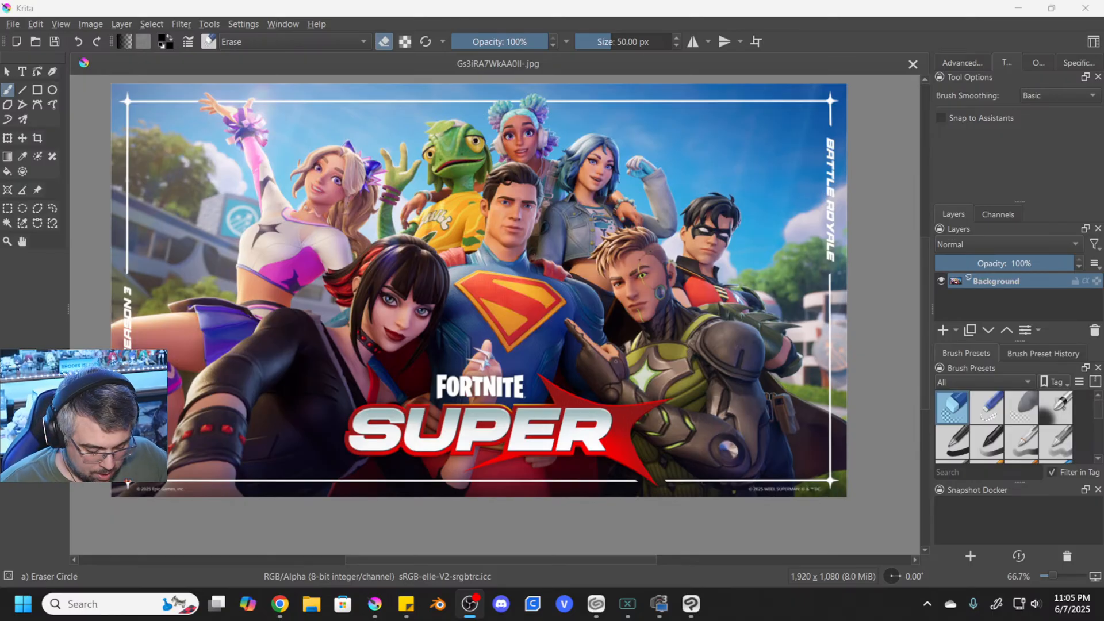
- Import the image Four Sqwueebs.png as a new layer above the background
left_click(117, 26)
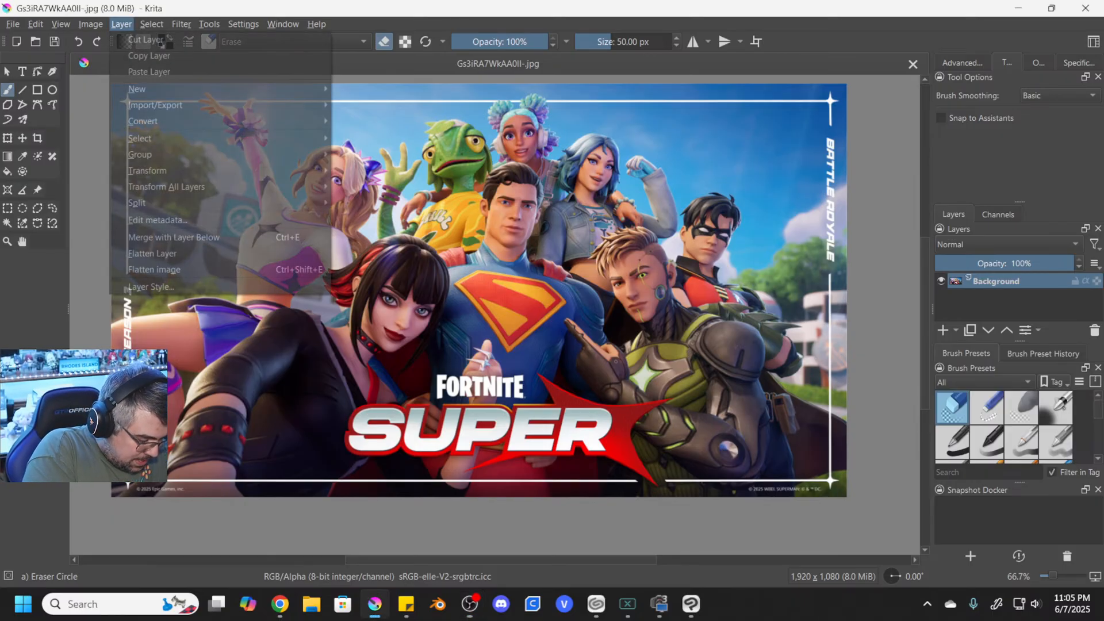
mouse_move(167, 85)
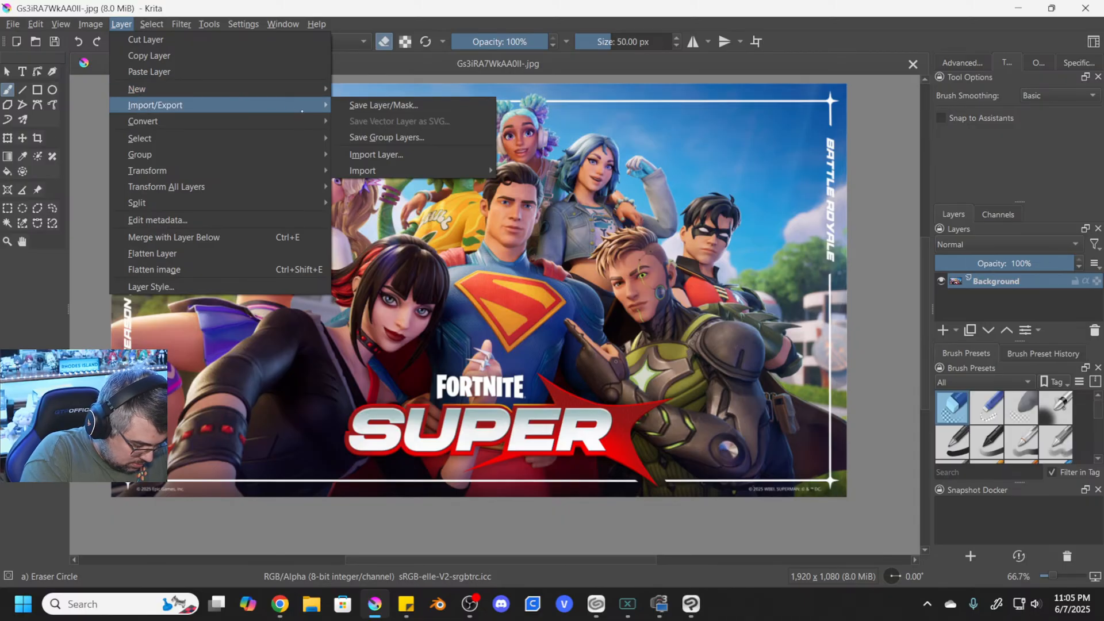
left_click(377, 154)
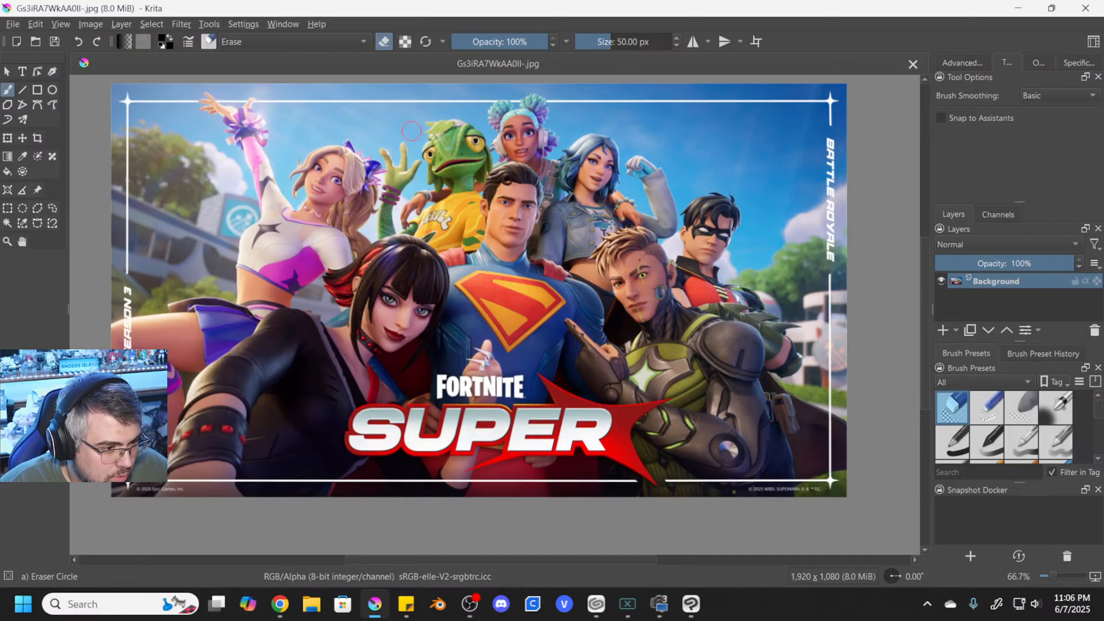
key("ctrl+v")
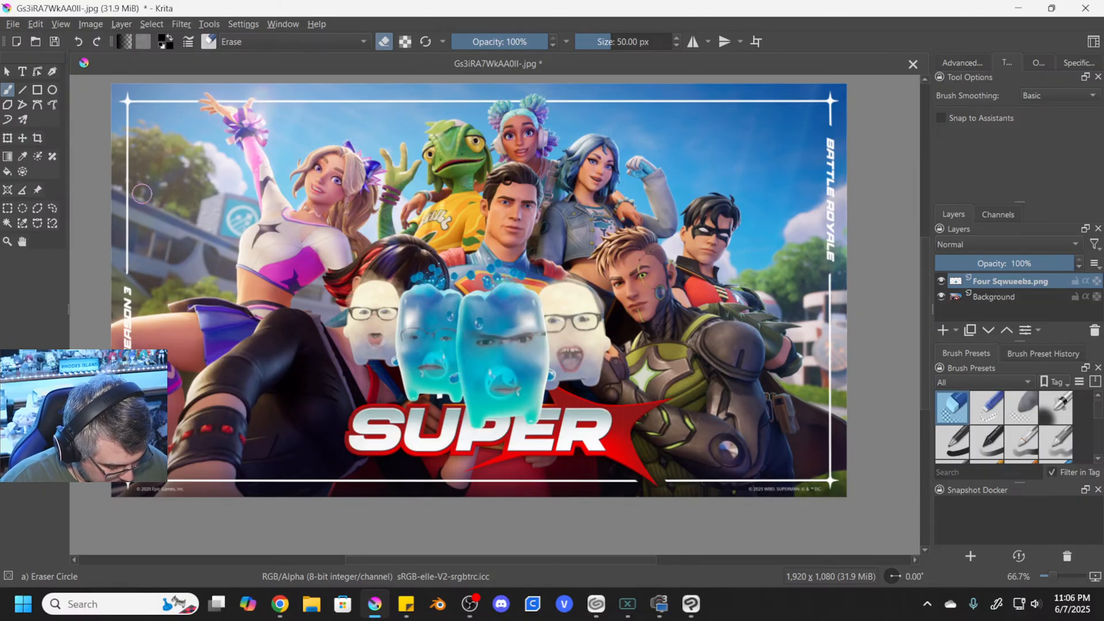
- Enlarge the Four Sqwueebs.png layer with the Transform tool and move it down over the SUPER logo to the canvas's lower edge
left_click(8, 139)
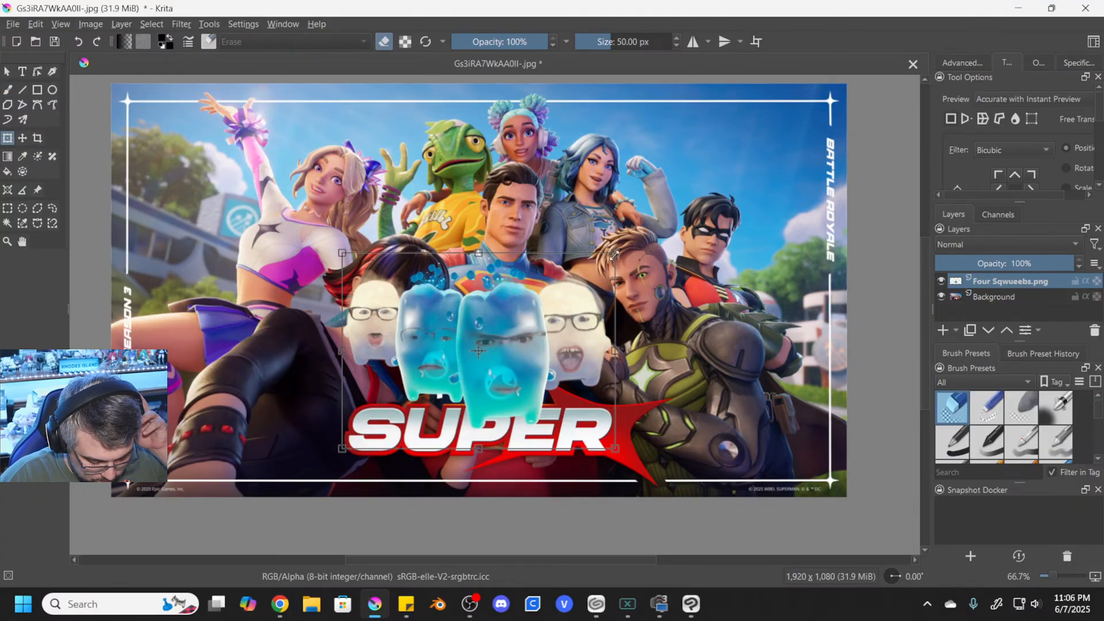
key("XF86AudioLowerVolume")
key("XF86AudioRaiseVolume")
key("XF86AudioRaiseVolume")
key("XF86AudioRaiseVolume")
key("XF86AudioRaiseVolume")
key("XF86AudioRaiseVolume")
key("XF86AudioRaiseVolume")
key("XF86AudioRaiseVolume")
key("XF86AudioRaiseVolume")
key("XF86AudioRaiseVolume")
key("XF86AudioRaiseVolume")
key("XF86AudioRaiseVolume")
key("XF86AudioRaiseVolume")
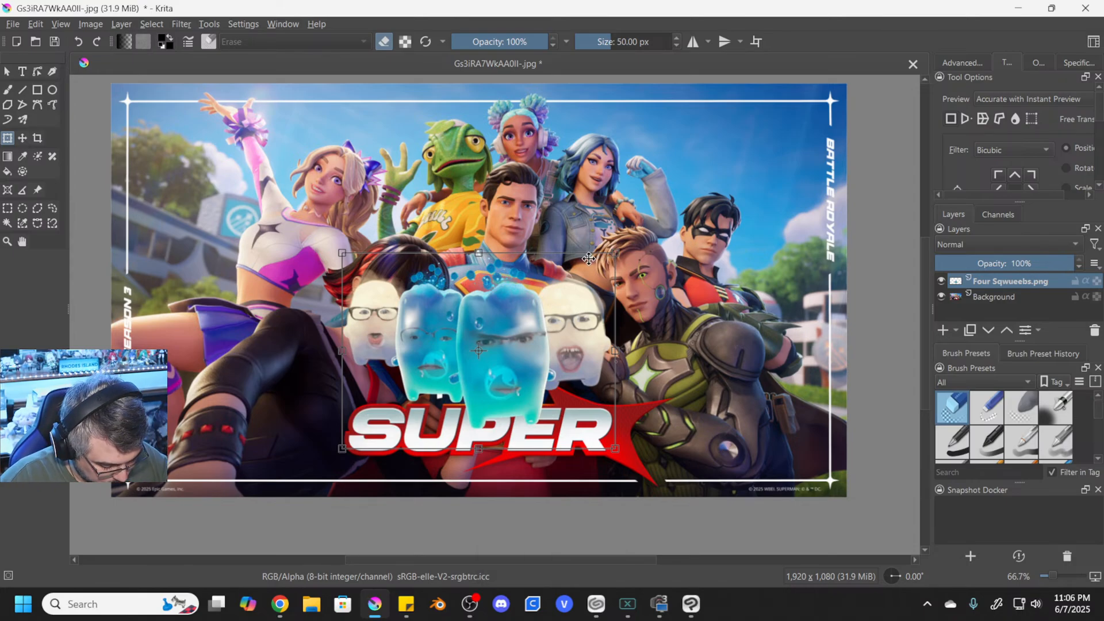
key("Return")
left_click_drag(664, 230, 690, 213)
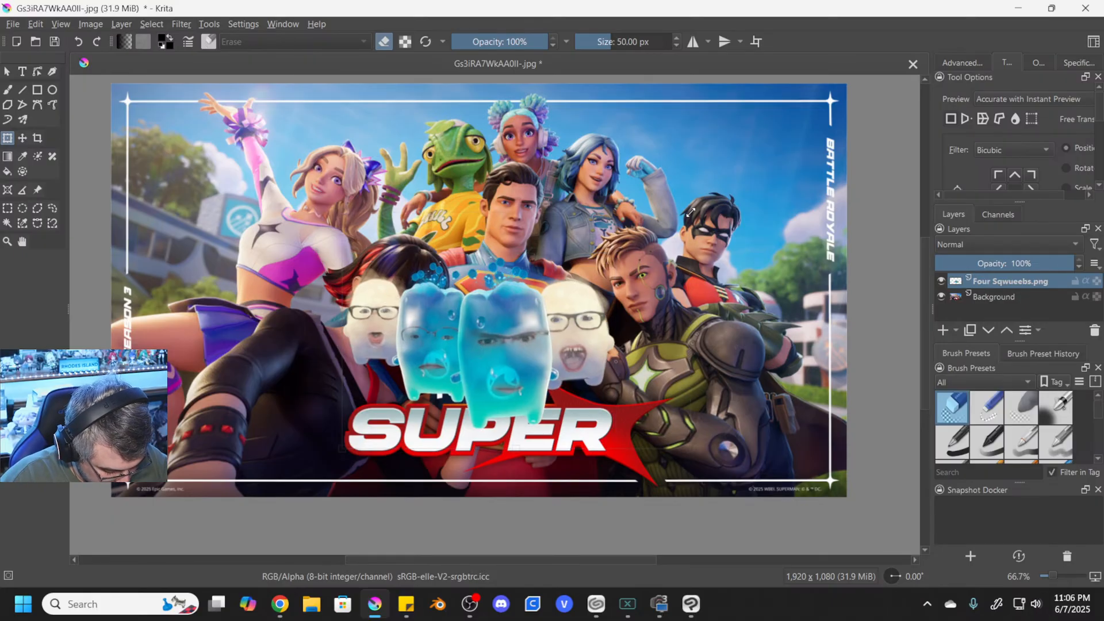
left_click_drag(552, 299, 544, 342)
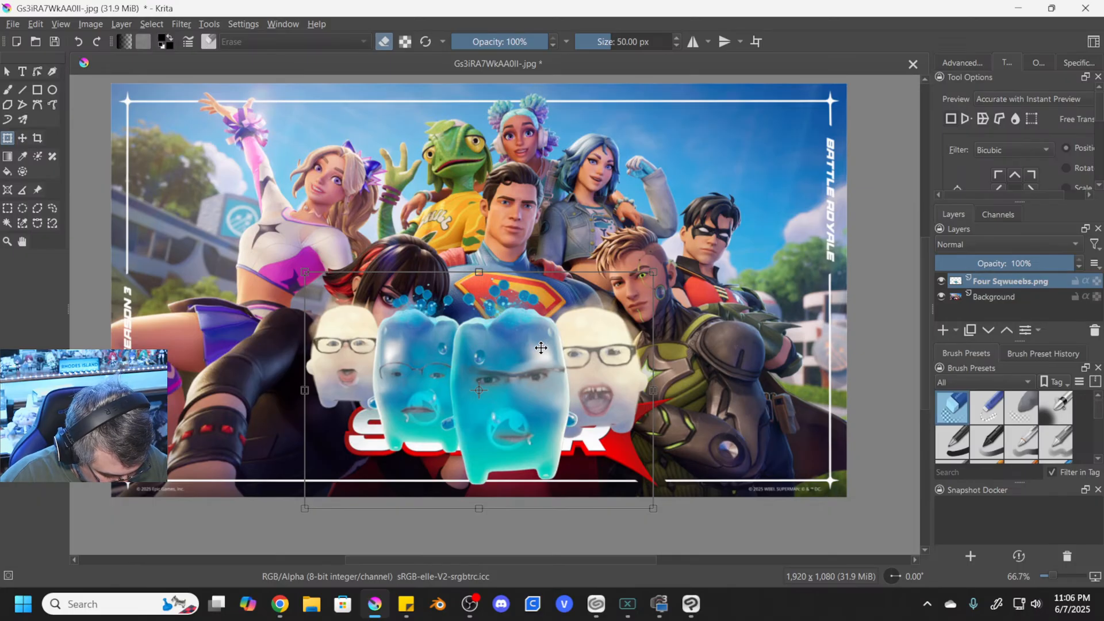
left_click_drag(541, 347, 544, 384)
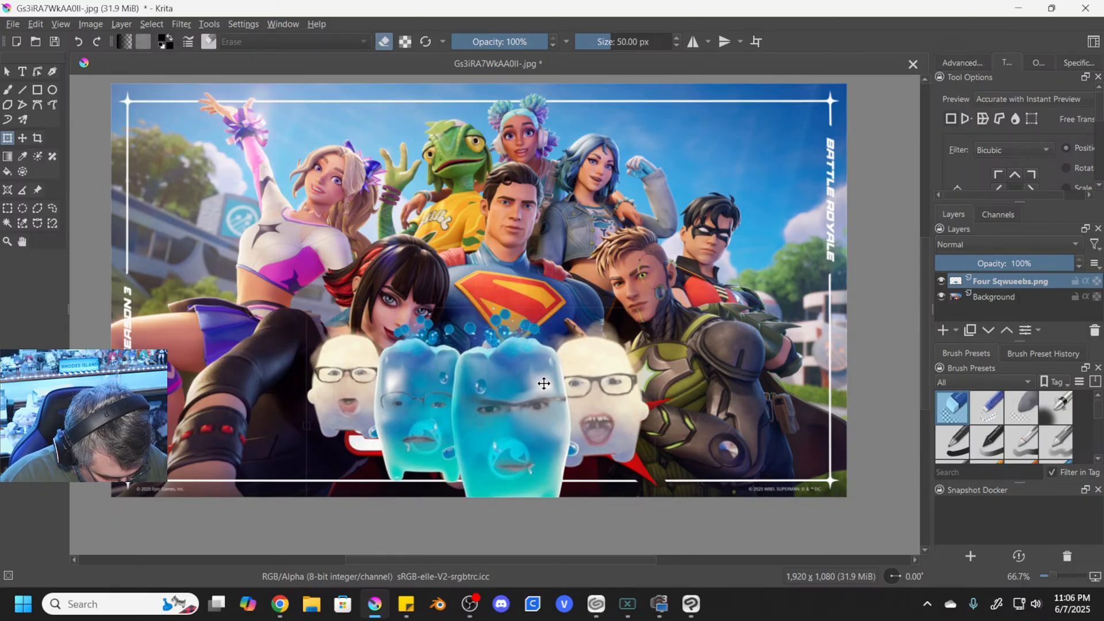
key("Return")
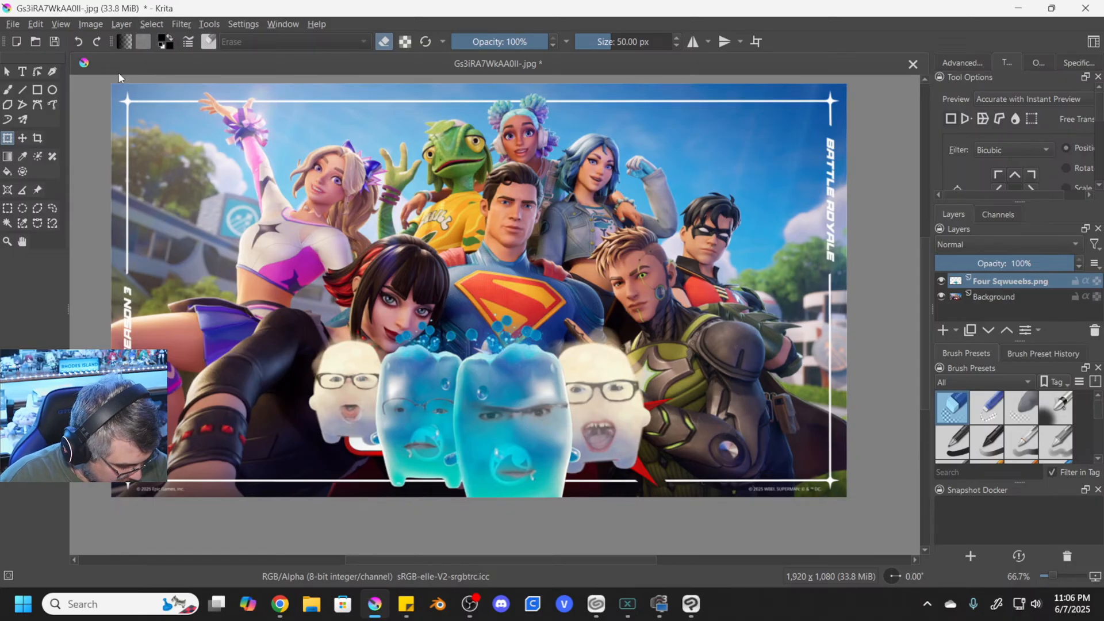
- Create a text box spanning the canvas's full width along its upper edge
left_click(22, 71)
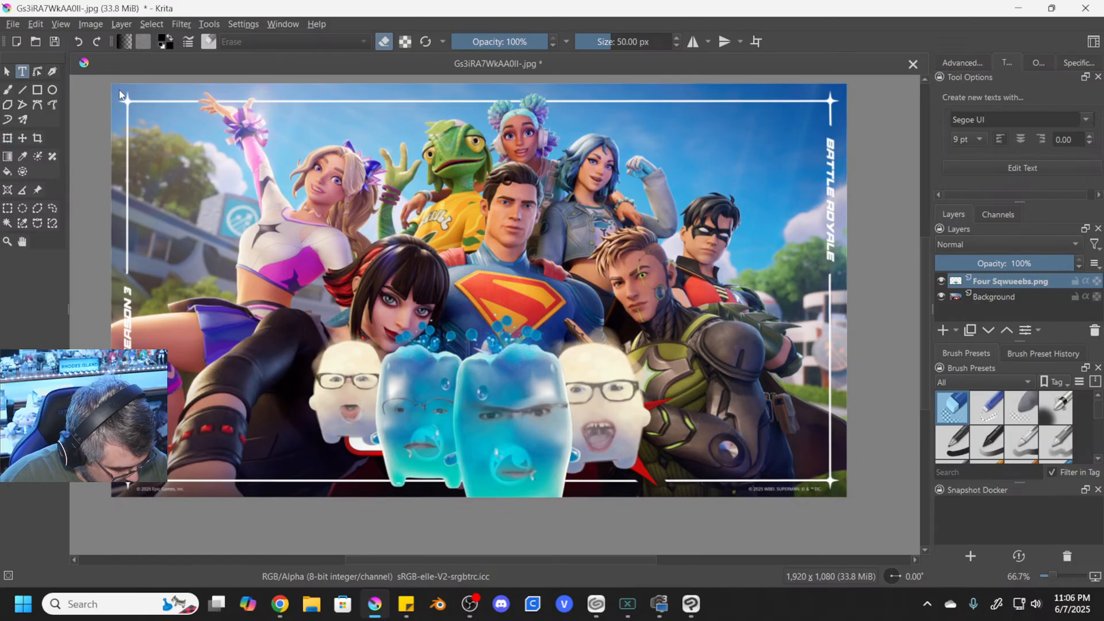
left_click_drag(118, 87, 876, 171)
left_click_drag(837, 173, 837, 170)
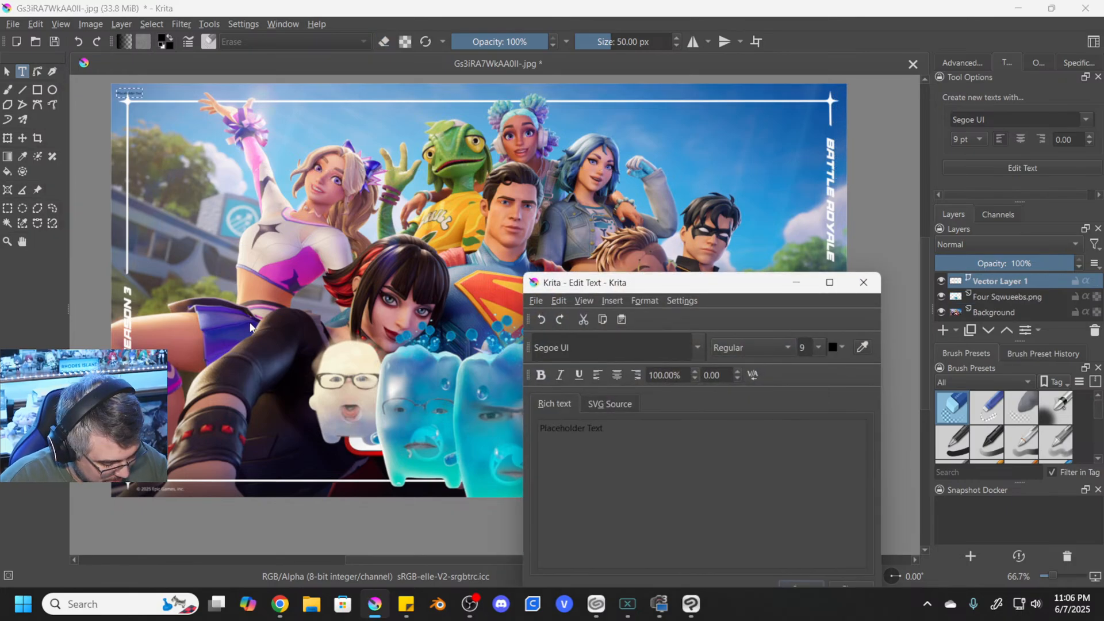
- Format the placeholder text in the Burbank Big Cd Bk font, centred and coloured white
key("ctrl+a")
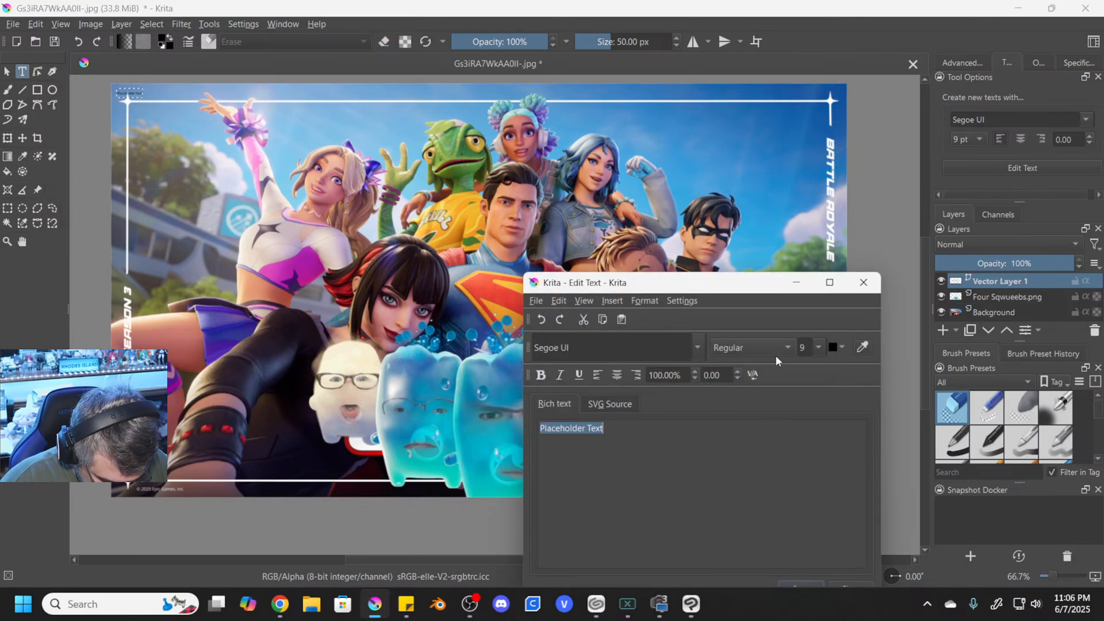
left_click(696, 345)
left_click(625, 389)
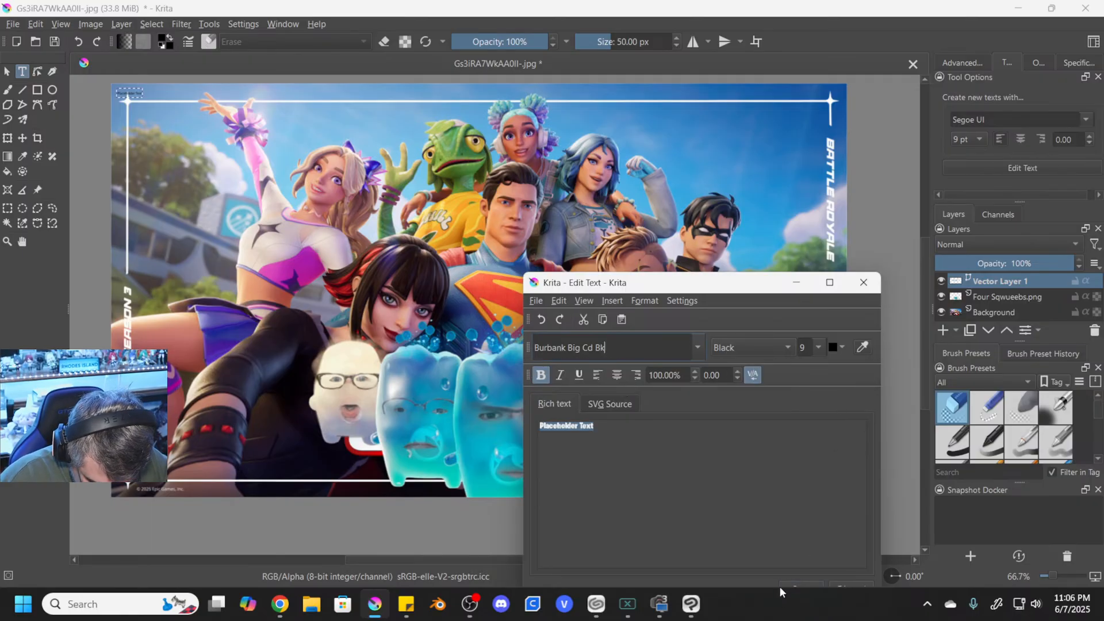
left_click_drag(774, 278, 767, 218)
left_click(609, 314)
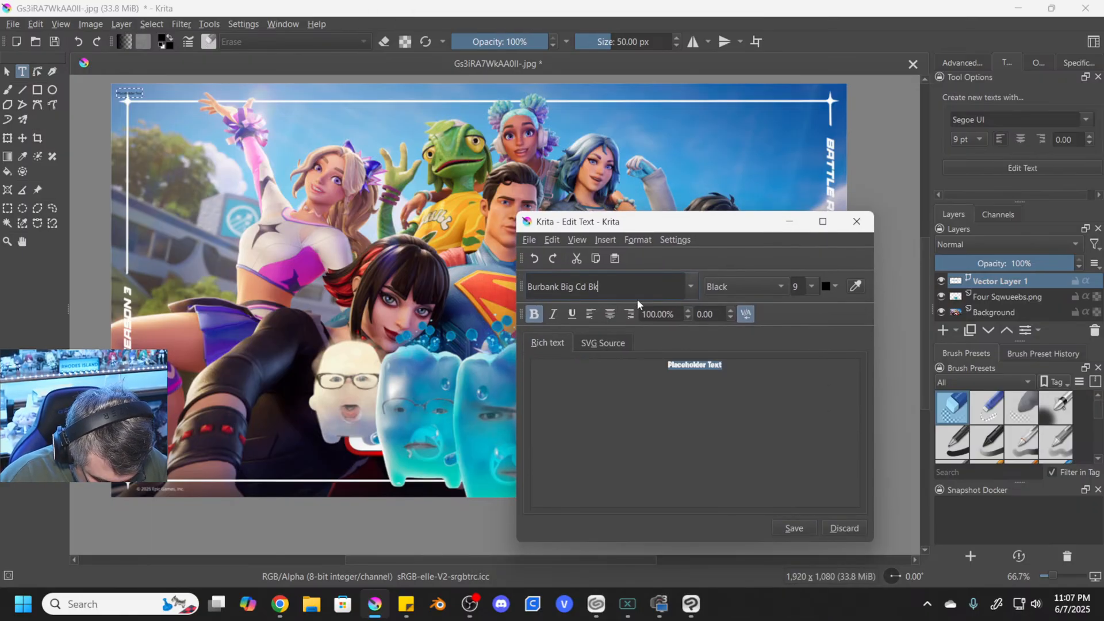
left_click(835, 286)
left_click(835, 328)
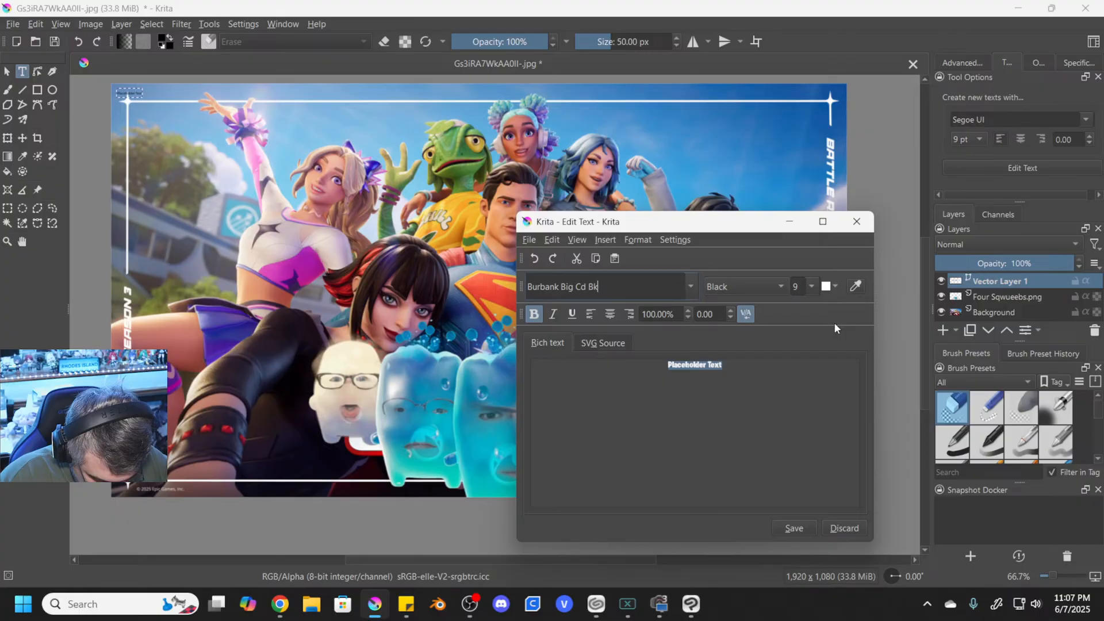
- Replace the placeholder text with the line "THE SQWUEEBS ARE SUPER!"
left_click(774, 402)
triple_click(749, 369)
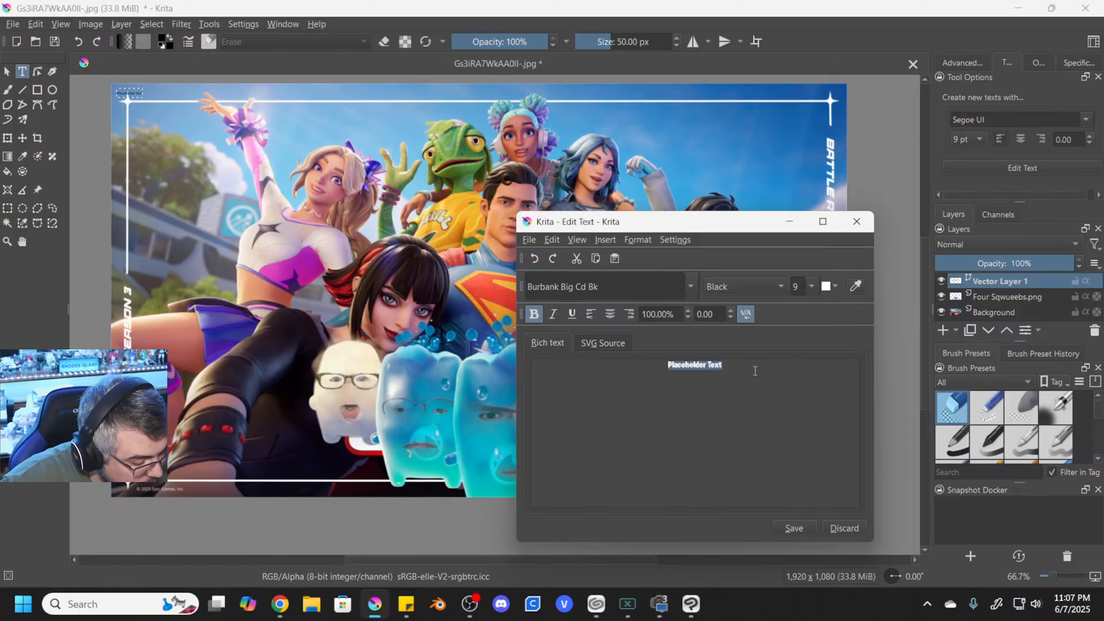
type("THE SQ")
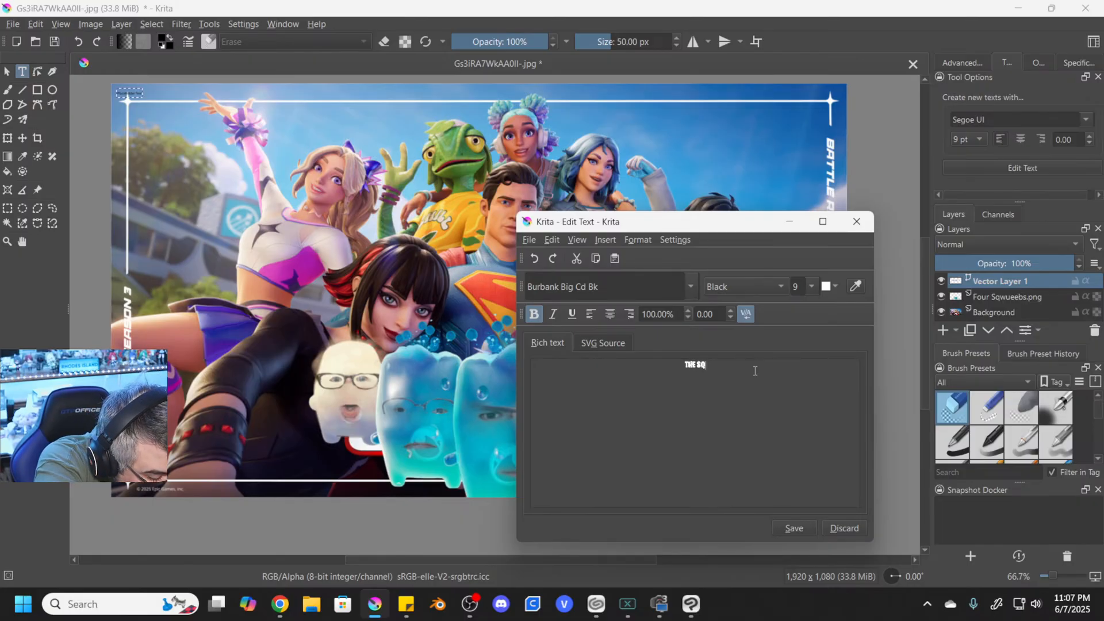
type("WUEEBS AR")
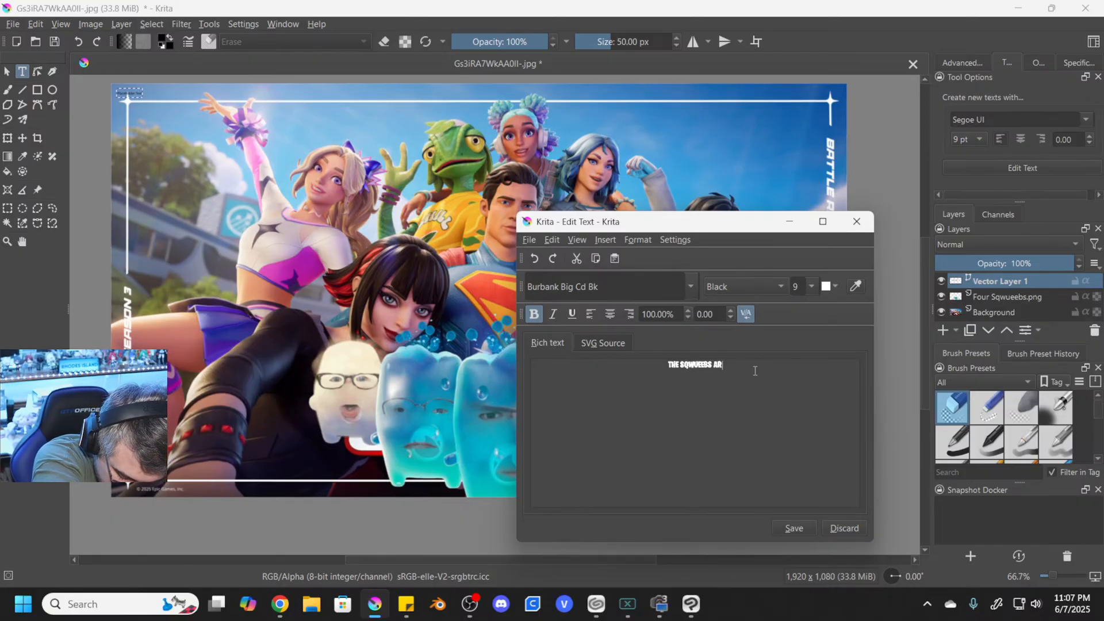
type("E SY")
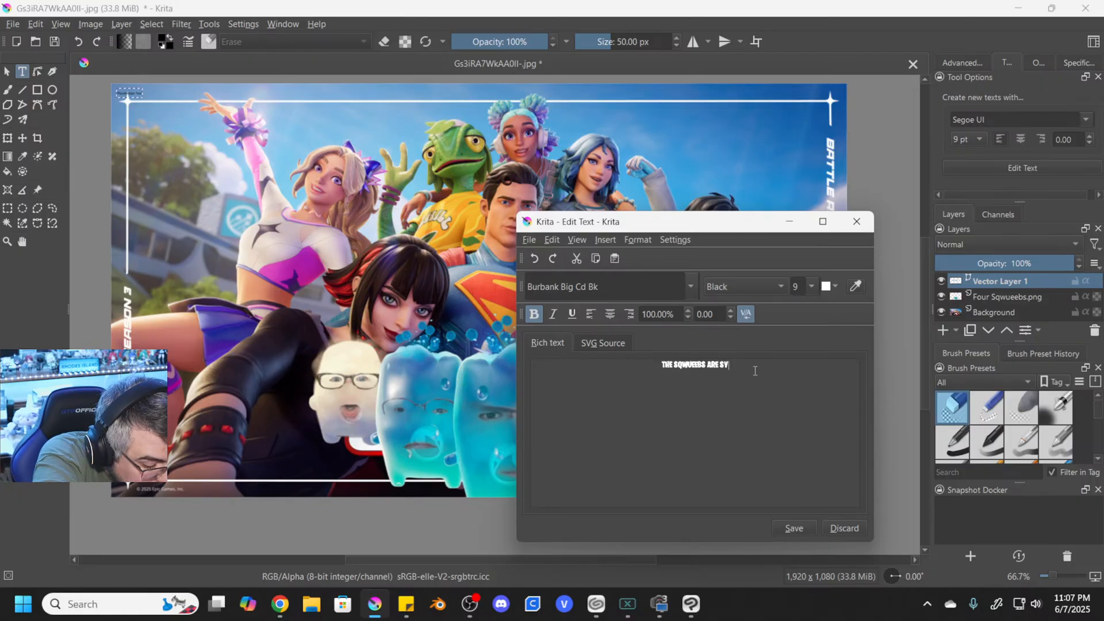
type("UP")
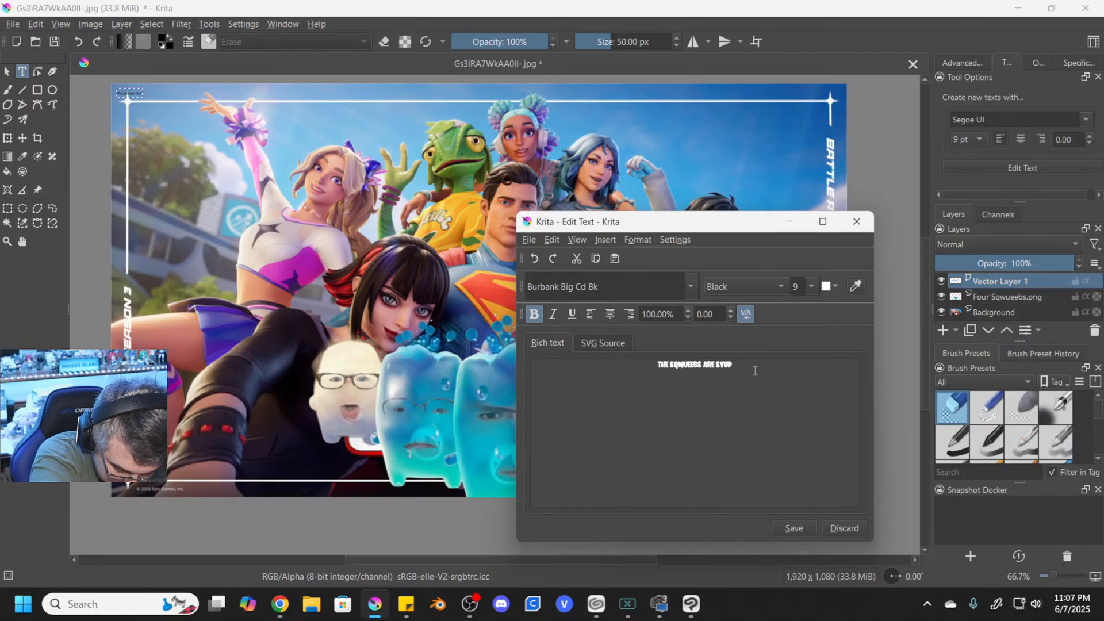
key("BackSpace")
key("BackSpace")
key("BackSpace")
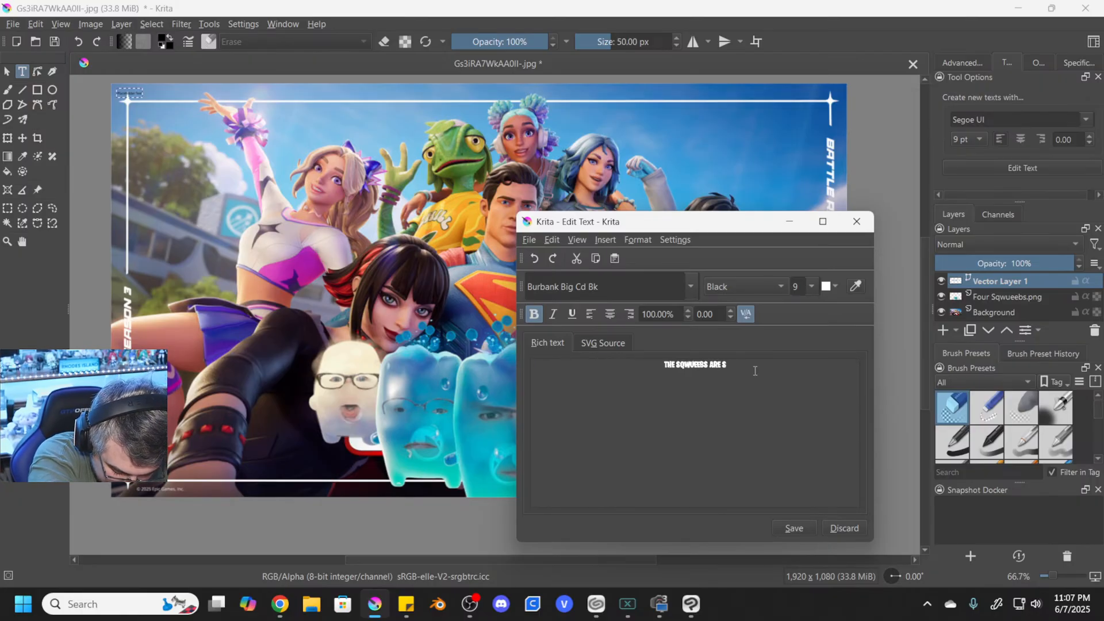
type("UP")
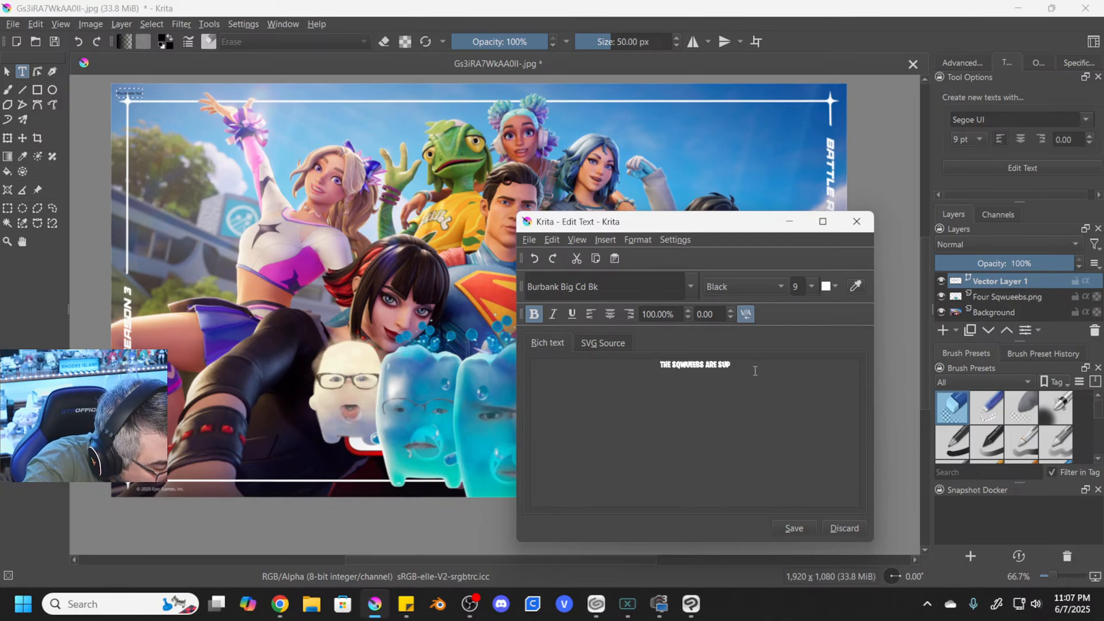
type("ER")
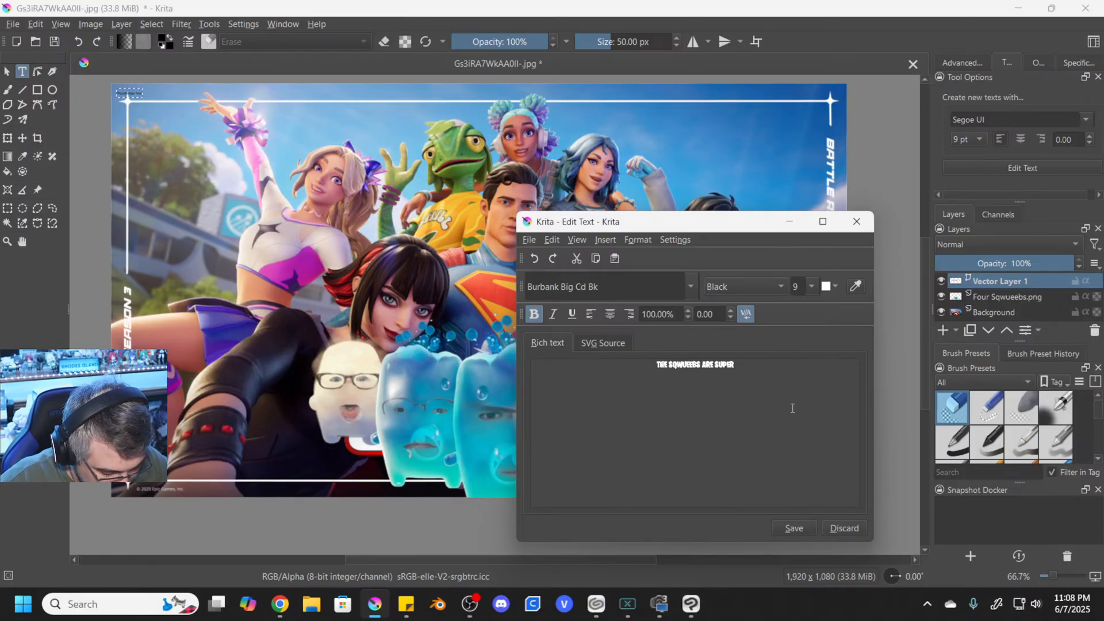
type("!")
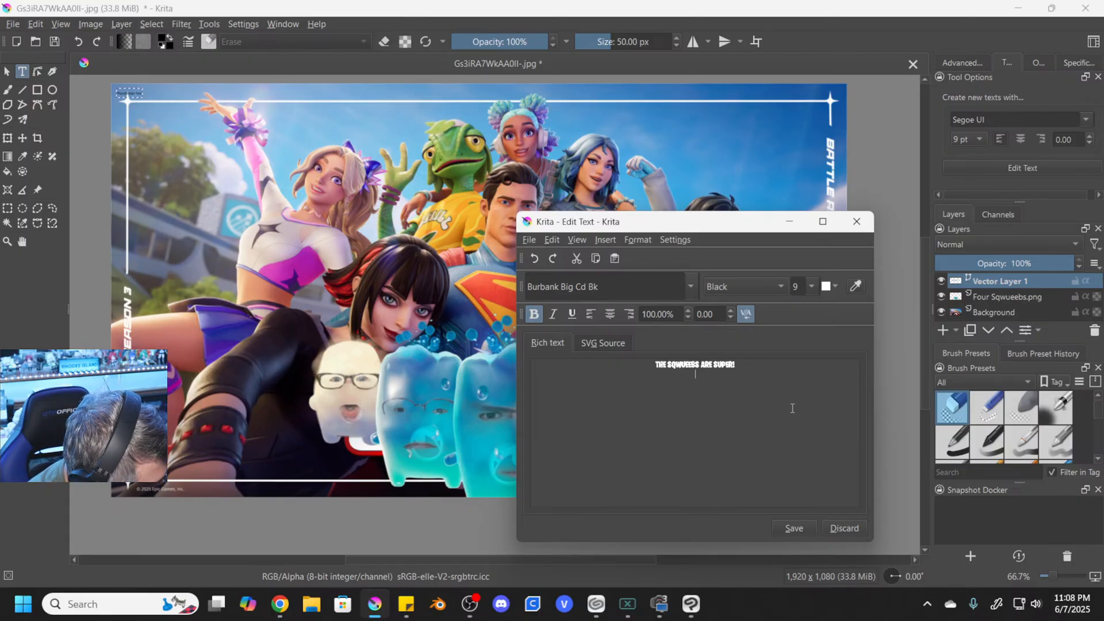
- Add a second text line reading "FORTNITE CHAPTER 6 SEASON 3"
key("Return")
type("FORT")
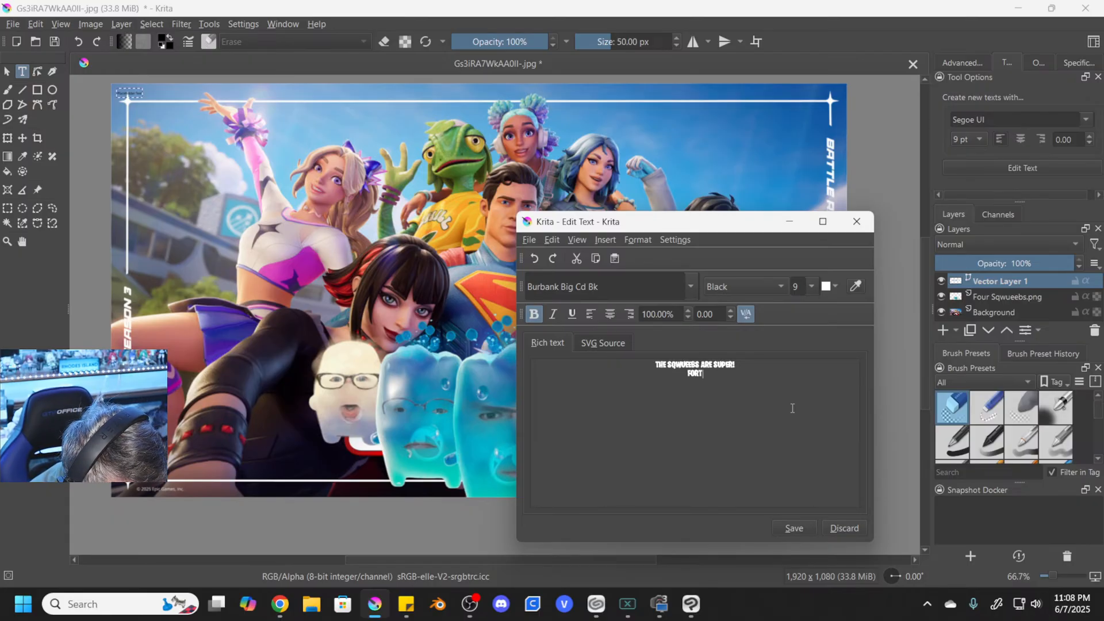
type("NITE")
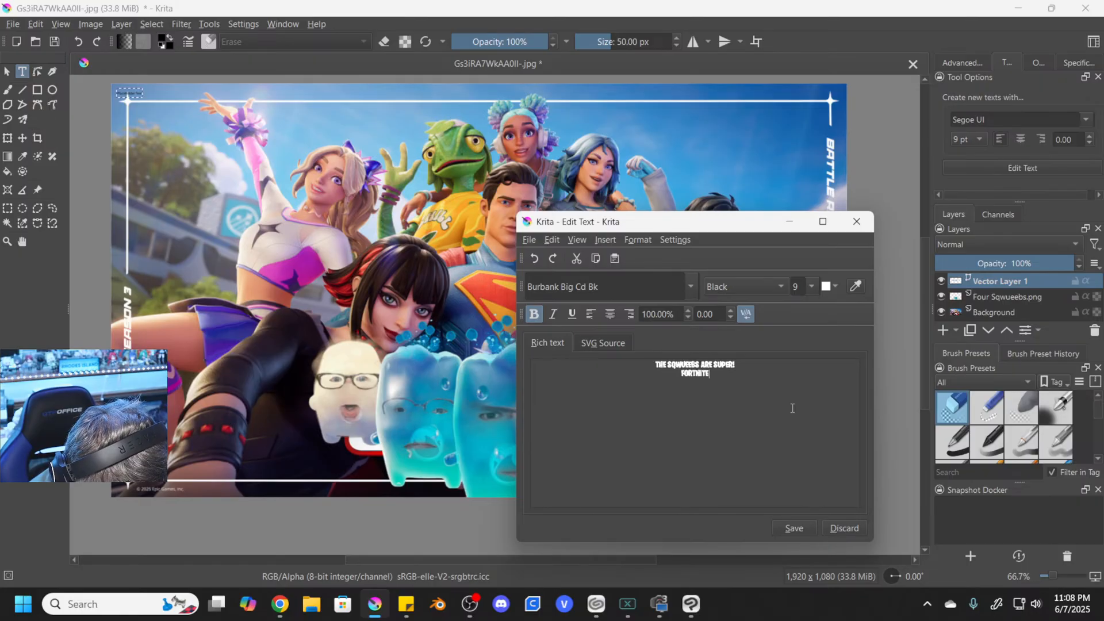
type(" CHA")
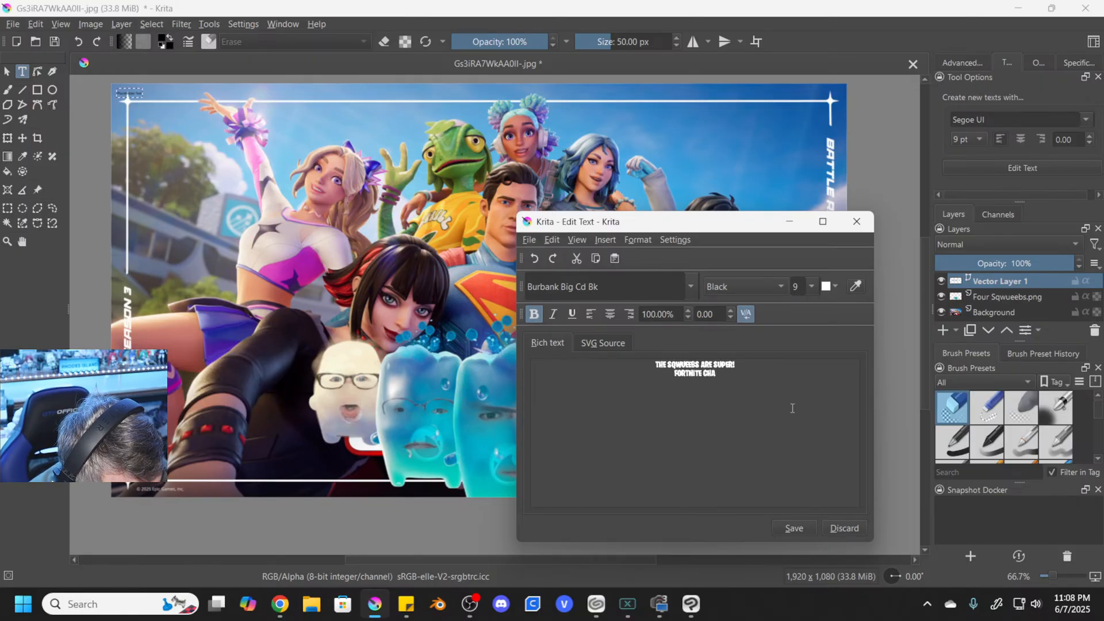
type("PTER 6 SEASO")
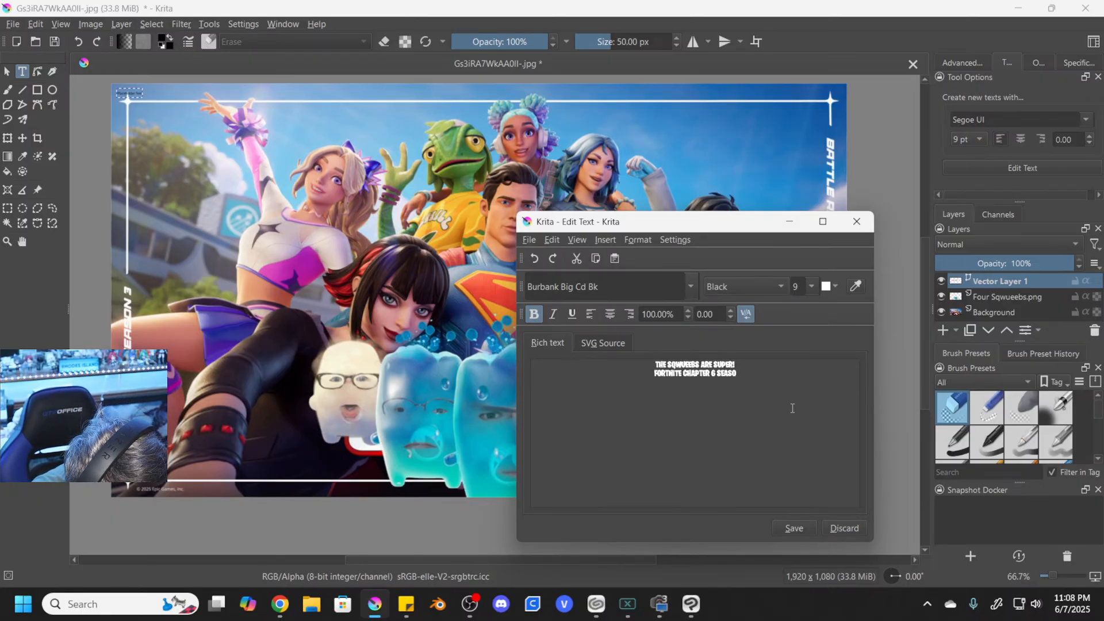
type("N 3 ")
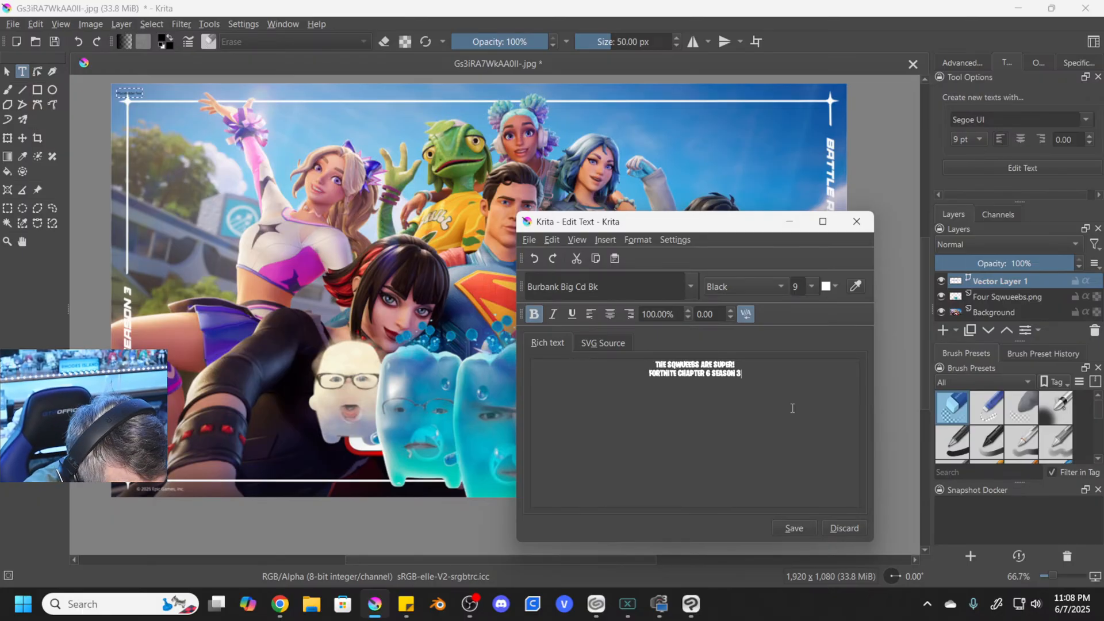
type("FIRST PL")
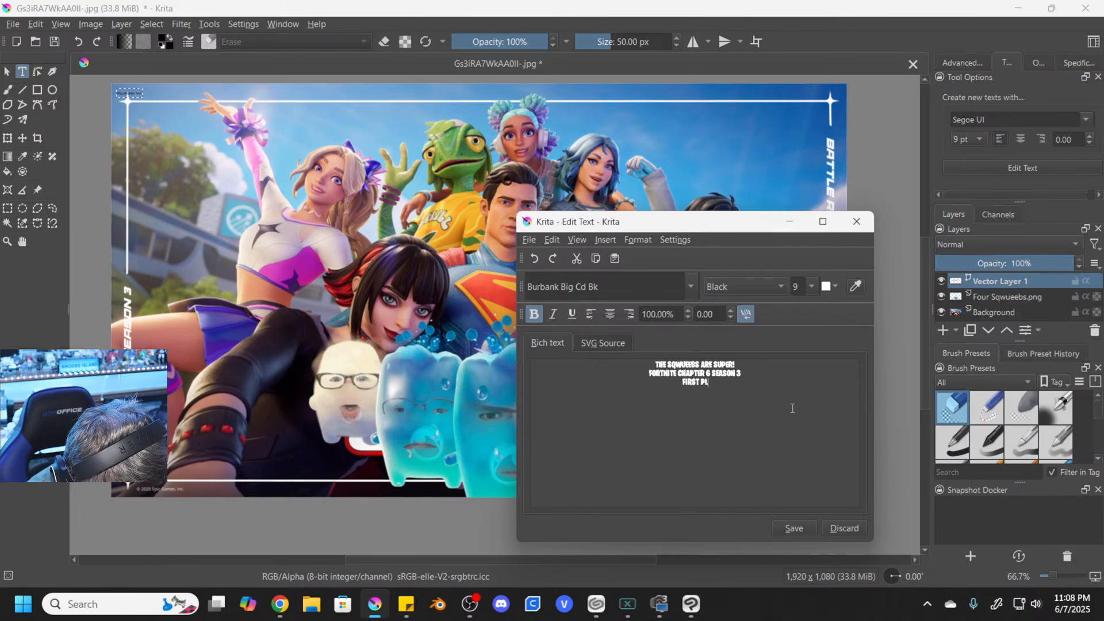
type("AY SQU")
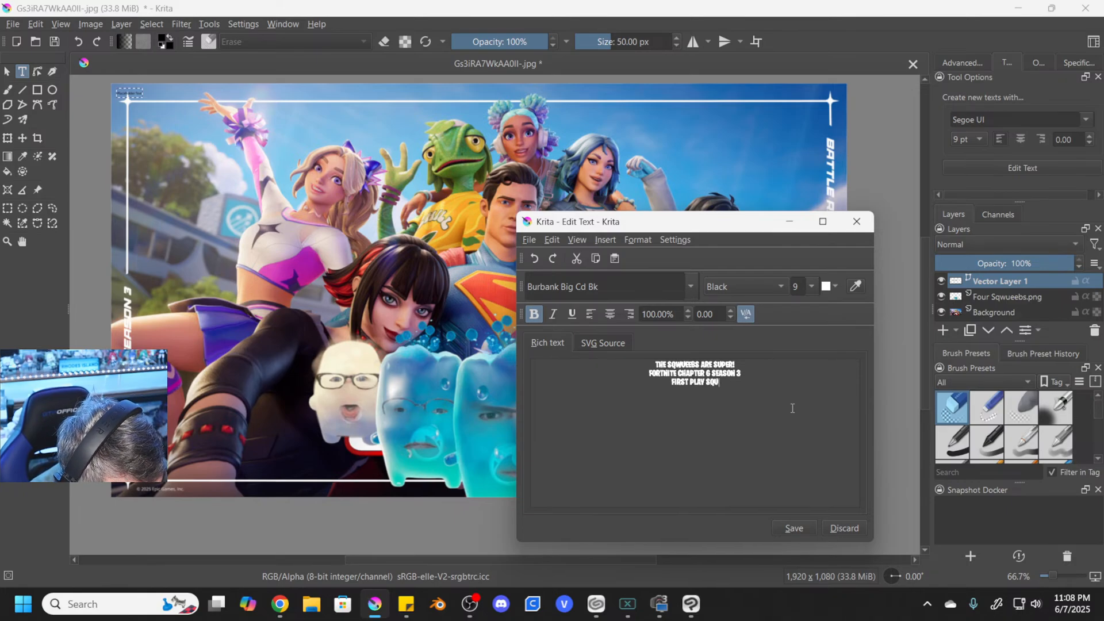
type("ADS ,AT")
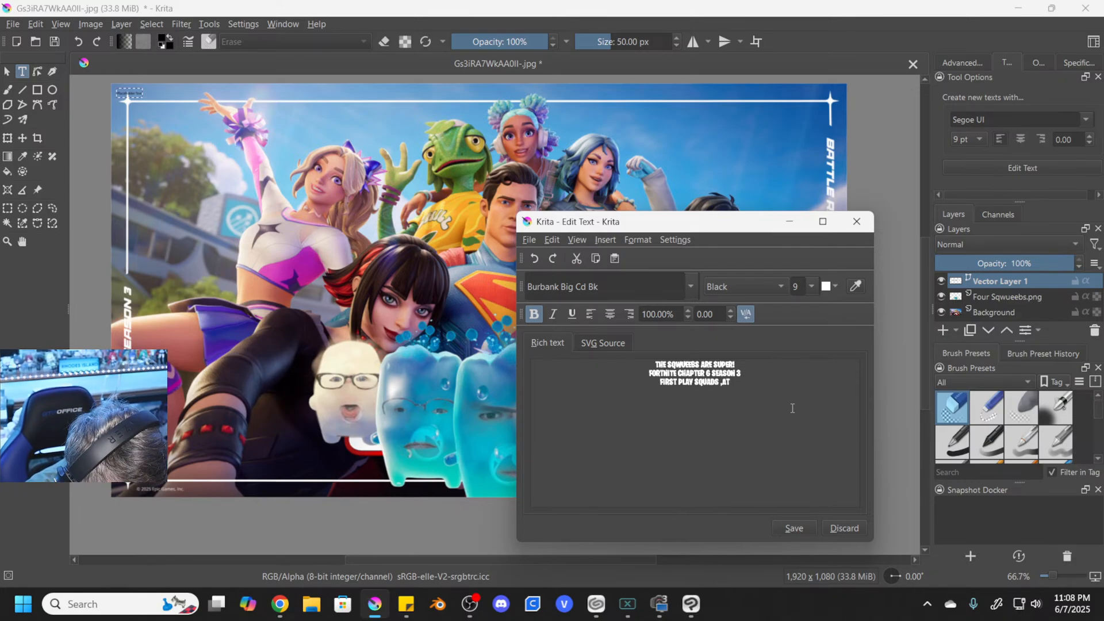
- Add a third text line reading "FIRST PLAY SQUADS MATCHES!"
key("BackSpace")
key("BackSpace")
key("BackSpace")
type("MATCHES!")
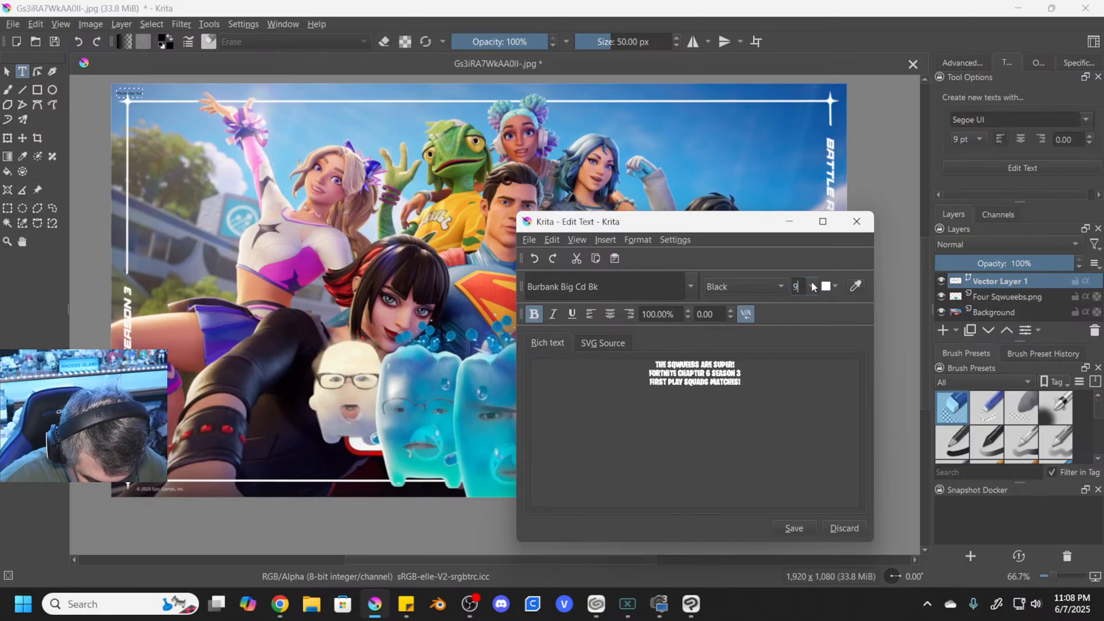
- Set the size of the three-line text to 72 and save the text to the canvas
left_click(812, 286)
left_click(801, 403)
left_click(798, 527)
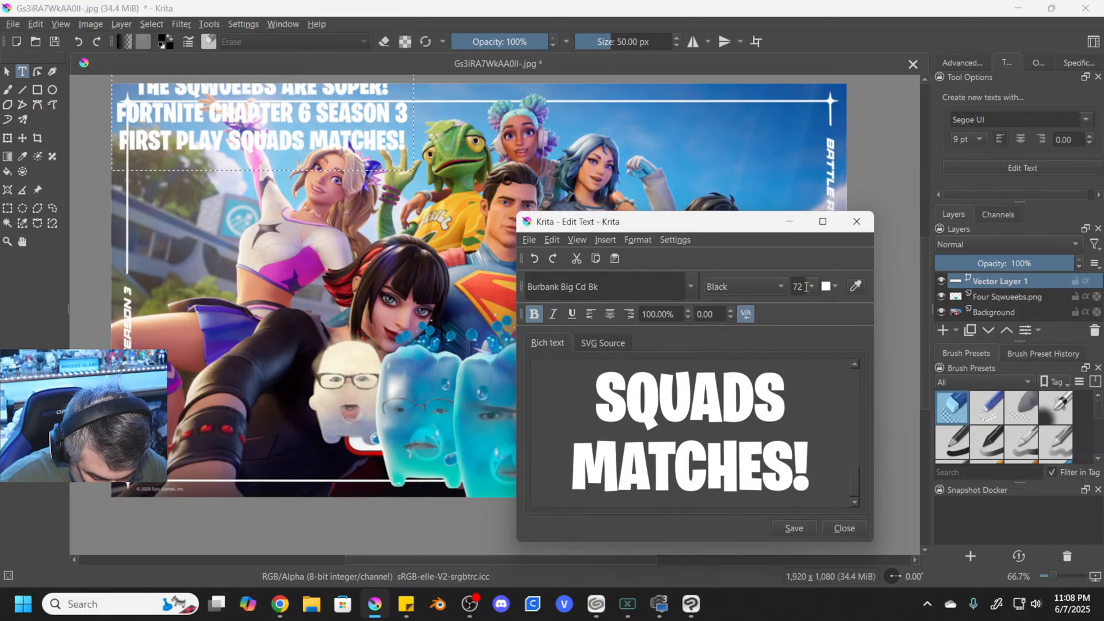
- Set the size of the three-line text to 100 and save the text to the canvas
double_click(801, 286)
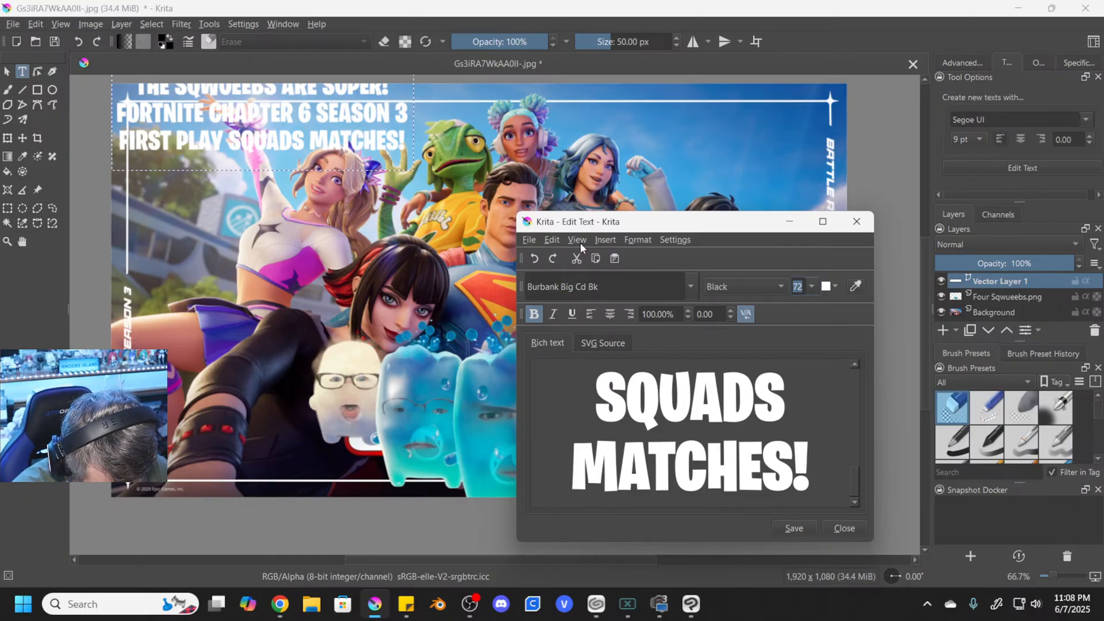
type("100")
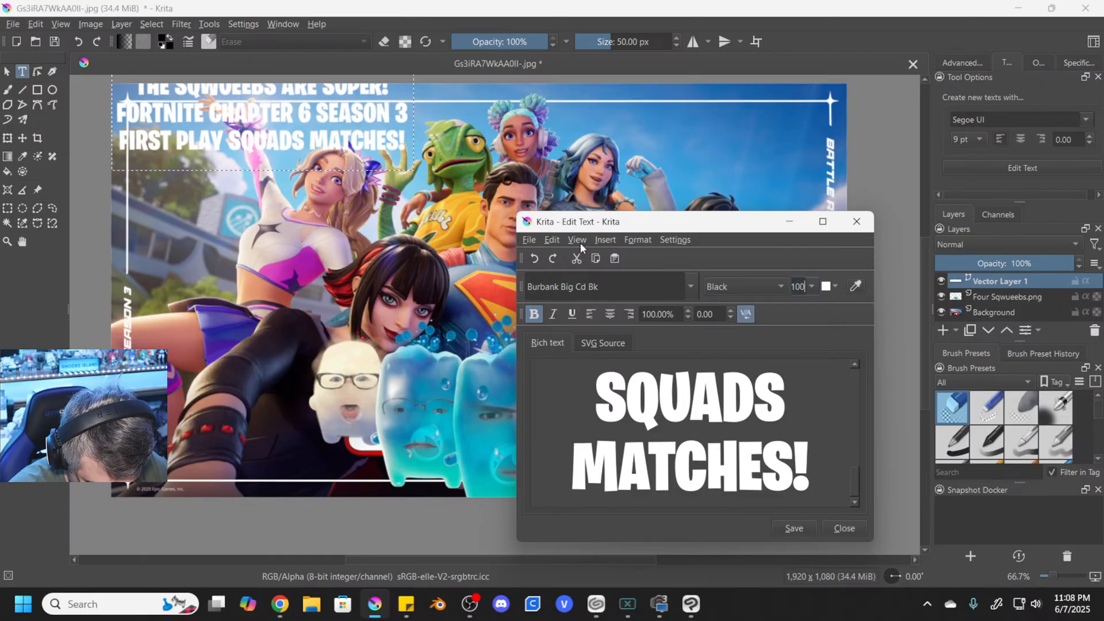
left_click(788, 528)
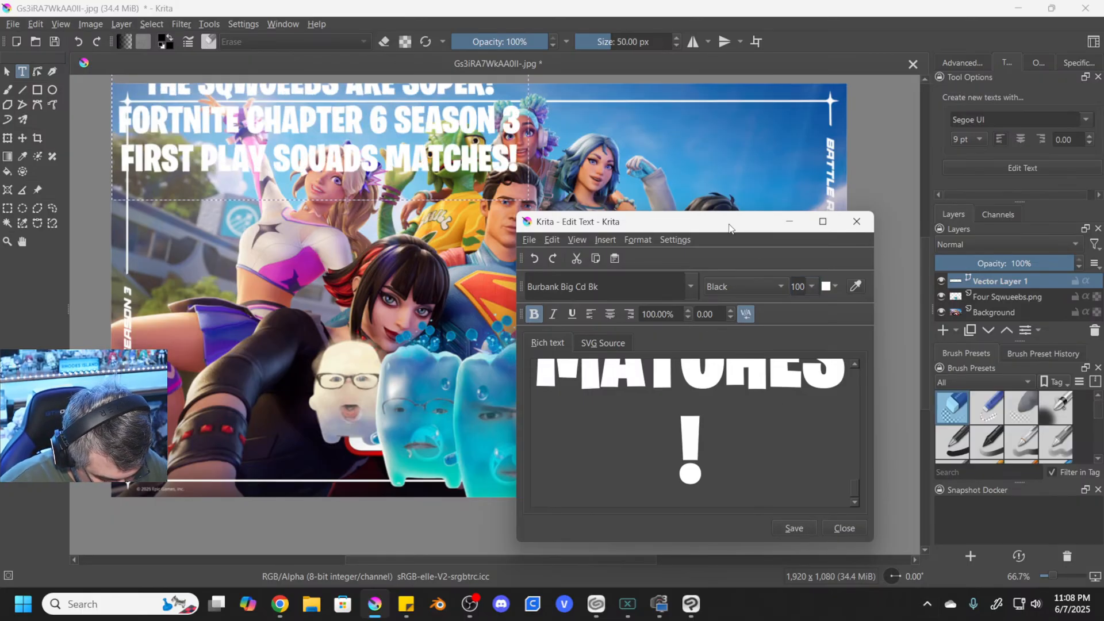
- Set the three-line text's size to 120, save it and move the text block near the upper centre of the artwork
double_click(801, 286)
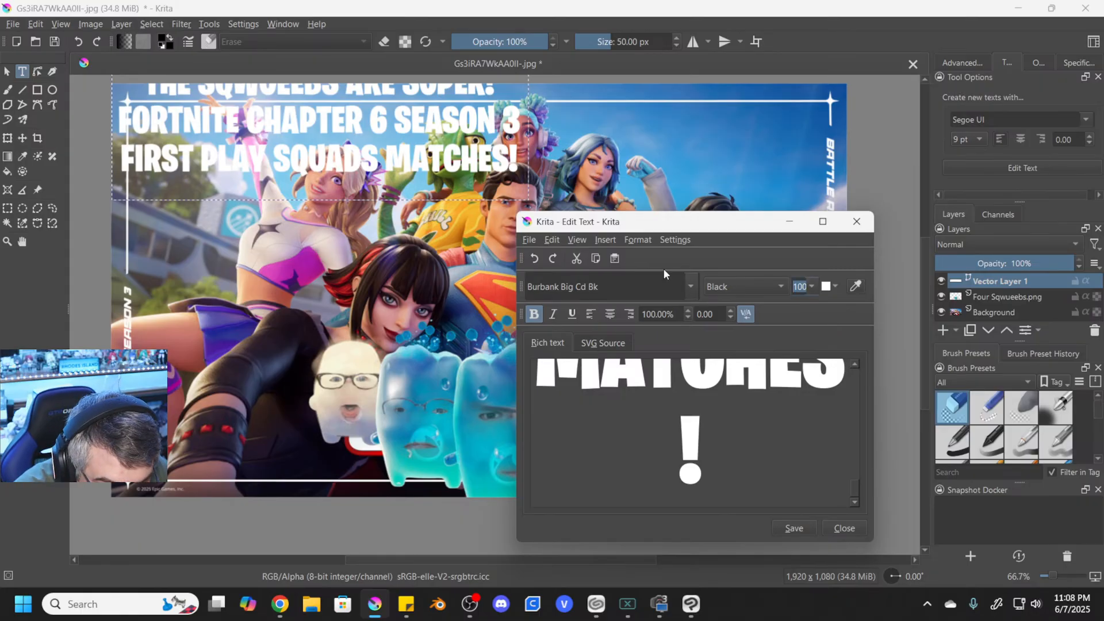
type("120")
key("Return")
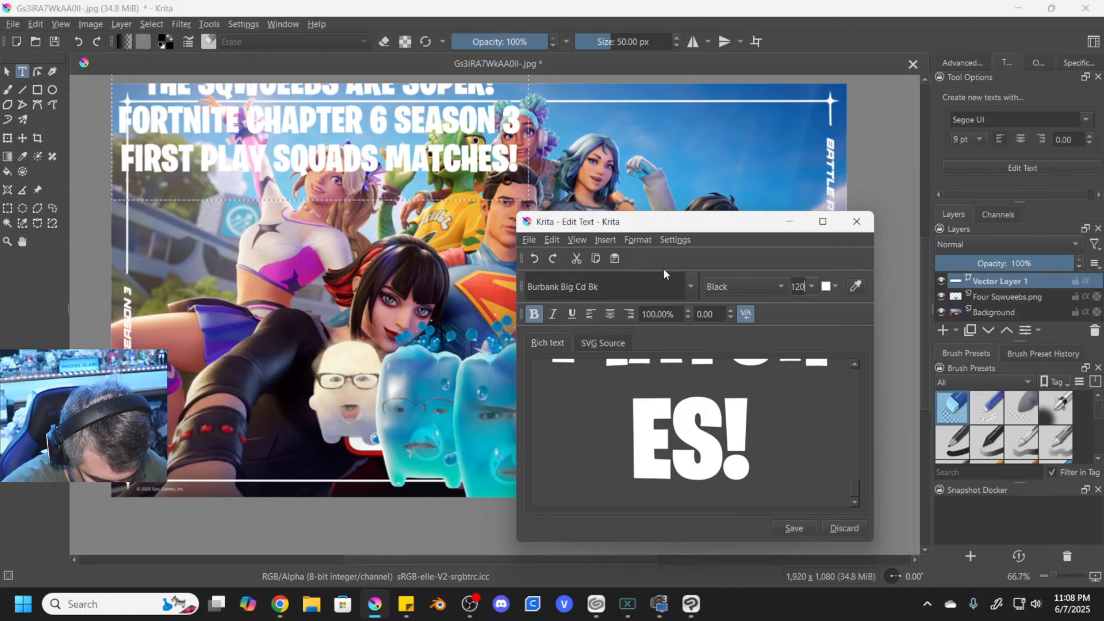
left_click(812, 527)
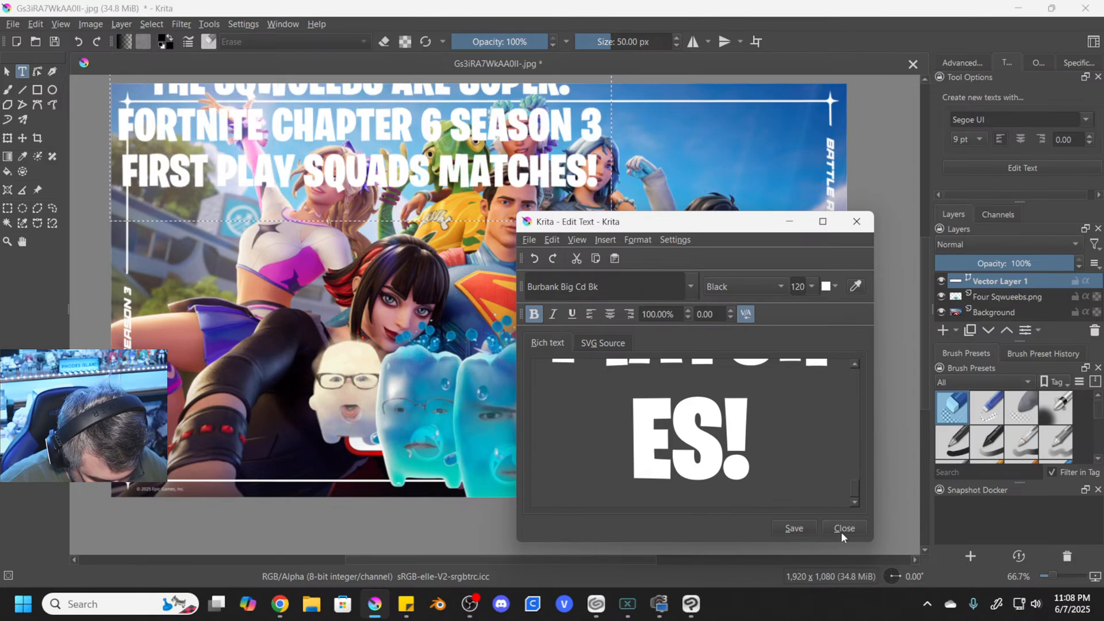
left_click(842, 528)
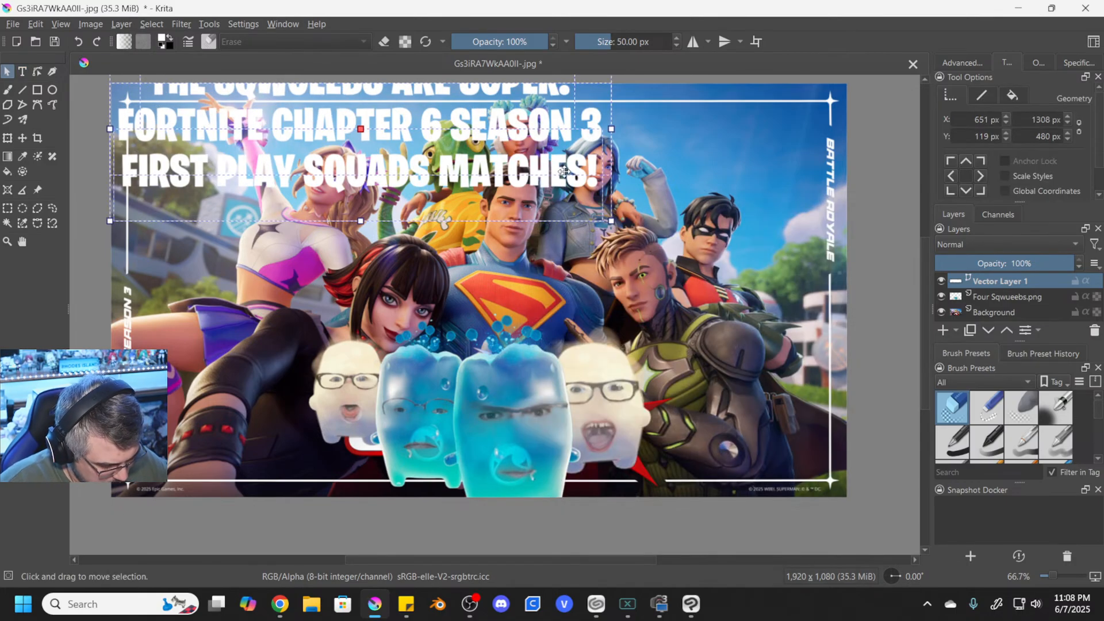
left_click_drag(564, 171, 749, 210)
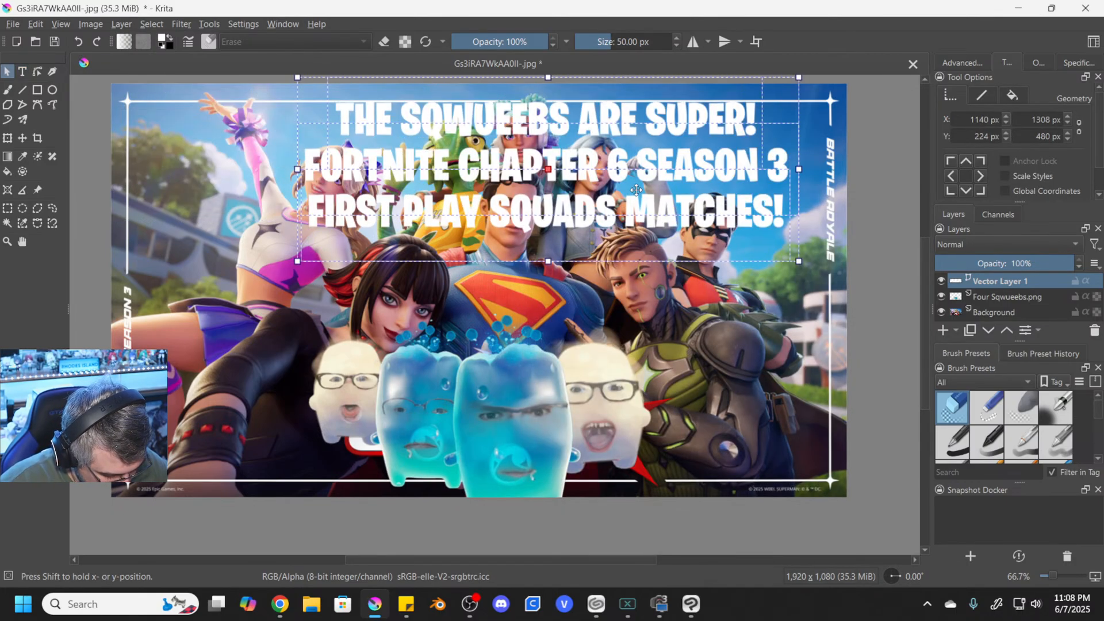
left_click_drag(637, 190, 577, 180)
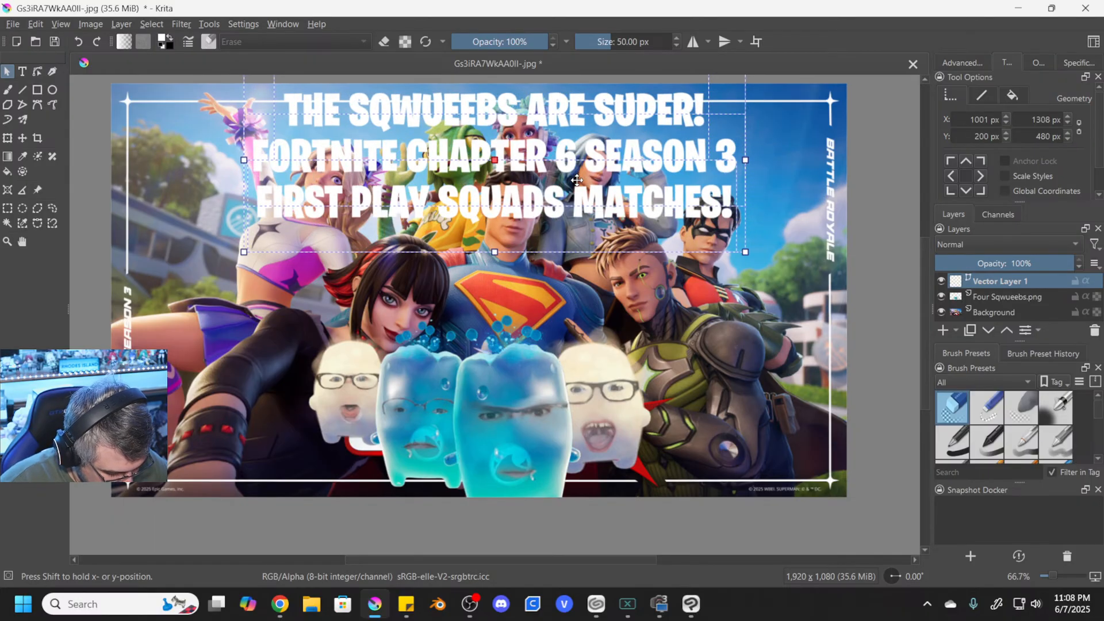
- Remove the line break before FORTNITE to join the first two text lines, save, and move the text to the artwork's left edge
key("t")
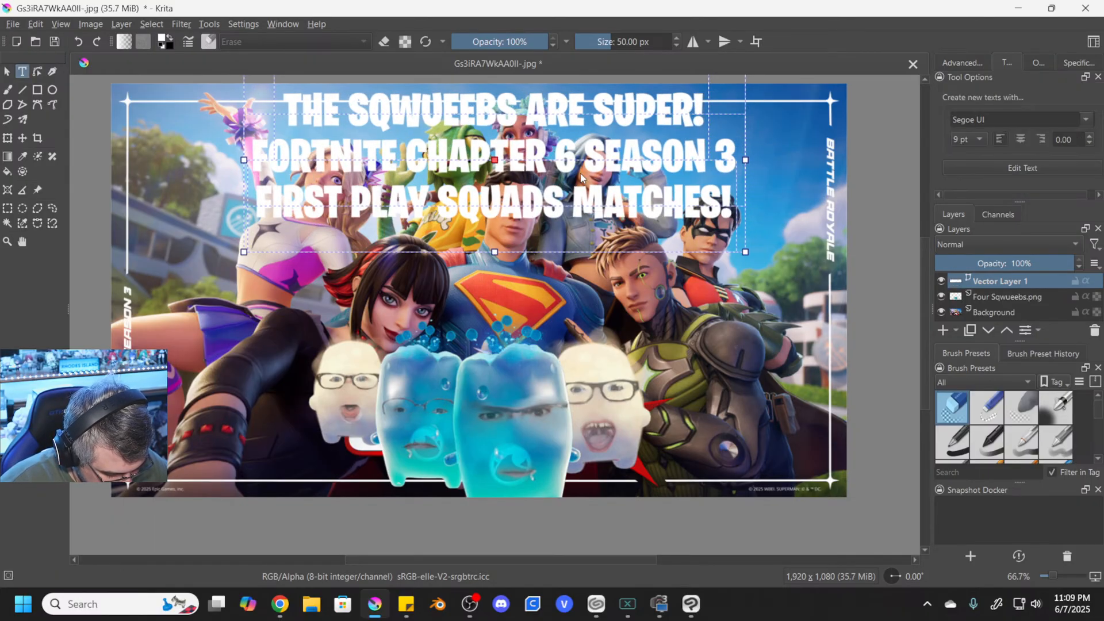
double_click(581, 177)
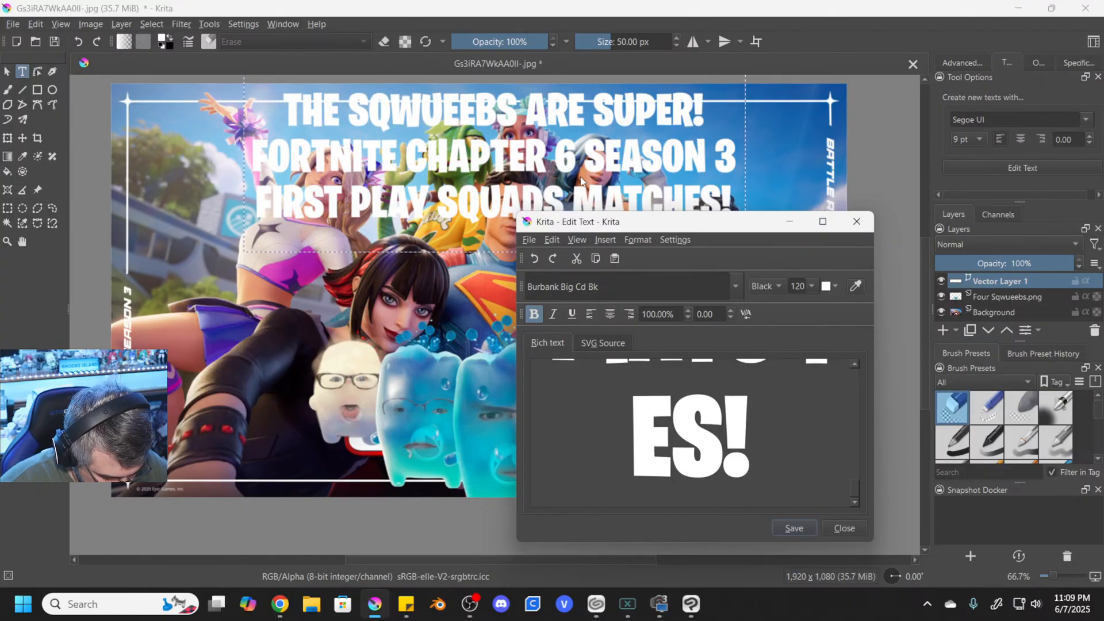
scroll(694, 429, "up", 2)
scroll(694, 429, "up", 8)
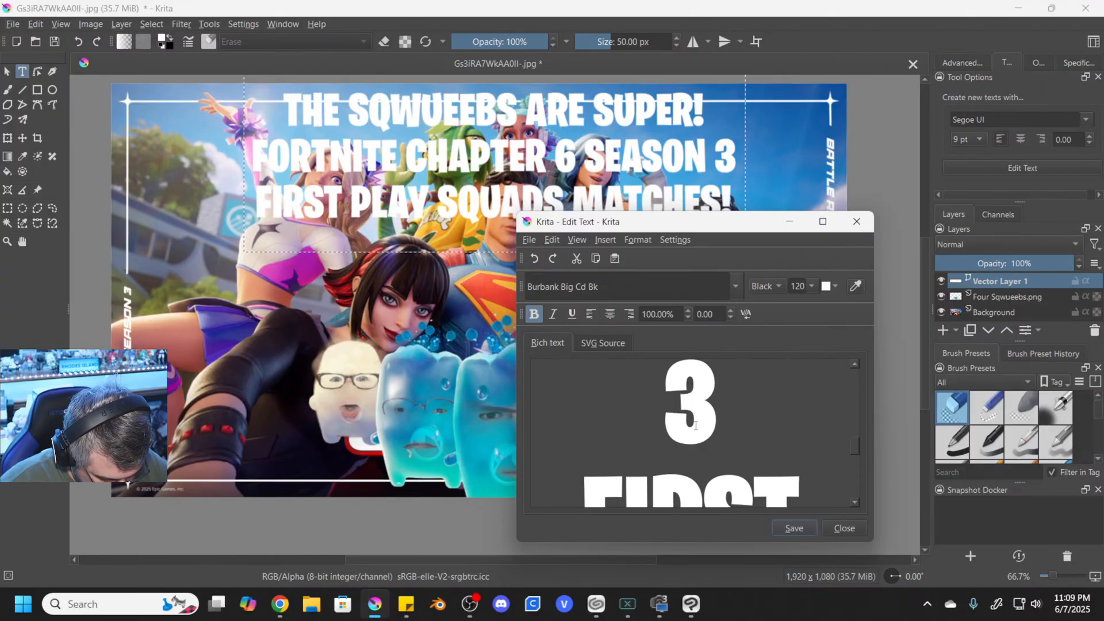
scroll(639, 430, "up", 4)
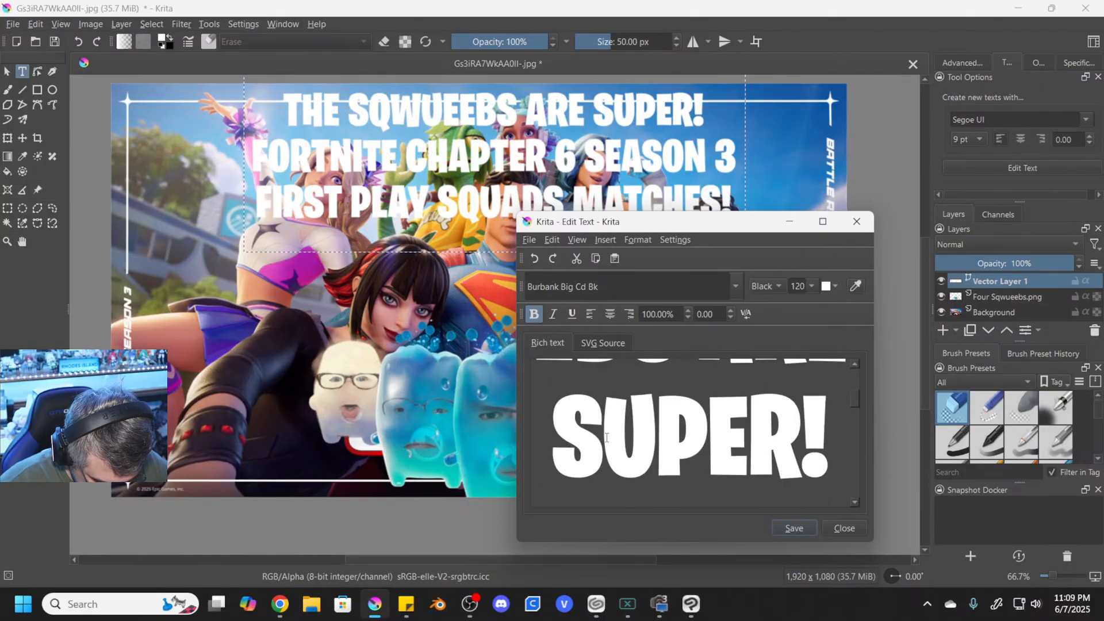
scroll(558, 463, "down", 1)
scroll(559, 463, "down", 2)
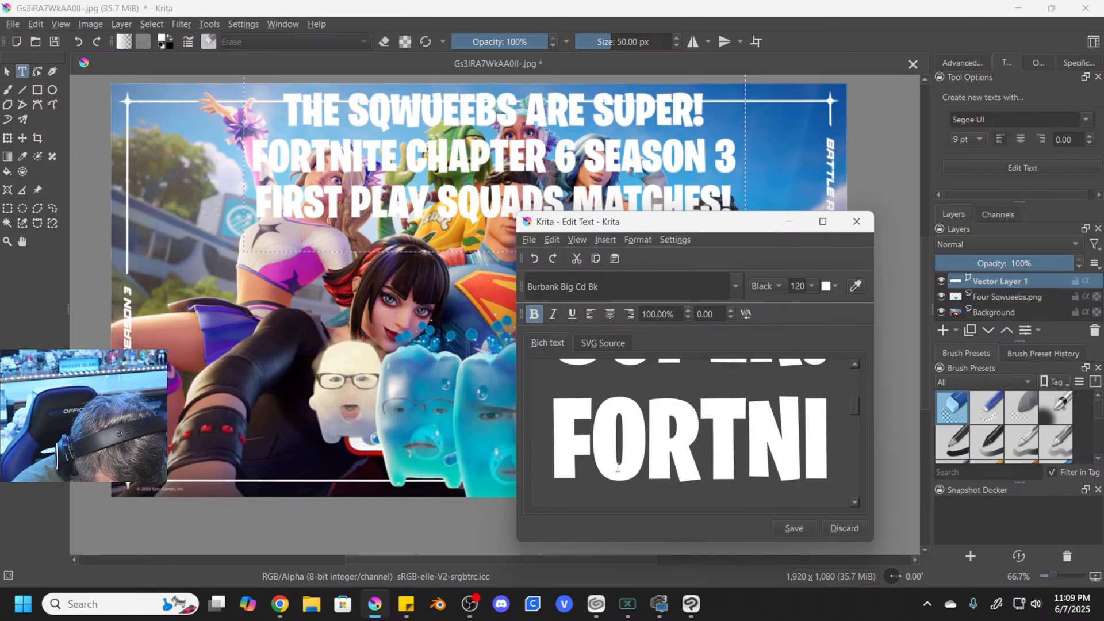
left_click(799, 527)
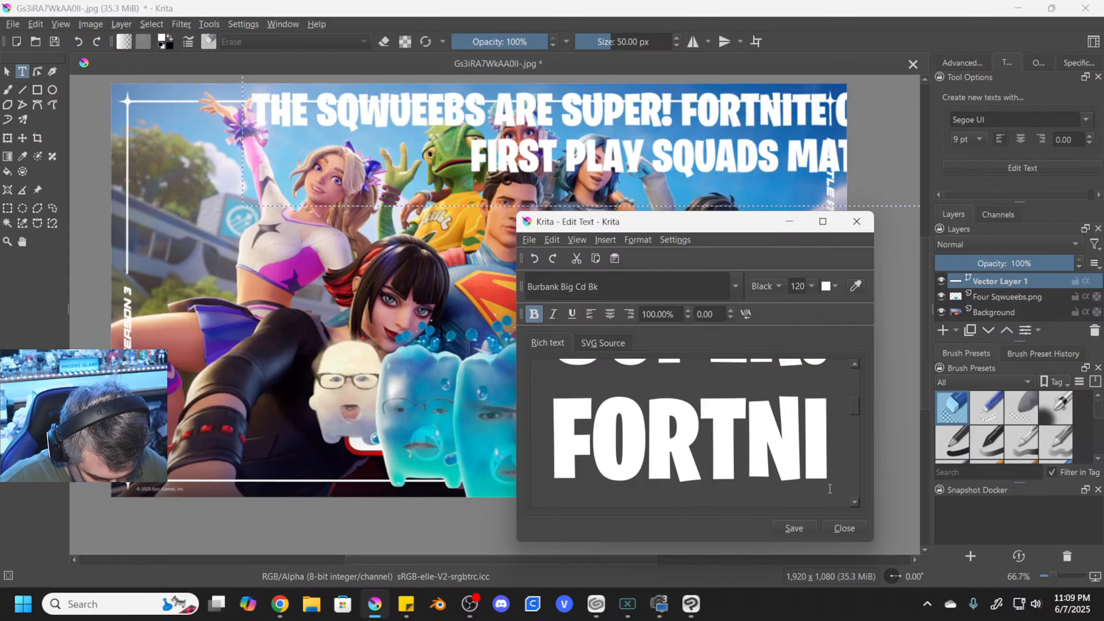
scroll(828, 465, "down", 2)
left_click(843, 528)
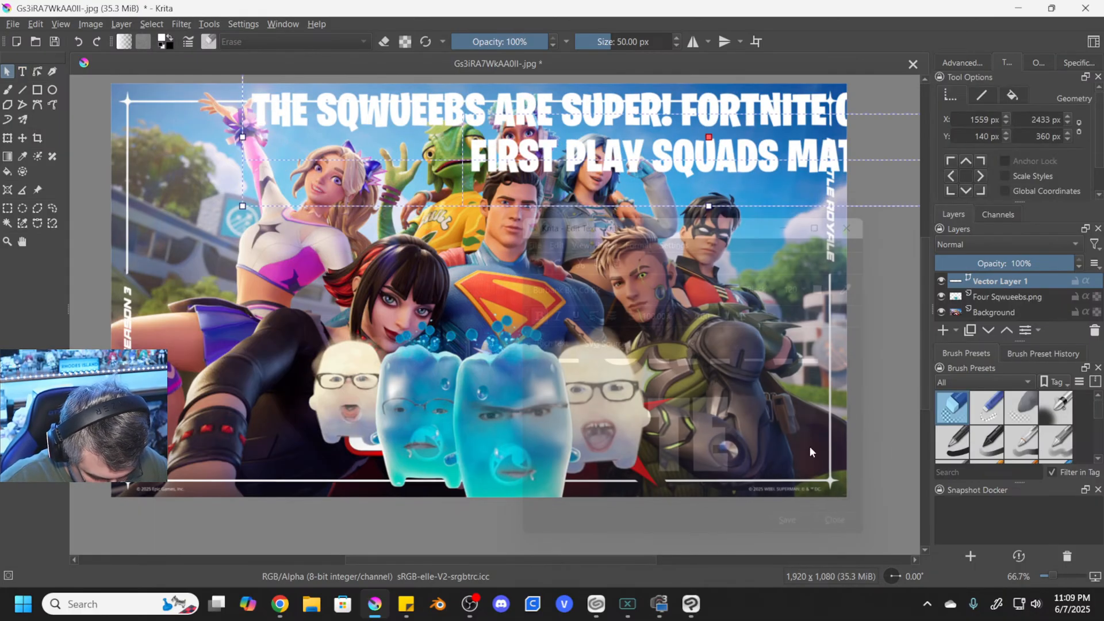
left_click_drag(556, 141, 489, 149)
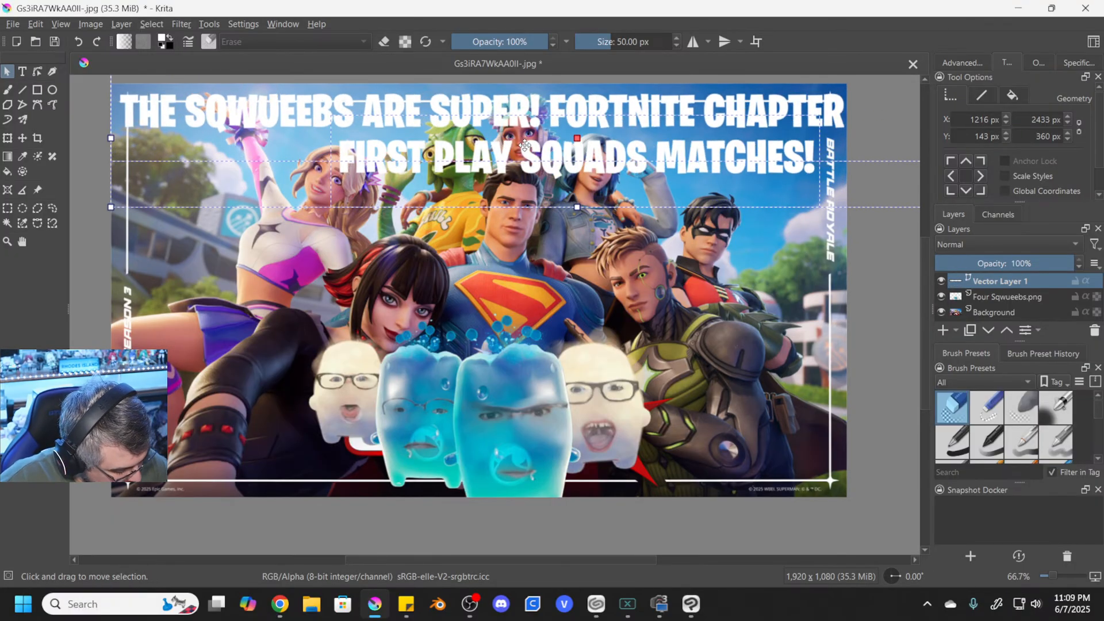
- Break the text before CHAPTER so that "CHAPTER 6 SEASON 3" starts a new line, and save the text
key("t")
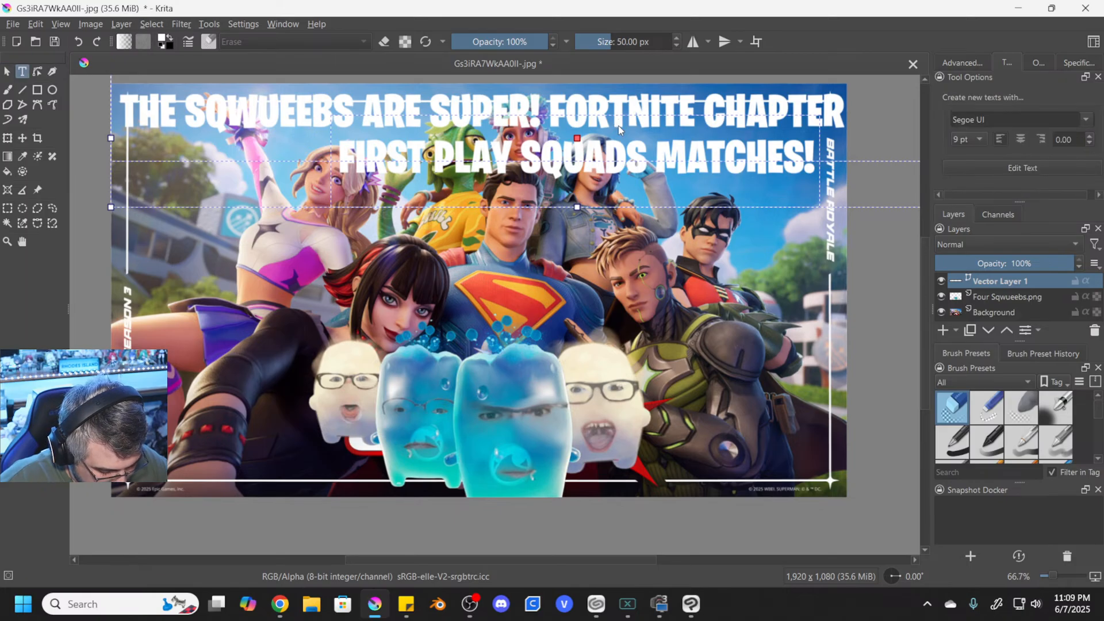
left_click(621, 158)
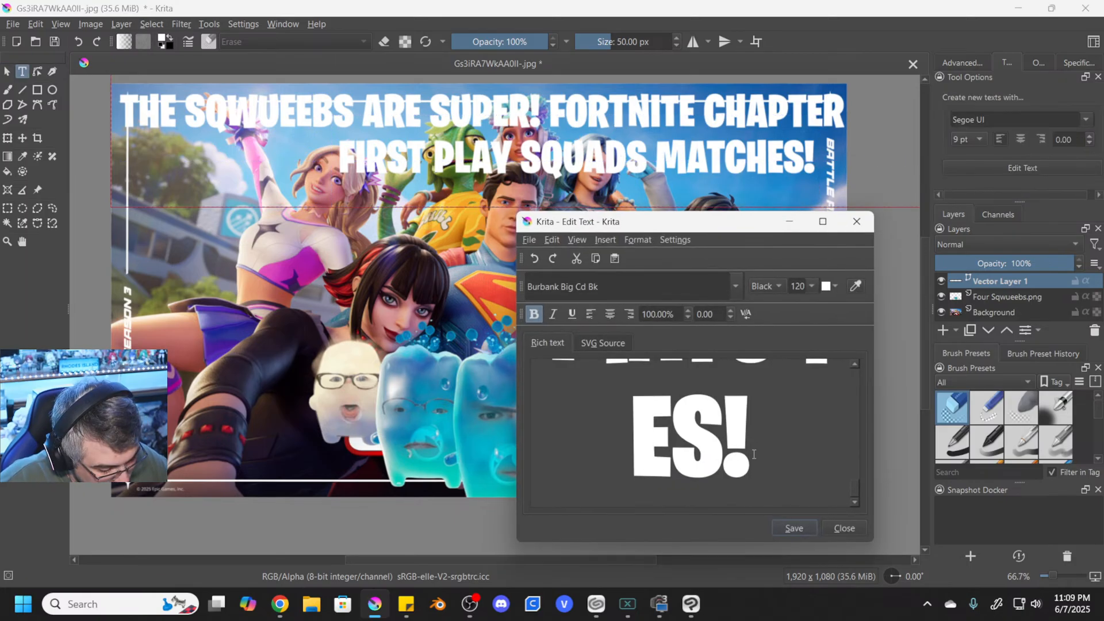
scroll(759, 436, "up", 10)
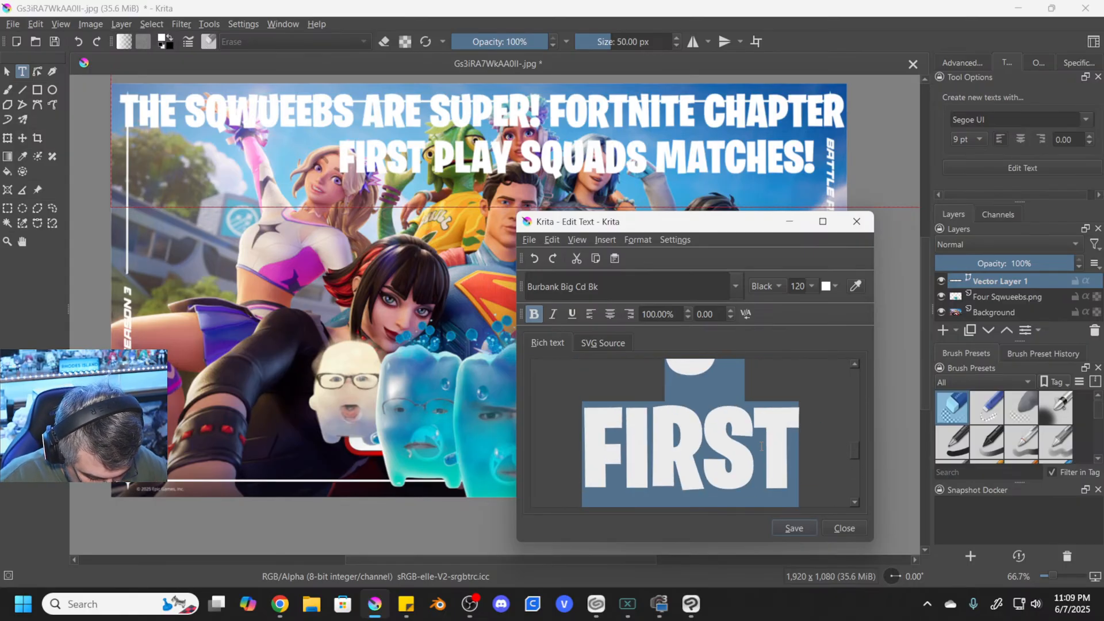
scroll(769, 441, "up", 8)
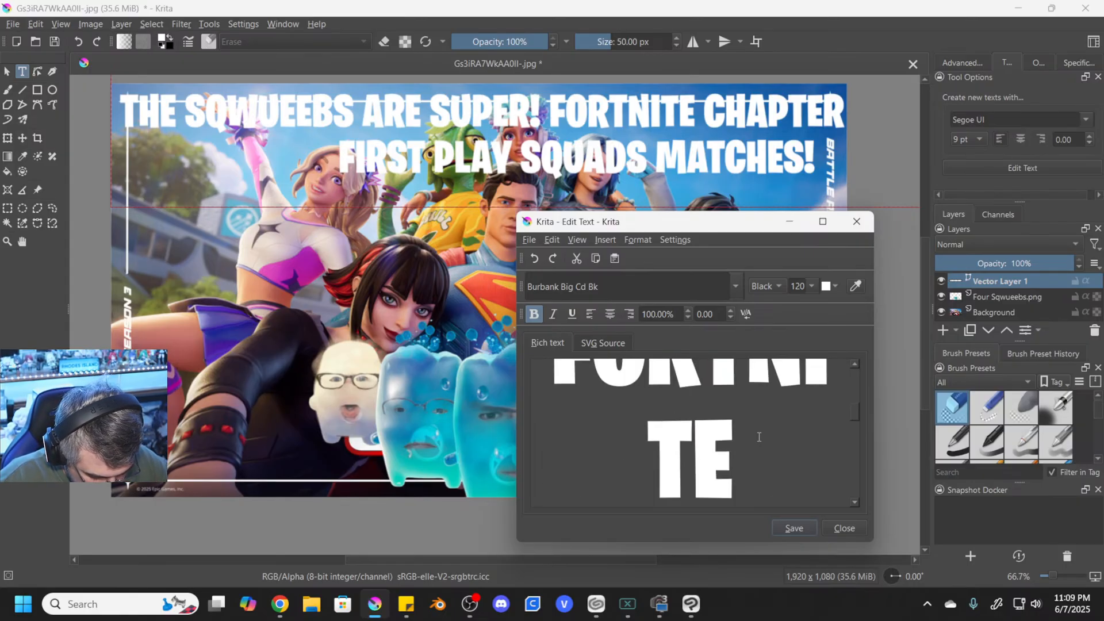
scroll(759, 437, "up", 3)
scroll(758, 437, "down", 5)
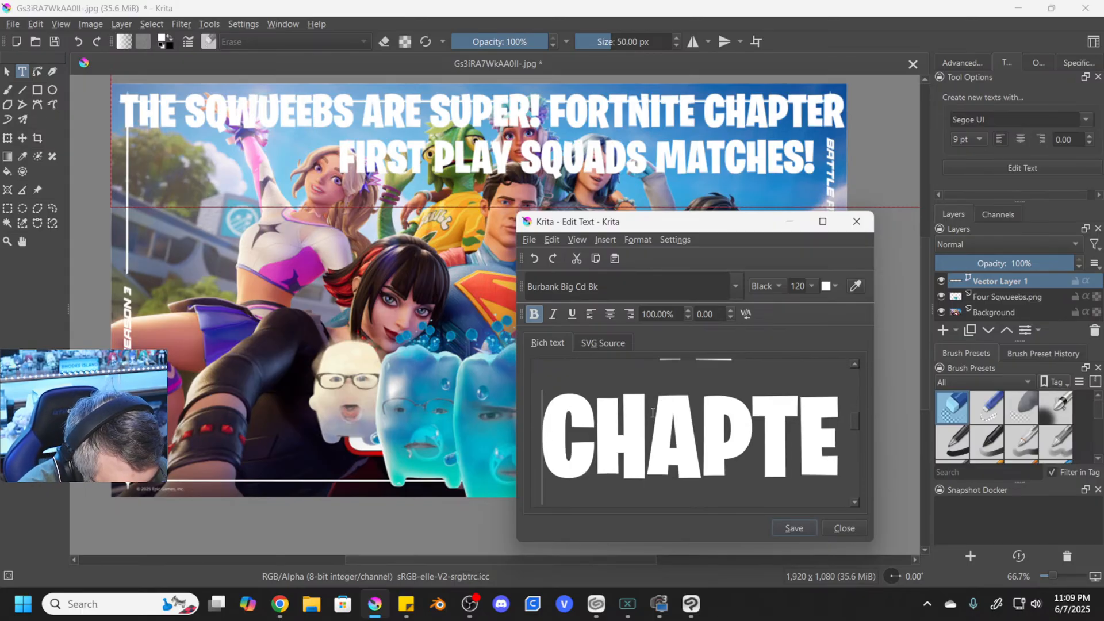
key("BackSpace")
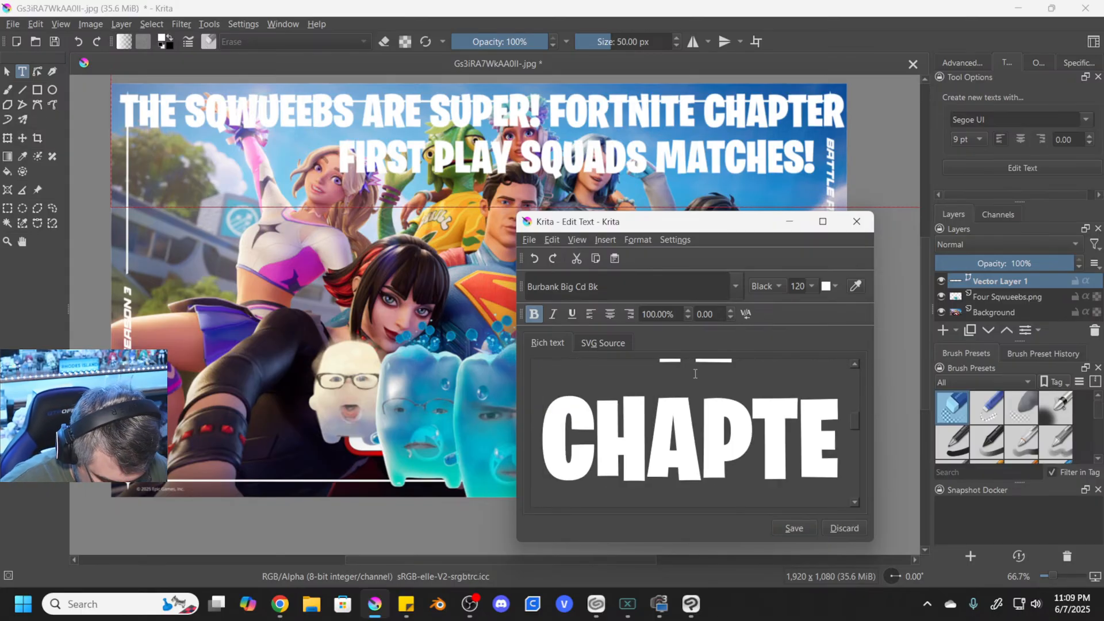
left_click(804, 530)
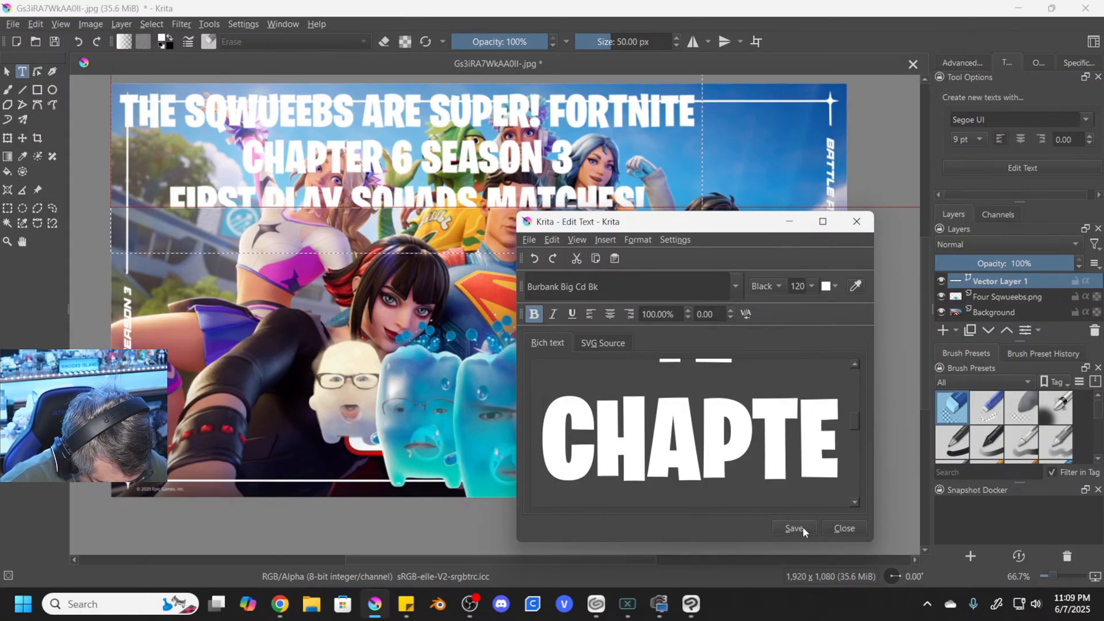
- Remove the line break before FIRST to join the last line with "CHAPTER 6 SEASON 3", and save the text
scroll(633, 447, "down", 1)
scroll(585, 422, "down", 1)
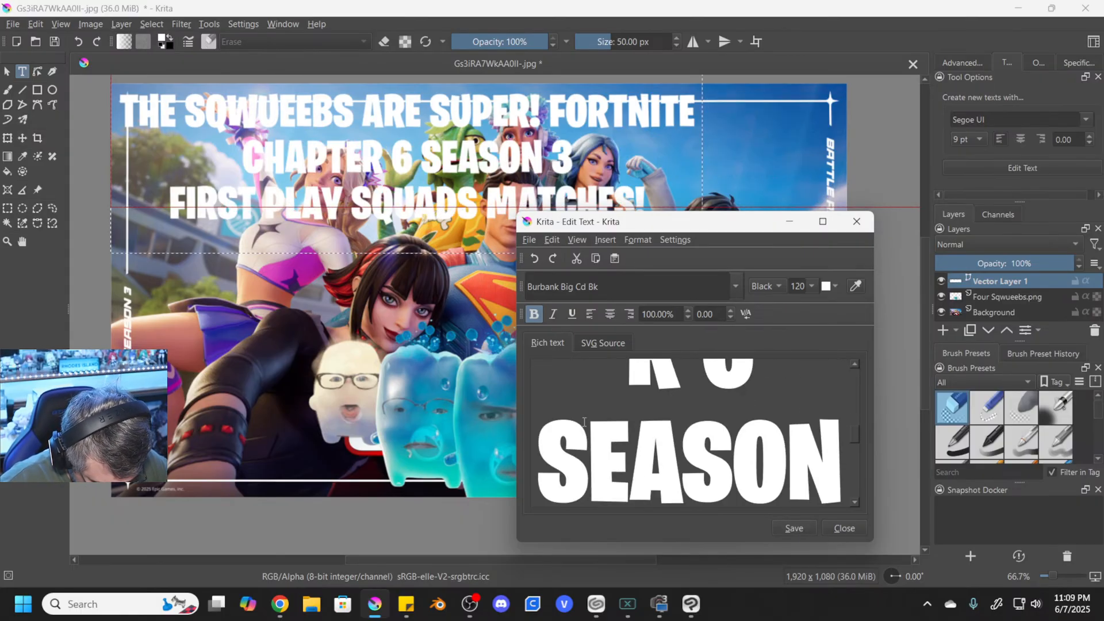
scroll(527, 448, "down", 2)
scroll(653, 444, "down", 1)
left_click(557, 446)
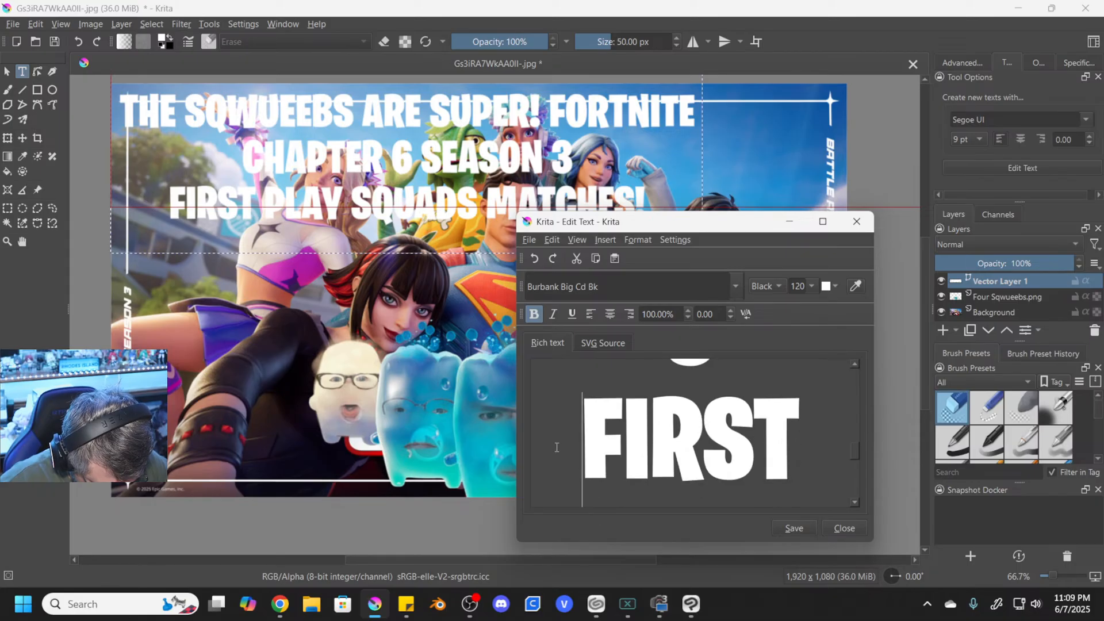
key("BackSpace")
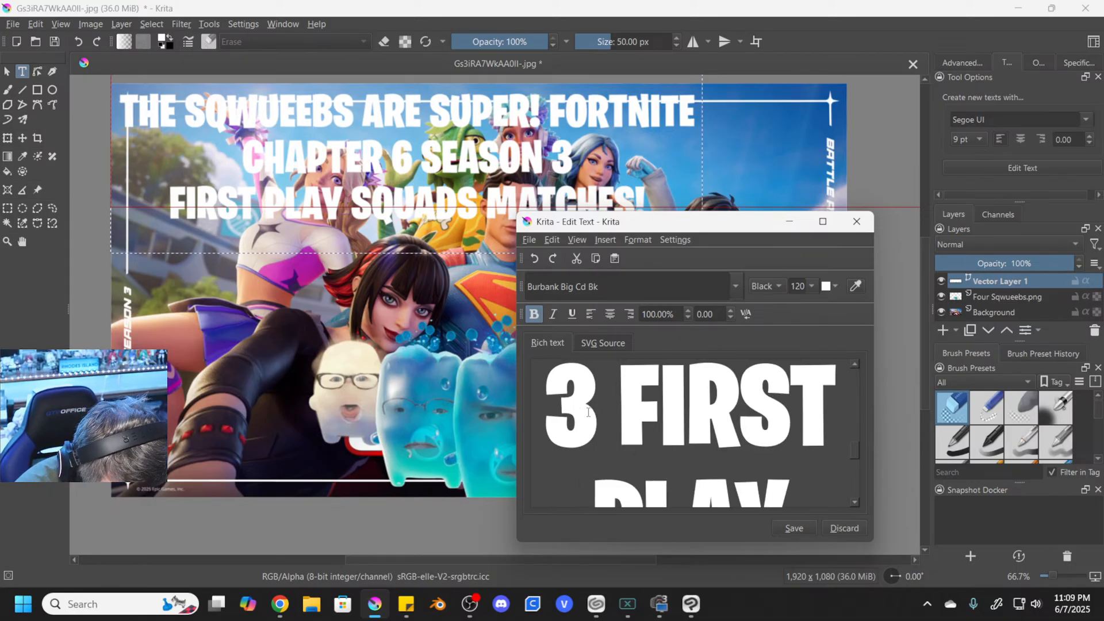
left_click(782, 521)
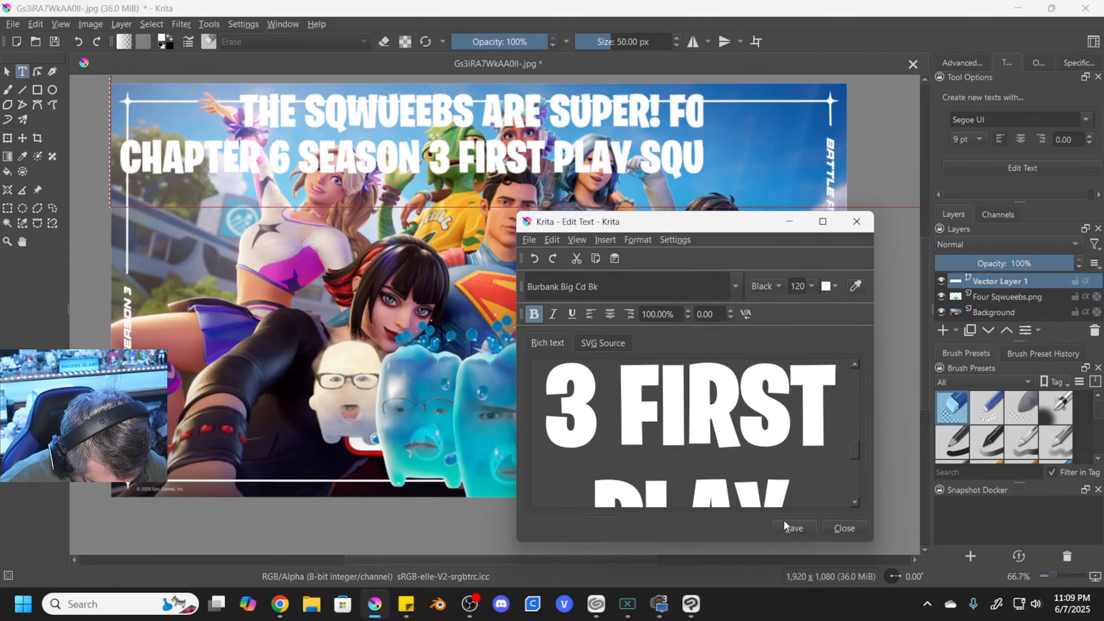
- Delete the word MATCHES so the title ends in "SQUADS!", save it, and centre the text horizontally near the artwork's upper edge
scroll(797, 457, "down", 5)
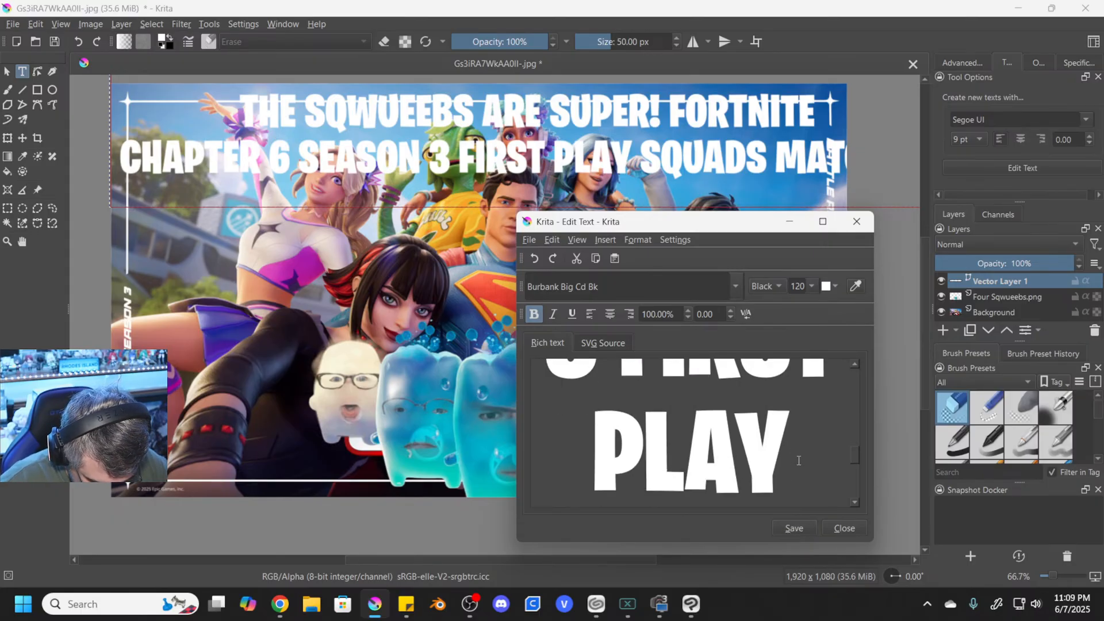
scroll(812, 472, "down", 5)
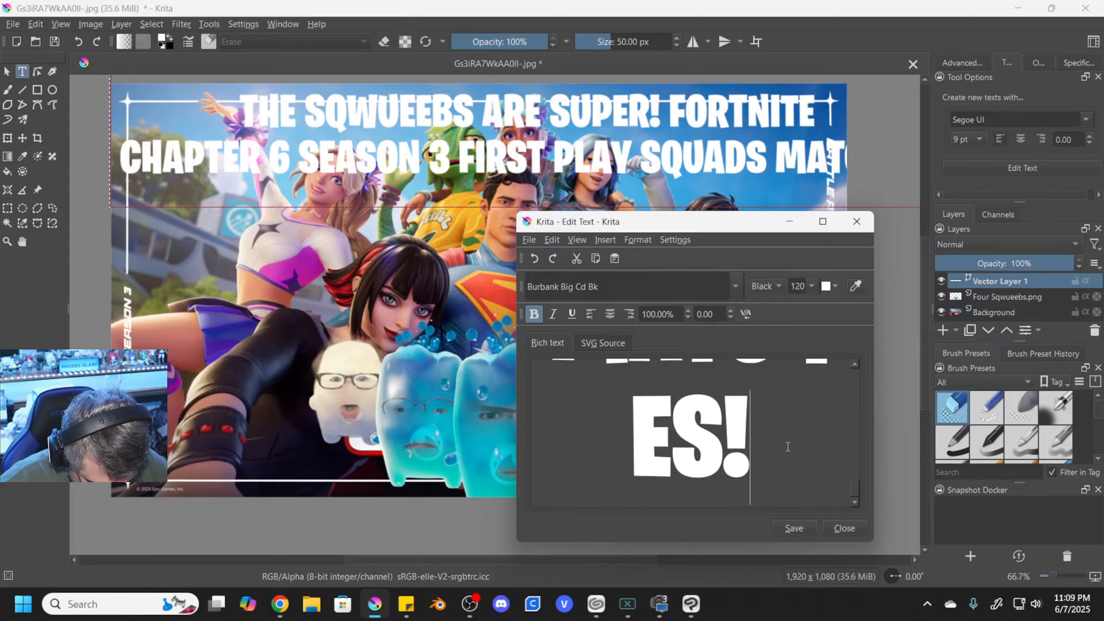
key("Left")
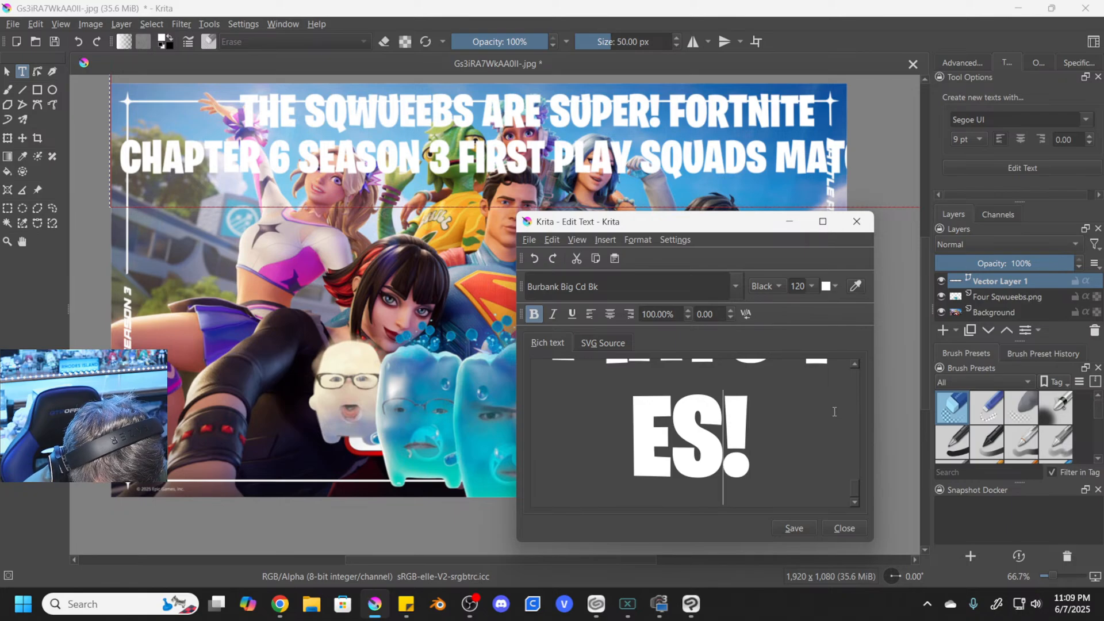
key("BackSpace")
key("BackSpace")
key("BackSpace")
key("BackSpace")
key("BackSpace")
key("BackSpace")
key("BackSpace")
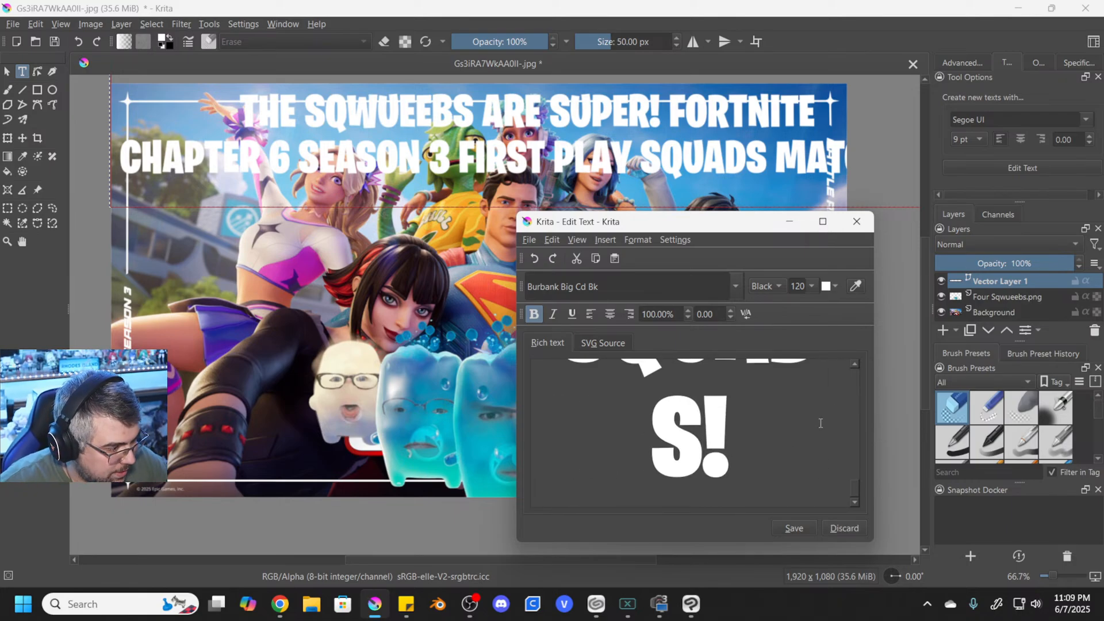
key("ctrl+a")
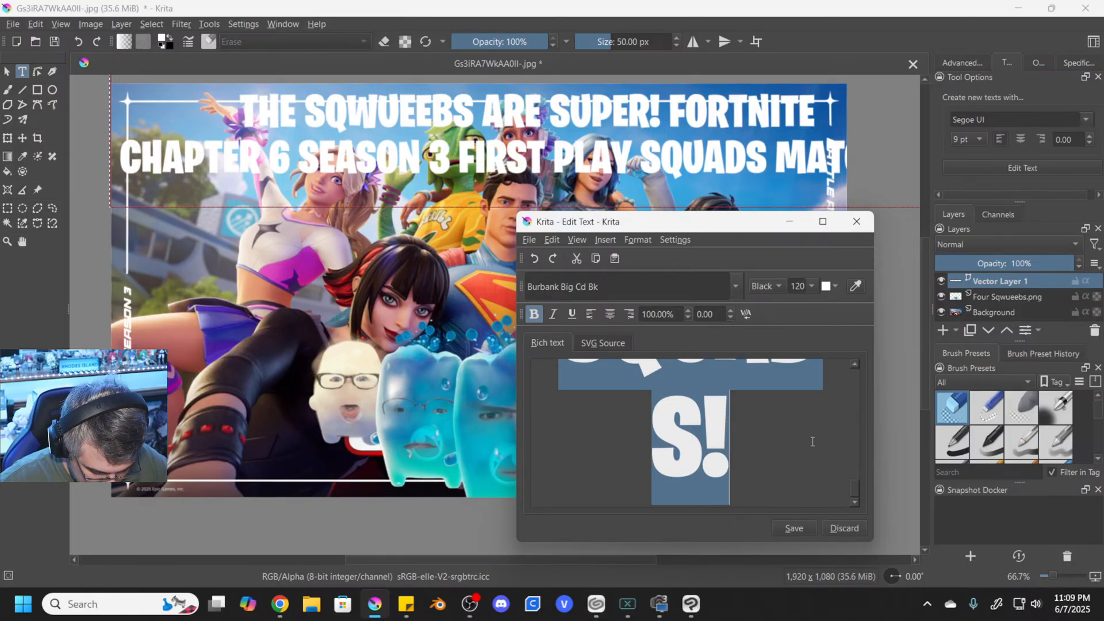
left_click(806, 526)
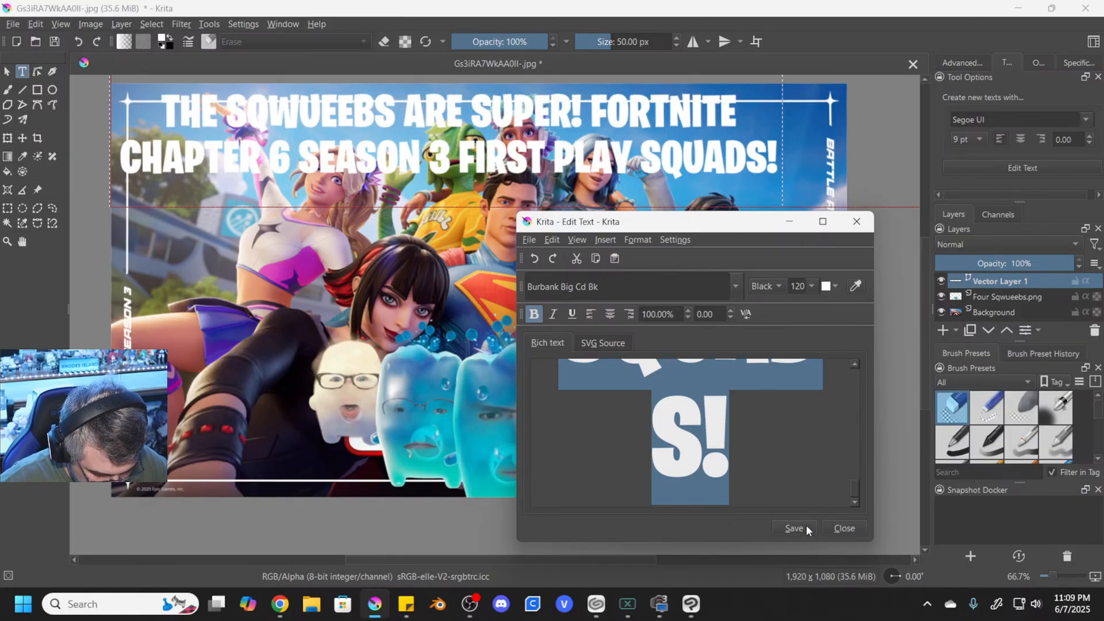
left_click(844, 528)
left_click_drag(580, 136, 605, 133)
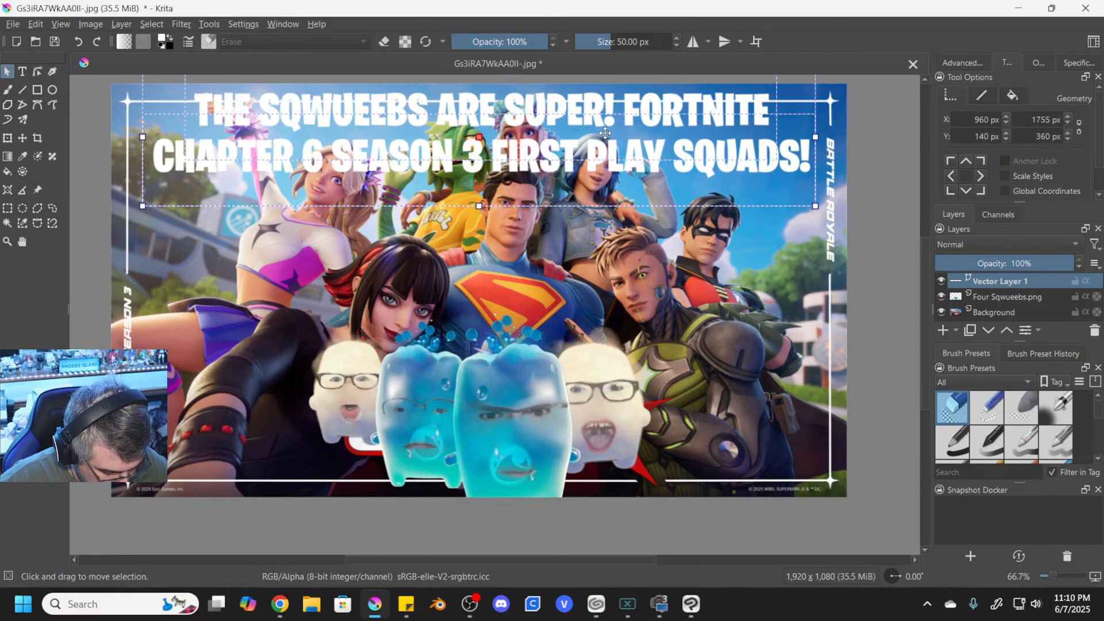
- Nudge the title left to an X position of 955 px, and set its solid stroke colour to black
scroll(605, 133, "down", 1)
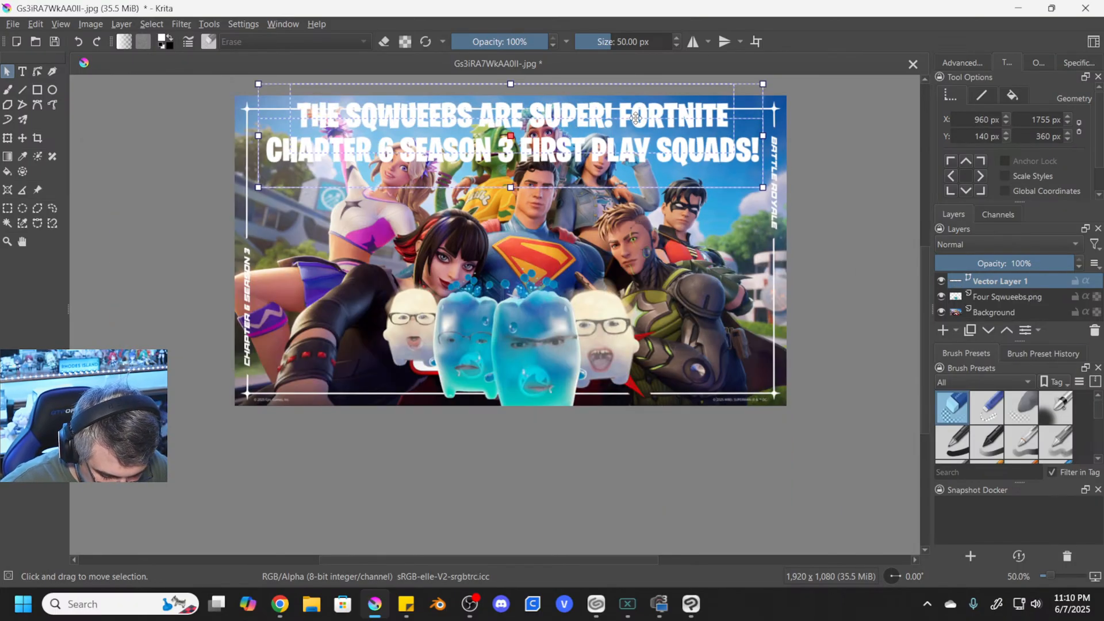
key("Left")
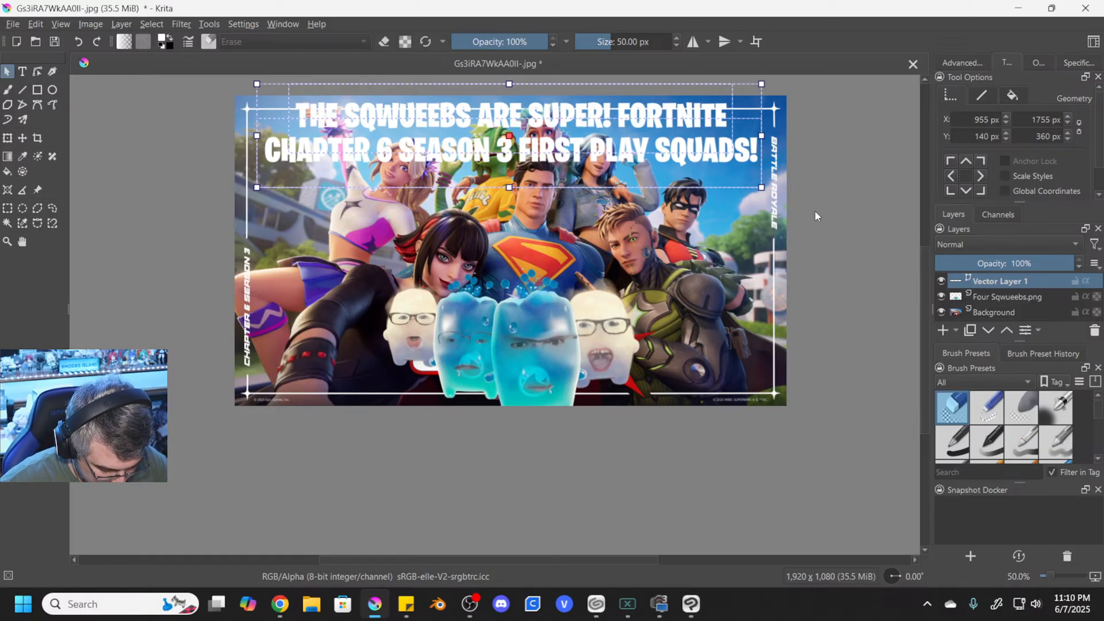
key("ctrl+a")
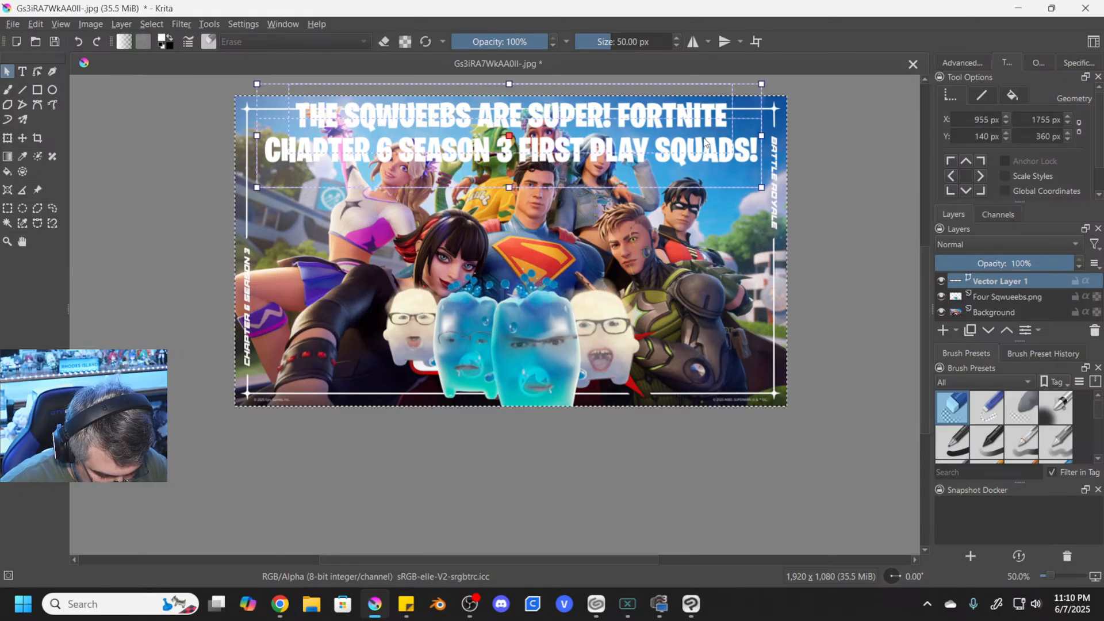
left_click(982, 96)
left_click(969, 120)
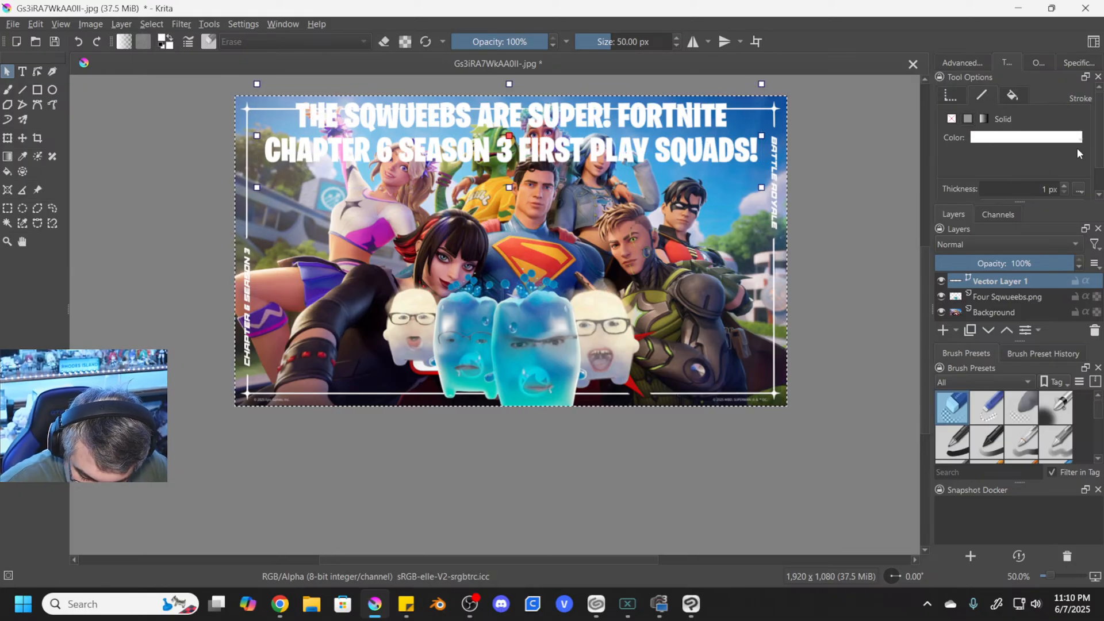
left_click(1035, 137)
left_click(1081, 182)
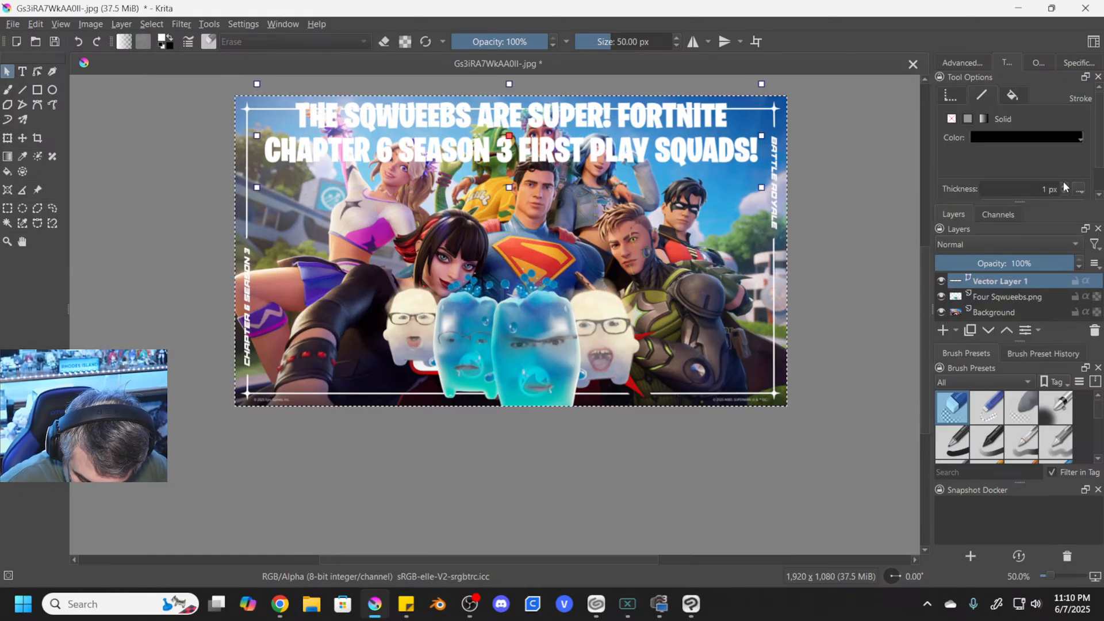
- Increase the title's stroke thickness to 3 px, and clear the selection around the whole image
left_click(1064, 187)
left_click(1065, 188)
left_click(1065, 188)
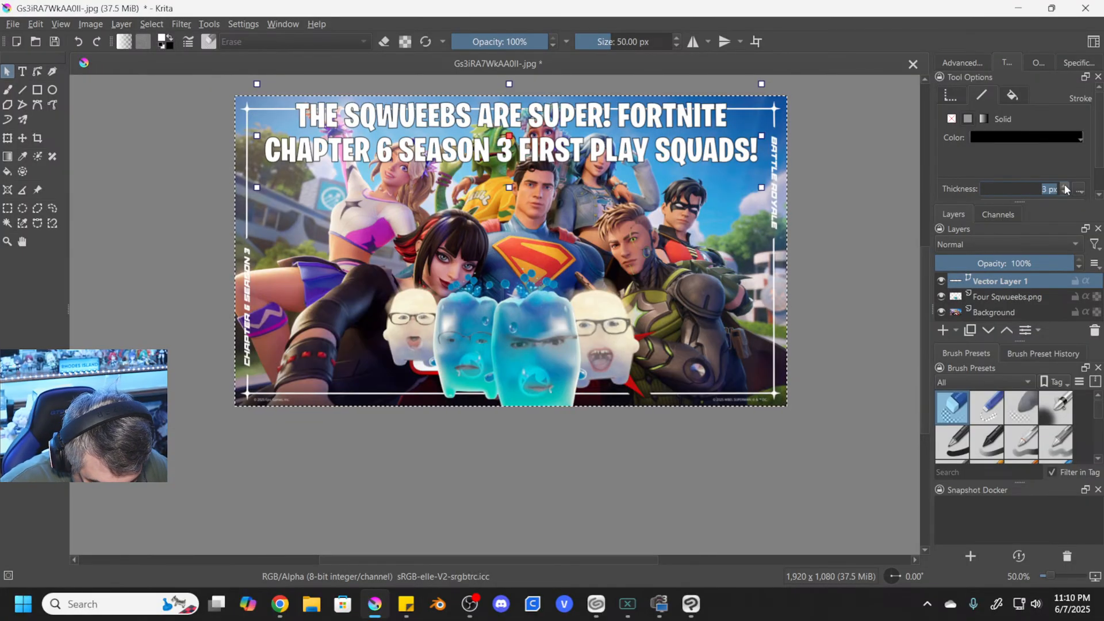
left_click(815, 150)
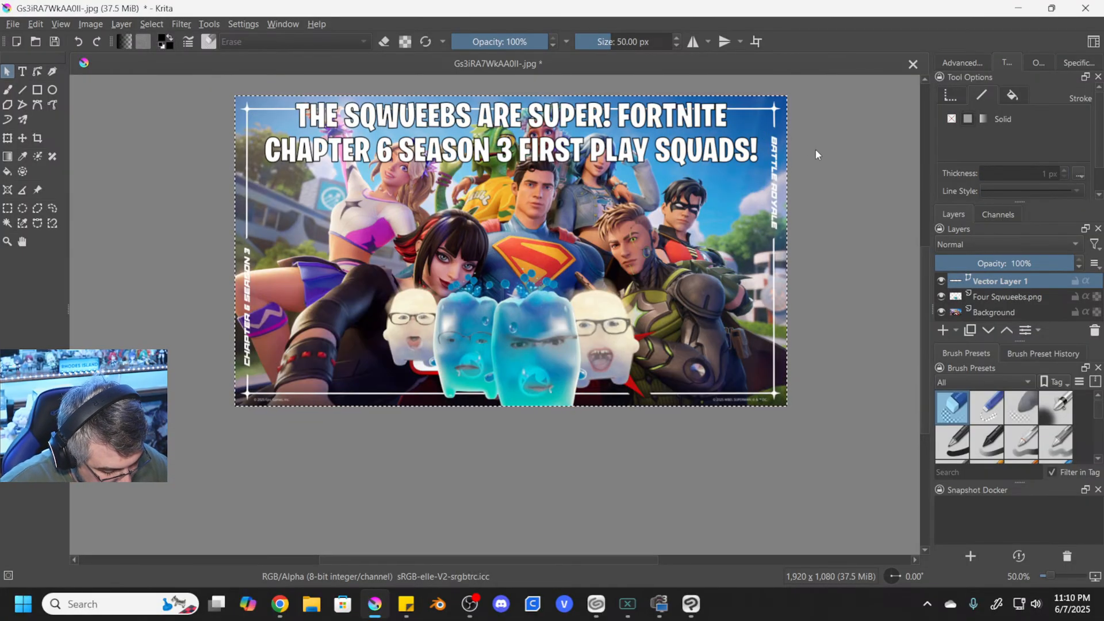
left_click(125, 41)
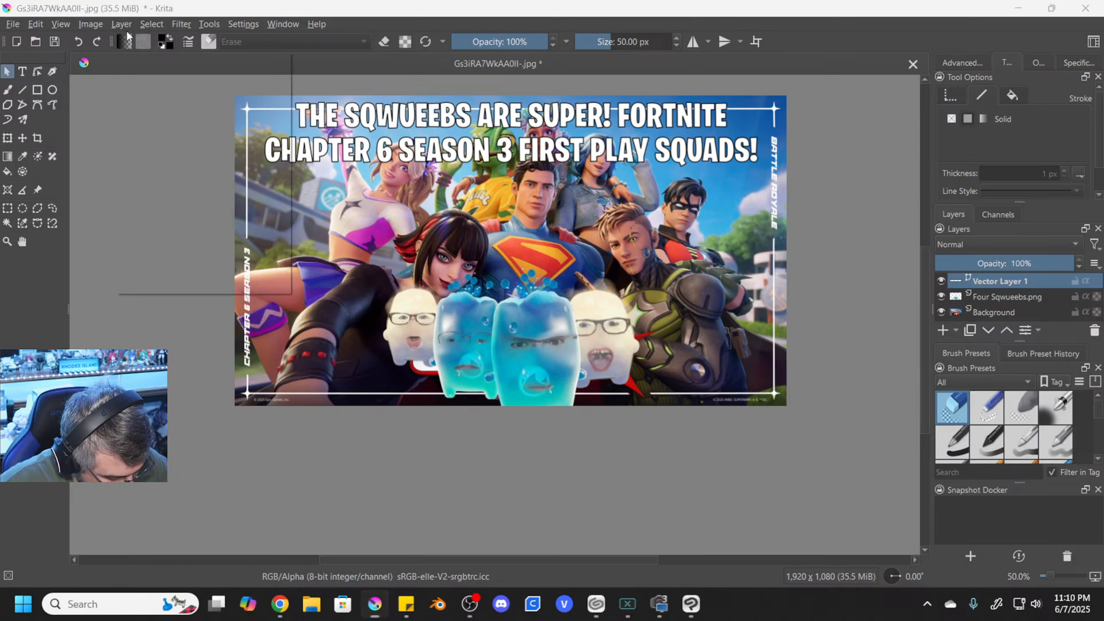
- Import the LIVE Icon.png image as a new layer above the title
left_click(121, 24)
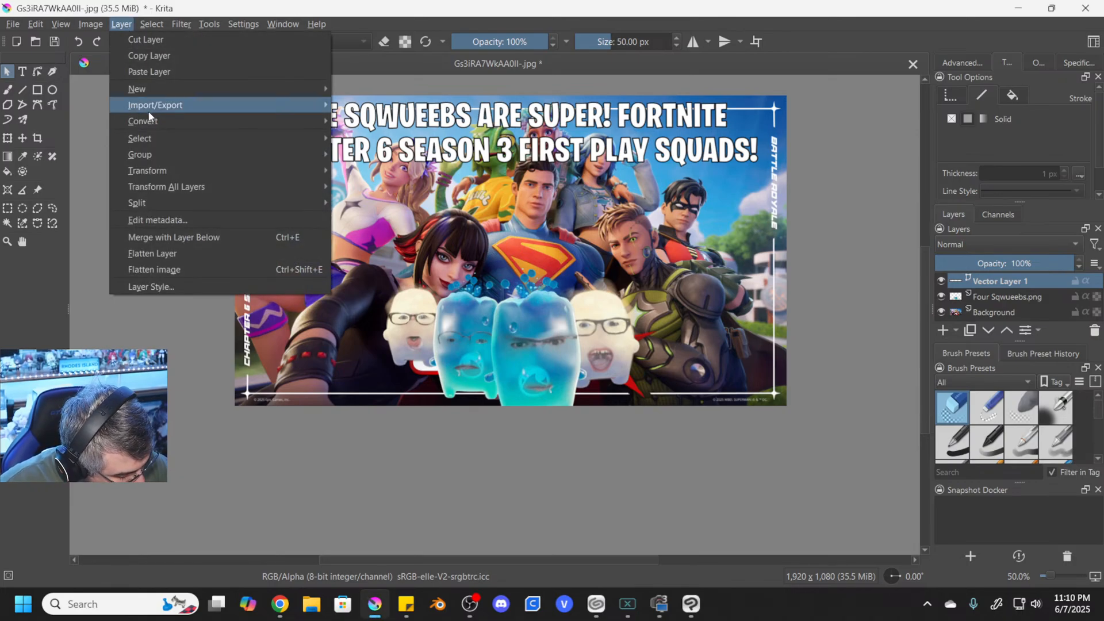
mouse_move(172, 105)
left_click(383, 152)
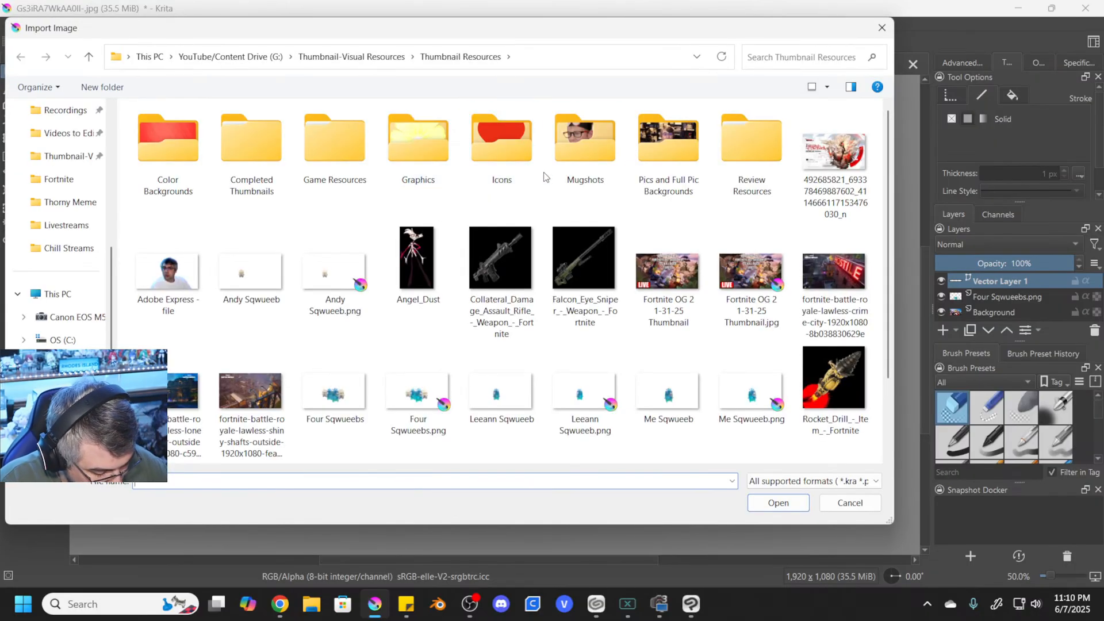
left_click_drag(561, 32, 650, 0)
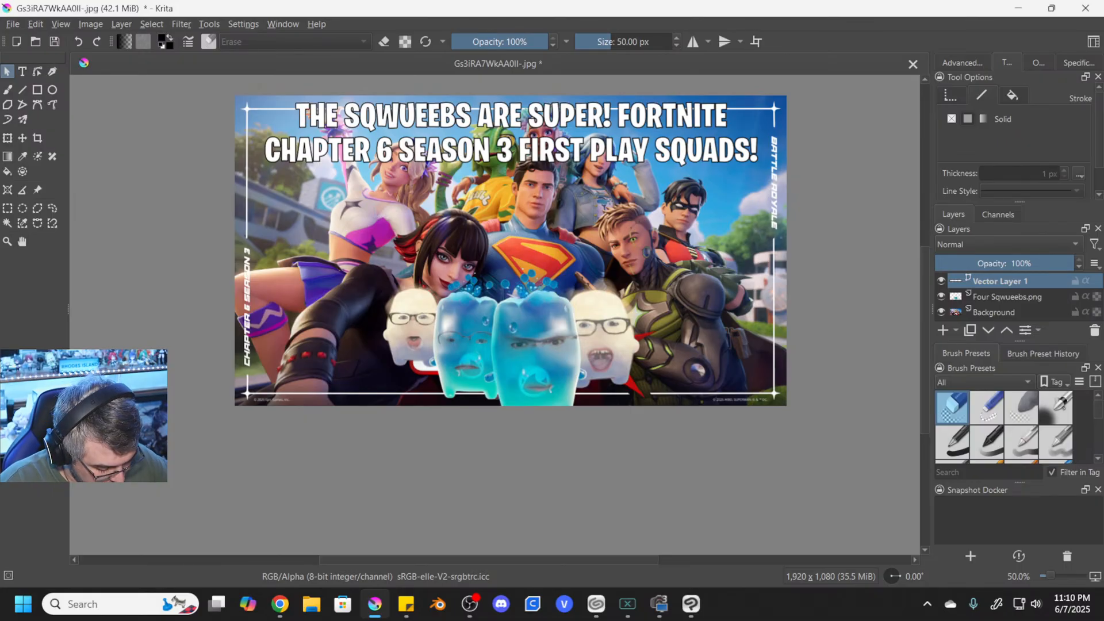
key("b")
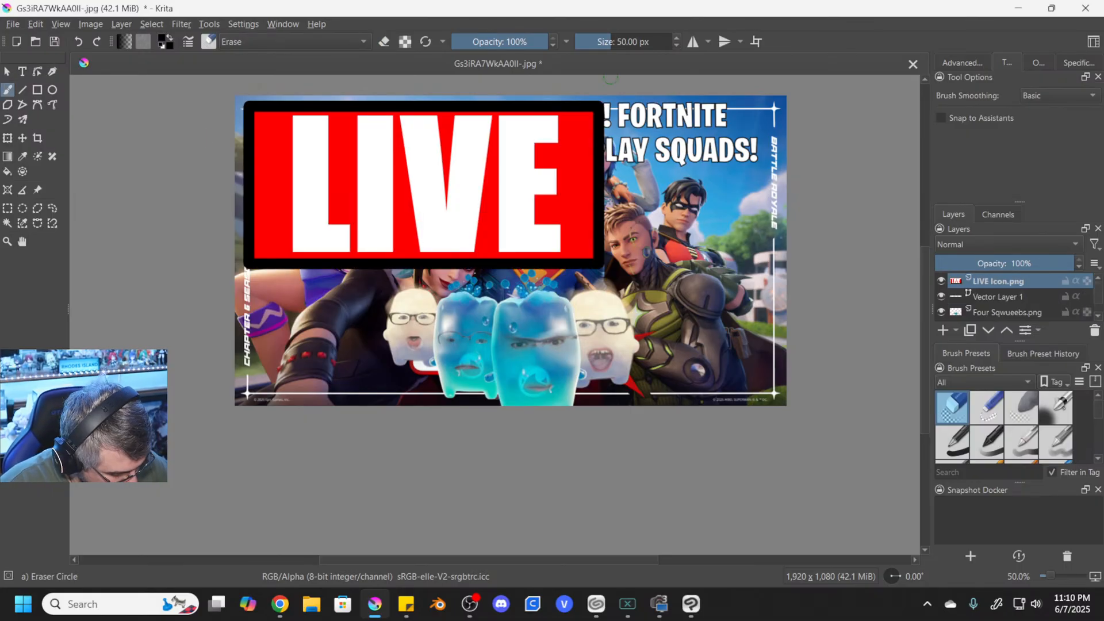
- Shrink the LIVE icon with the Transform tool, place it in the artwork's lower-left corner, and clear the selection
left_click(4, 138)
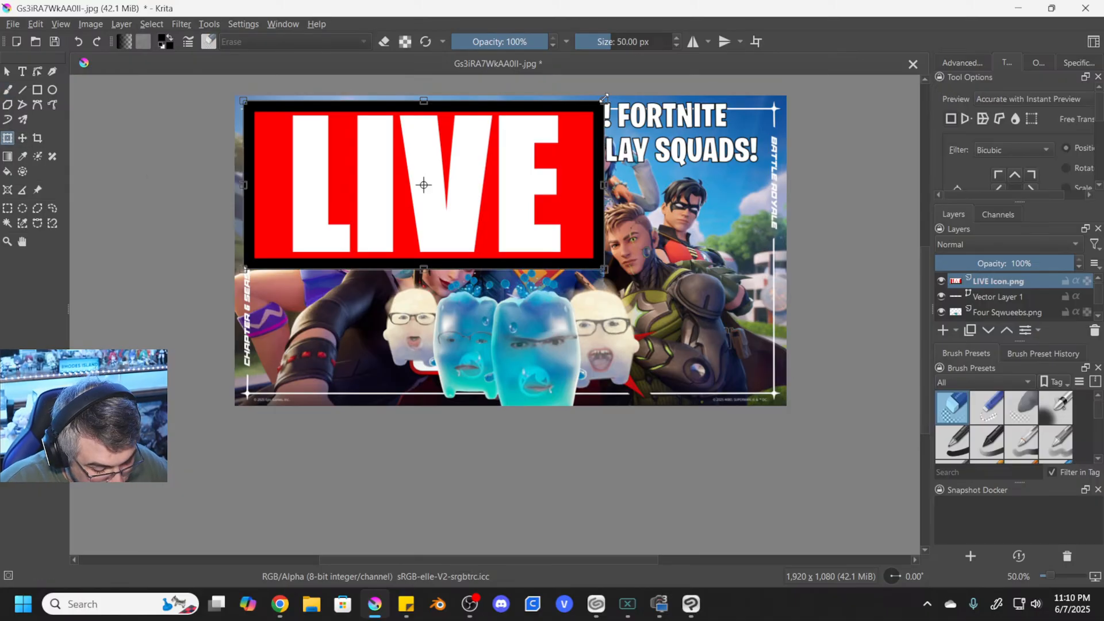
left_click_drag(603, 97, 331, 359)
key("ctrl+a")
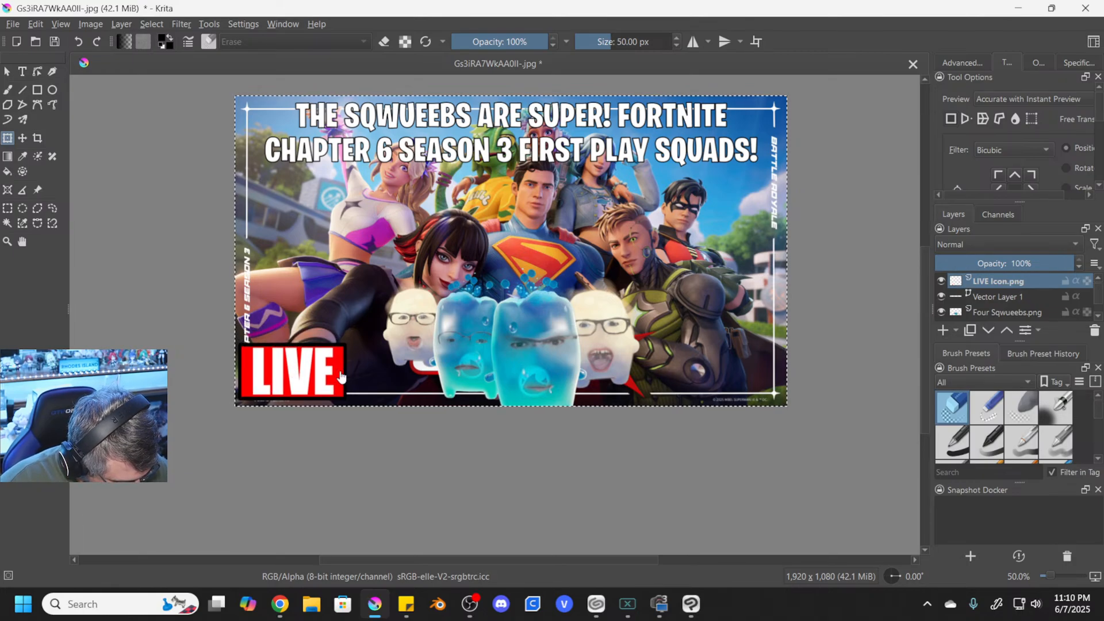
key("ctrl+shift+a")
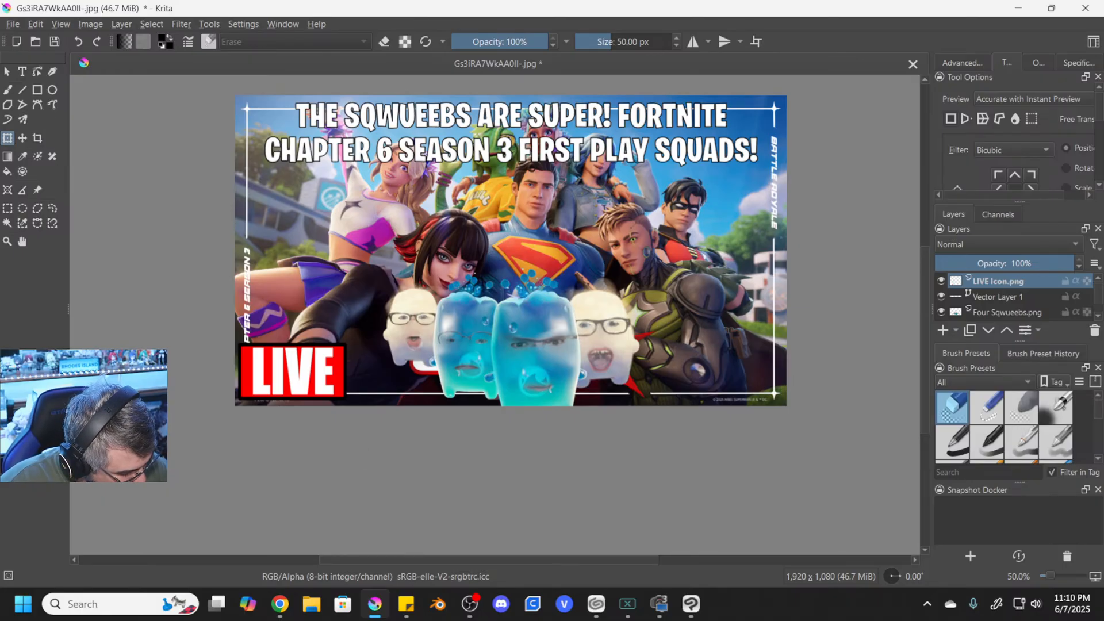
- Start saving the image under a new name in the Fortnite folder inside Completed Thumbnails > Livestreams
left_click(12, 24)
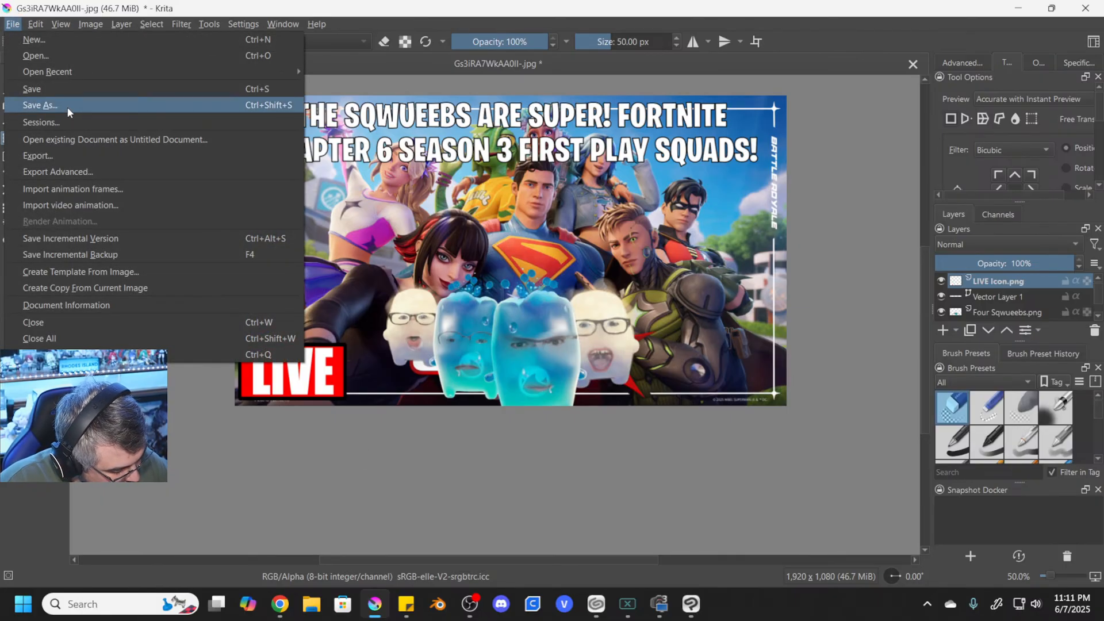
left_click(68, 106)
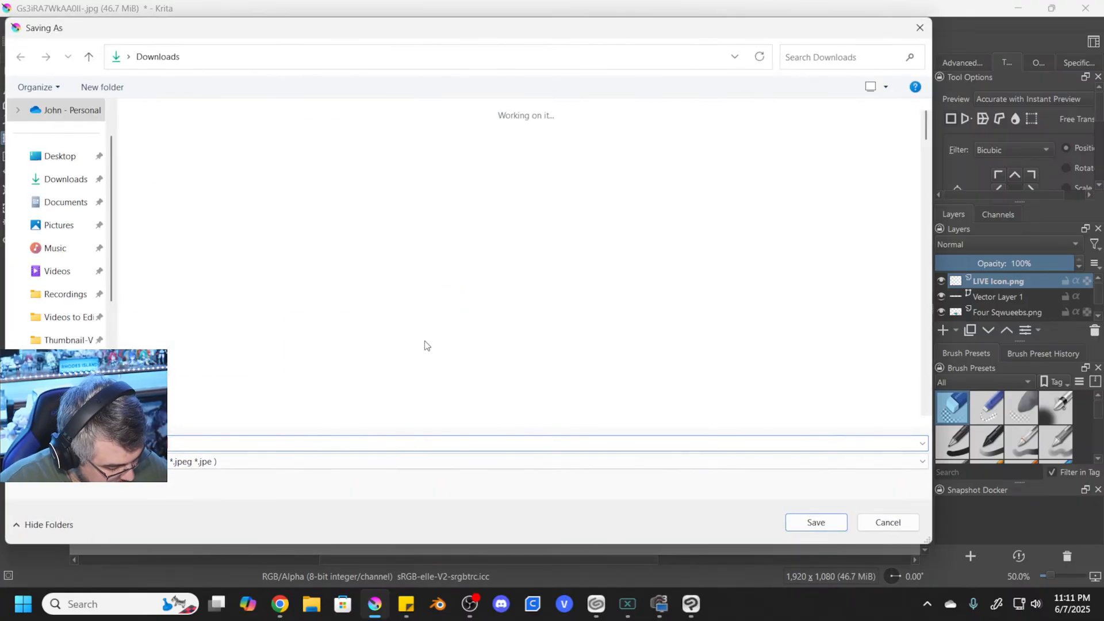
left_click(64, 341)
double_click(486, 135)
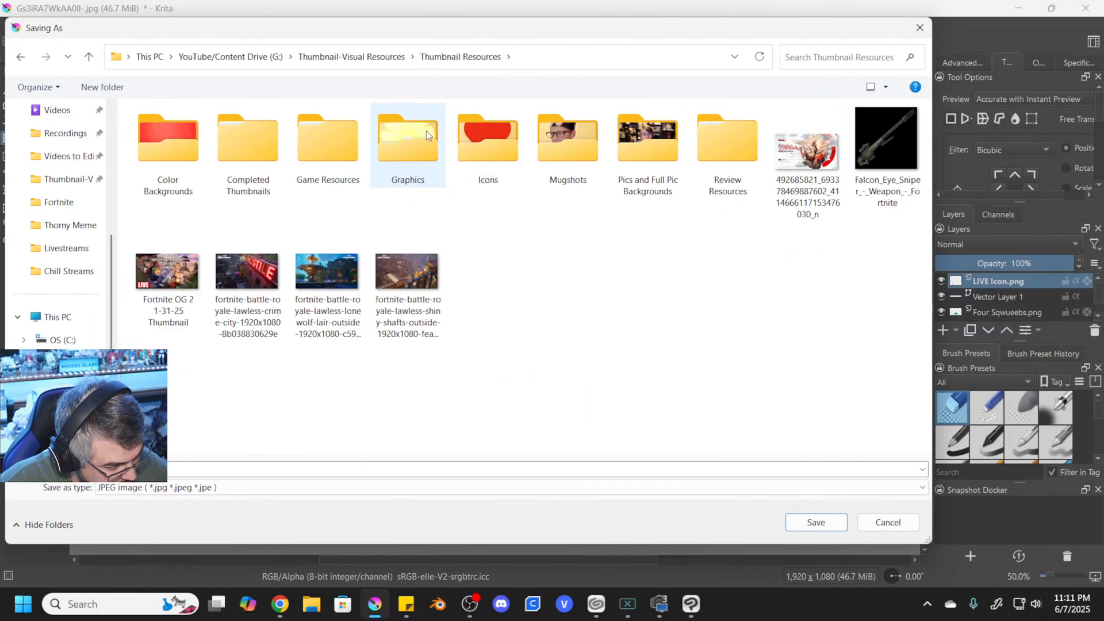
double_click(247, 156)
left_click(211, 165)
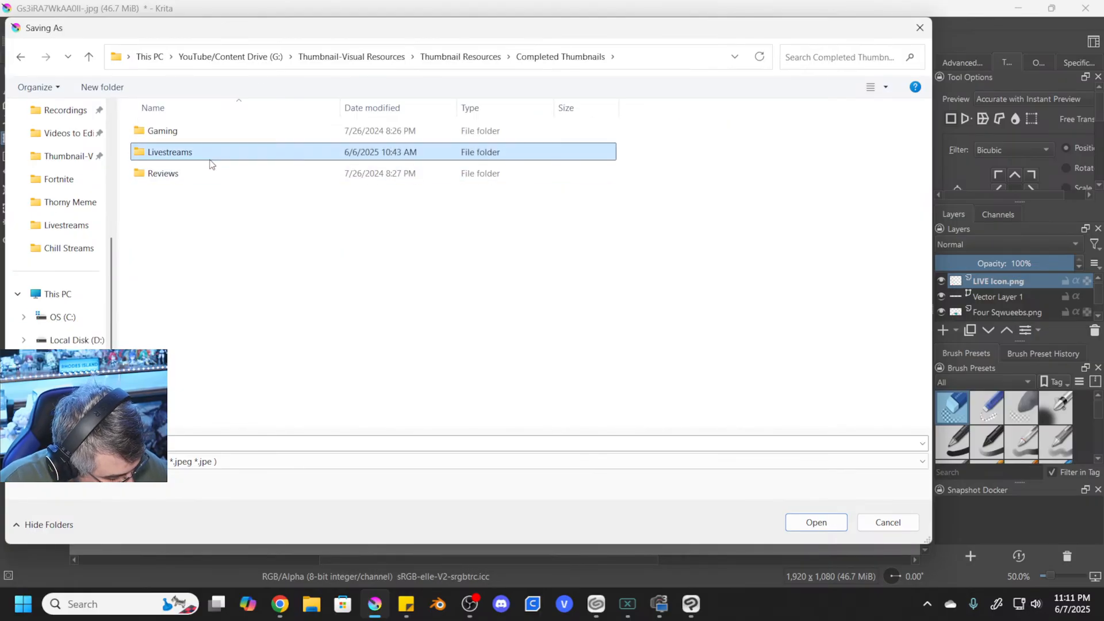
double_click(210, 165)
double_click(190, 195)
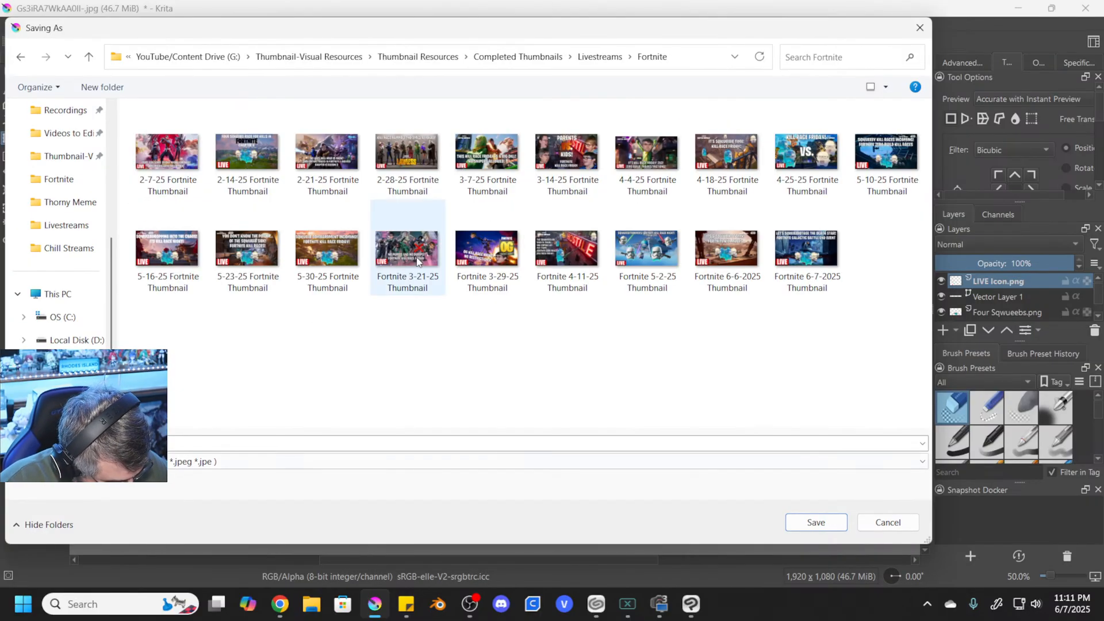
- Save the thumbnail under a name adapted from "Fortnite 6-7-2025 Thumbnail", as a JPEG at 100% quality plus a Krita file
left_click(817, 282)
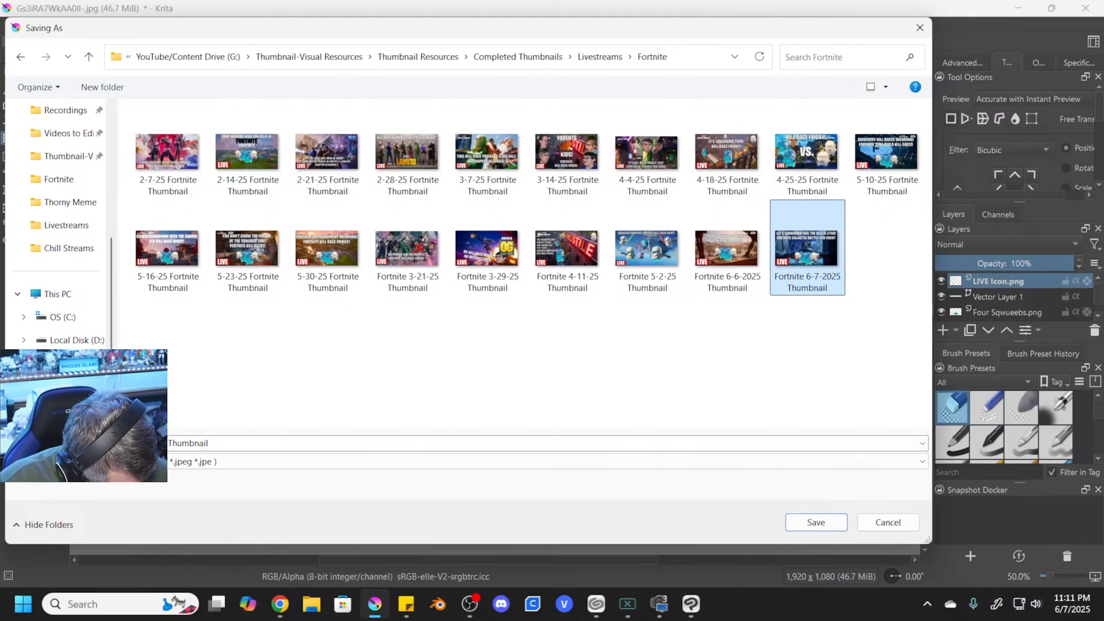
left_click(351, 443)
left_click(351, 443)
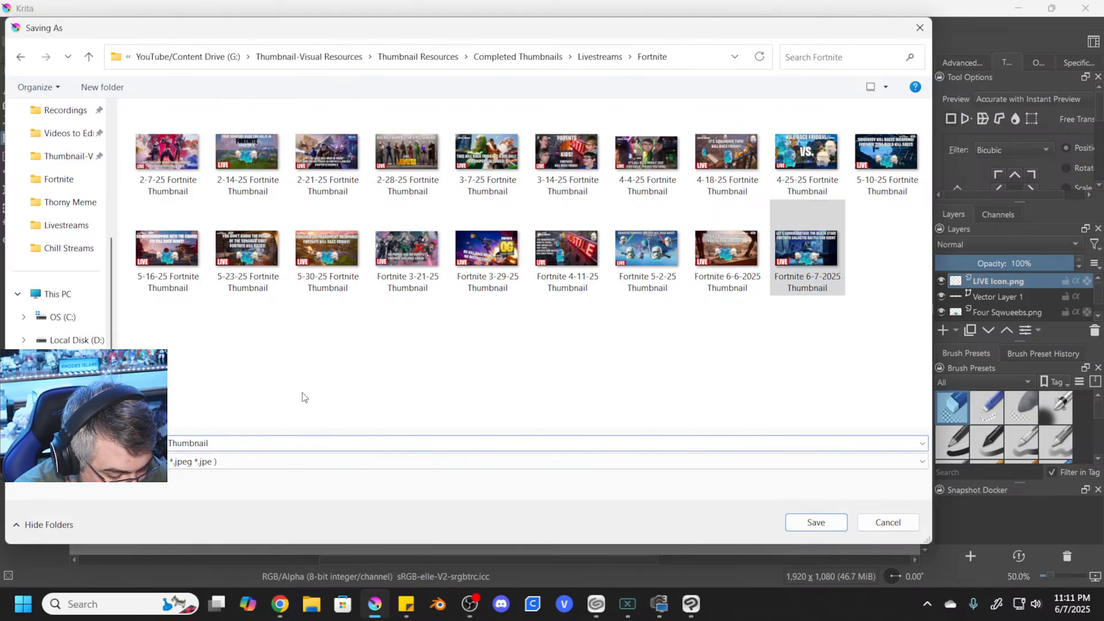
key("BackSpace")
type("1")
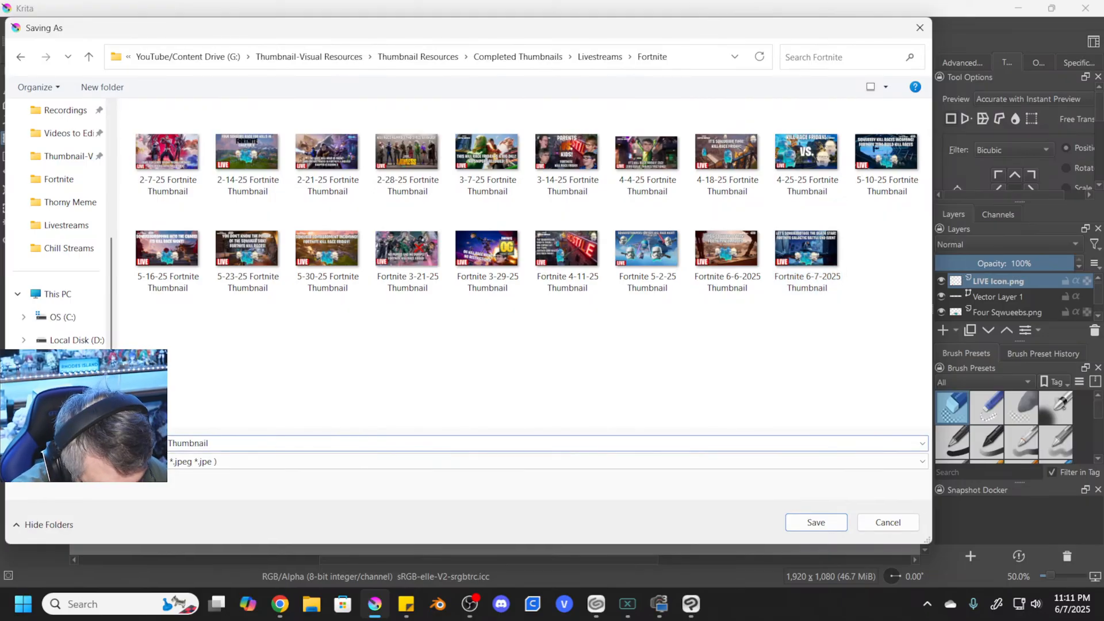
left_click(816, 522)
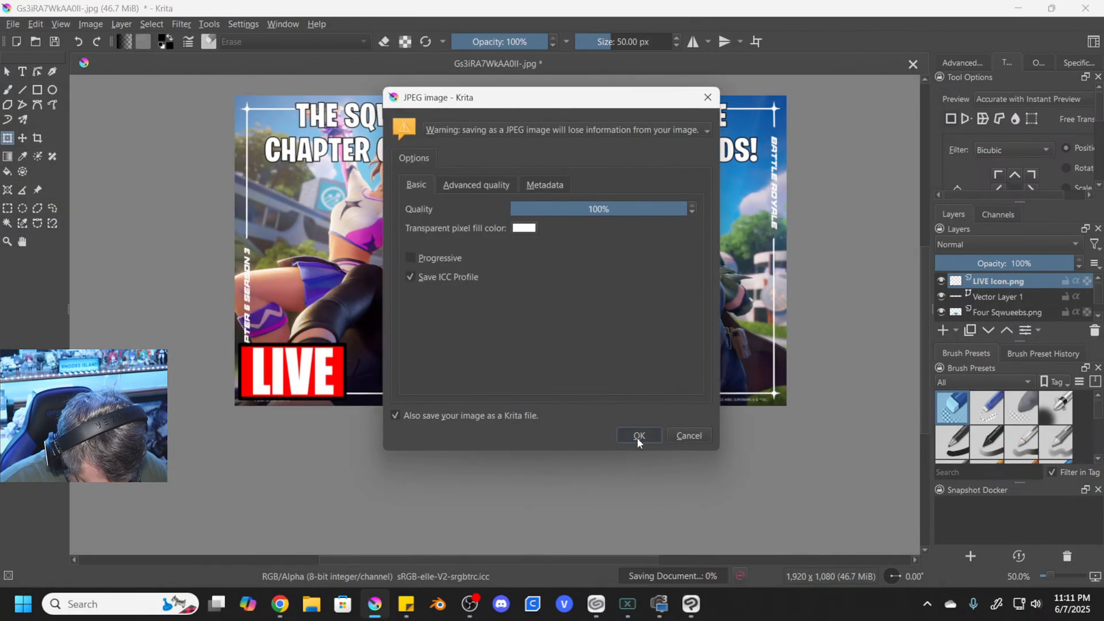
left_click(638, 436)
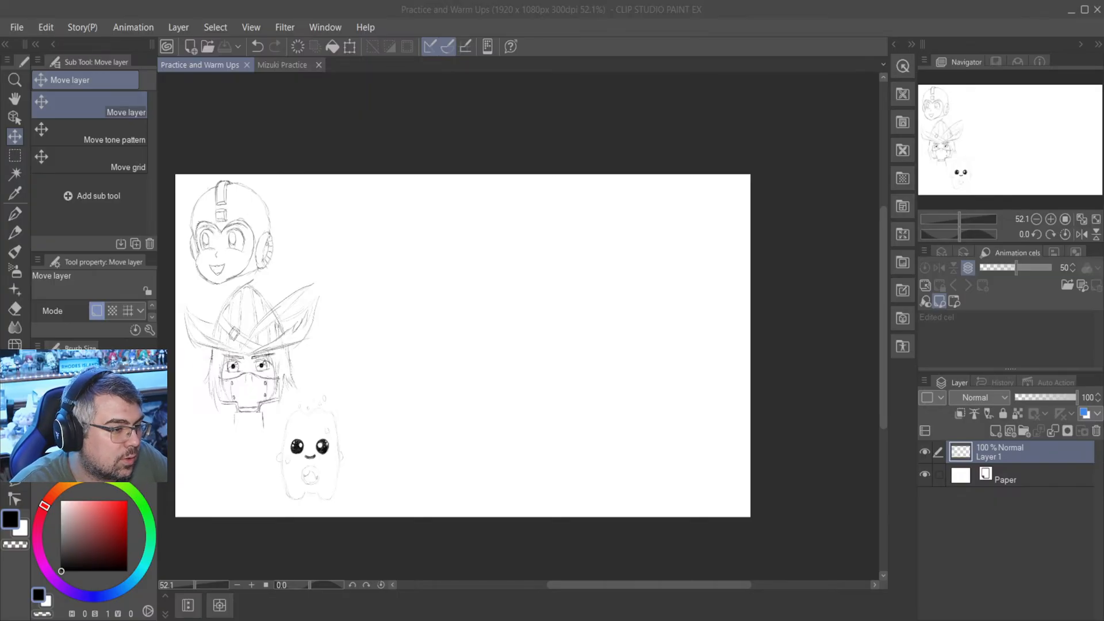
- Import the Meow_Skulls_-_Outfit_-_Fortnite image as a new layer in the Practice and Warm Ups canvas
key("alt+Tab")
key("alt")
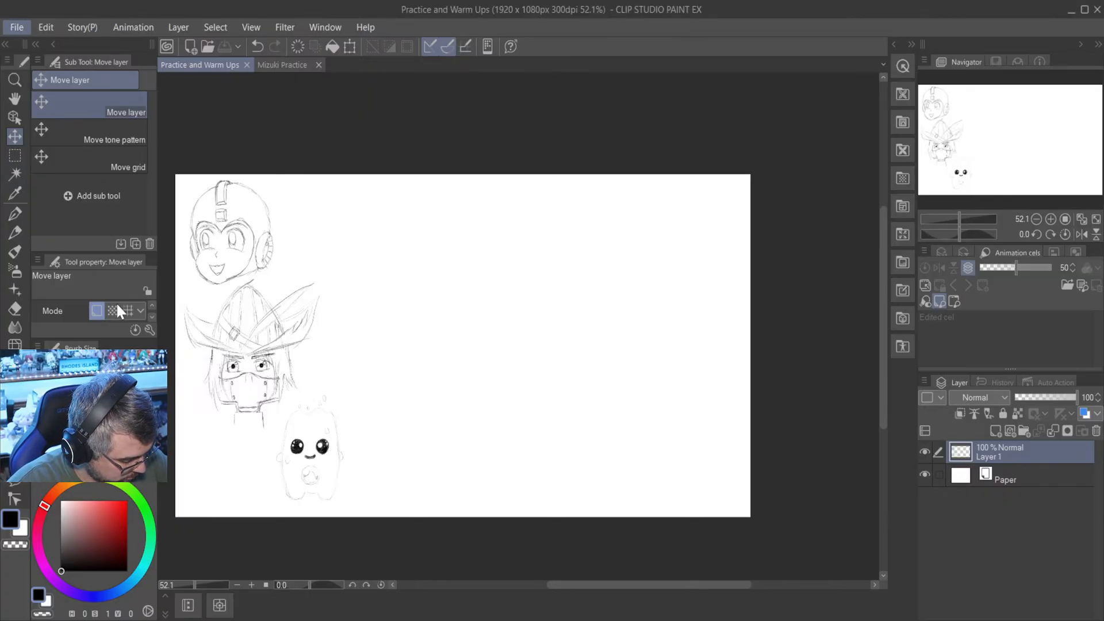
key("alt+Tab")
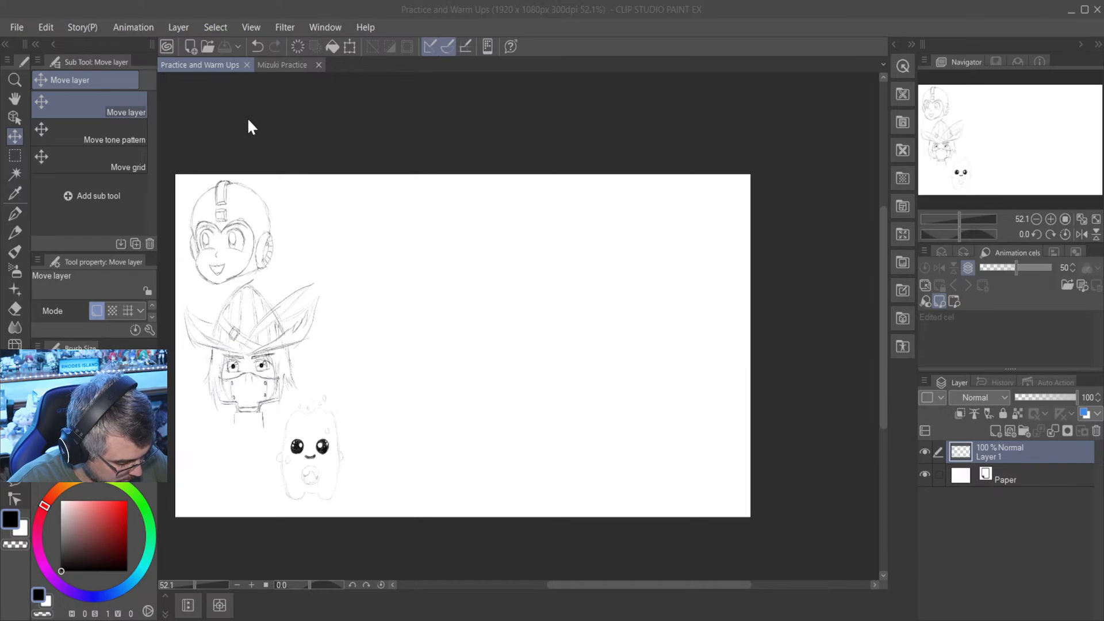
double_click(196, 171)
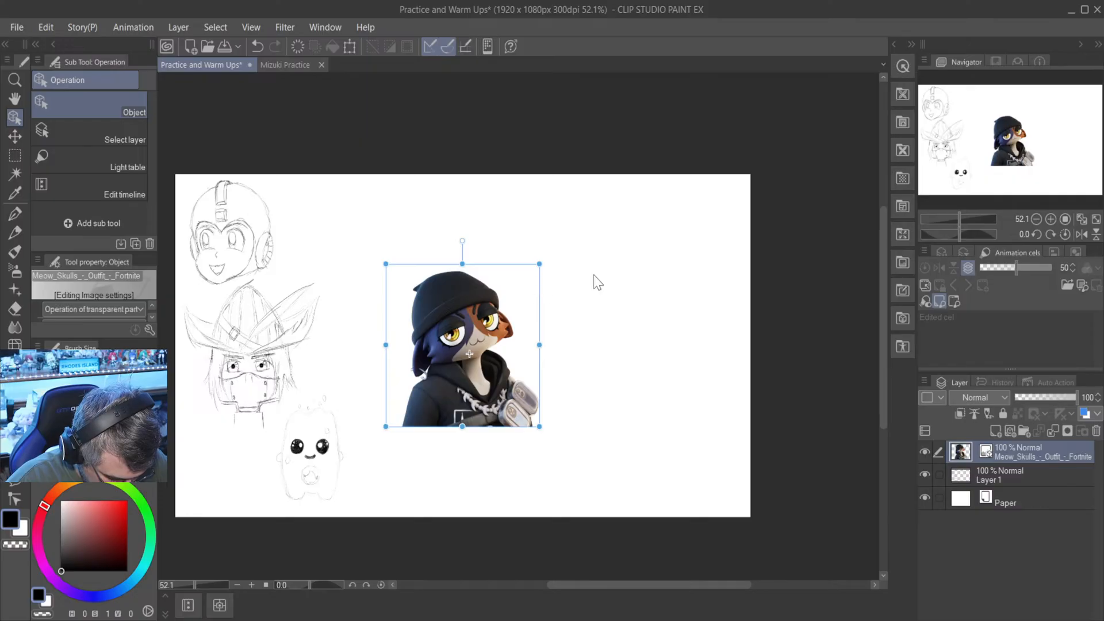
- Move the Meow Skulls reference image to the canvas's lower-right corner and reduce its layer opacity to 75%
left_click(16, 136)
left_click_drag(537, 320, 692, 427)
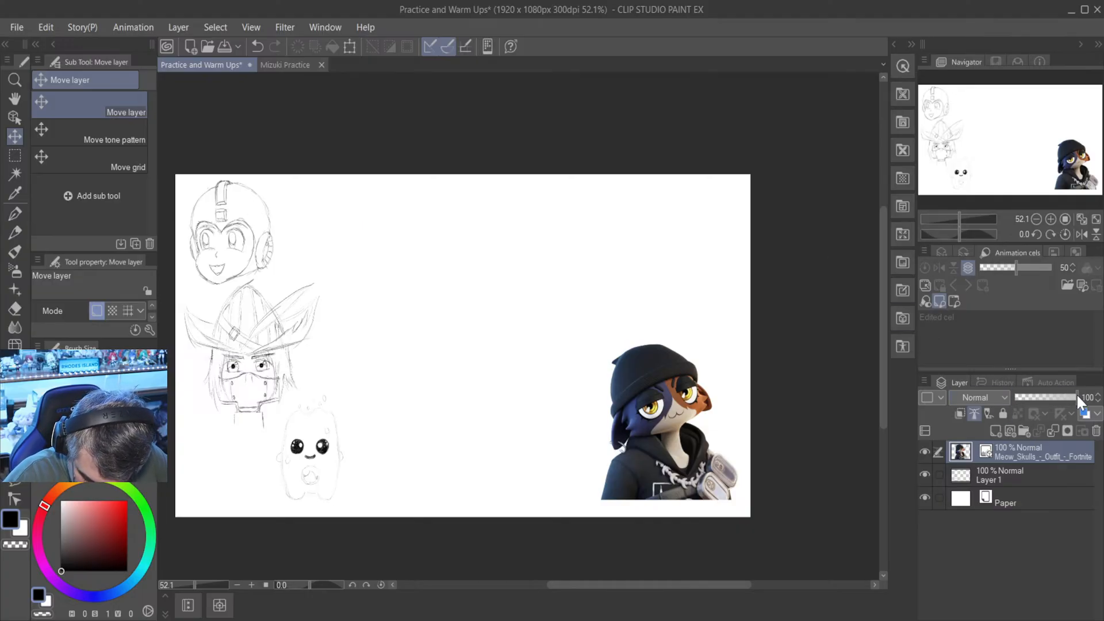
left_click_drag(1077, 393, 1060, 396)
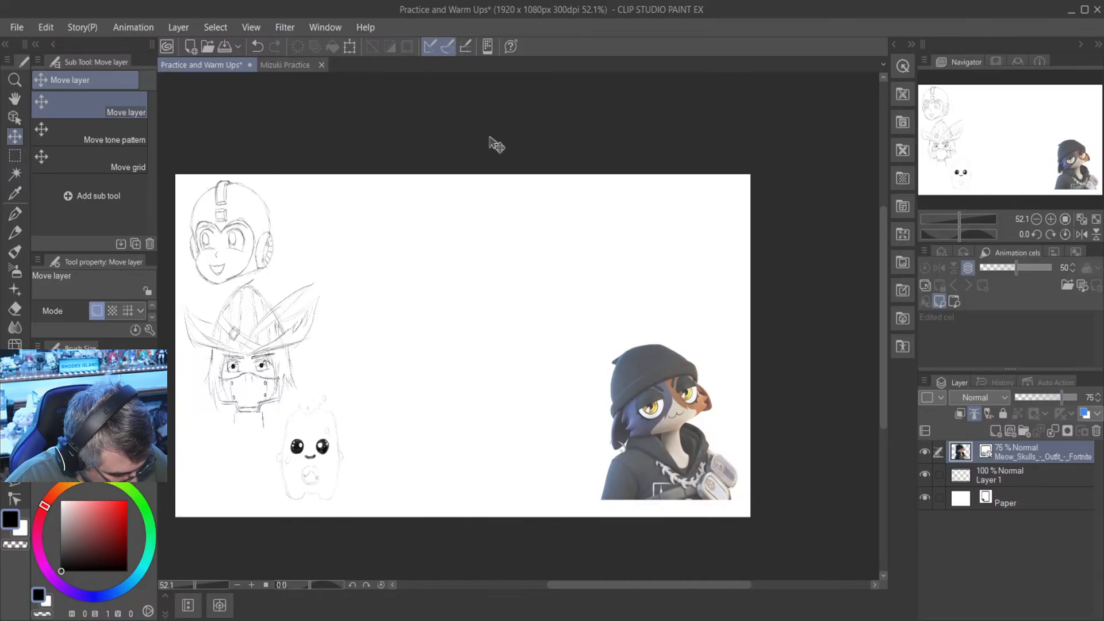
- On Layer 1, use the Mechanical pencil to sketch the beanie cuff's short side edges and arched upper edge beside the reference
left_click(16, 233)
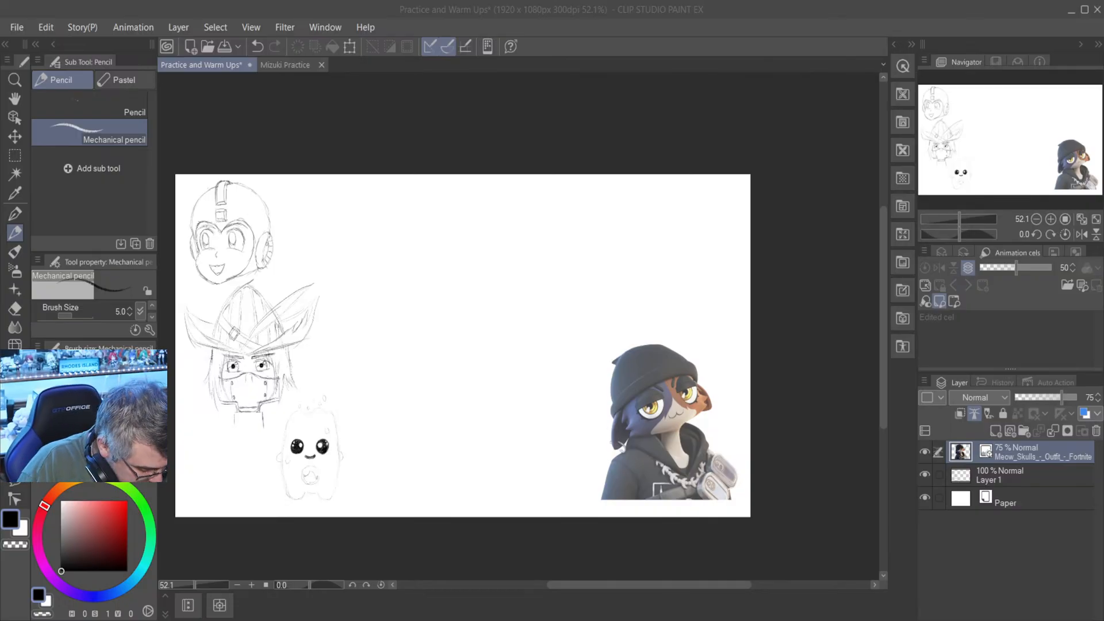
scroll(554, 373, "up", 3)
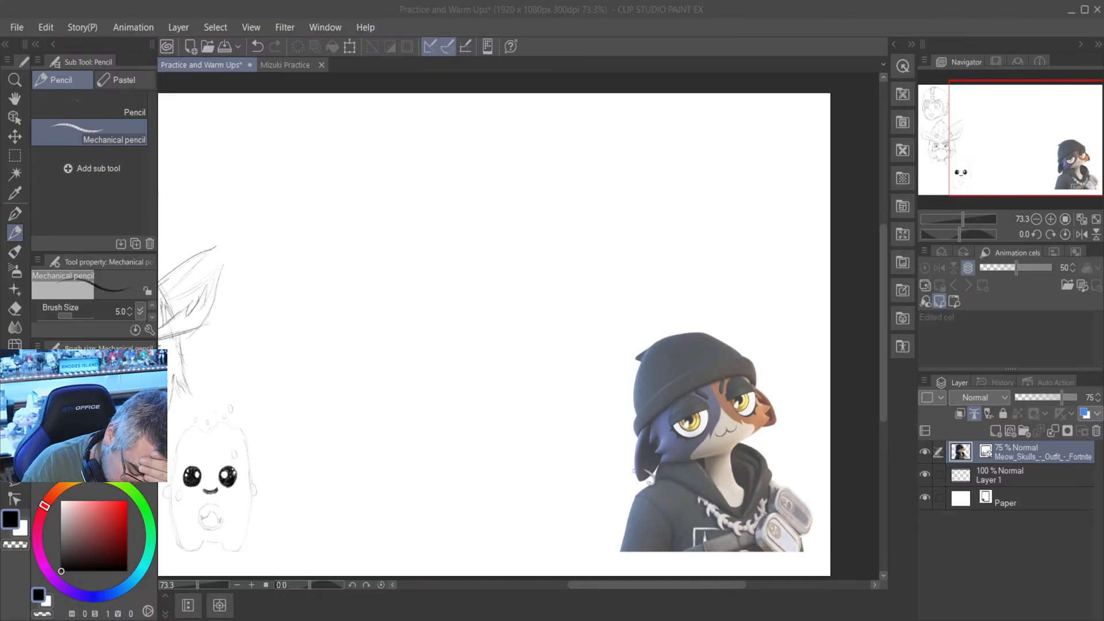
left_click(386, 352)
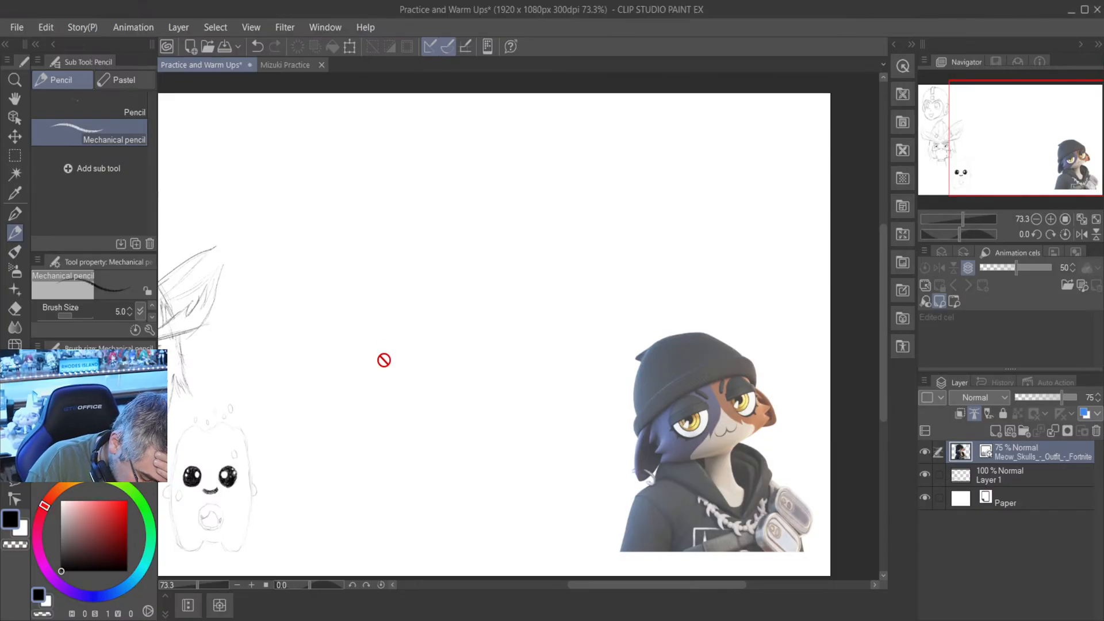
left_click(987, 477)
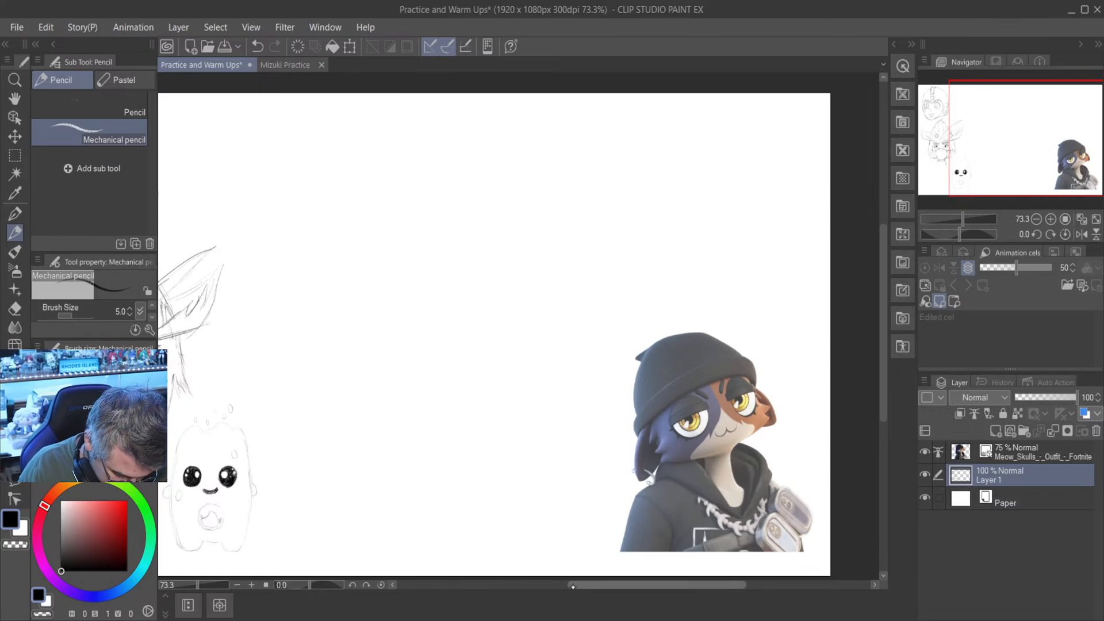
scroll(498, 500, "up", 2)
mouse_move(695, 588)
left_mouse_down()
mouse_move(677, 588)
mouse_move(690, 573)
left_mouse_up()
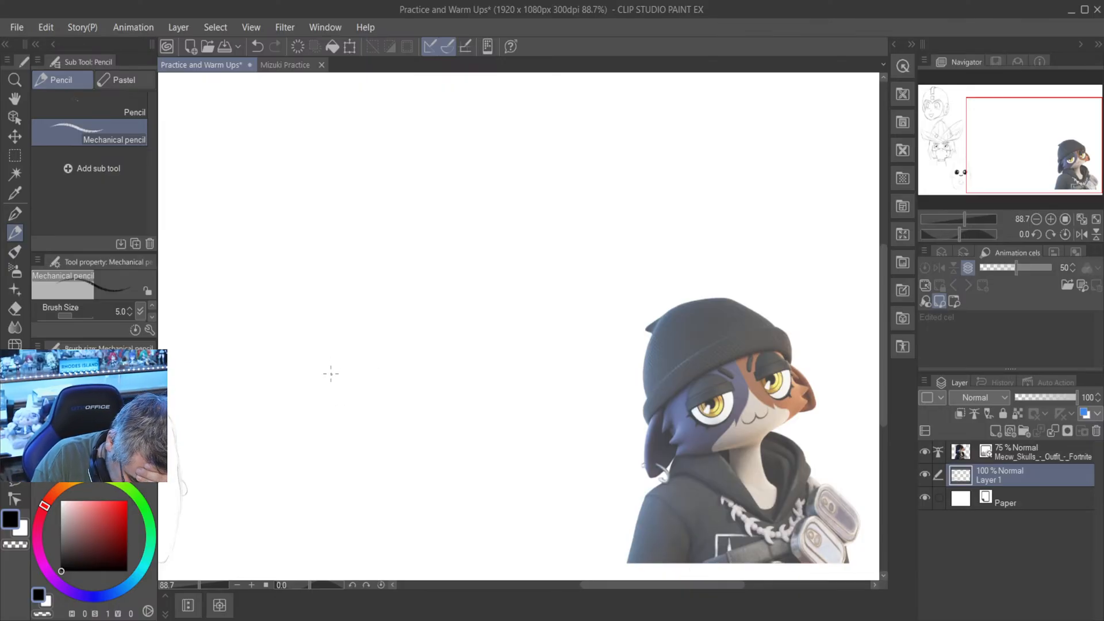
left_click_drag(331, 374, 332, 374)
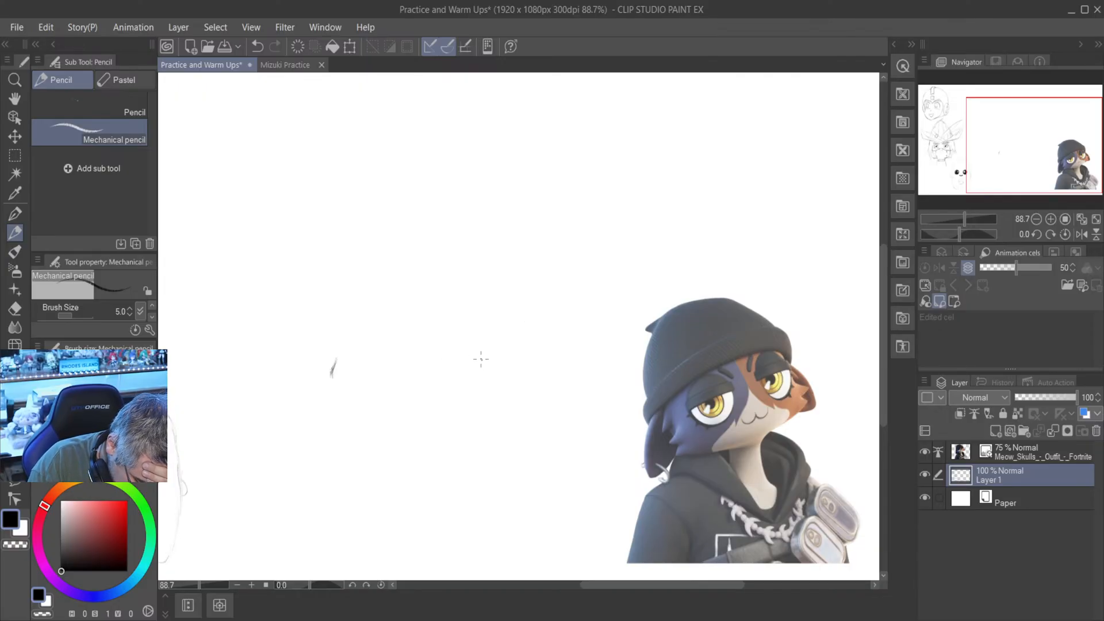
left_click_drag(481, 353, 481, 368)
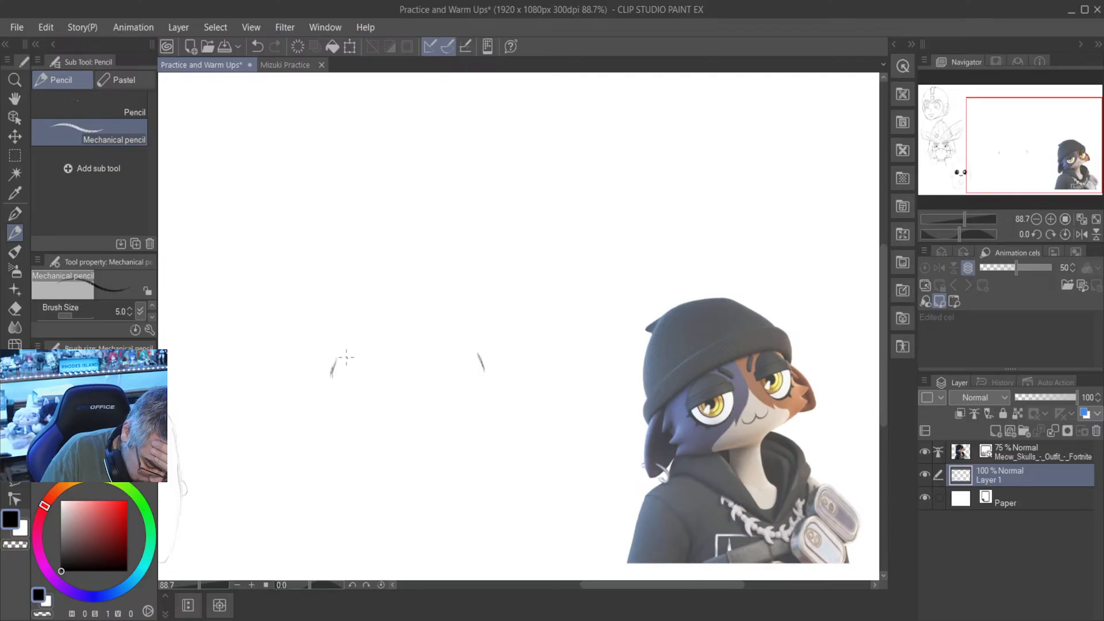
mouse_move(340, 359)
left_mouse_down()
mouse_move(446, 336)
mouse_move(487, 354)
left_mouse_up()
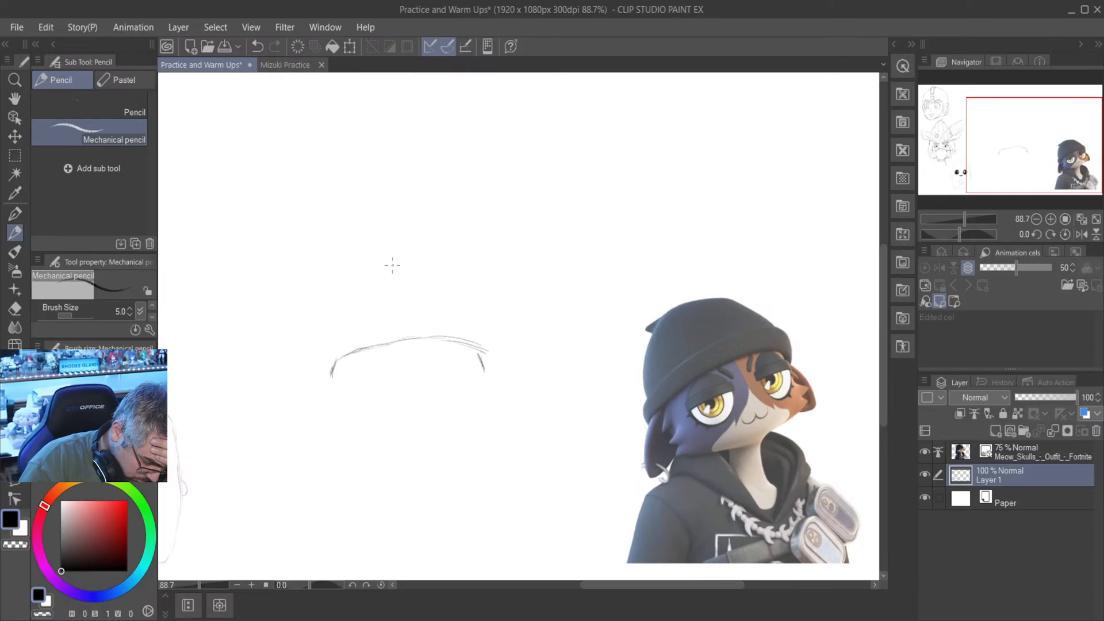
- Erase the right half of the cuff's upper arch and redraw it to meet the right side edge, darkening the left edge
key("e")
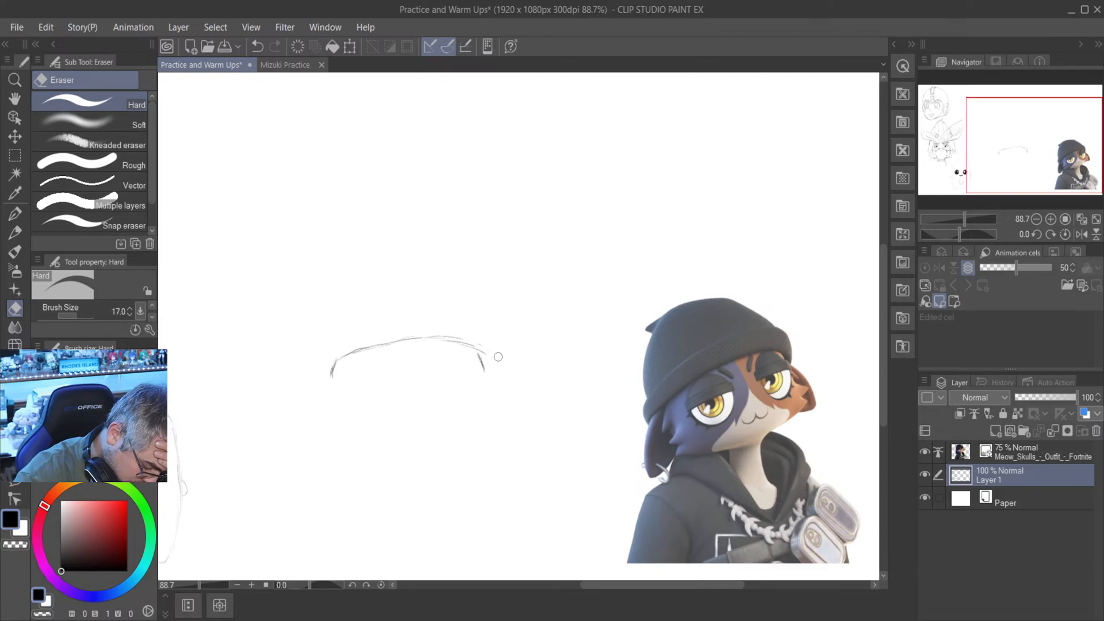
mouse_move(498, 356)
left_mouse_down()
mouse_move(422, 335)
mouse_move(463, 338)
mouse_move(435, 342)
left_mouse_up()
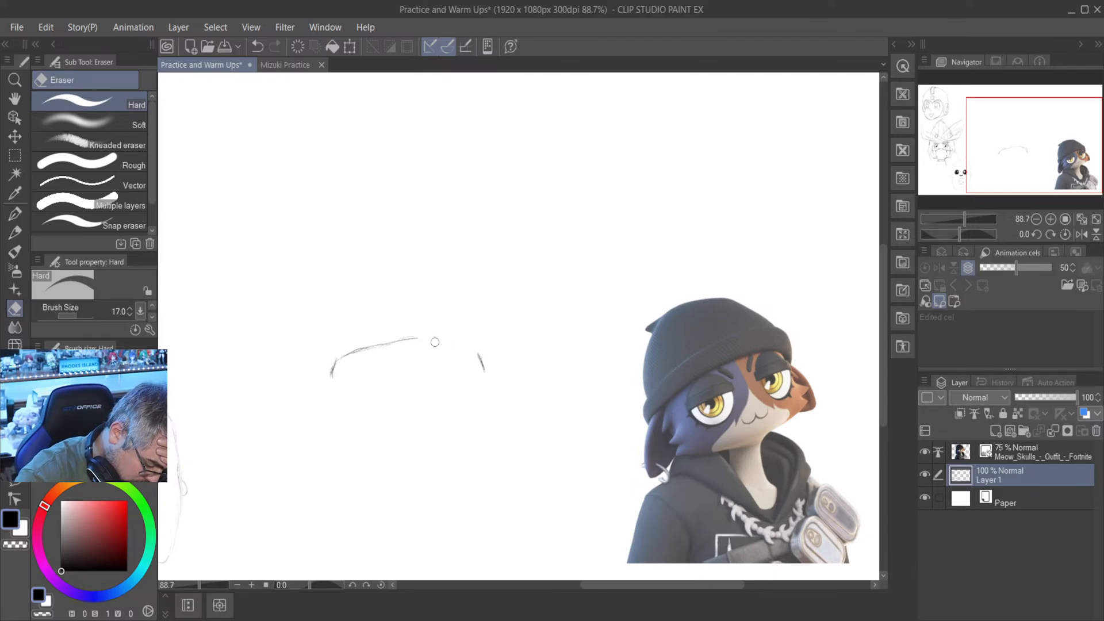
key("p")
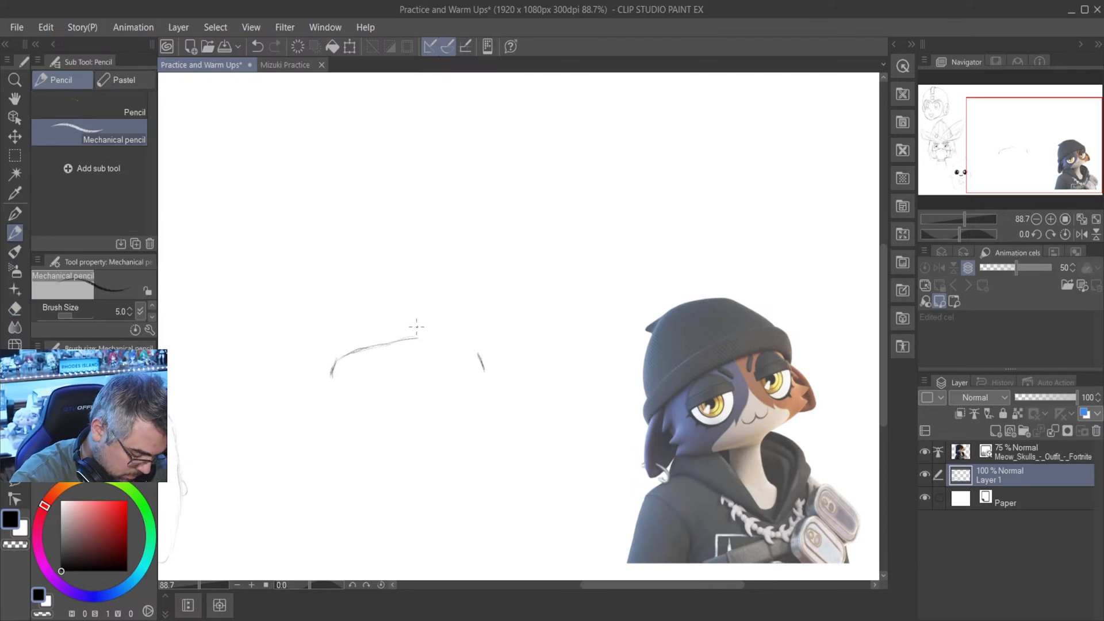
left_click_drag(406, 342, 463, 346)
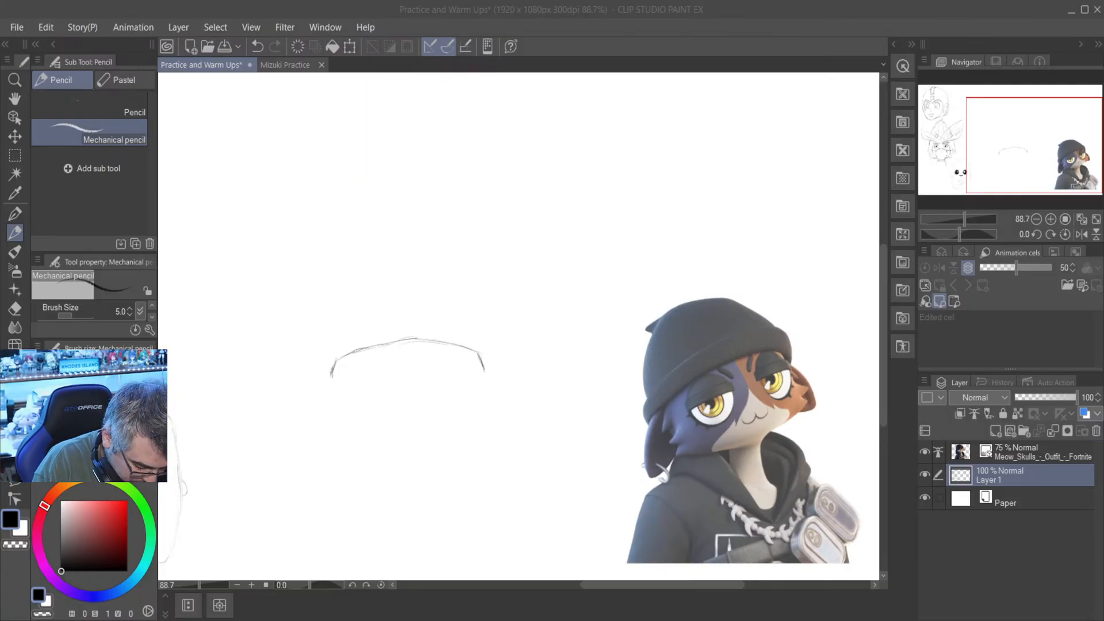
left_click_drag(336, 362, 331, 382)
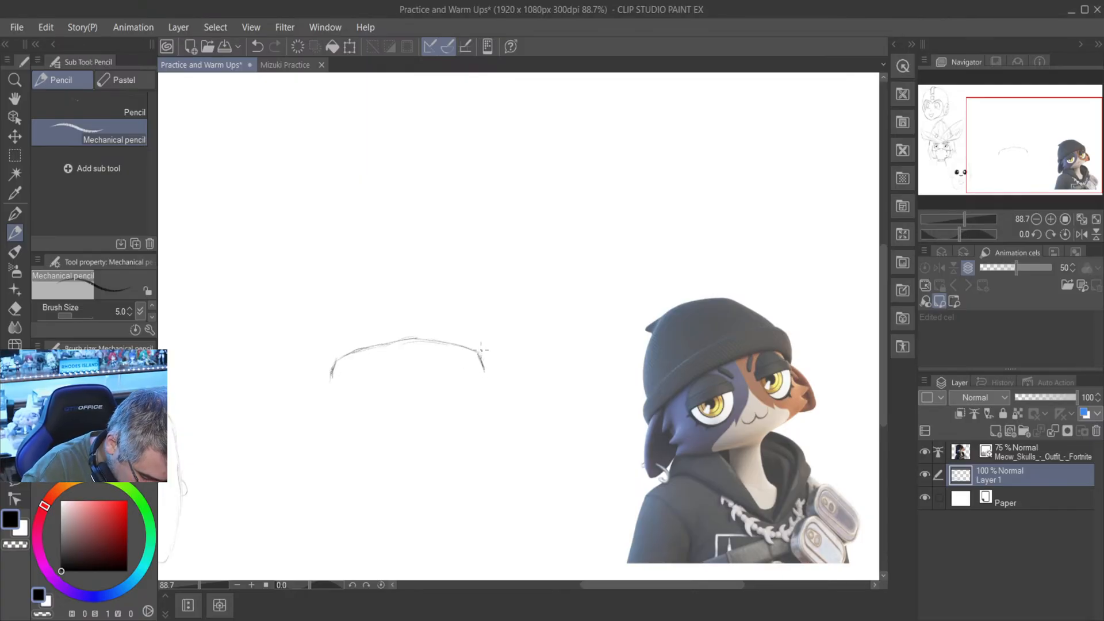
- Sketch the curved lower edge of the beanie cuff between its two side edges
left_click(1051, 234)
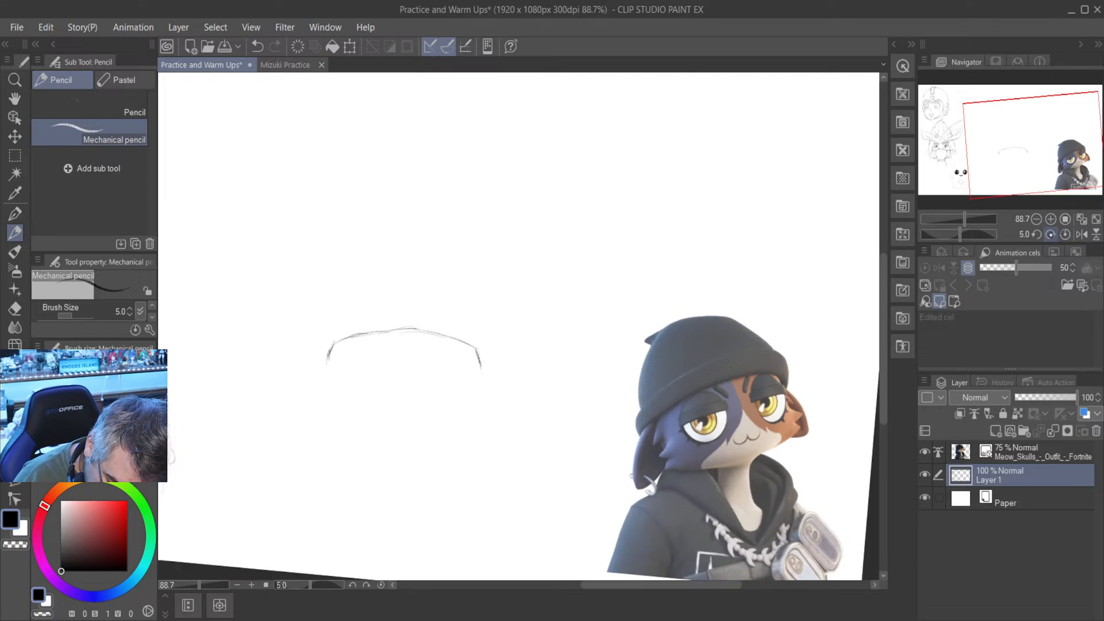
left_click(1051, 234)
left_click(1051, 234)
left_click(1051, 234)
left_click(1051, 234)
left_click(1051, 234)
left_click(1050, 234)
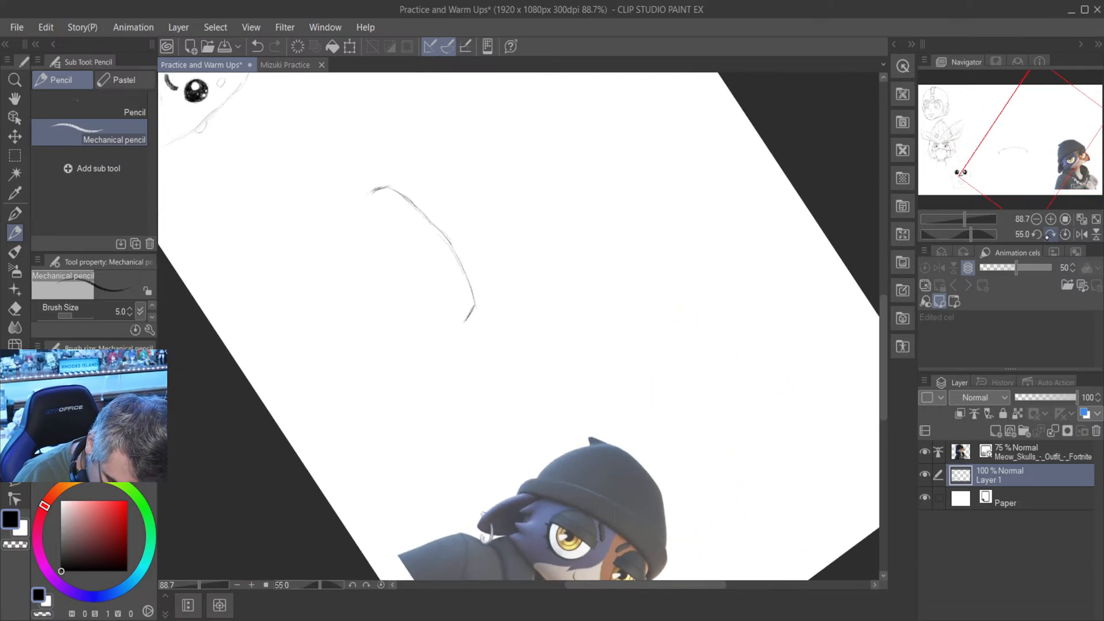
left_click(1051, 234)
left_click(1051, 234)
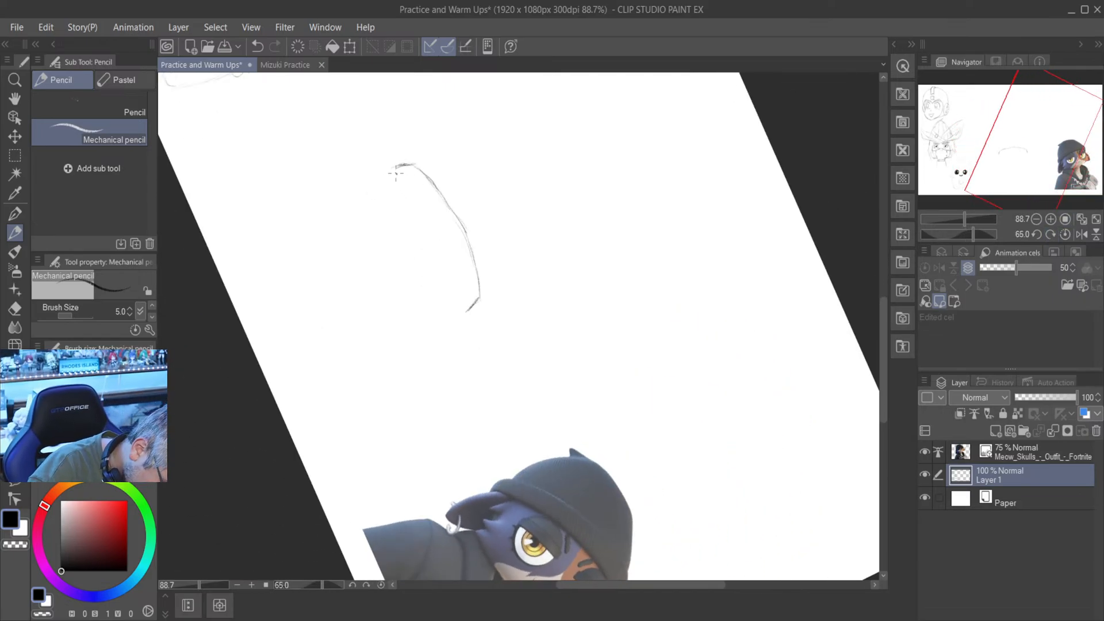
mouse_move(401, 175)
left_mouse_down()
mouse_move(449, 260)
mouse_move(451, 242)
mouse_move(431, 228)
mouse_move(463, 299)
left_mouse_up()
left_click_drag(441, 252, 466, 314)
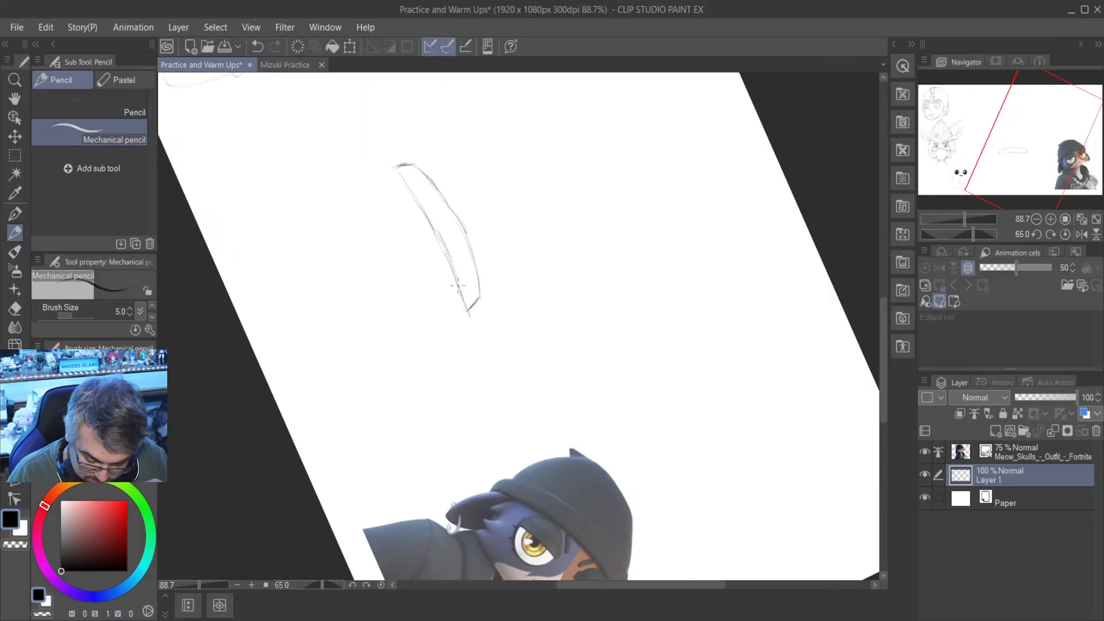
left_click(1065, 234)
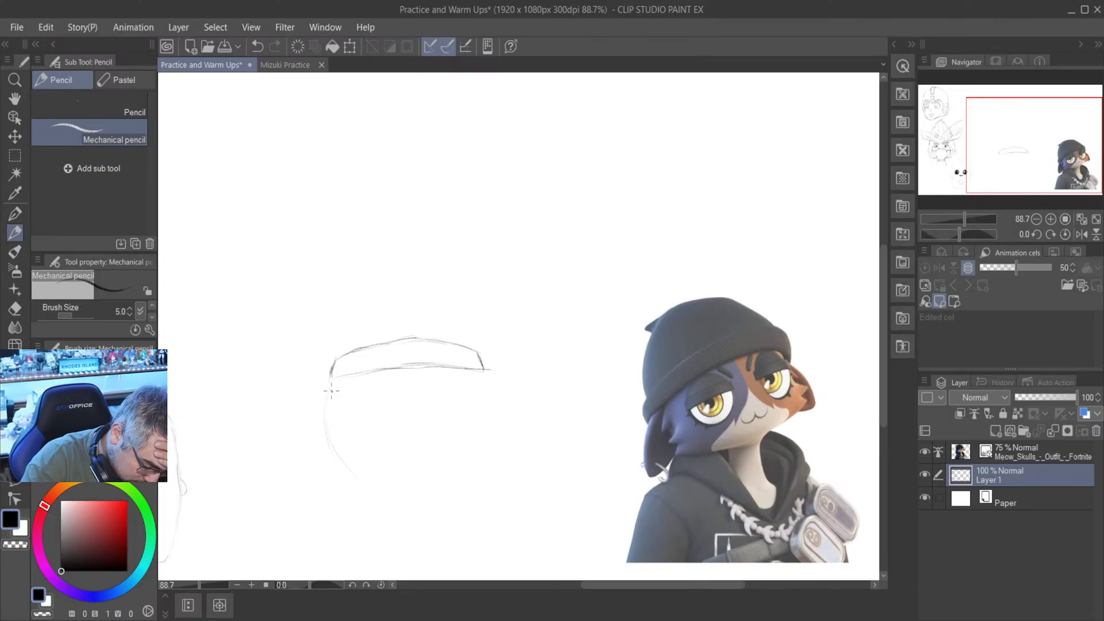
- Sketch the rounded face outline below the cuff, building up both cheeks and the chin with overlapping strokes
mouse_move(331, 391)
left_mouse_down()
mouse_move(327, 422)
mouse_move(362, 467)
mouse_move(431, 468)
left_mouse_up()
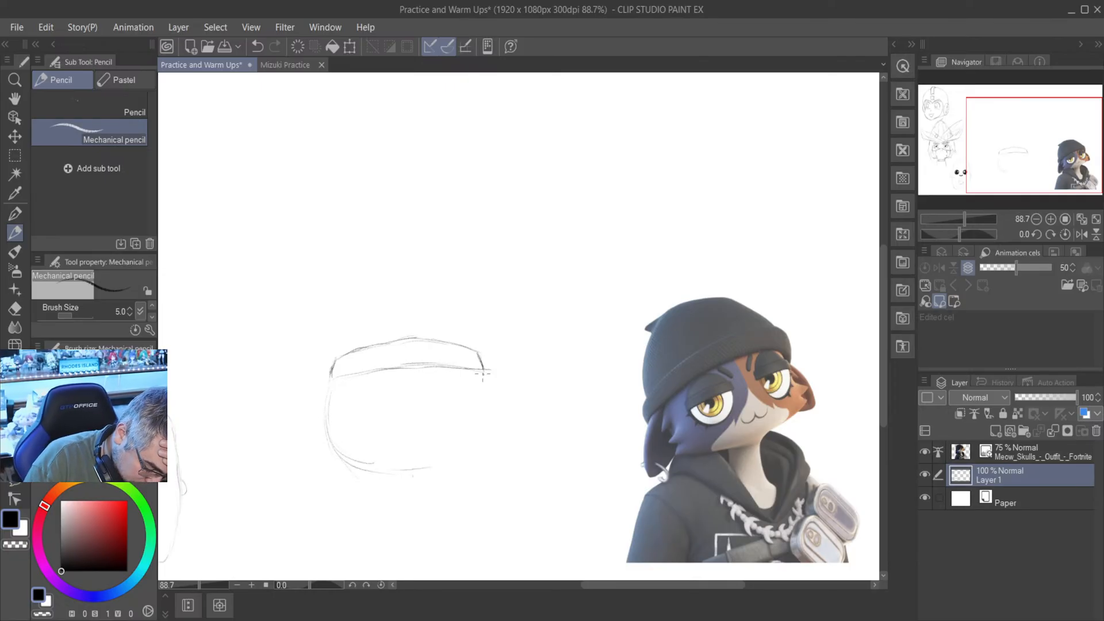
mouse_move(484, 374)
left_mouse_down()
mouse_move(493, 421)
mouse_move(473, 449)
left_mouse_up()
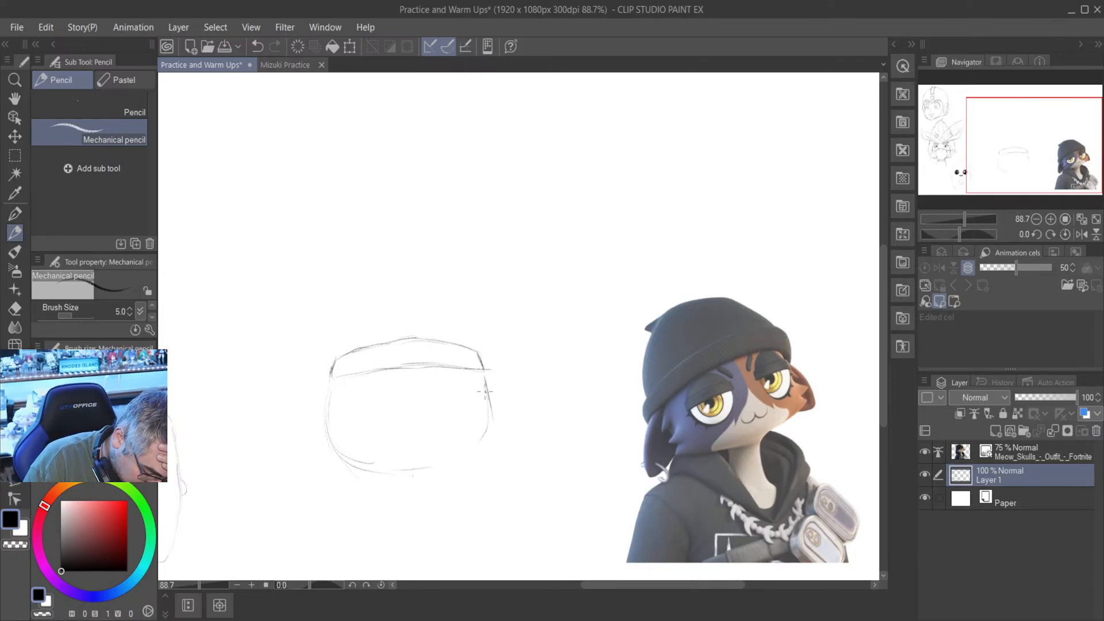
left_click_drag(485, 391, 433, 478)
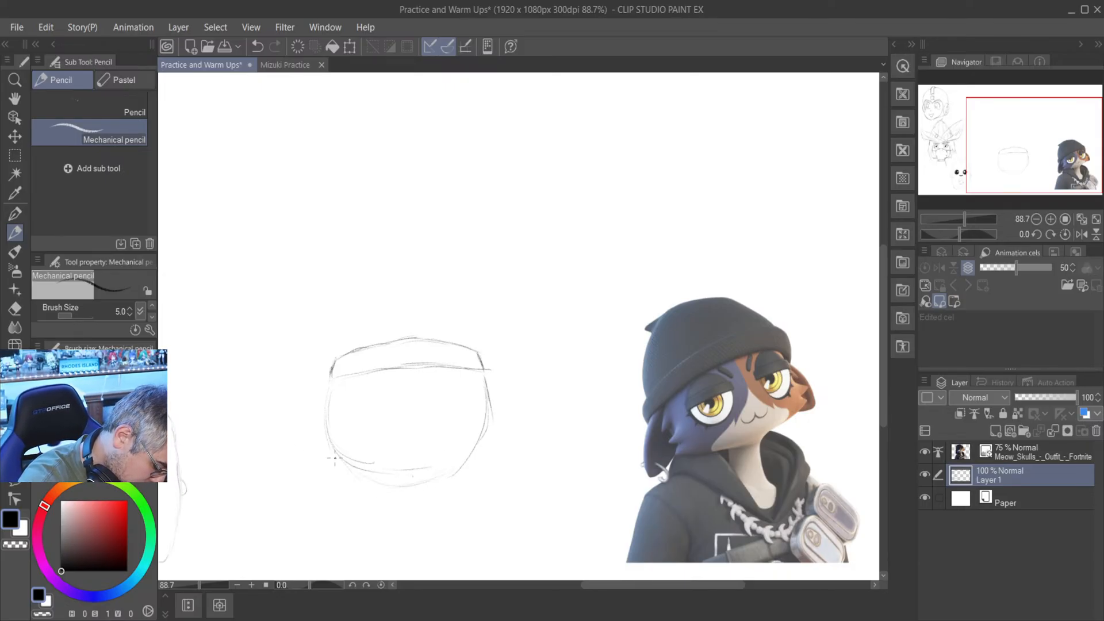
left_click_drag(347, 463, 422, 483)
mouse_move(333, 449)
left_mouse_down()
mouse_move(402, 468)
mouse_move(339, 451)
mouse_move(357, 478)
mouse_move(458, 462)
mouse_move(413, 487)
mouse_move(463, 468)
mouse_move(416, 489)
mouse_move(469, 461)
left_mouse_up()
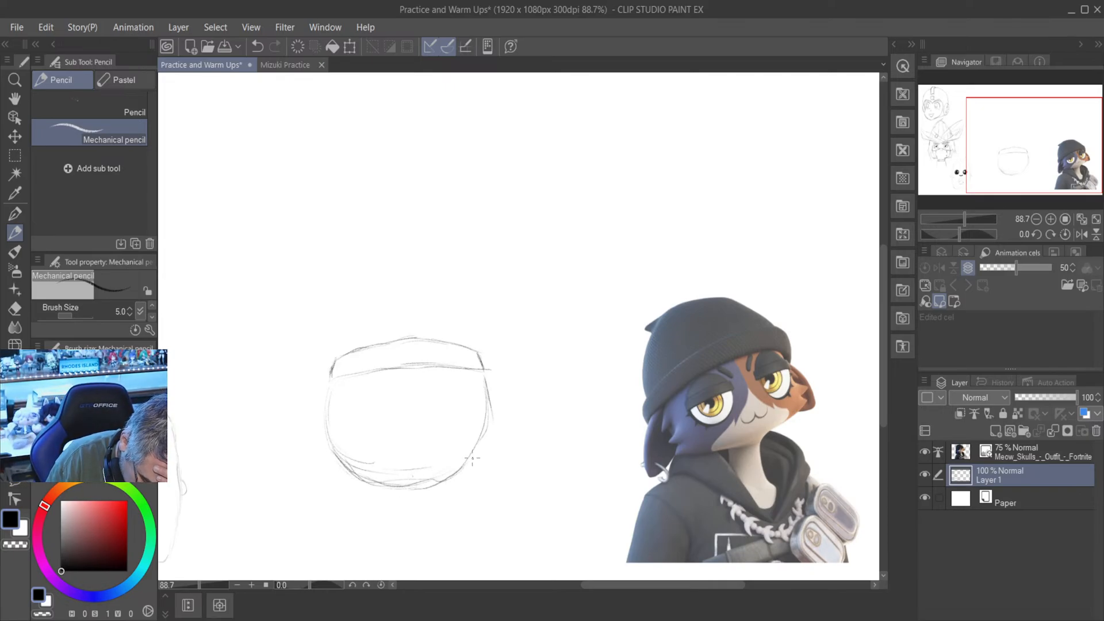
left_click_drag(416, 490, 472, 460)
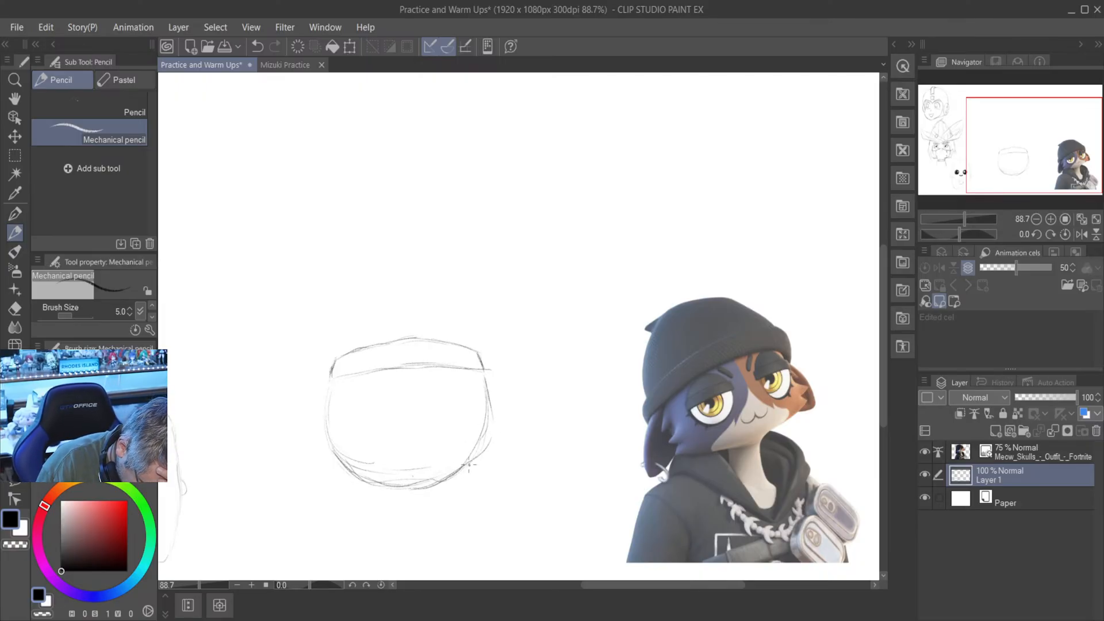
left_click_drag(486, 395, 465, 475)
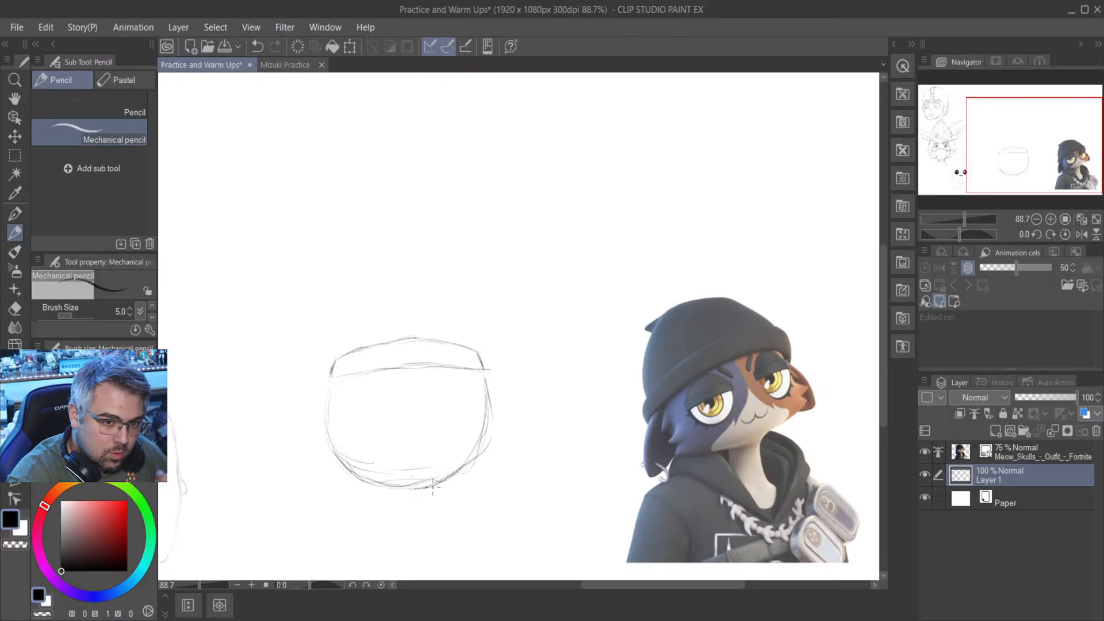
mouse_move(475, 458)
left_mouse_down()
mouse_move(431, 490)
mouse_move(478, 454)
left_mouse_up()
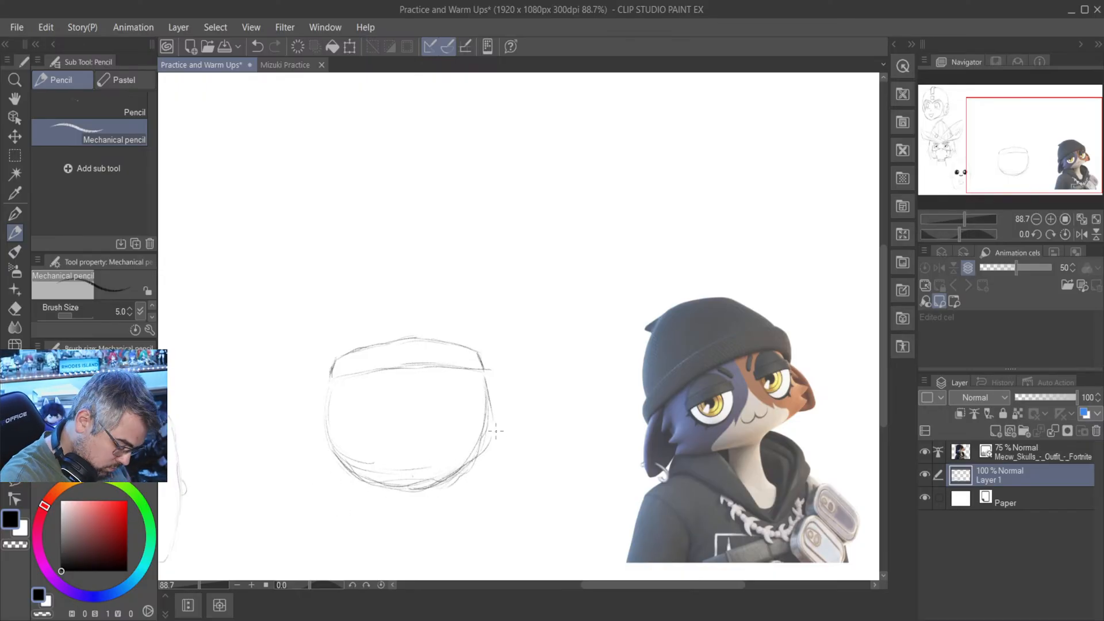
- Erase the stray outer cheek lines and the whole chin curve with the Hard eraser, keeping only the side lines of the face
key("e")
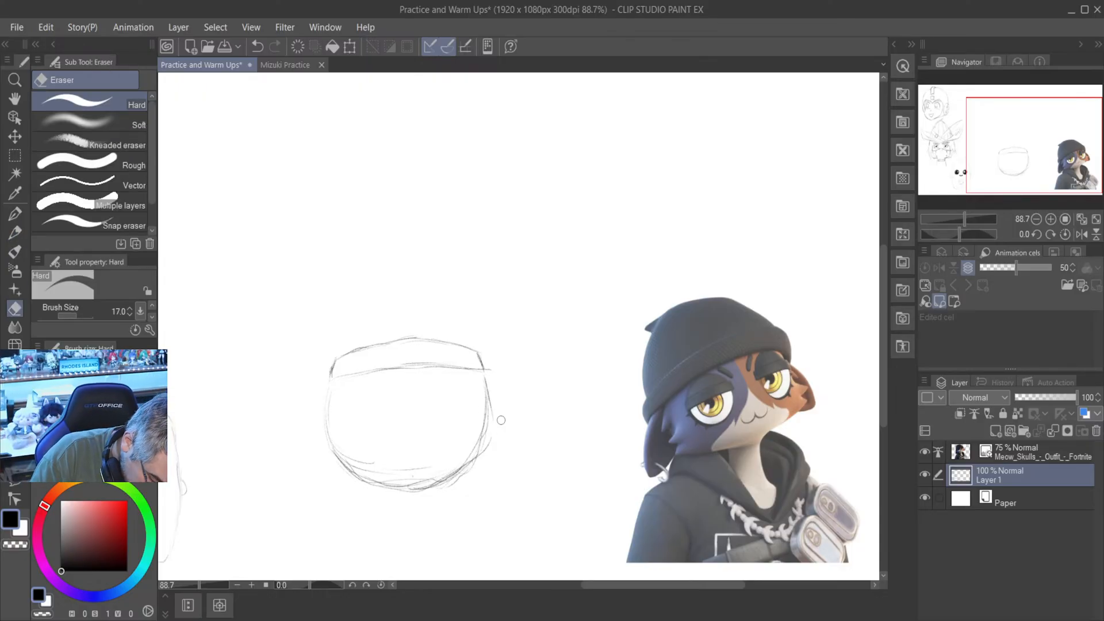
left_click_drag(487, 446, 451, 478)
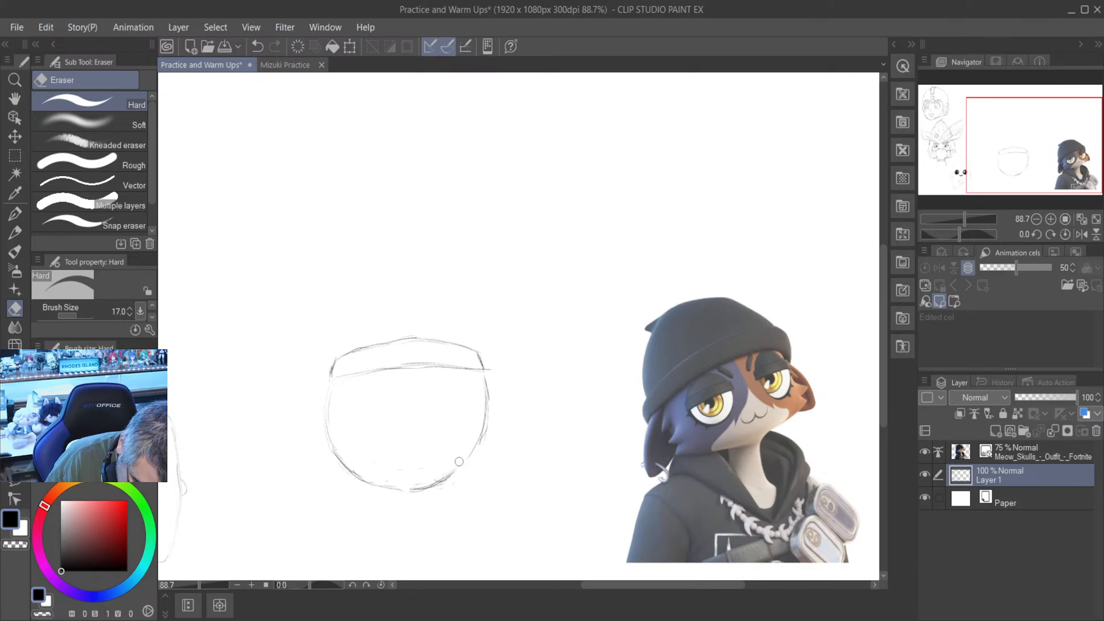
mouse_move(459, 461)
left_mouse_down()
mouse_move(411, 487)
mouse_move(462, 479)
mouse_move(382, 474)
mouse_move(444, 481)
mouse_move(402, 480)
mouse_move(434, 495)
mouse_move(364, 483)
mouse_move(380, 476)
mouse_move(334, 468)
mouse_move(359, 479)
mouse_move(330, 460)
left_mouse_up()
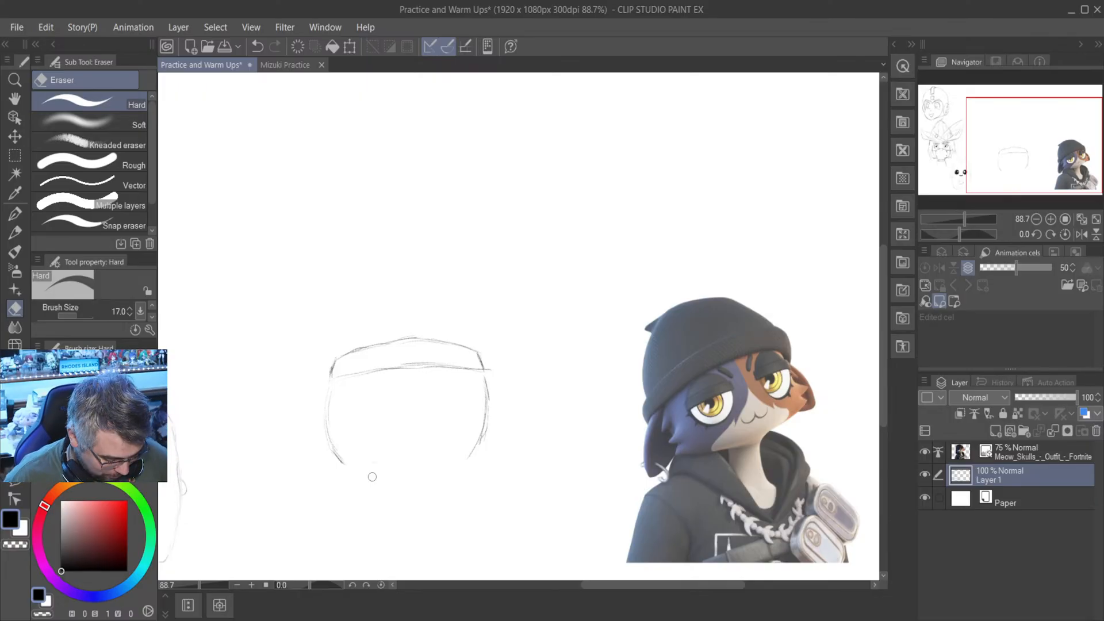
- Sketch pointed fur tufts down the right cheek with the Mechanical pencil and start the first tuft on the left cheek
key("p")
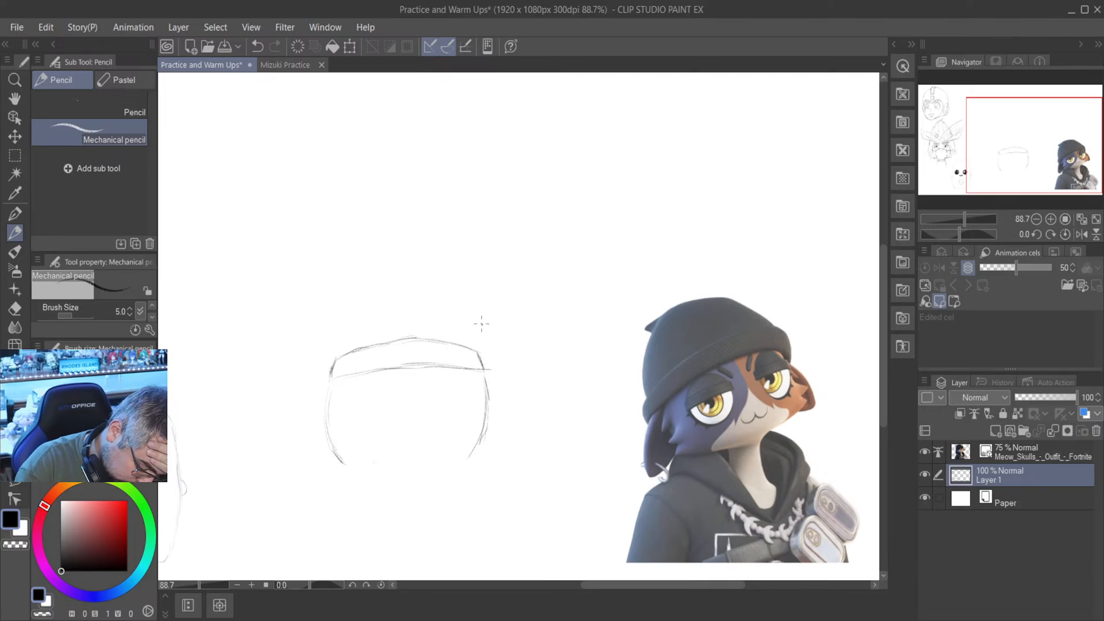
mouse_move(486, 376)
left_mouse_down()
mouse_move(505, 408)
mouse_move(481, 384)
mouse_move(495, 402)
mouse_move(486, 398)
mouse_move(505, 401)
mouse_move(486, 410)
mouse_move(486, 399)
mouse_move(498, 422)
left_mouse_up()
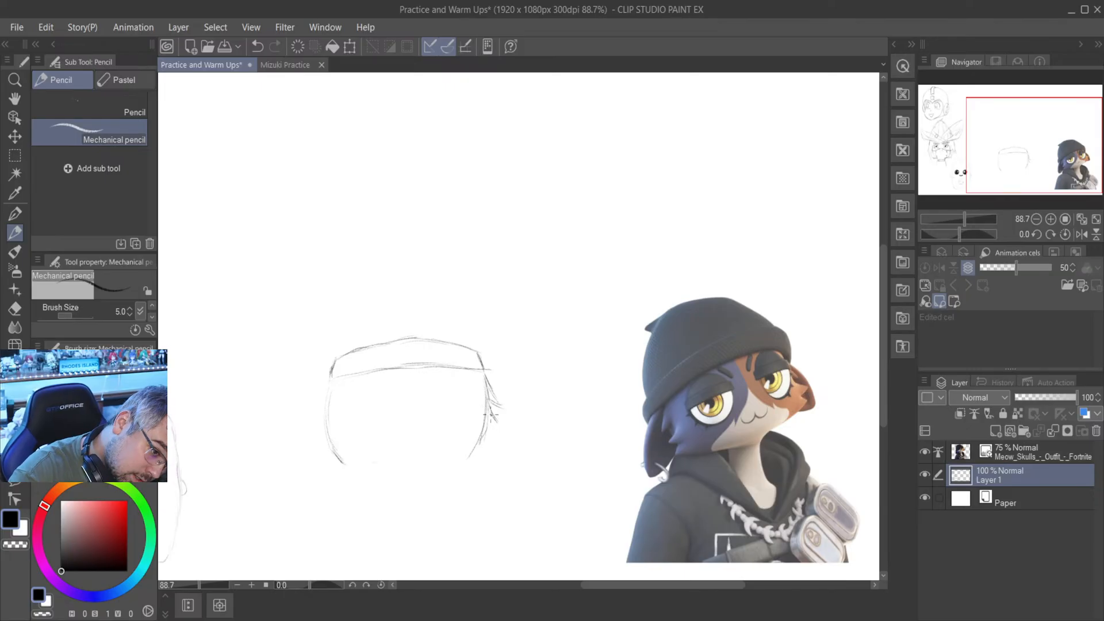
left_click_drag(492, 413, 505, 429)
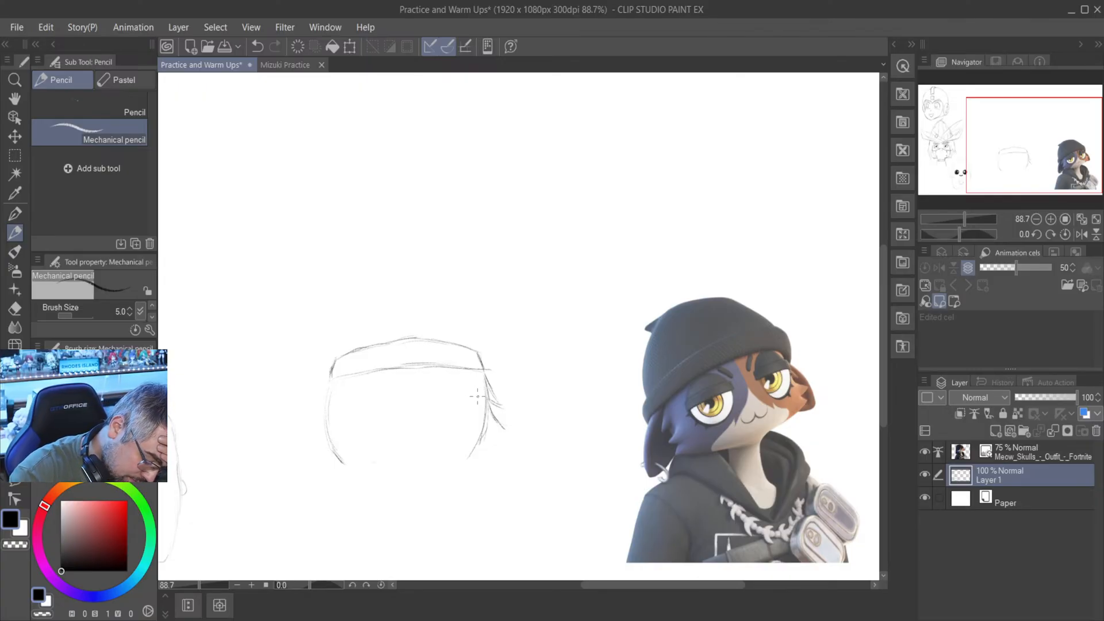
mouse_move(491, 423)
left_mouse_down()
mouse_move(504, 429)
mouse_move(499, 447)
left_mouse_up()
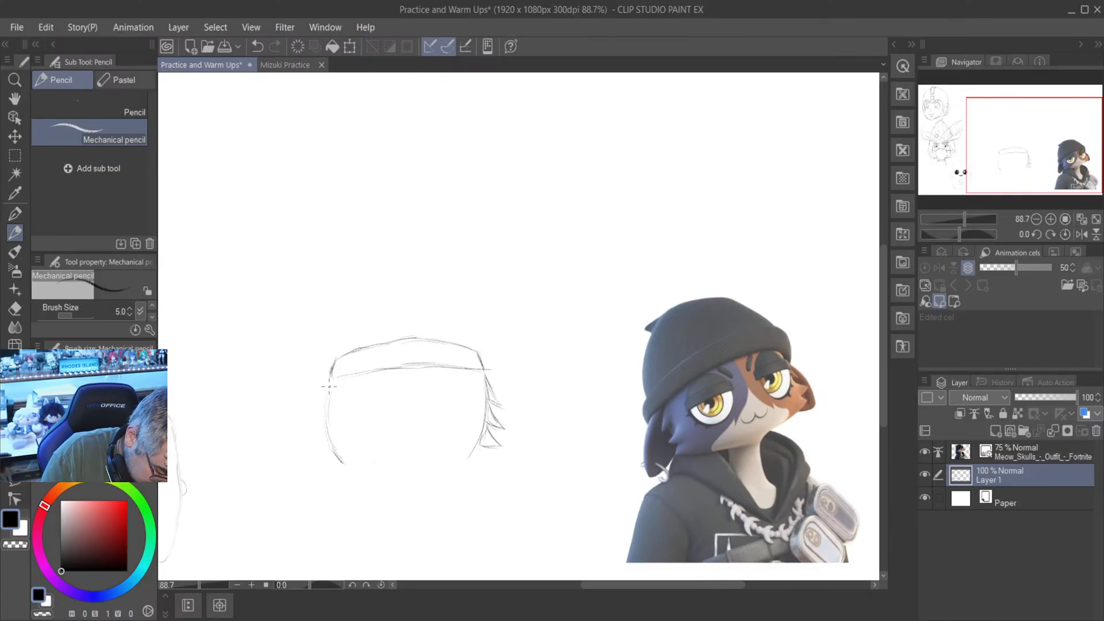
left_click_drag(331, 381, 315, 416)
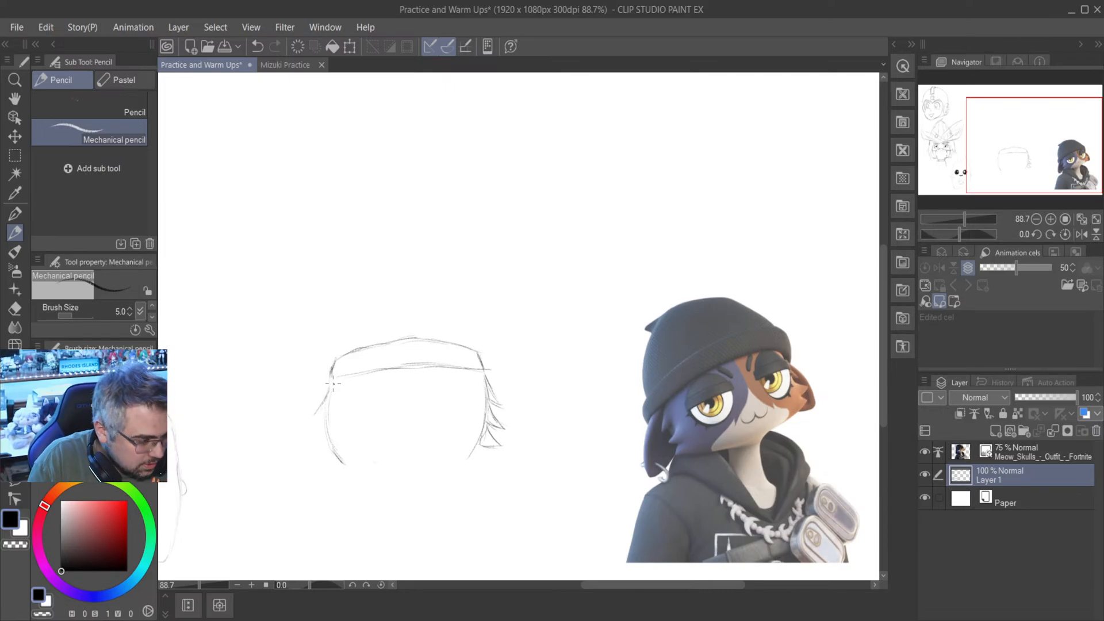
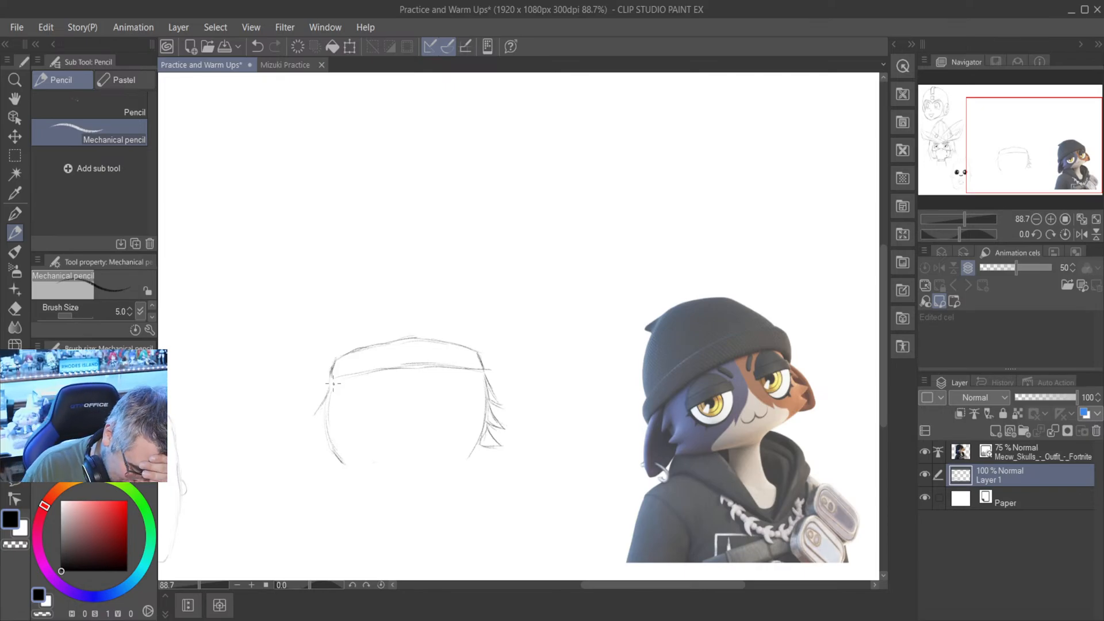
- Sketch the remaining pointed fur tufts down the left cheek and a curved chin line joining both cheeks
left_click_drag(315, 414, 331, 390)
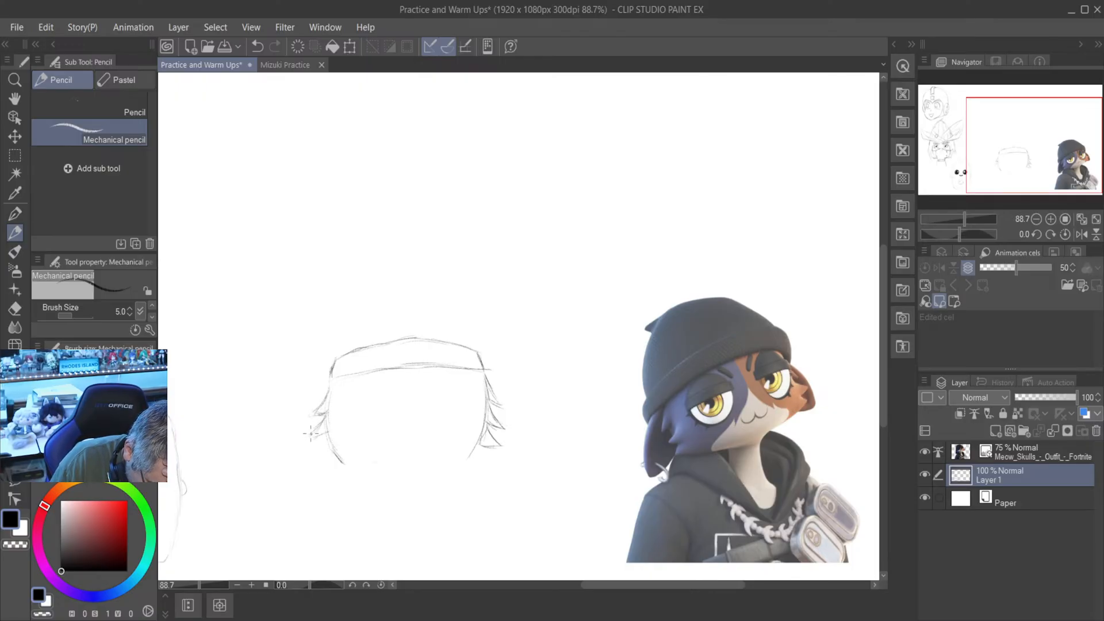
mouse_move(310, 434)
left_mouse_down()
mouse_move(336, 427)
mouse_move(311, 437)
left_mouse_up()
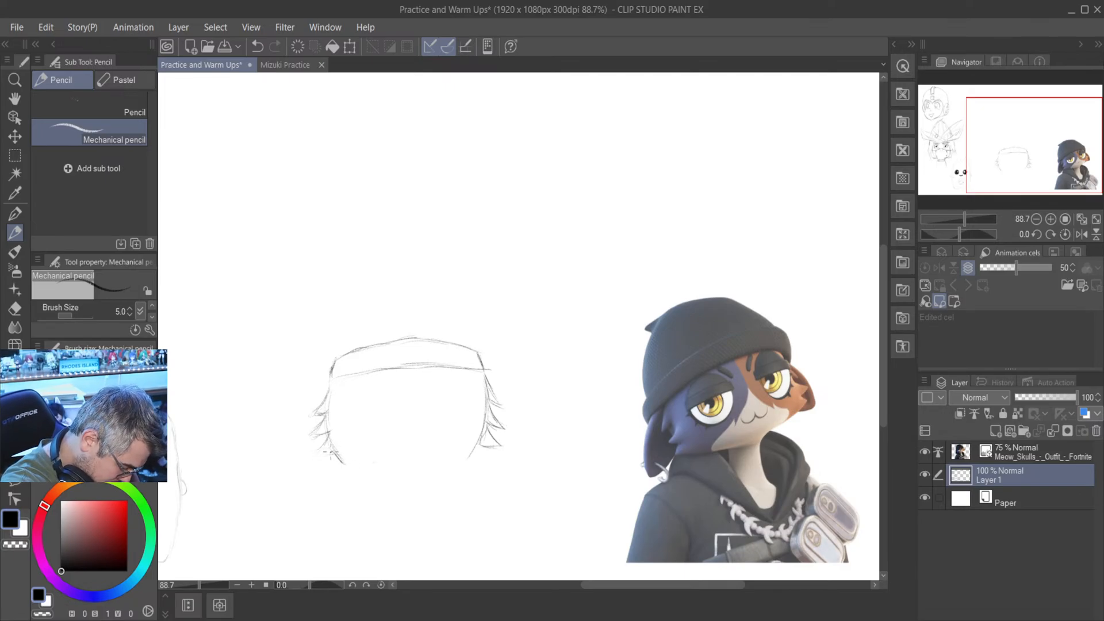
left_click_drag(317, 452, 353, 459)
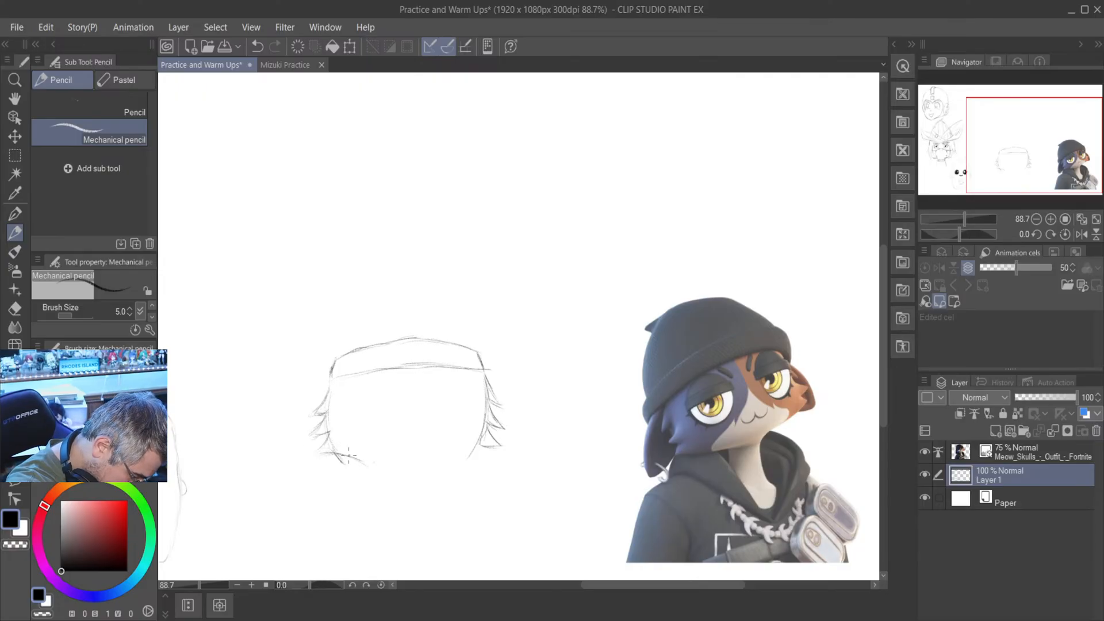
mouse_move(354, 460)
left_mouse_down()
mouse_move(406, 472)
mouse_move(396, 479)
mouse_move(451, 462)
mouse_move(437, 477)
mouse_move(475, 448)
mouse_move(453, 463)
mouse_move(509, 446)
mouse_move(468, 457)
mouse_move(499, 447)
left_mouse_up()
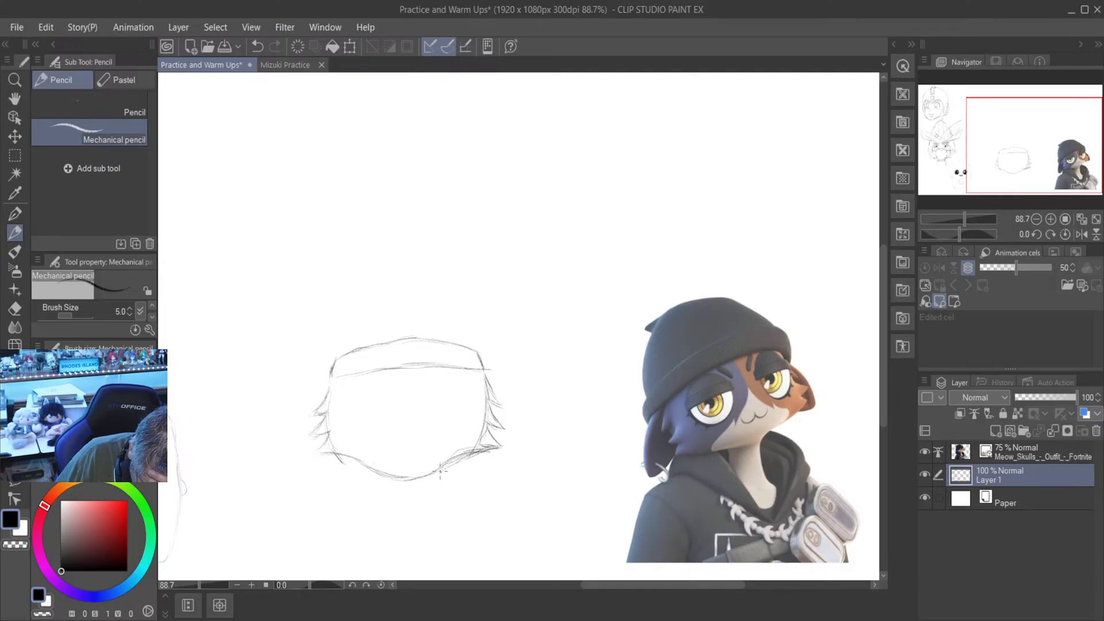
- Erase the inner side lines of the face with the Hard eraser and reconnect the chin curve to both cheeks in Mechanical pencil
key("e")
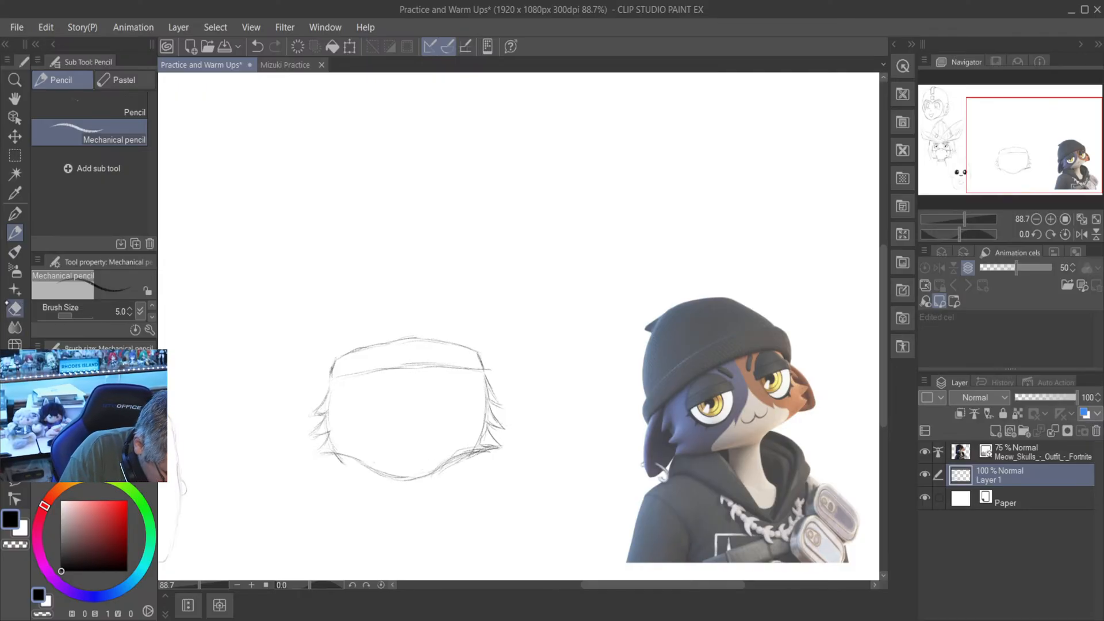
left_click_drag(496, 454, 454, 466)
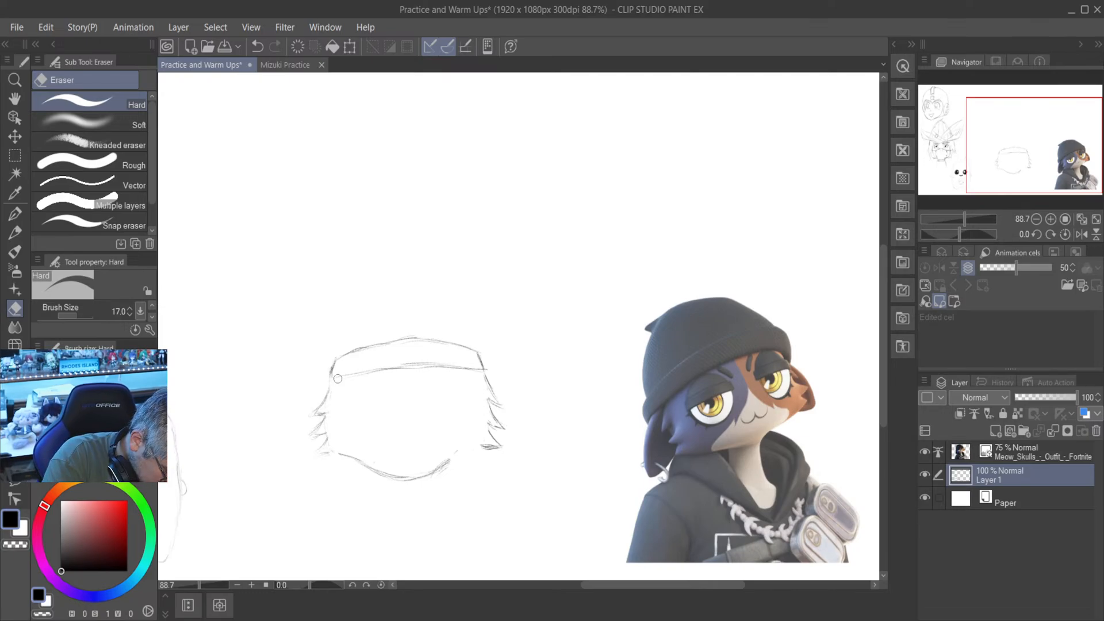
key("p")
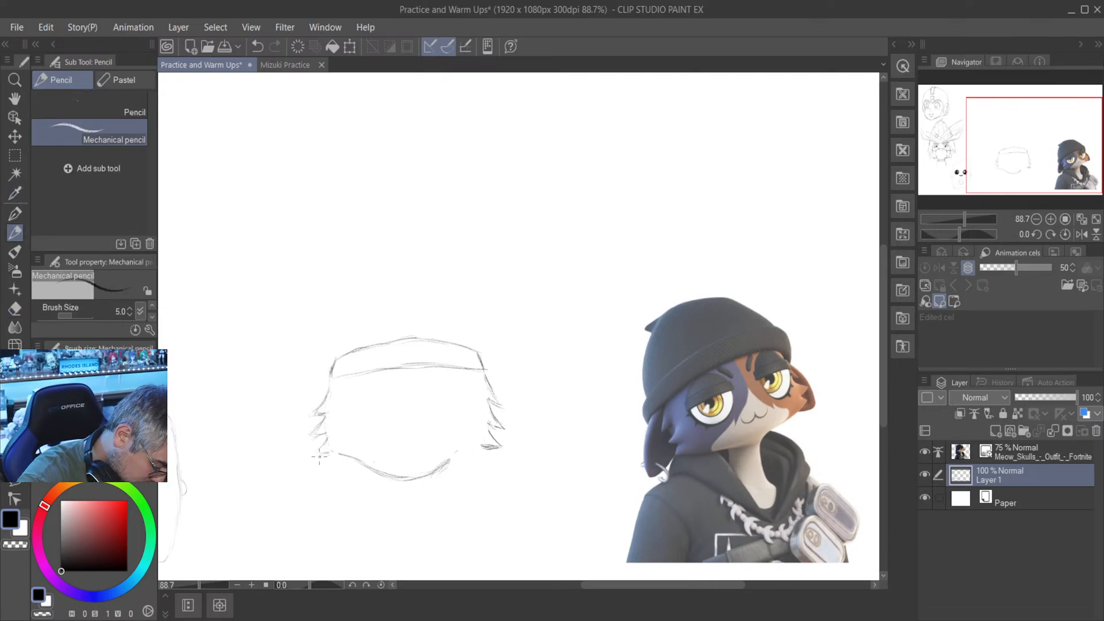
left_click_drag(320, 455, 340, 457)
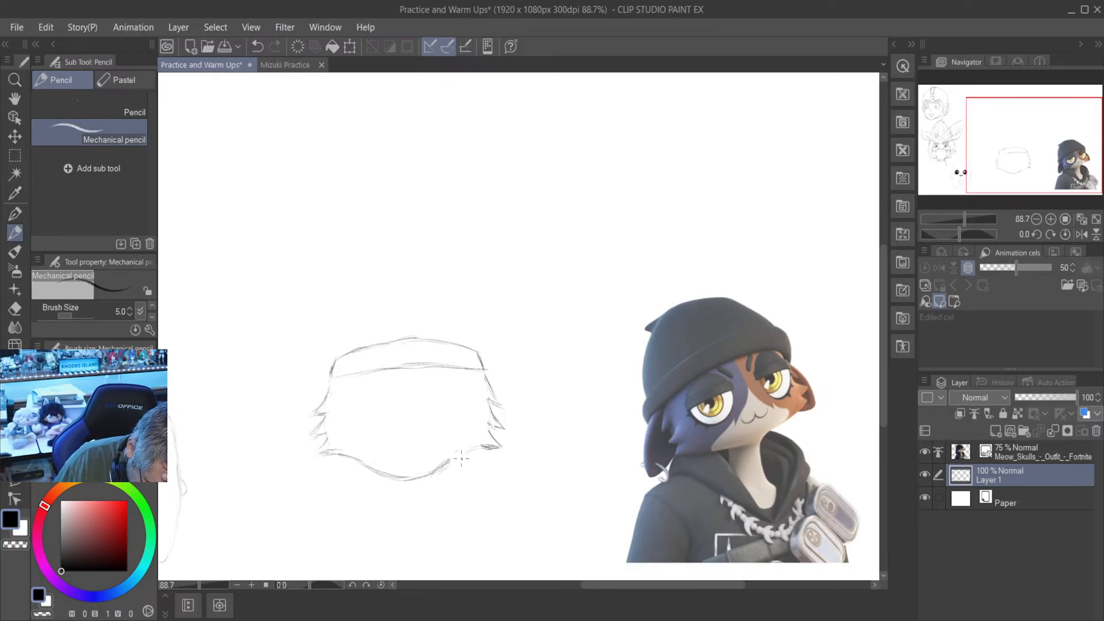
left_click_drag(477, 451, 420, 478)
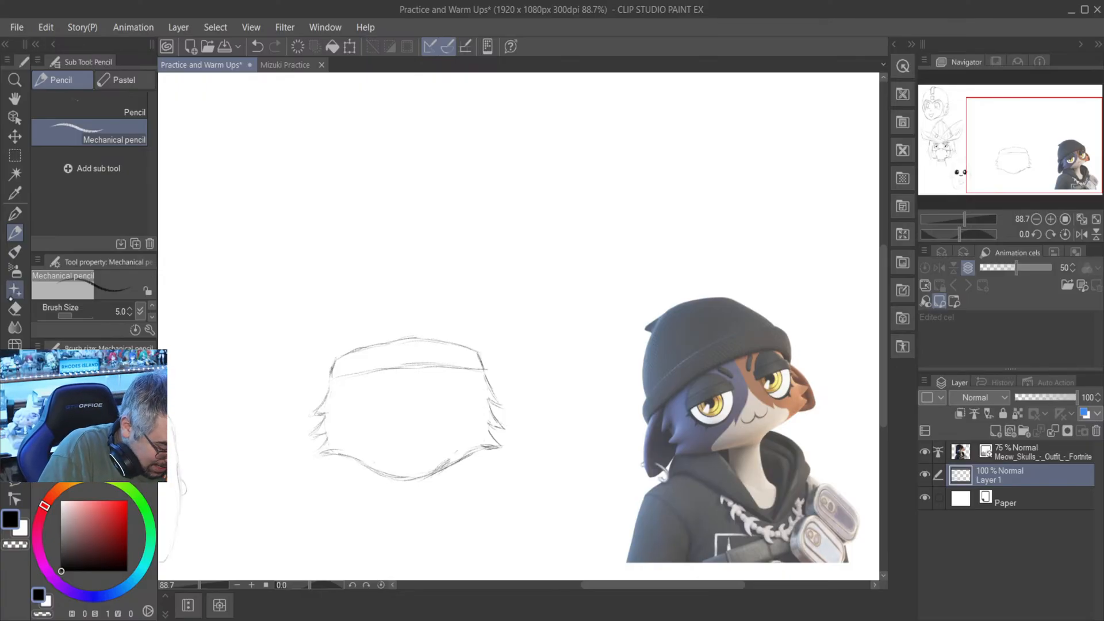
key("e")
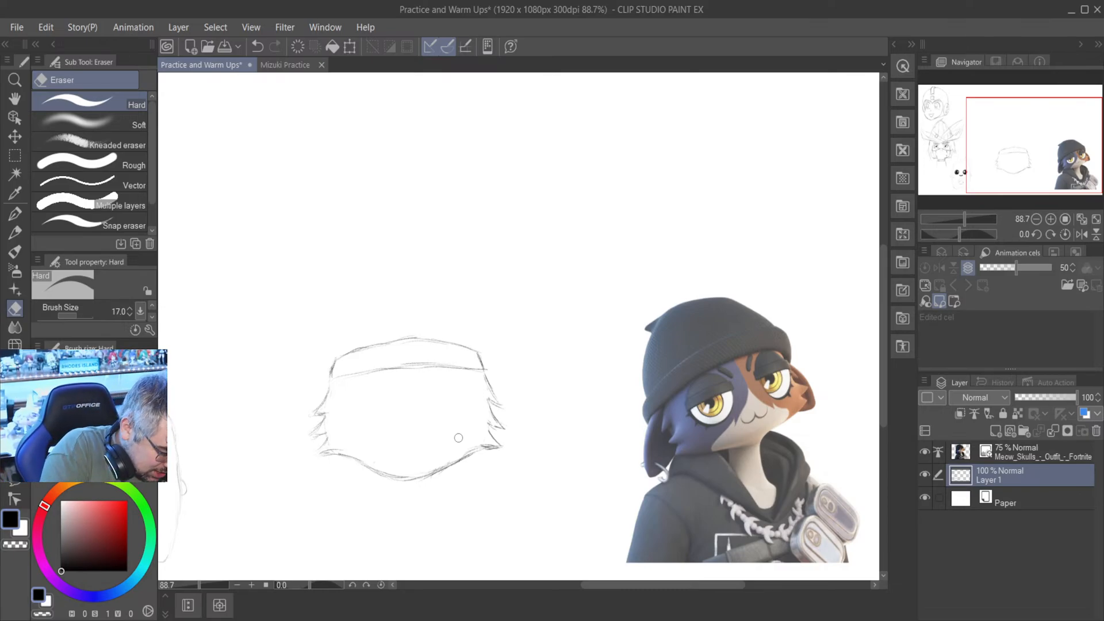
- Sketch the rounded dome of the beanie above the cuff with overlapping Mechanical pencil strokes
left_click(15, 213)
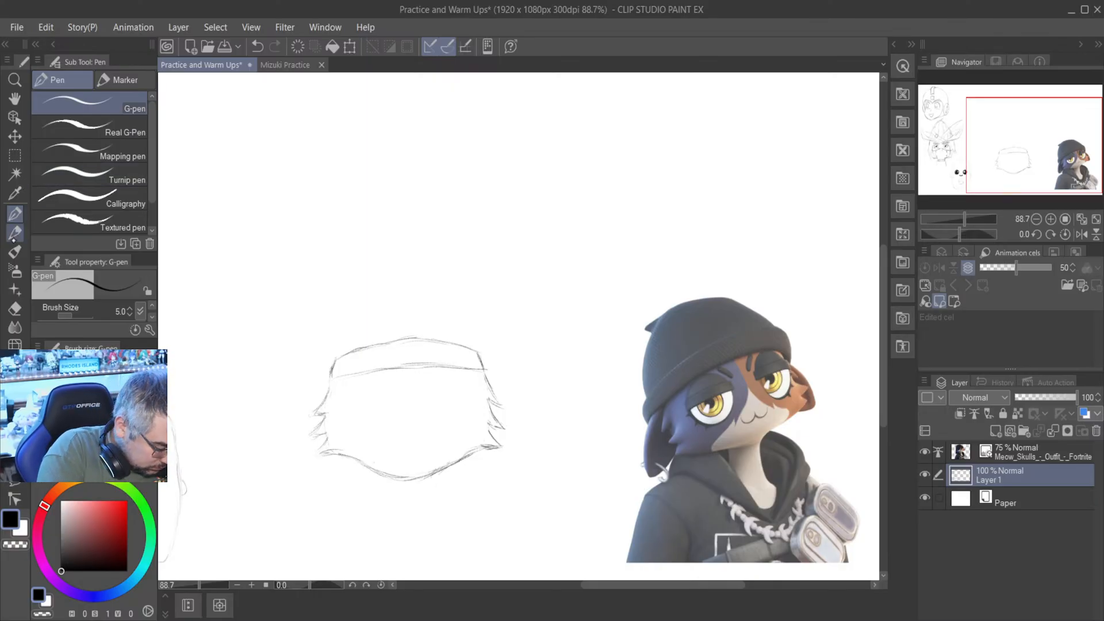
left_click(15, 232)
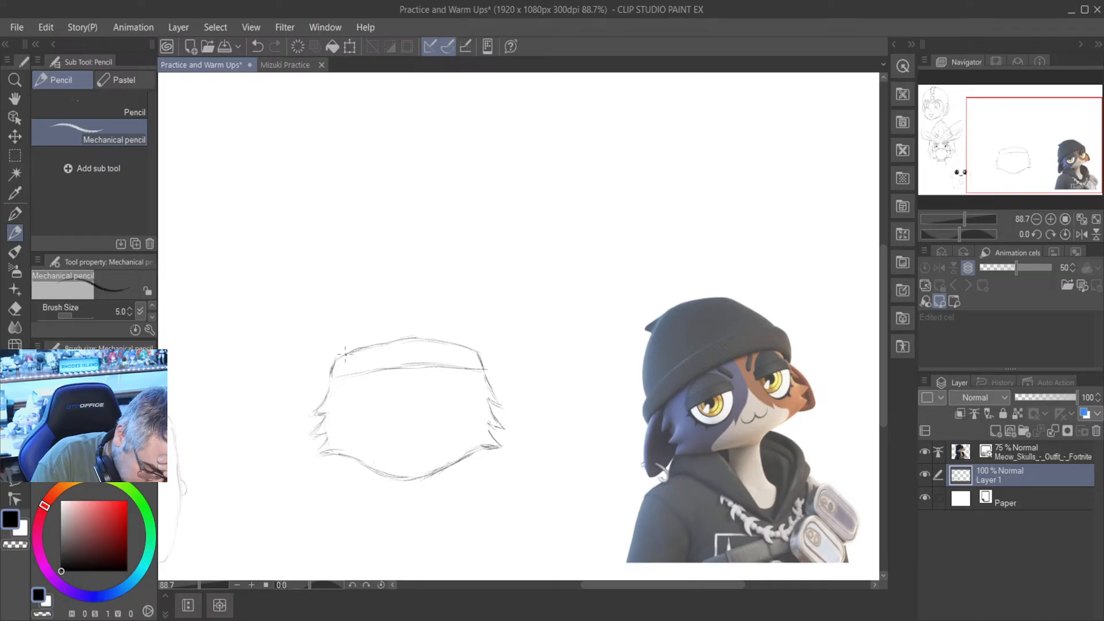
left_click_drag(345, 350, 364, 310)
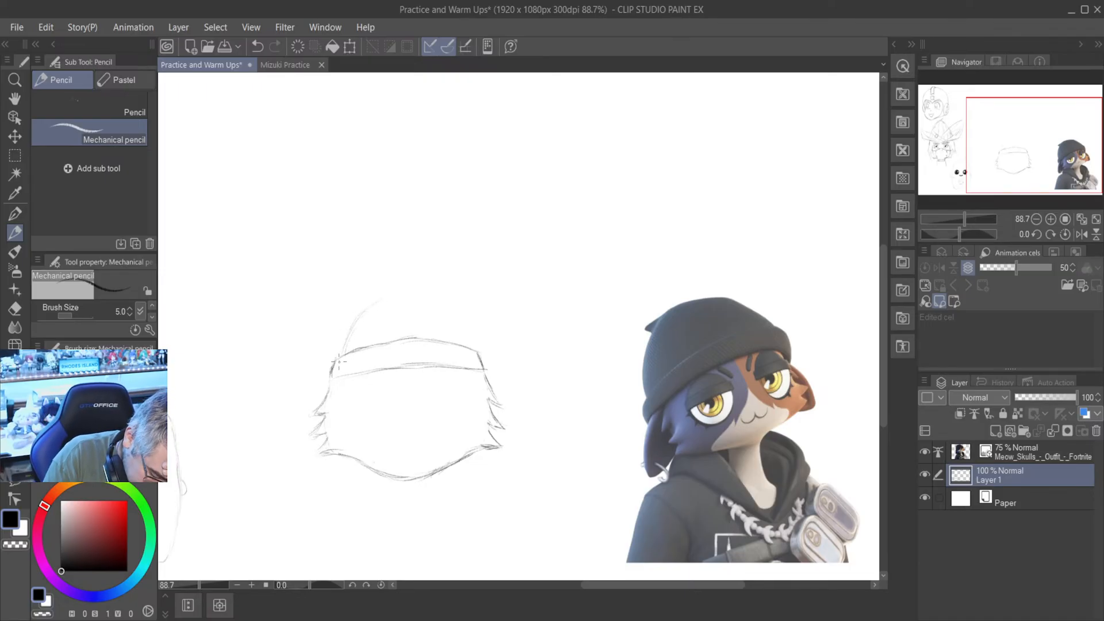
mouse_move(340, 356)
left_mouse_down()
mouse_move(390, 292)
mouse_move(412, 289)
mouse_move(353, 330)
mouse_move(366, 309)
mouse_move(434, 285)
left_mouse_up()
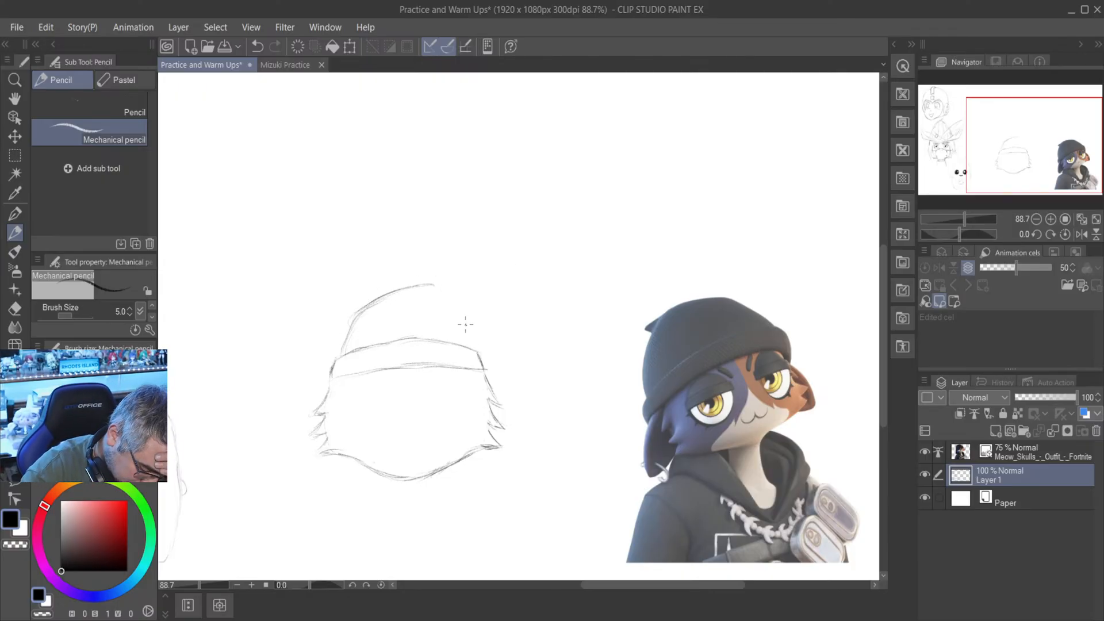
left_click_drag(475, 351, 464, 311)
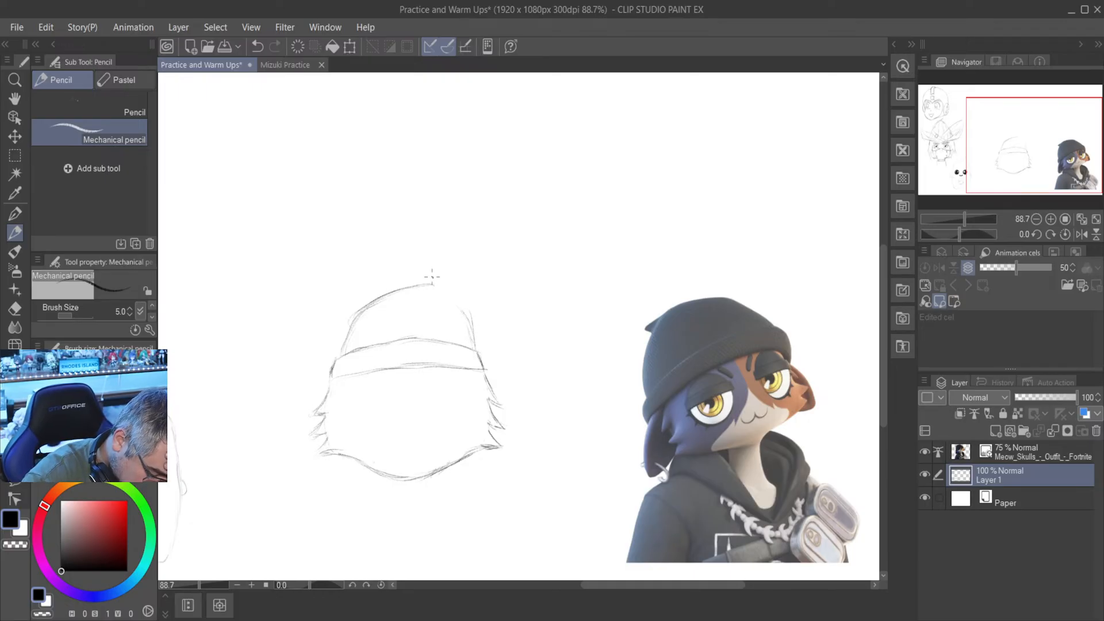
mouse_move(466, 320)
left_mouse_down()
mouse_move(440, 298)
mouse_move(454, 311)
left_mouse_up()
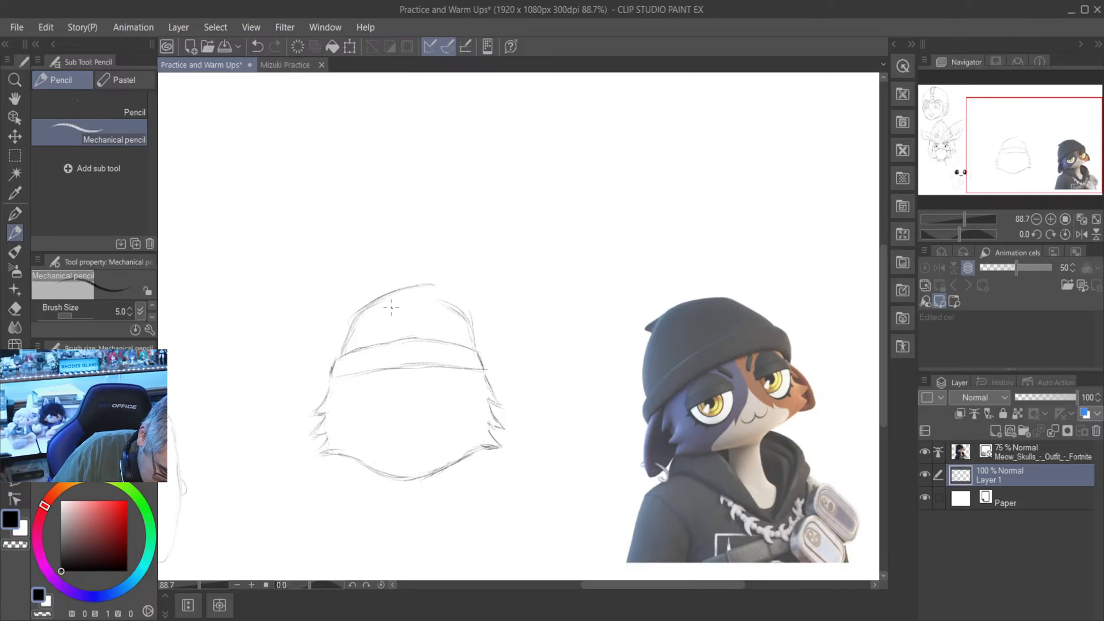
mouse_move(358, 323)
left_mouse_down()
mouse_move(338, 354)
mouse_move(405, 300)
left_mouse_up()
left_click_drag(341, 350, 376, 311)
left_click_drag(376, 313, 437, 296)
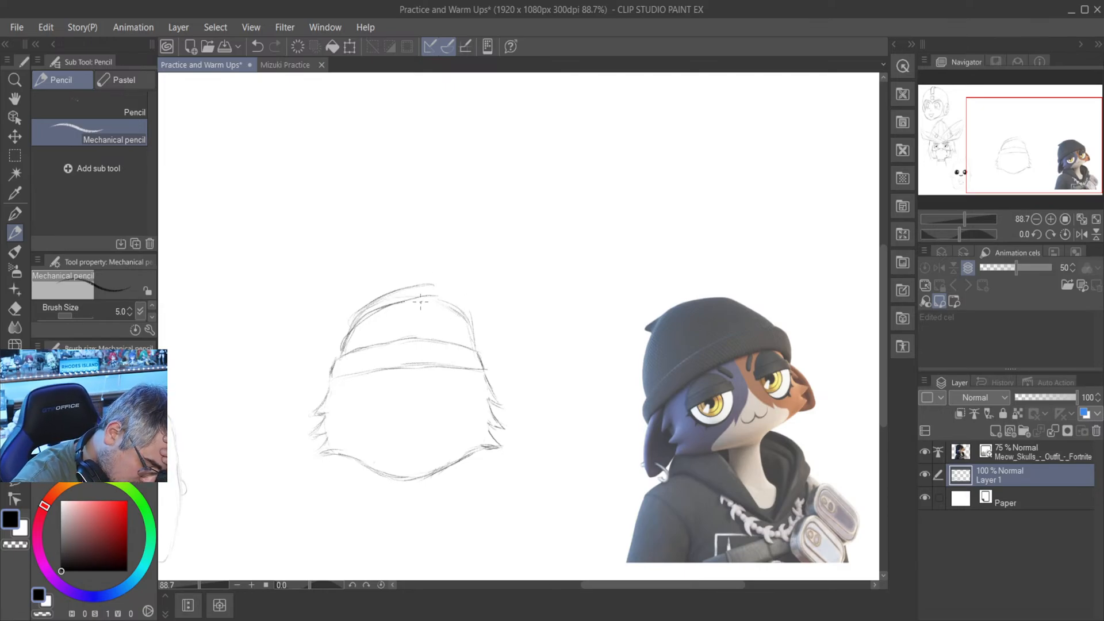
mouse_move(416, 301)
left_mouse_down()
mouse_move(436, 299)
mouse_move(478, 335)
left_mouse_up()
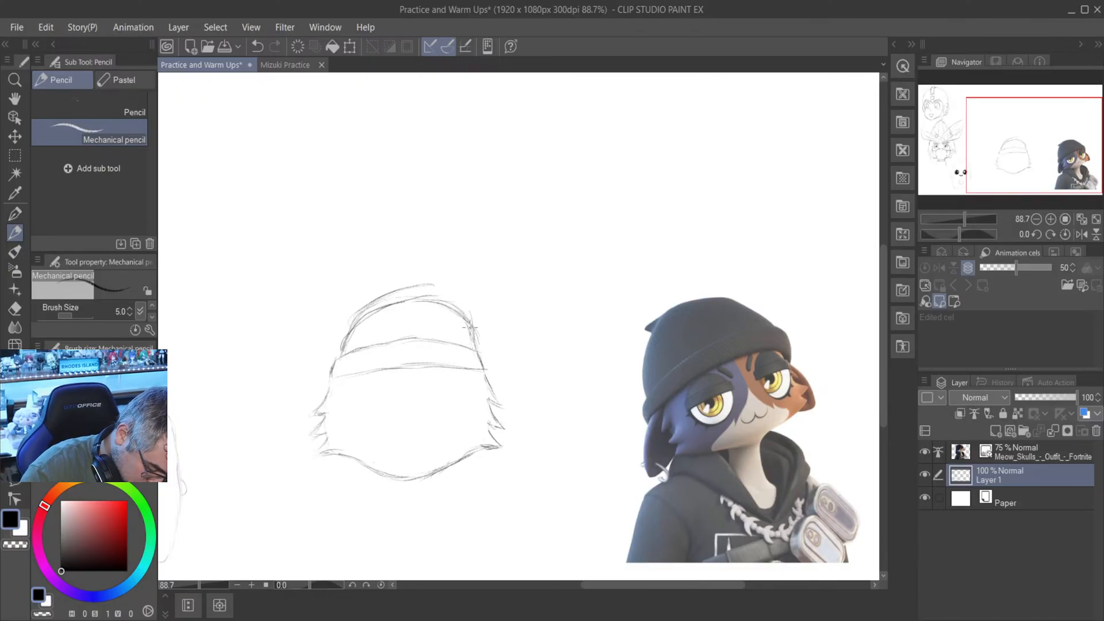
- Erase the stray outer strokes around the beanie dome with the Hard eraser, keeping the lower curve
key("e")
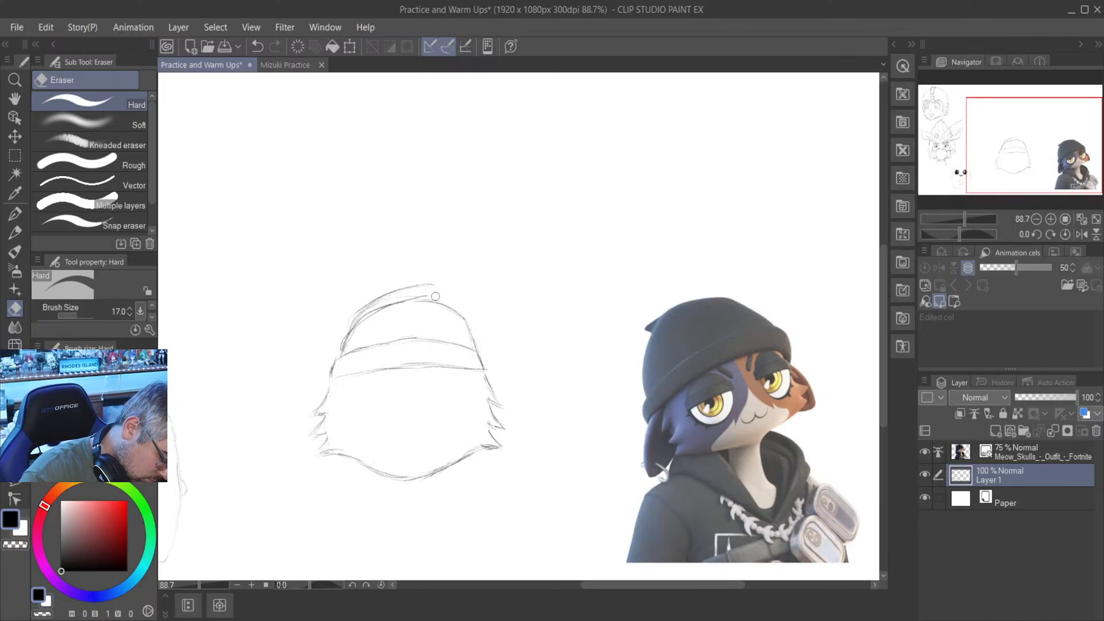
mouse_move(440, 280)
left_mouse_down()
mouse_move(398, 287)
mouse_move(436, 293)
mouse_move(381, 289)
mouse_move(424, 287)
left_mouse_up()
mouse_move(397, 290)
left_mouse_down()
mouse_move(371, 304)
mouse_move(429, 282)
mouse_move(349, 316)
left_mouse_up()
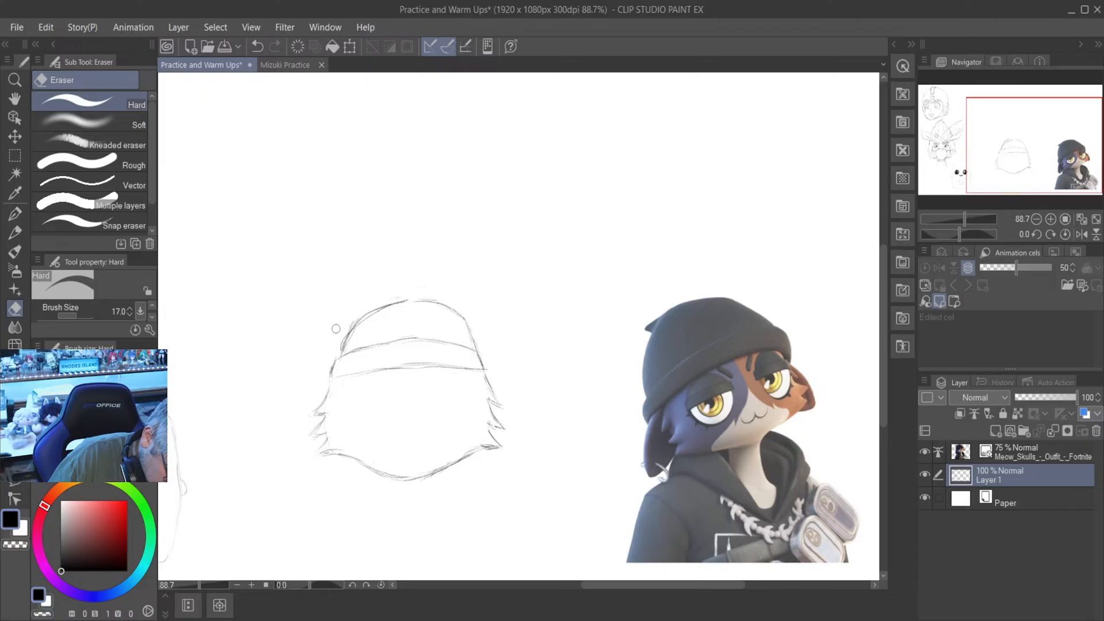
- Sketch a small pointed tip at the top of the beanie and erase the leftover dome line inside it
key("p")
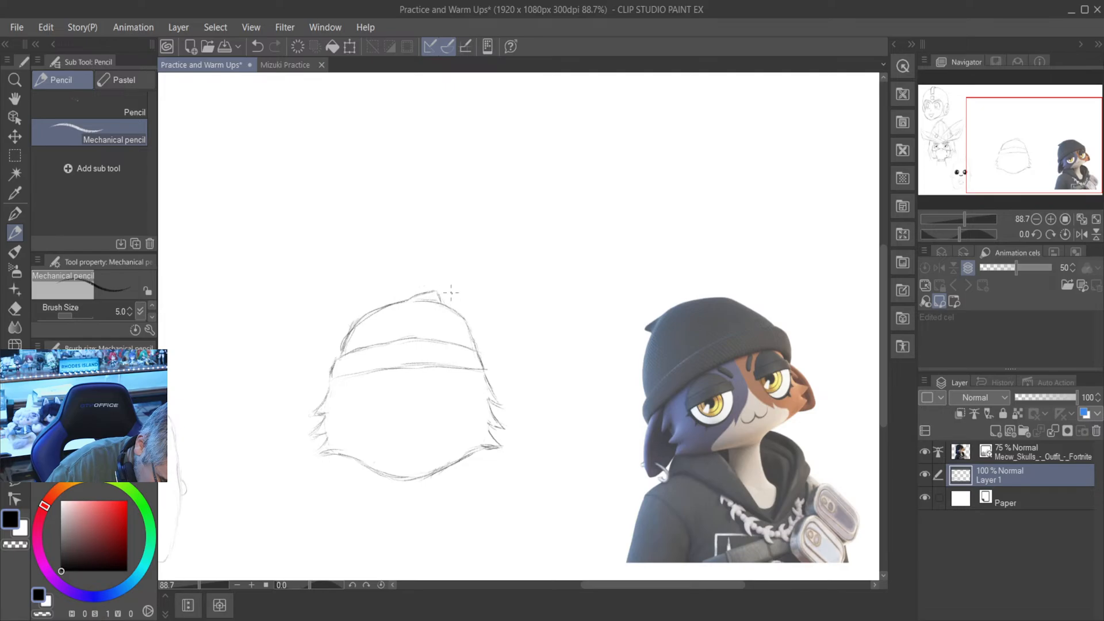
left_click_drag(439, 293, 449, 307)
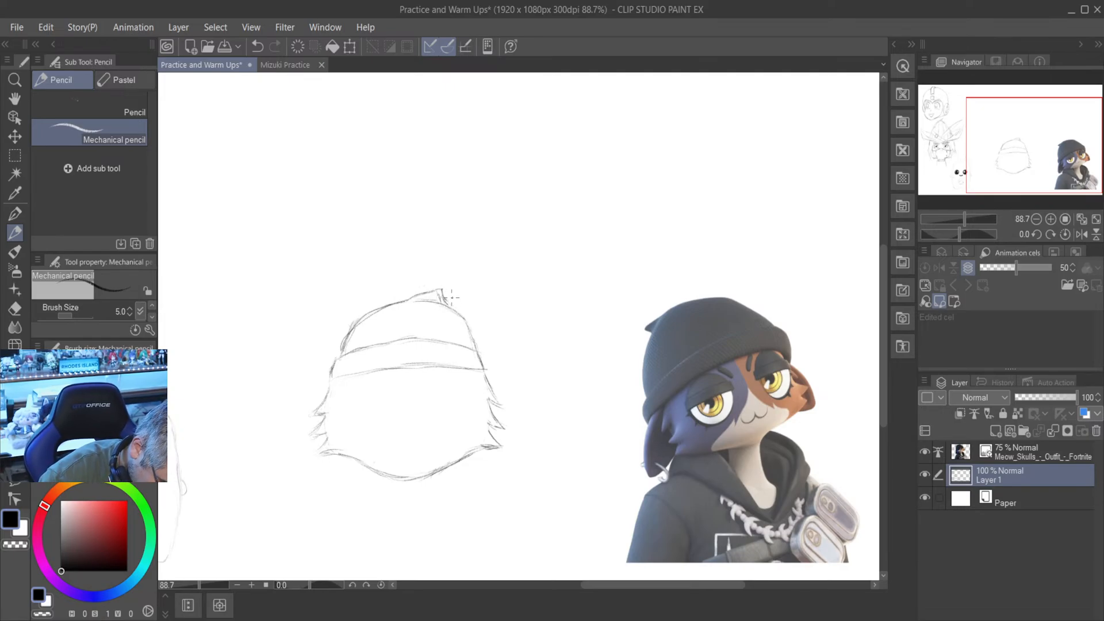
left_click_drag(444, 299, 456, 311)
key("e")
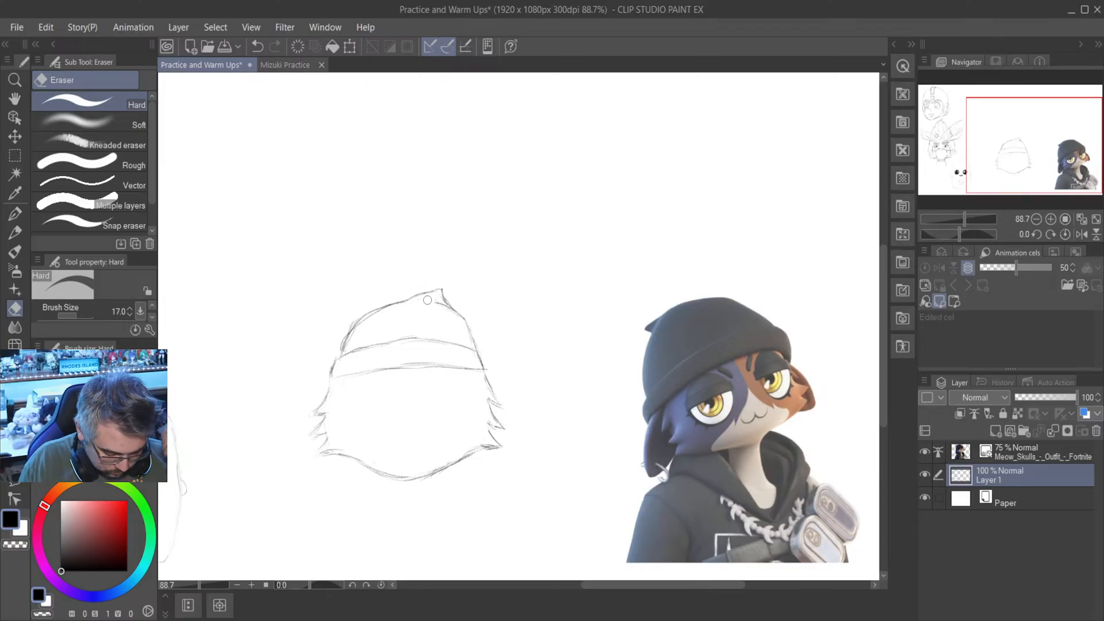
- Erase the whole chin curve and the lowest fur tufts on both cheeks with the Hard eraser
left_click(15, 232)
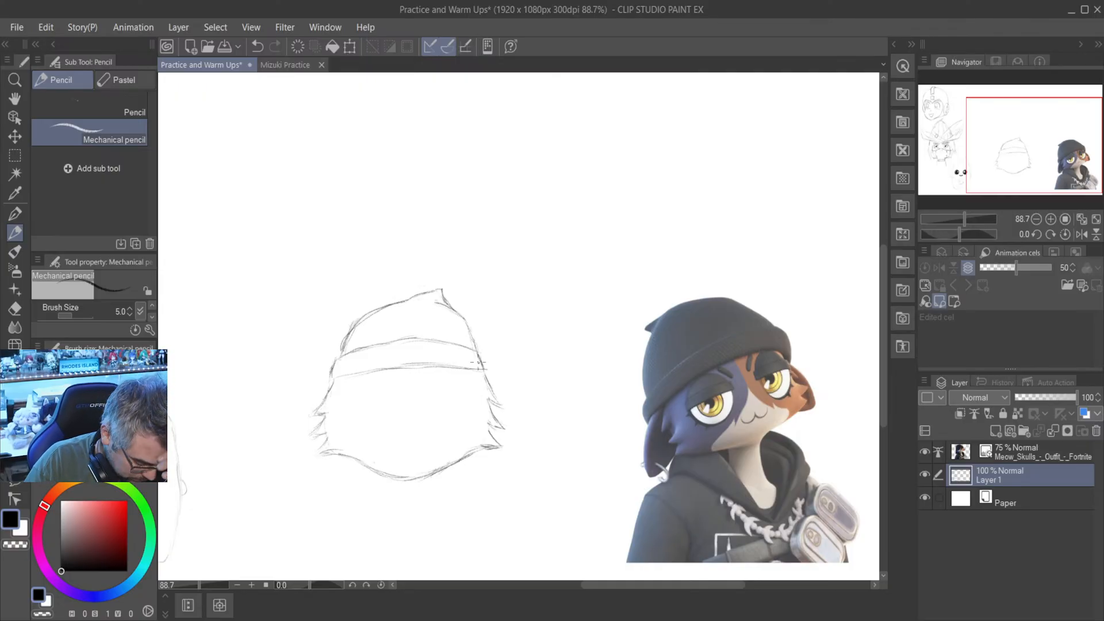
key("e")
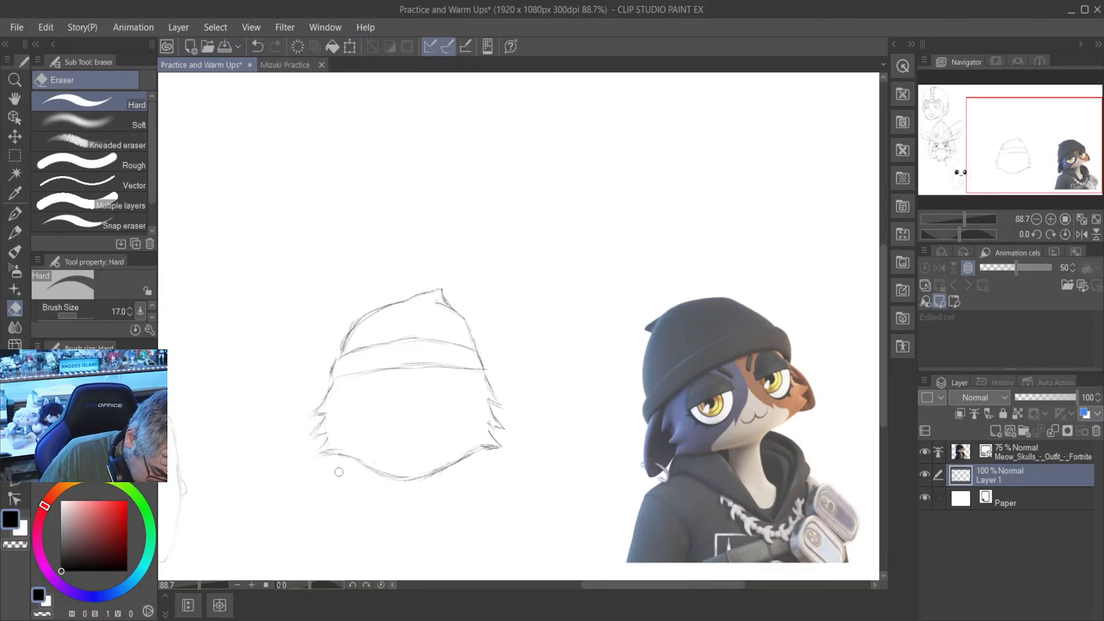
mouse_move(339, 457)
left_mouse_down()
mouse_move(392, 485)
mouse_move(366, 470)
mouse_move(447, 475)
mouse_move(385, 468)
mouse_move(455, 464)
mouse_move(427, 478)
mouse_move(506, 443)
mouse_move(466, 451)
mouse_move(503, 447)
left_mouse_up()
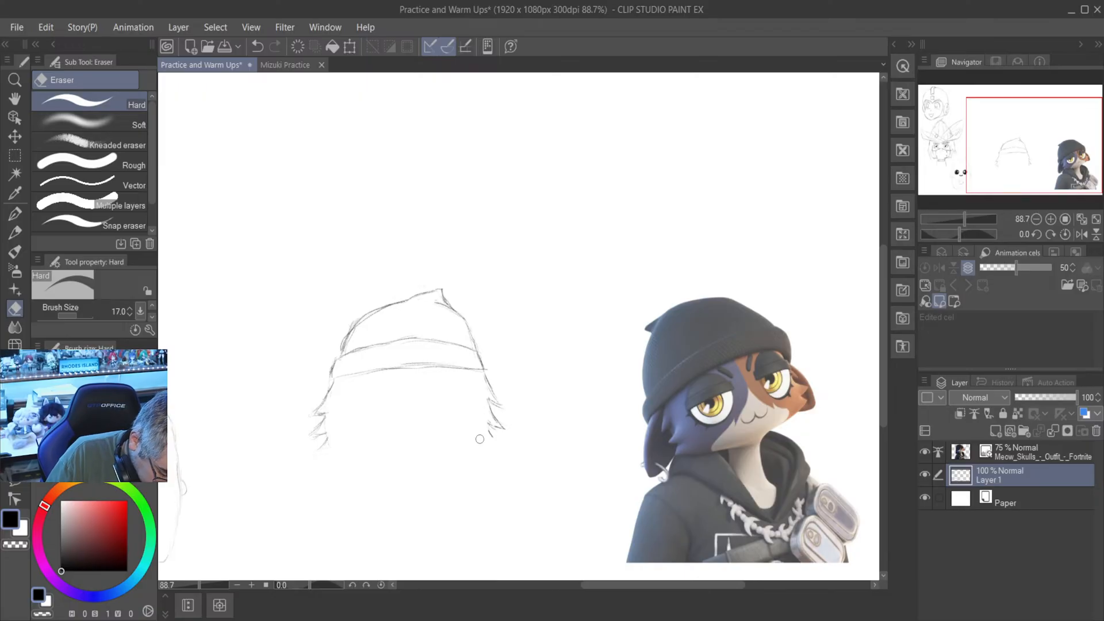
- Redraw the lowest cheek tufts and a slightly higher, shallower chin curve between them, erasing the stray strokes around it
key("p")
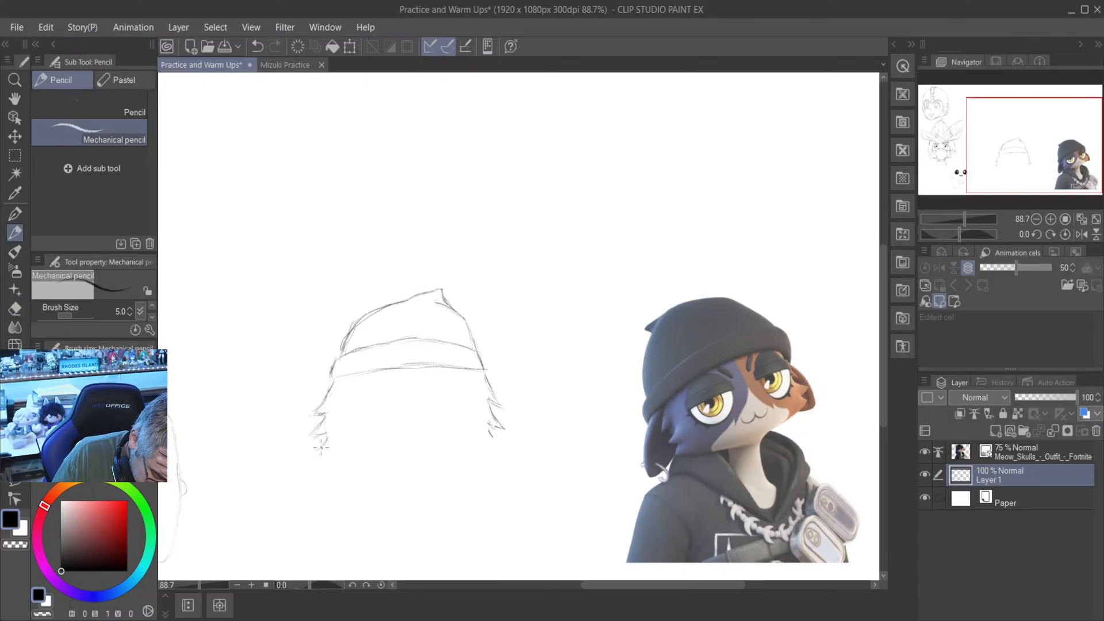
mouse_move(318, 450)
left_mouse_down()
mouse_move(345, 439)
mouse_move(333, 448)
left_mouse_up()
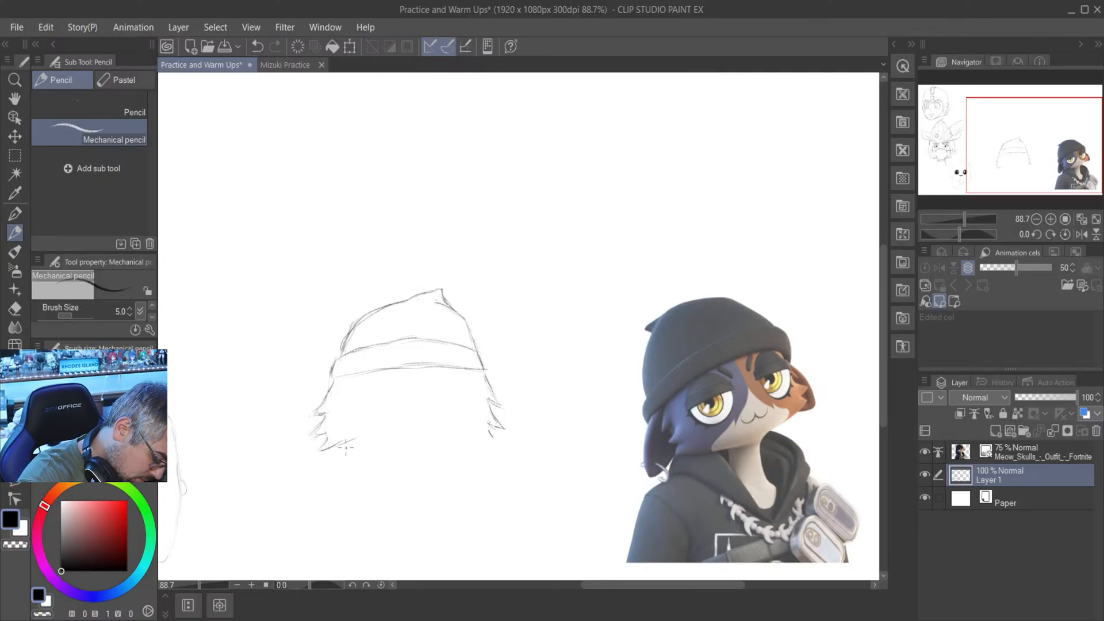
mouse_move(345, 448)
left_mouse_down()
mouse_move(328, 451)
mouse_move(363, 446)
mouse_move(411, 474)
mouse_move(397, 471)
left_mouse_up()
left_click_drag(393, 467, 426, 473)
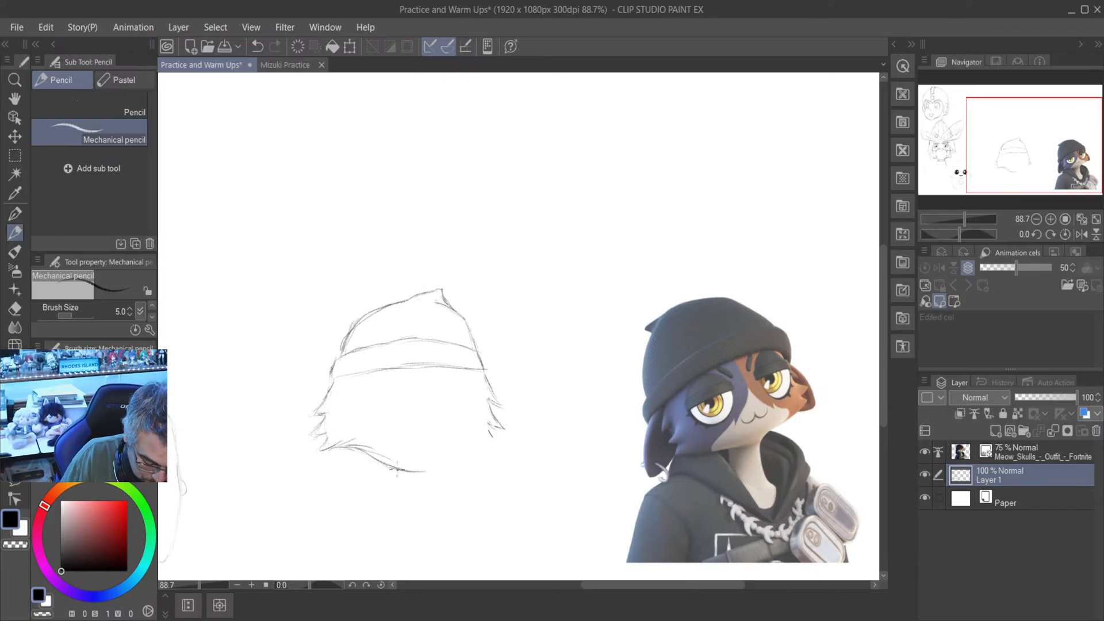
mouse_move(367, 454)
left_mouse_down()
mouse_move(410, 463)
mouse_move(400, 465)
mouse_move(443, 465)
mouse_move(415, 463)
mouse_move(513, 435)
mouse_move(490, 429)
left_mouse_up()
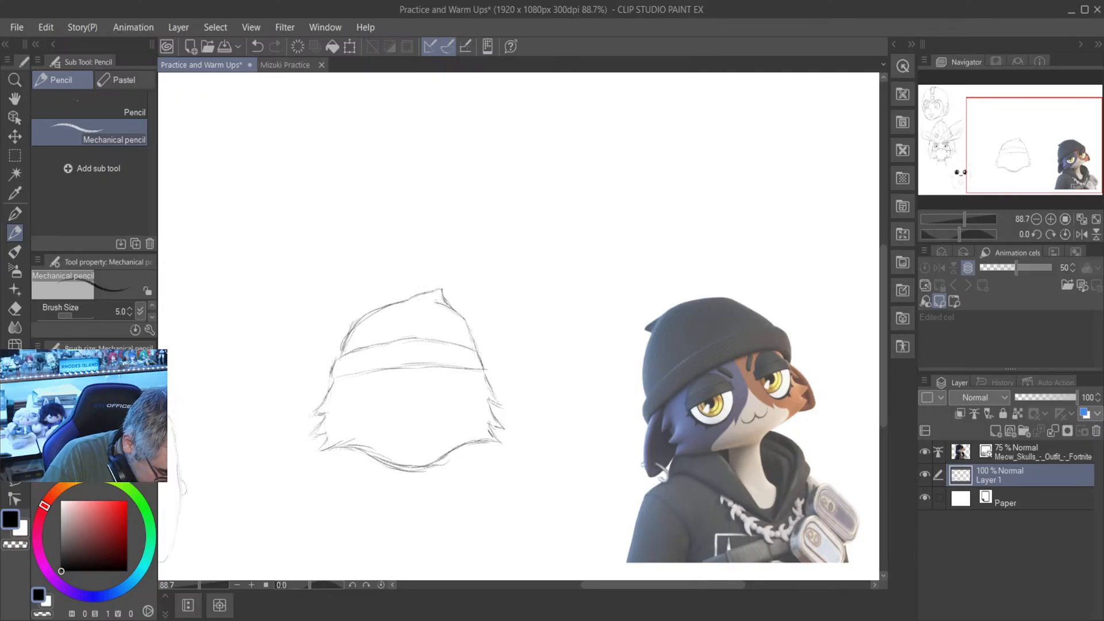
left_click(15, 309)
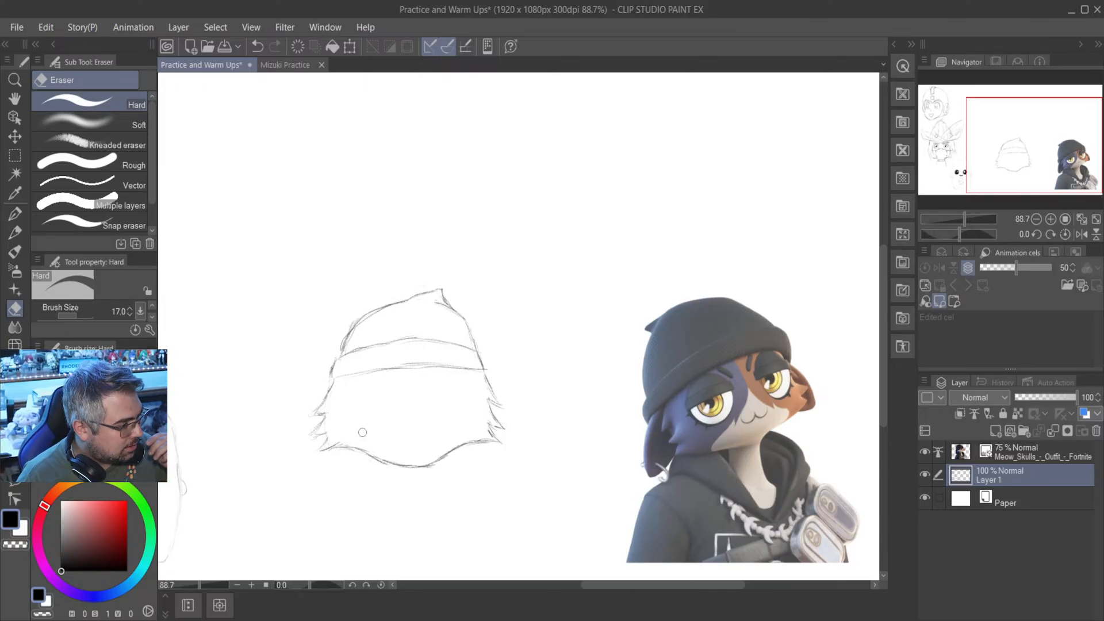
- Sketch the drooping ears on both sides of the head with the Mechanical pencil, from the beanie brim down around the cheek tufts
key("p")
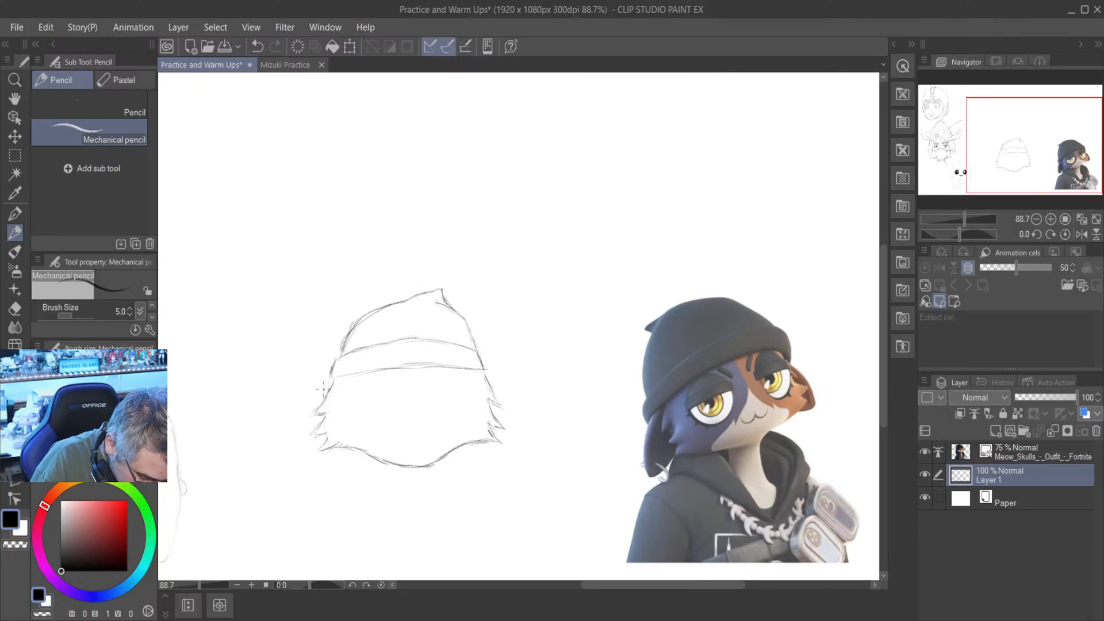
left_click_drag(328, 385, 305, 447)
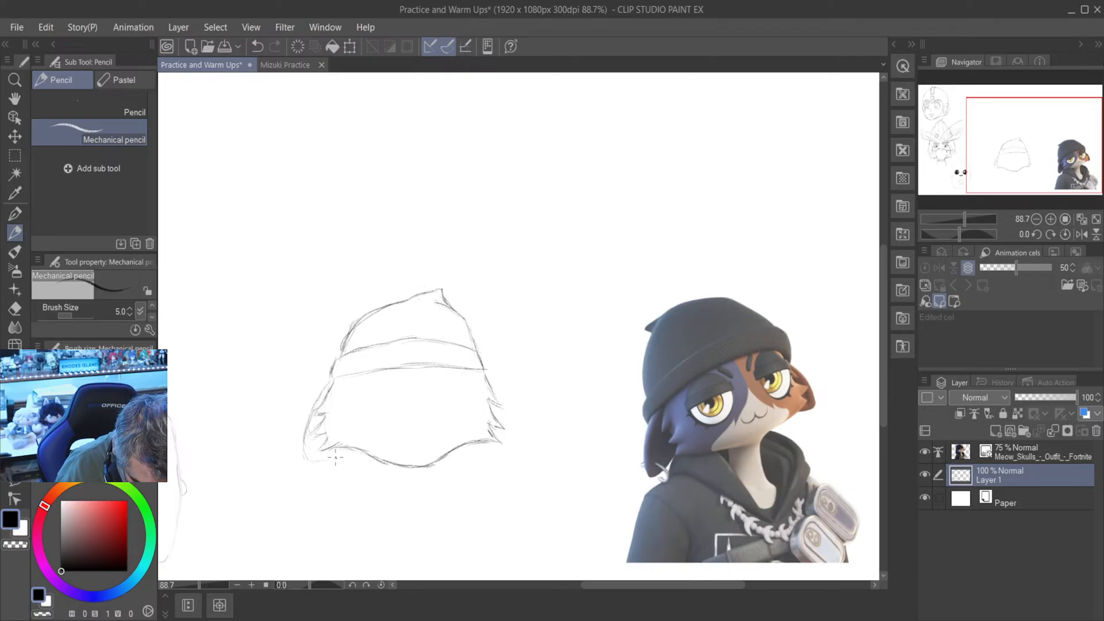
left_click_drag(314, 462, 336, 457)
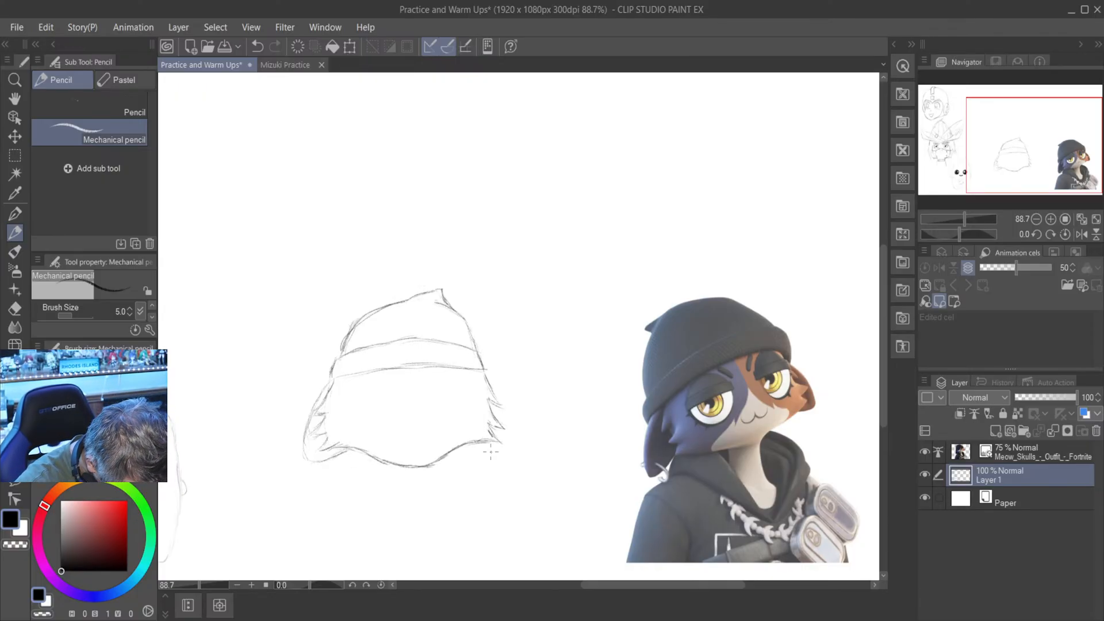
left_click_drag(487, 447, 517, 453)
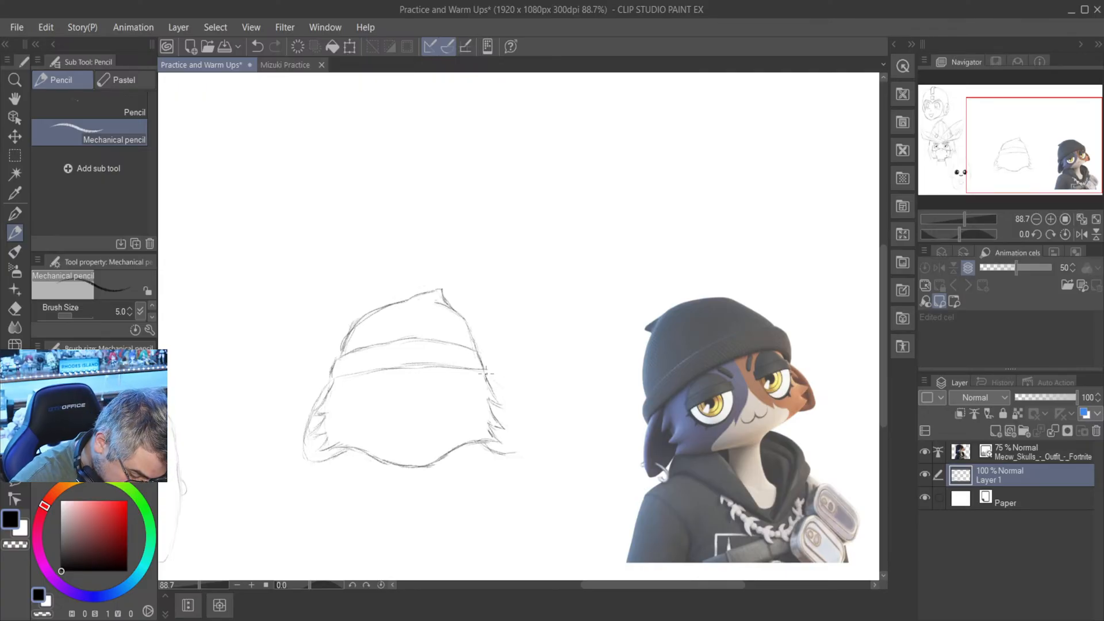
left_click_drag(487, 374, 509, 399)
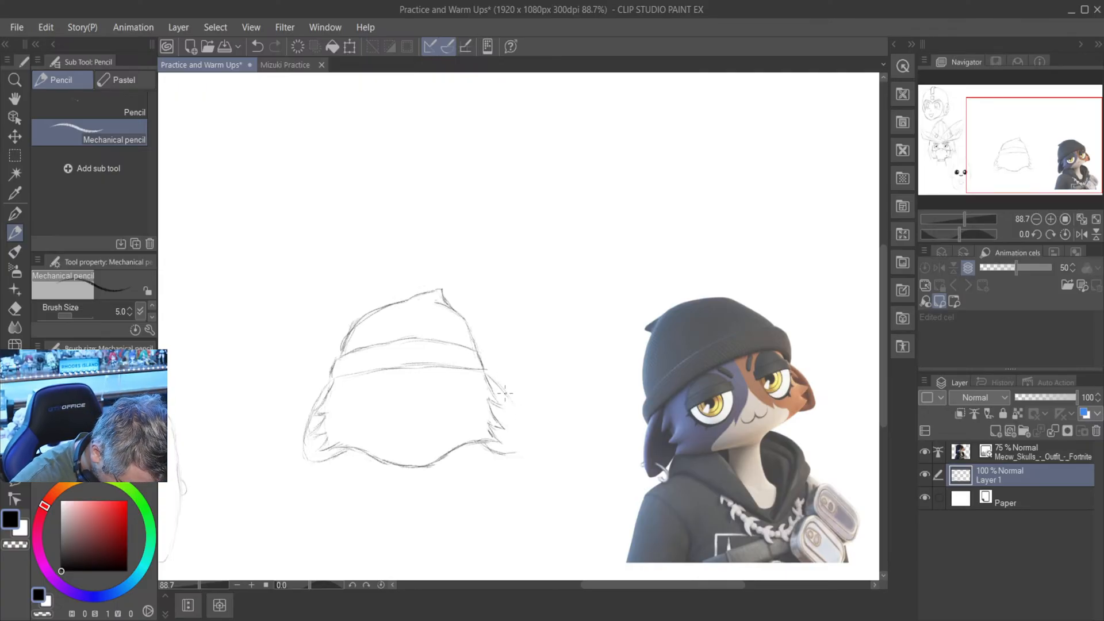
mouse_move(523, 430)
left_mouse_down()
mouse_move(511, 400)
mouse_move(523, 453)
left_mouse_up()
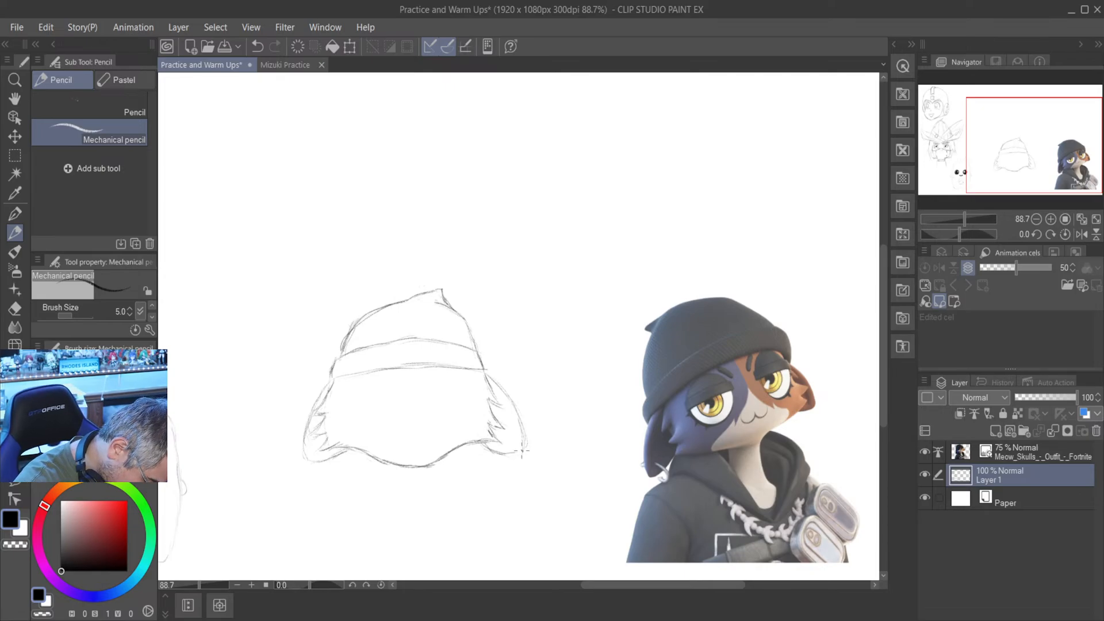
mouse_move(521, 453)
left_mouse_down()
mouse_move(494, 451)
mouse_move(516, 456)
left_mouse_up()
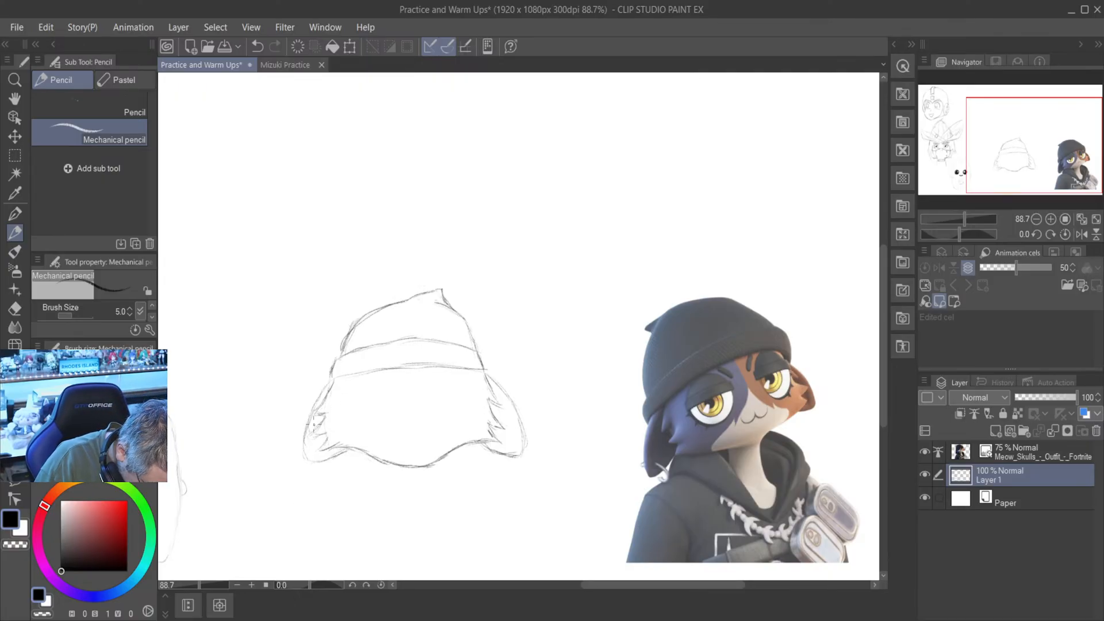
- Add inner contour lines inside both ears and draw a small ring on the tip of the left ear
mouse_move(314, 424)
left_mouse_down()
mouse_move(320, 414)
mouse_move(313, 455)
left_mouse_up()
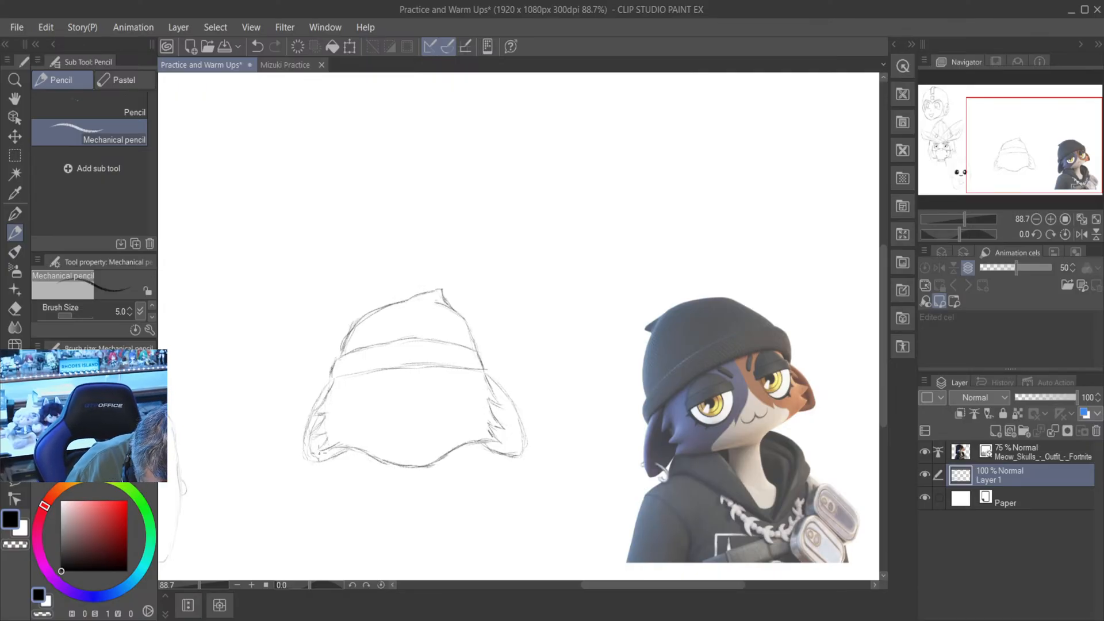
left_click_drag(313, 458, 330, 453)
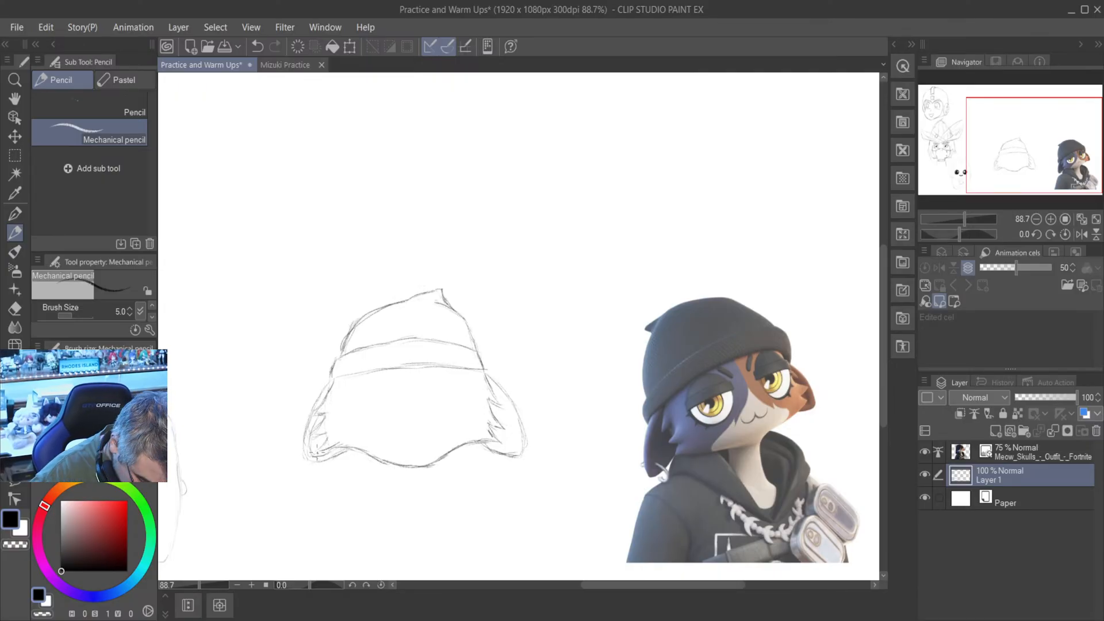
mouse_move(494, 444)
left_mouse_down()
mouse_move(513, 454)
mouse_move(522, 426)
left_mouse_up()
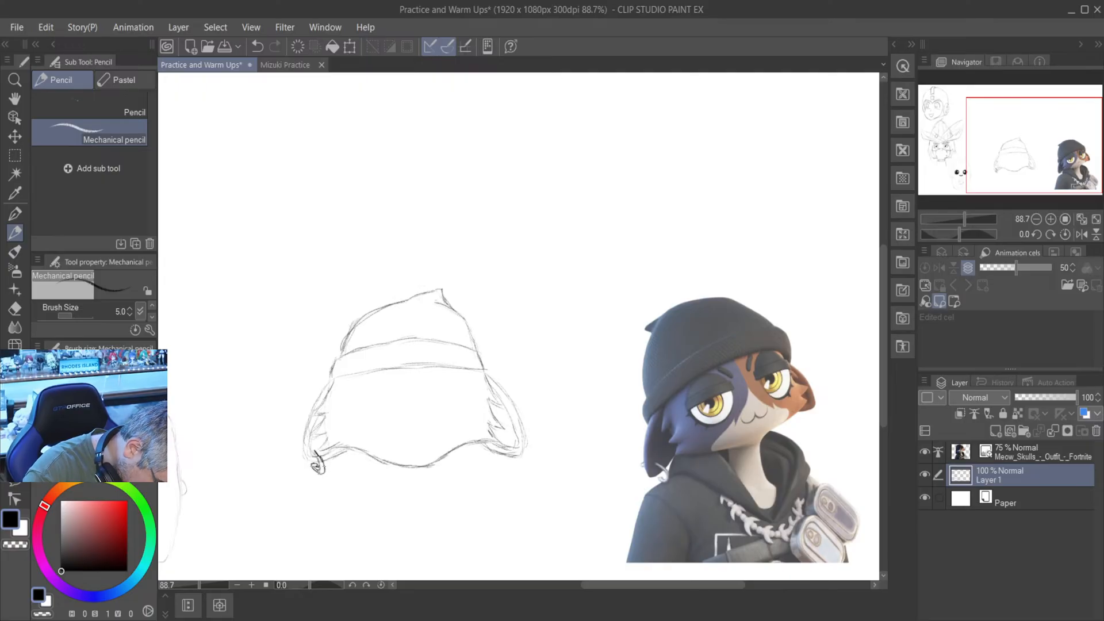
left_click_drag(315, 464, 322, 468)
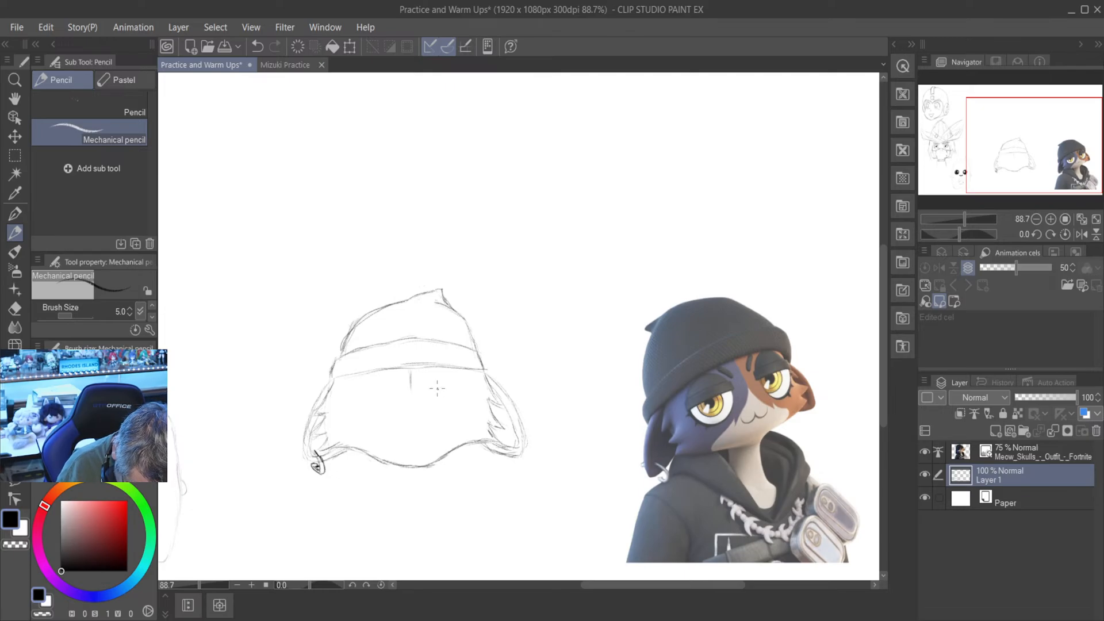
- Sketch the right eye below the brim as a round outline crossed by a double eyelid line
mouse_move(432, 392)
left_mouse_down()
mouse_move(465, 389)
mouse_move(435, 392)
left_mouse_up()
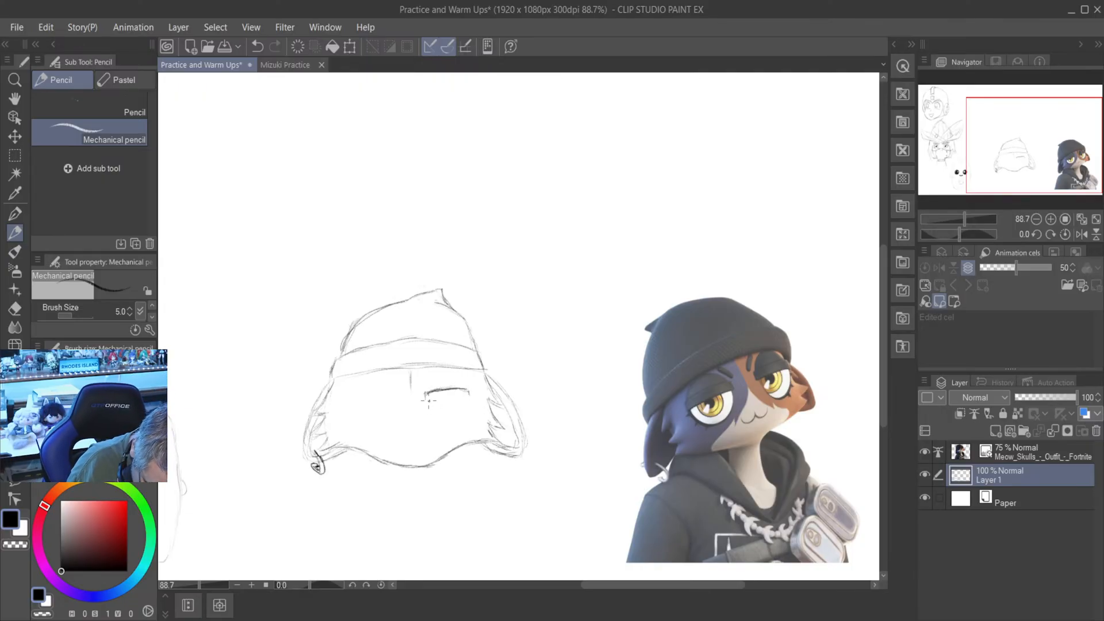
left_click_drag(467, 397, 434, 399)
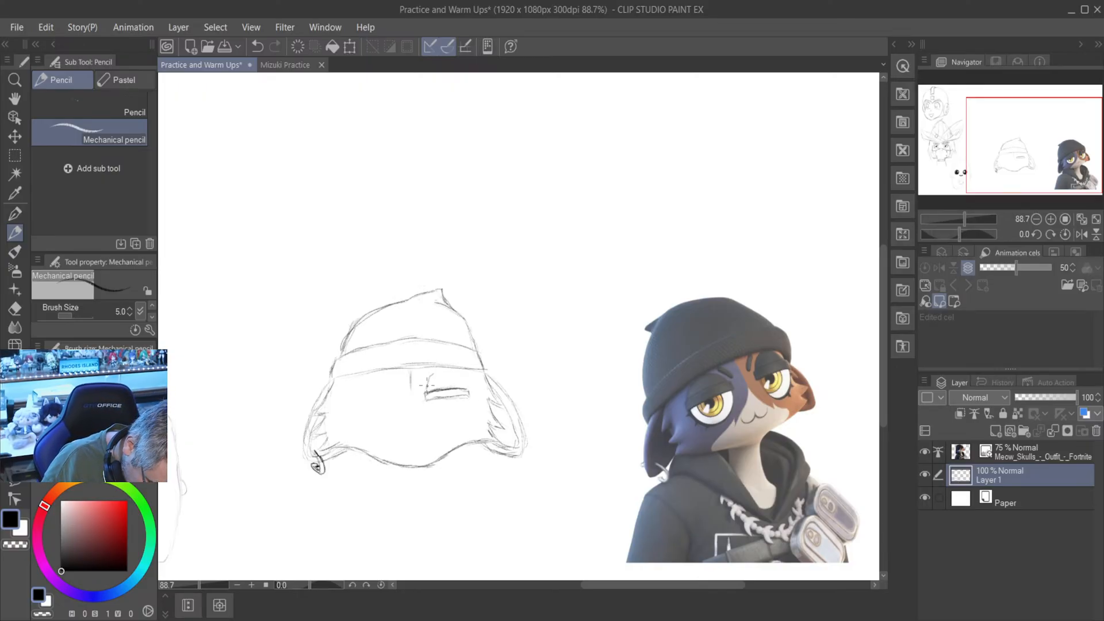
left_click_drag(427, 384, 439, 374)
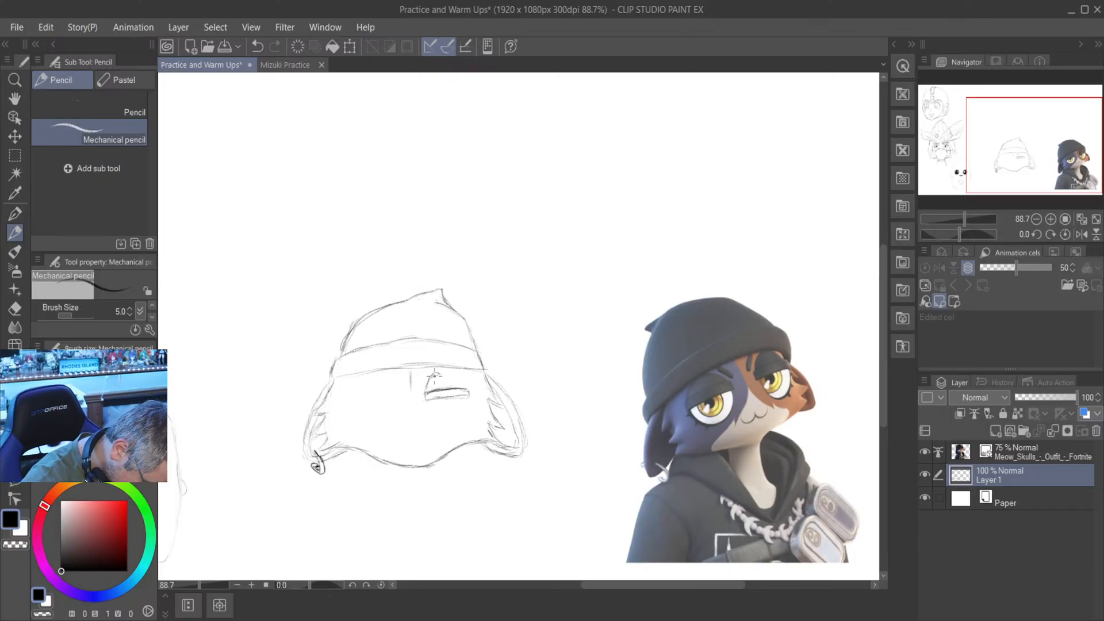
mouse_move(434, 376)
left_mouse_down()
mouse_move(462, 377)
mouse_move(457, 368)
mouse_move(468, 389)
left_mouse_up()
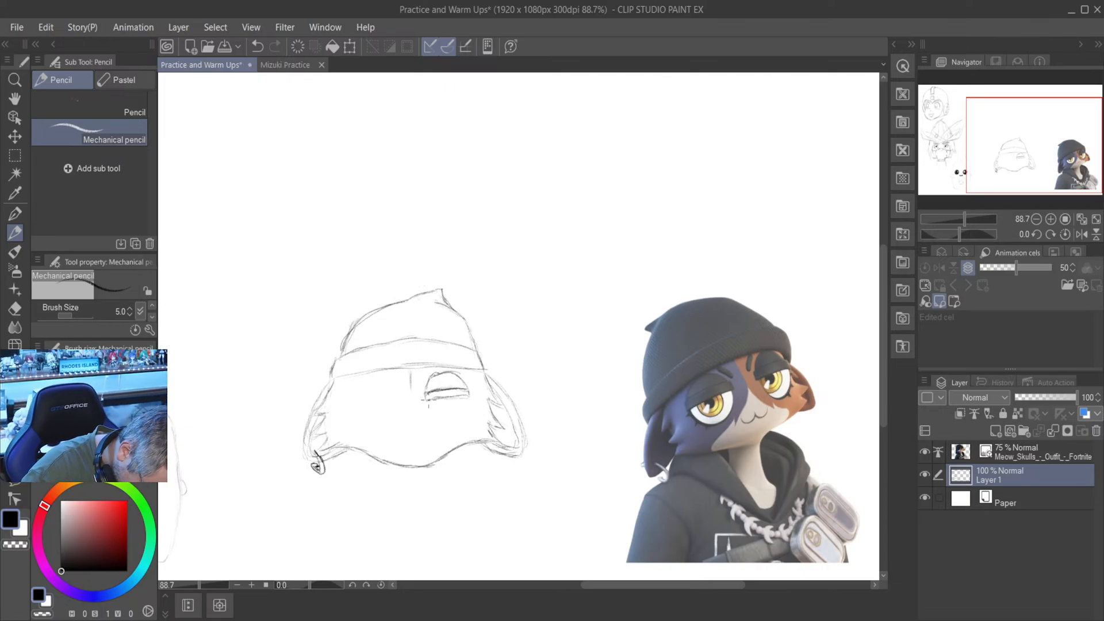
mouse_move(432, 409)
left_mouse_down()
mouse_move(459, 424)
mouse_move(473, 398)
mouse_move(459, 419)
left_mouse_up()
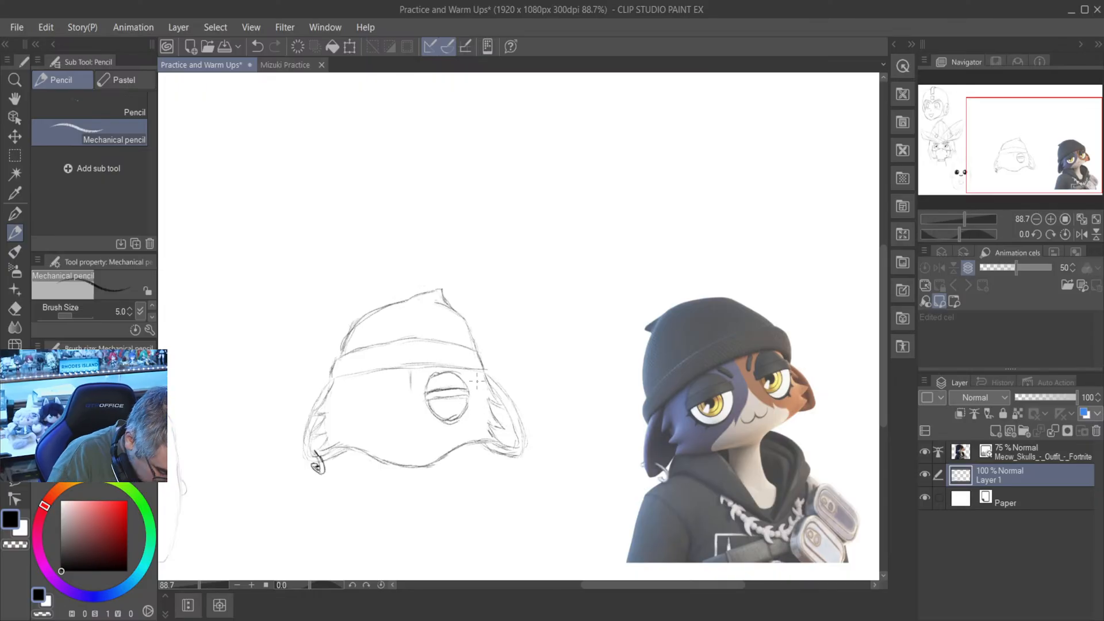
- Erase the lower curve of the eye with the Hard eraser and redraw it slightly higher and darker with the Mechanical pencil
key("e")
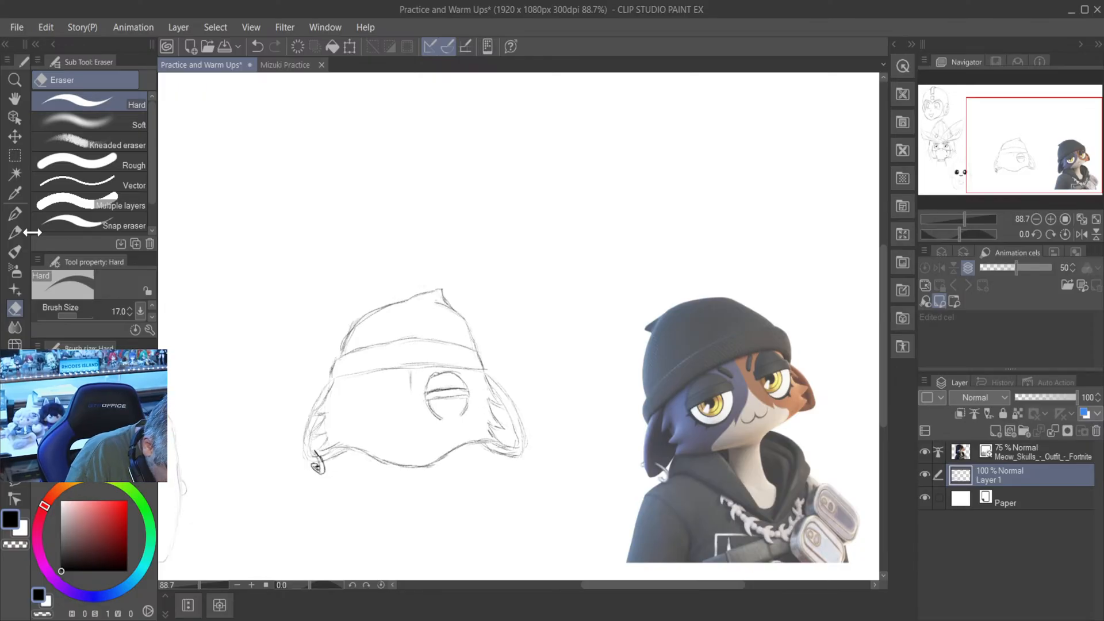
key("p")
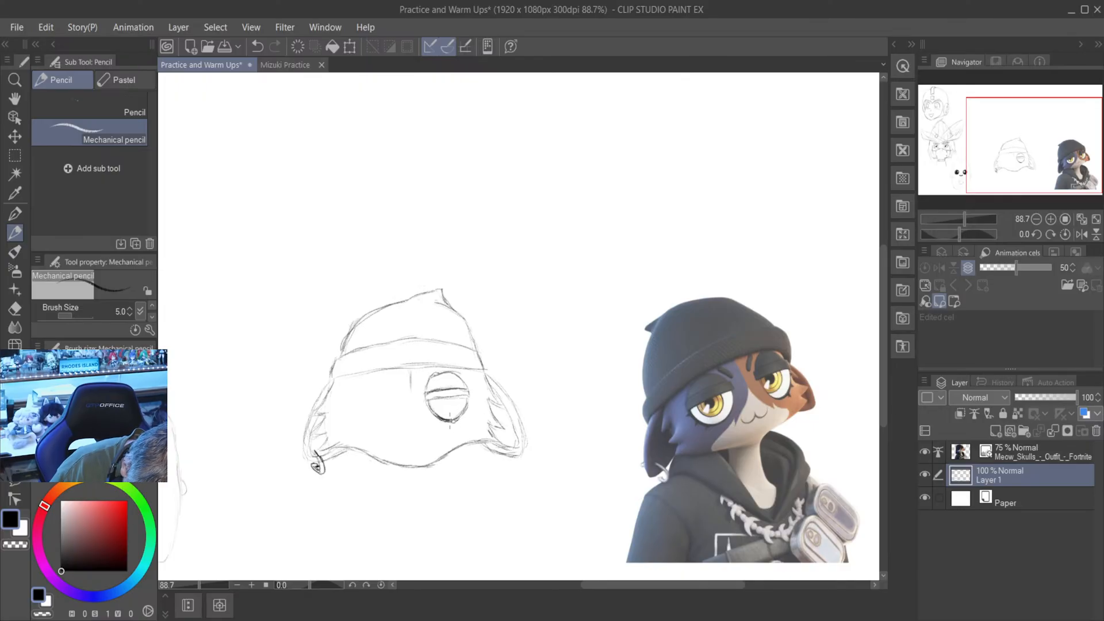
left_click_drag(449, 420, 465, 407)
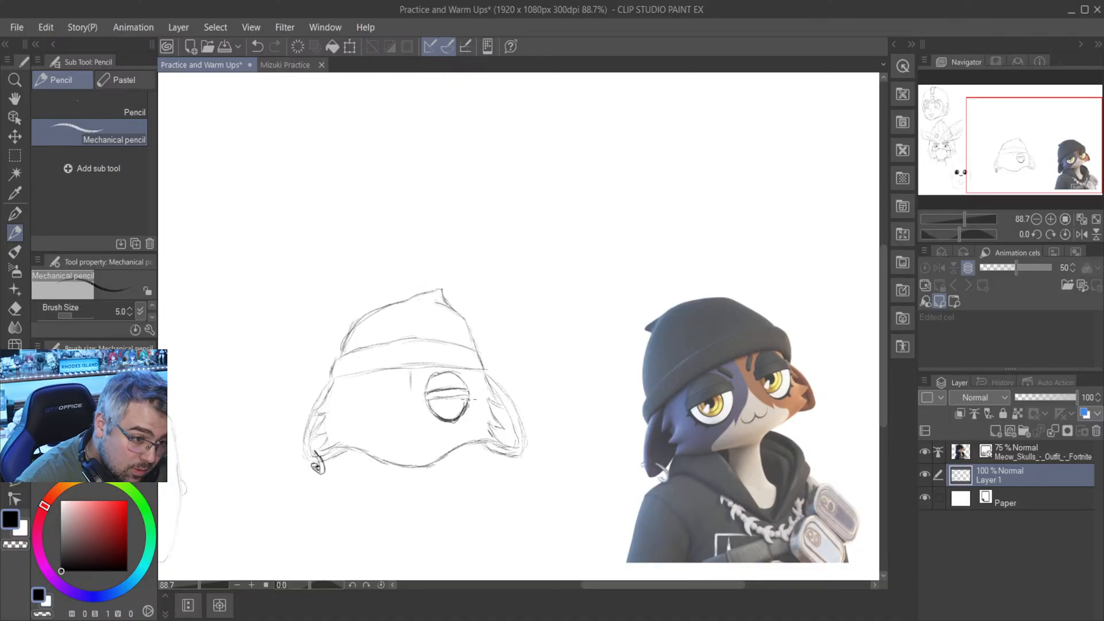
left_click(15, 308)
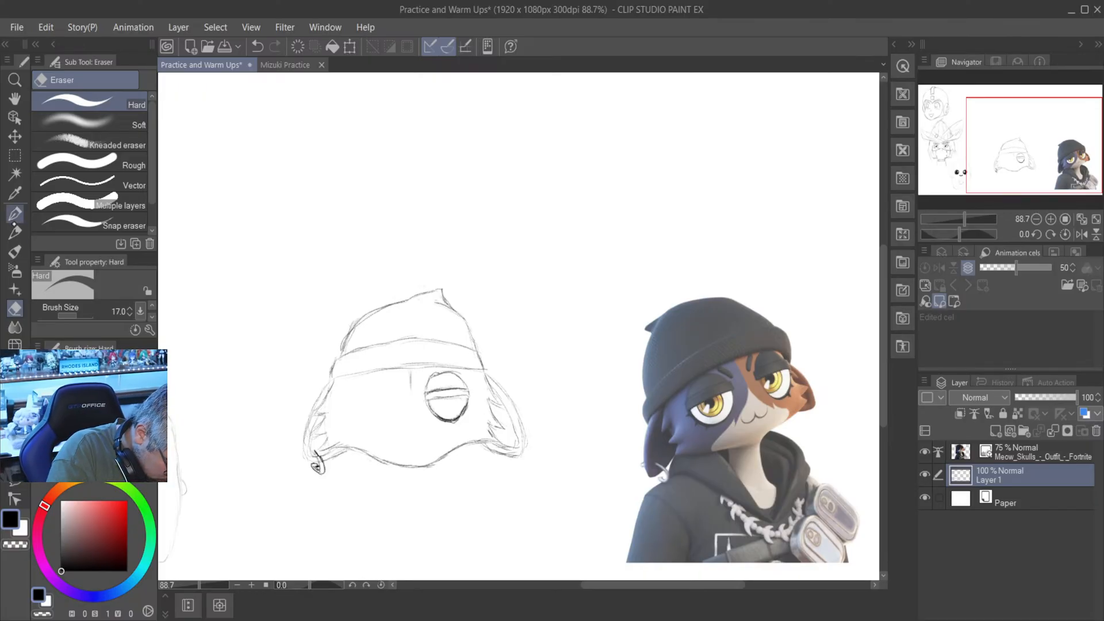
left_click(15, 214)
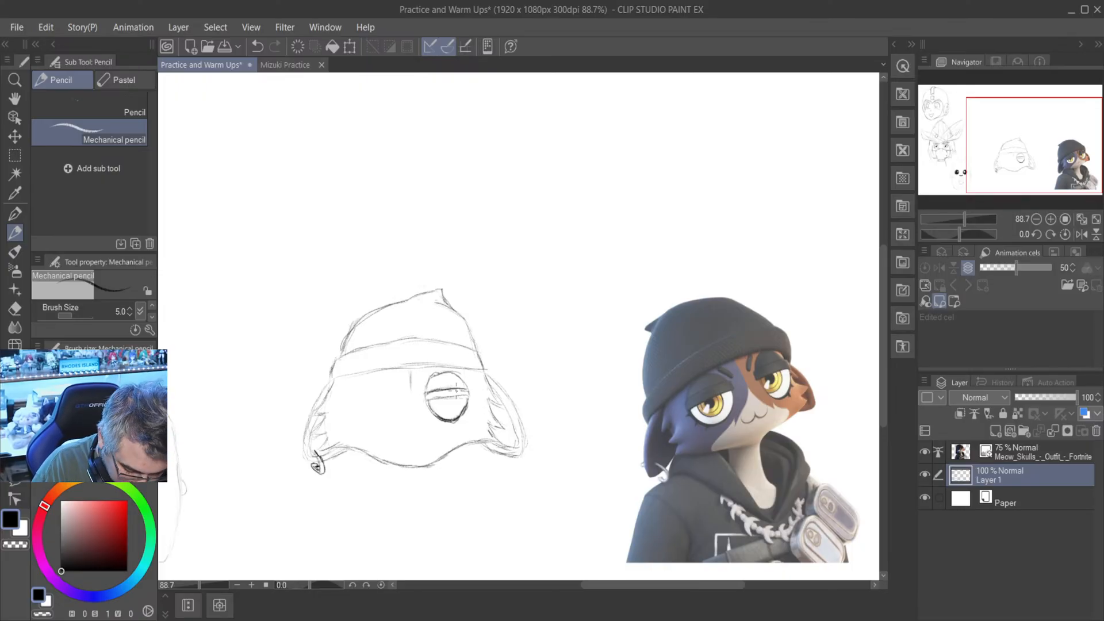
- Draw three short, dark lashes on the eye's lower outer edge and thicken the outline beside them
scroll(476, 377, "up", 3)
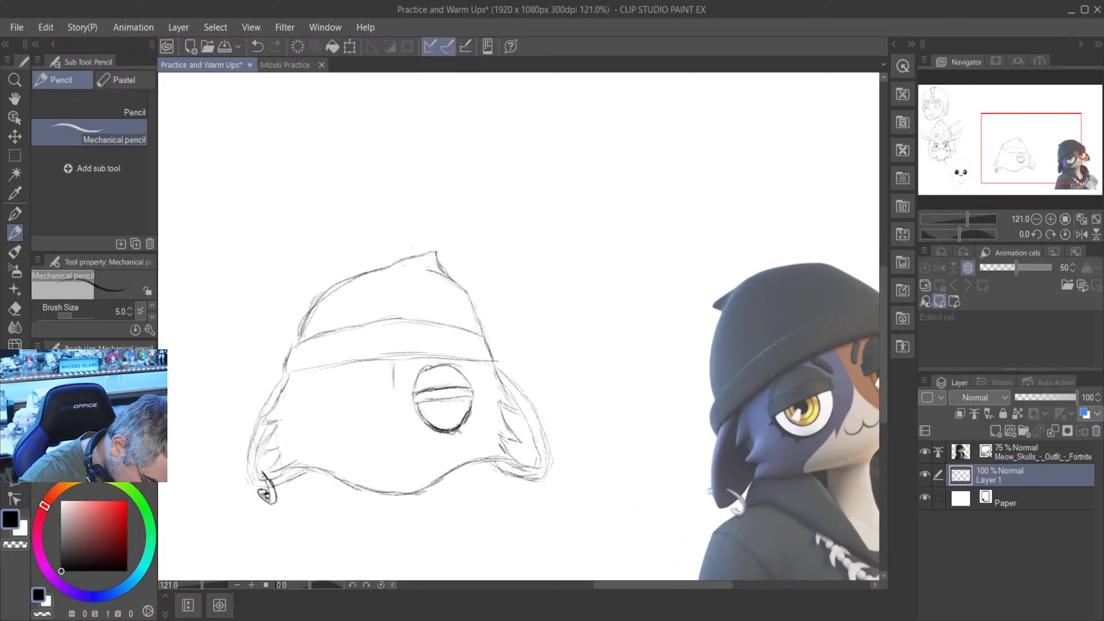
left_click_drag(457, 431, 467, 430)
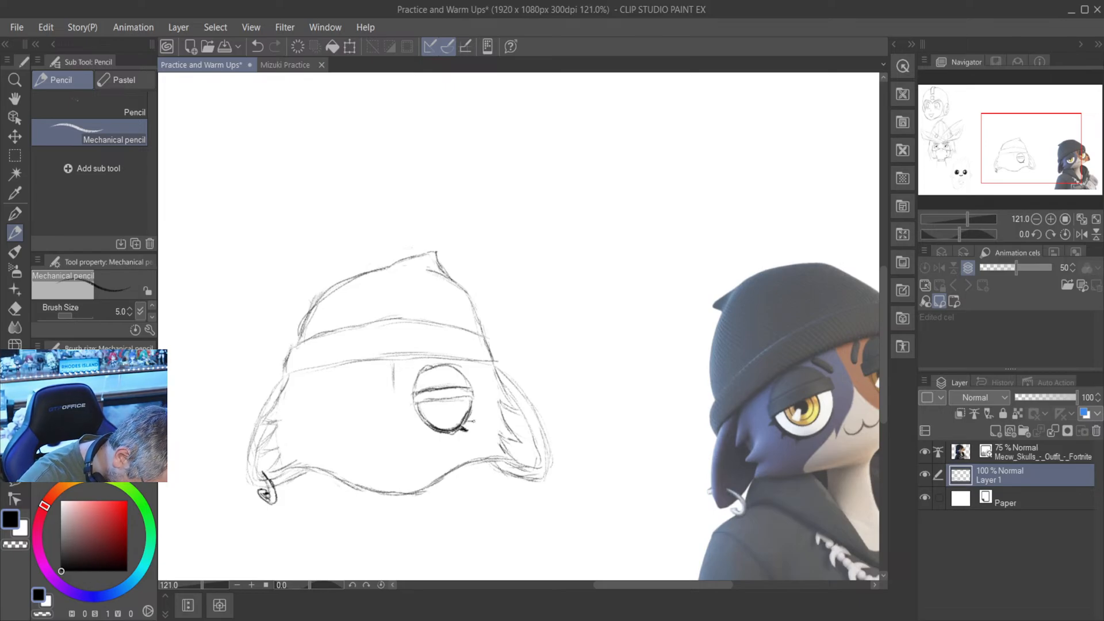
left_click_drag(468, 421, 475, 424)
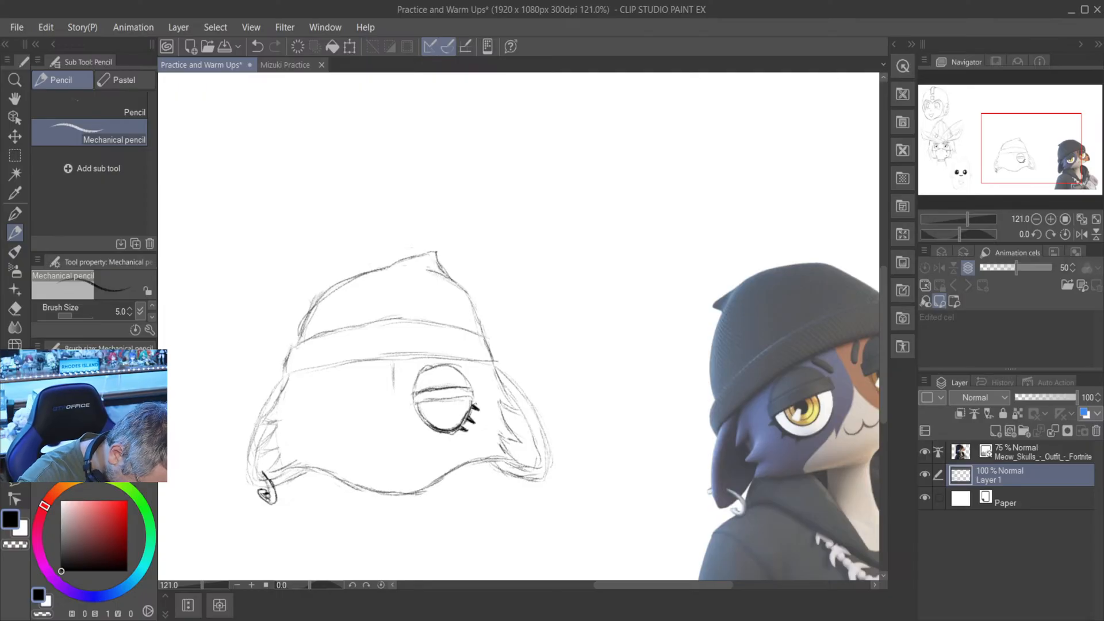
left_click_drag(473, 399, 478, 408)
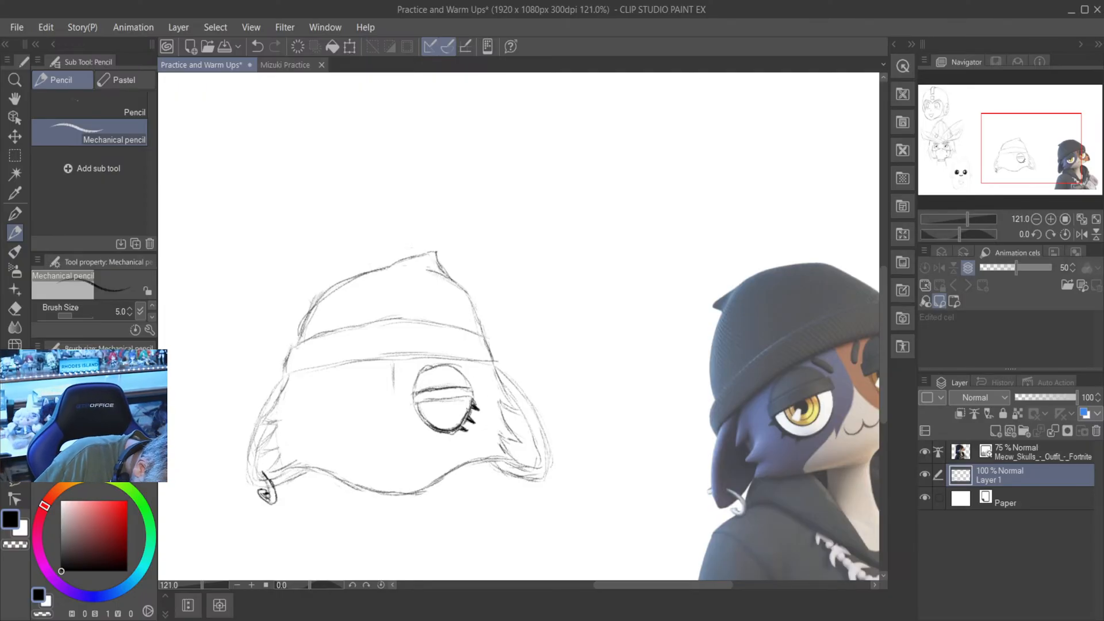
left_click_drag(467, 413, 461, 424)
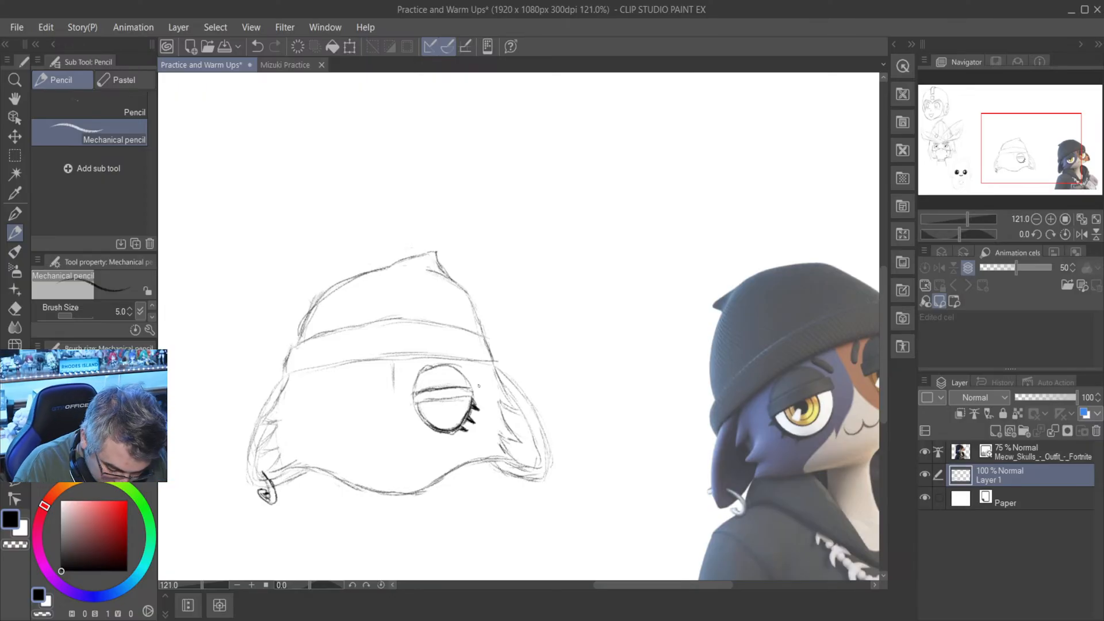
- Draw the iris as a U-shaped curve hanging from the lower eyelid line inside the eye
scroll(478, 386, "down", 1)
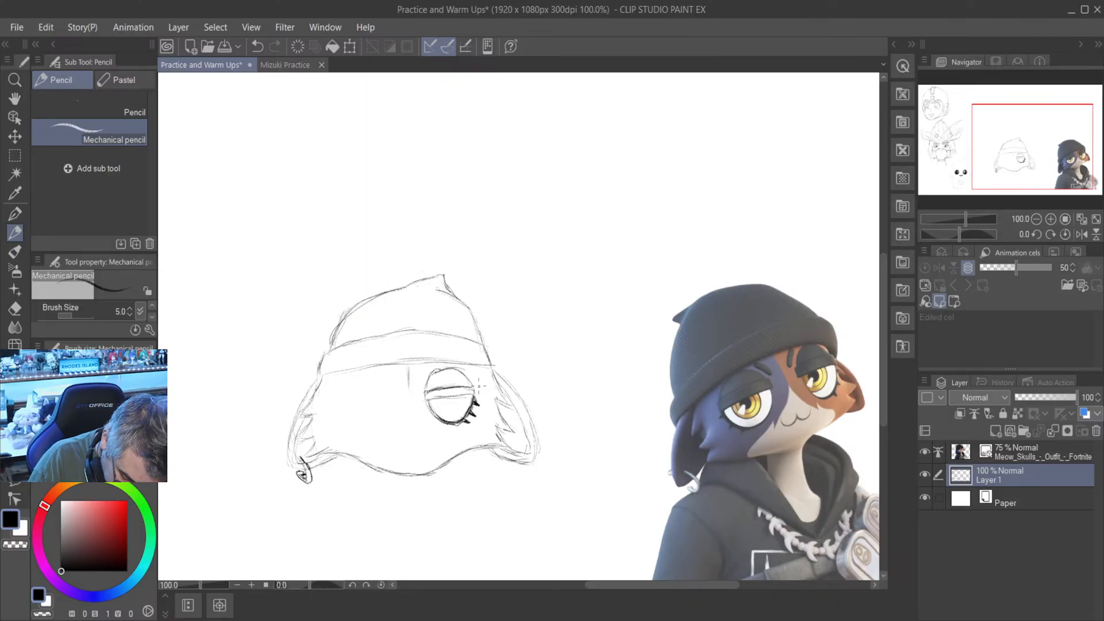
scroll(456, 391, "up", 1)
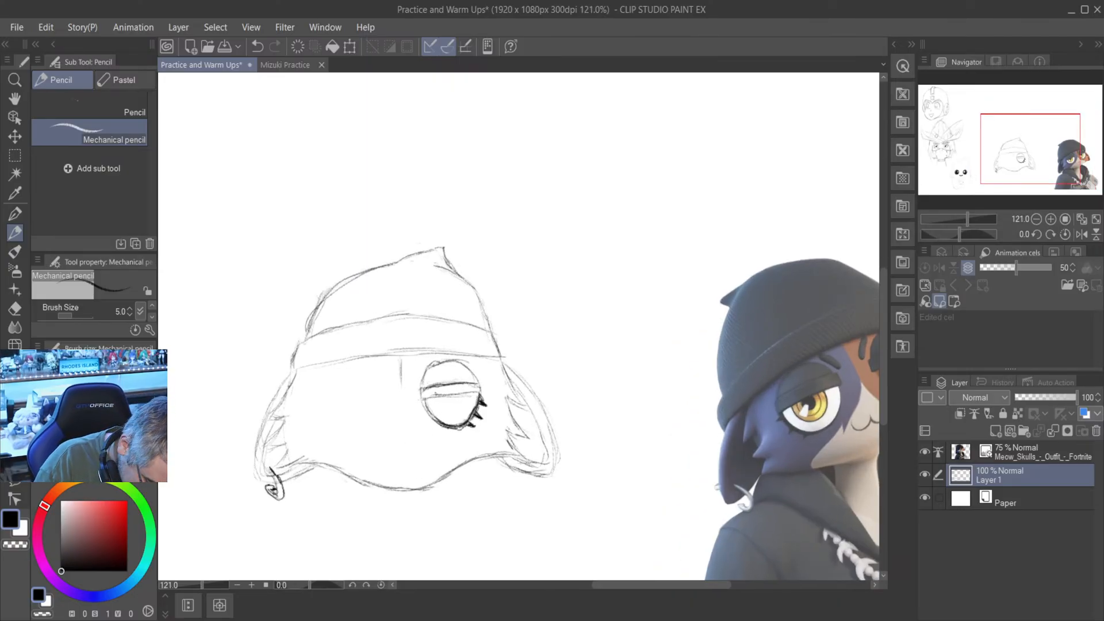
scroll(432, 389, "up", 3)
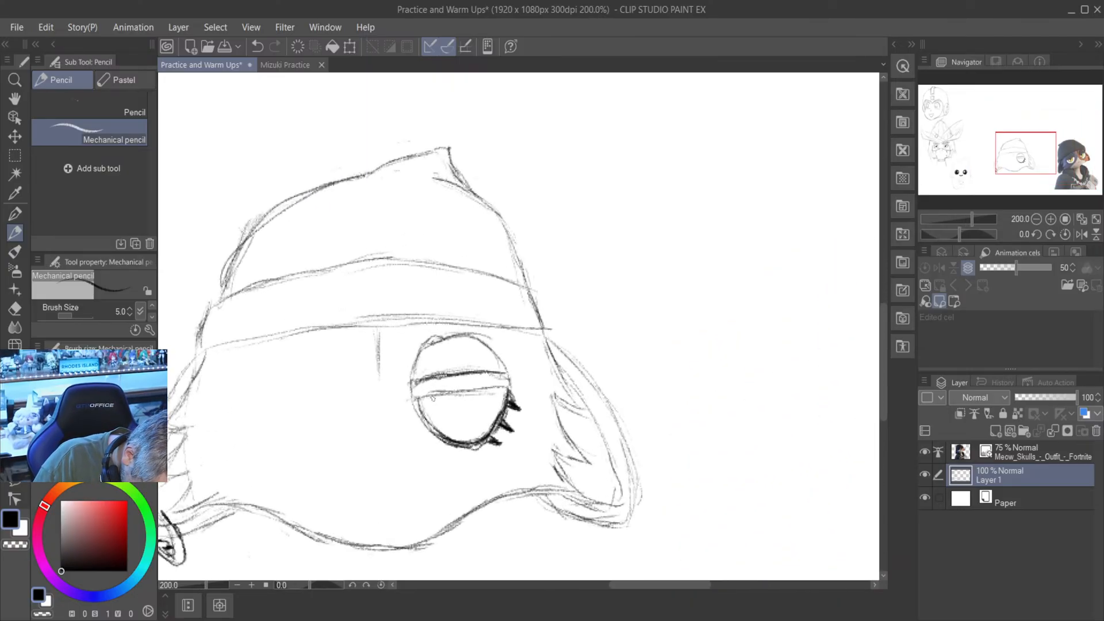
mouse_move(435, 400)
left_mouse_down()
mouse_move(441, 418)
mouse_move(467, 431)
mouse_move(488, 410)
left_mouse_up()
scroll(476, 392, "down", 5)
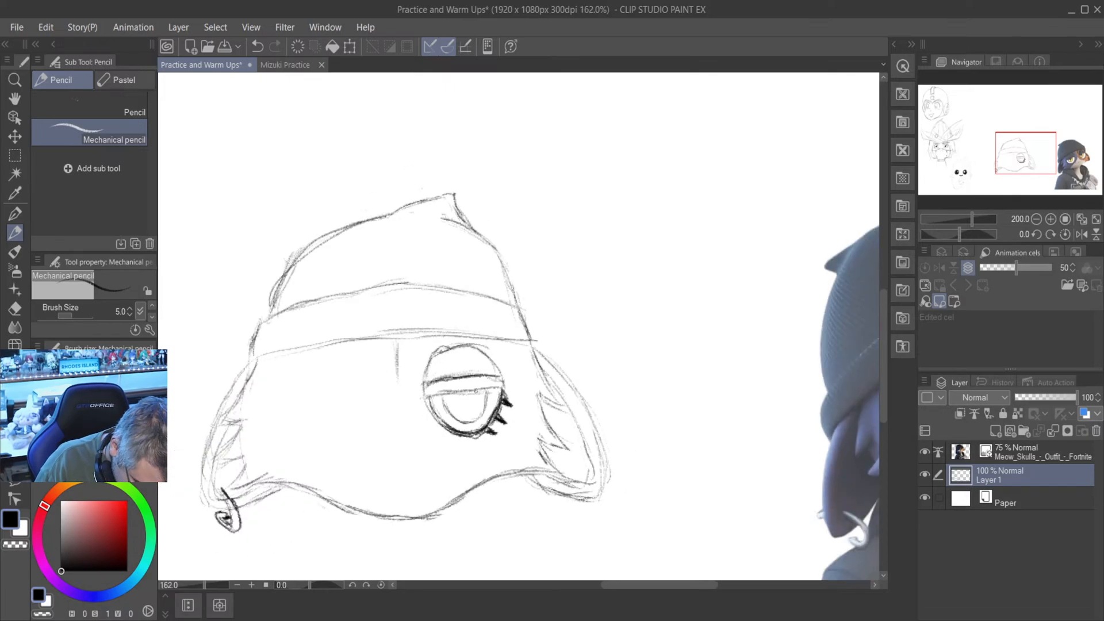
- Draw a solid dark round pupil in the iris just under the eyelid line, undoing the first pupil strokes
scroll(475, 393, "down", 1)
scroll(468, 395, "up", 3)
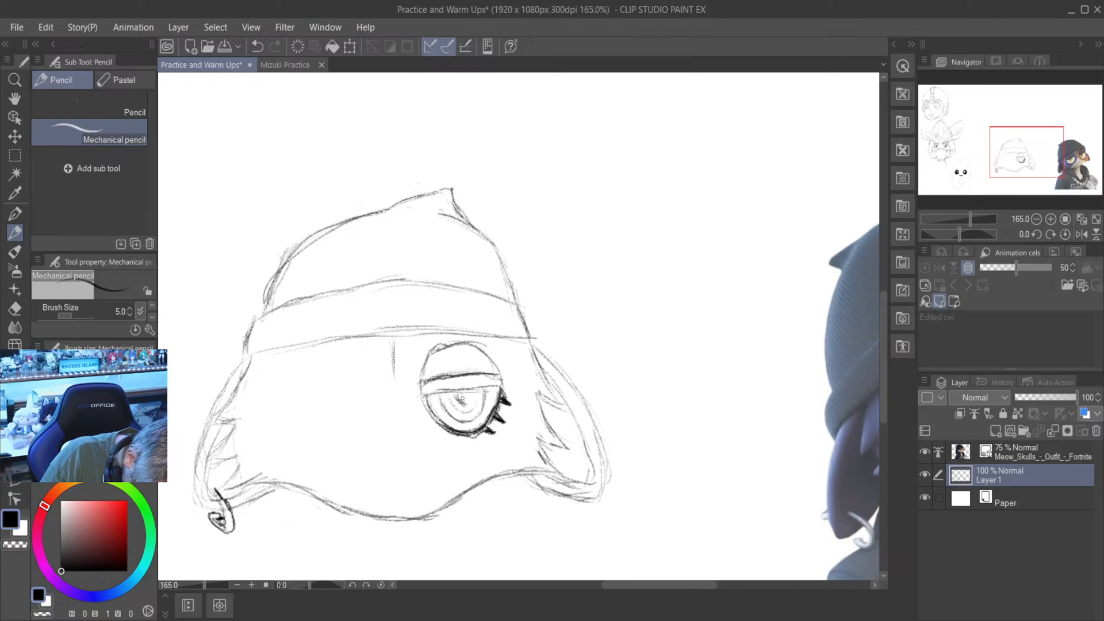
mouse_move(461, 398)
left_mouse_down()
mouse_move(474, 404)
mouse_move(475, 393)
left_mouse_up()
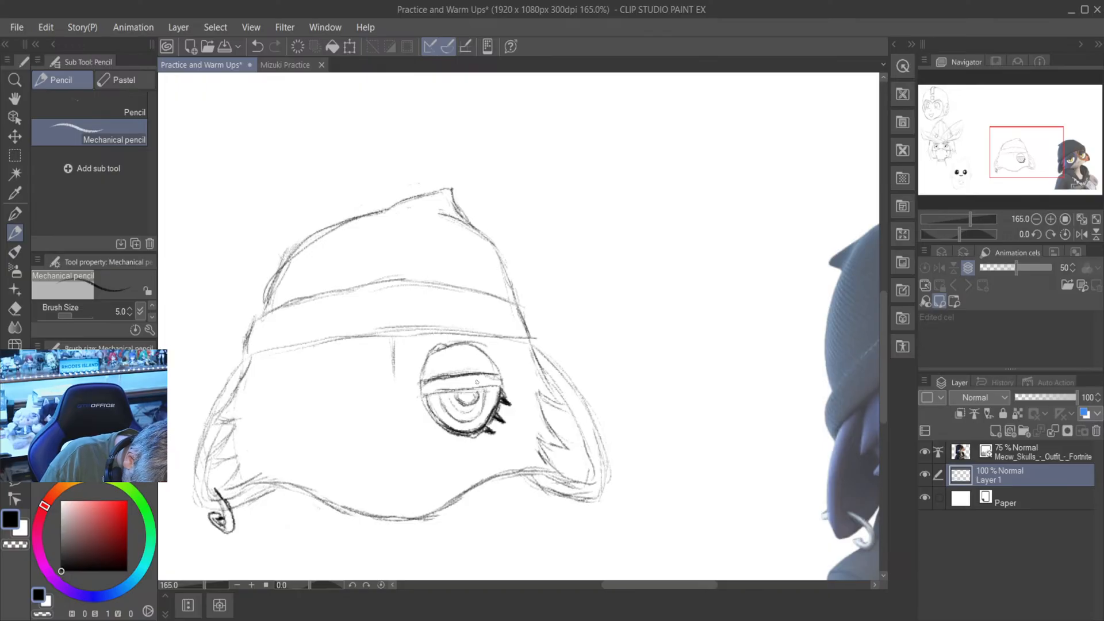
left_click(257, 47)
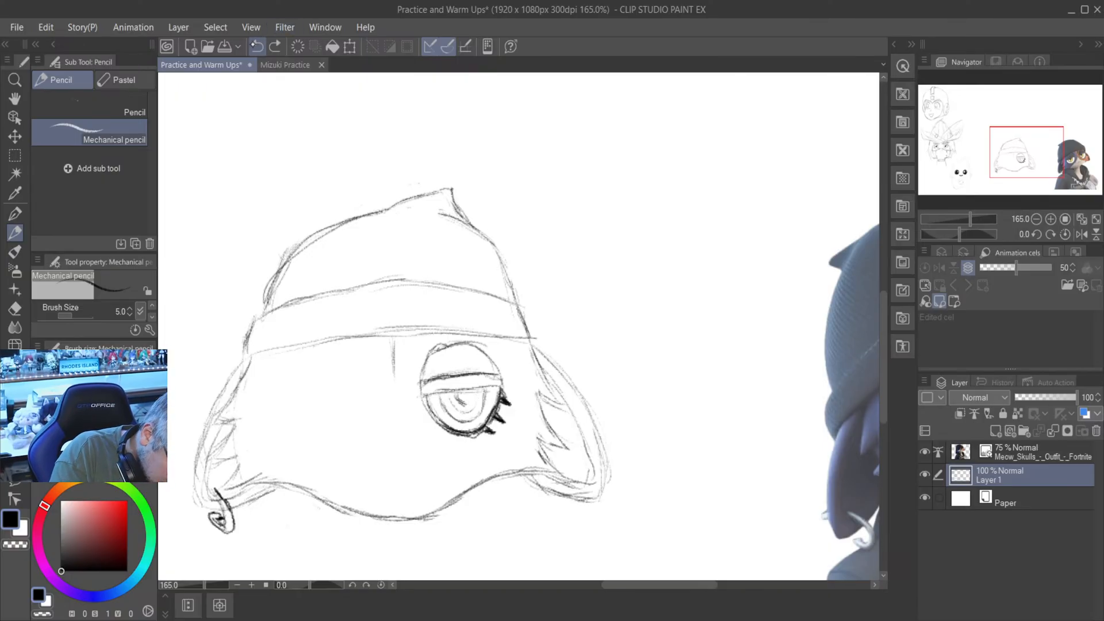
left_click(258, 47)
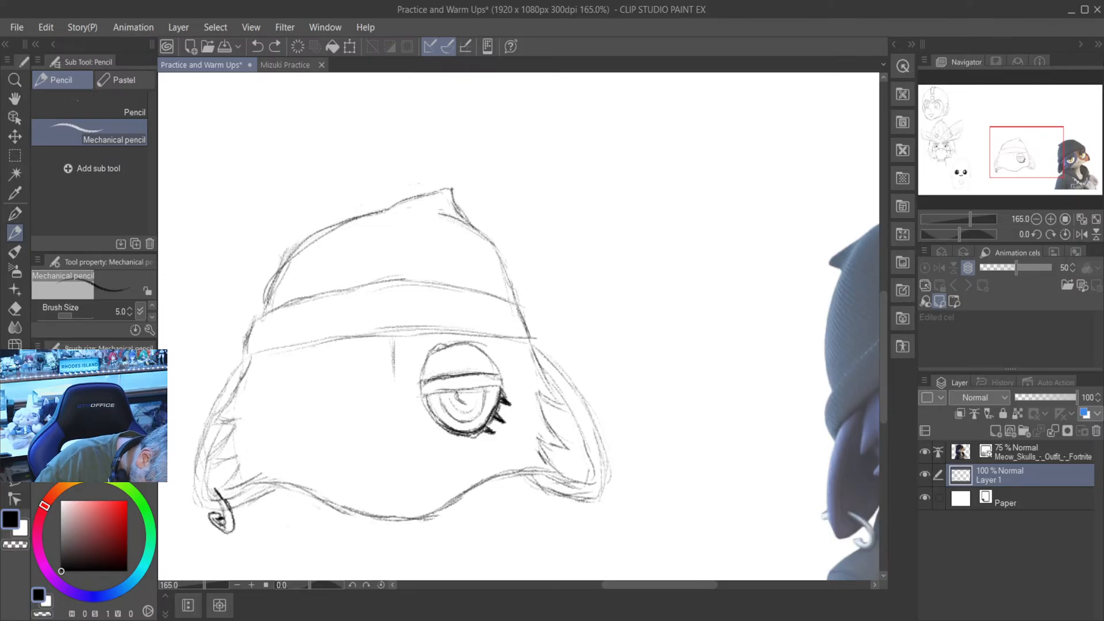
mouse_move(457, 393)
left_mouse_down()
mouse_move(463, 402)
mouse_move(475, 392)
left_mouse_up()
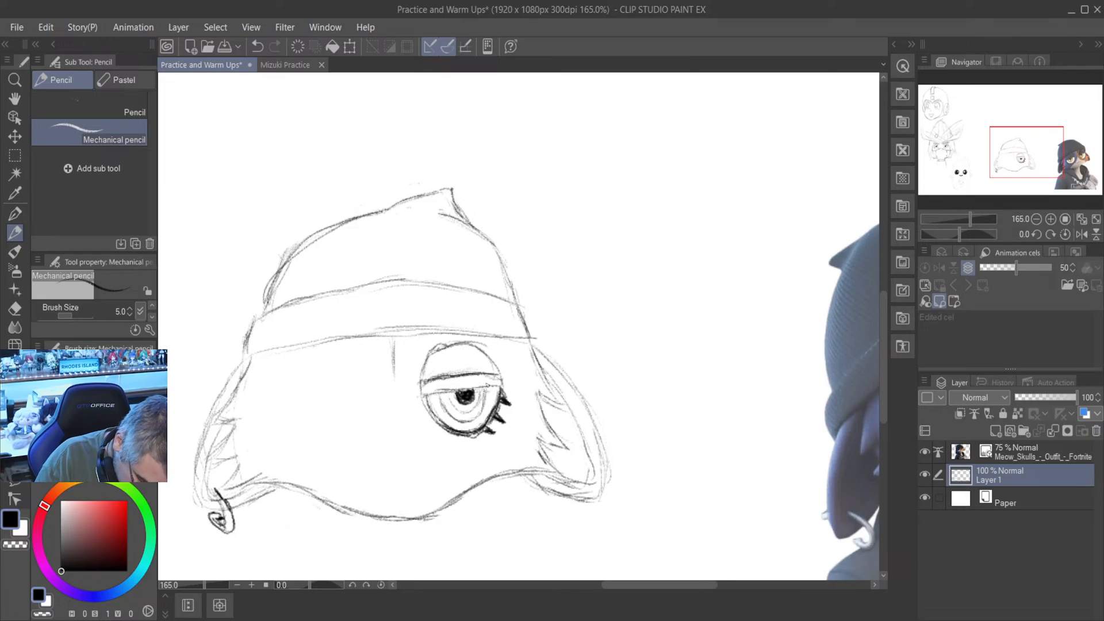
- Draw a small slanted highlight across the lower inner side of the iris with the Mechanical pencil
scroll(488, 386, "down", 8)
scroll(451, 406, "up", 9)
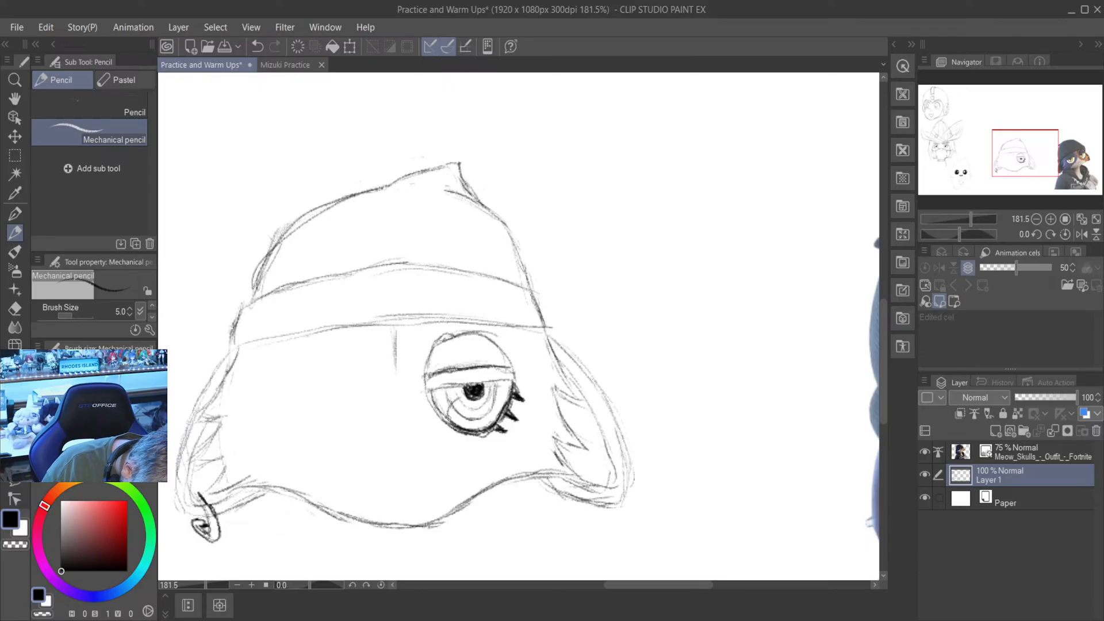
mouse_move(462, 402)
left_mouse_down()
mouse_move(448, 420)
mouse_move(453, 406)
left_mouse_up()
scroll(405, 540, "down", 3)
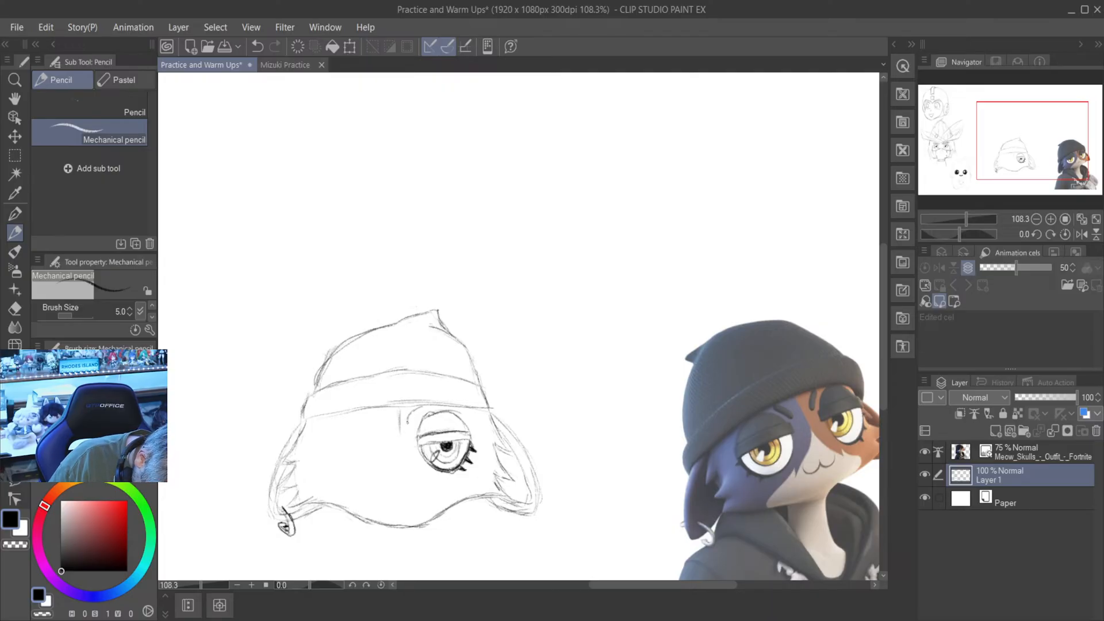
- Draw a short, thick, curved eyebrow above the eye's inner corner and clean up around it with the Hard eraser
left_click_drag(410, 418, 435, 411)
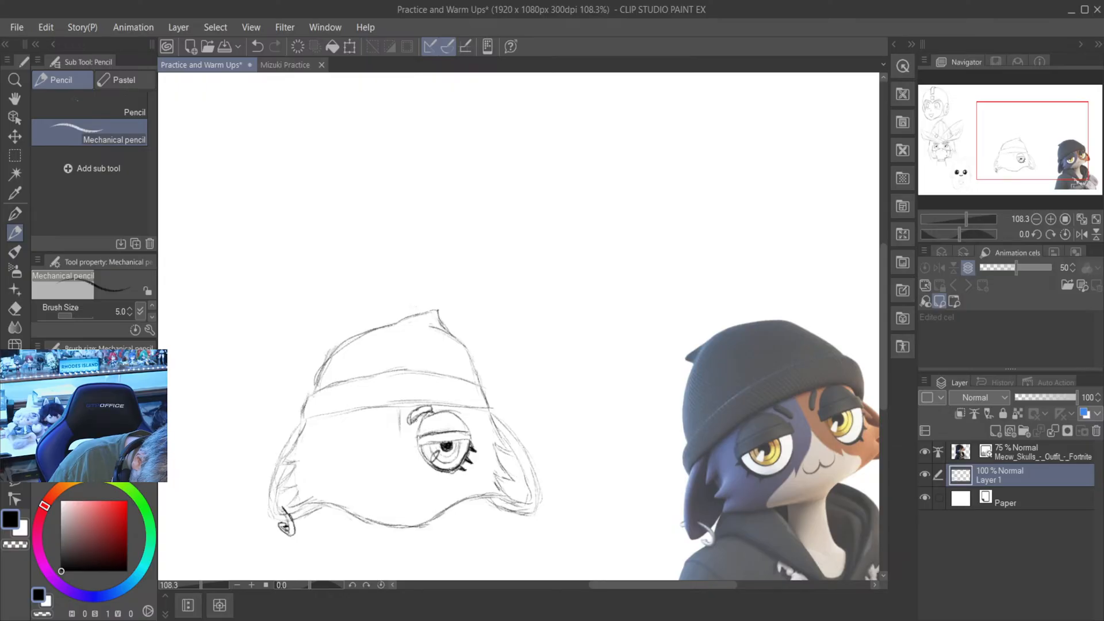
left_click_drag(416, 420, 424, 411)
key("e")
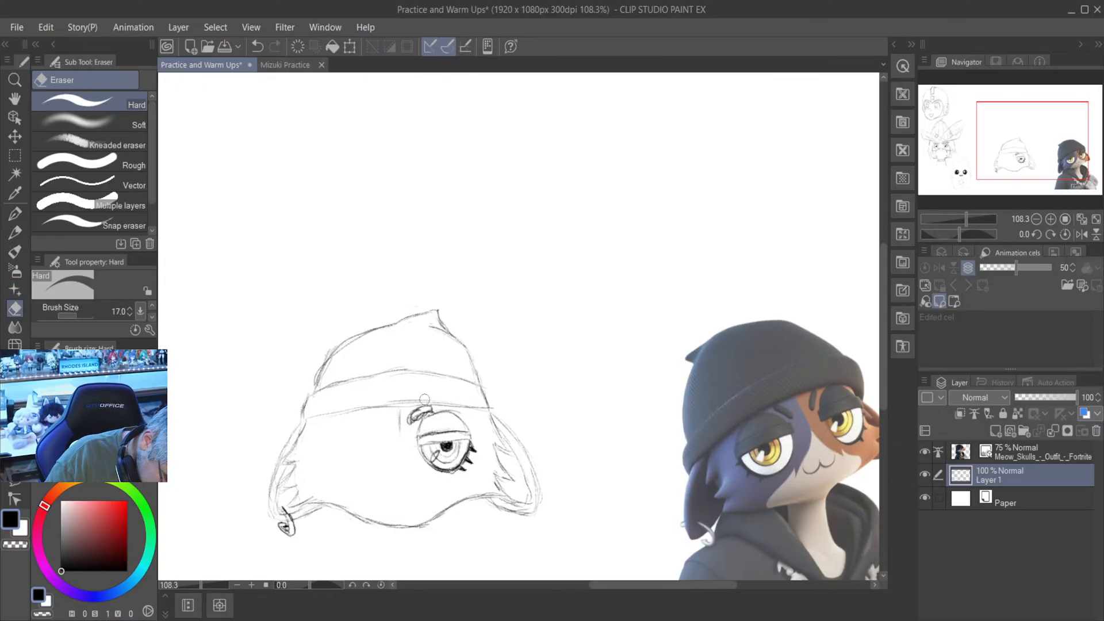
mouse_move(409, 418)
left_mouse_down()
mouse_move(425, 400)
mouse_move(437, 416)
mouse_move(400, 452)
mouse_move(382, 443)
mouse_move(378, 410)
left_mouse_up()
scroll(428, 409, "up", 2)
scroll(428, 384, "down", 2)
scroll(428, 391, "up", 3)
scroll(378, 410, "down", 4)
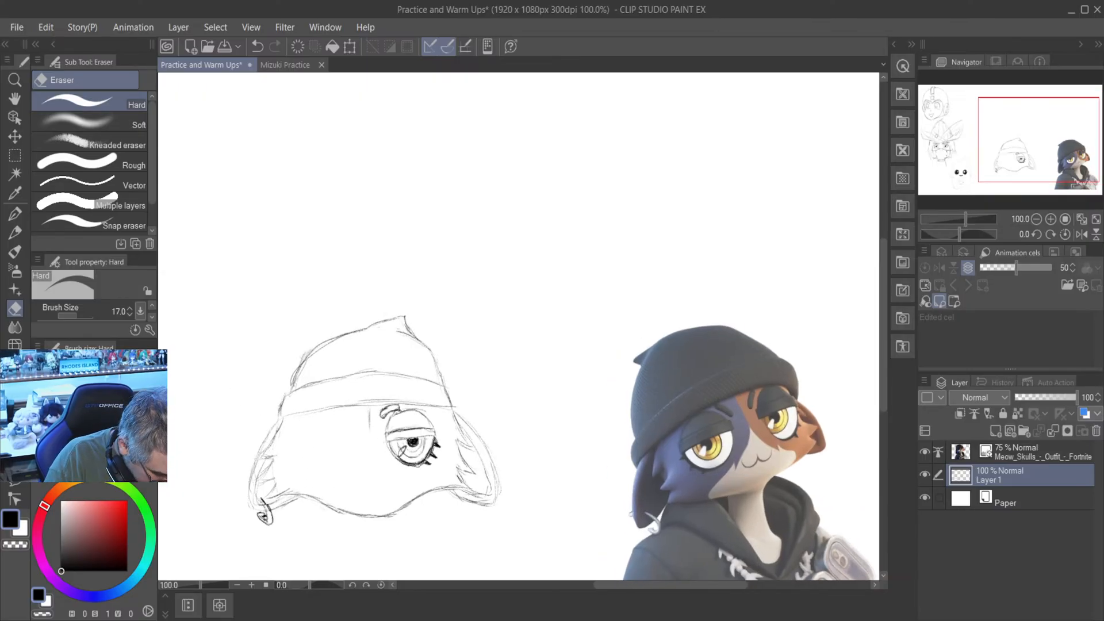
- Flip the canvas view horizontally and sketch the second half-lidded eye with the Mechanical pencil: two lid lines, an upper arc and a lower curve
left_click(14, 233)
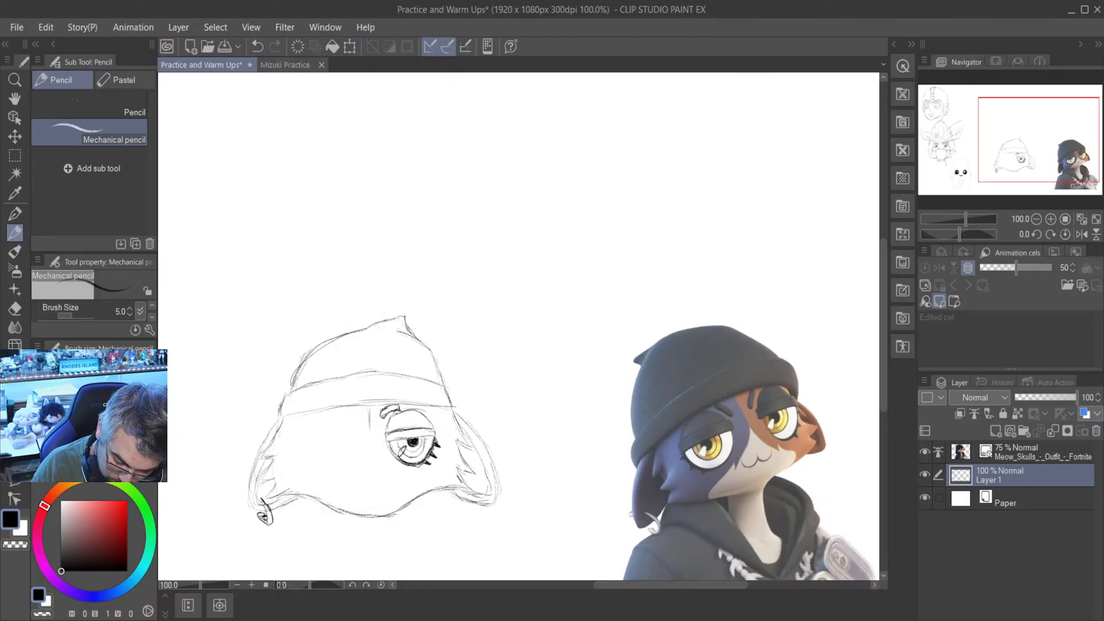
left_click(1082, 234)
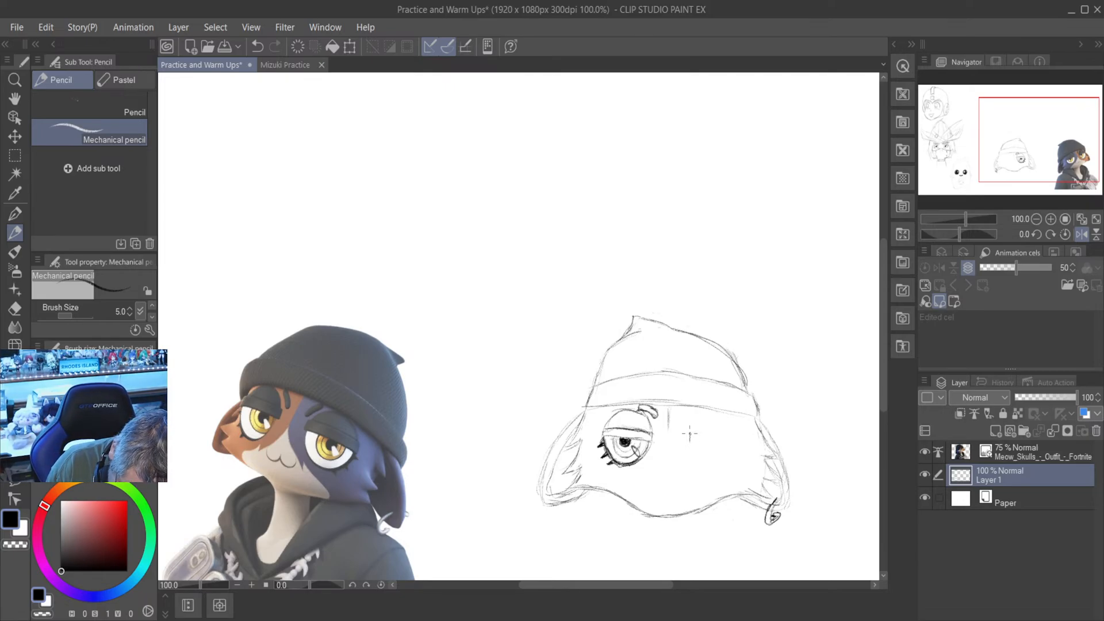
left_click_drag(610, 585, 650, 585)
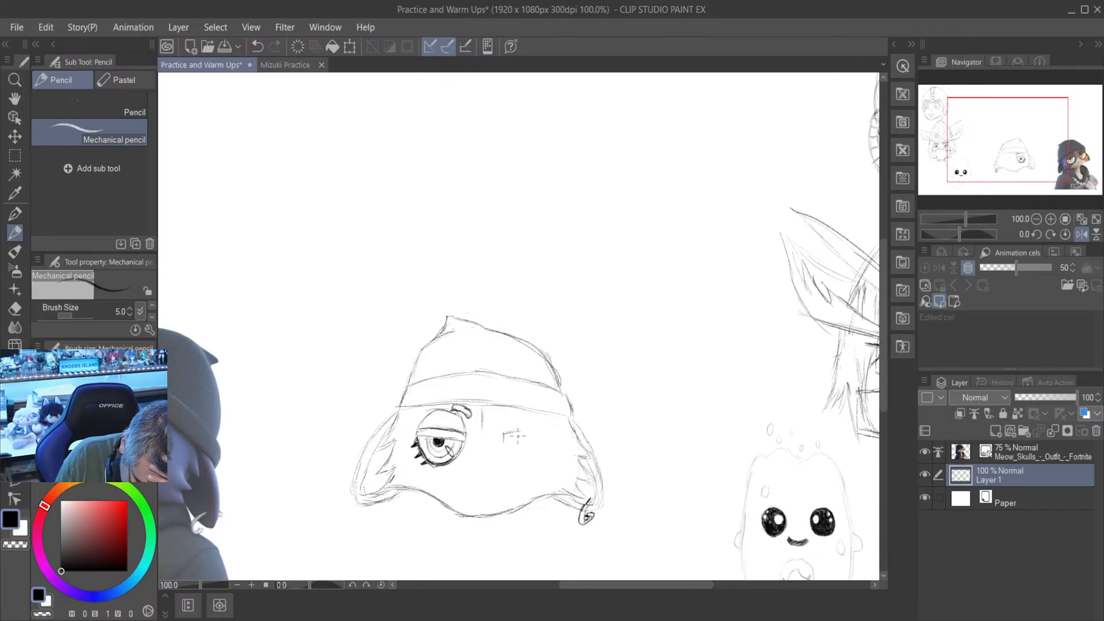
left_click_drag(510, 432, 545, 438)
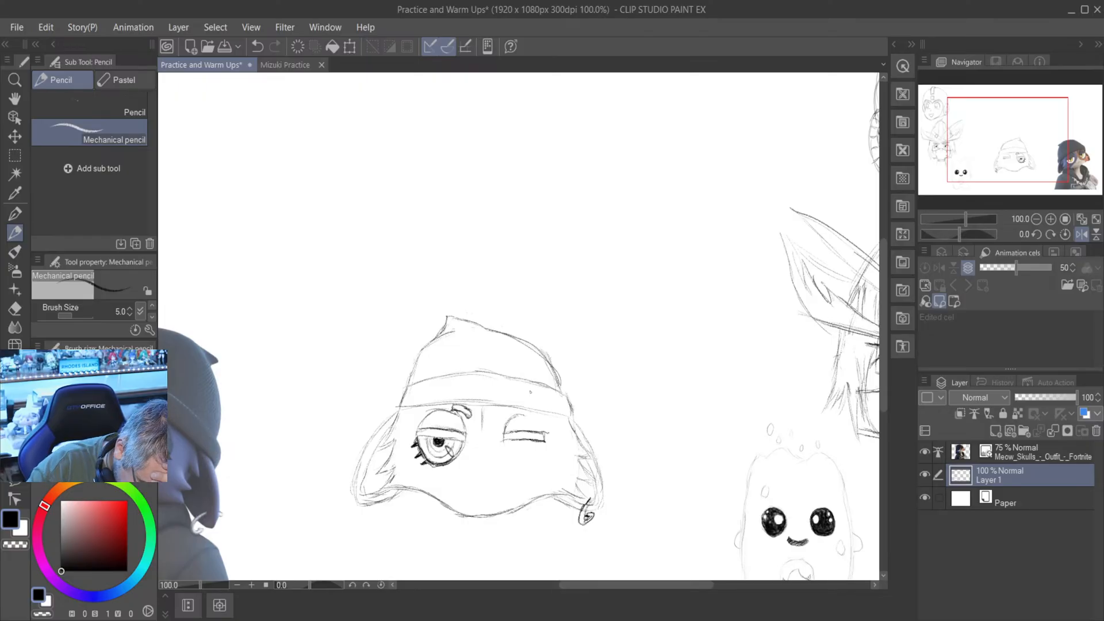
left_click_drag(516, 413, 545, 430)
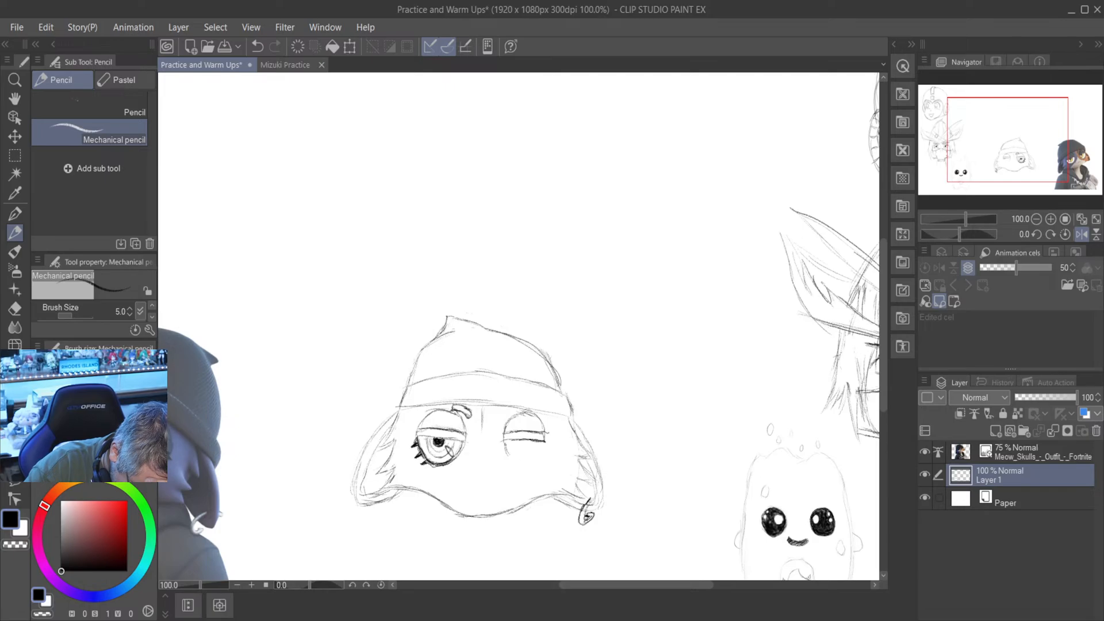
left_click_drag(505, 442, 526, 463)
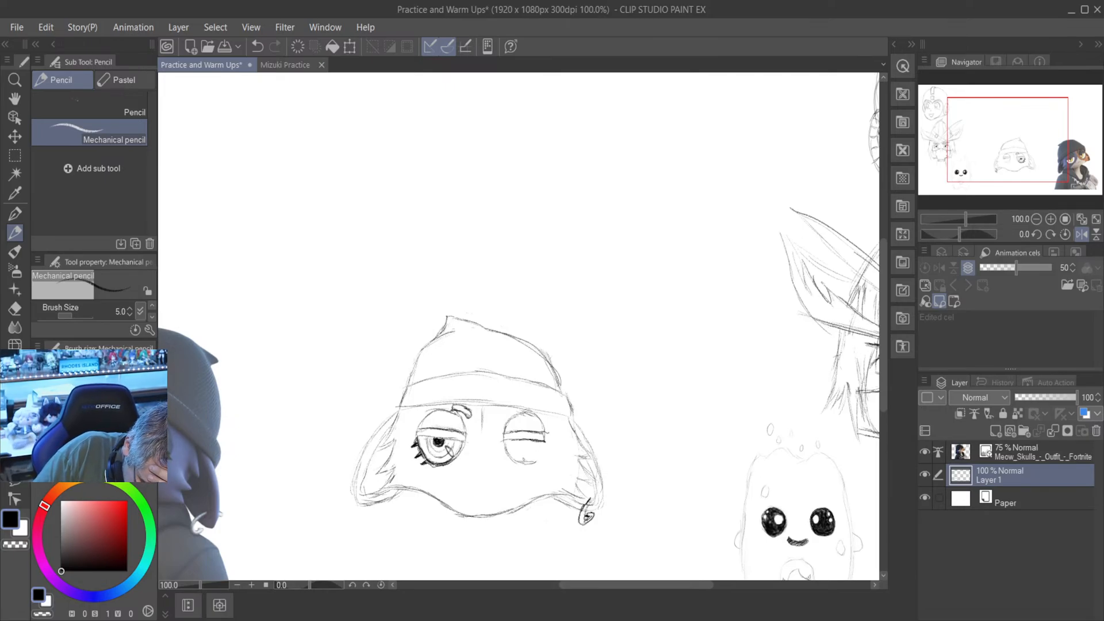
left_click_drag(524, 463, 542, 456)
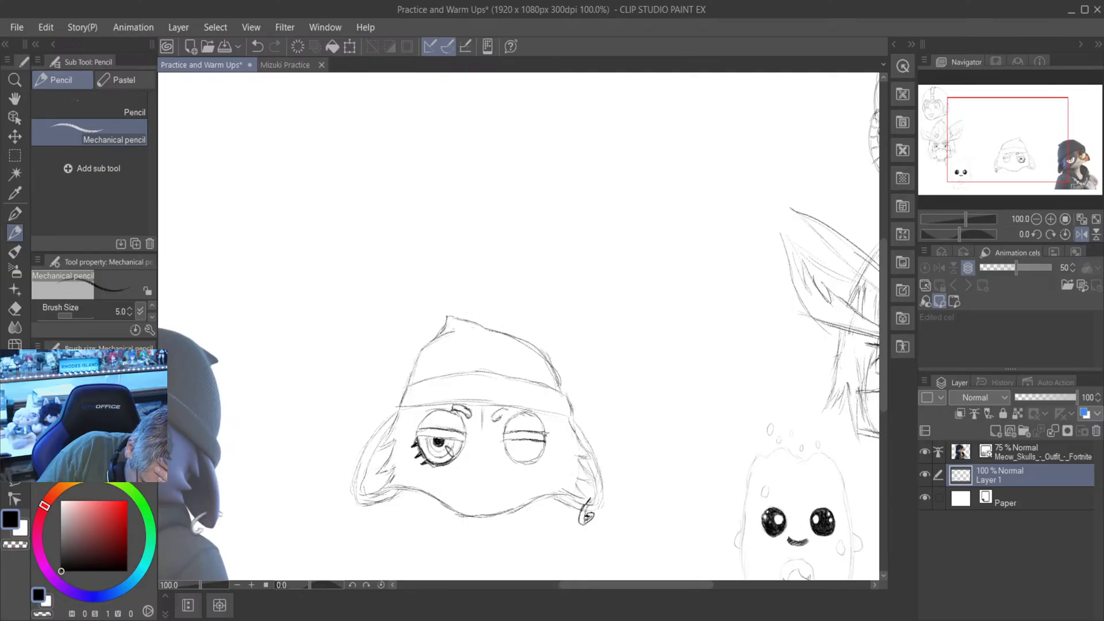
- Draw a matching short eyebrow at the second eye's inner corner and fill in its iris, dark pupil and slanted highlight
mouse_move(507, 412)
left_mouse_down()
mouse_move(498, 422)
mouse_move(511, 409)
left_mouse_up()
left_click_drag(503, 418, 510, 410)
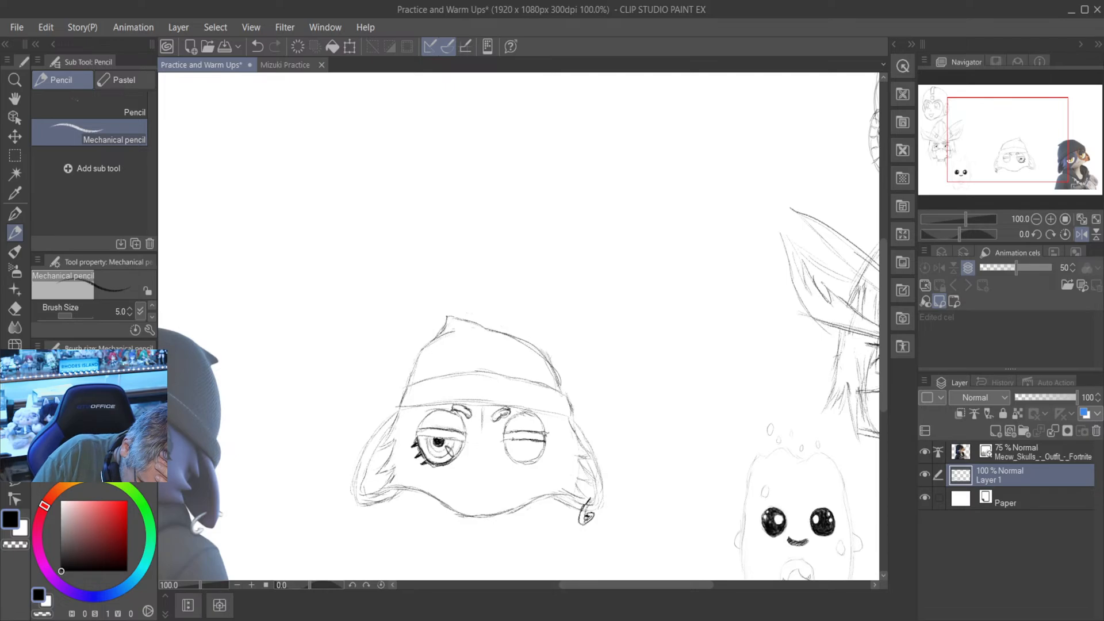
left_click_drag(512, 441, 530, 453)
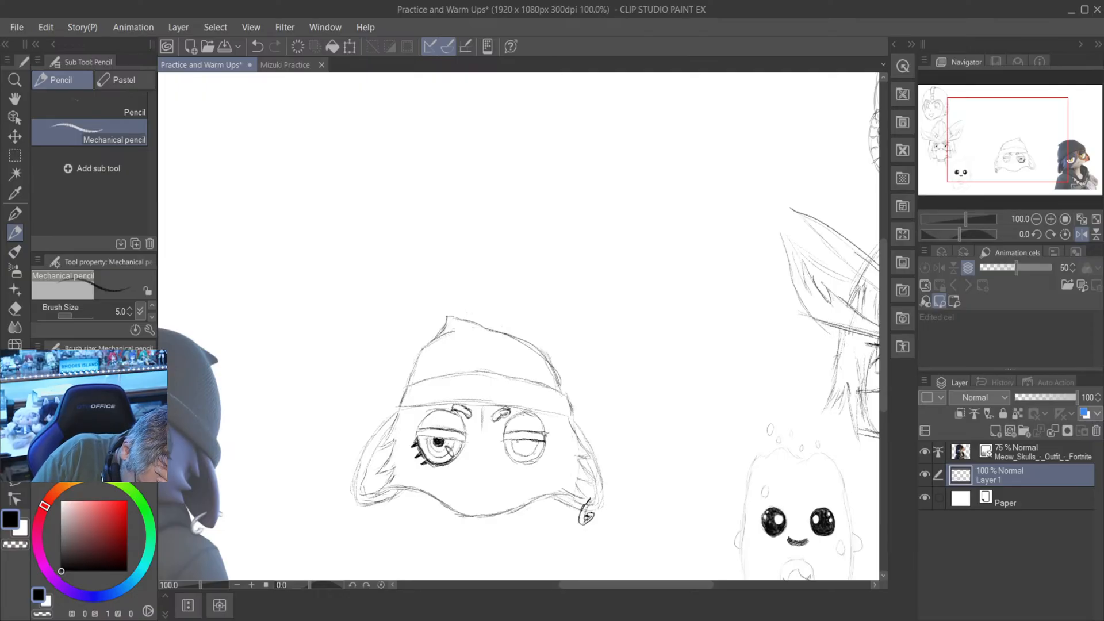
left_click_drag(517, 442, 519, 451)
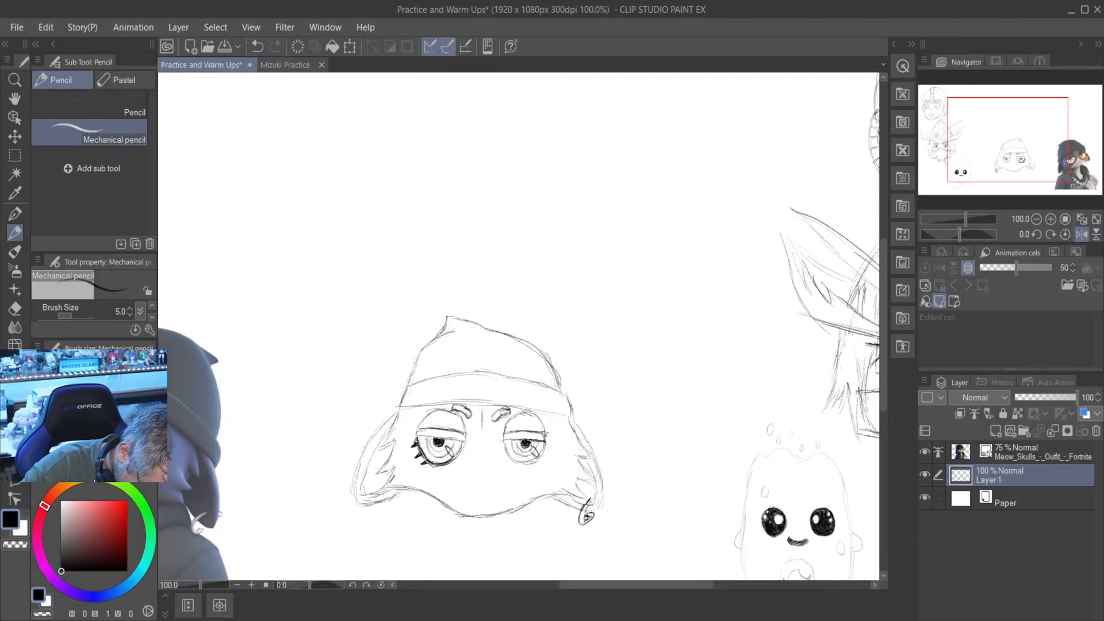
left_click_drag(531, 447, 536, 455)
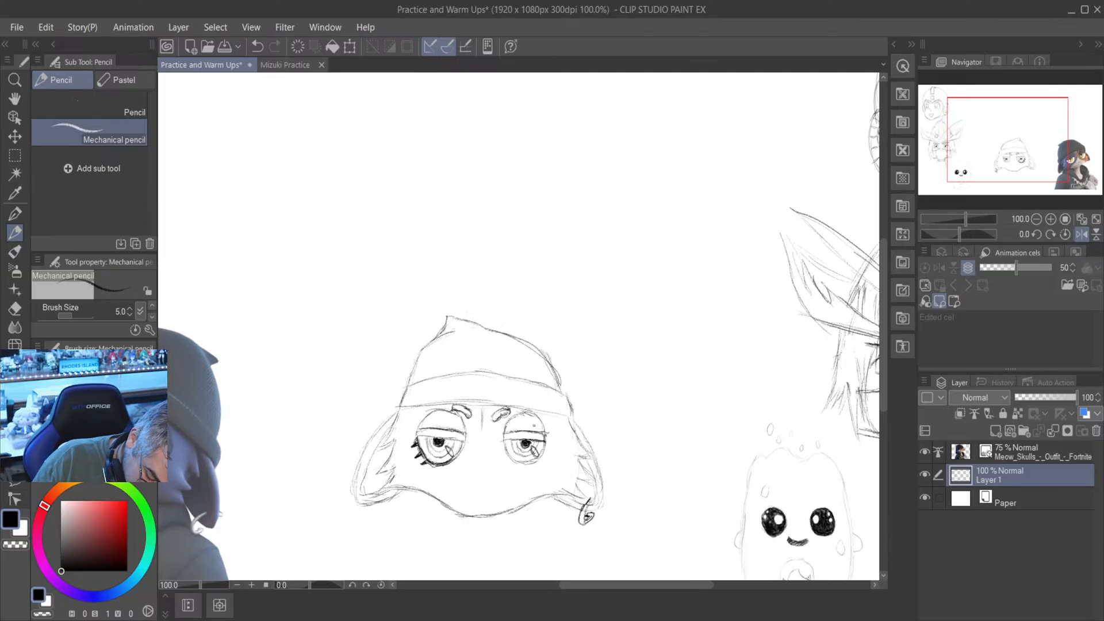
- Return the canvas view to its unflipped orientation, then darken the second eye's lower outline and add short lashes on its outer edge
left_click(1081, 234)
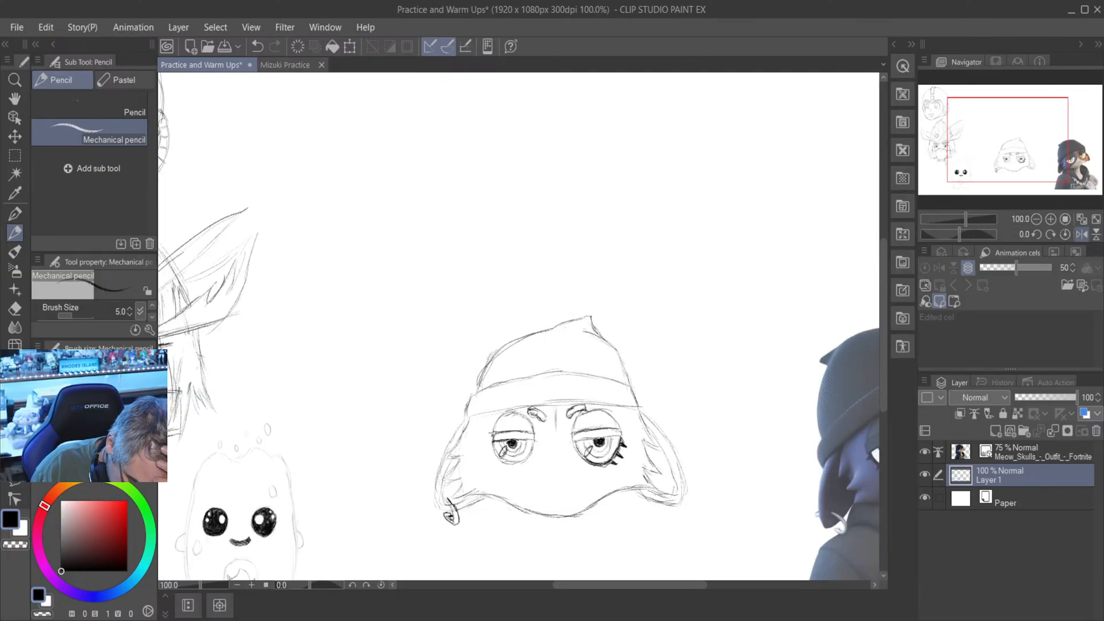
left_click_drag(649, 584, 629, 584)
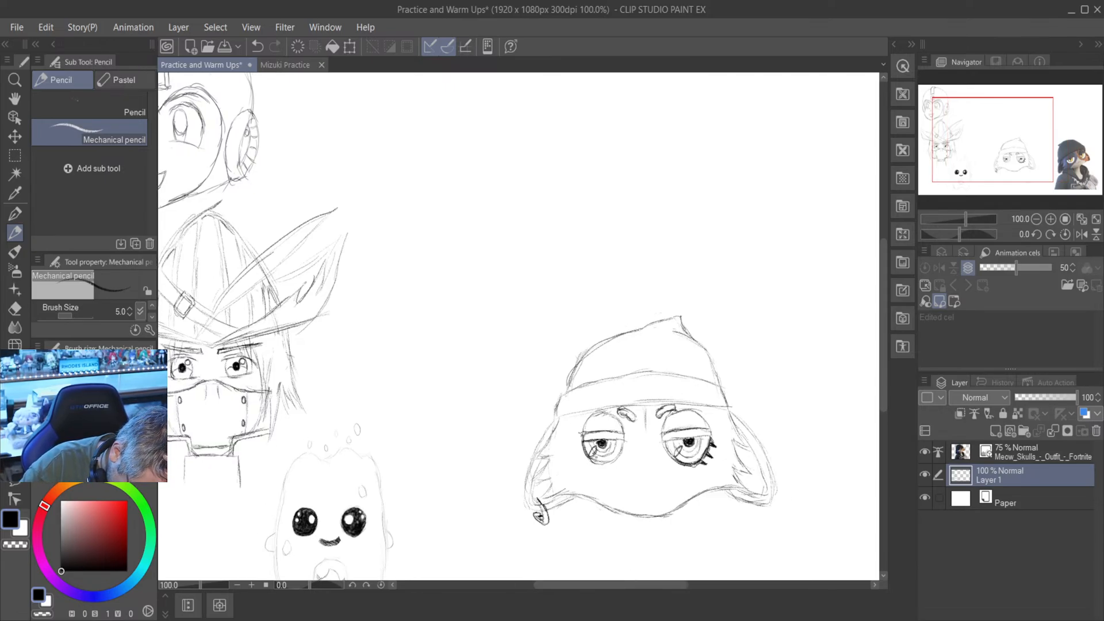
left_click_drag(594, 460, 607, 462)
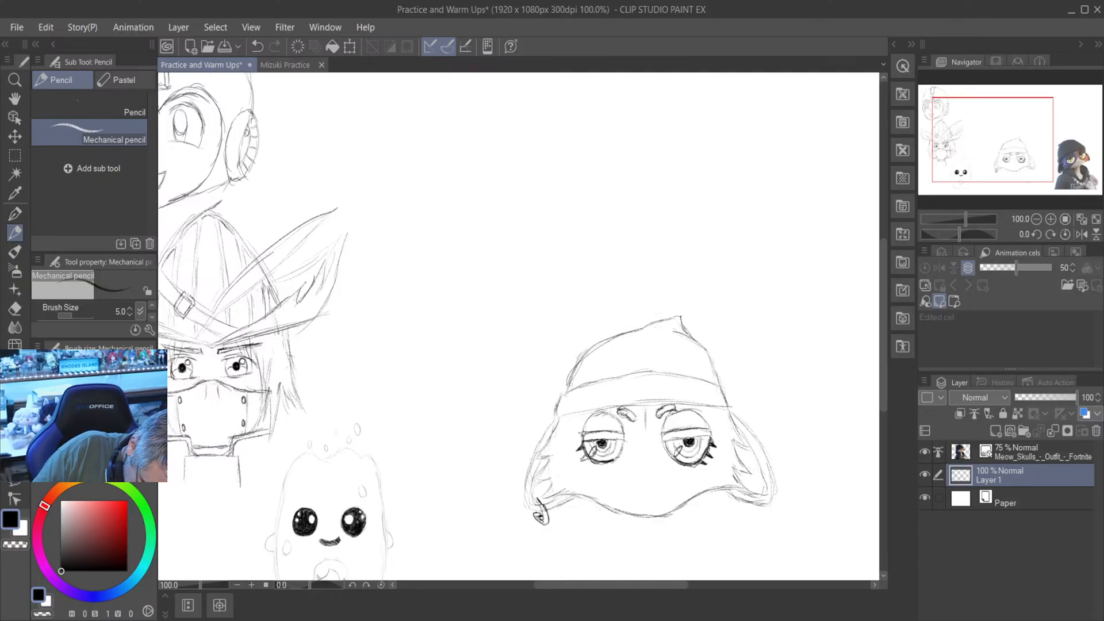
left_click_drag(589, 457, 579, 463)
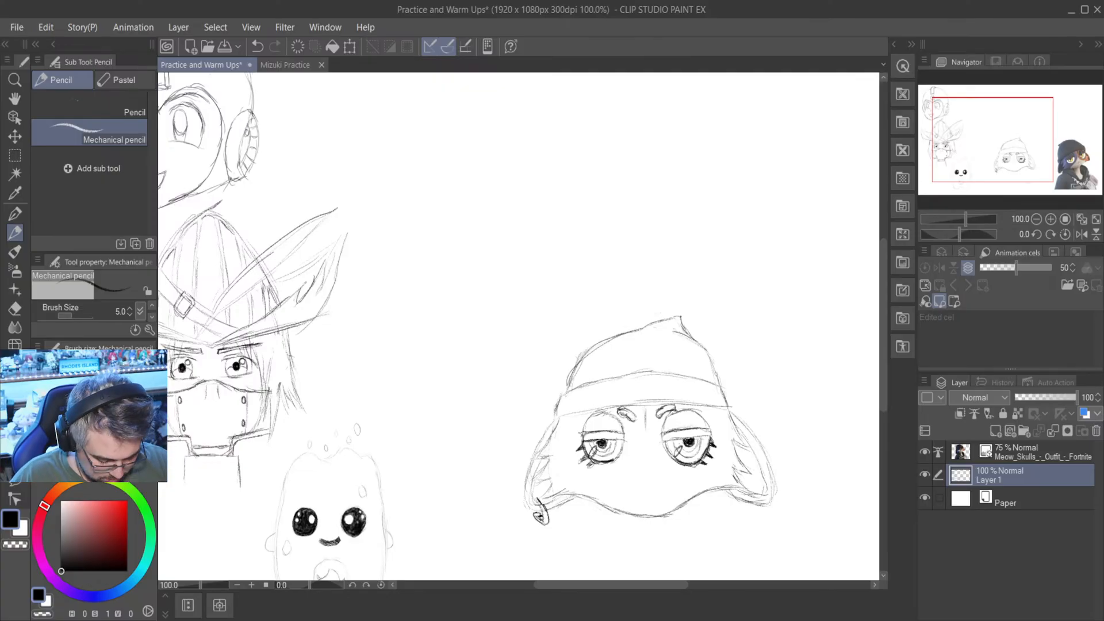
- Sketch light curves running down from between the eyes and flaring outward as the muzzle's fur marking
left_click_drag(637, 587, 699, 587)
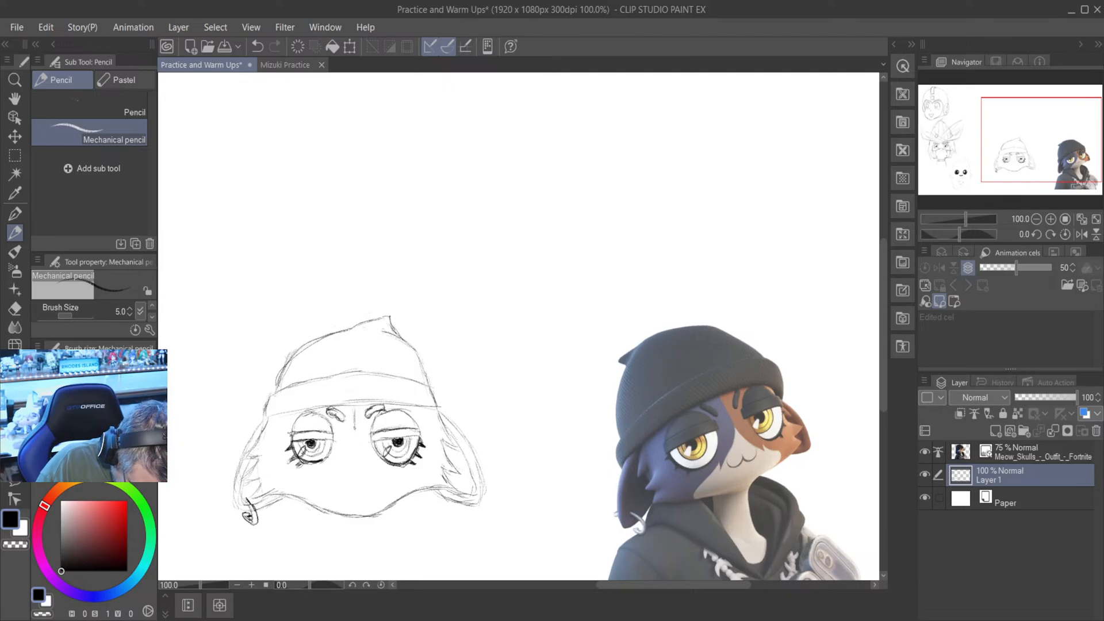
left_click_drag(347, 440, 345, 460)
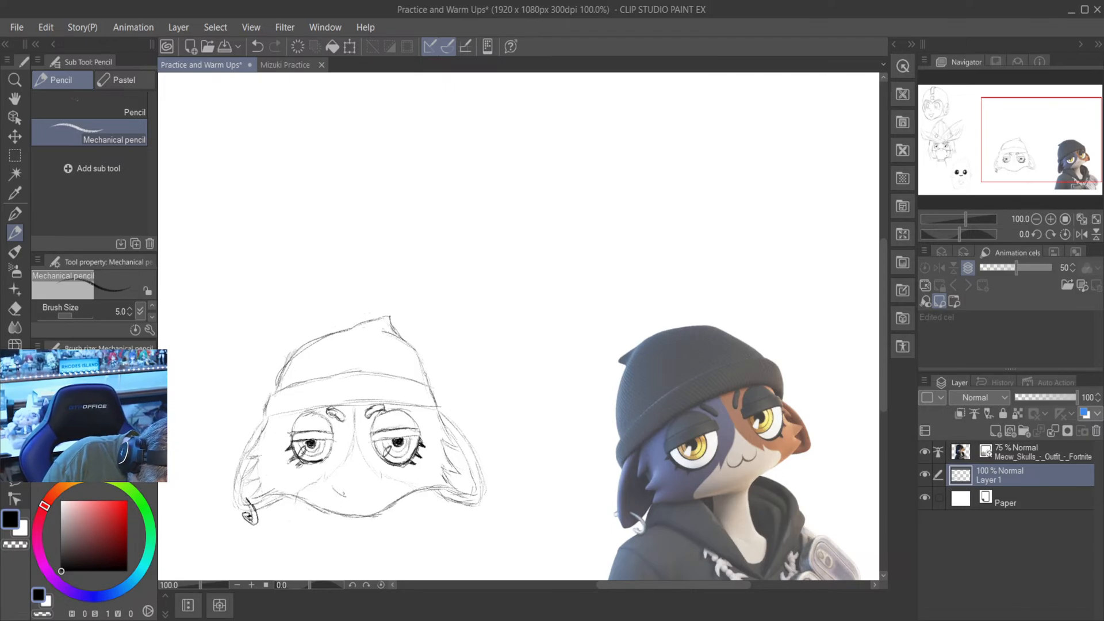
- Draw a W-shaped cat mouth in the middle of the muzzle, undoing the first stroke, and remove the stray mark below the head
left_click_drag(335, 489, 355, 493)
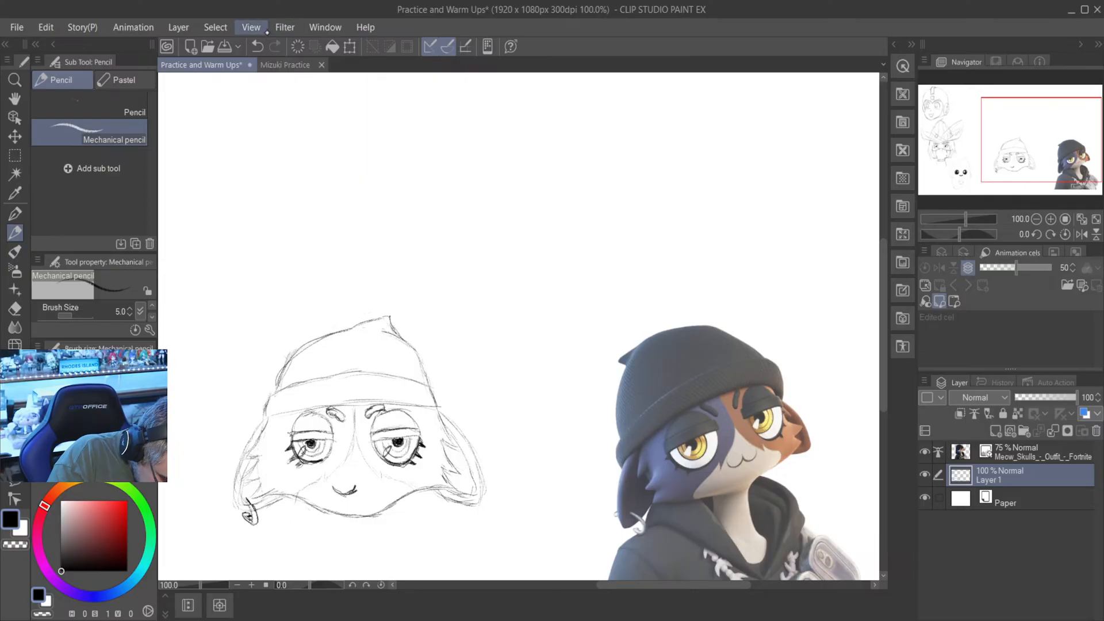
left_click(257, 46)
scroll(348, 496, "up", 5)
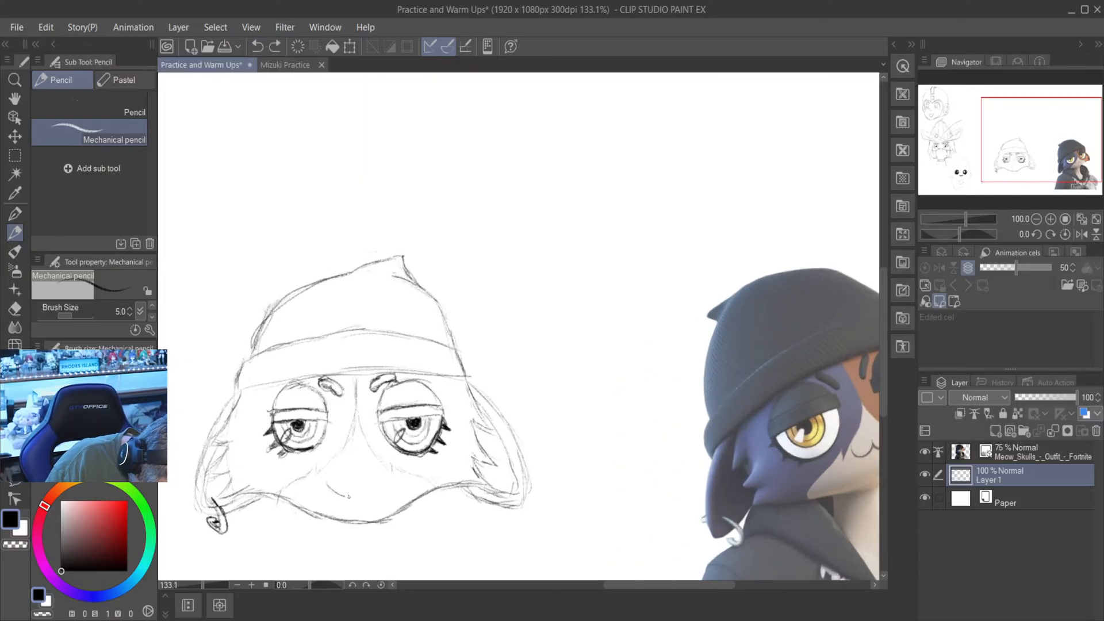
left_click_drag(337, 492, 362, 482)
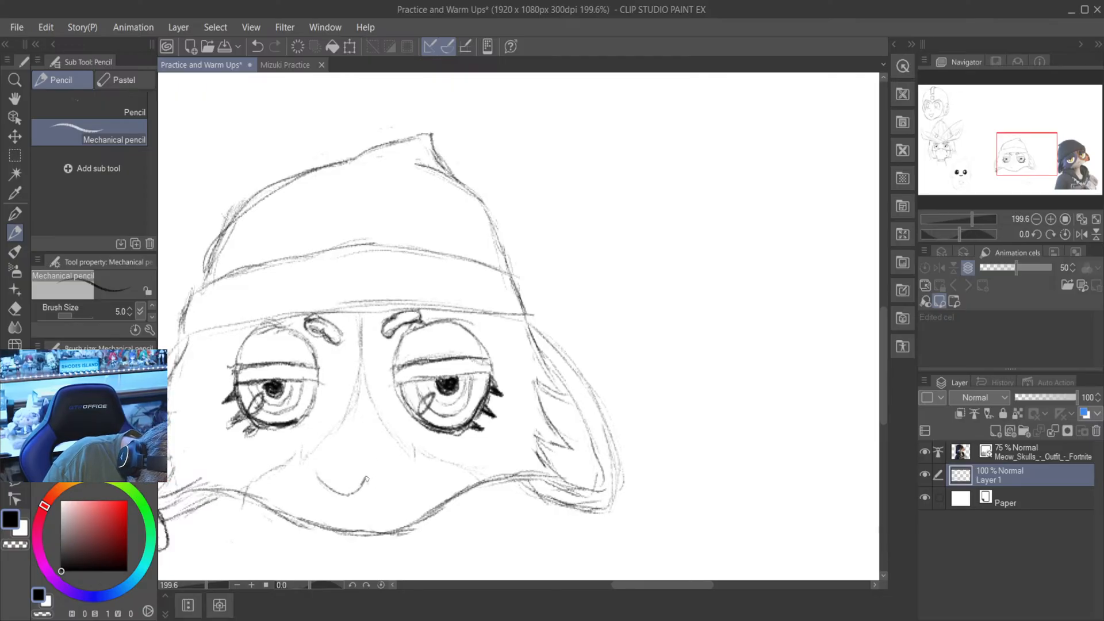
mouse_move(367, 480)
left_mouse_down()
mouse_move(389, 492)
mouse_move(411, 473)
mouse_move(384, 493)
mouse_move(398, 489)
mouse_move(368, 479)
mouse_move(339, 493)
mouse_move(320, 475)
left_mouse_up()
scroll(327, 475, "down", 5)
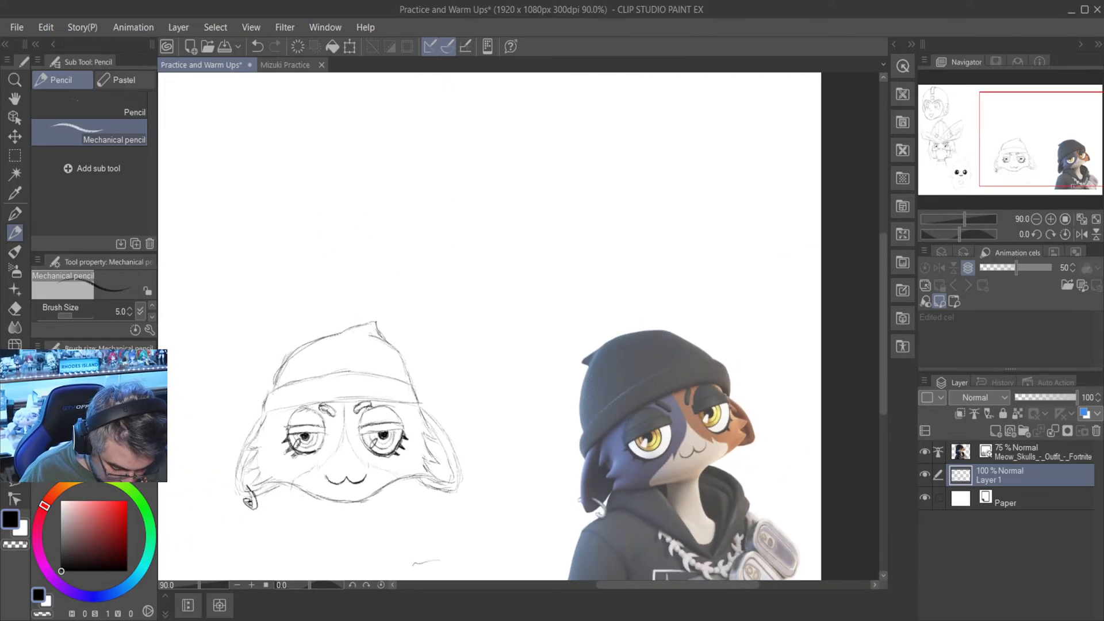
key("e")
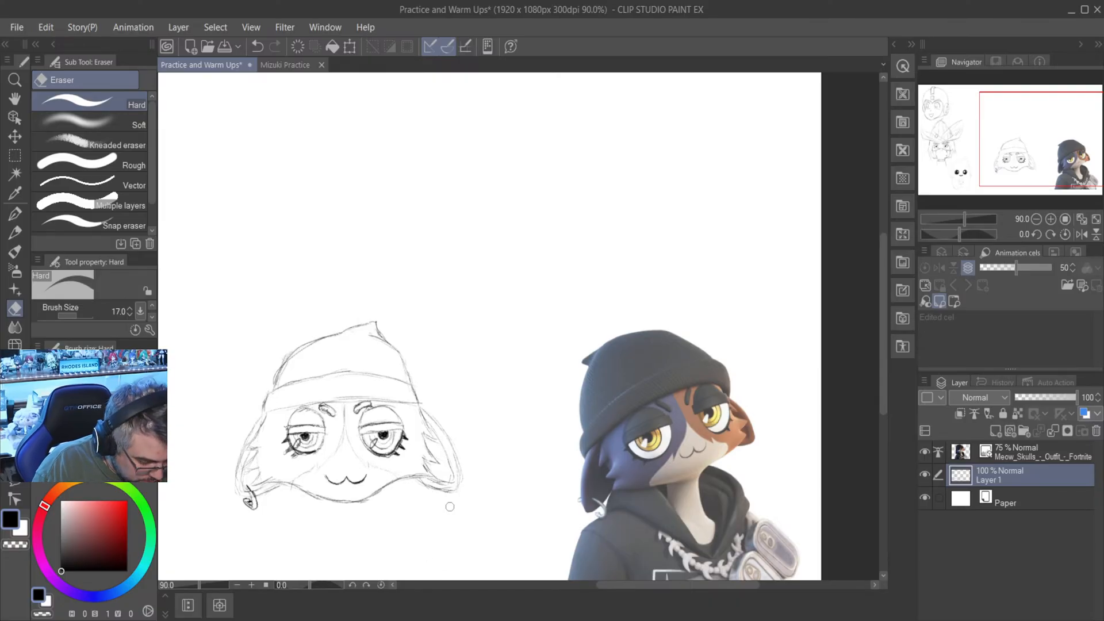
- On the Mizuki Practice canvas, pencil a four-lobed emblem on the front of the beret and add inner outlines to its lobes
left_click(284, 65)
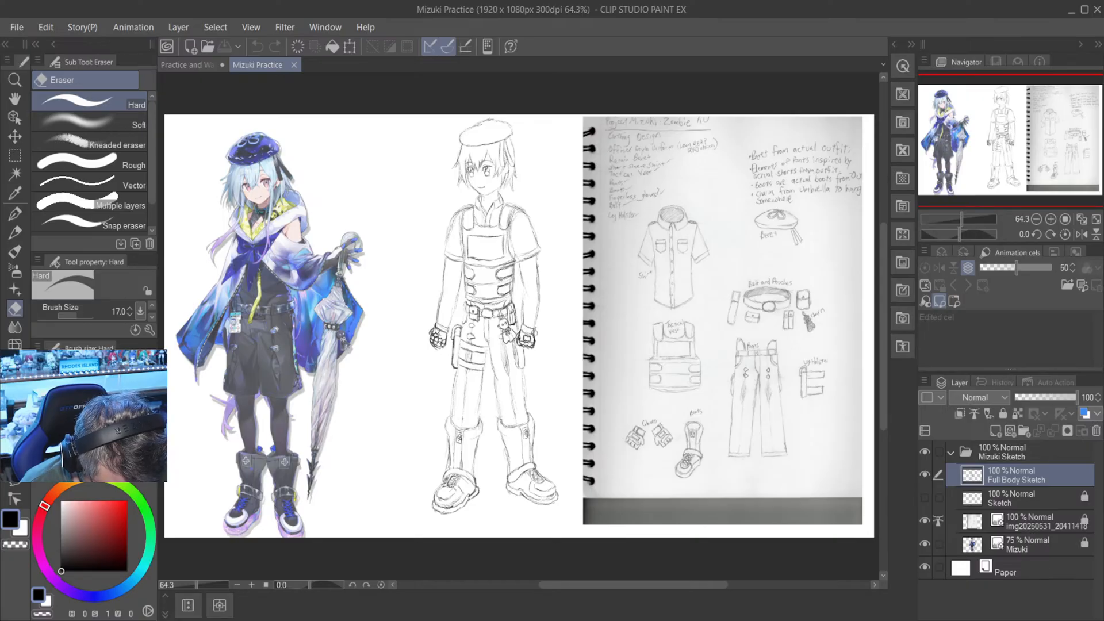
scroll(503, 332, "up", 1)
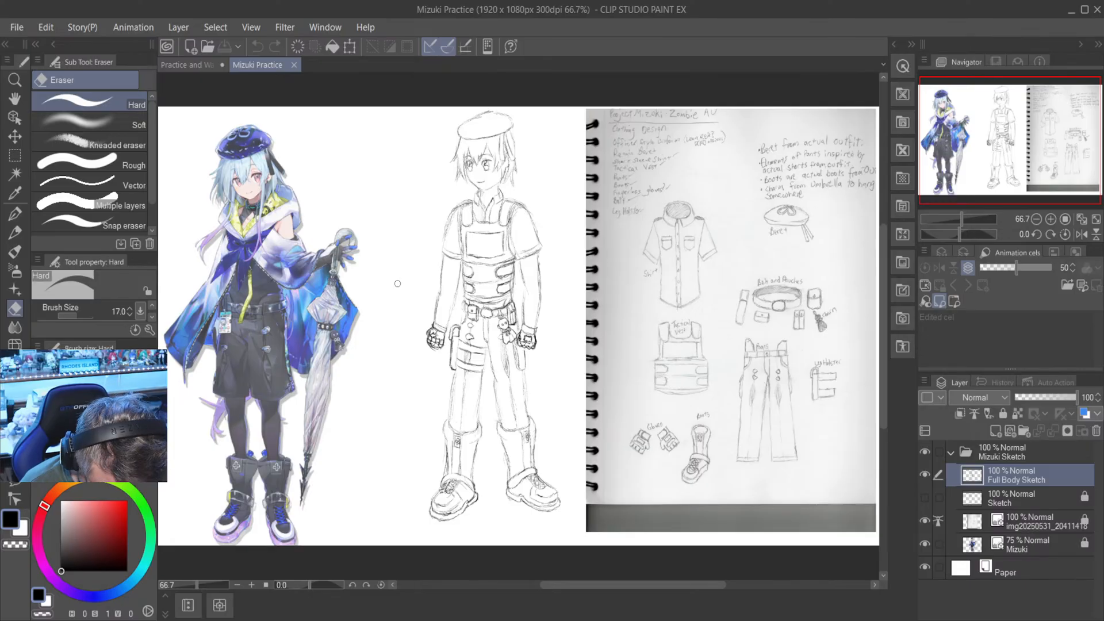
scroll(397, 283, "up", 2)
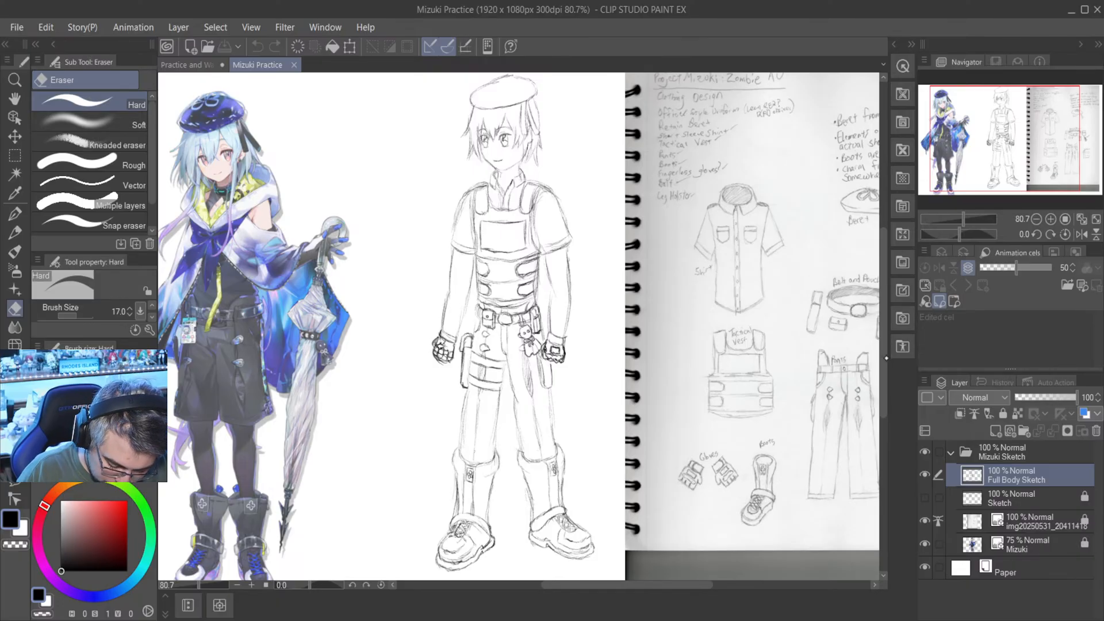
left_click_drag(885, 345, 889, 312)
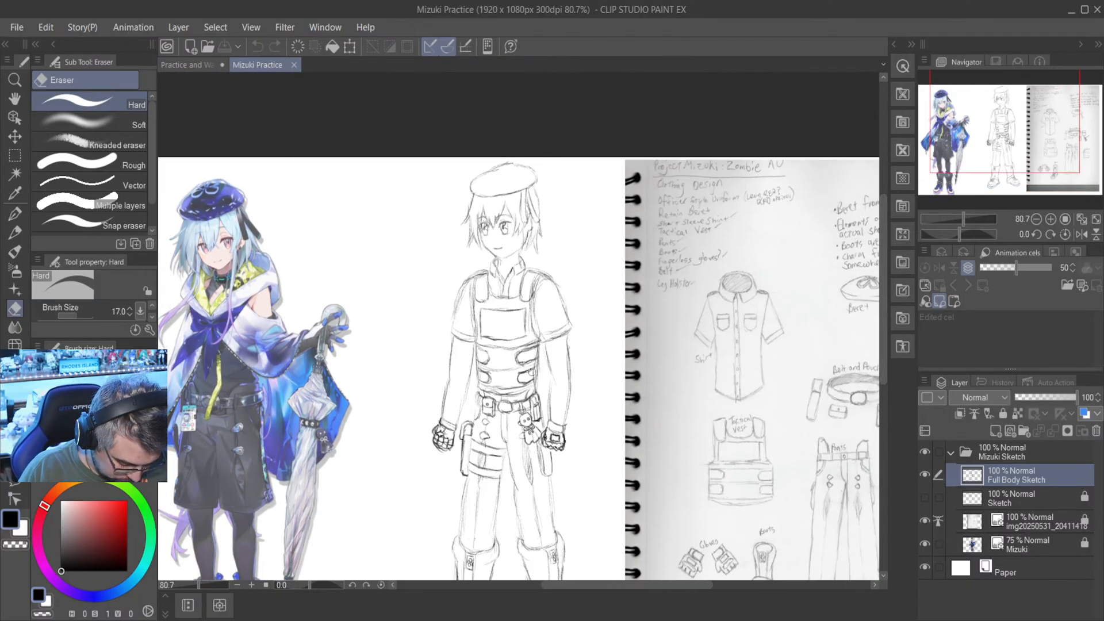
mouse_move(591, 585)
left_mouse_down()
mouse_move(608, 585)
mouse_move(596, 588)
left_mouse_up()
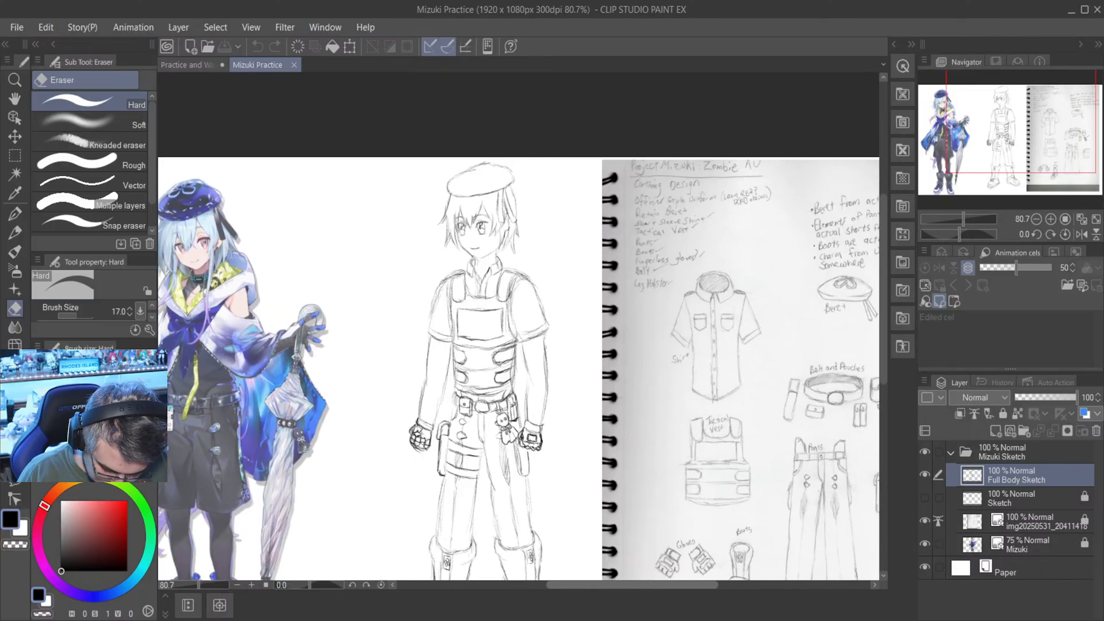
scroll(485, 152, "up", 2)
scroll(485, 152, "up", 4)
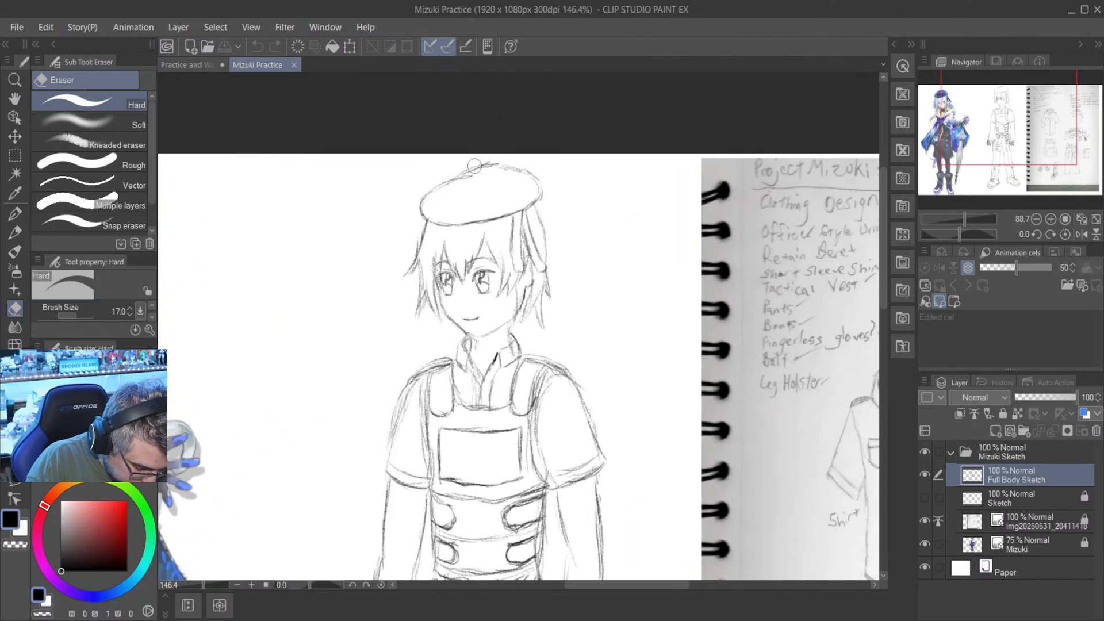
left_click(15, 233)
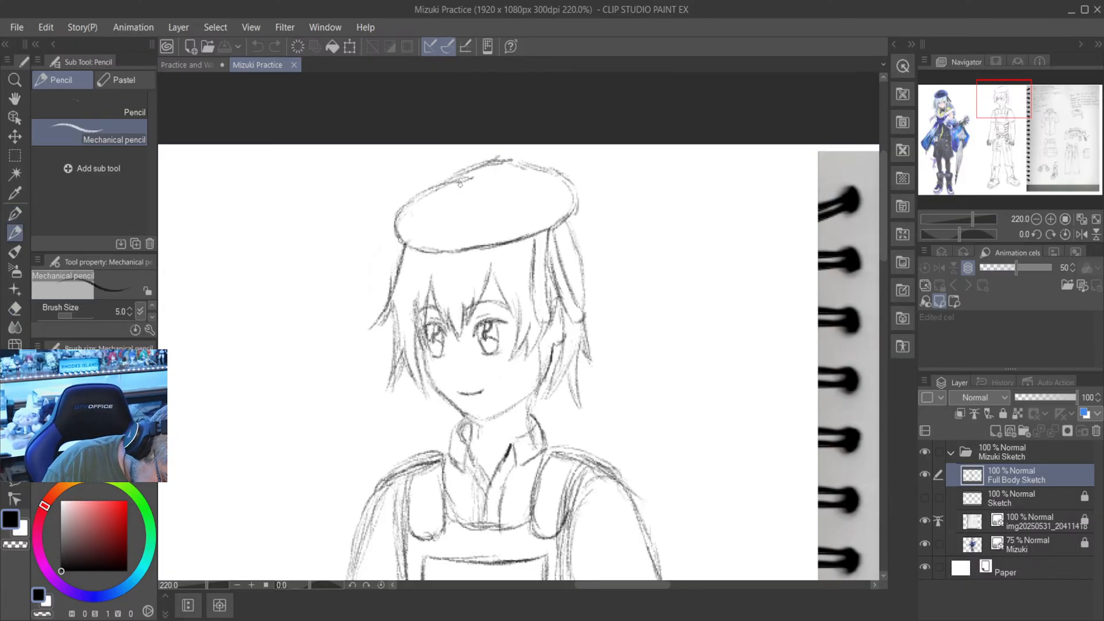
mouse_move(458, 186)
left_mouse_down()
mouse_move(453, 207)
mouse_move(480, 195)
mouse_move(480, 182)
mouse_move(487, 211)
mouse_move(501, 188)
mouse_move(498, 208)
left_mouse_up()
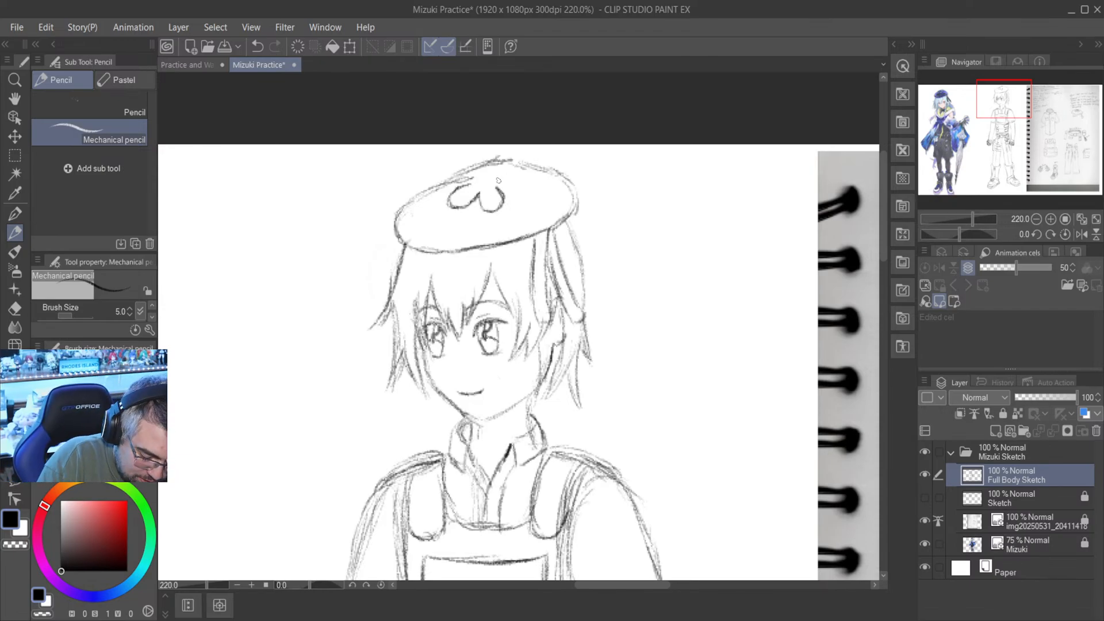
mouse_move(503, 185)
left_mouse_down()
mouse_move(521, 178)
mouse_move(489, 179)
left_mouse_up()
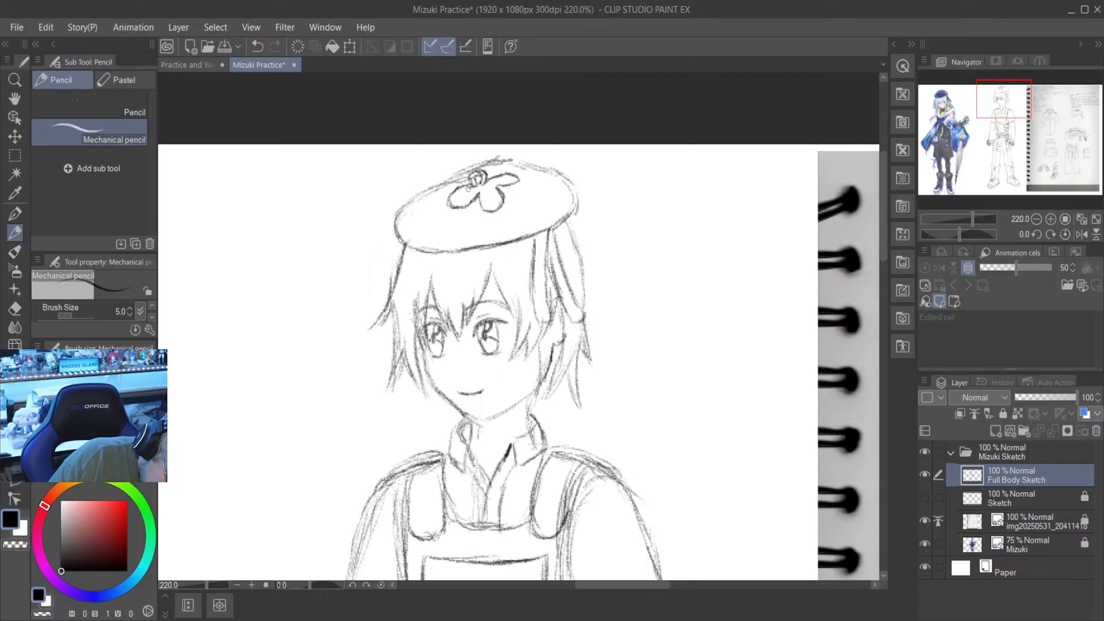
mouse_move(466, 188)
left_mouse_down()
mouse_move(459, 203)
mouse_move(480, 186)
mouse_move(464, 199)
left_mouse_up()
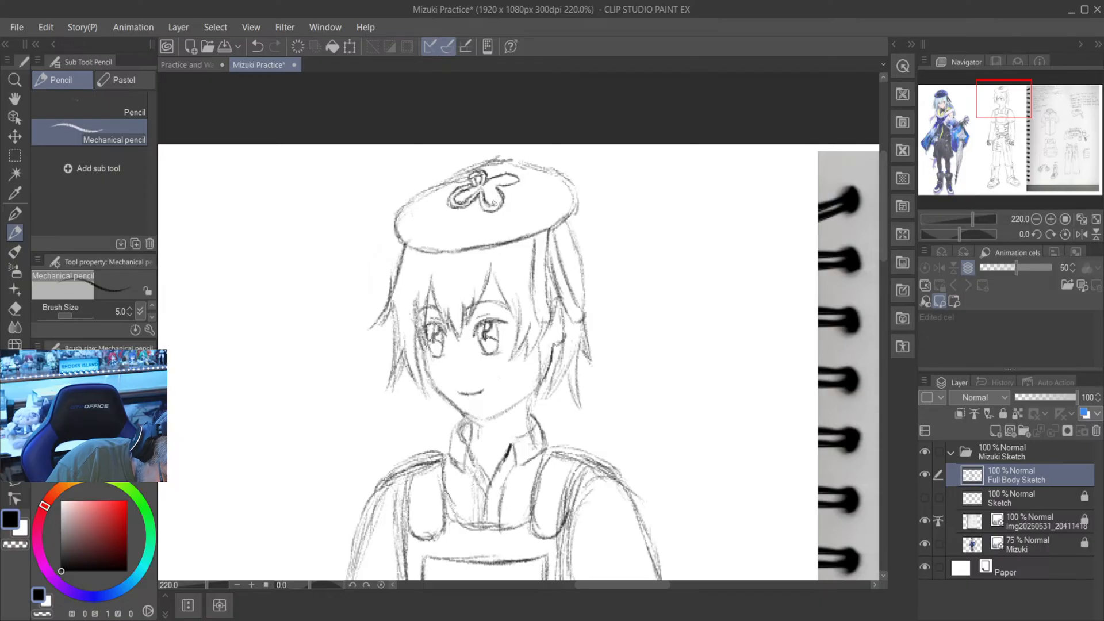
left_click_drag(493, 205, 496, 192)
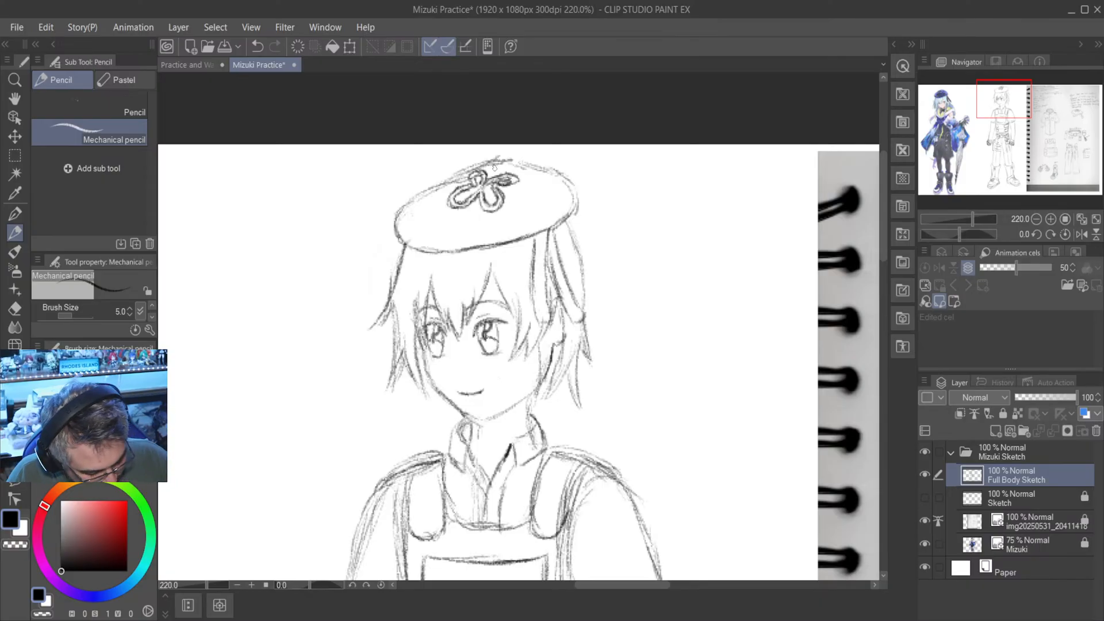
- Erase the emblem's upper lobe on the side away from the small knot-like lobe and redraw it shorter and rounder
scroll(495, 167, "up", 2)
key("e")
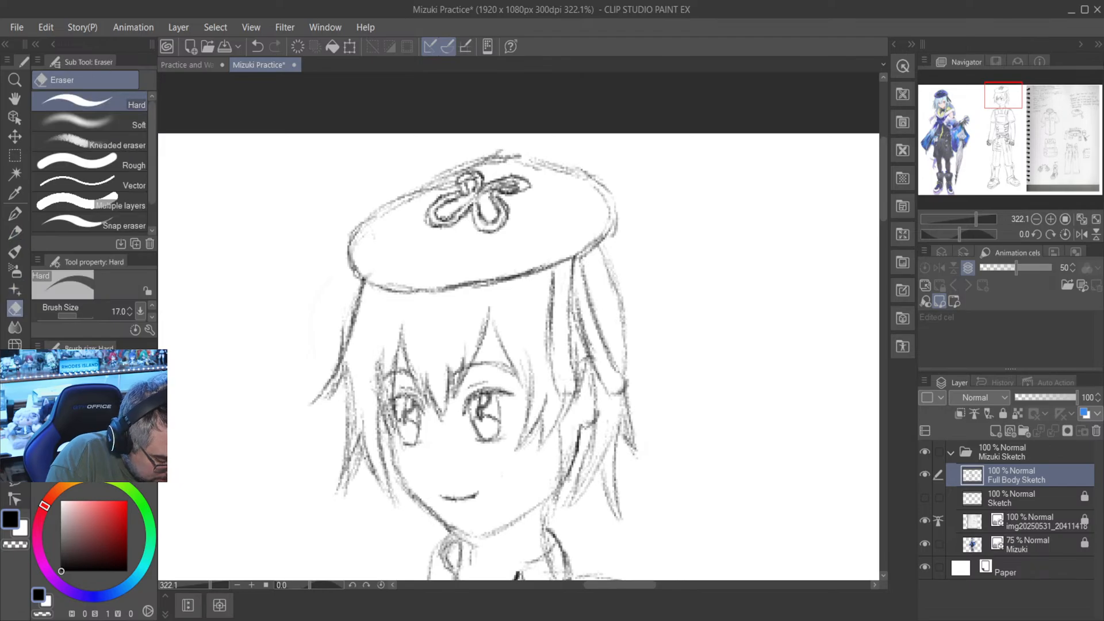
scroll(498, 201, "up", 3)
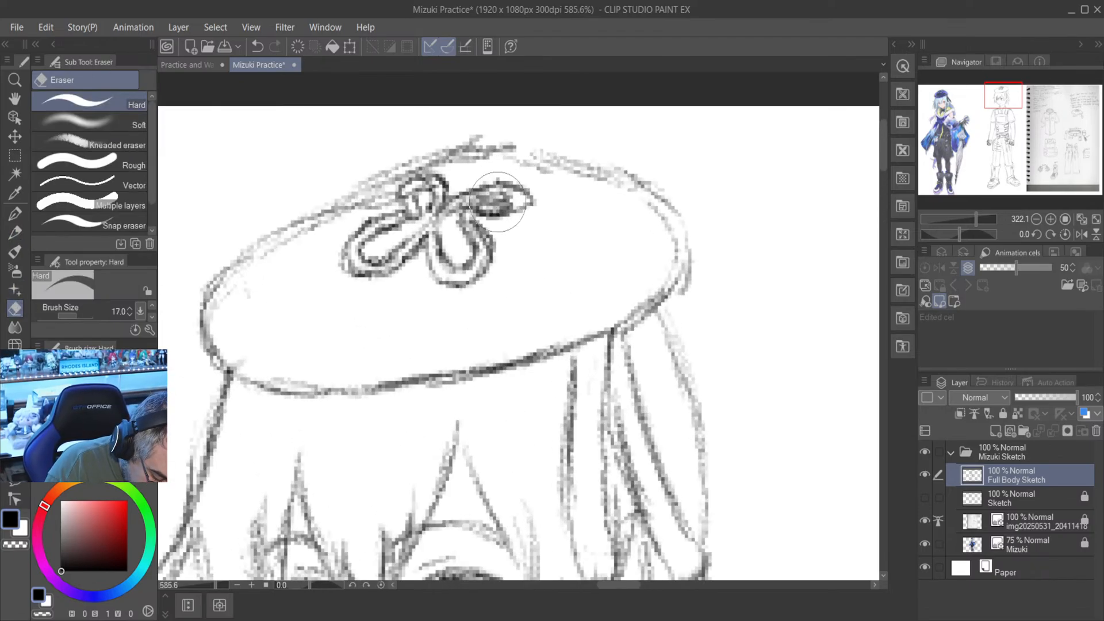
mouse_move(498, 201)
left_mouse_down()
mouse_move(464, 206)
mouse_move(473, 195)
mouse_move(503, 196)
mouse_move(480, 207)
mouse_move(534, 202)
mouse_move(512, 202)
mouse_move(513, 184)
mouse_move(489, 178)
left_mouse_up()
key("p")
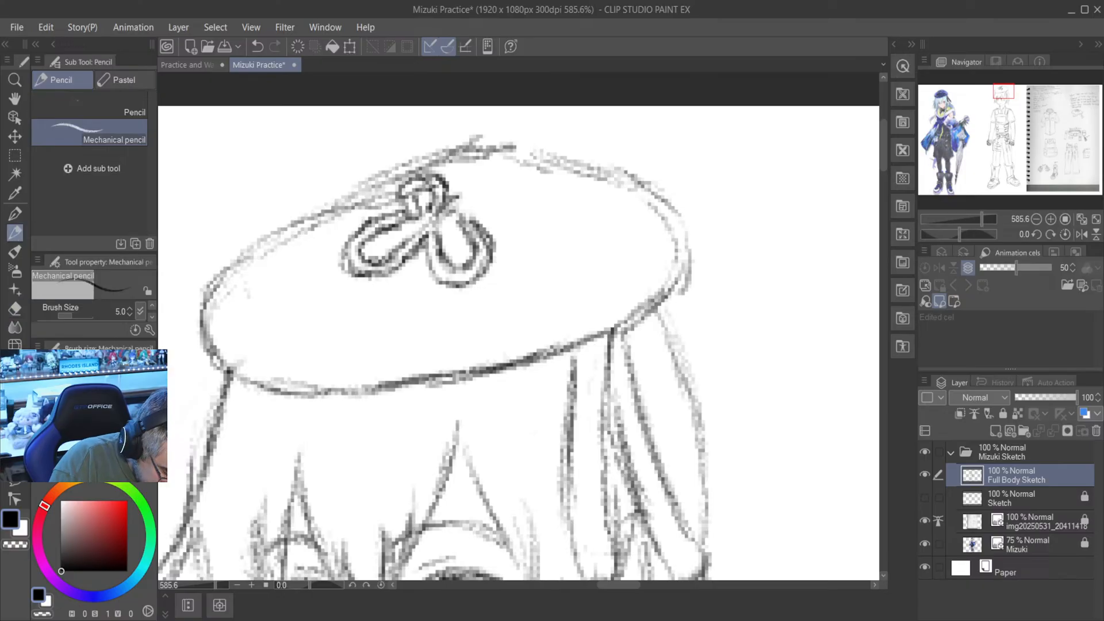
mouse_move(448, 205)
left_mouse_down()
mouse_move(488, 183)
mouse_move(509, 197)
mouse_move(474, 216)
mouse_move(511, 202)
left_mouse_up()
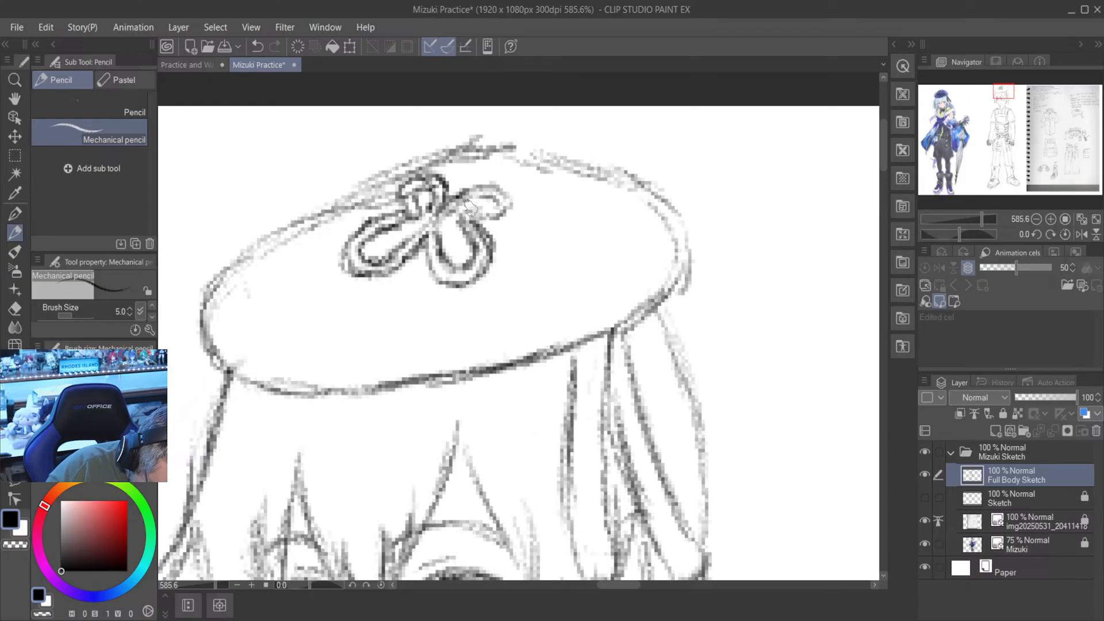
- Compare the full-body sketch with the Mizuki reference art and the scanned clothing design notes
scroll(470, 208, "down", 3)
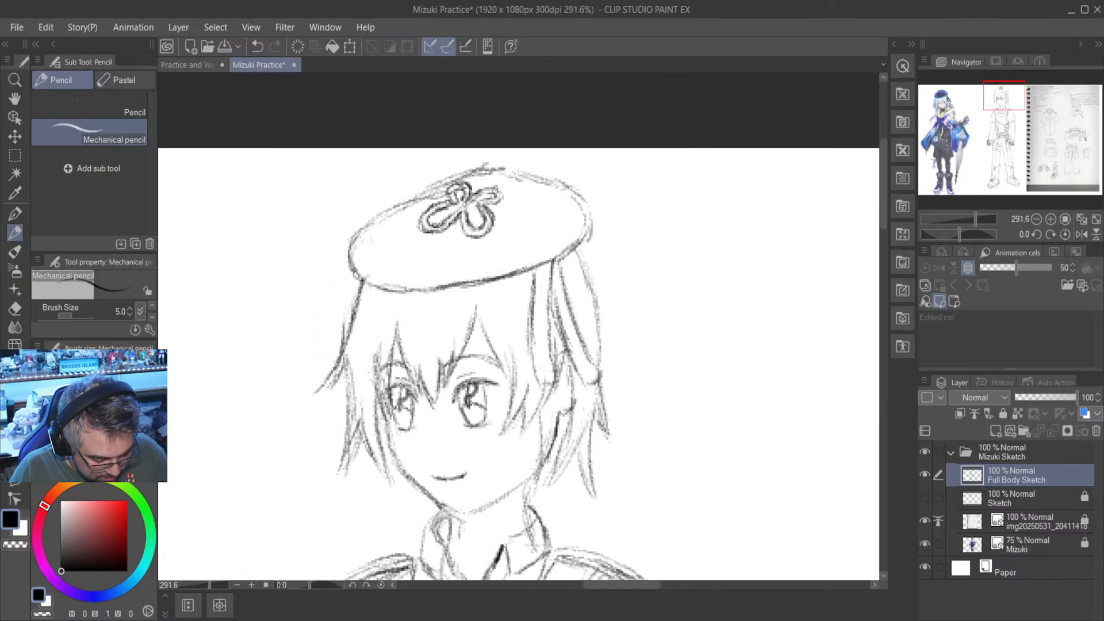
scroll(496, 190, "down", 1)
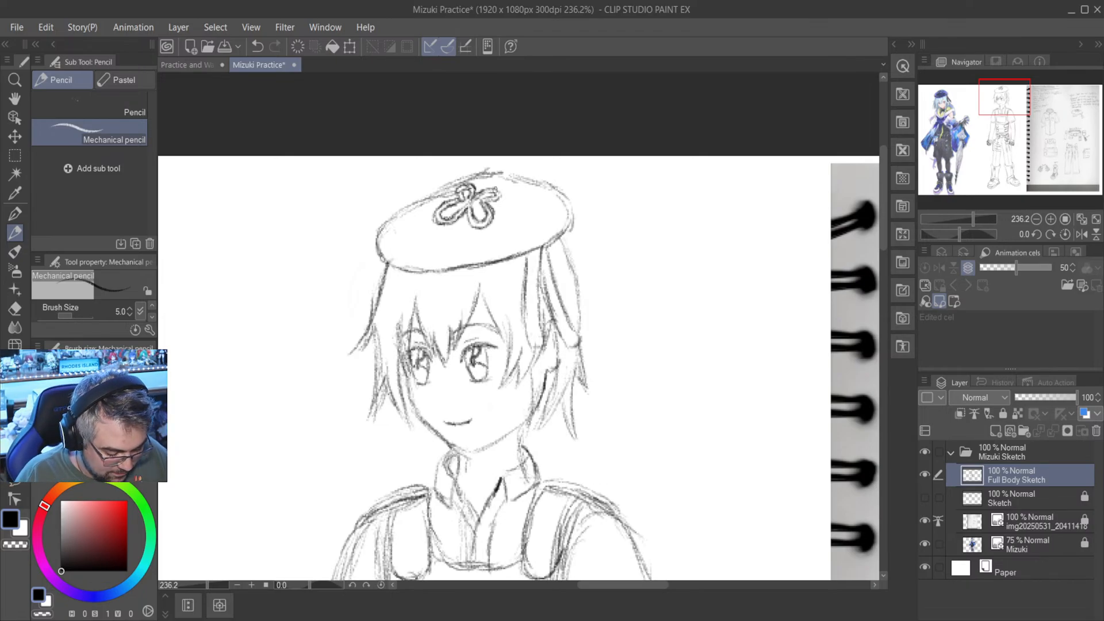
scroll(494, 190, "down", 4)
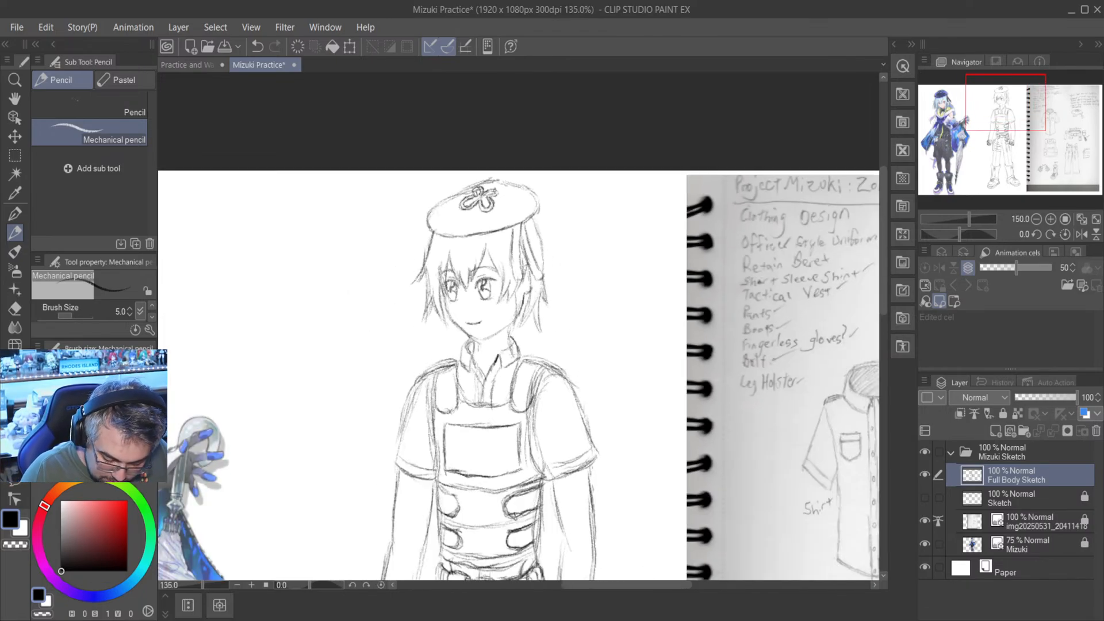
scroll(637, 569, "down", 1)
scroll(638, 570, "down", 3)
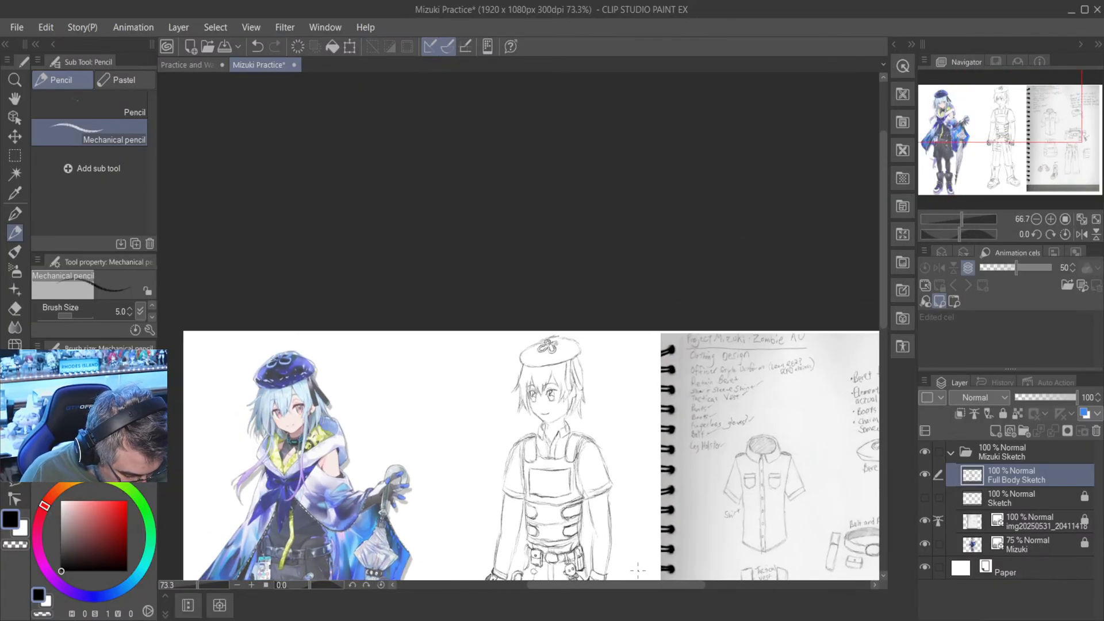
scroll(638, 552, "up", 2)
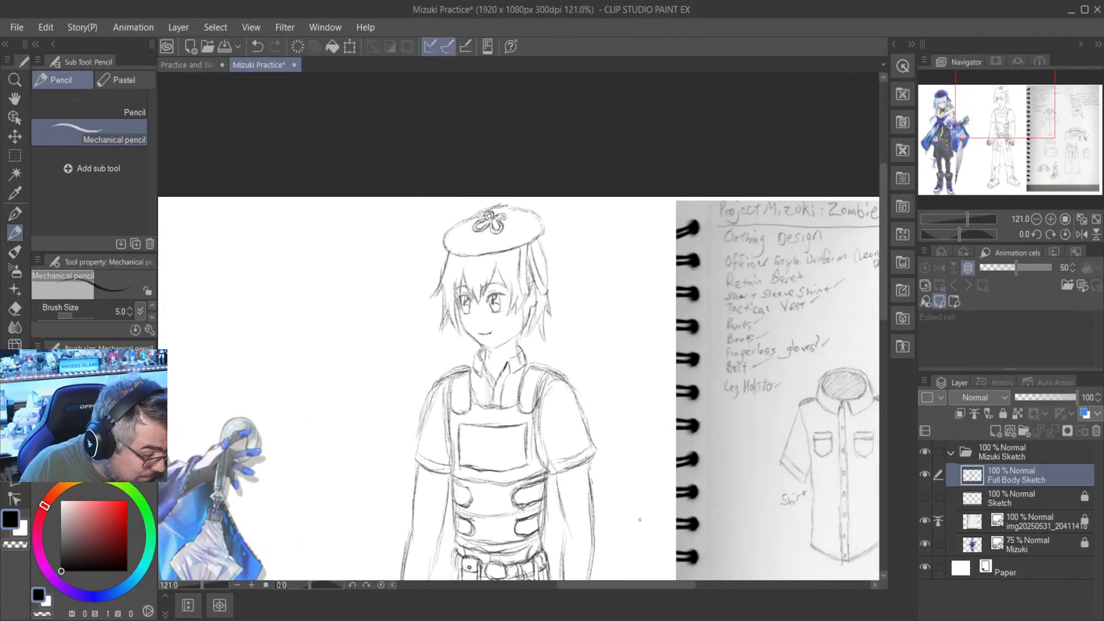
scroll(638, 517, "up", 1)
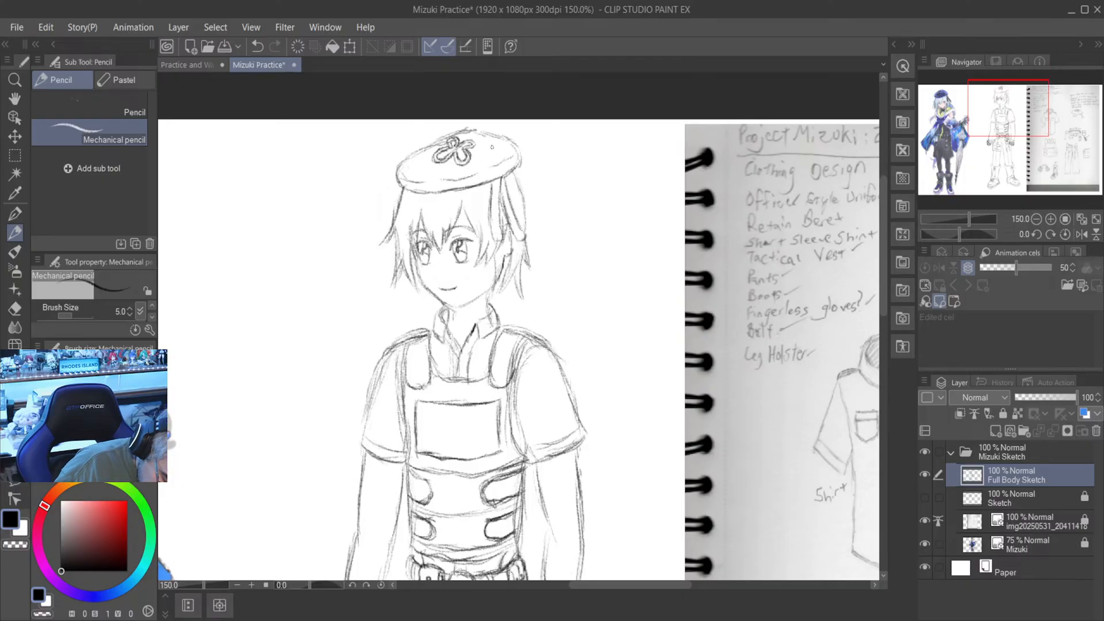
scroll(493, 148, "down", 3)
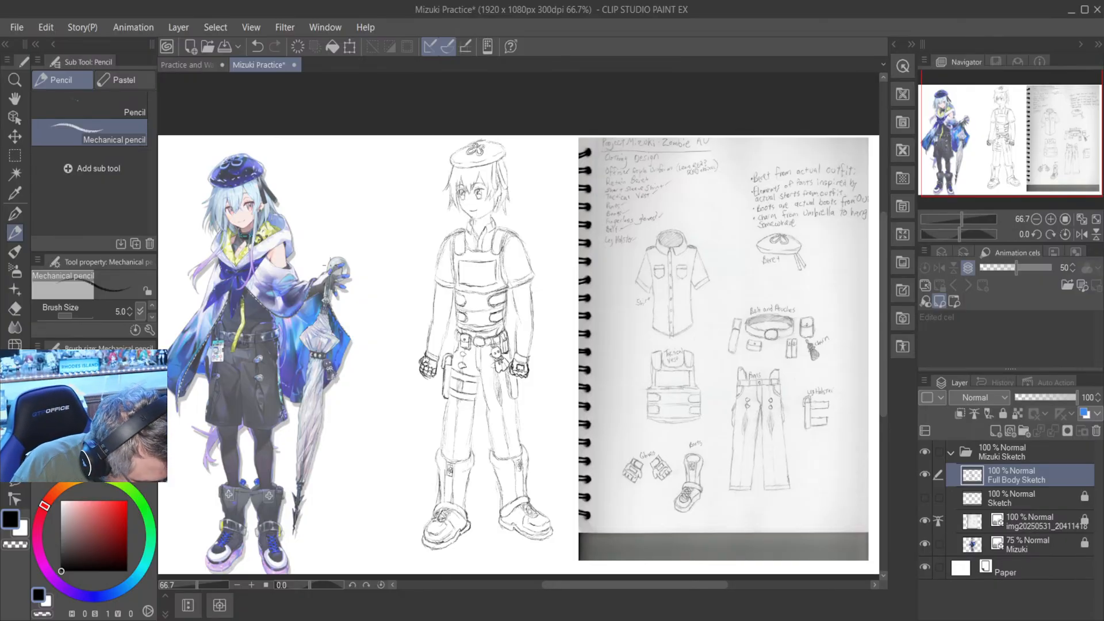
- Sketch a long, thin hair strand hanging from beside the ear, over the collar, to the lower edge of the vest's chest panel
scroll(276, 234, "up", 7)
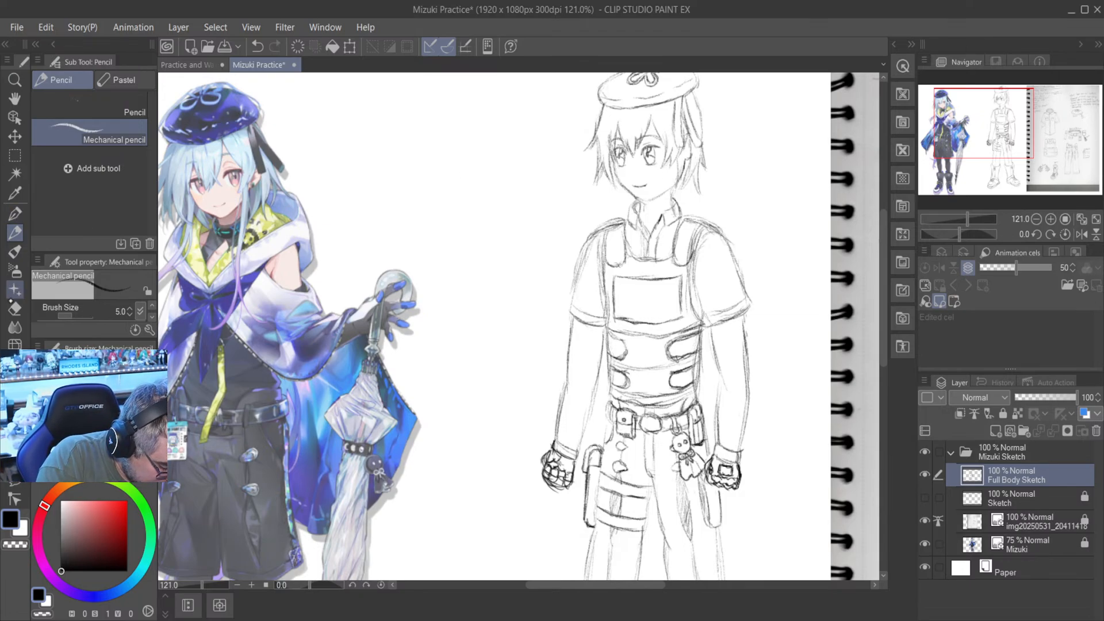
key("e")
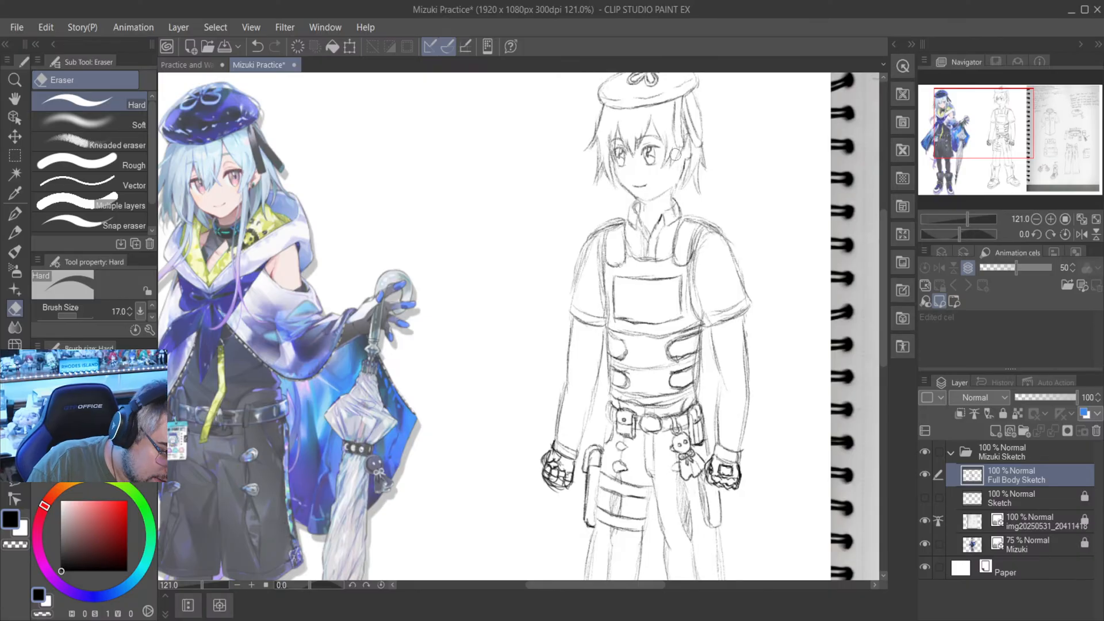
left_click(15, 232)
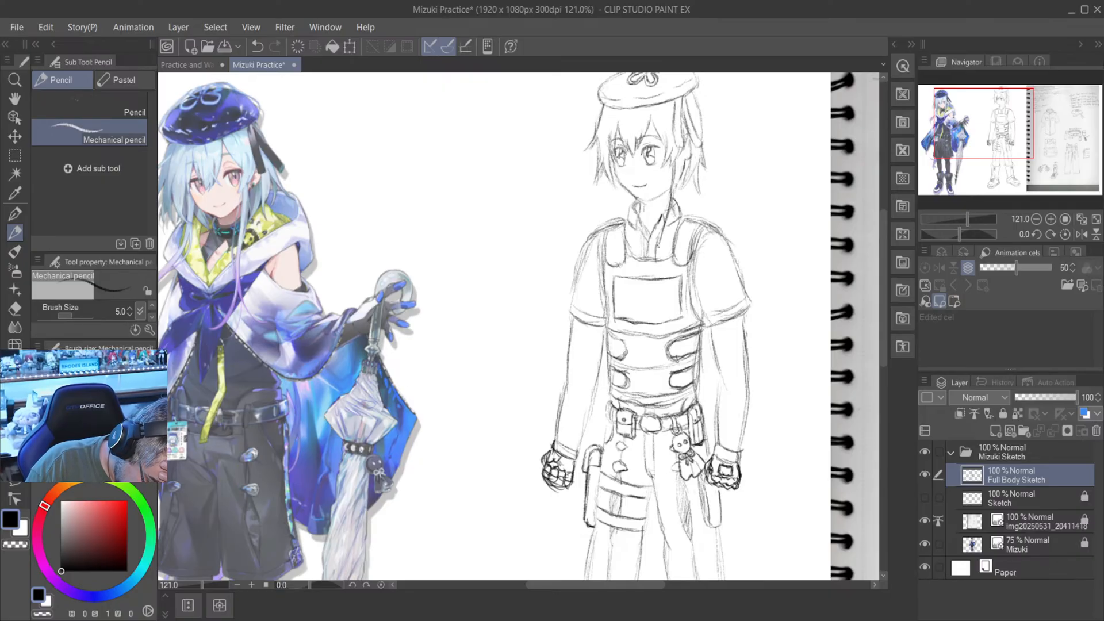
left_click_drag(663, 231, 661, 330)
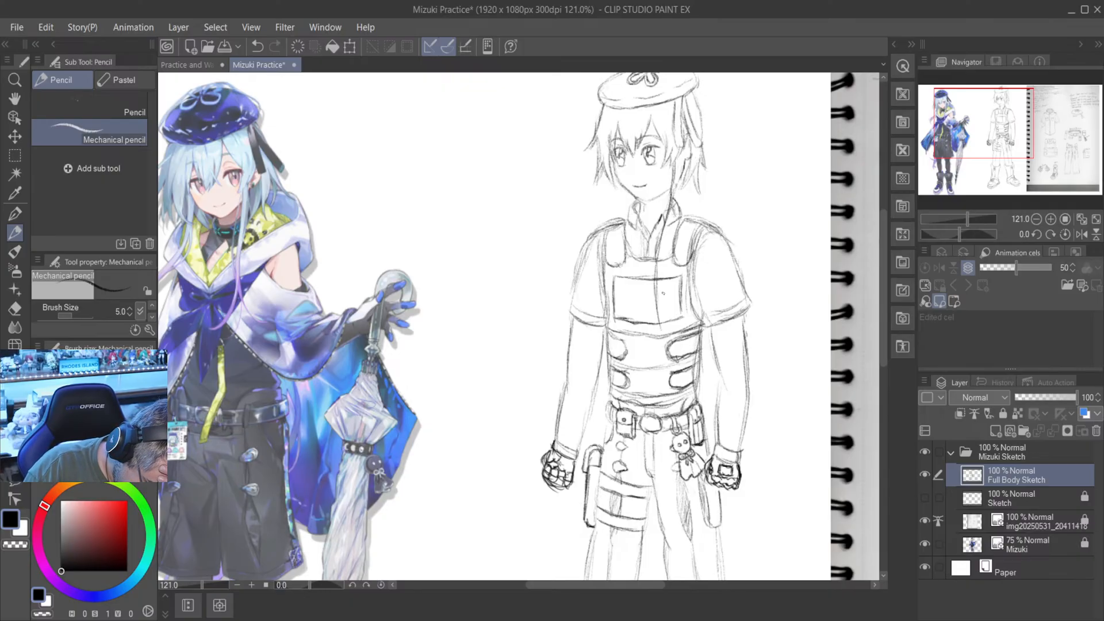
left_click_drag(659, 287, 662, 327)
left_click_drag(666, 254, 664, 281)
left_click_drag(674, 214, 665, 270)
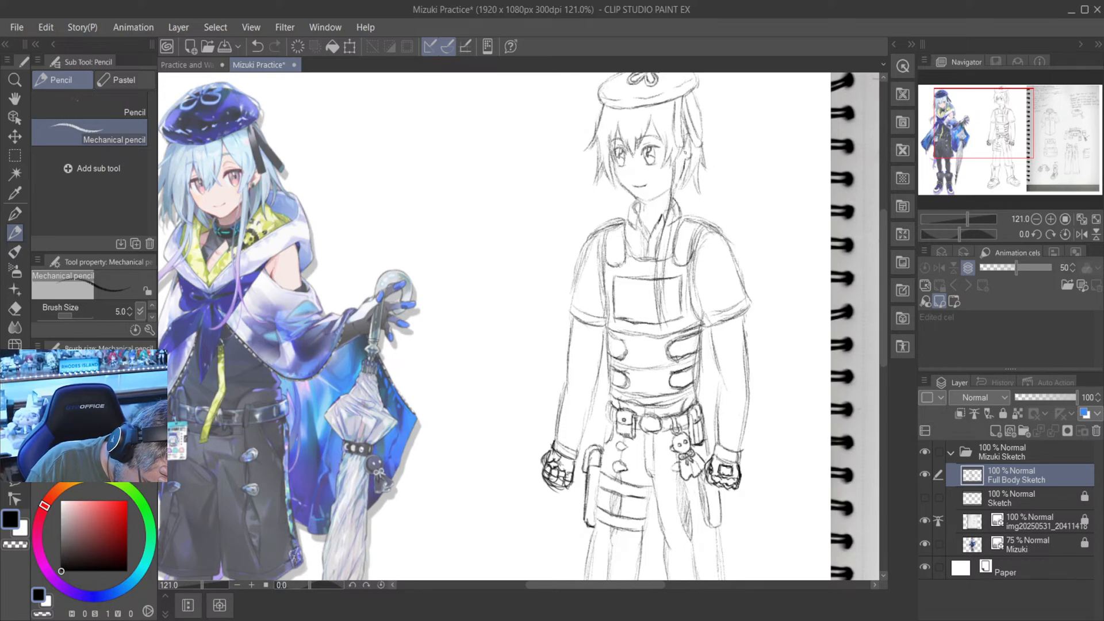
left_click_drag(691, 157, 670, 240)
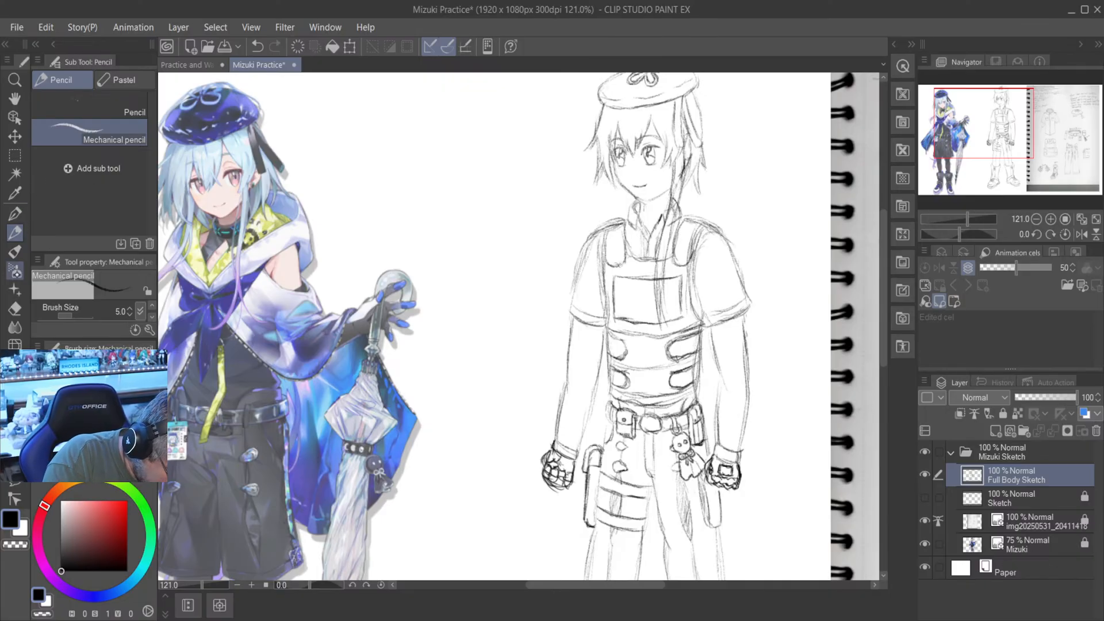
- Erase the overlapping ear, collar and vest lines inside the long hair strand so it reads in front of them
left_click(15, 308)
scroll(684, 126, "up", 4)
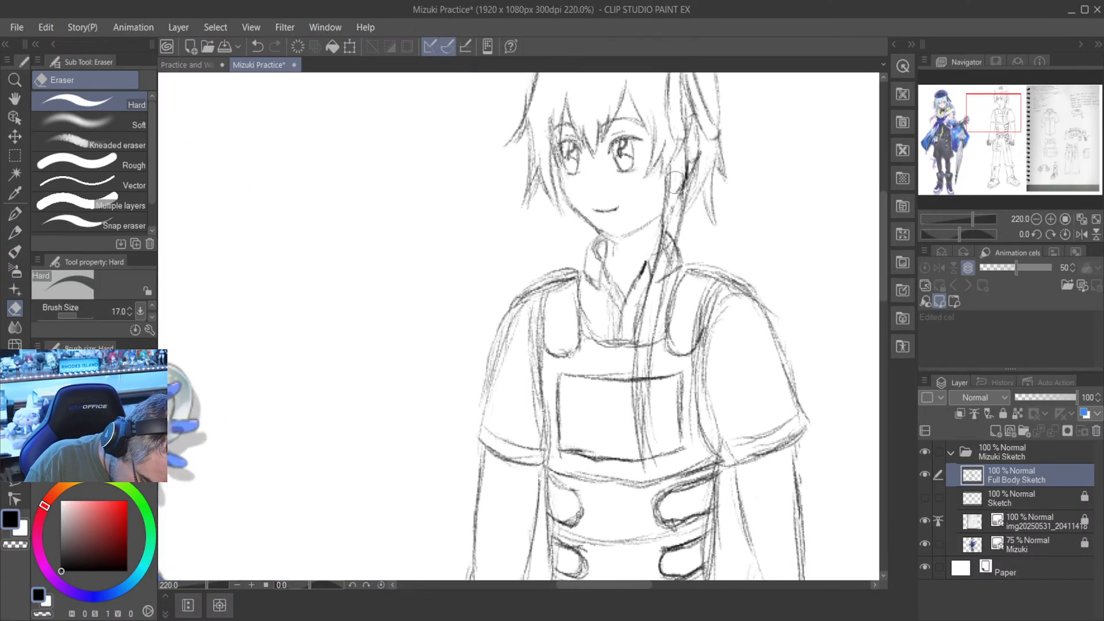
mouse_move(670, 208)
left_mouse_down()
mouse_move(649, 304)
mouse_move(647, 388)
left_mouse_up()
scroll(655, 343, "down", 4)
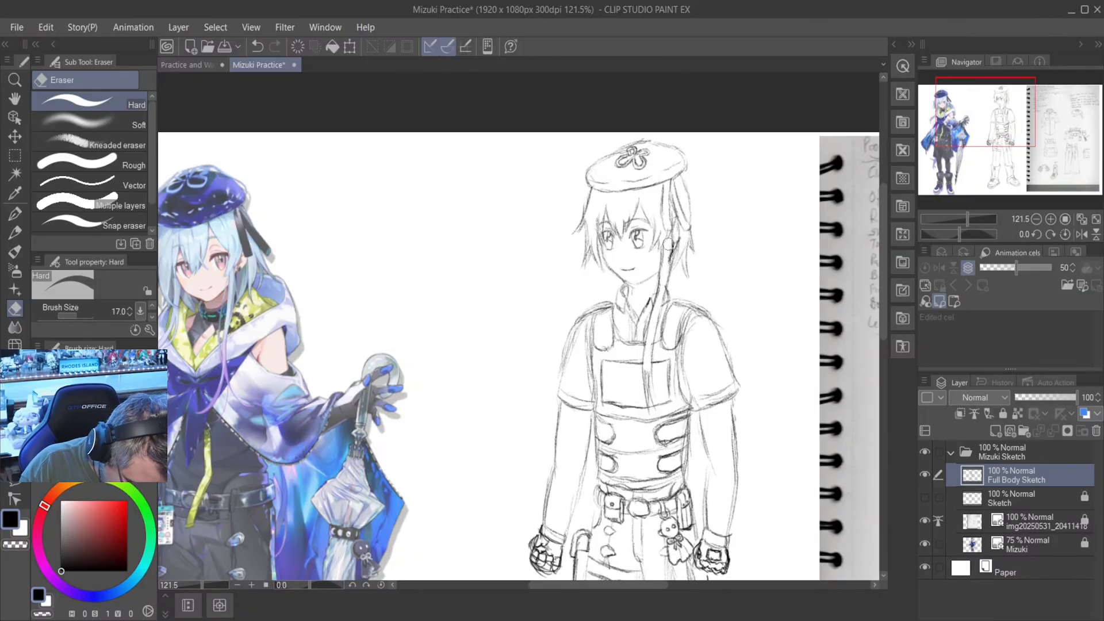
mouse_move(668, 251)
left_mouse_down()
mouse_move(673, 237)
mouse_move(665, 277)
left_mouse_up()
scroll(662, 279, "down", 3)
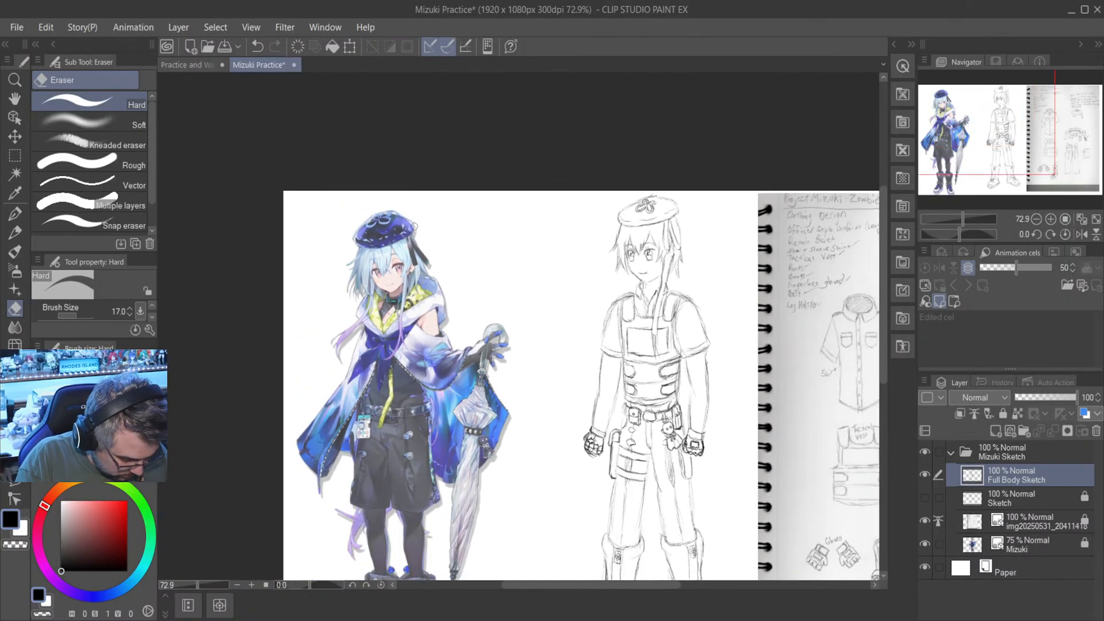
- Redraw and darken the long strand's outline with the mechanical pencil from beside the ear down to the collar
left_click(15, 233)
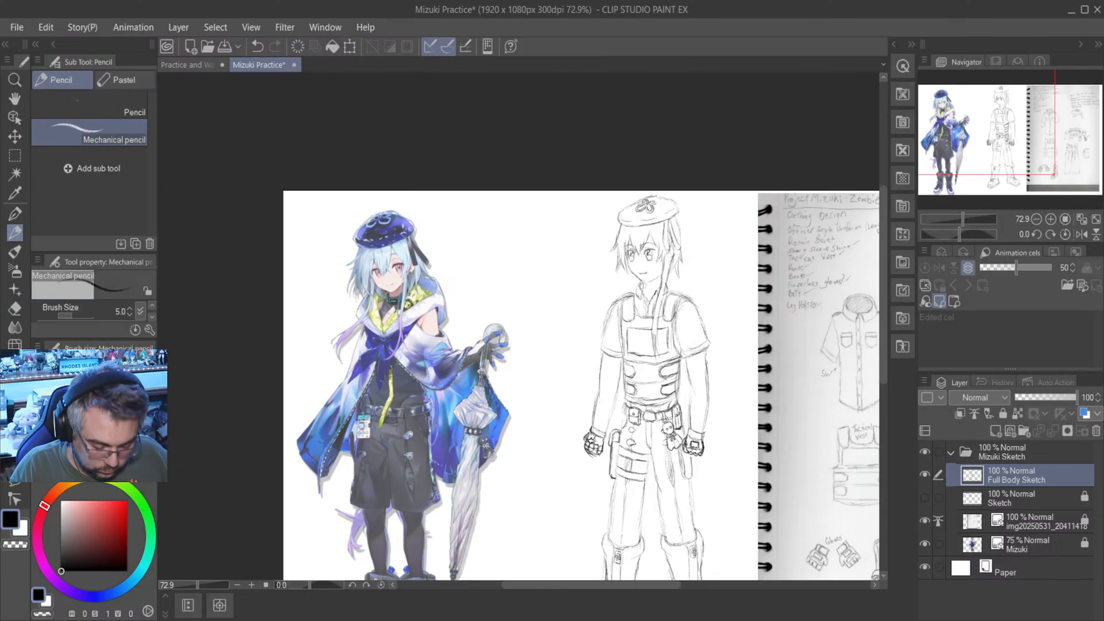
scroll(670, 253, "up", 3)
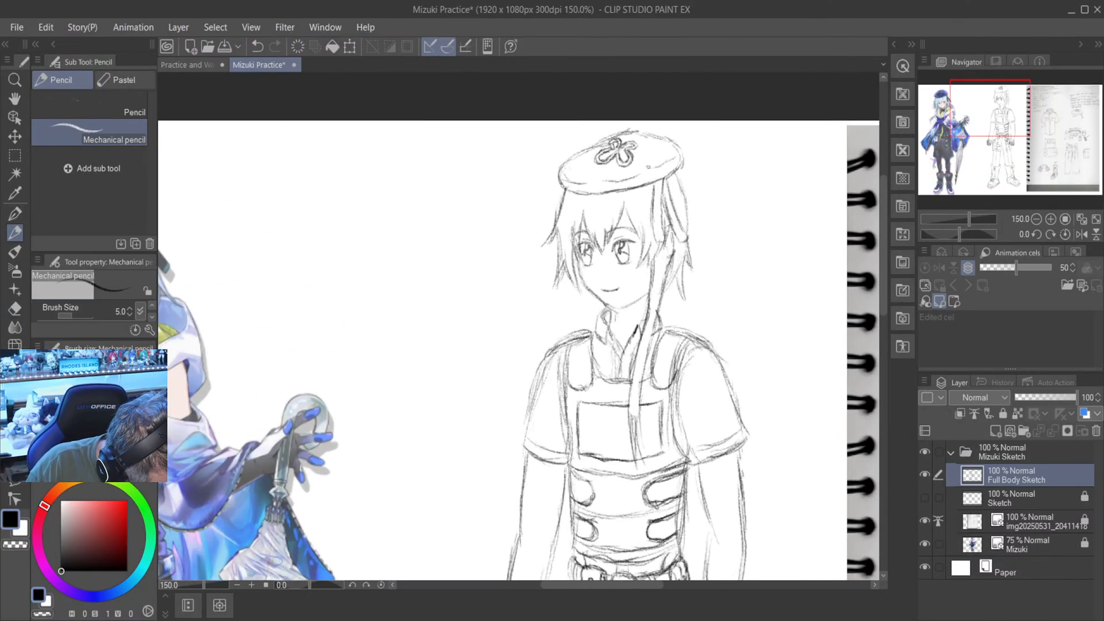
mouse_move(661, 245)
left_mouse_down()
mouse_move(662, 270)
mouse_move(670, 252)
mouse_move(684, 255)
mouse_move(671, 285)
left_mouse_up()
left_click_drag(671, 280, 664, 290)
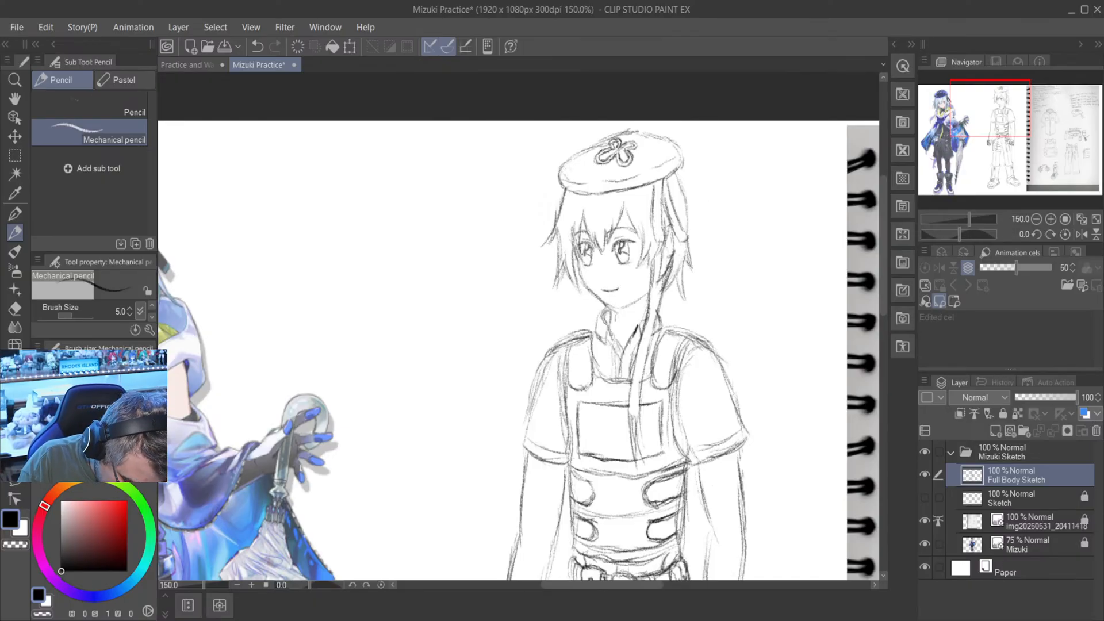
left_click_drag(662, 286, 650, 332)
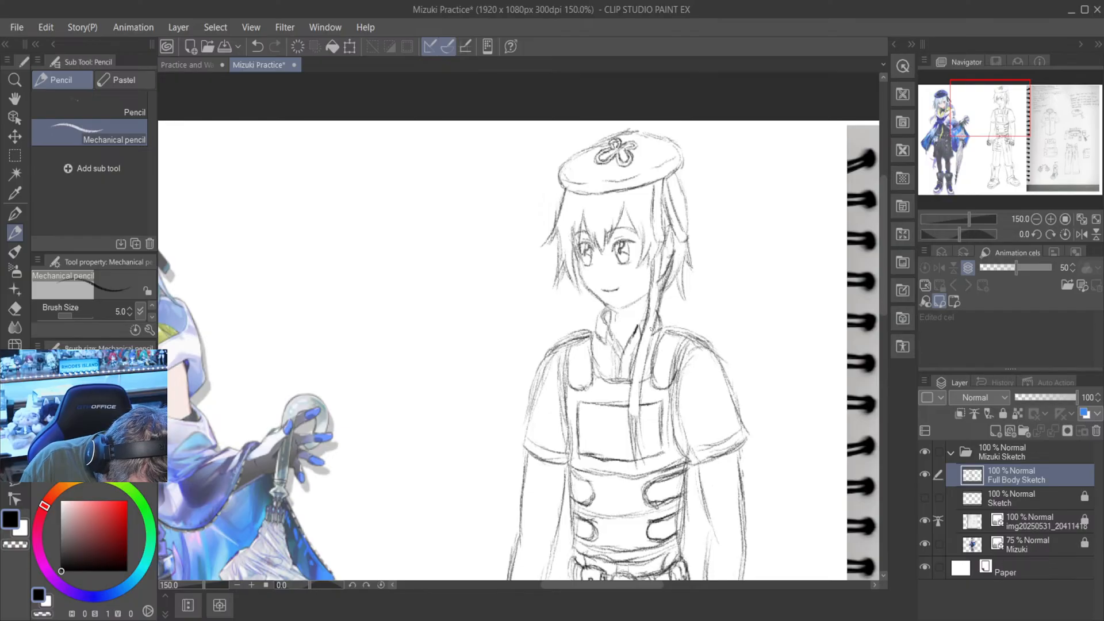
- Finish darkening the long hair strand's outline between the ear and the collar
left_click_drag(664, 280, 652, 317)
scroll(631, 353, "down", 5)
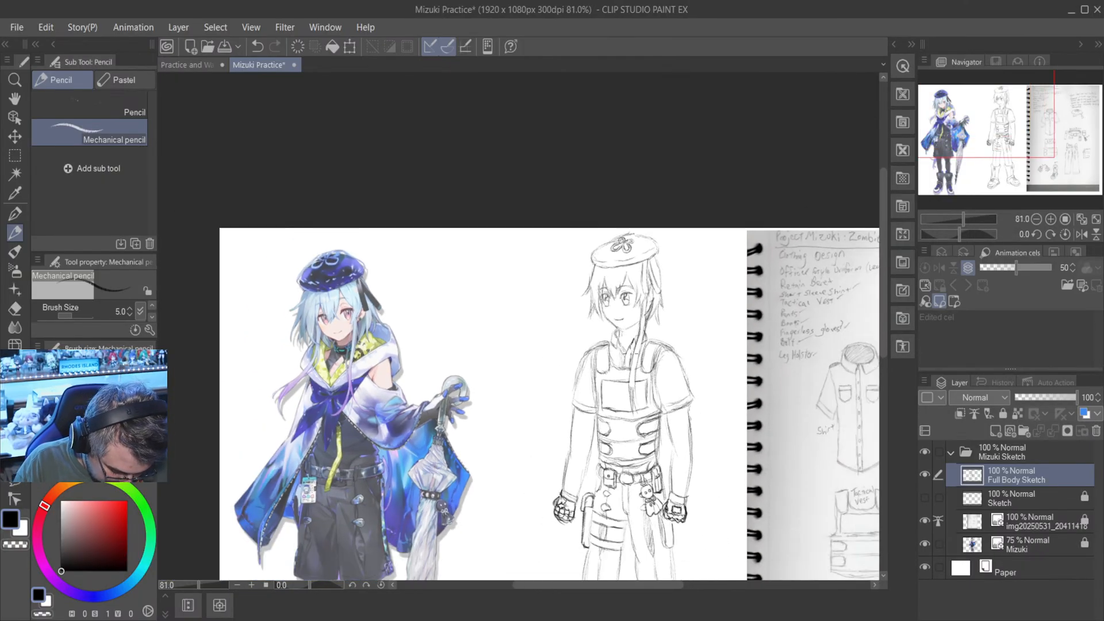
scroll(677, 424, "down", 3)
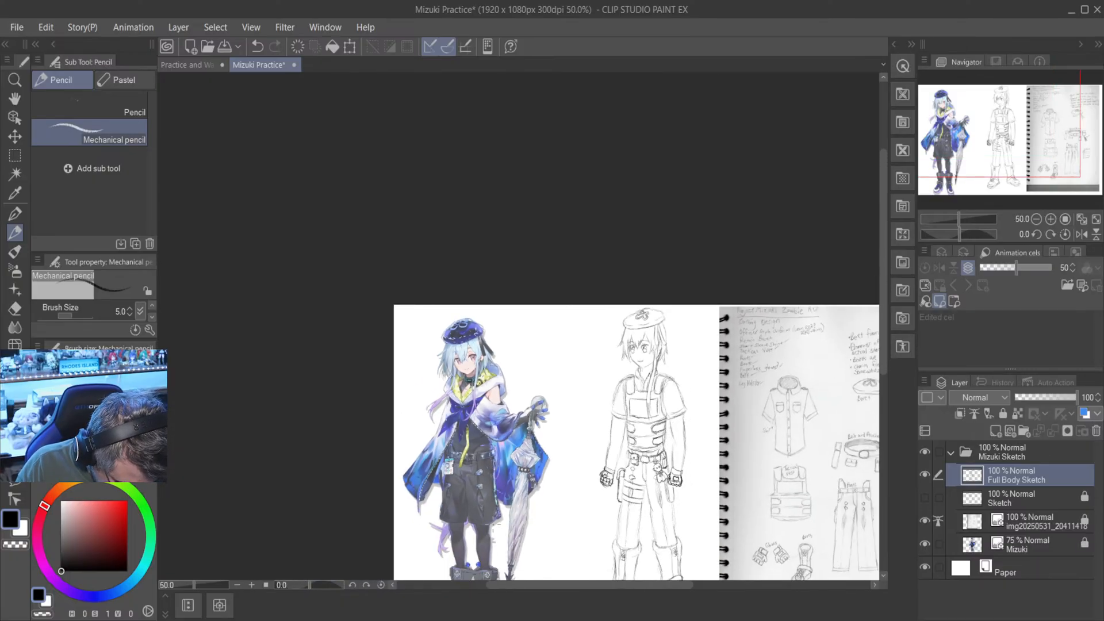
scroll(555, 438, "up", 4)
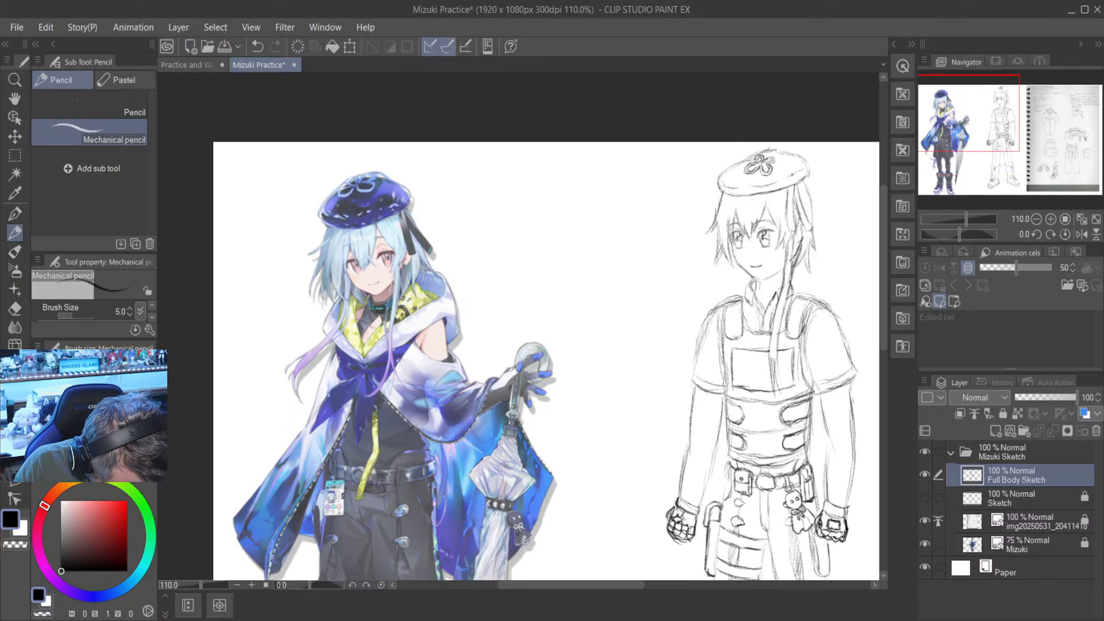
- Sketch a second long hair strand from the opposite side of the face, over the shoulder strap, down toward the sleeve hem
left_click_drag(579, 585, 593, 585)
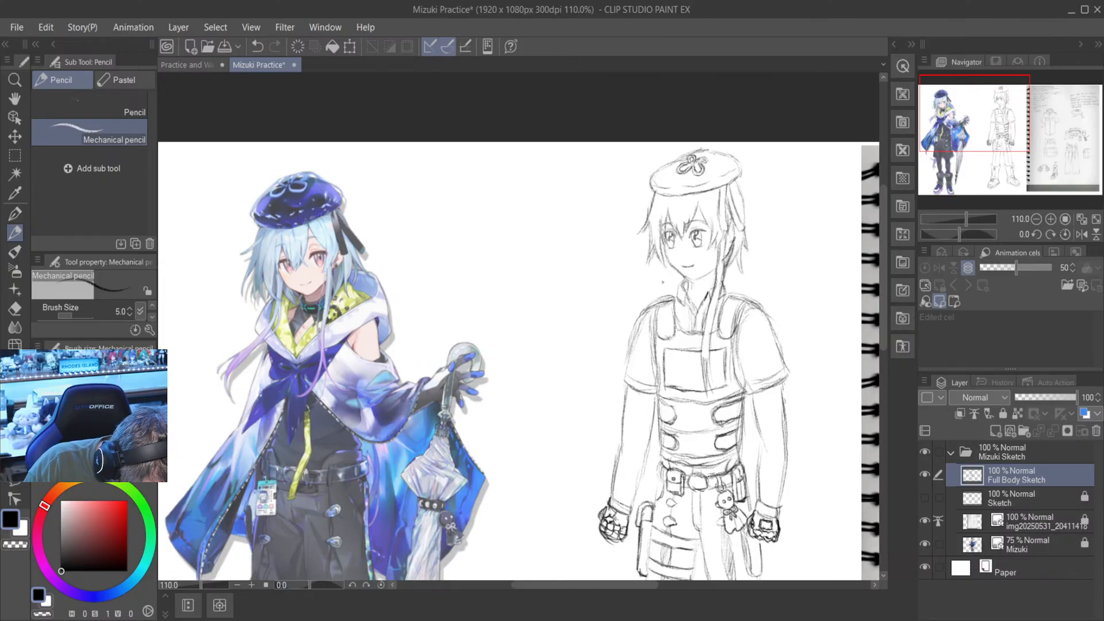
left_click_drag(662, 264, 667, 287)
key("x")
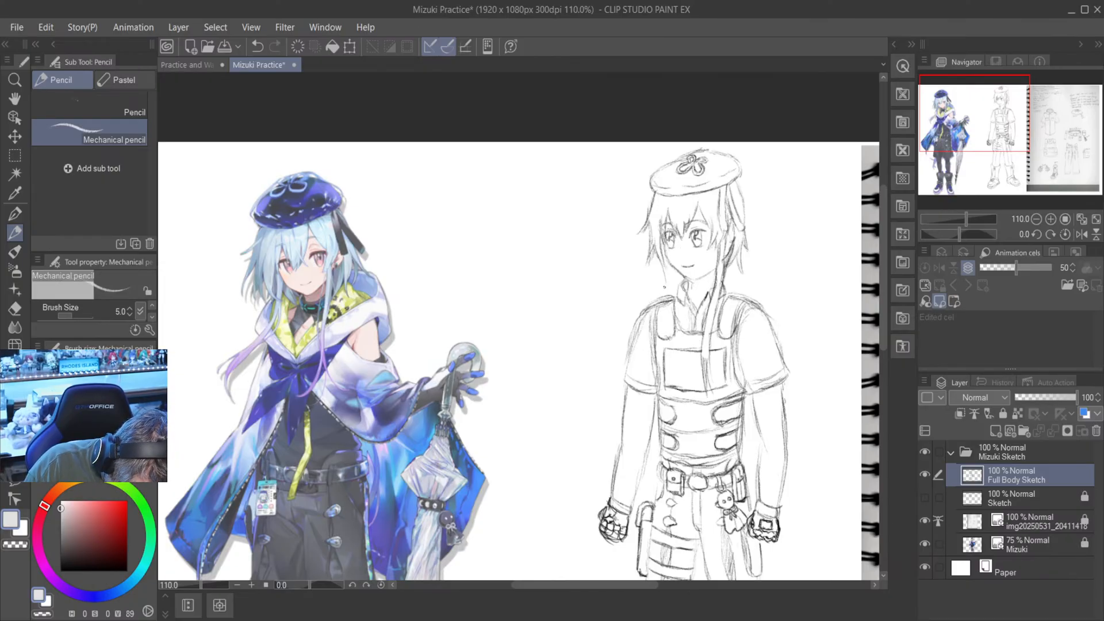
key("x")
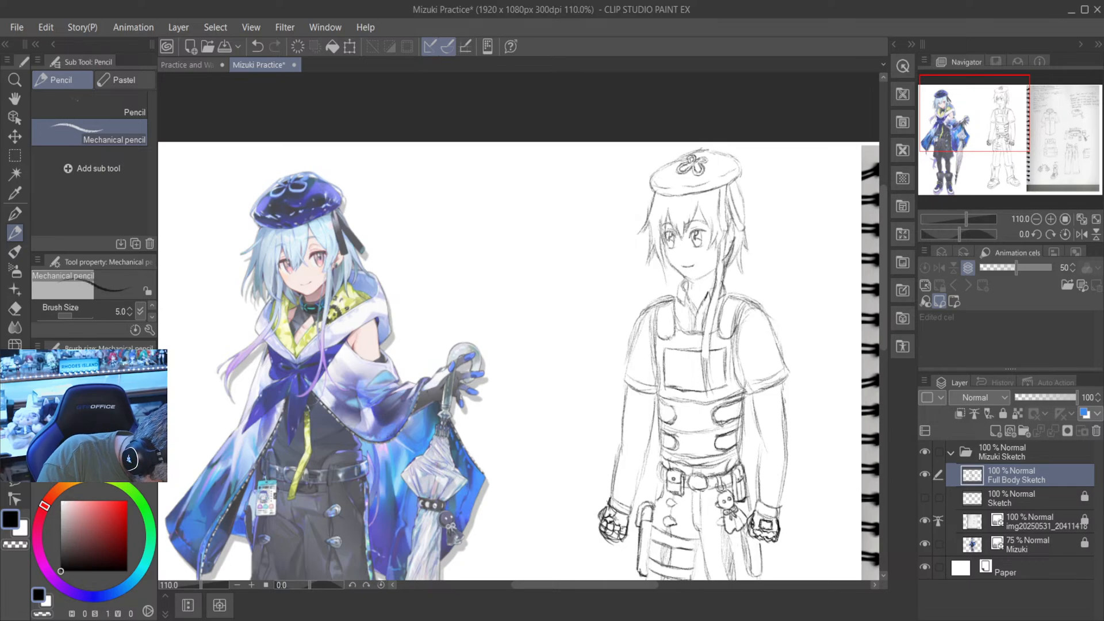
left_click_drag(661, 264, 645, 412)
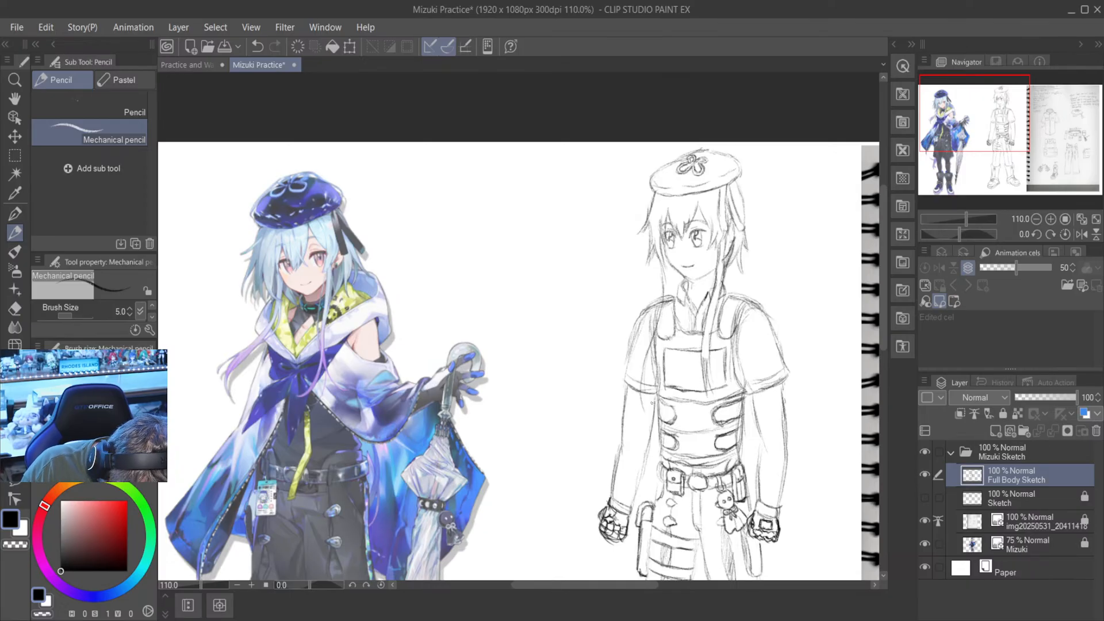
mouse_move(647, 371)
left_mouse_down()
mouse_move(654, 420)
mouse_move(648, 378)
left_mouse_up()
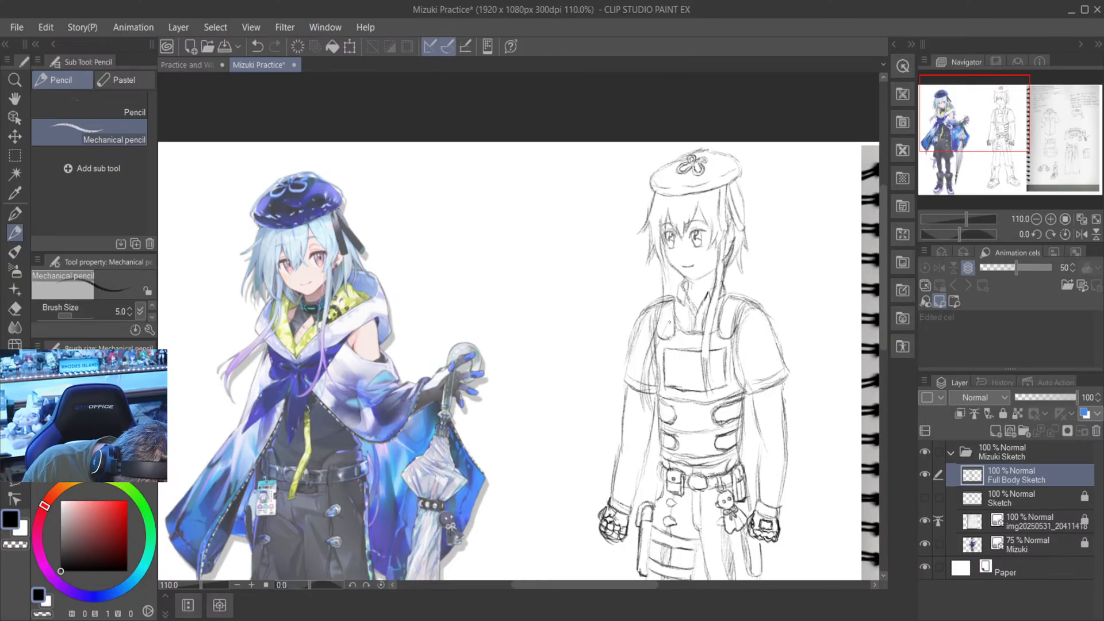
left_click_drag(672, 273, 663, 337)
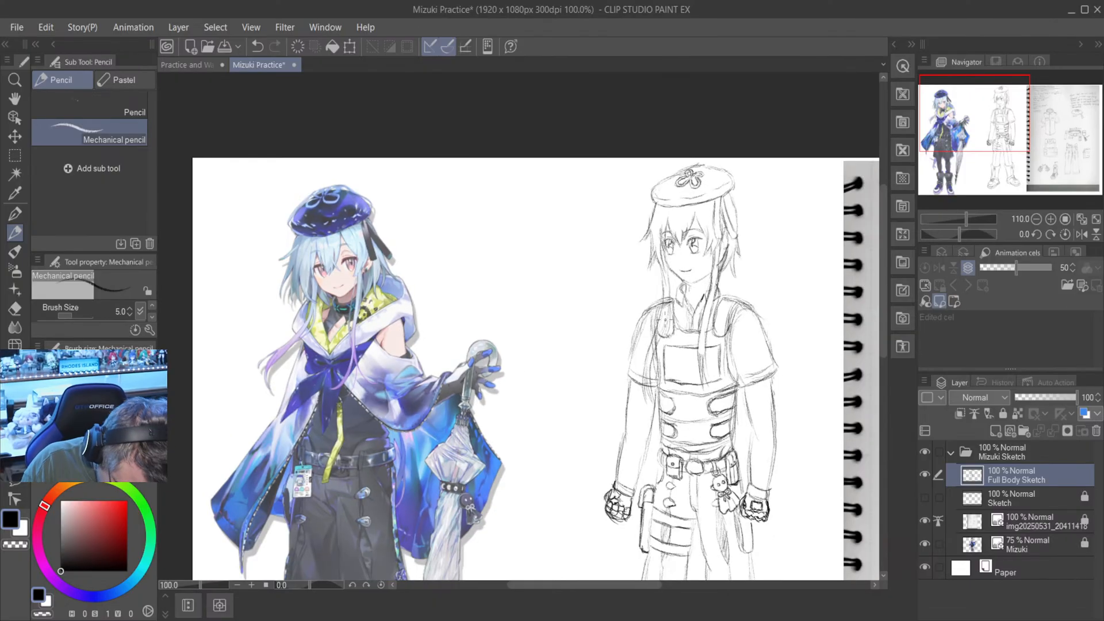
- Erase the shoulder, strap and sleeve lines that overlap the second long hair strand with the Hard eraser
scroll(601, 178, "up", 3)
key("e")
scroll(684, 287, "up", 3)
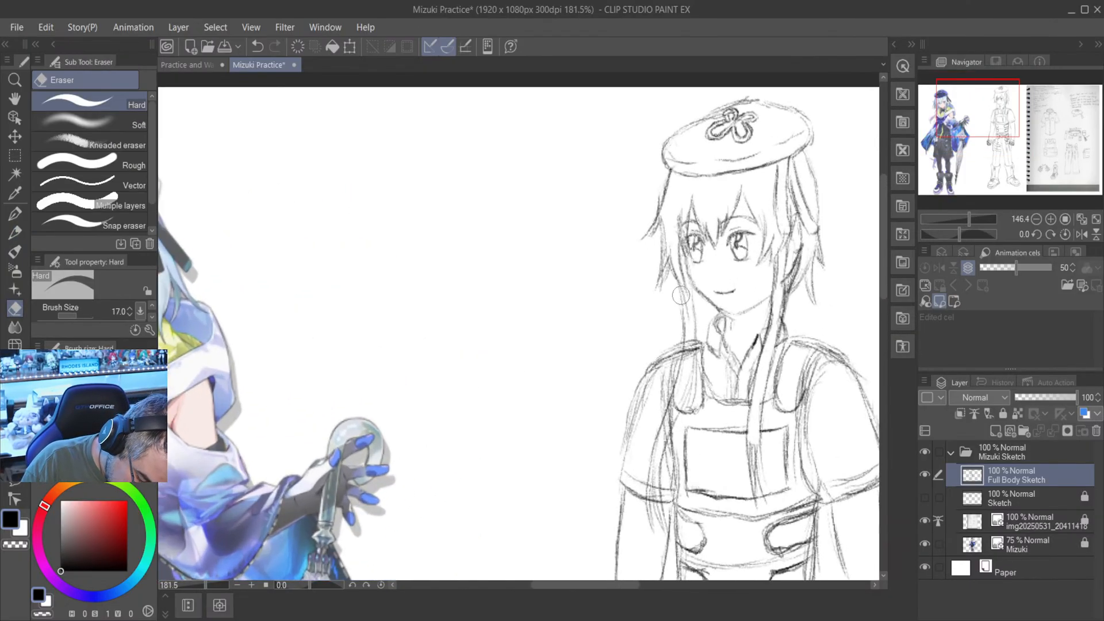
left_click_drag(688, 363, 658, 462)
left_click_drag(675, 423, 657, 467)
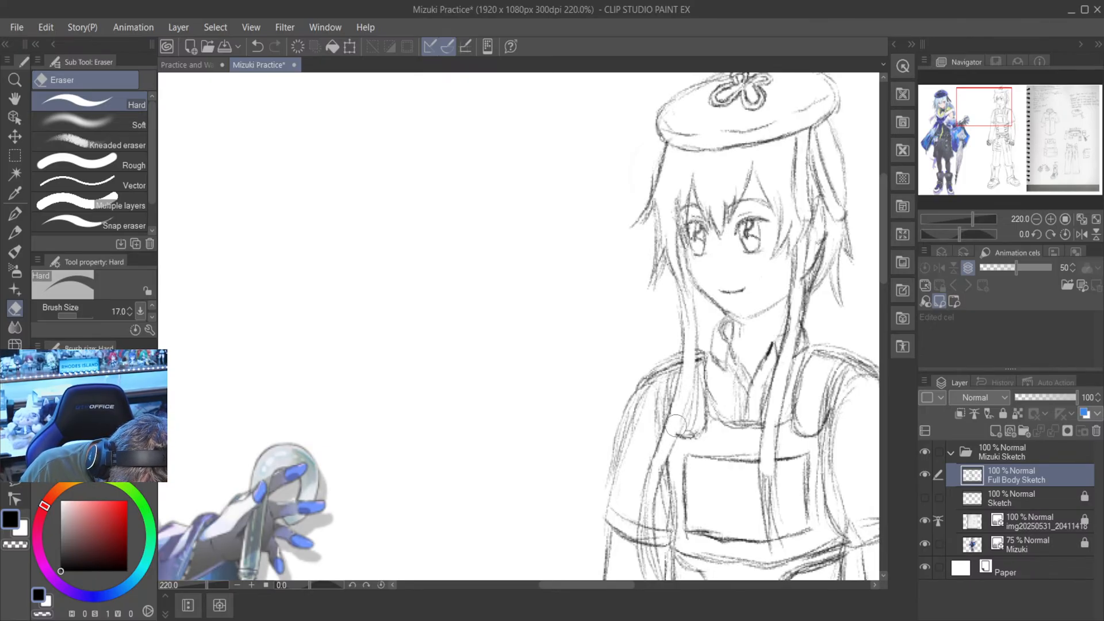
scroll(688, 294, "down", 5)
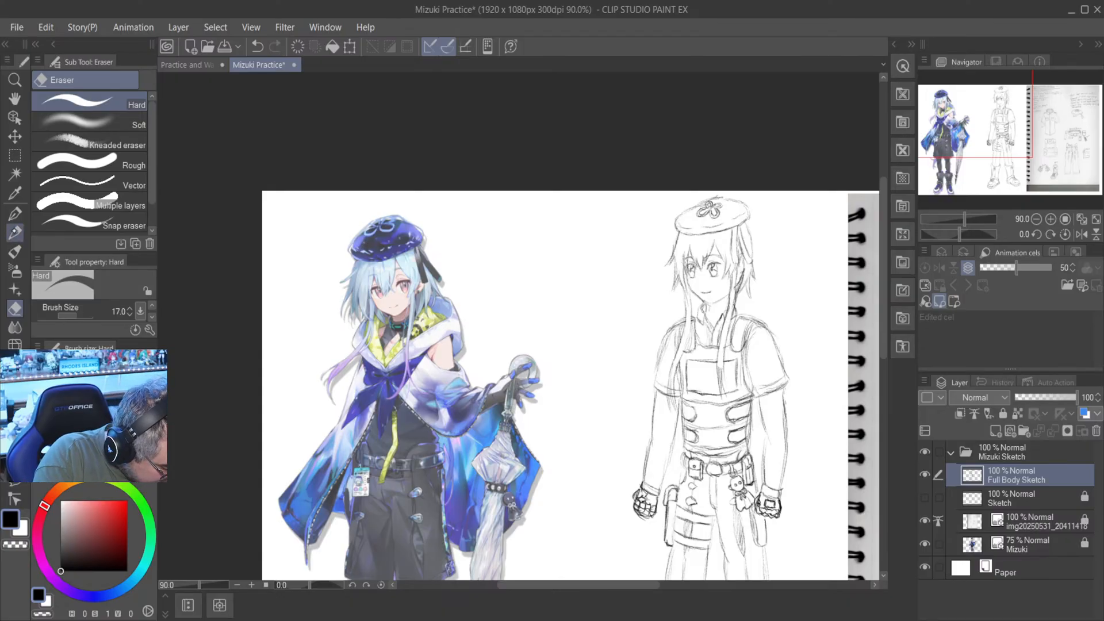
- Touch up the loose hair ends on both sides of the head and below the beret with the mechanical pencil
left_click(15, 232)
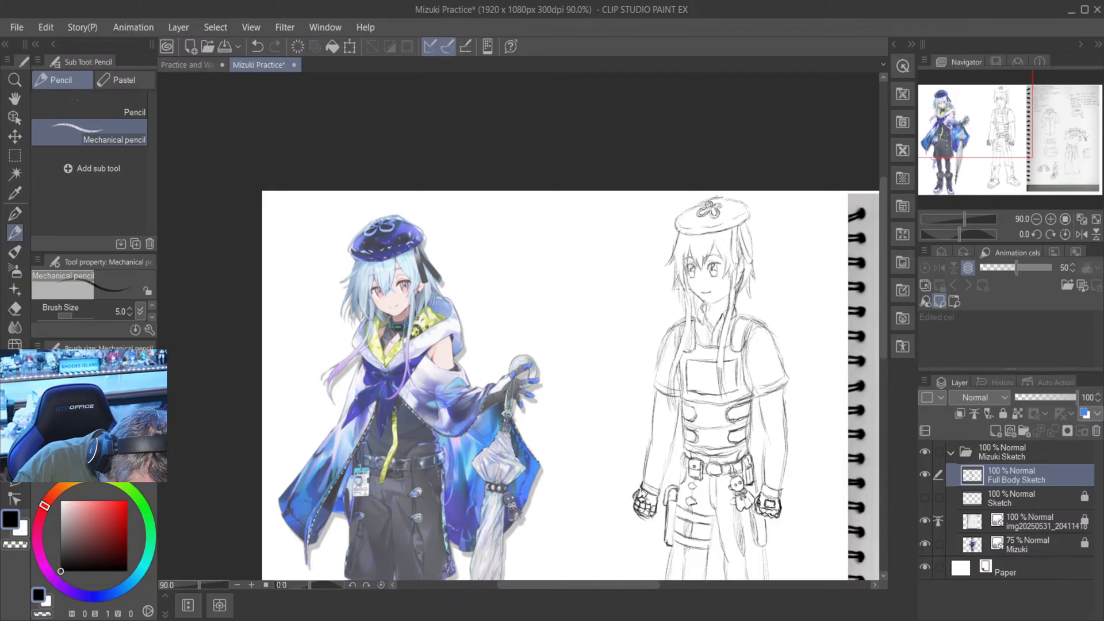
left_click_drag(680, 289, 683, 309)
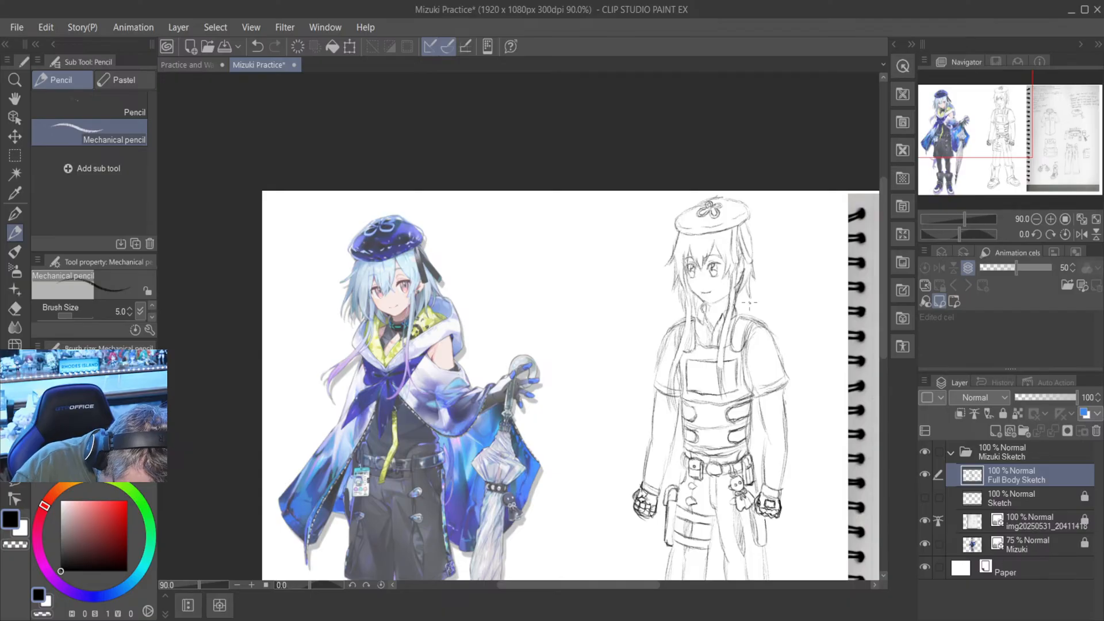
mouse_move(740, 298)
left_mouse_down()
mouse_move(741, 314)
mouse_move(756, 276)
left_mouse_up()
left_click_drag(745, 236, 746, 215)
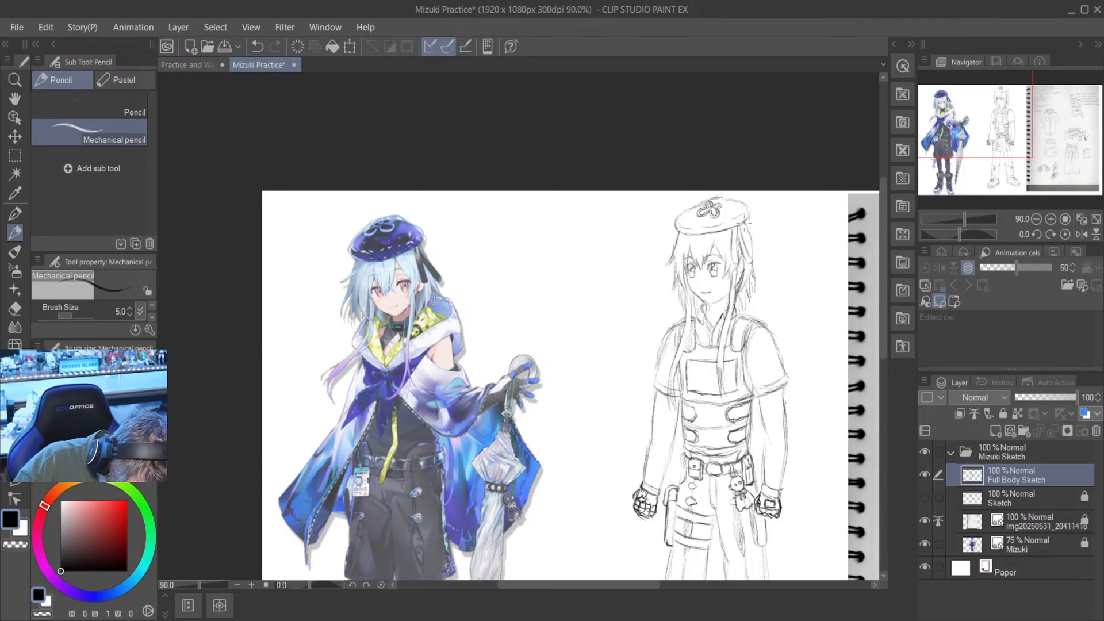
mouse_move(758, 260)
left_mouse_down()
mouse_move(754, 236)
mouse_move(759, 294)
left_mouse_up()
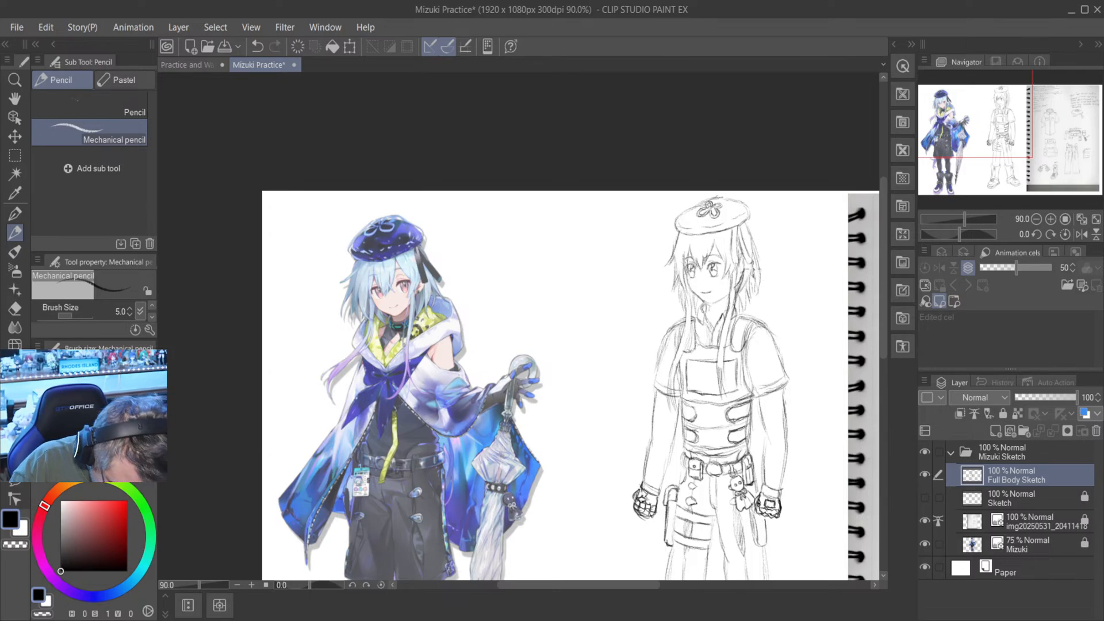
- Rough in a long lock of hair hanging behind the outer thigh on the holster side, below the gloved hand
scroll(751, 271, "down", 1)
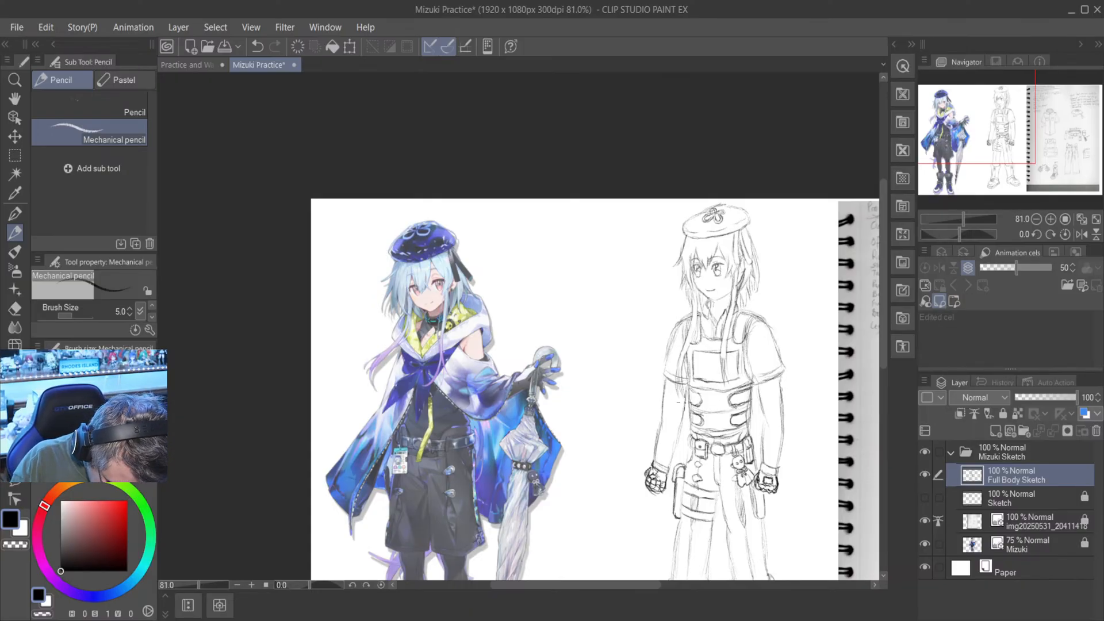
scroll(685, 421, "down", 2)
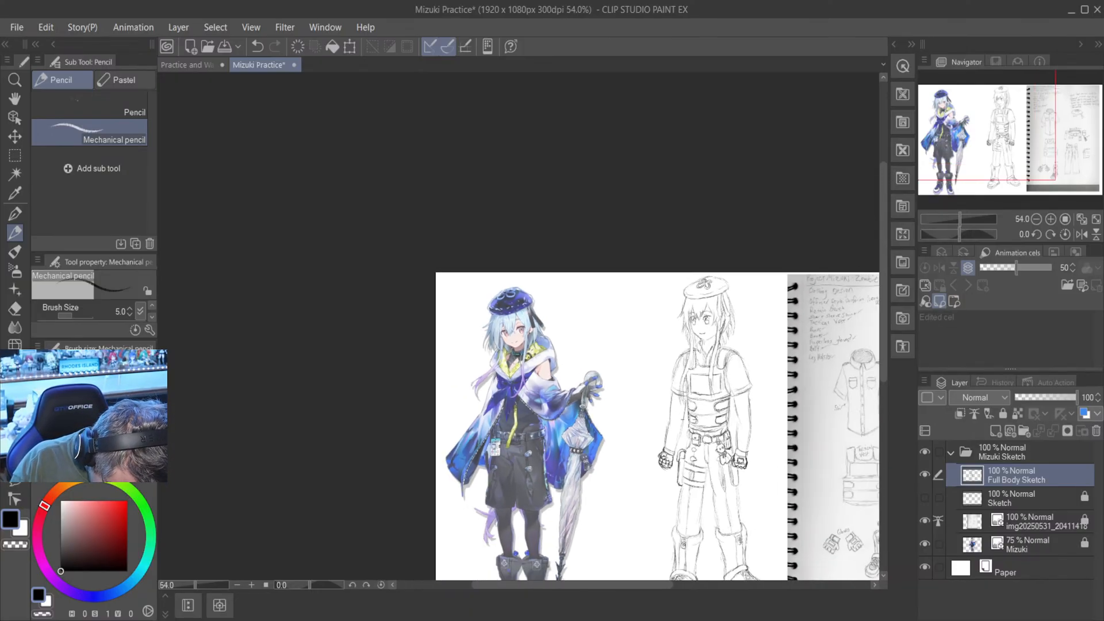
left_click_drag(673, 469, 674, 512)
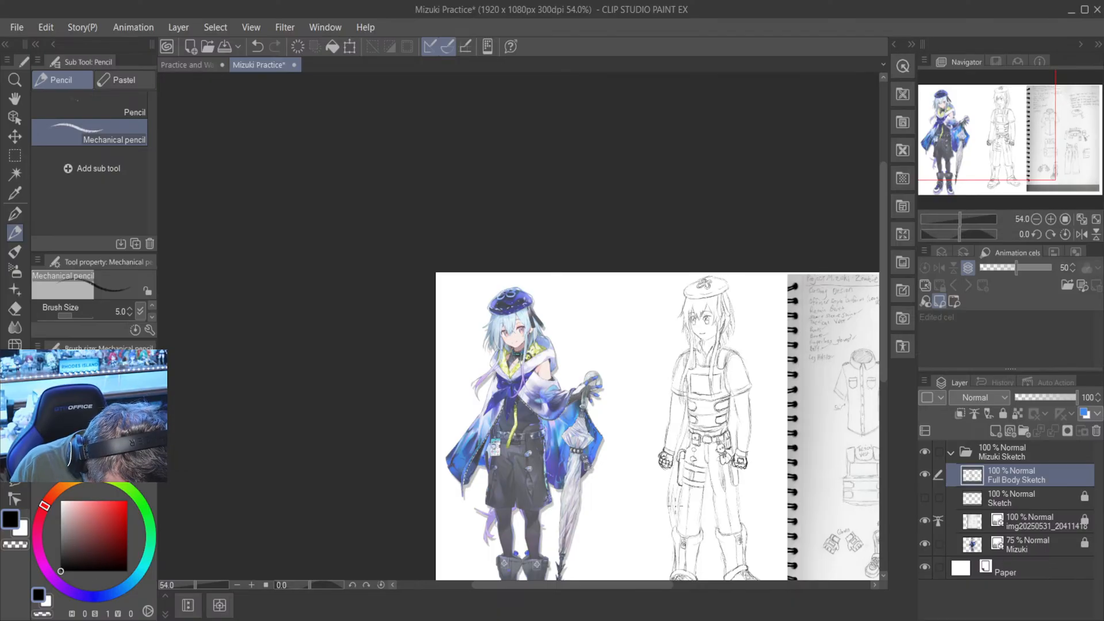
scroll(679, 503, "down", 2)
scroll(709, 457, "up", 5)
scroll(742, 397, "down", 2)
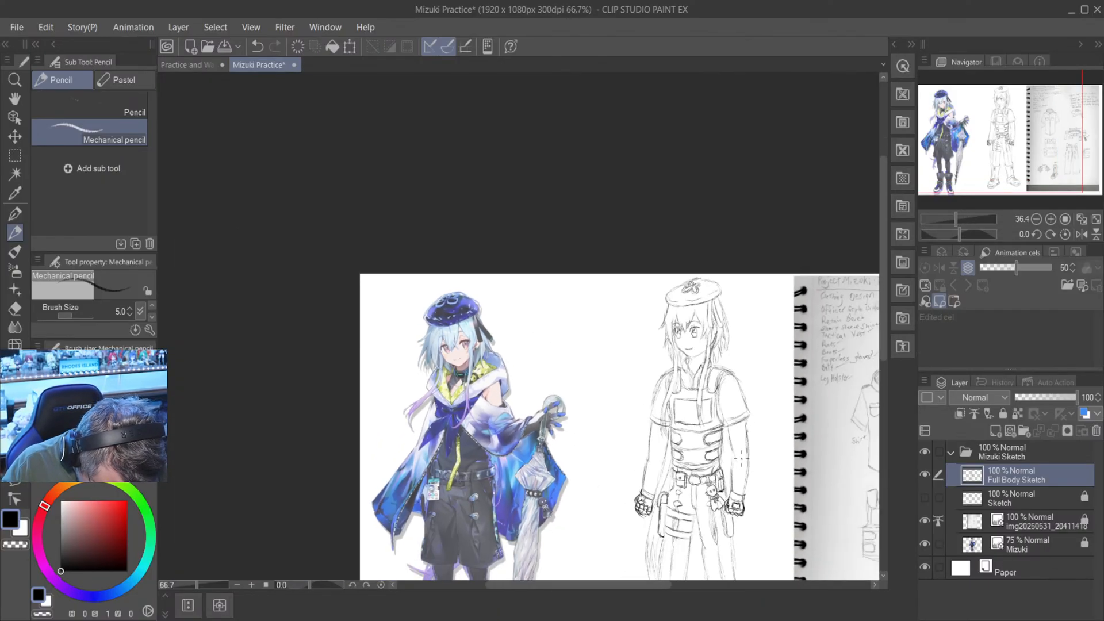
scroll(745, 459, "up", 1)
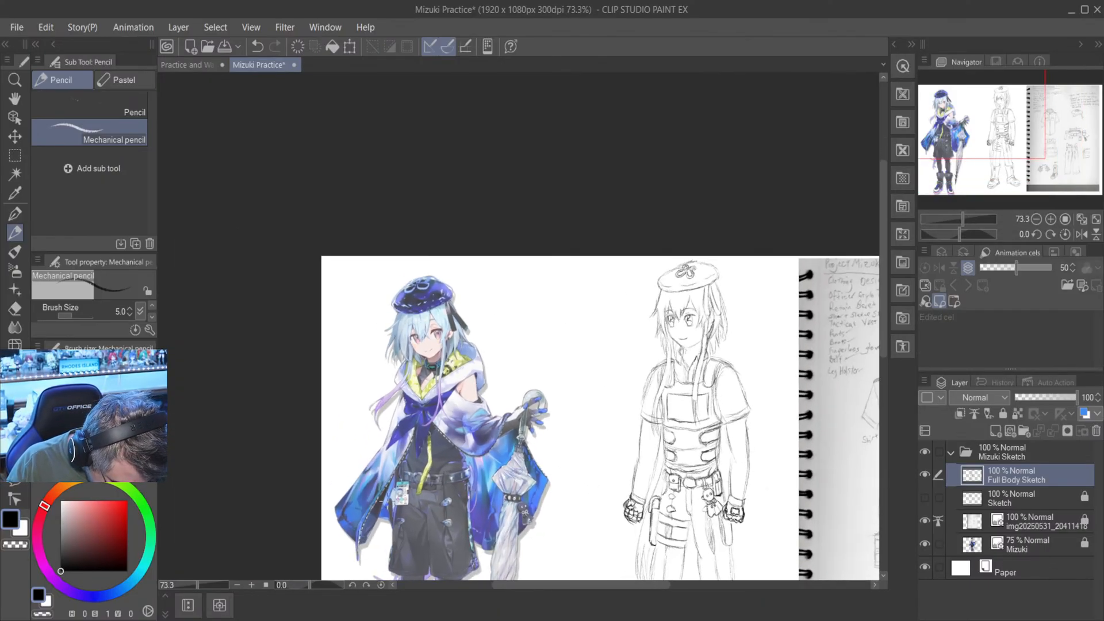
scroll(776, 427, "down", 2)
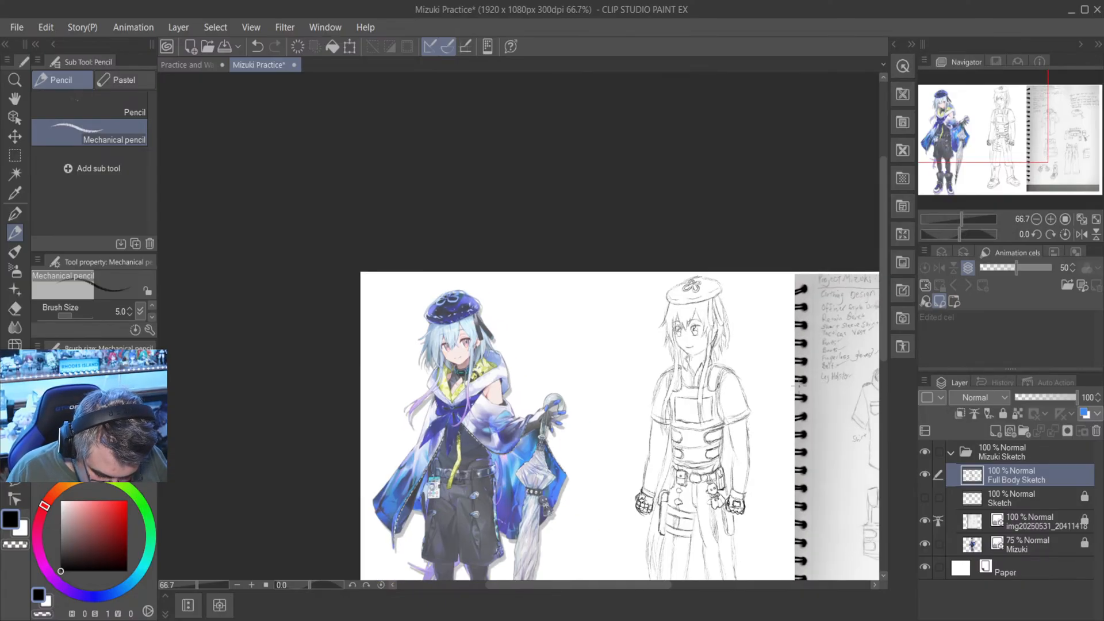
- Darken the long lock behind the thigh and continue its lines up past the holster toward the waist
left_click_drag(884, 317, 884, 365)
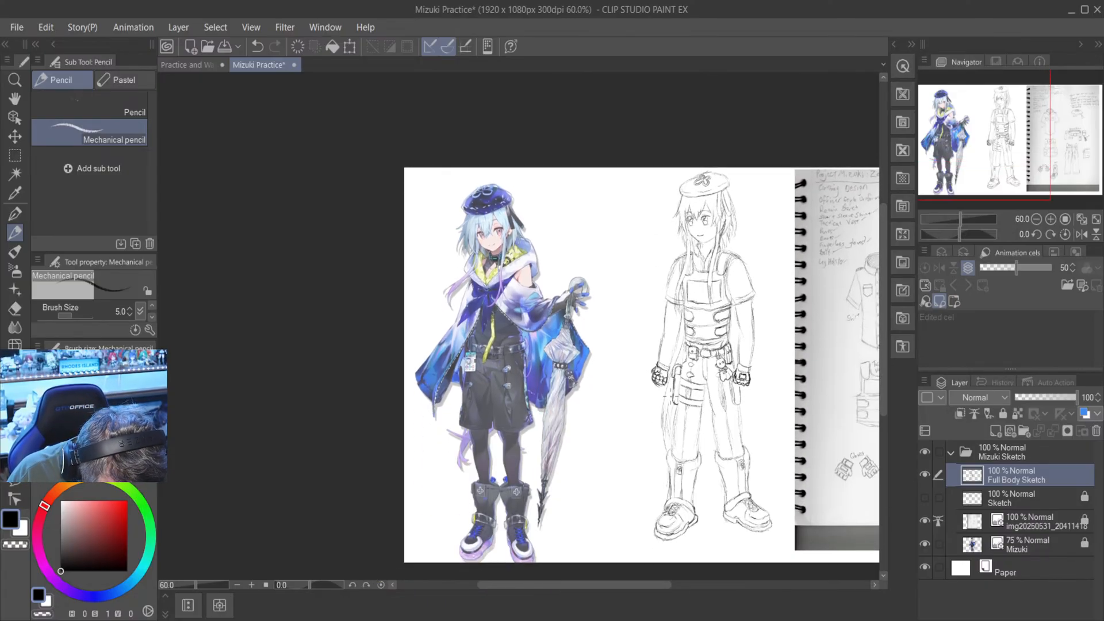
scroll(681, 421, "up", 12)
scroll(679, 420, "down", 1)
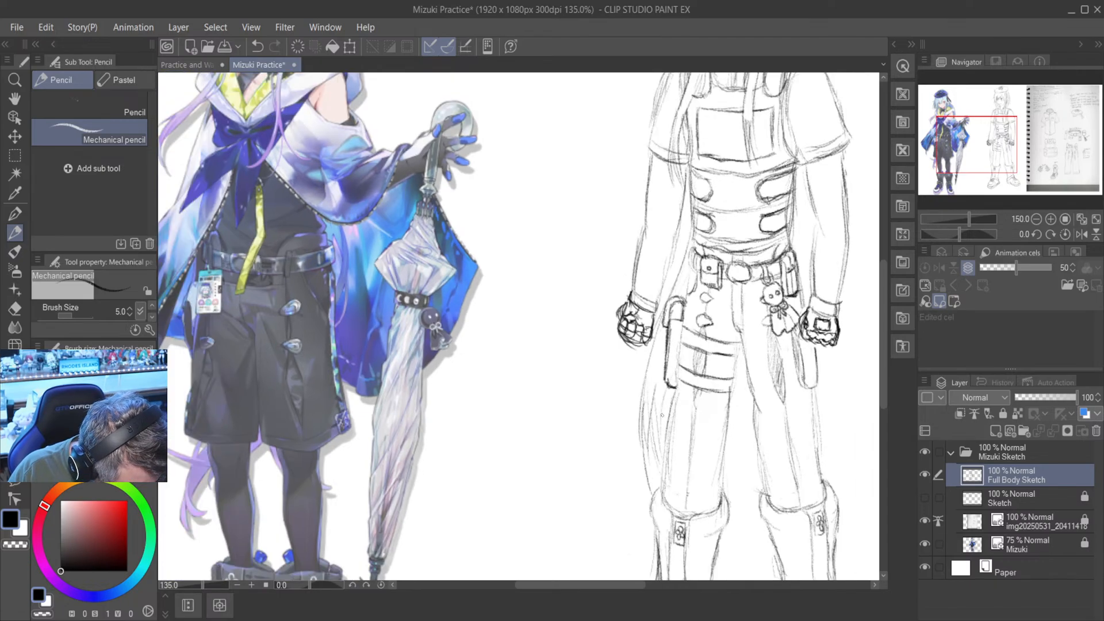
scroll(673, 447, "down", 3)
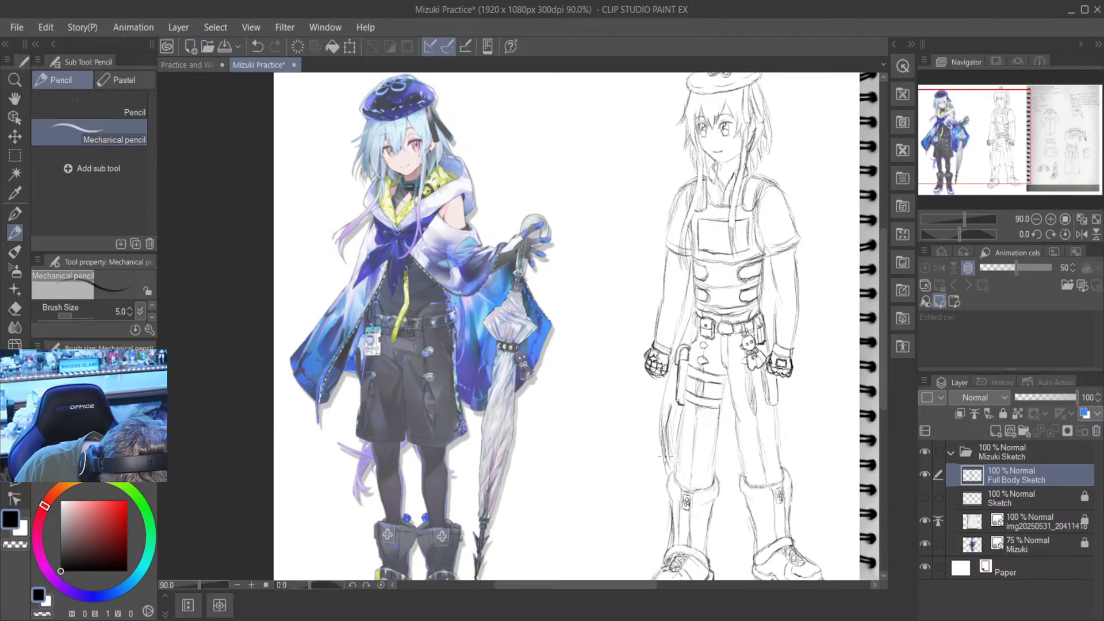
mouse_move(673, 402)
left_mouse_down()
mouse_move(669, 458)
mouse_move(672, 441)
left_mouse_up()
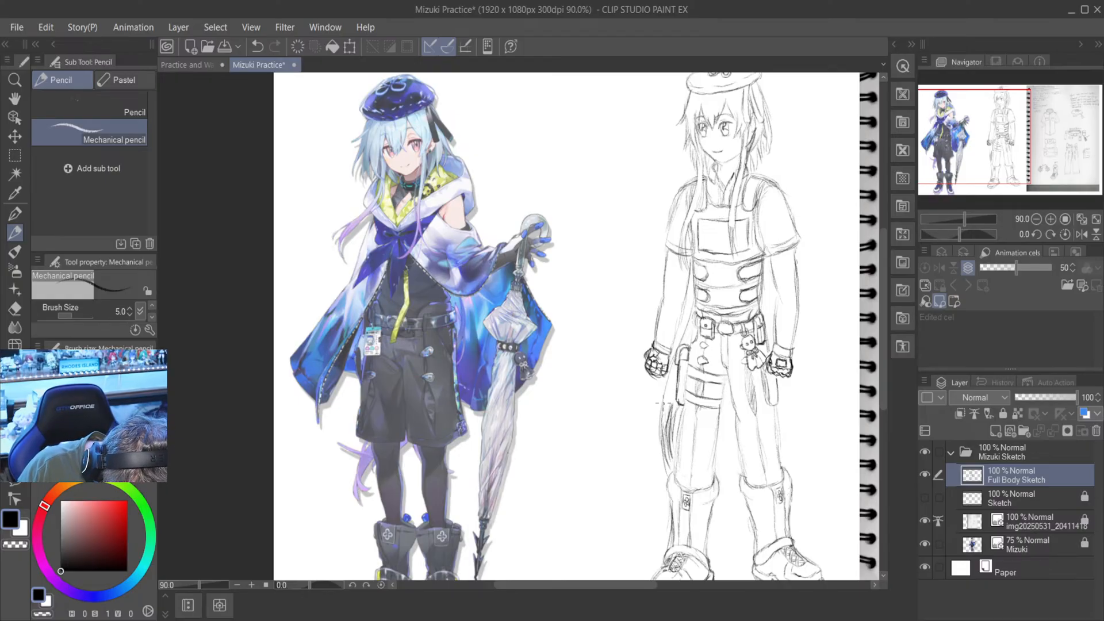
left_click_drag(670, 404, 672, 355)
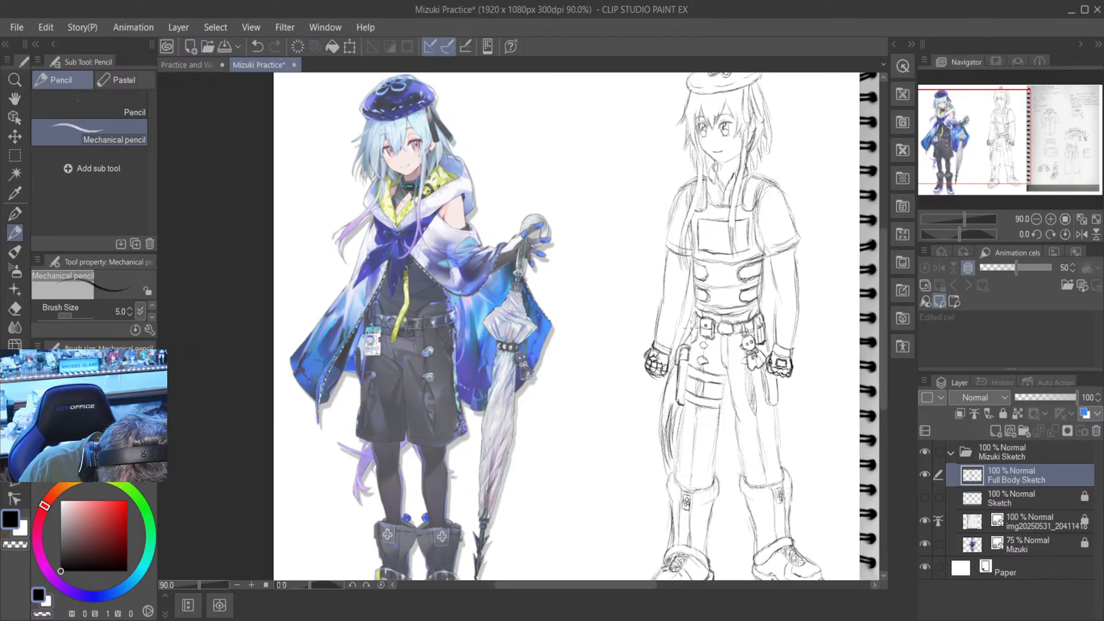
left_click_drag(693, 319, 691, 336)
- Save the Mizuki Practice file with the updated full-body sketch
key("ctrl+minus")
key("e")
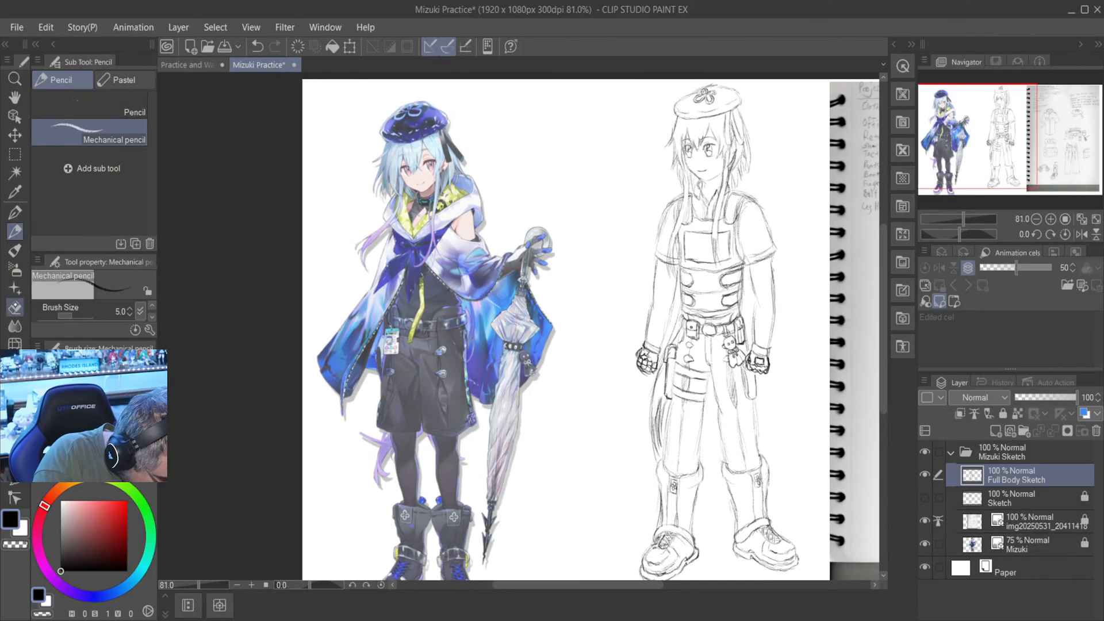
key("ctrl+plus")
key("ctrl+plus")
key("ctrl+minus")
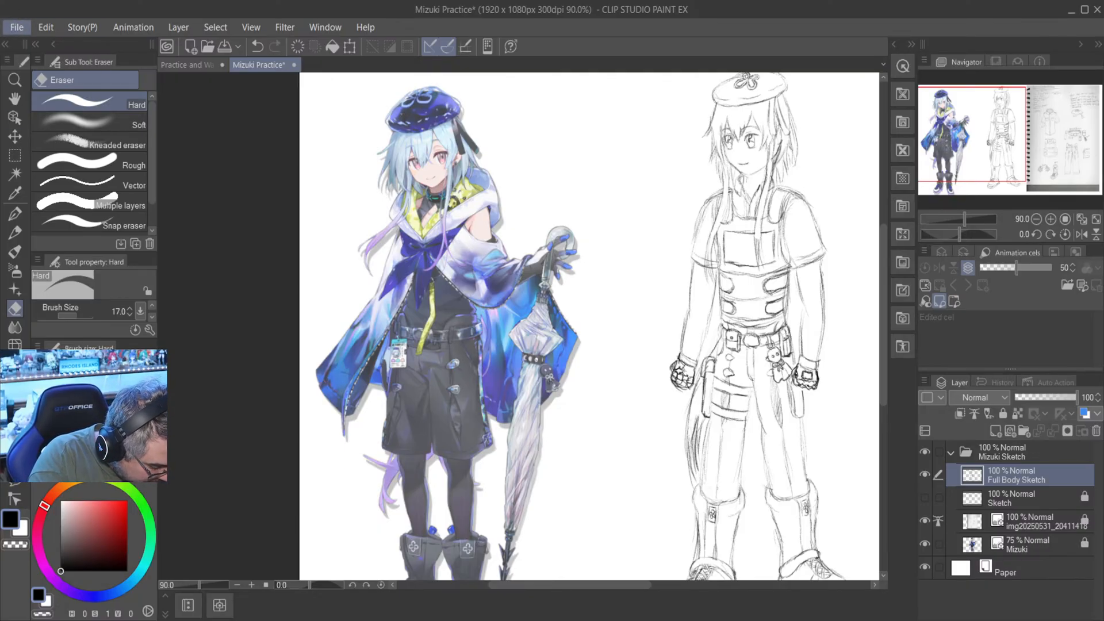
key("ctrl+s")
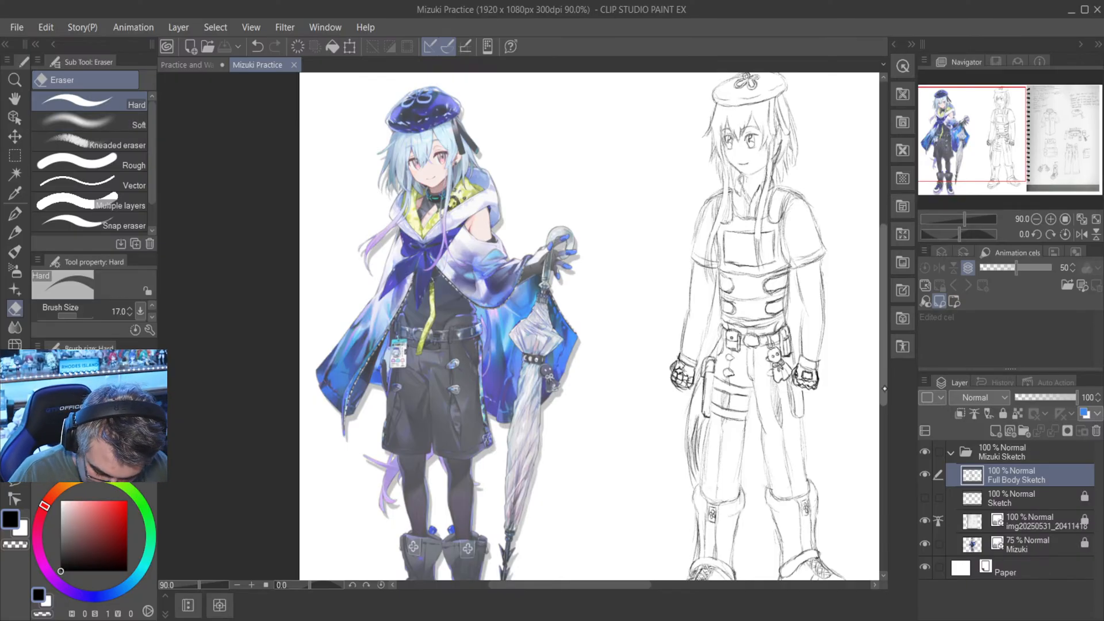
scroll(888, 364, "up", 2)
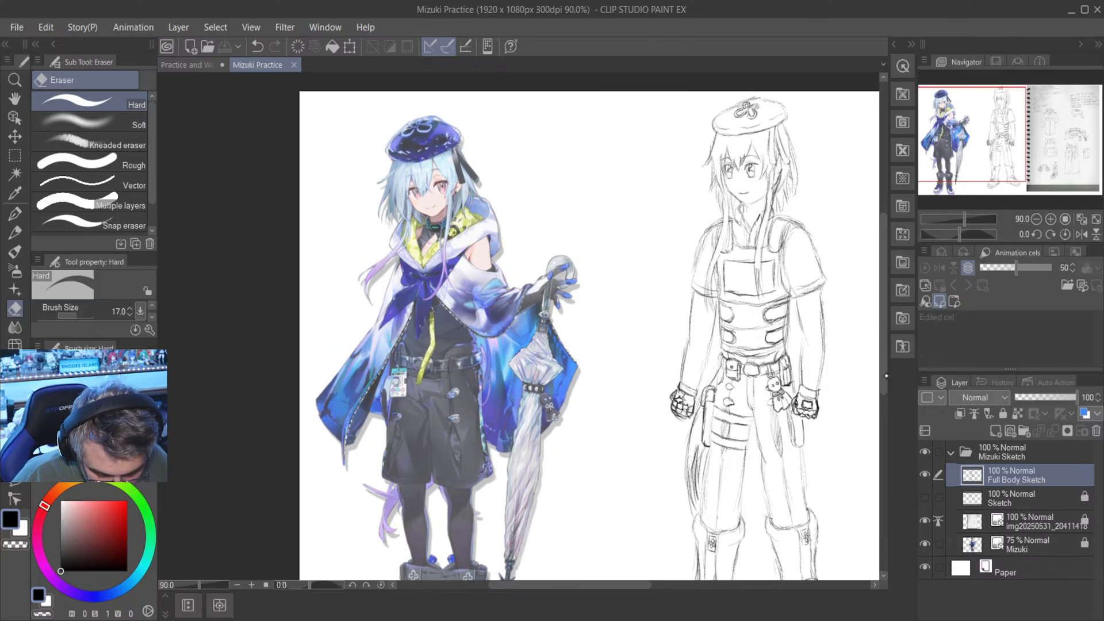
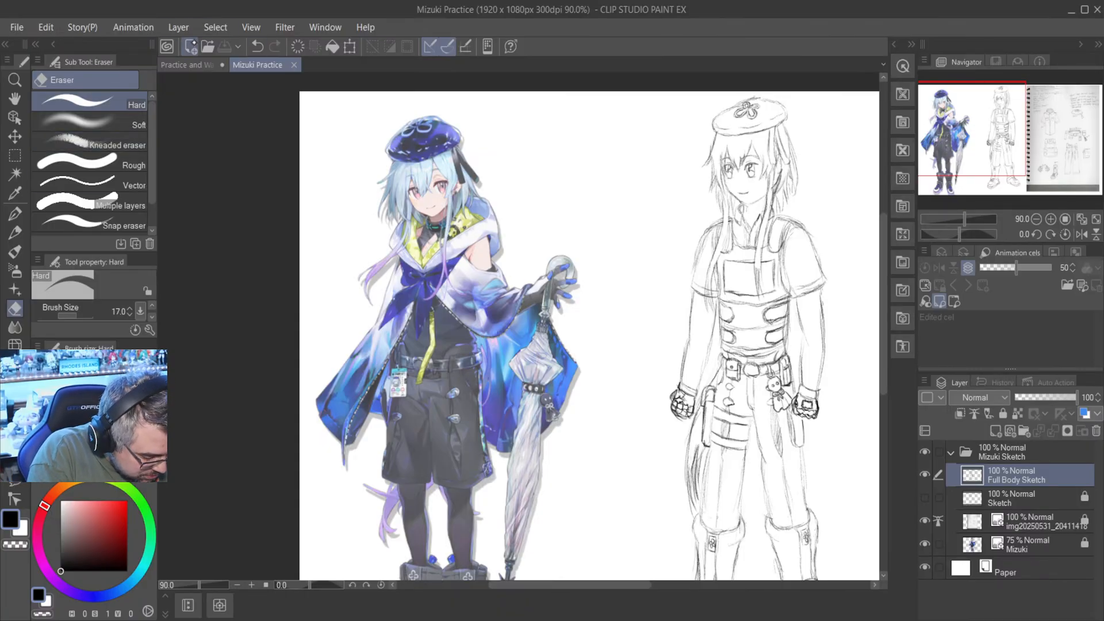
- Create a new 1920 x 1080 px canvas at 300 dpi named Shu Practice
left_click(191, 47)
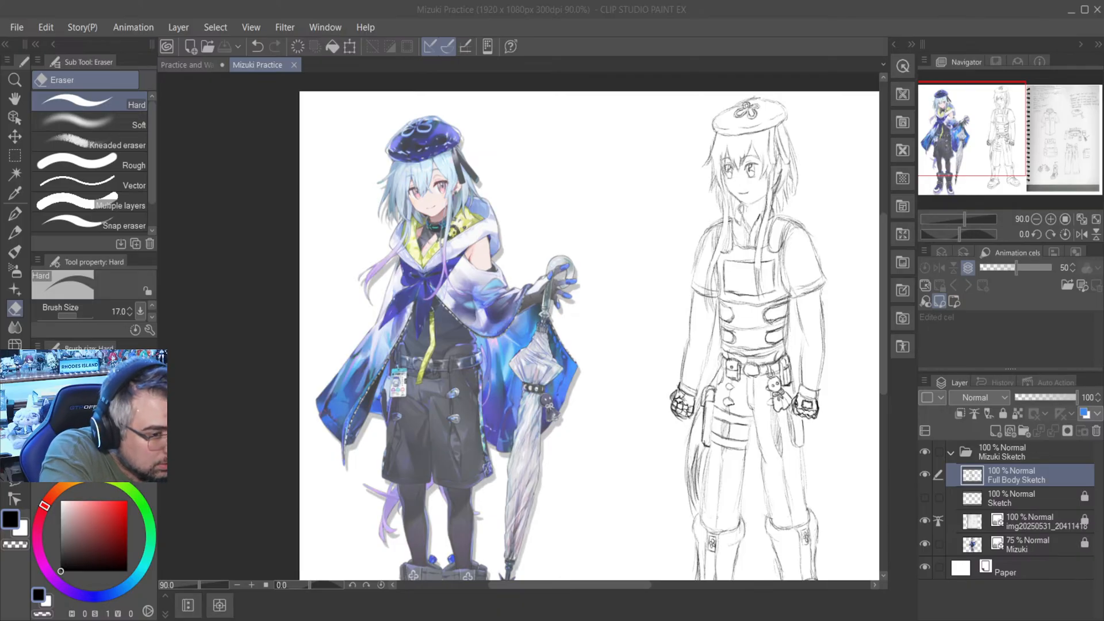
left_click(858, 142)
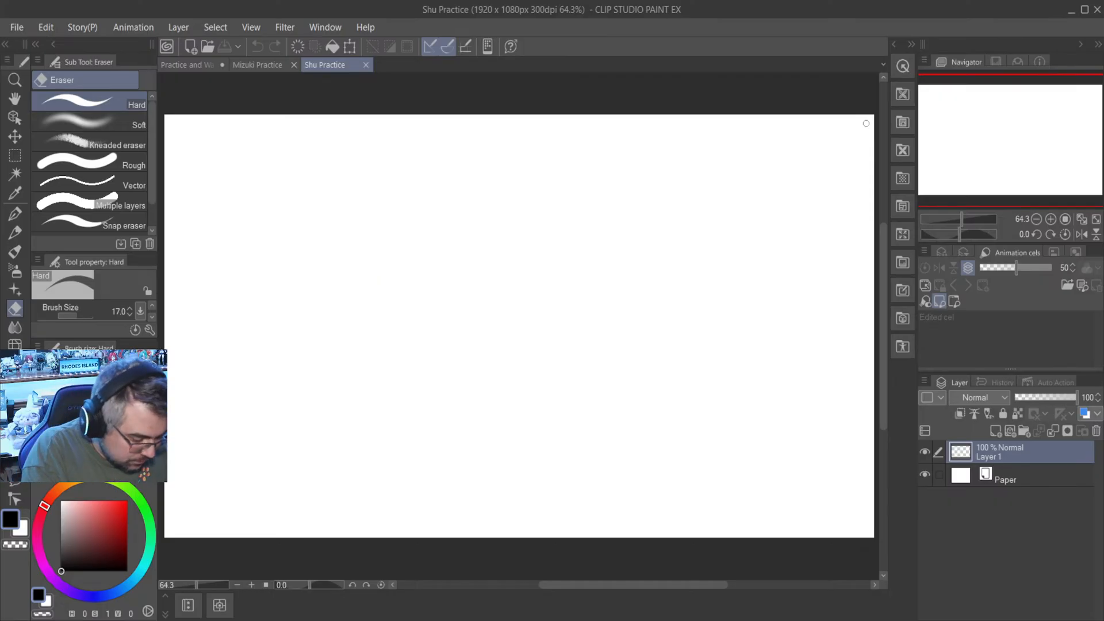
- Save the Practice and Warm Ups file and close it
left_click(190, 64)
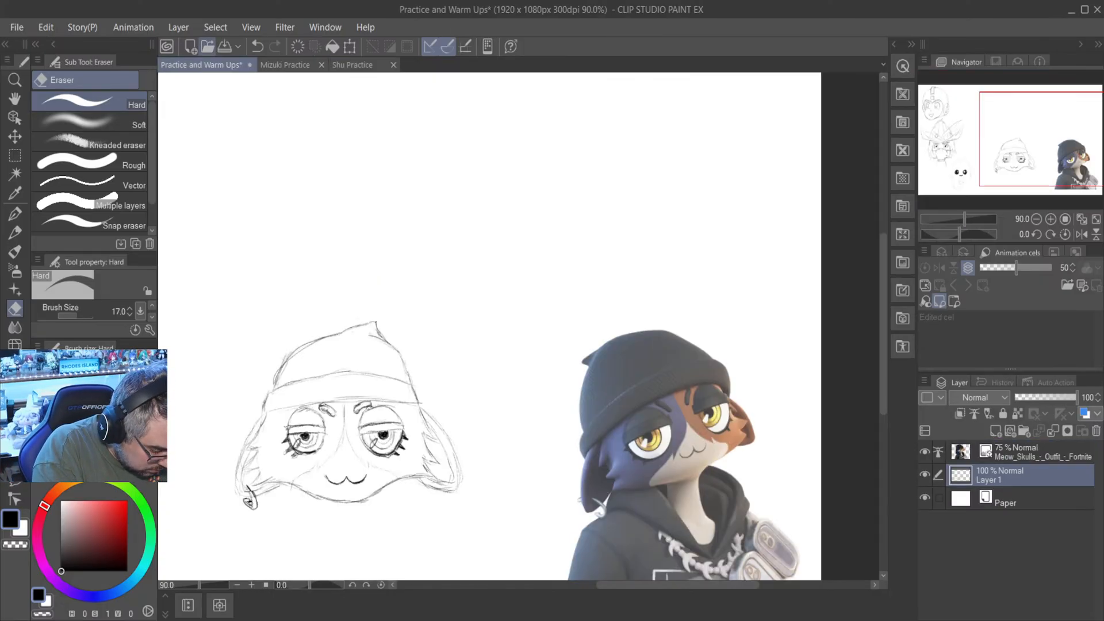
key("ctrl+s")
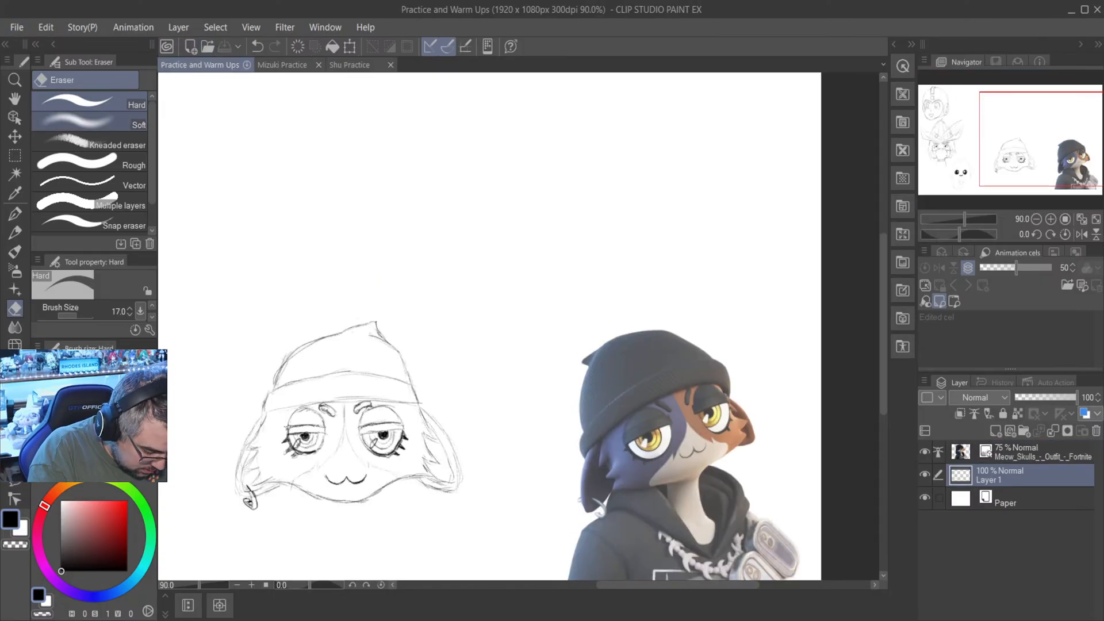
left_click(247, 65)
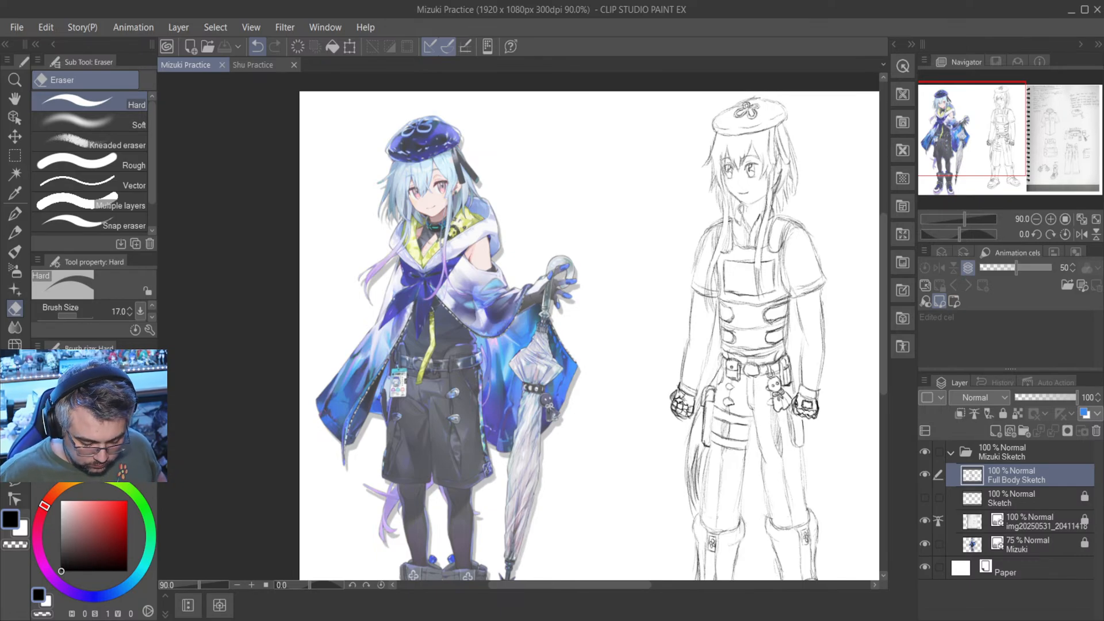
- Bring the Shu artwork into the Shu Practice canvas as its own layer and move it to the canvas's right side
left_click(253, 64)
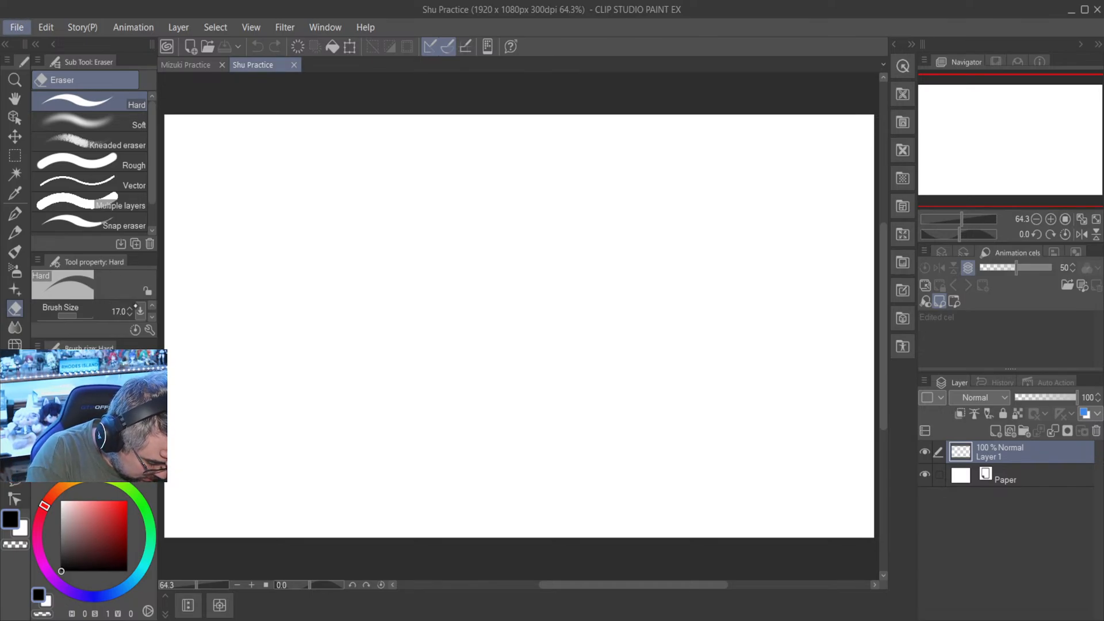
key("alt+Tab")
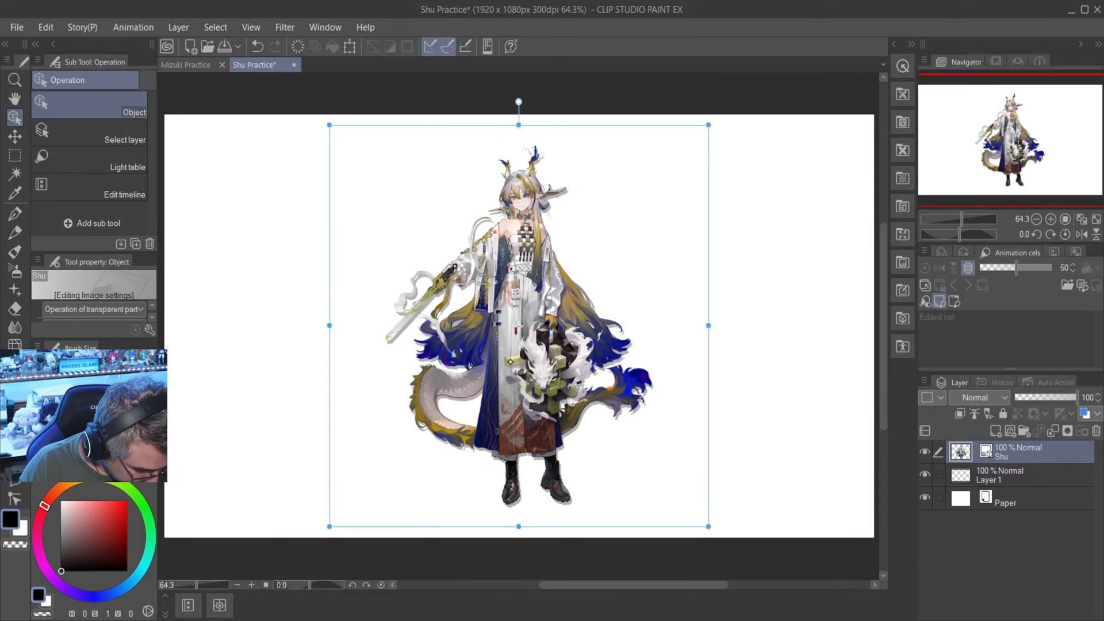
key("k")
left_click_drag(569, 353, 748, 364)
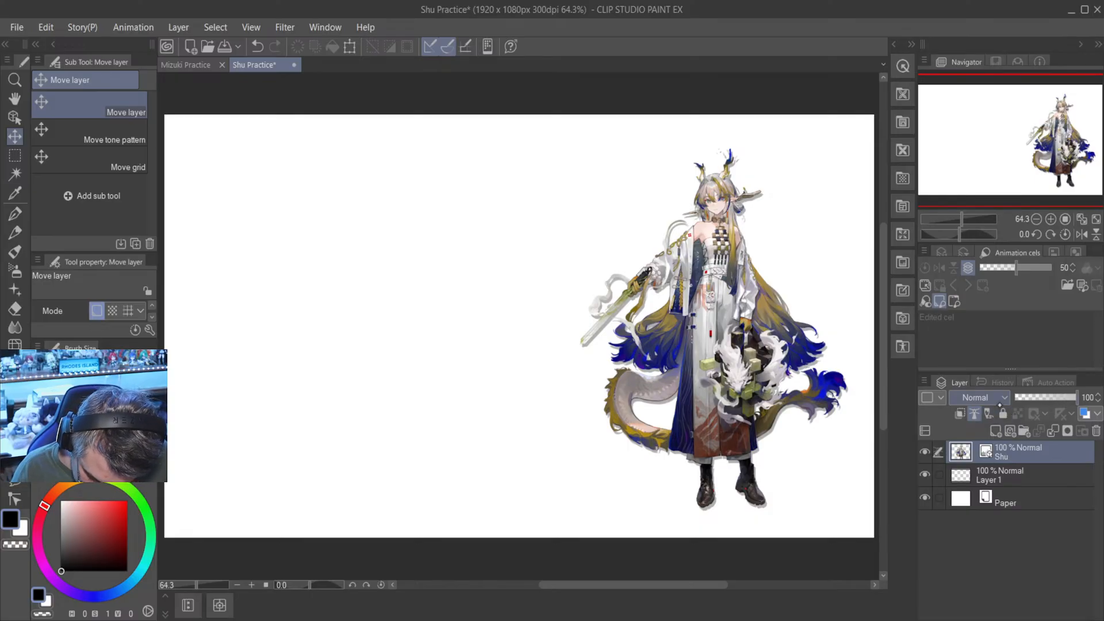
- Lock the Shu artwork layer against editing in the Shu Practice file
mouse_move(1076, 398)
left_mouse_down()
mouse_move(1066, 402)
mouse_move(1078, 398)
left_mouse_up()
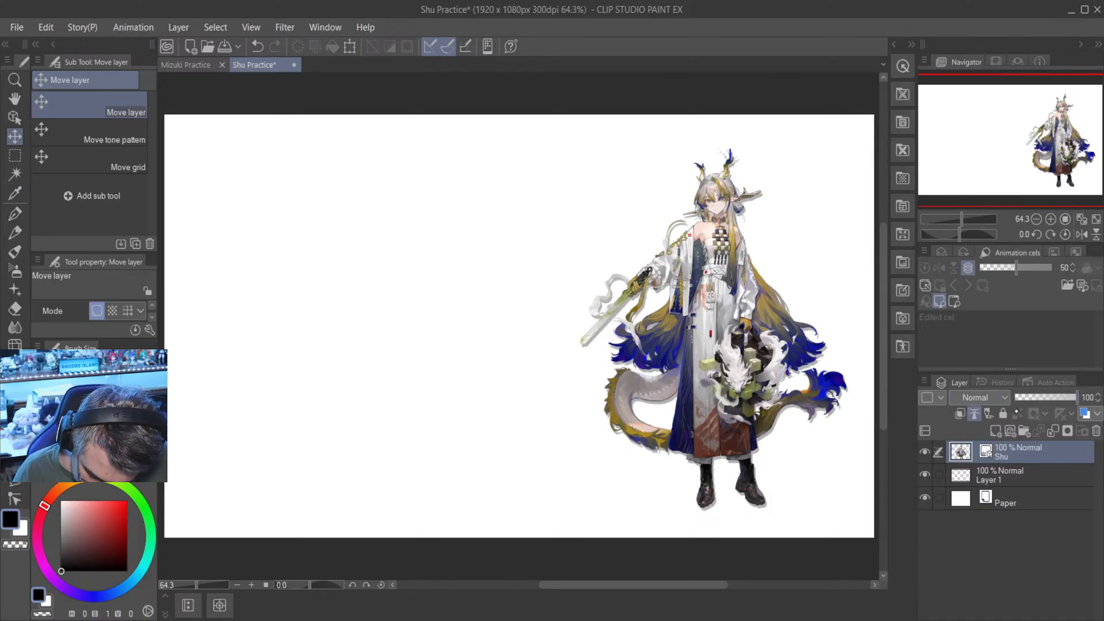
left_click(1003, 414)
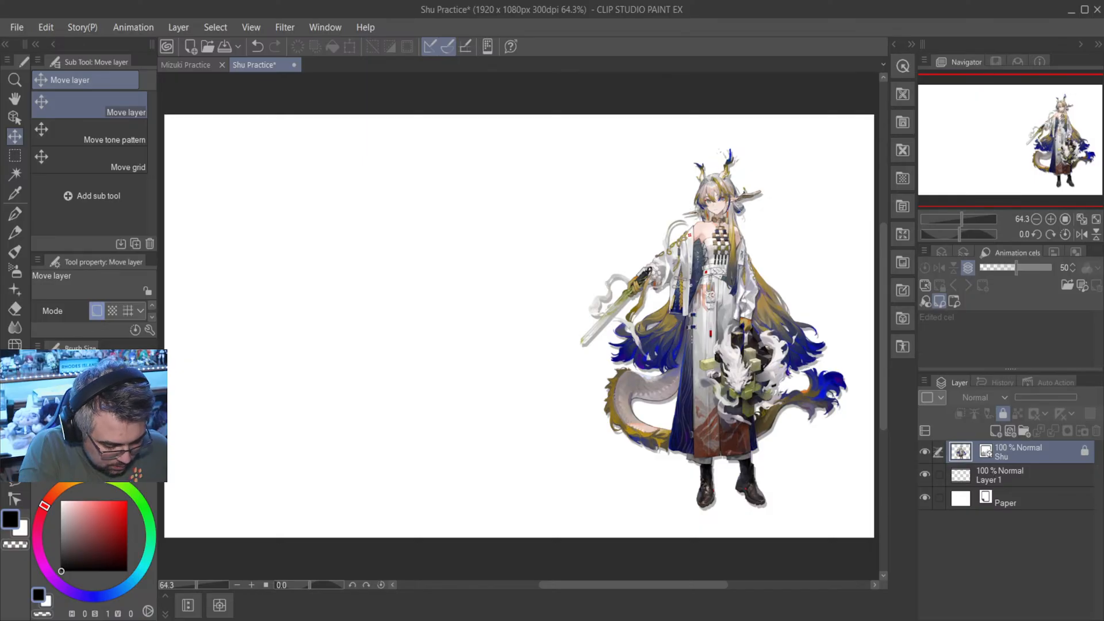
left_click(186, 64)
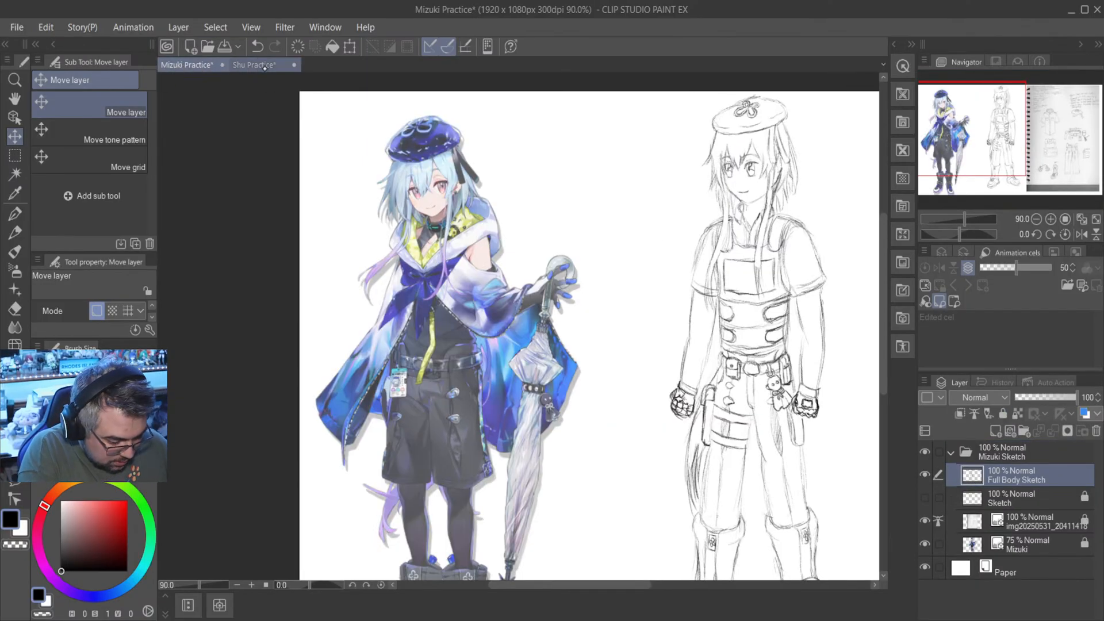
left_click(265, 66)
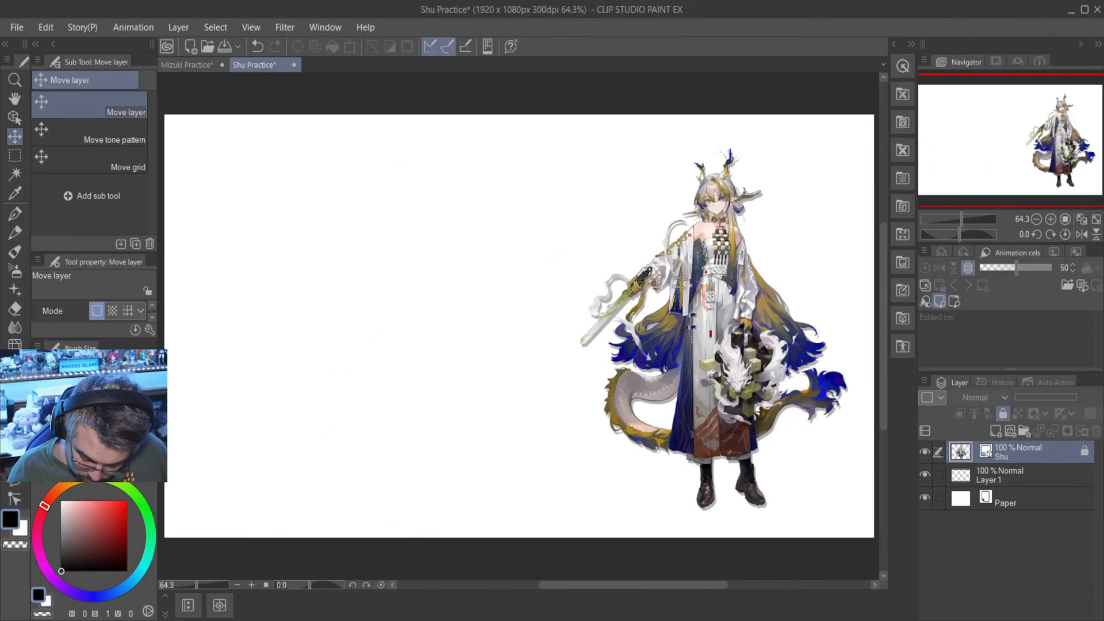
- Create a layer folder and place Layer 1 and the Shu artwork inside it, with Layer 1 above the artwork
left_click(1025, 431)
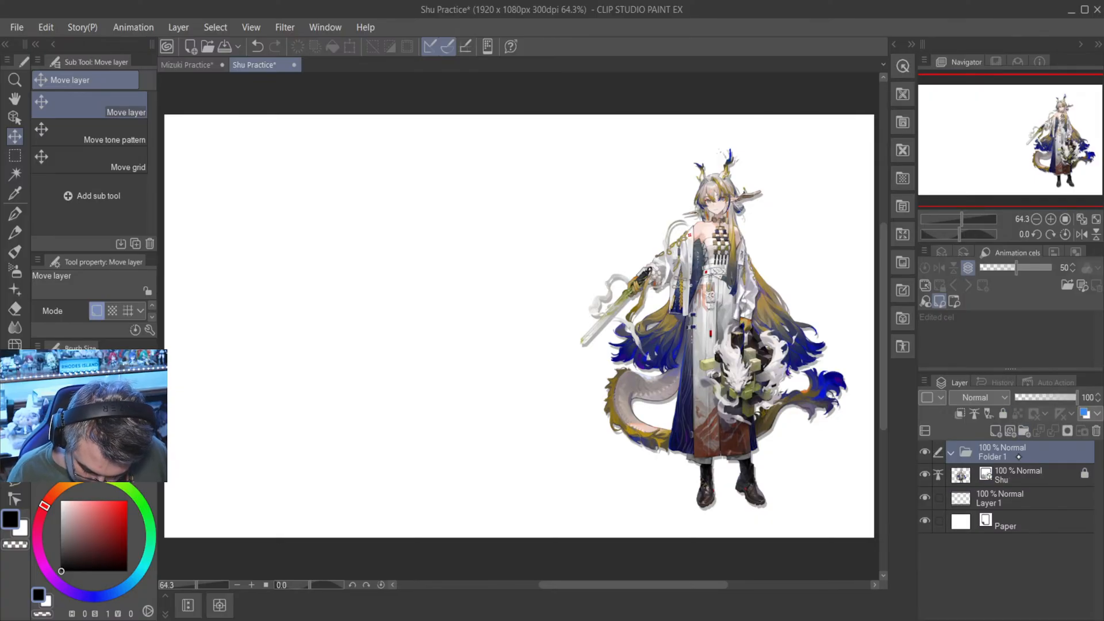
left_click_drag(1005, 498, 1028, 459)
mouse_move(1019, 500)
left_mouse_down()
mouse_move(1023, 468)
mouse_move(1018, 480)
left_mouse_up()
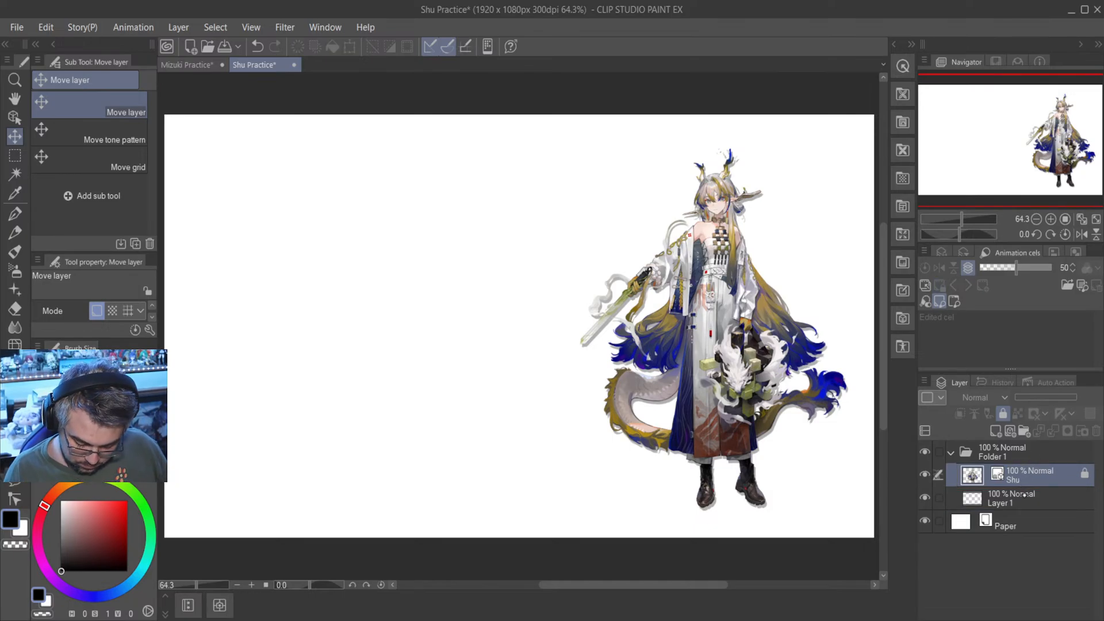
left_click(204, 67)
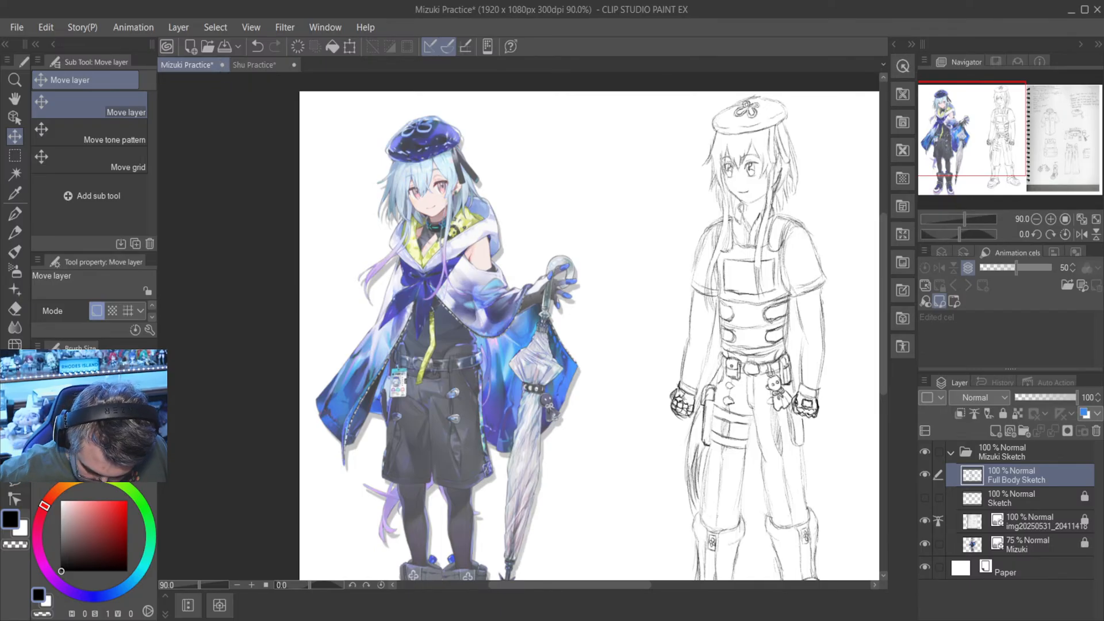
left_click(253, 64)
left_click_drag(1026, 482, 1026, 510)
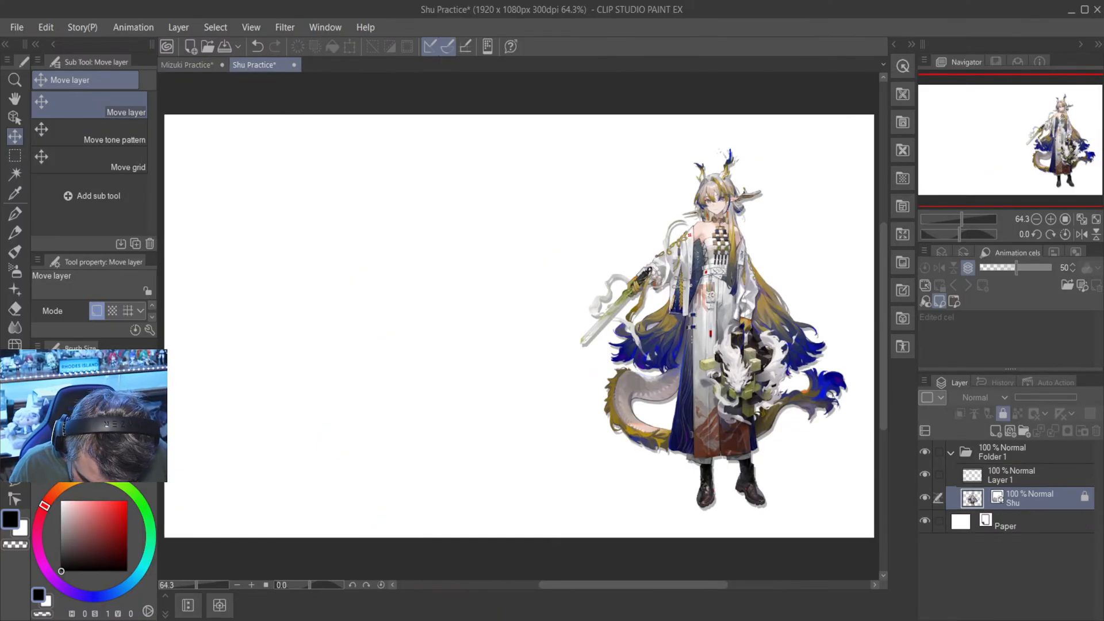
- Rename Layer 1 as Shu Sketch
left_click(1025, 475)
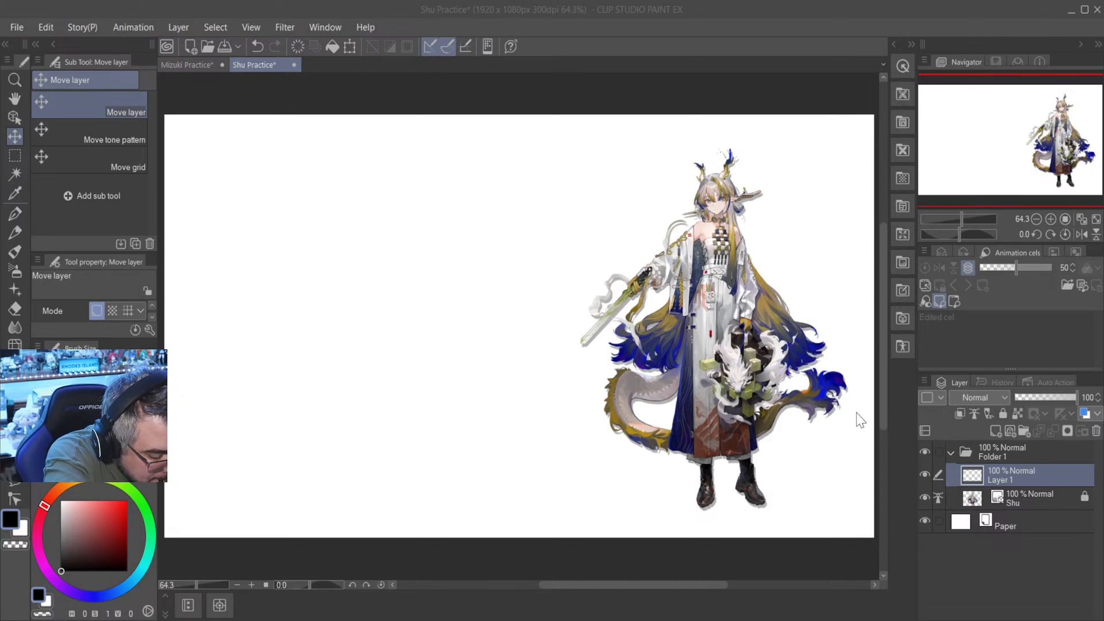
key("Return")
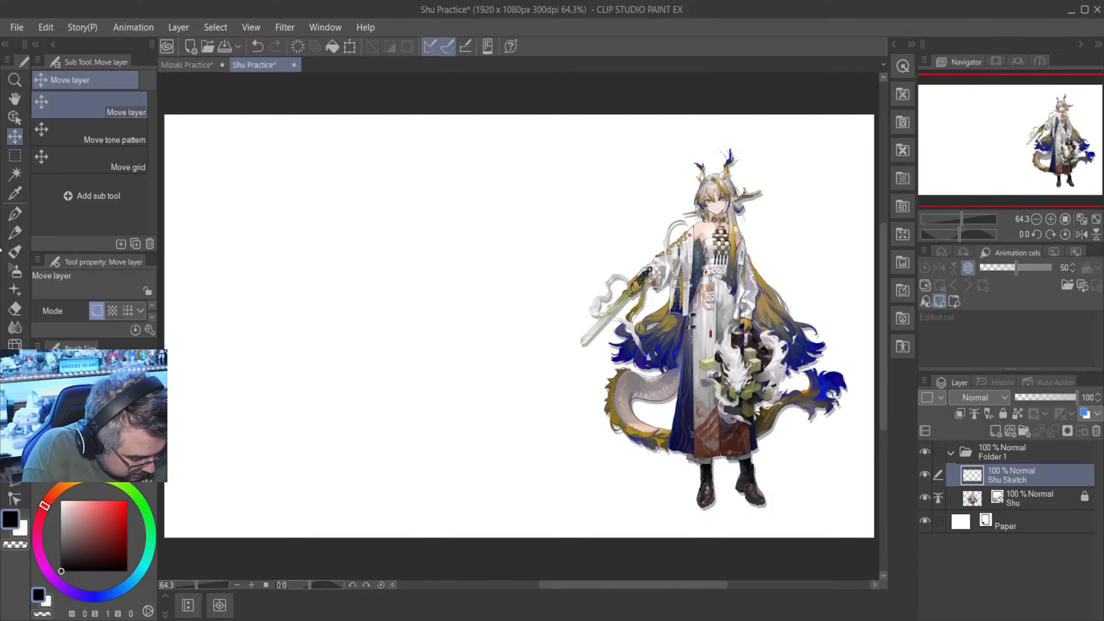
- Sketch the pointed chin and lower jawline of Shu's head with the mechanical pencil in the blank area beside the artwork's head
key("p")
scroll(588, 153, "up", 5)
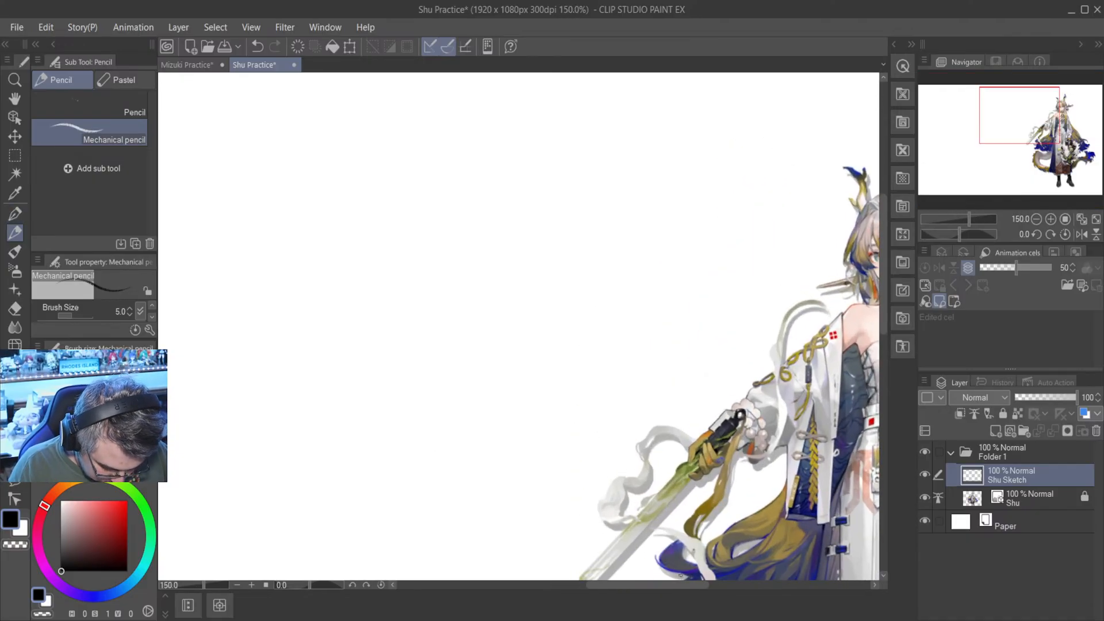
left_click_drag(680, 585, 710, 585)
scroll(710, 537, "up", 1)
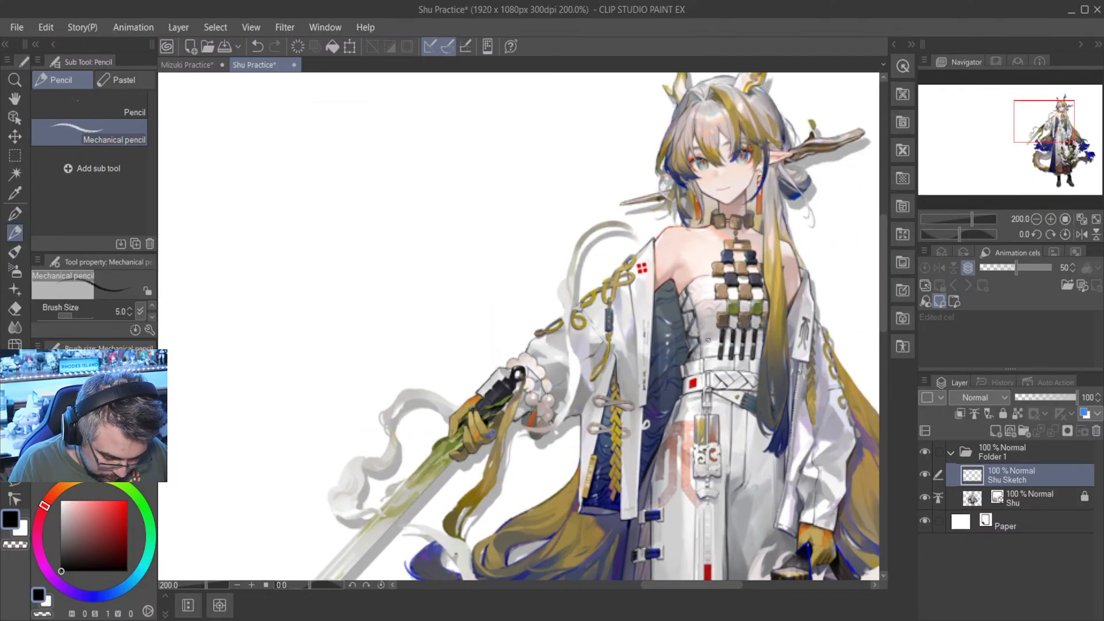
left_click_drag(885, 299, 884, 250)
mouse_move(704, 586)
left_mouse_down()
mouse_move(693, 587)
mouse_move(708, 586)
left_mouse_up()
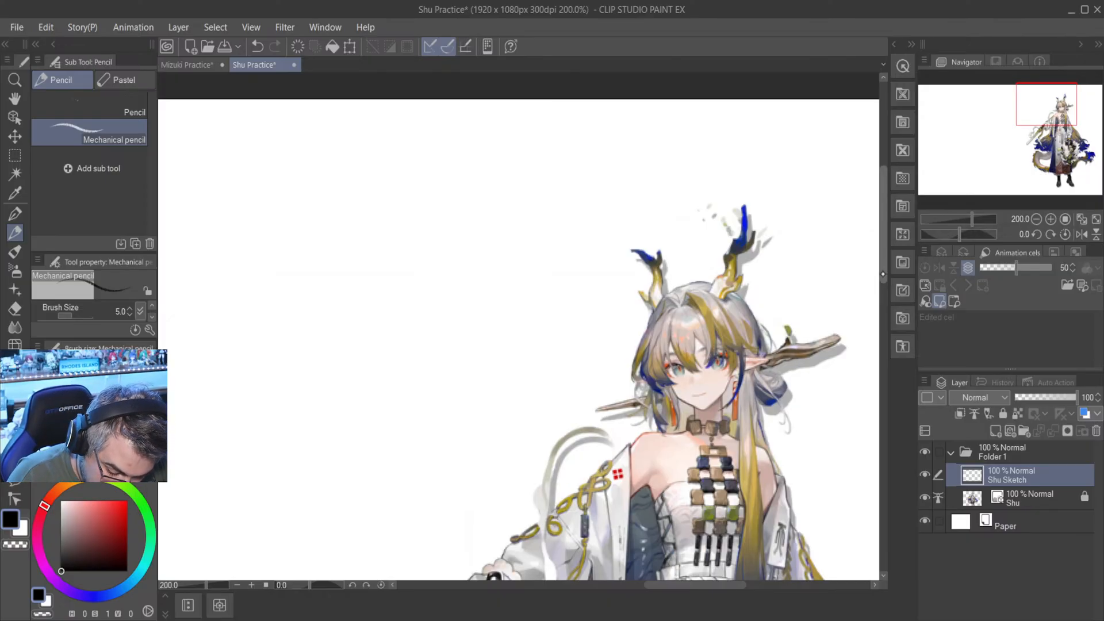
scroll(885, 279, "down", 1)
scroll(885, 279, "down", 2)
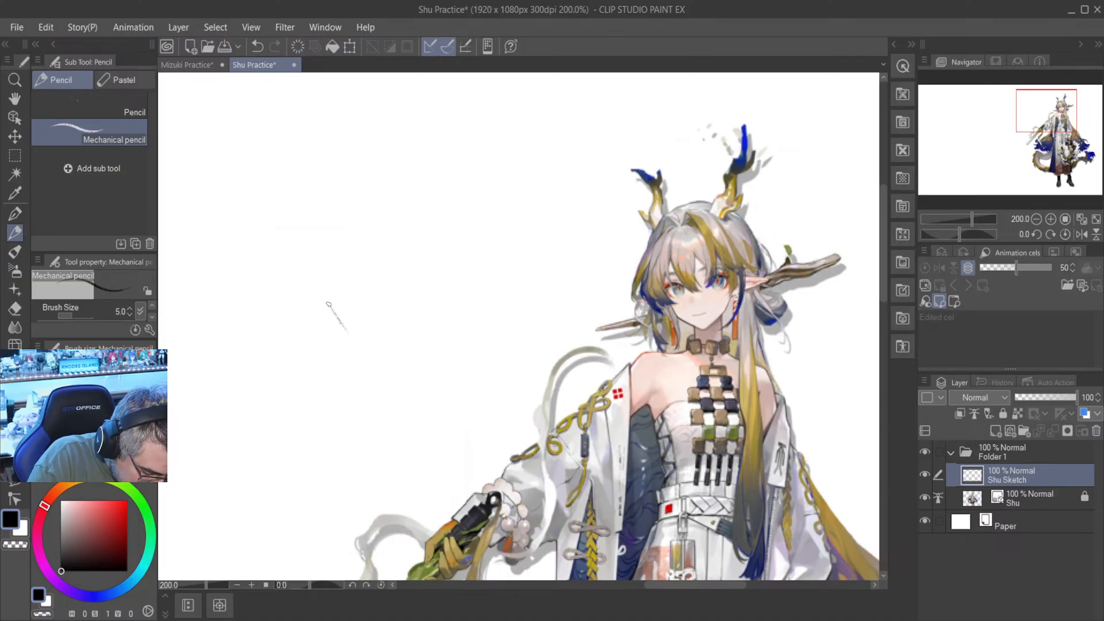
mouse_move(373, 347)
left_mouse_down()
mouse_move(330, 310)
mouse_move(388, 349)
left_mouse_up()
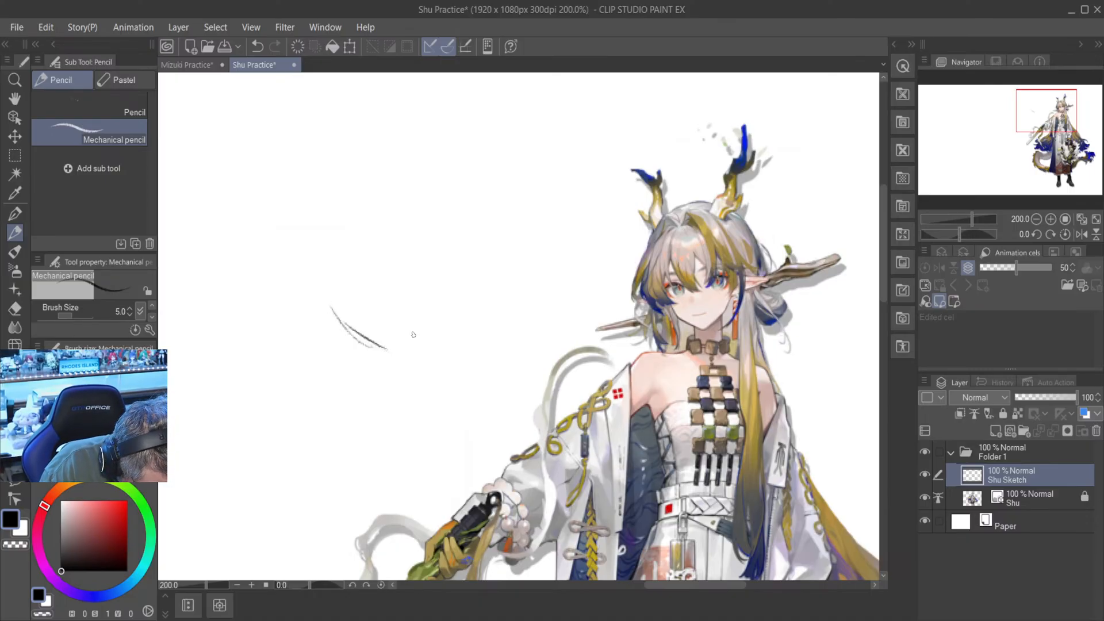
mouse_move(385, 347)
left_mouse_down()
mouse_move(421, 330)
mouse_move(390, 347)
mouse_move(442, 292)
left_mouse_up()
left_click_drag(423, 321, 441, 280)
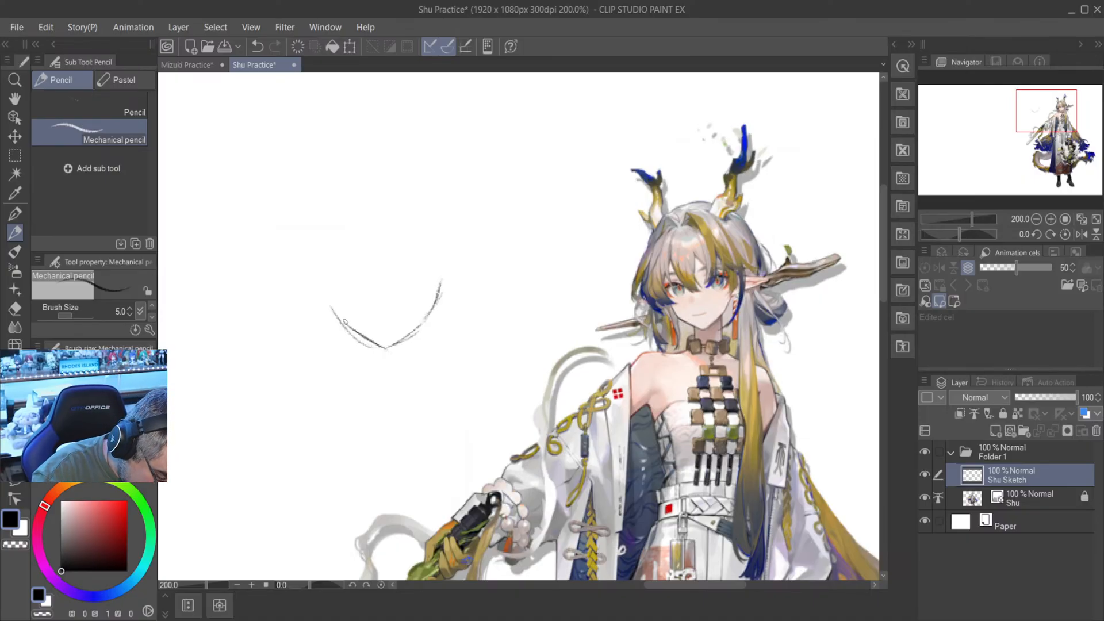
- Extend the jawline upward along both cheeks to form the sides of the face
mouse_move(328, 280)
left_mouse_down()
mouse_move(336, 316)
mouse_move(333, 305)
left_mouse_up()
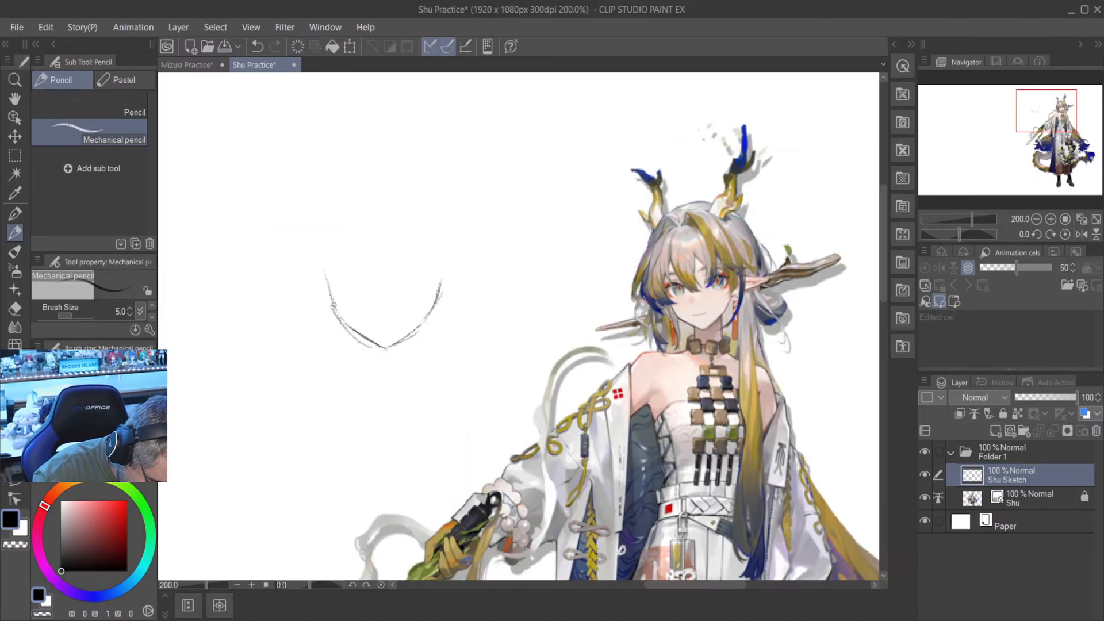
left_click_drag(441, 296, 448, 262)
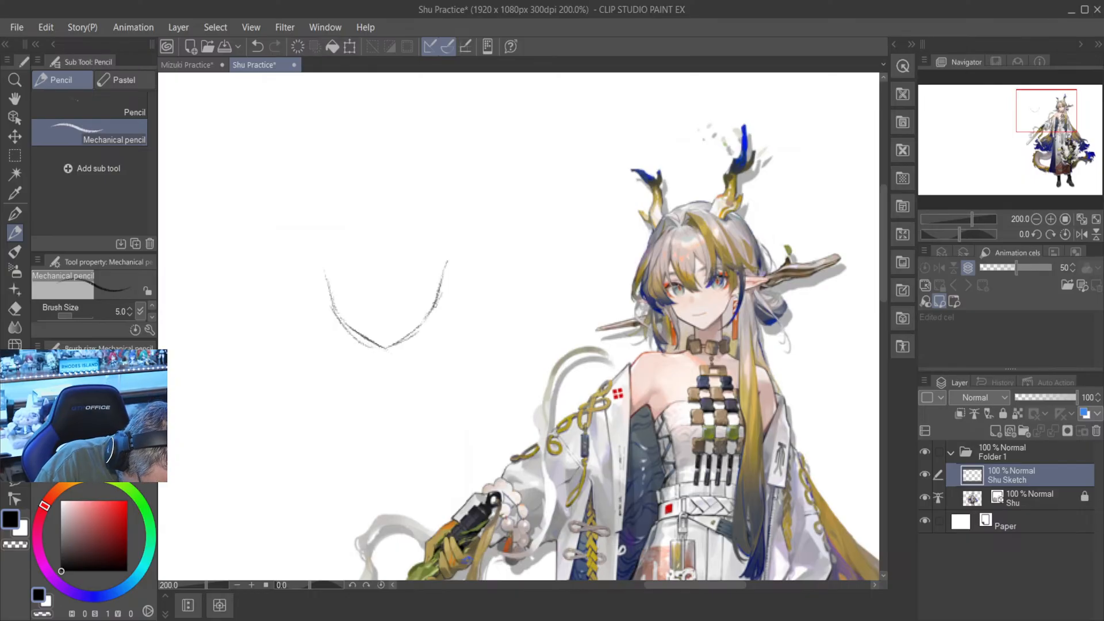
left_click_drag(321, 258, 337, 329)
mouse_move(447, 254)
left_mouse_down()
mouse_move(440, 288)
mouse_move(438, 279)
left_mouse_up()
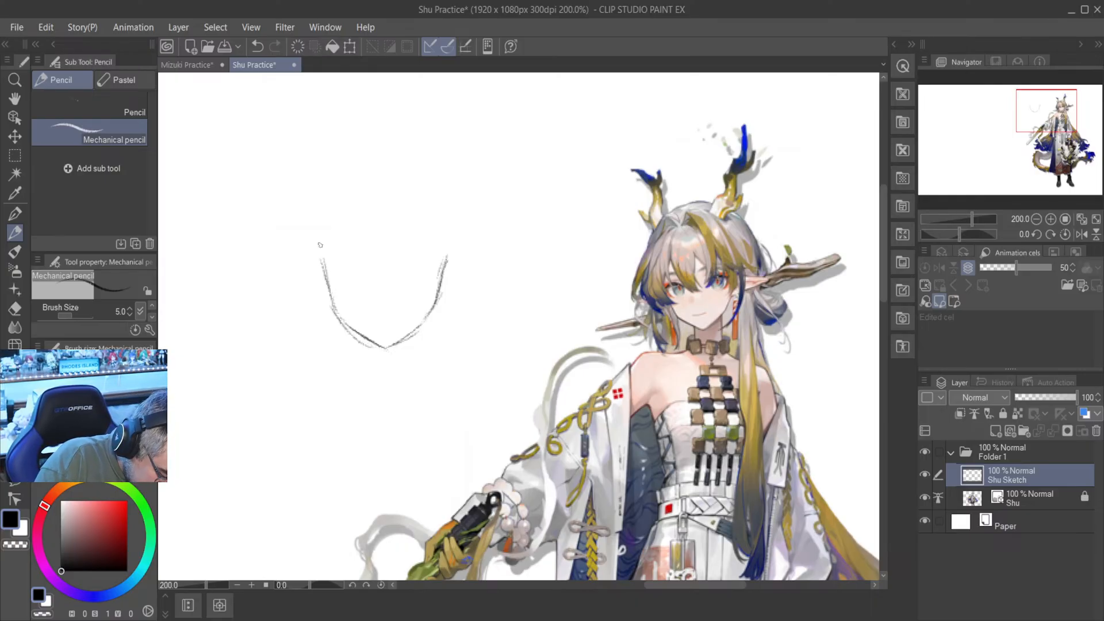
- Draw the rounded top of the skull and close the head outline down the side to the cheek
mouse_move(324, 225)
left_mouse_down()
mouse_move(355, 182)
mouse_move(329, 213)
mouse_move(380, 180)
mouse_move(349, 187)
mouse_move(330, 249)
mouse_move(383, 183)
mouse_move(367, 186)
mouse_move(373, 178)
mouse_move(393, 182)
mouse_move(365, 181)
mouse_move(413, 181)
mouse_move(371, 187)
mouse_move(378, 169)
mouse_move(401, 175)
mouse_move(367, 181)
mouse_move(390, 173)
mouse_move(431, 195)
left_mouse_up()
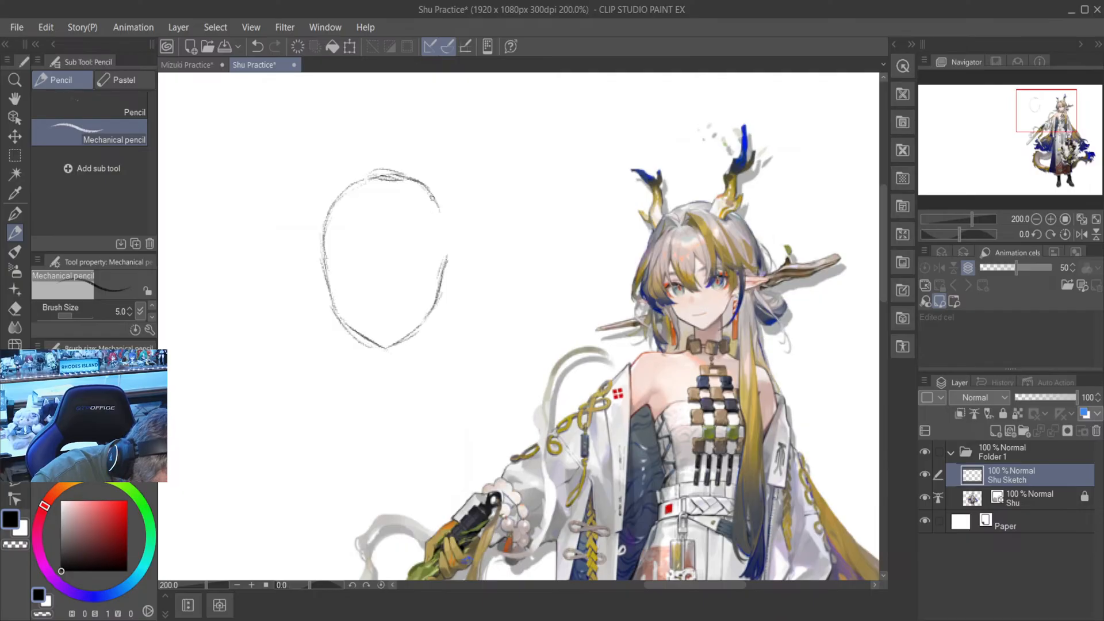
left_click_drag(433, 188, 448, 231)
mouse_move(432, 189)
left_mouse_down()
mouse_move(448, 217)
mouse_move(445, 259)
left_mouse_up()
left_click_drag(448, 221, 439, 264)
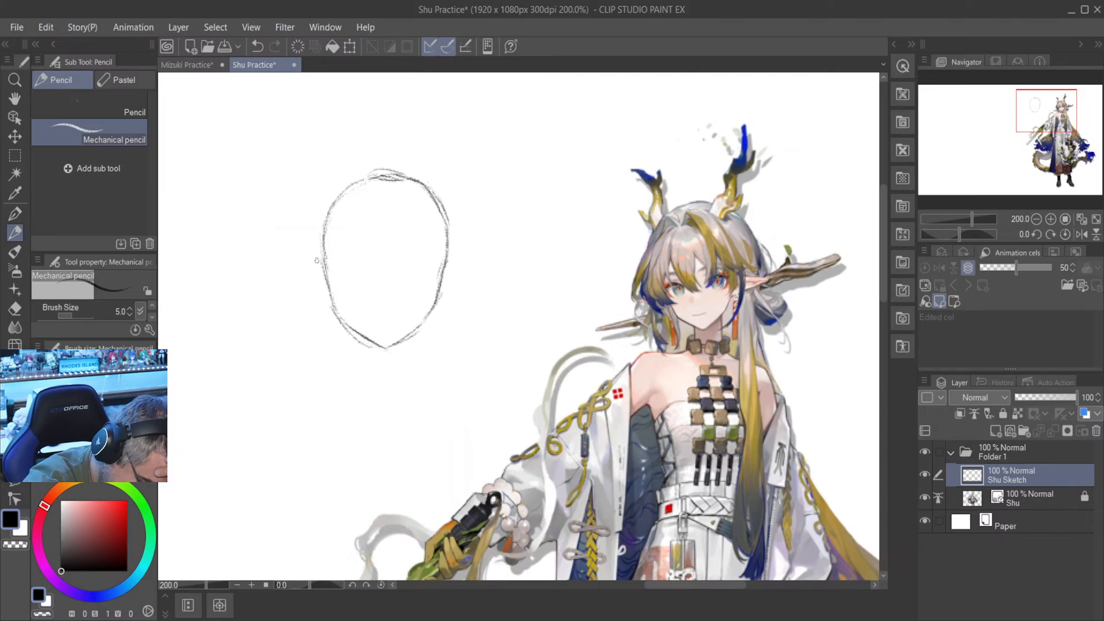
- Draw two light horizontal guide lines across the head, one at mid-head height and one a little lower
left_click_drag(306, 255, 383, 258)
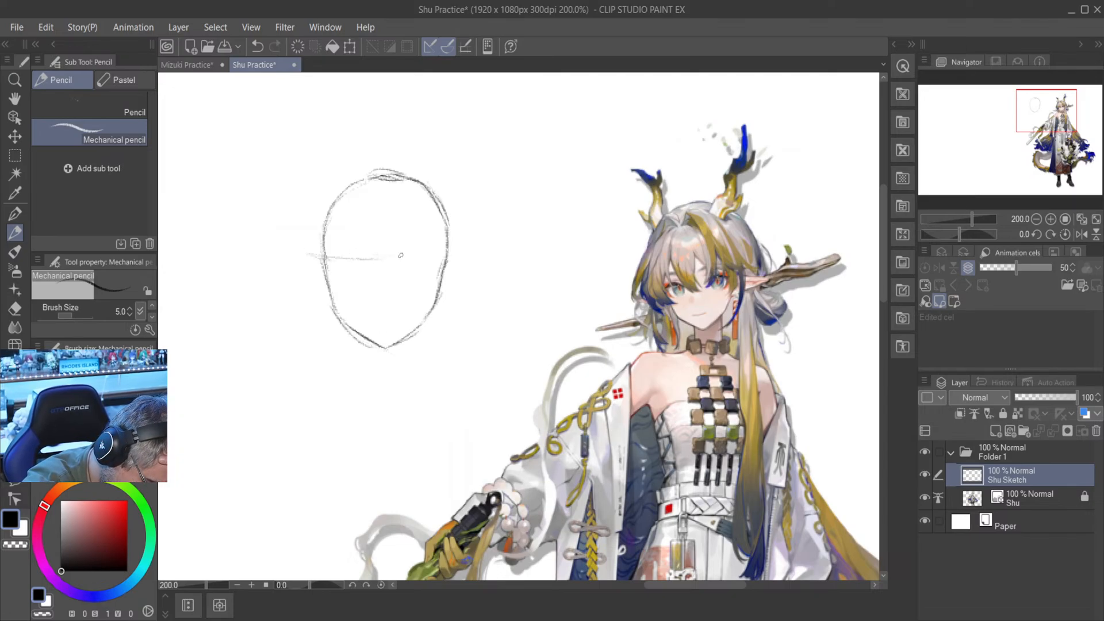
left_click_drag(392, 257, 493, 257)
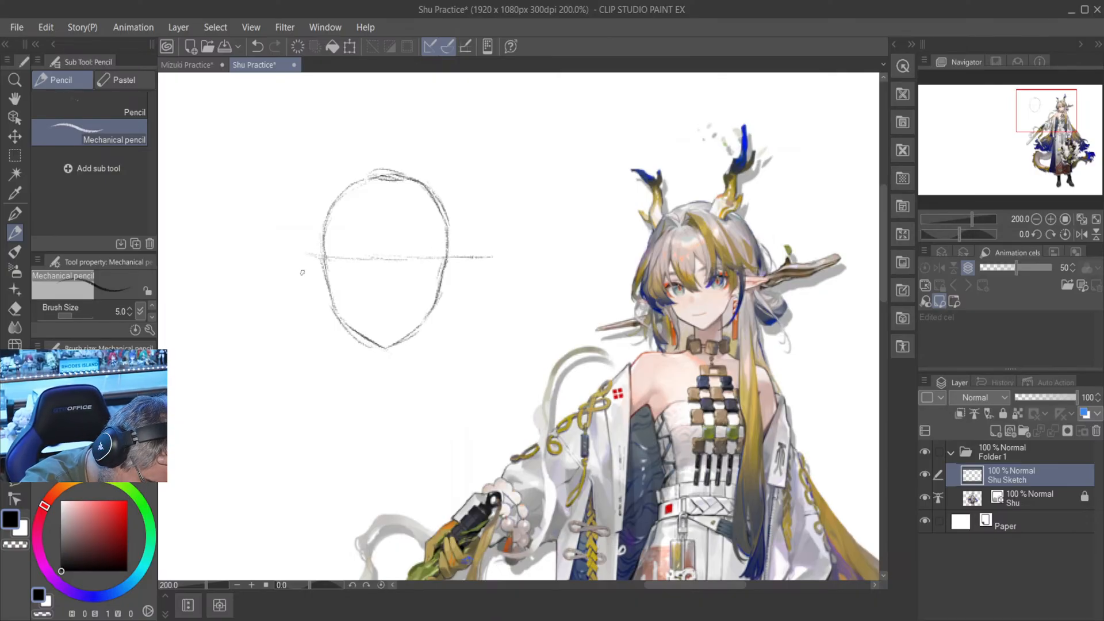
left_click_drag(308, 279, 472, 282)
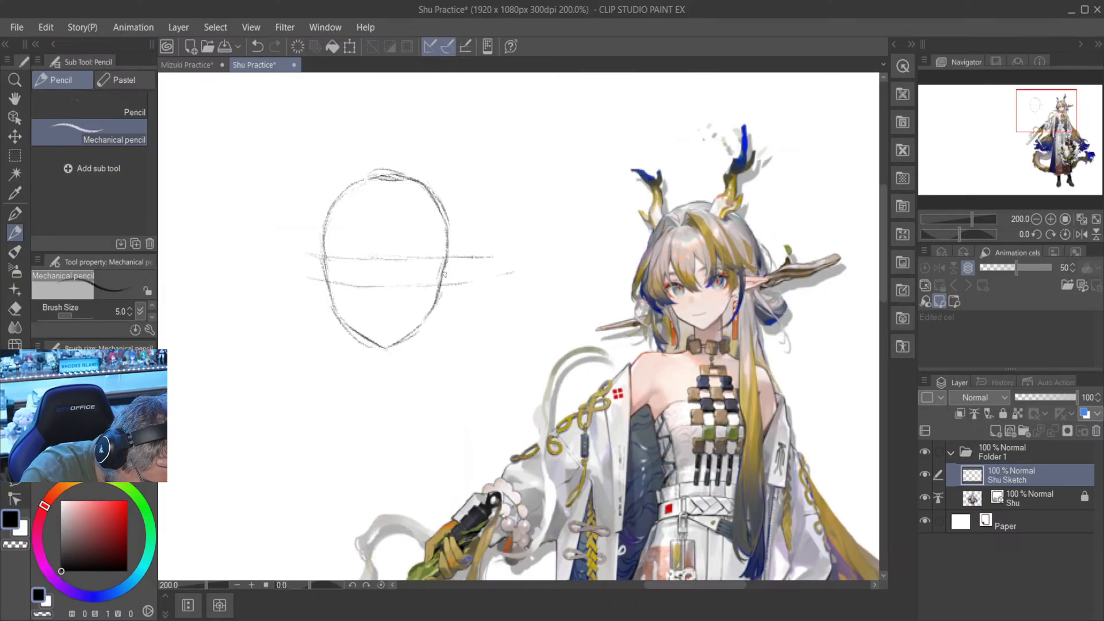
- Trim the overlong ends of both guide lines outside the head with the Hard eraser, and return to the mechanical pencil
left_click(15, 309)
mouse_move(514, 271)
left_mouse_down()
mouse_move(479, 296)
mouse_move(477, 249)
left_mouse_up()
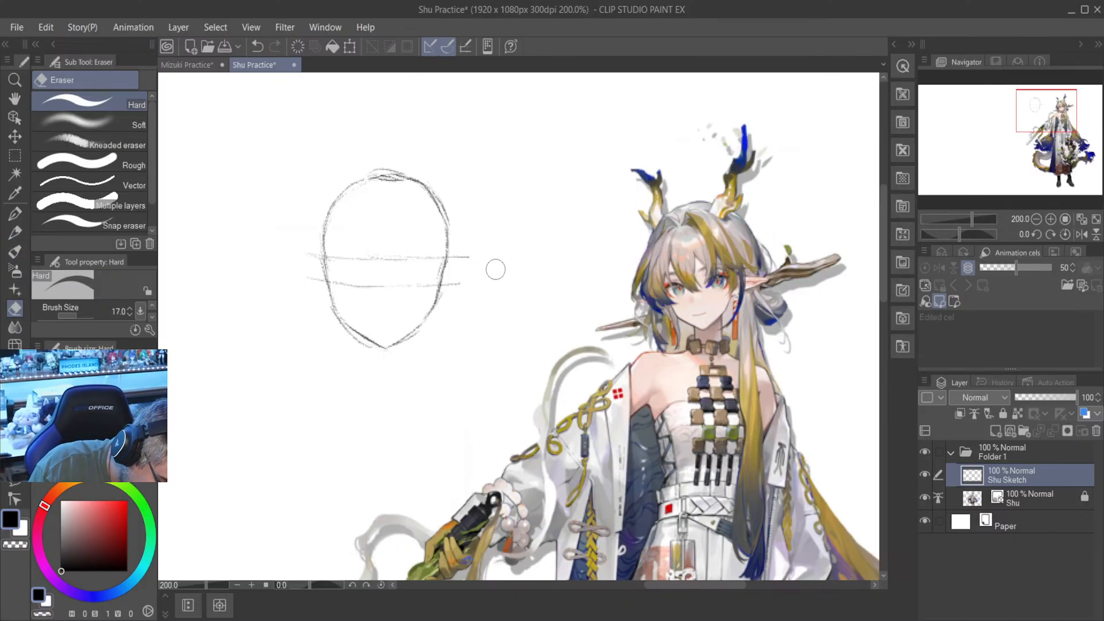
left_click_drag(301, 242, 306, 343)
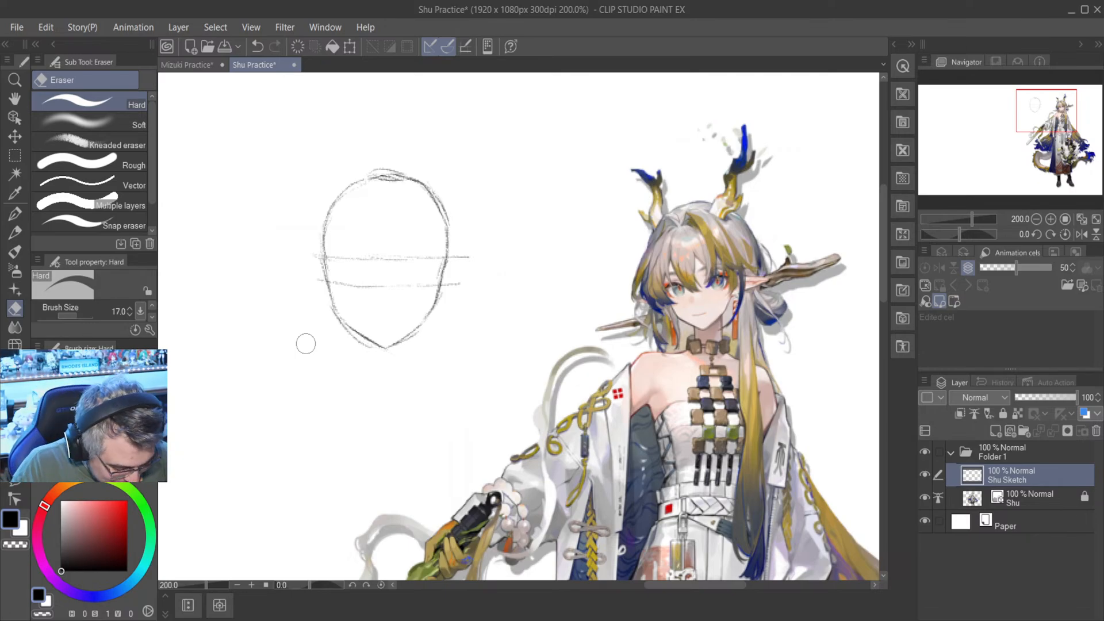
left_click(15, 232)
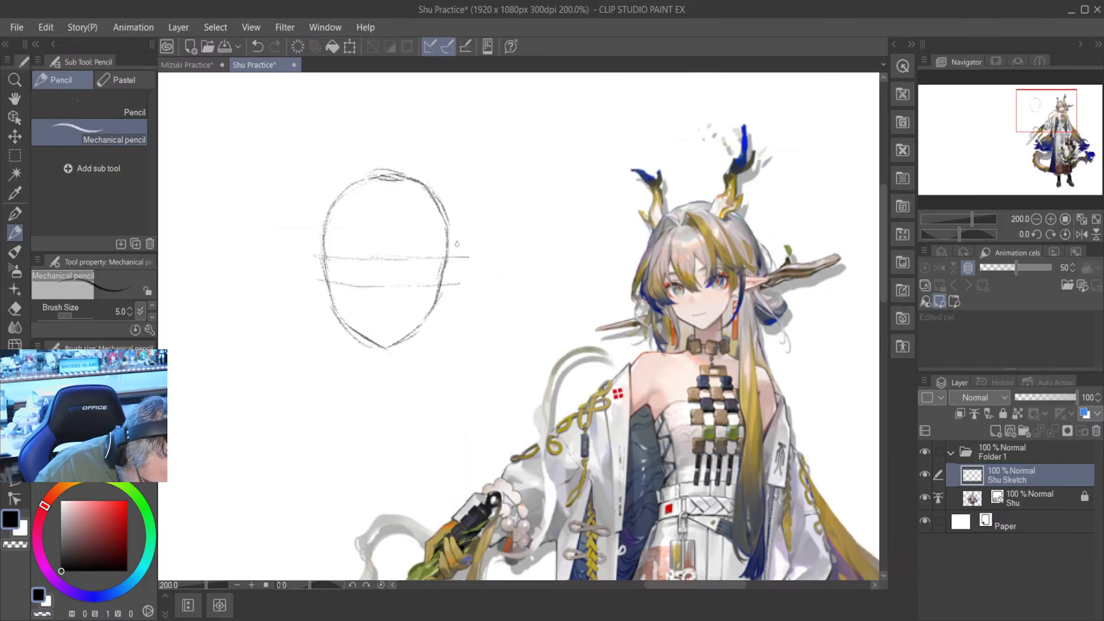
- Sketch a long pointed ear on each side of the head, spanning the gap between the two horizontal guide lines
left_click_drag(450, 259, 499, 271)
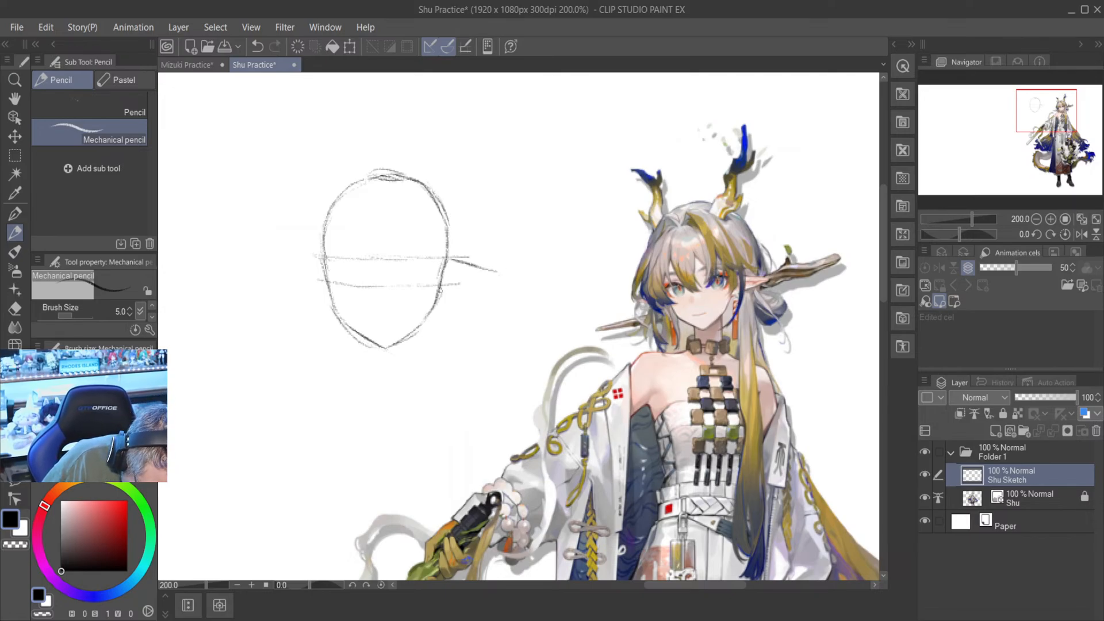
left_click_drag(495, 273, 449, 289)
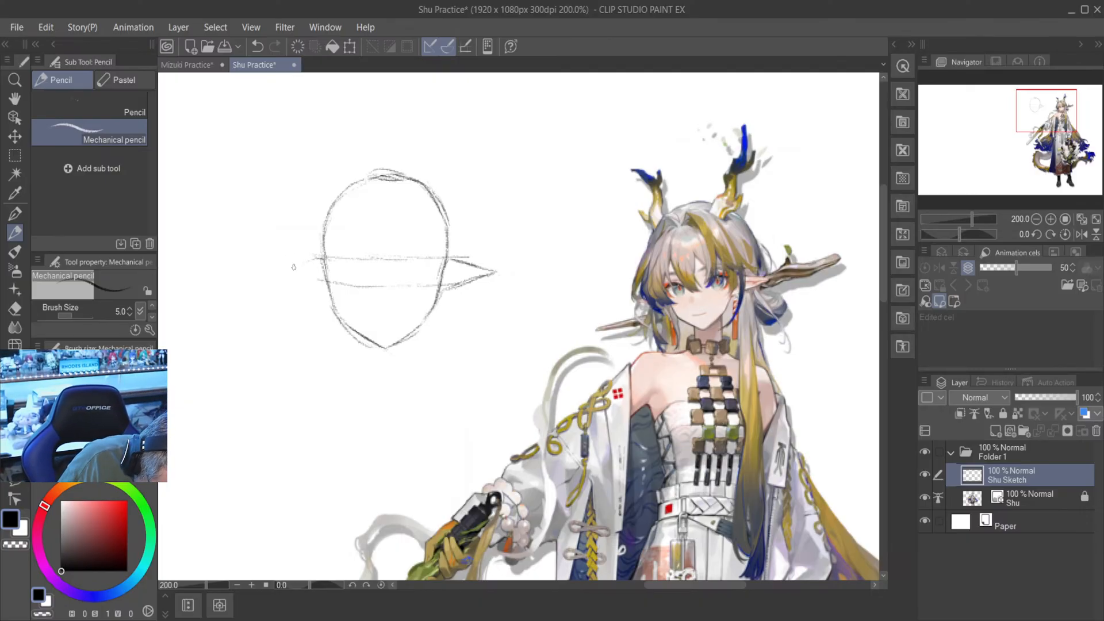
mouse_move(299, 265)
left_mouse_down()
mouse_move(320, 259)
mouse_move(282, 270)
left_mouse_up()
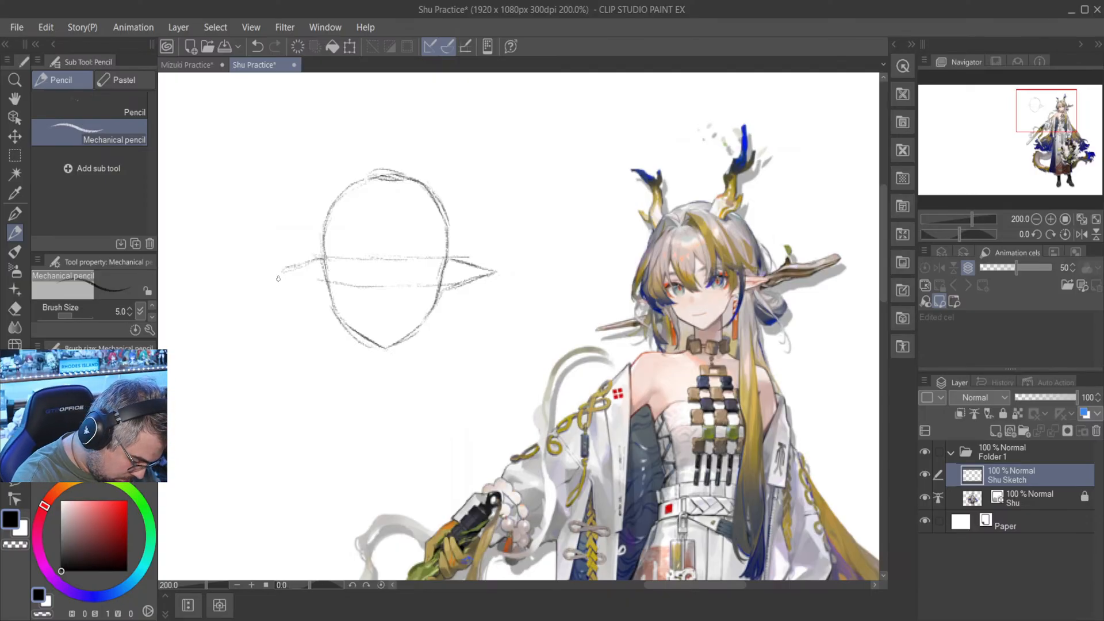
mouse_move(325, 284)
left_mouse_down()
mouse_move(282, 268)
mouse_move(295, 273)
left_mouse_up()
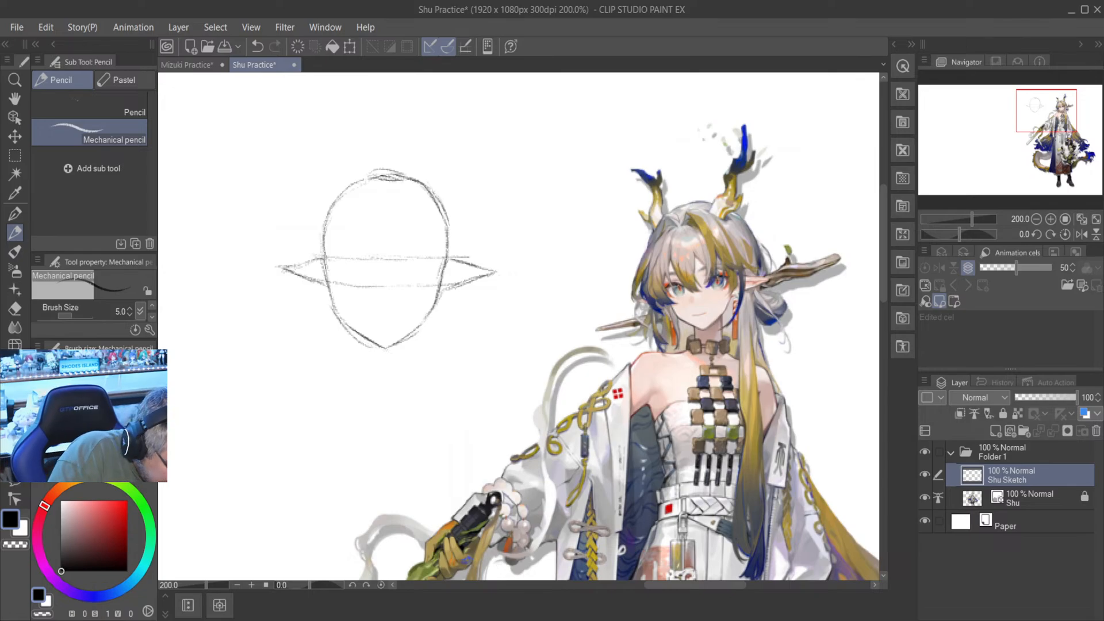
- Erase the lower edge and tip of the right-hand ear with the Hard eraser and redraw them with the mechanical pencil
key("e")
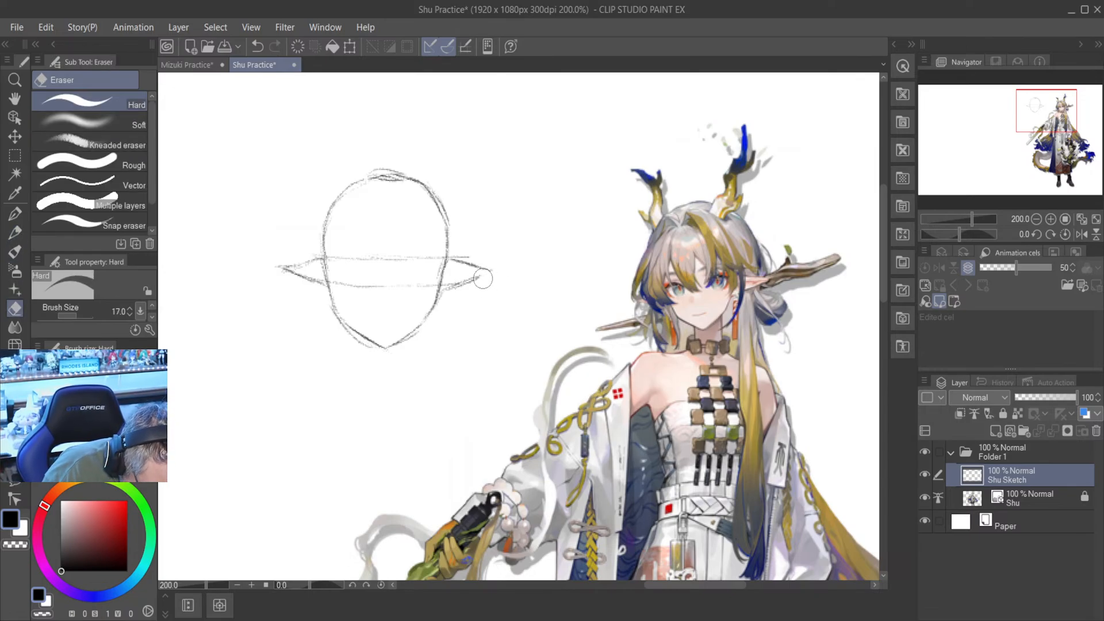
left_click_drag(483, 279, 472, 282)
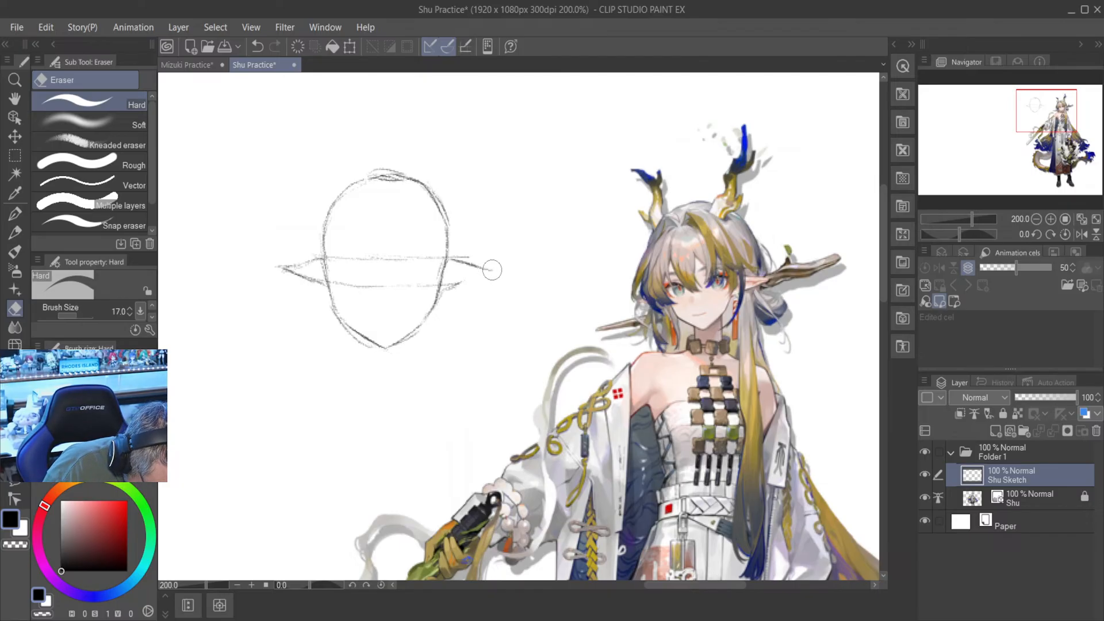
key("p")
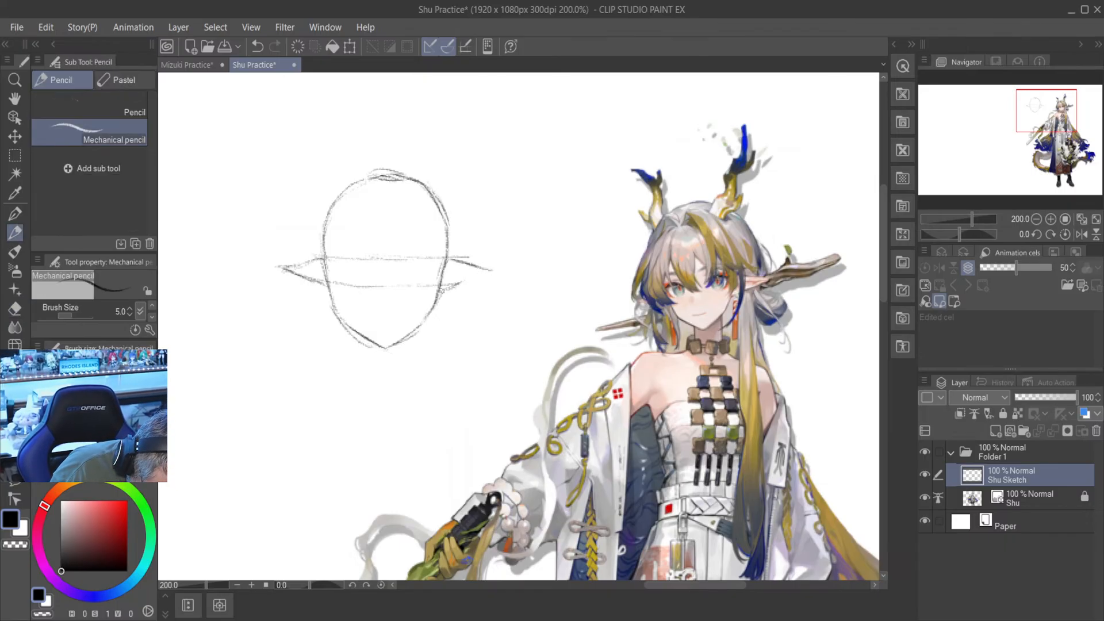
mouse_move(441, 288)
left_mouse_down()
mouse_move(492, 267)
mouse_move(455, 264)
mouse_move(469, 267)
left_mouse_up()
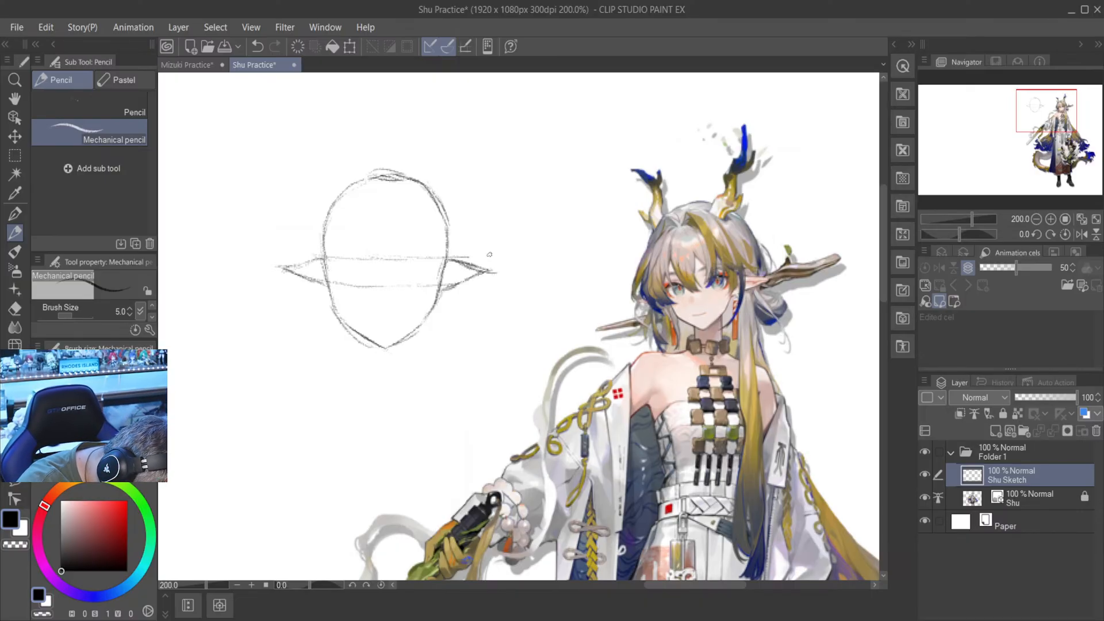
key("b")
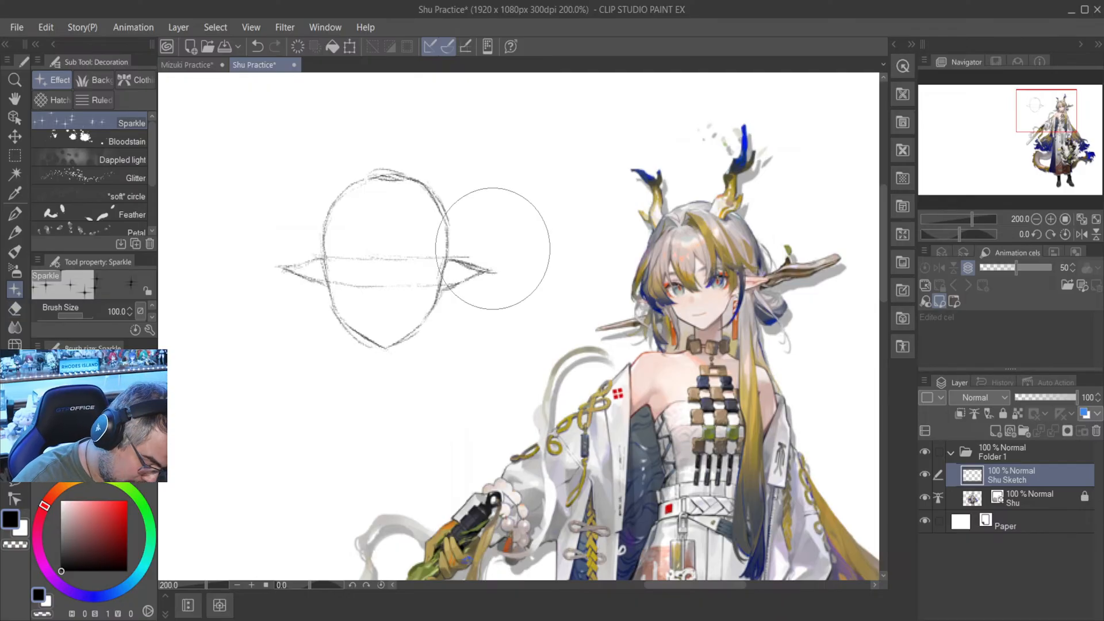
left_click(502, 271)
left_click(257, 46)
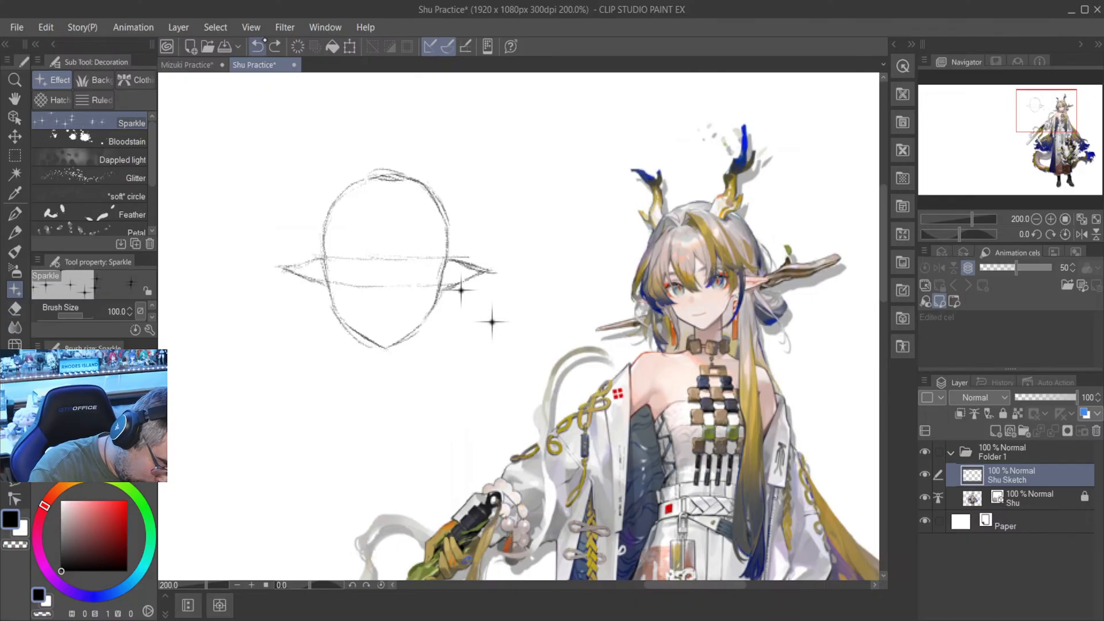
left_click(257, 46)
- Trim the right-hand ear's tip and the stray guide line end above it with the Hard eraser, and return to the mechanical pencil
left_click(15, 308)
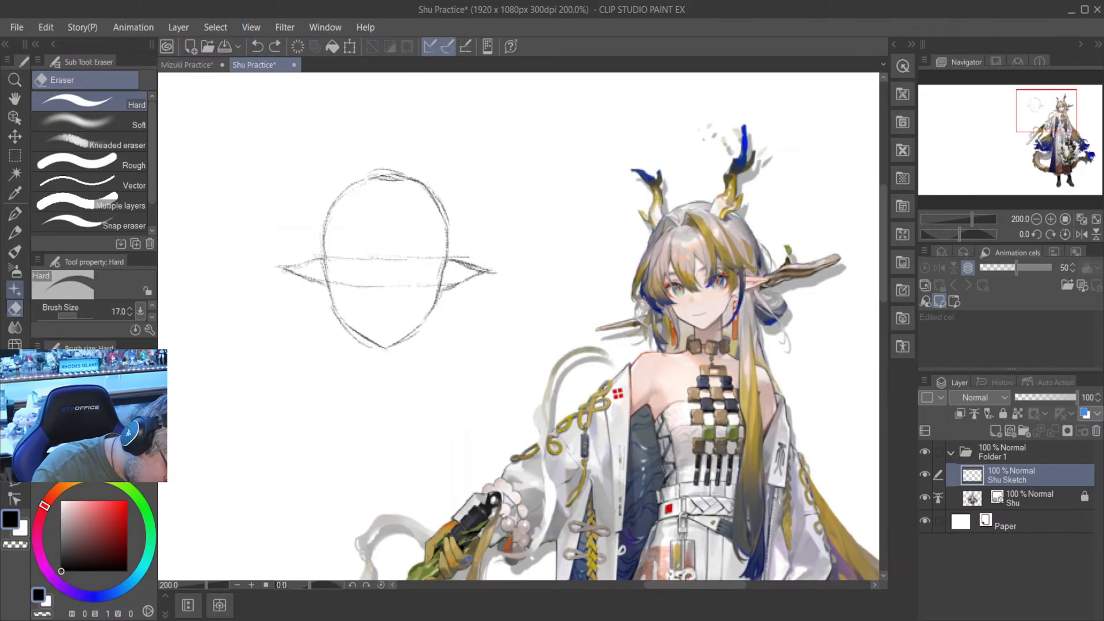
left_click_drag(503, 270, 490, 280)
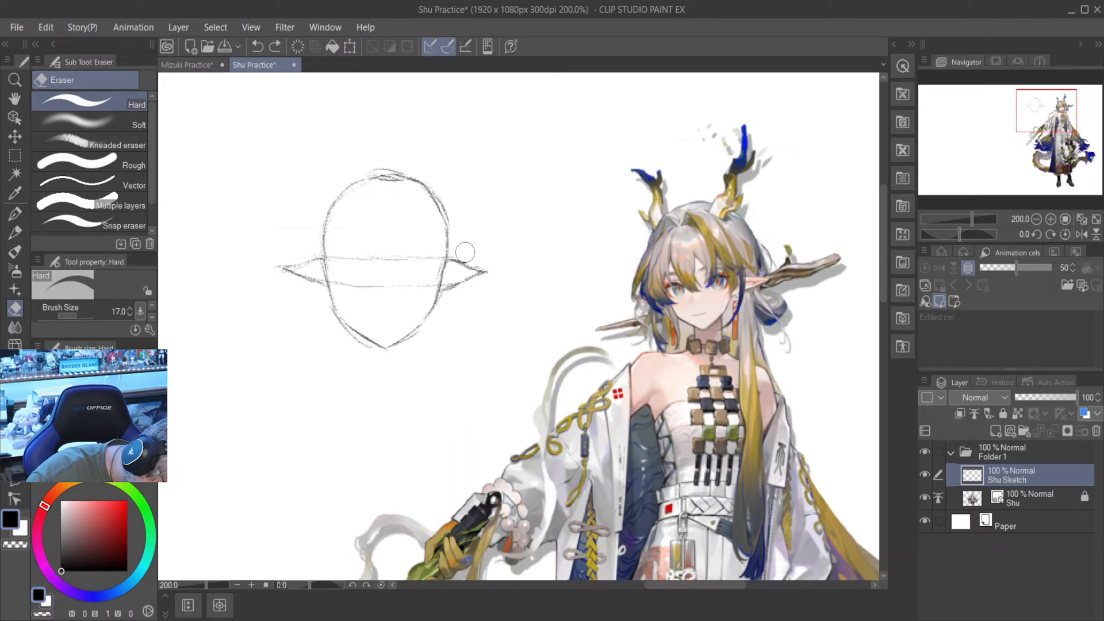
left_click_drag(496, 266, 503, 278)
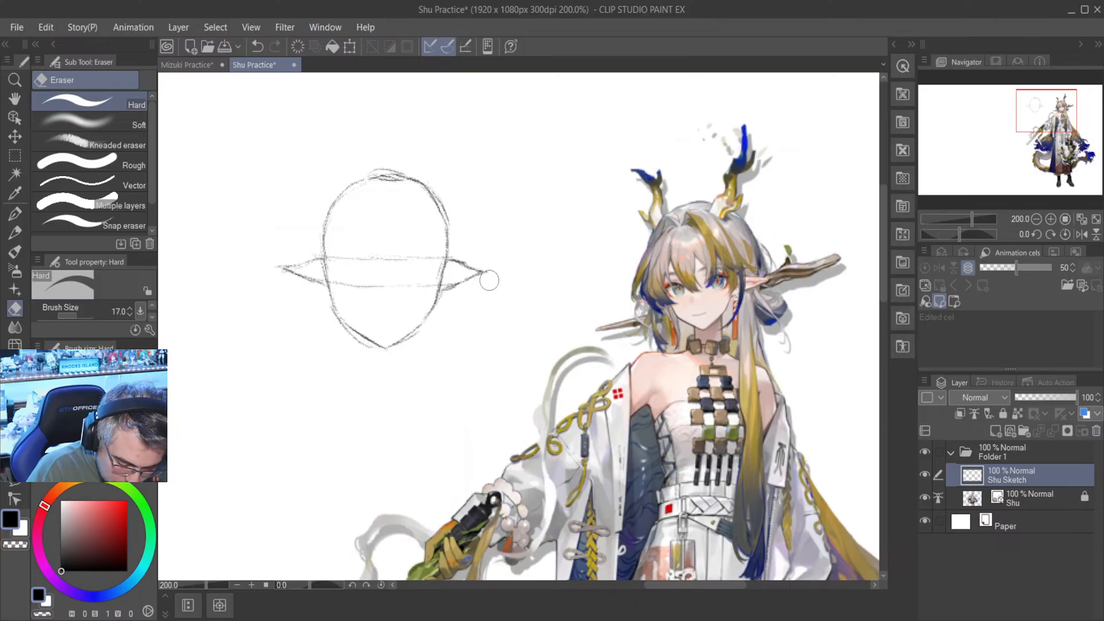
key("p")
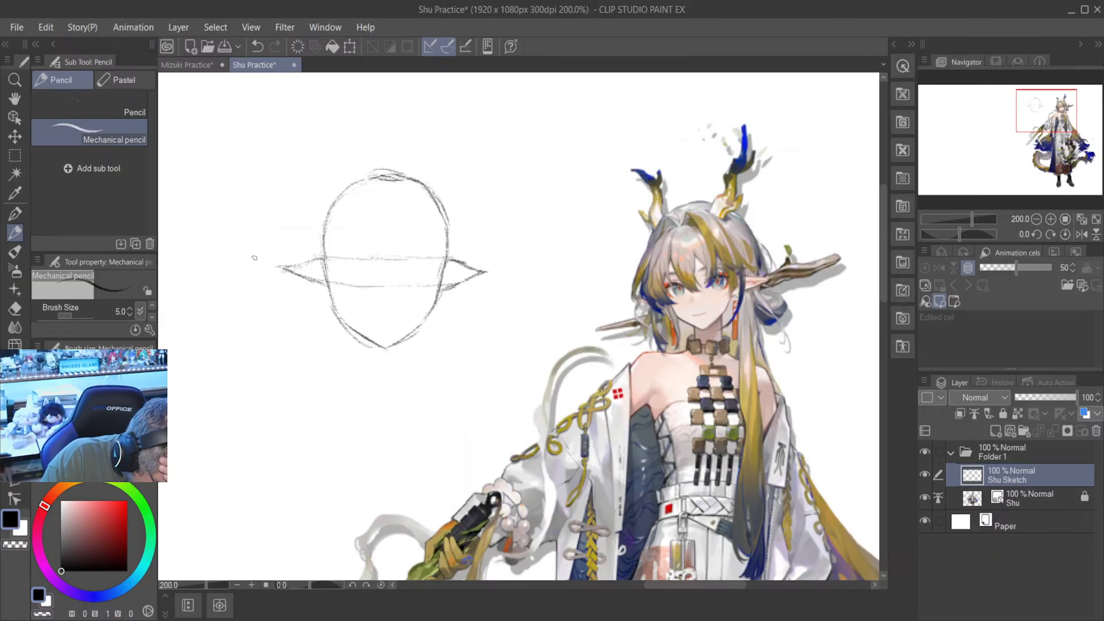
- Erase most of the right-hand ear with the Hard eraser and redraw it in mechanical pencil with an upswept lower edge and pointed tip
left_click(15, 309)
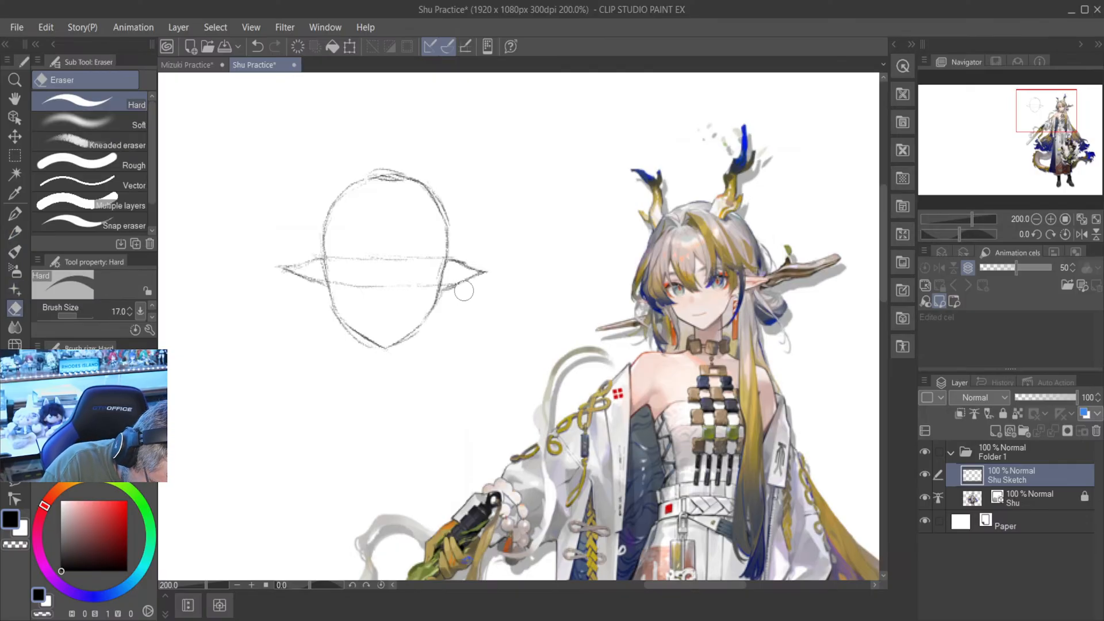
mouse_move(483, 271)
left_mouse_down()
mouse_move(507, 273)
mouse_move(461, 263)
mouse_move(492, 271)
mouse_move(451, 292)
left_mouse_up()
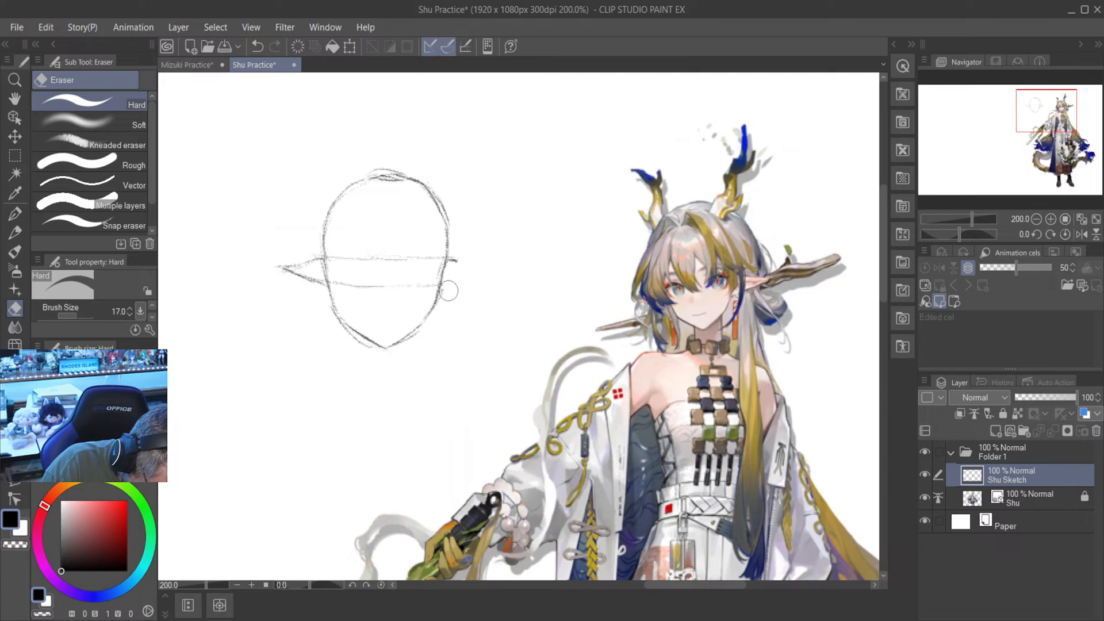
key("p")
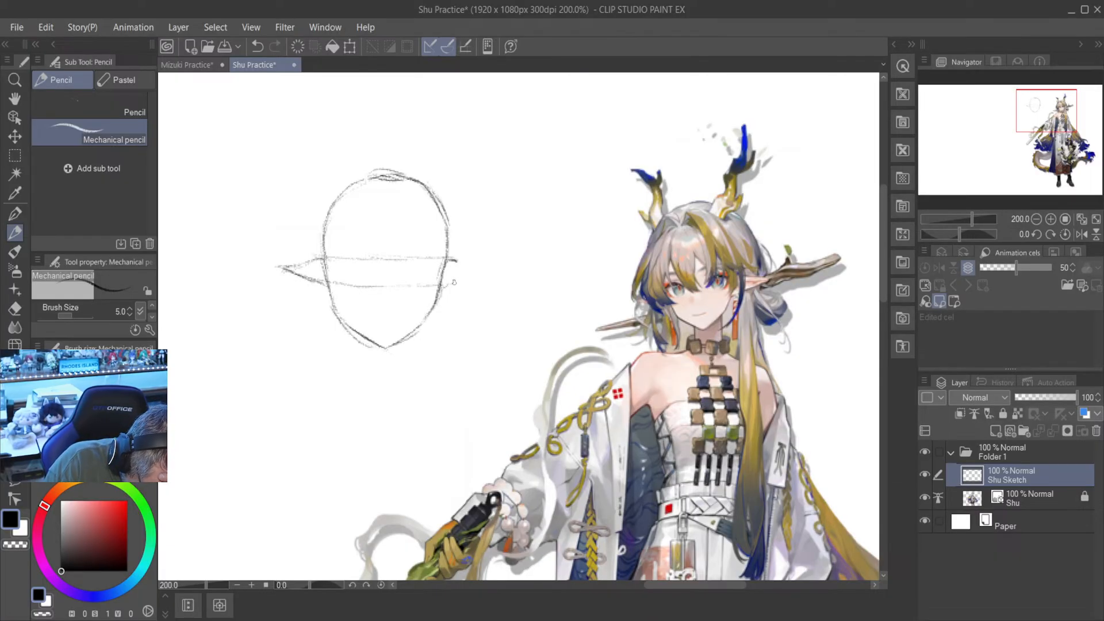
mouse_move(458, 284)
left_mouse_down()
mouse_move(439, 286)
mouse_move(460, 284)
left_mouse_up()
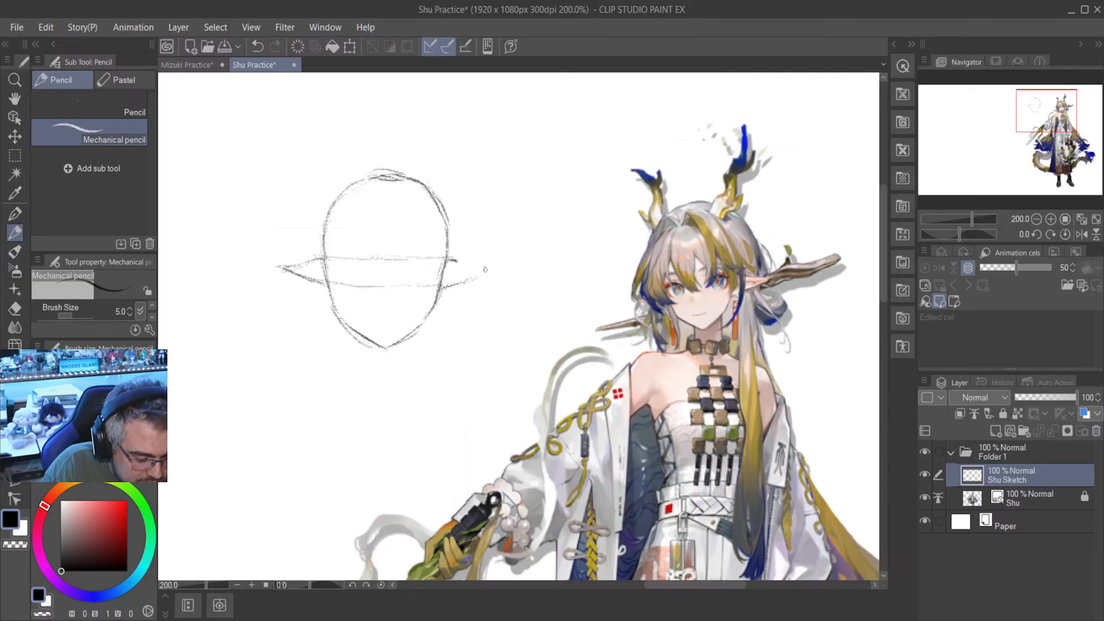
mouse_move(483, 273)
left_mouse_down()
mouse_move(469, 280)
mouse_move(489, 268)
left_mouse_up()
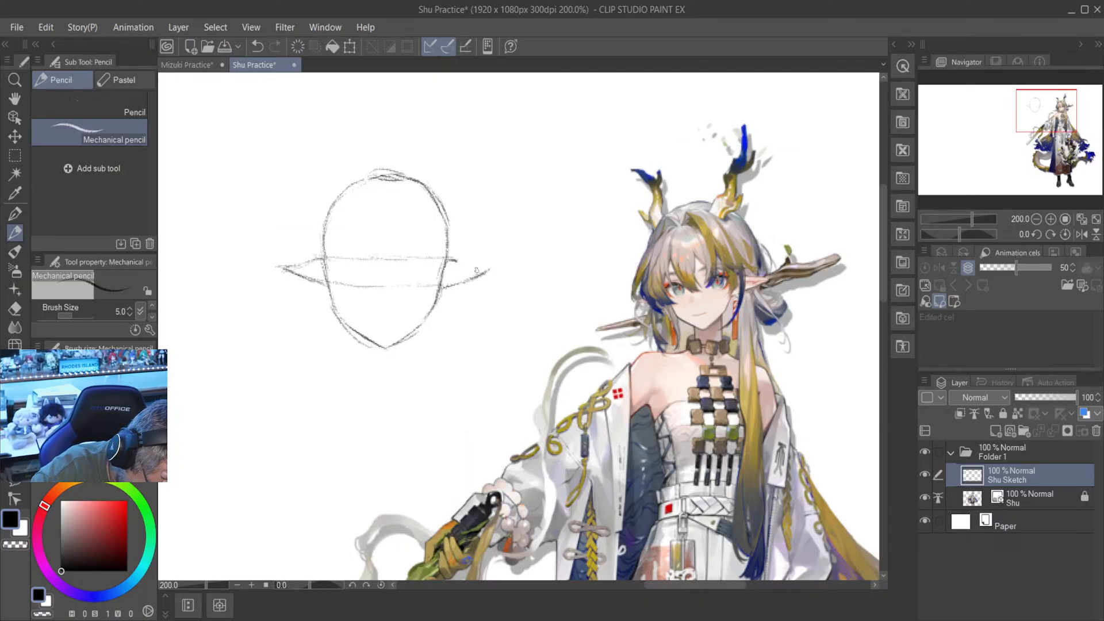
mouse_move(452, 260)
left_mouse_down()
mouse_move(489, 264)
mouse_move(464, 260)
mouse_move(502, 266)
mouse_move(474, 279)
left_mouse_up()
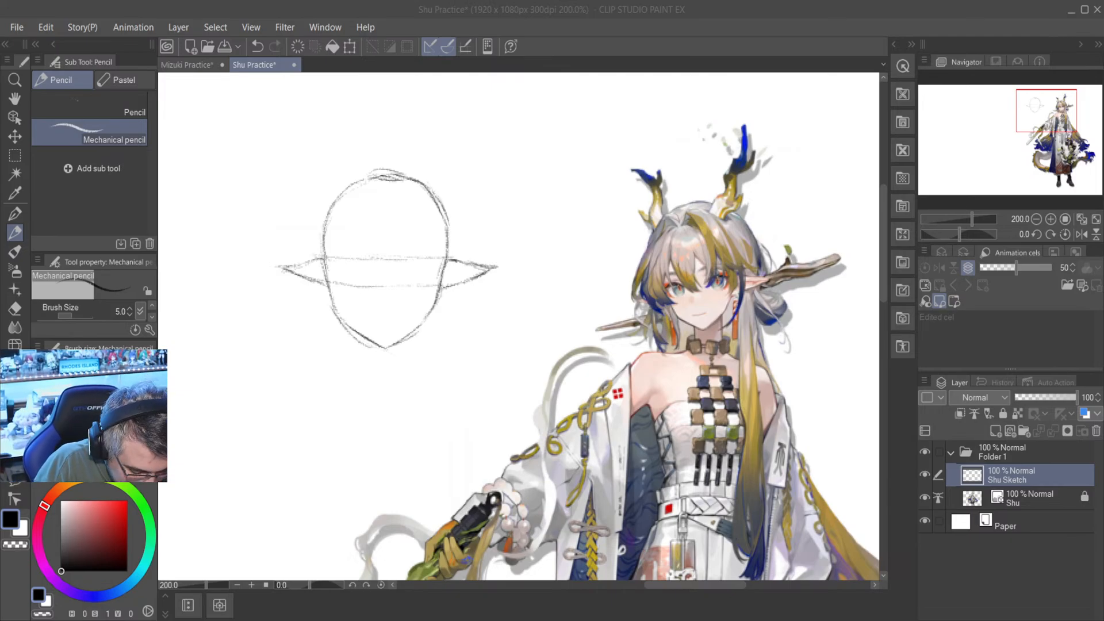
- Draw a light vertical centre line on the face from just above the upper guide line down past the chin
scroll(406, 265, "up", 2)
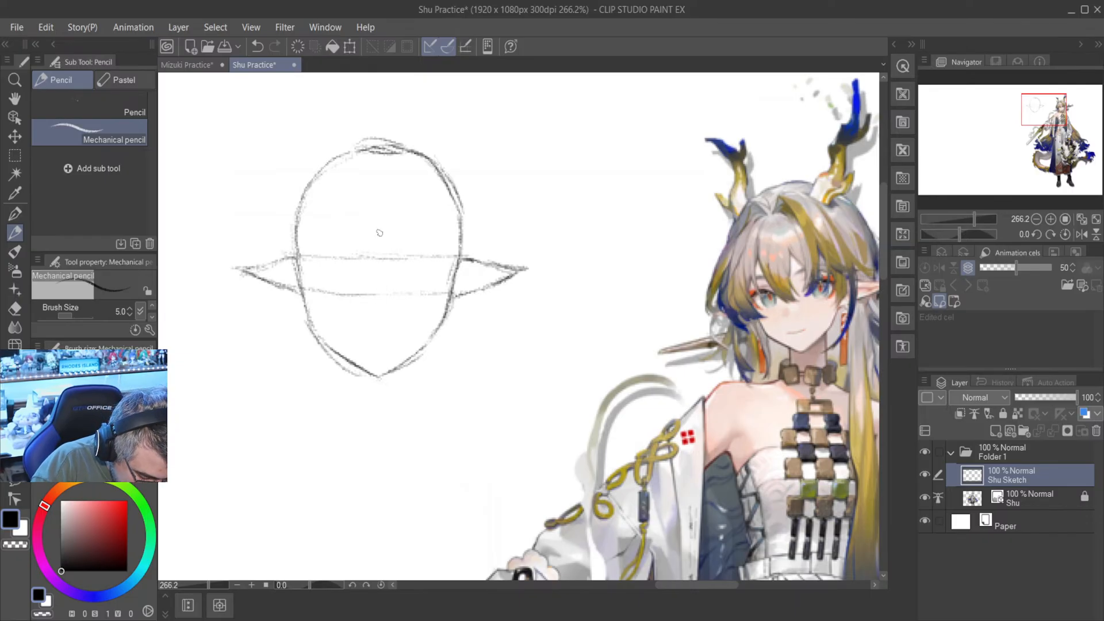
left_click_drag(378, 244, 377, 402)
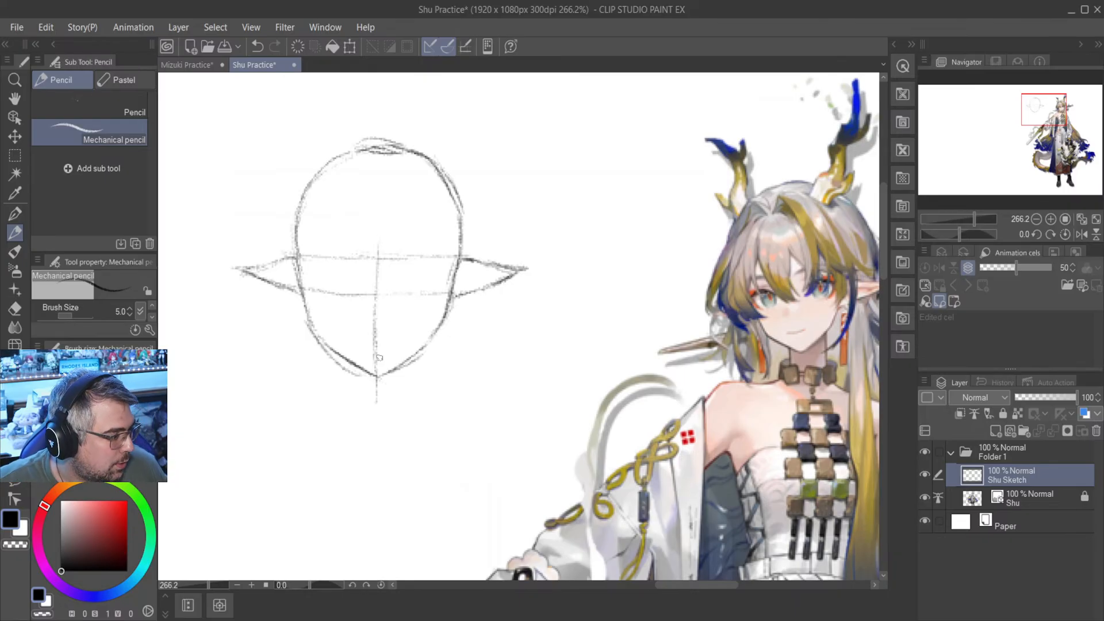
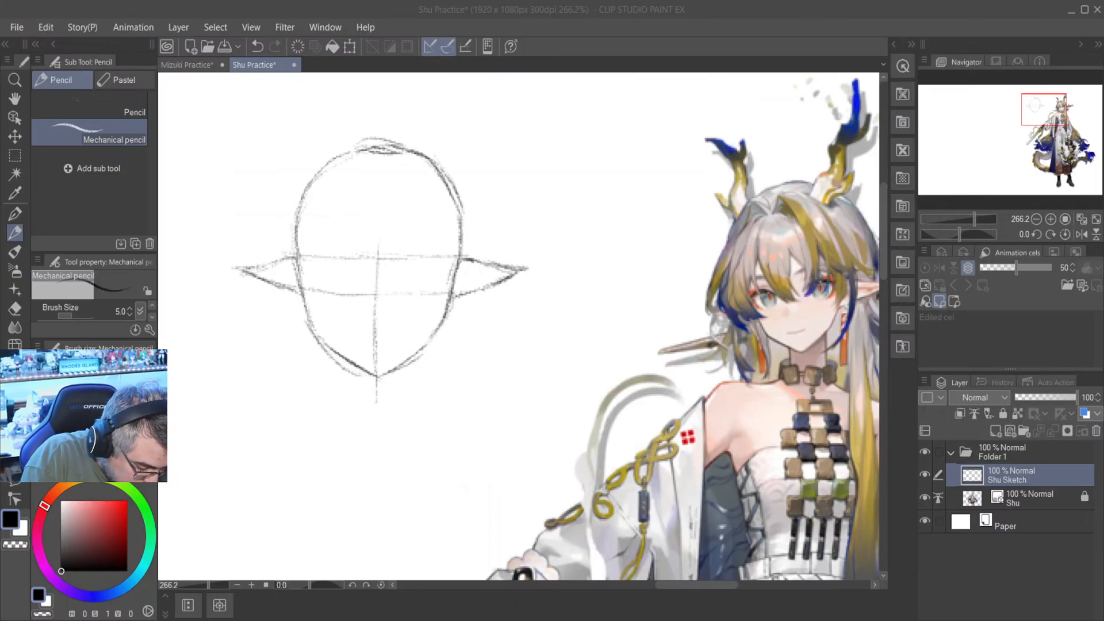
- Extend the face's centre line up to the crown and mark both eyes' inner limits with short vertical lines between the horizontal guides
left_click(378, 188)
left_click_drag(378, 159, 380, 273)
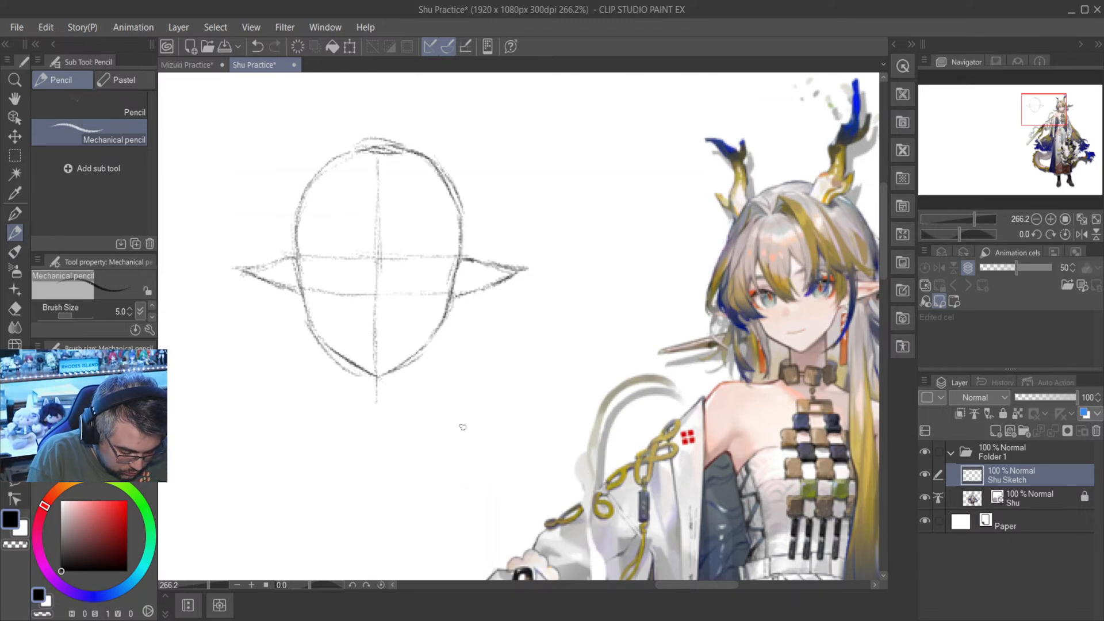
mouse_move(678, 587)
left_mouse_down()
mouse_move(654, 591)
mouse_move(669, 587)
left_mouse_up()
left_click_drag(885, 271, 885, 245)
scroll(518, 340, "up", 3)
scroll(430, 377, "down", 4)
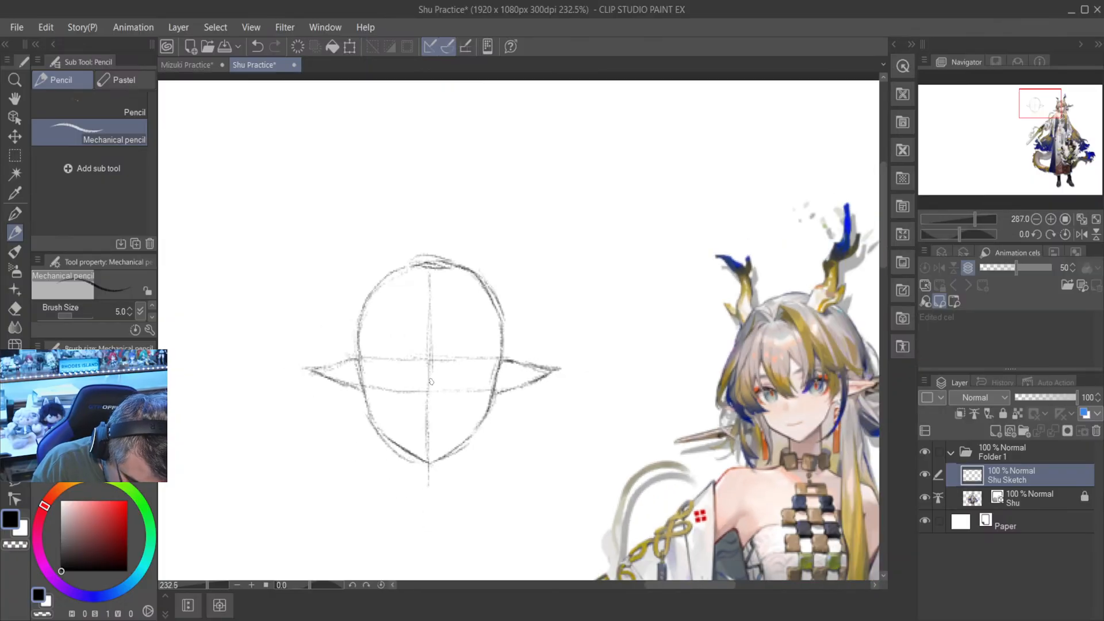
scroll(448, 368, "up", 2)
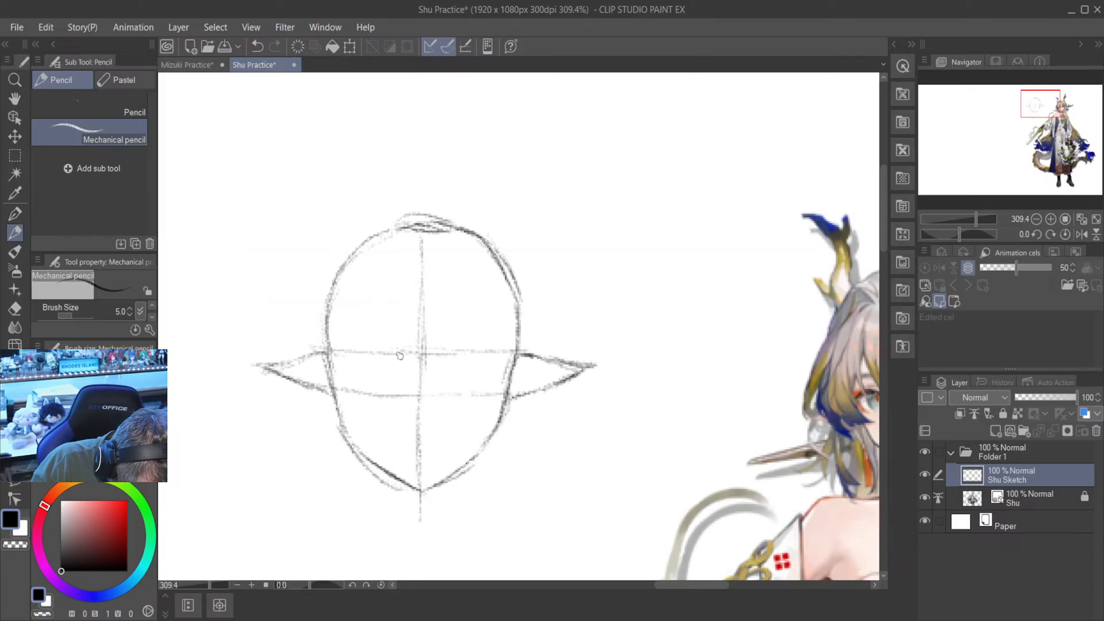
left_click_drag(399, 358, 399, 391)
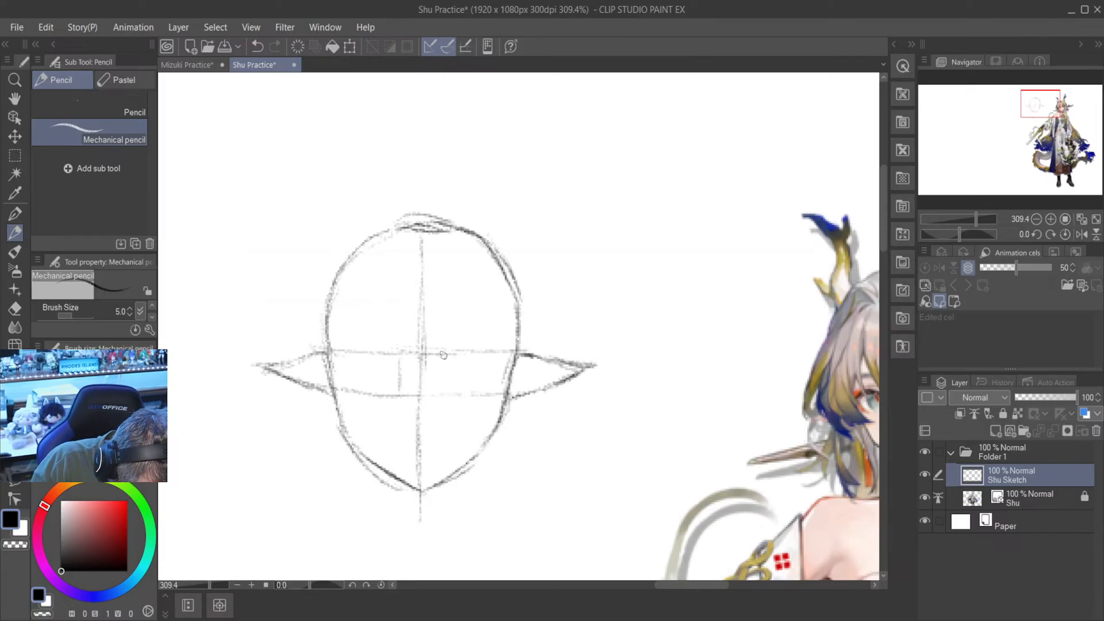
left_click_drag(440, 357, 441, 393)
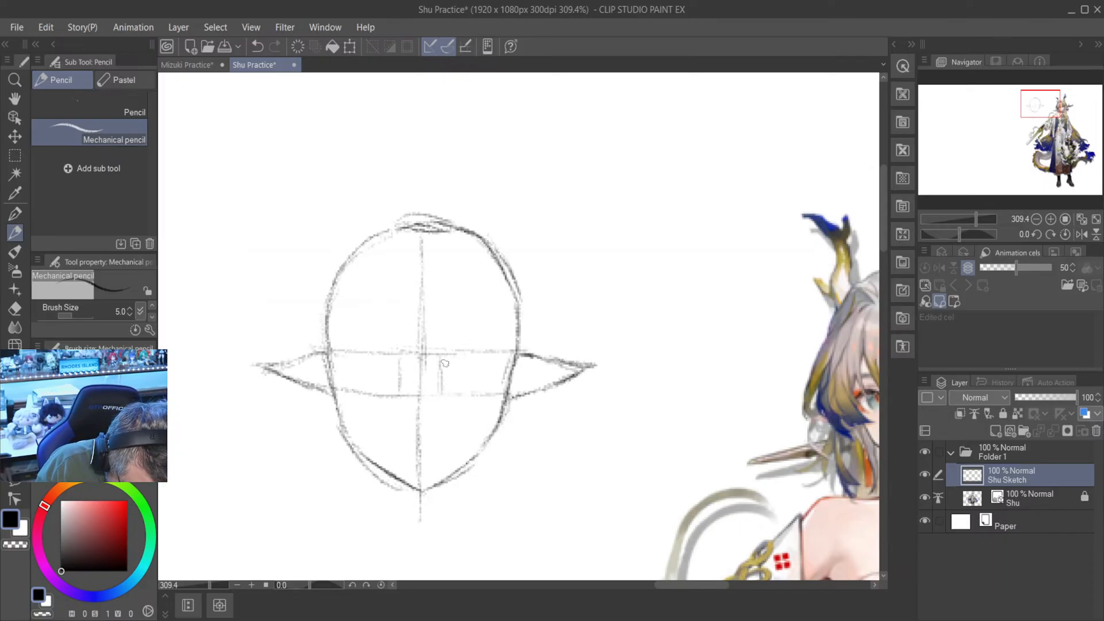
- Draw the right-hand eye's arched upper lid and slanted outer lower edge in mechanical pencil, between the two horizontal guides
left_click_drag(442, 363, 465, 356)
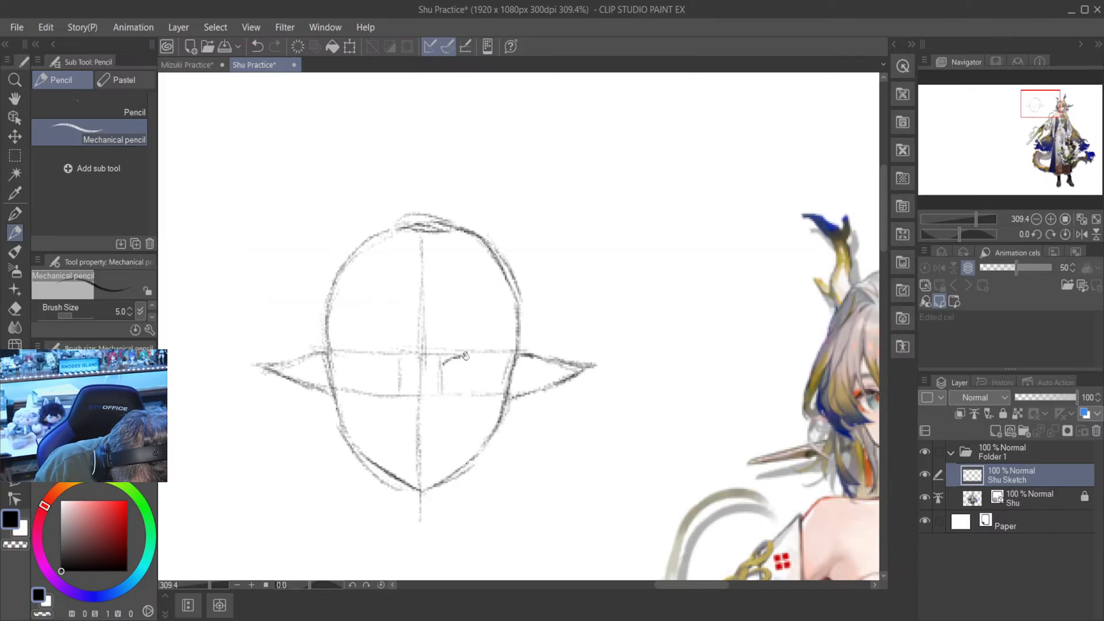
scroll(711, 474, "down", 3)
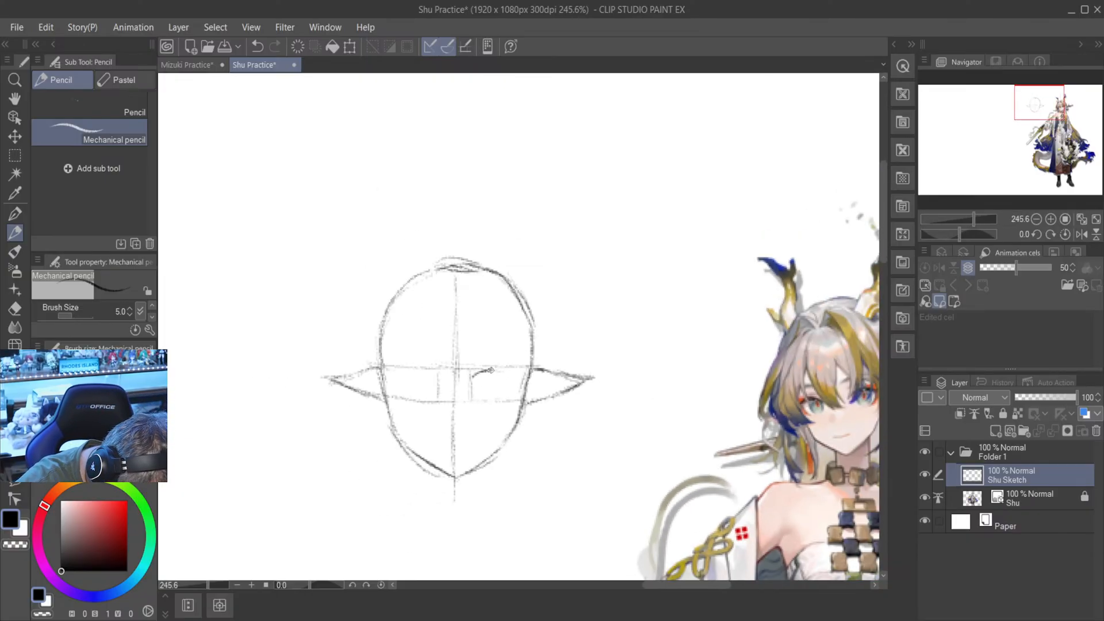
left_click_drag(491, 370, 519, 379)
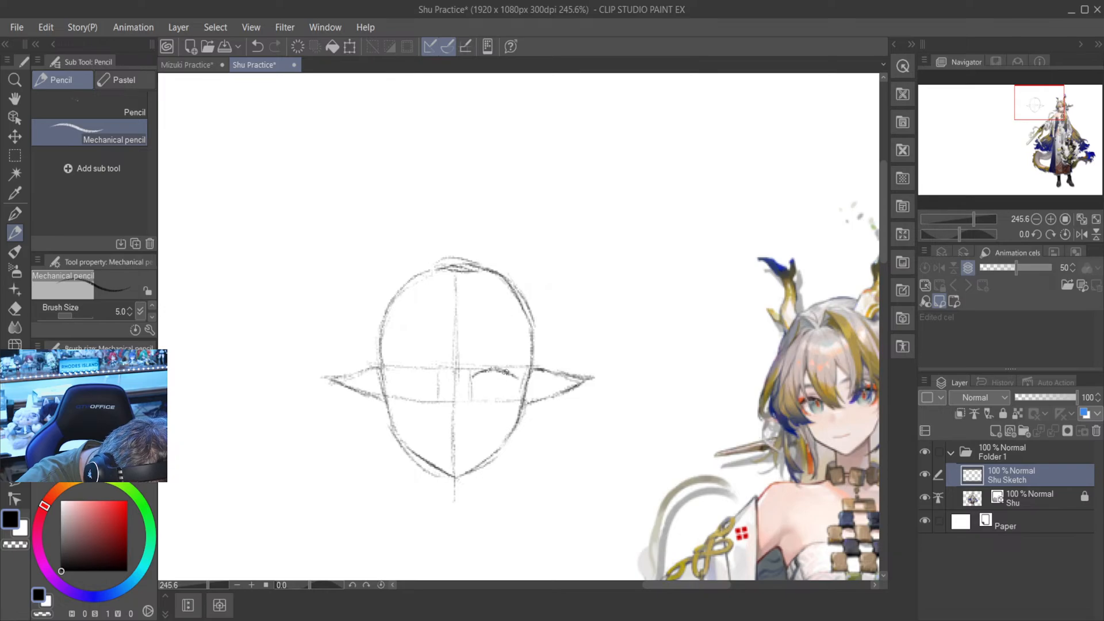
scroll(487, 324, "down", 1)
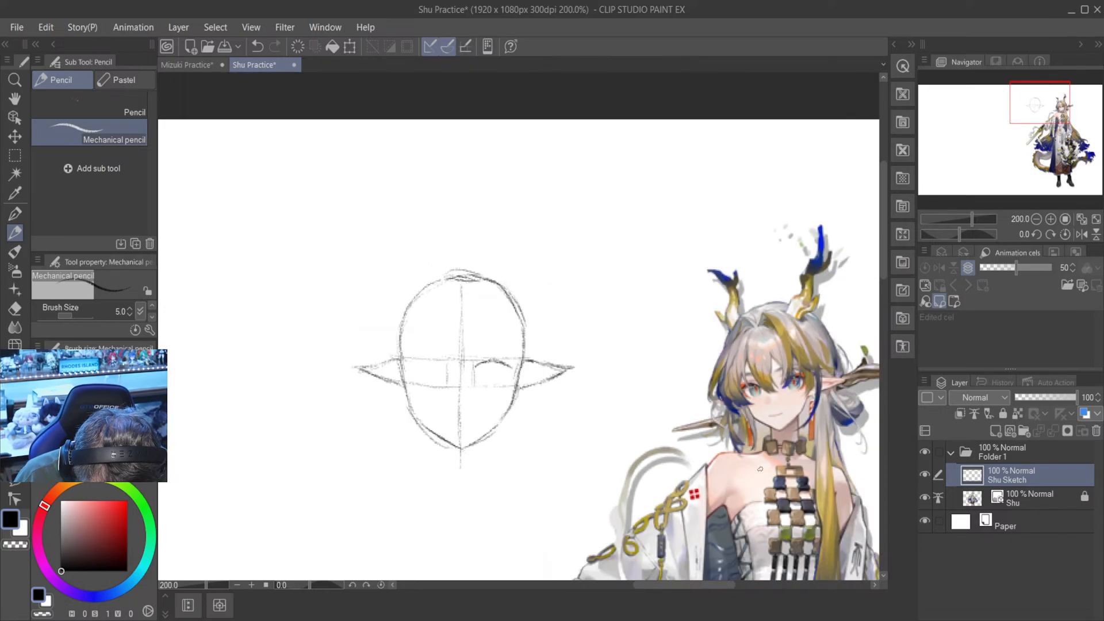
scroll(761, 469, "up", 1)
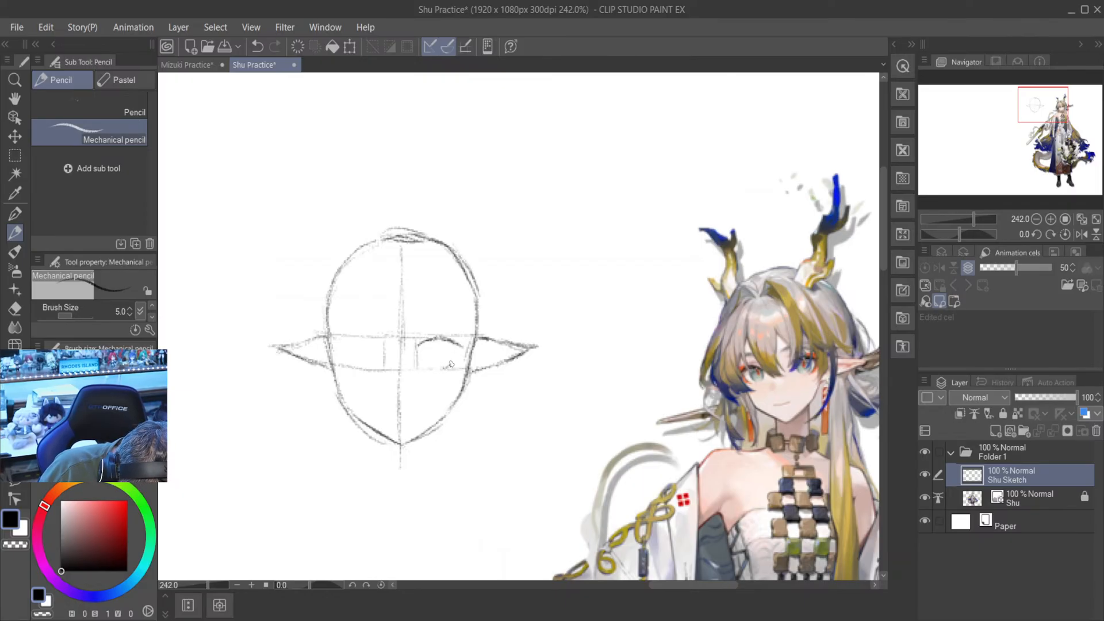
mouse_move(444, 368)
left_mouse_down()
mouse_move(459, 348)
mouse_move(443, 368)
left_mouse_up()
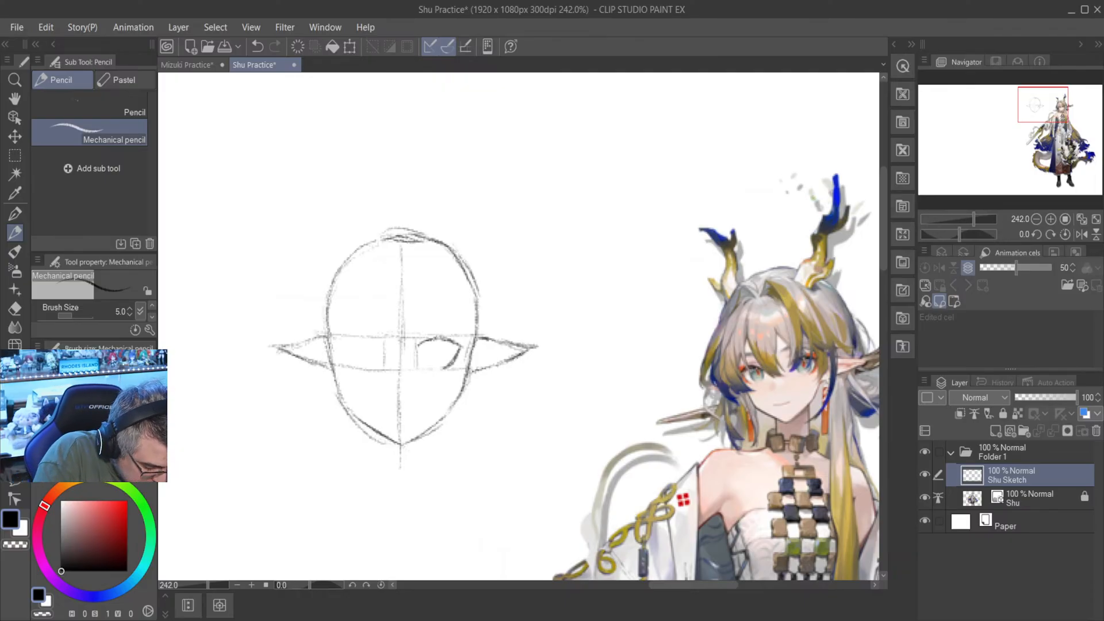
- Erase the lower guide line beneath the right-hand eye with the Hard eraser, and return to the mechanical pencil
key("e")
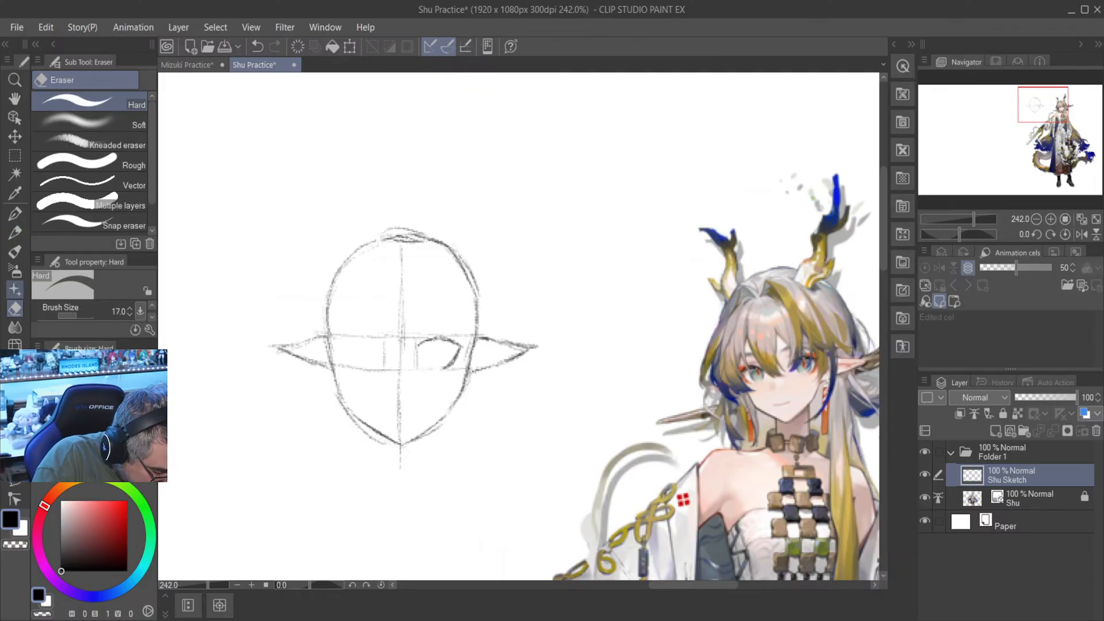
scroll(440, 368, "up", 5)
left_click_drag(446, 368, 460, 375)
key("p")
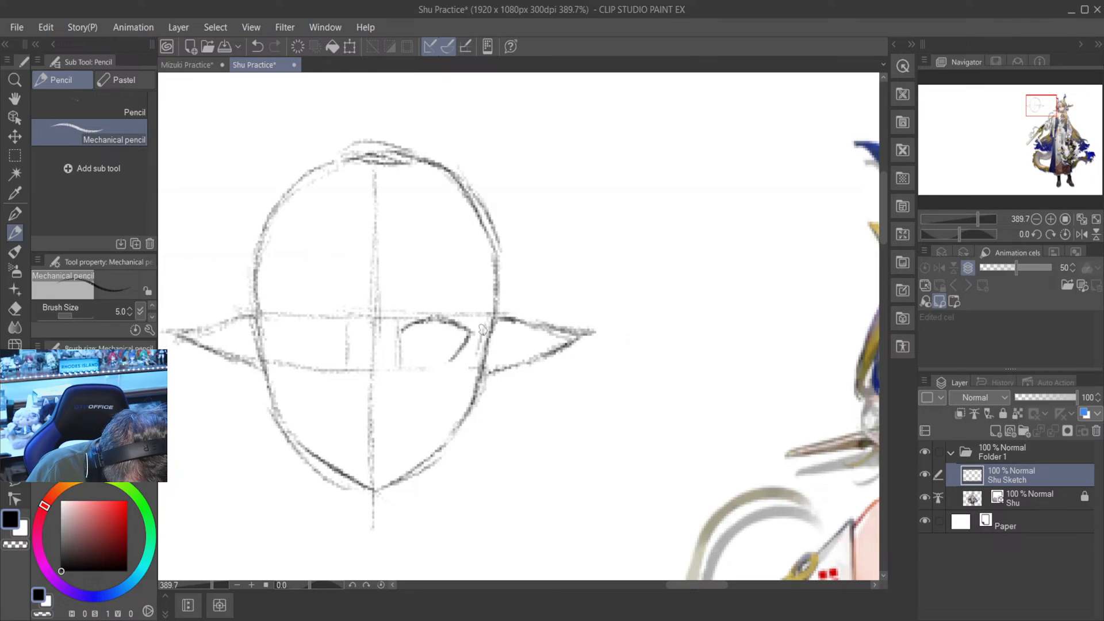
- Undo the short left-hand eye stroke, flip the canvas view horizontally to draw that eye's upper lid and outer edge, and flip it back
scroll(482, 329, "down", 3)
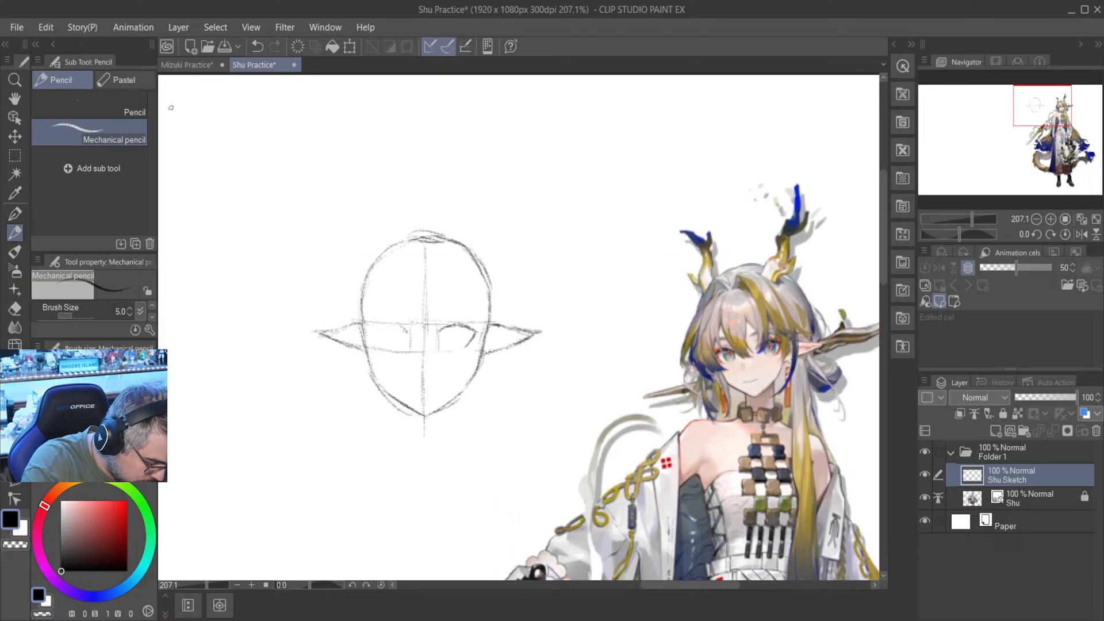
left_click(258, 45)
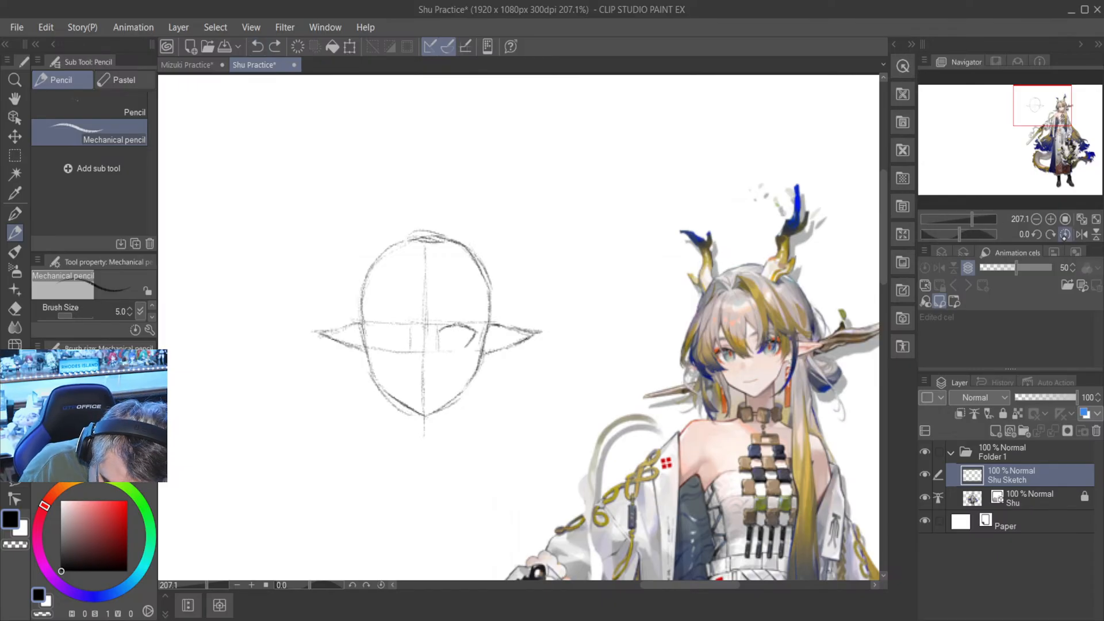
left_click(1081, 234)
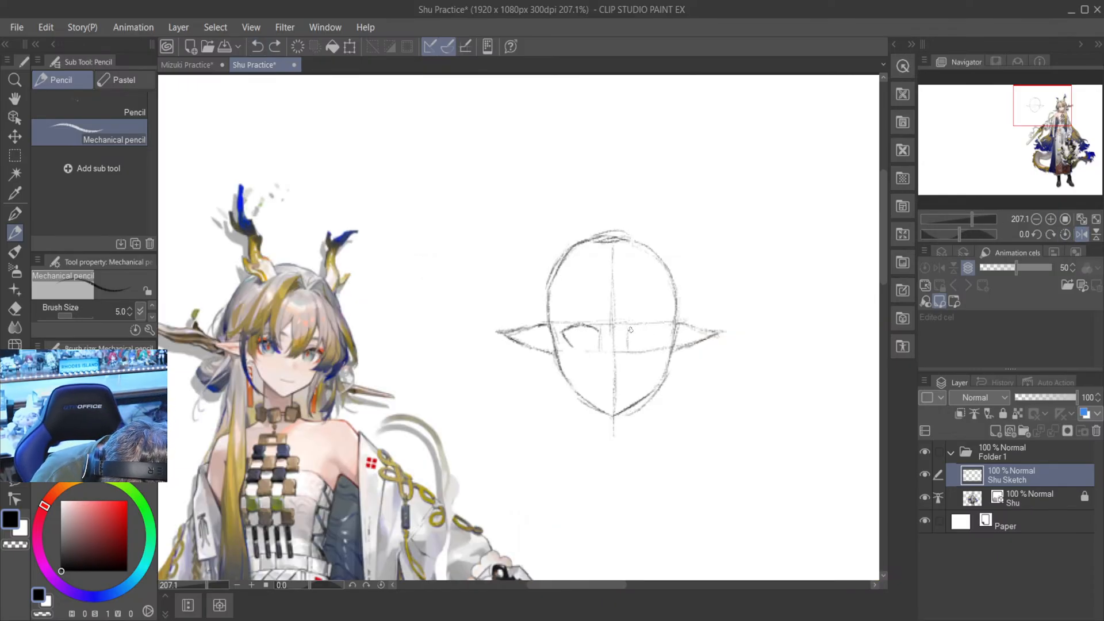
left_click_drag(629, 331, 658, 325)
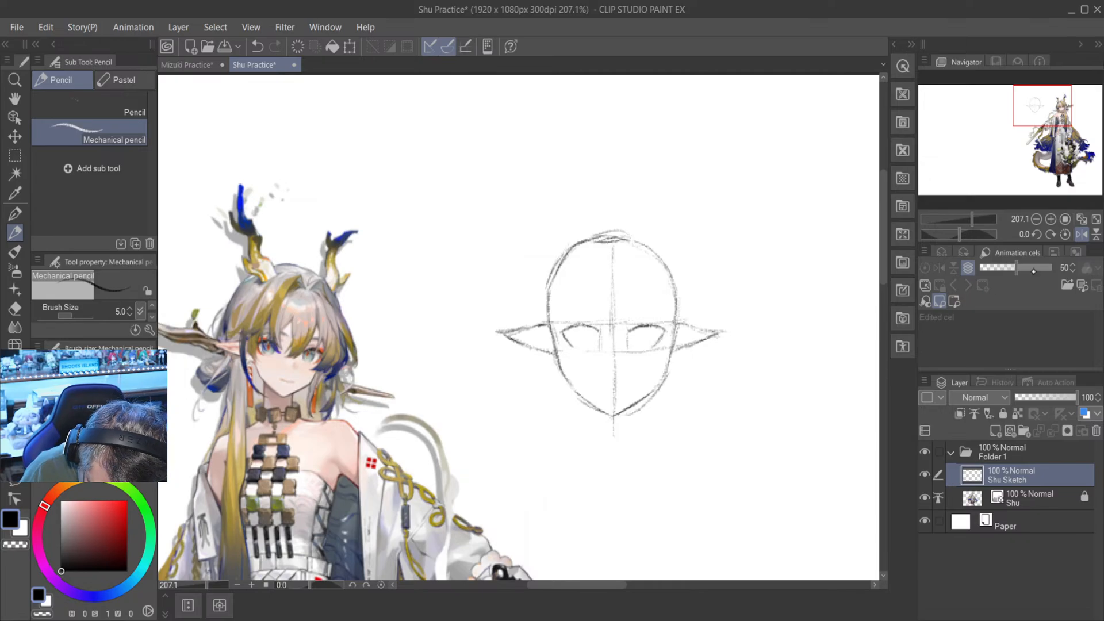
left_click(1082, 234)
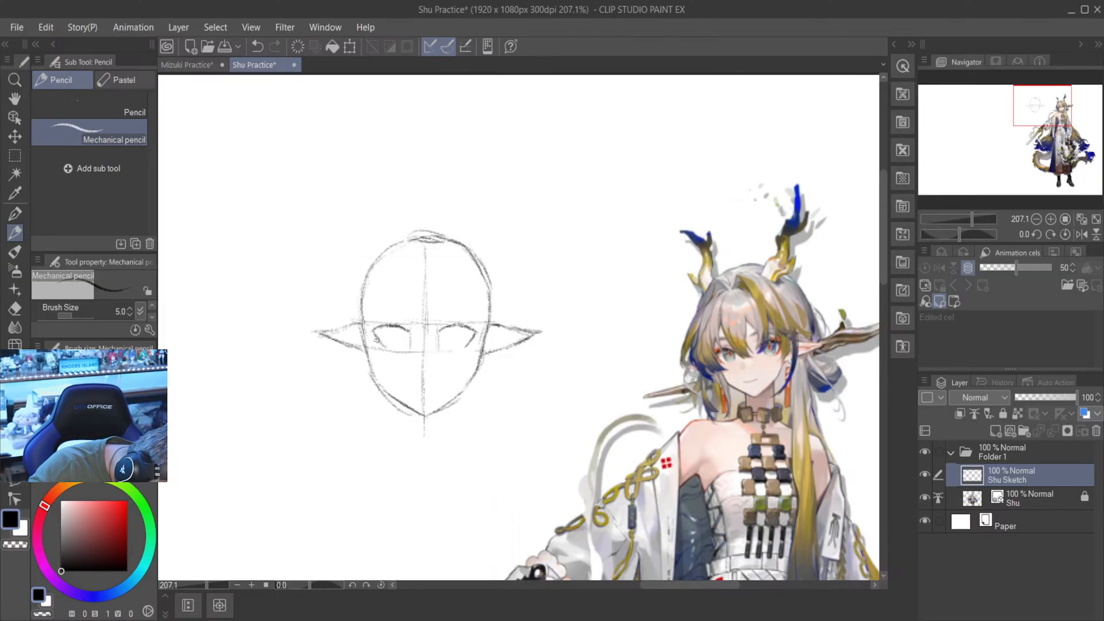
- Erase the left-hand eye's outer lower edge and the guide beneath it with the Hard eraser, and redraw the edge in mechanical pencil
scroll(378, 330, "up", 2)
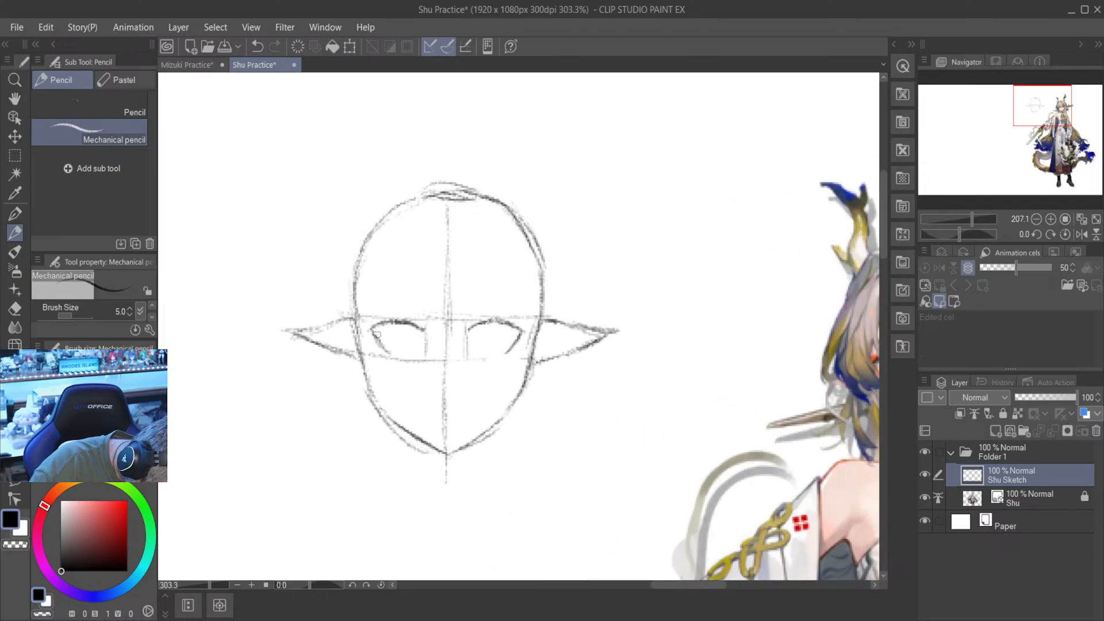
left_click_drag(369, 329, 384, 354)
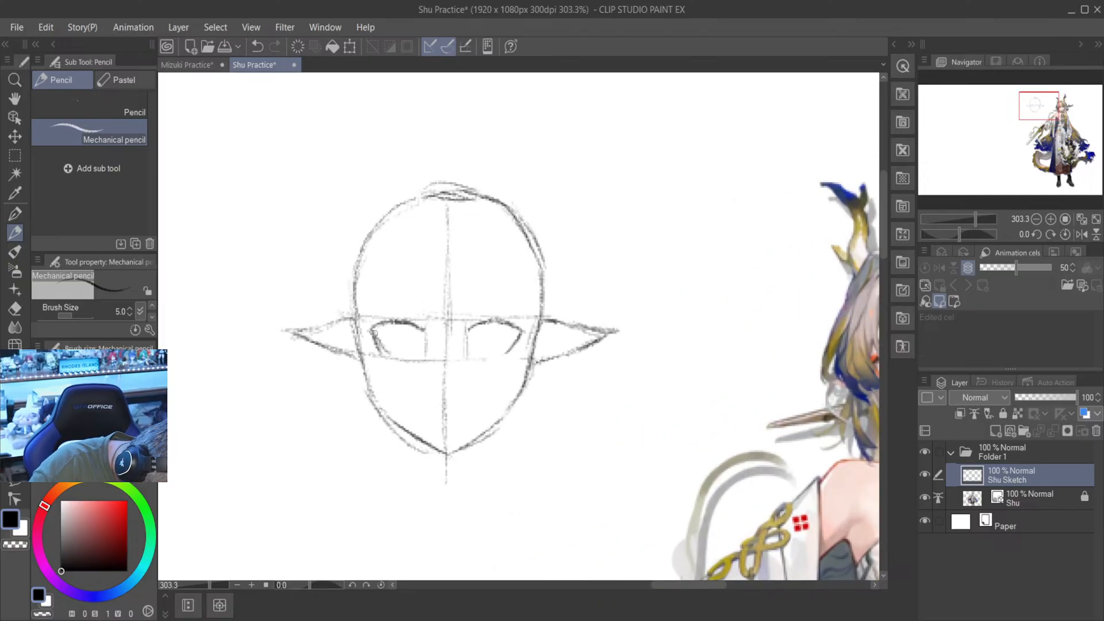
key("e")
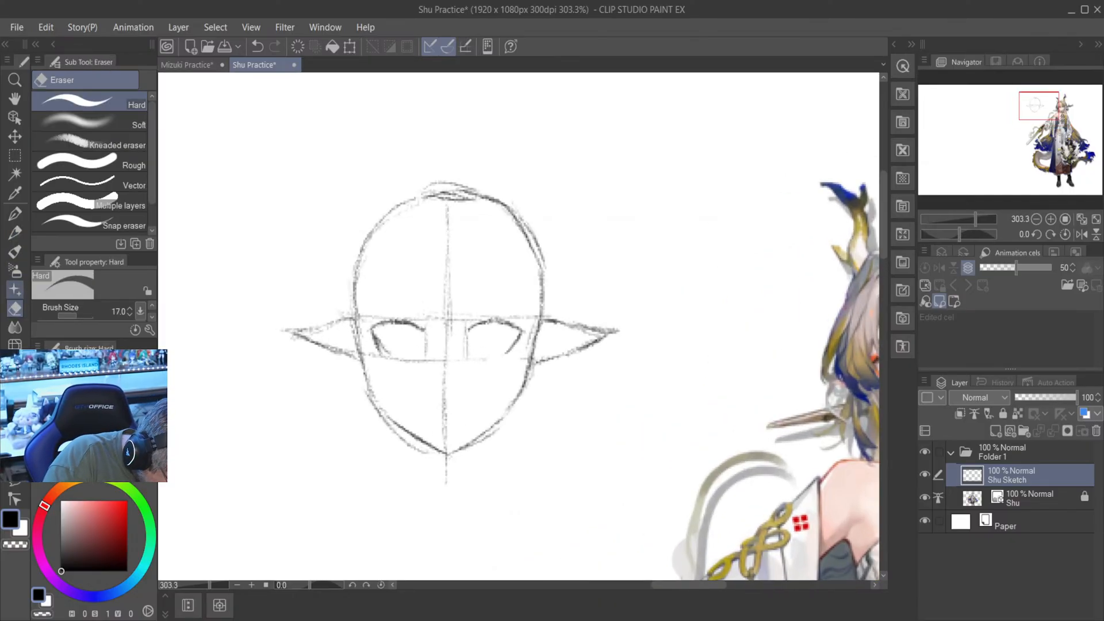
mouse_move(385, 350)
left_mouse_down()
mouse_move(386, 338)
mouse_move(384, 348)
left_mouse_up()
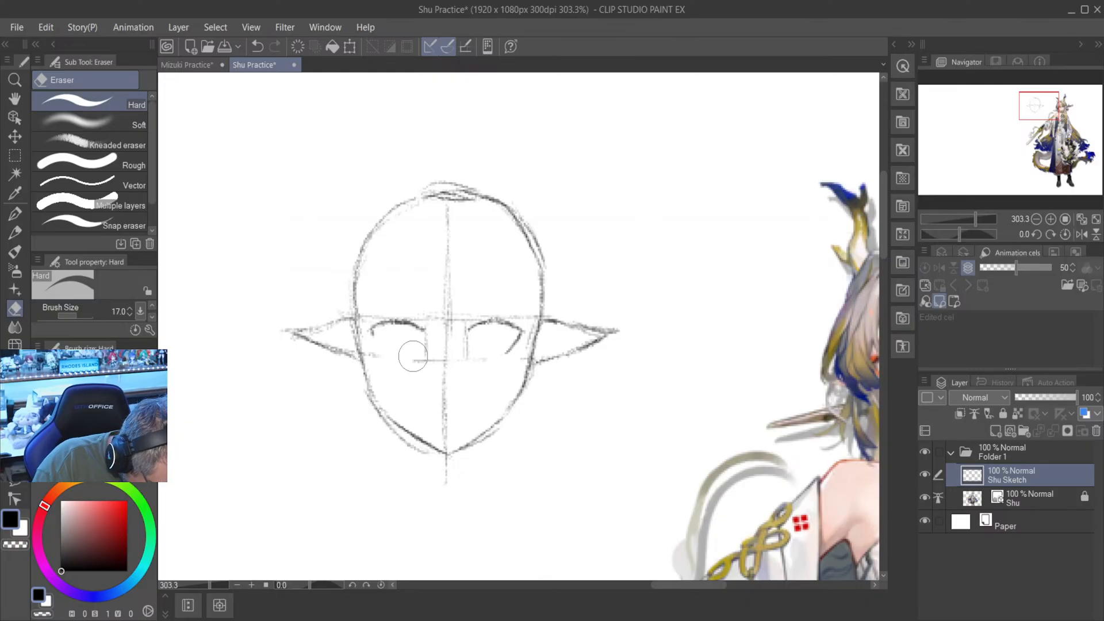
key("p")
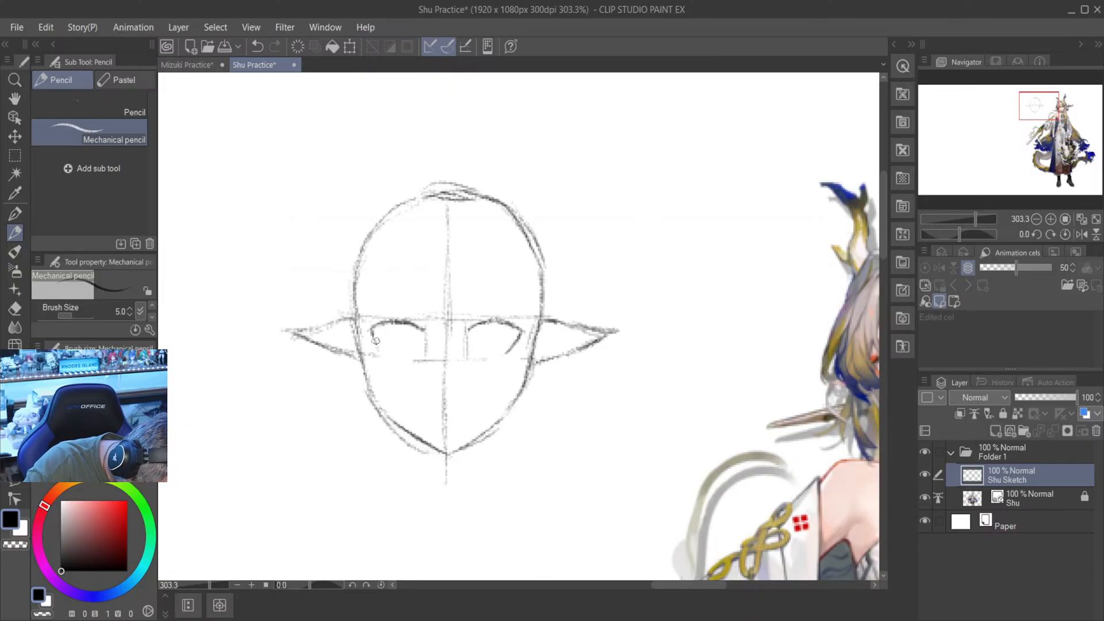
left_click_drag(375, 339, 384, 354)
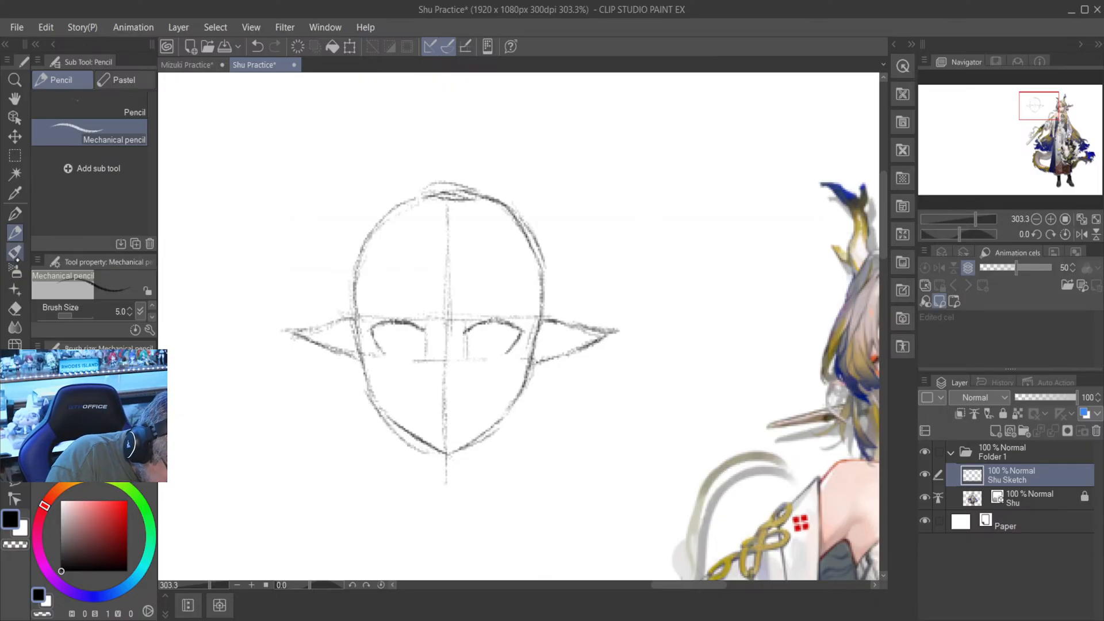
- Erase the vertical marks beside both eyes and the leftover lower guide line pieces with the Hard eraser, keeping the left-hand eye's outer edge
key("e")
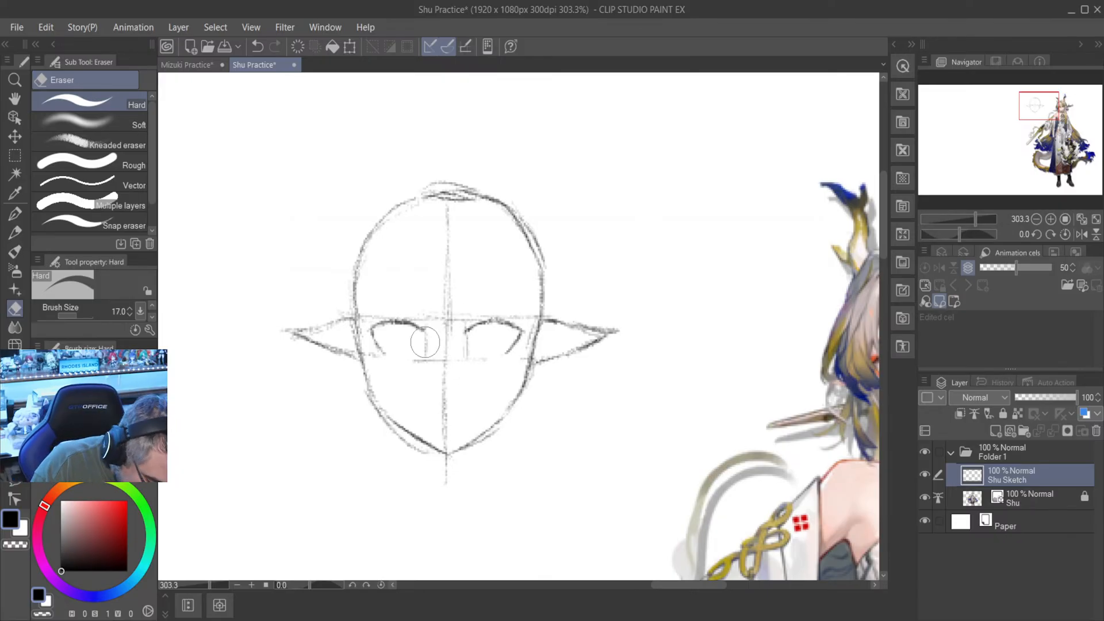
mouse_move(426, 344)
left_mouse_down()
mouse_move(429, 325)
mouse_move(428, 347)
mouse_move(466, 327)
mouse_move(465, 366)
left_mouse_up()
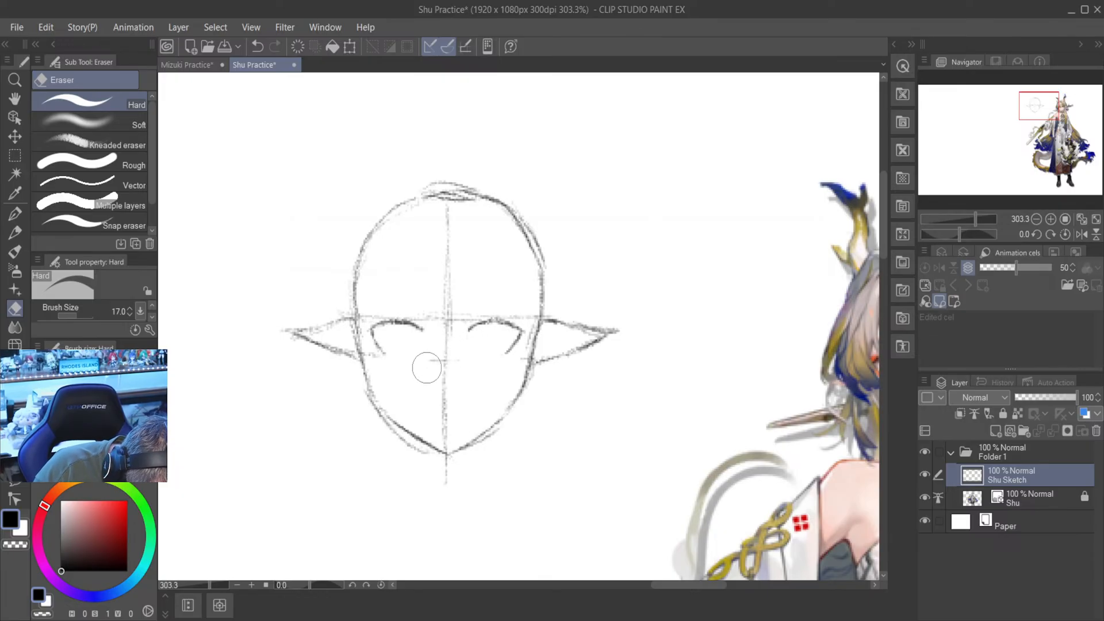
left_click(15, 233)
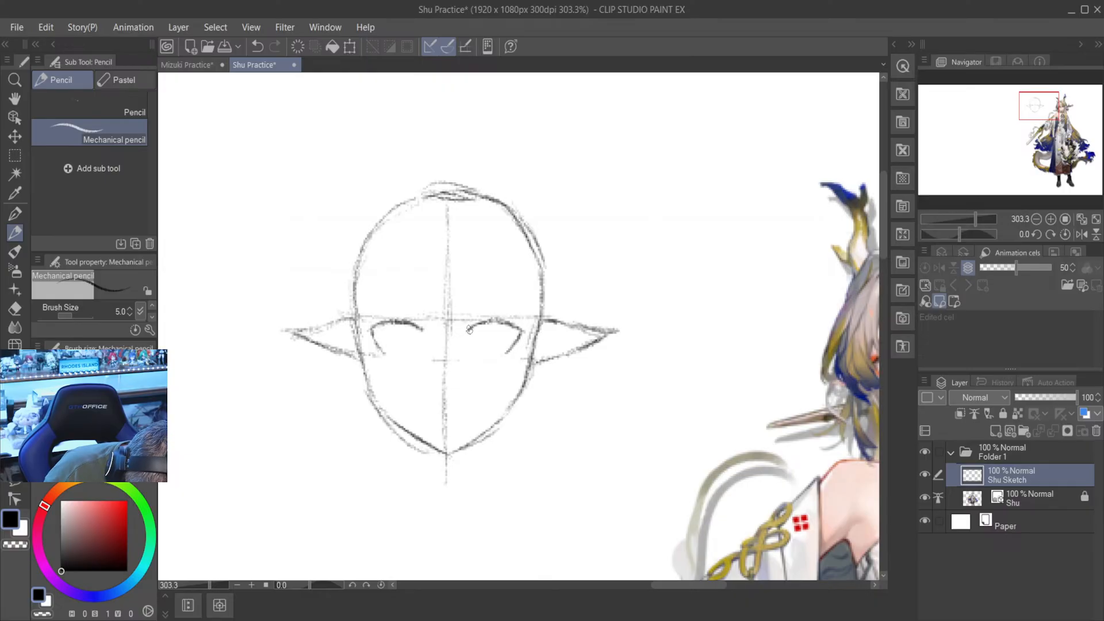
key("e")
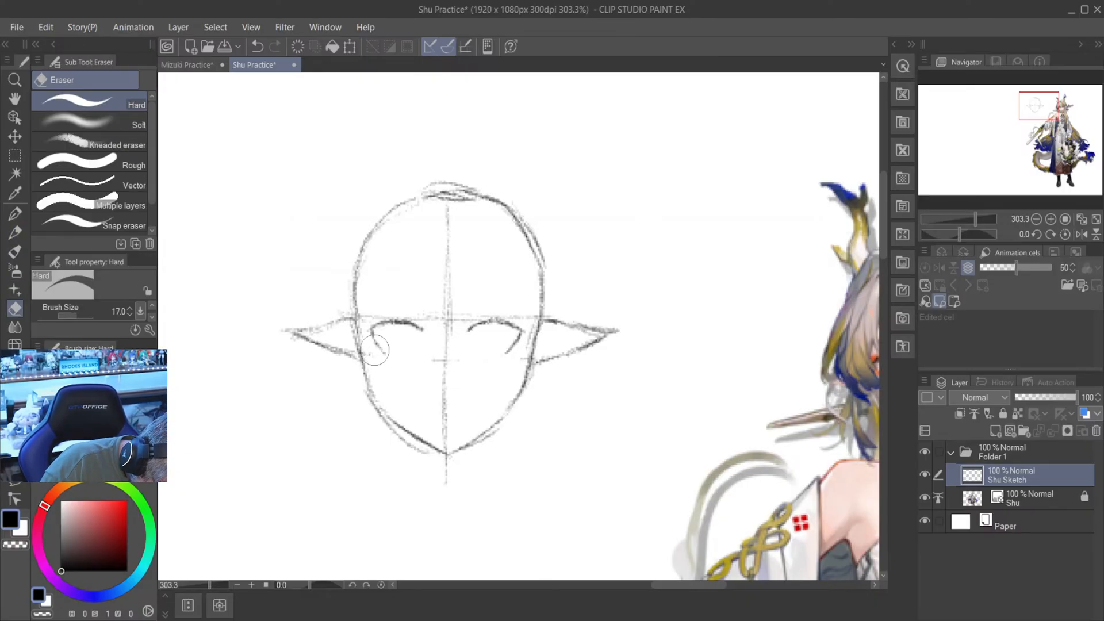
left_click_drag(380, 356, 377, 363)
key("ctrl+z")
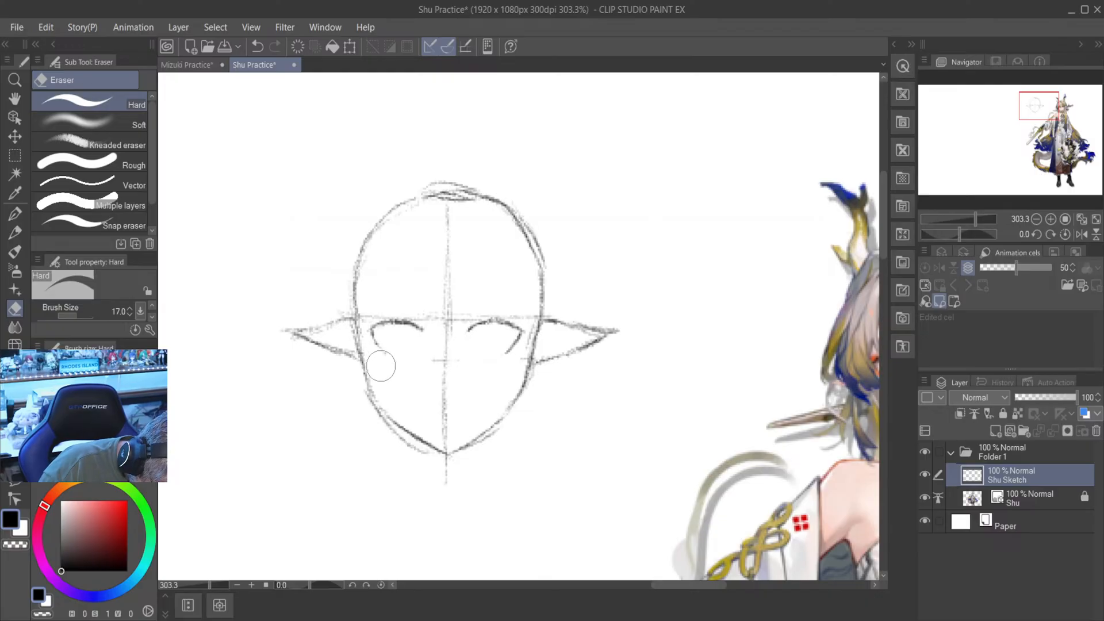
left_click_drag(432, 358, 432, 363)
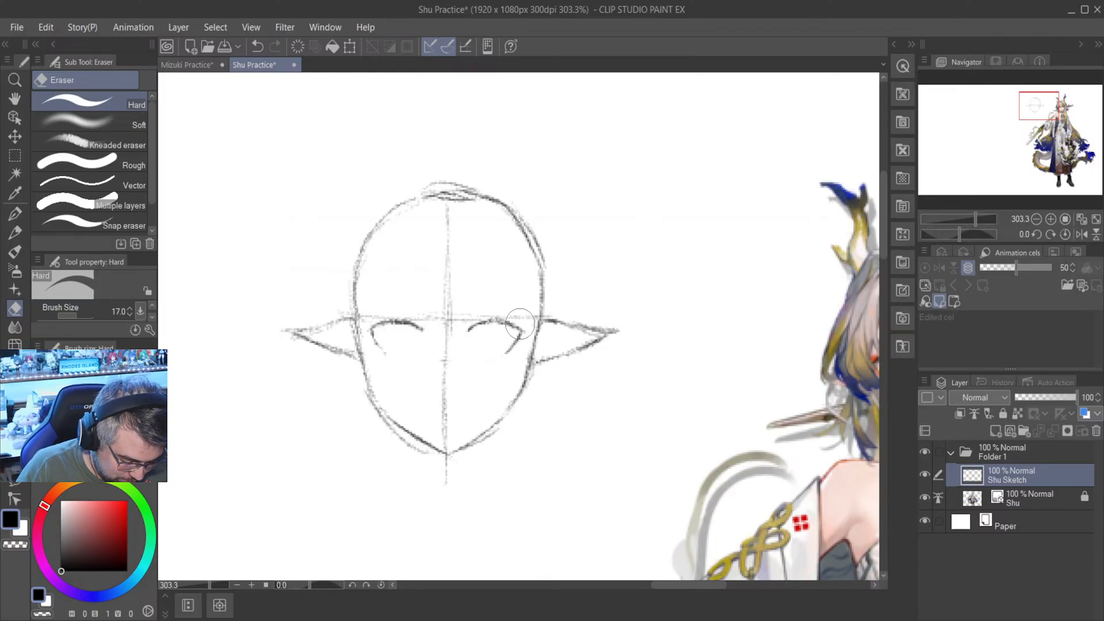
- Draw the right-hand eye's iris in mechanical pencil as a tall oval hanging from the upper lid
scroll(520, 324, "down", 3)
scroll(519, 324, "up", 1)
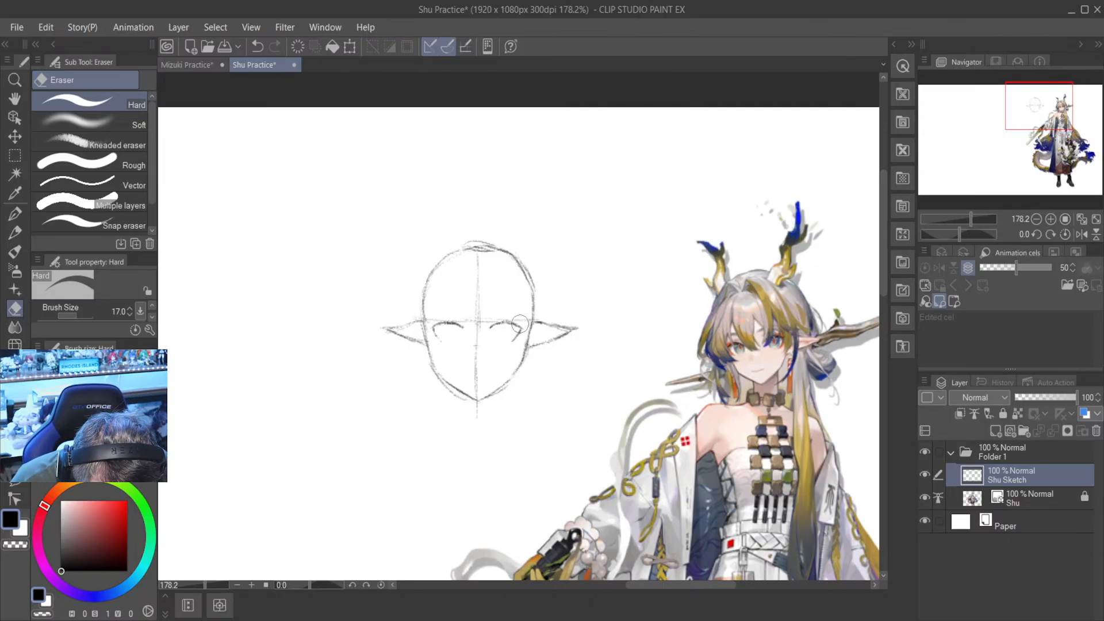
key("p")
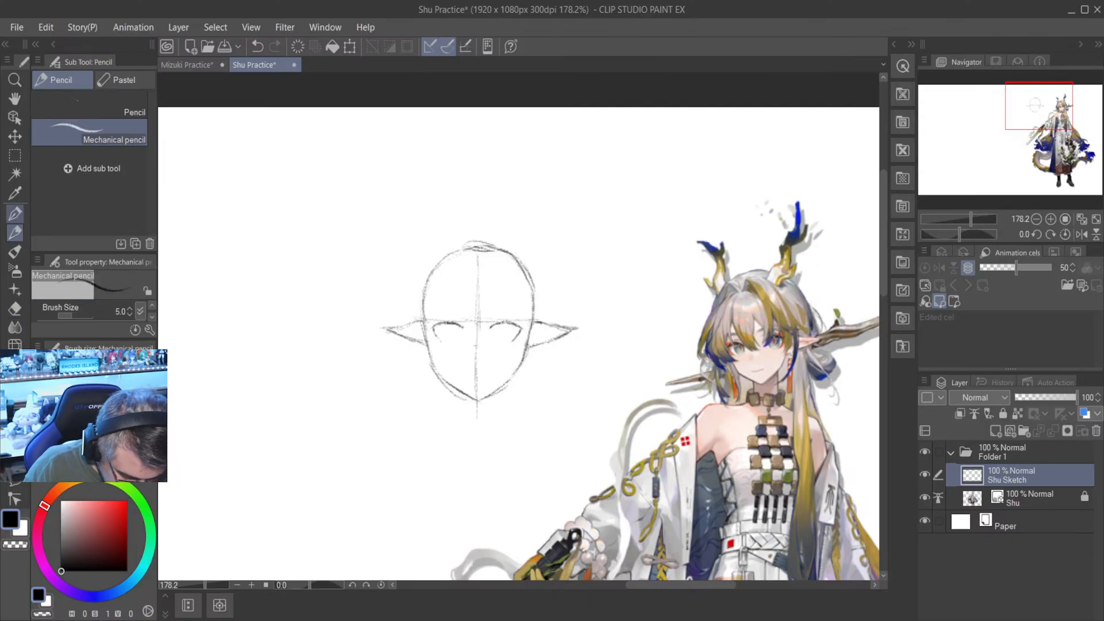
scroll(495, 331, "up", 9)
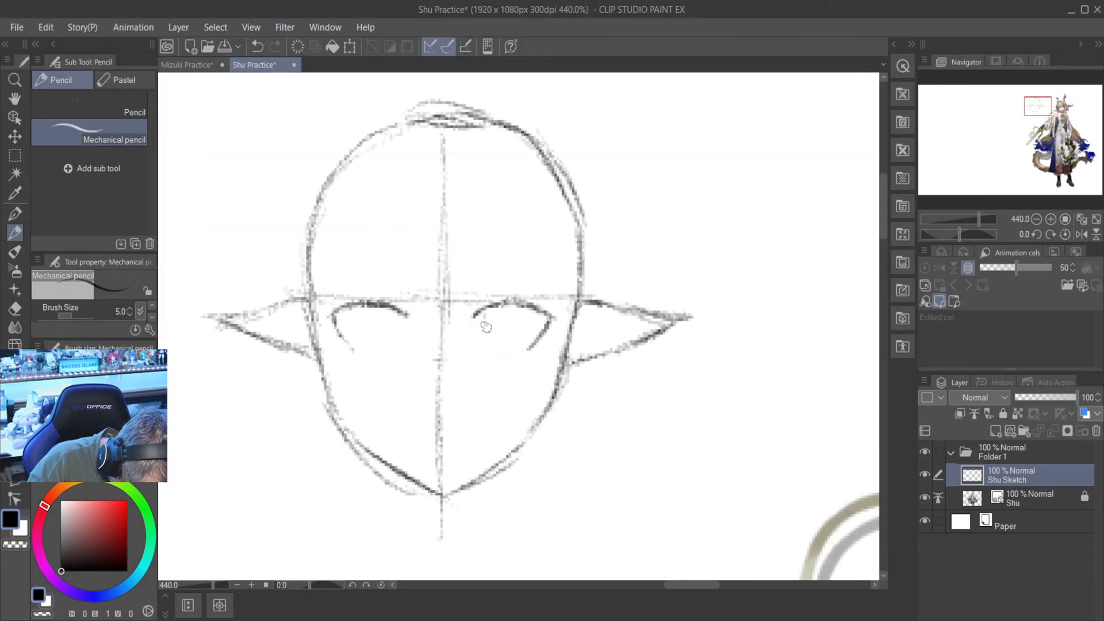
mouse_move(481, 313)
left_mouse_down()
mouse_move(490, 352)
mouse_move(508, 355)
left_mouse_up()
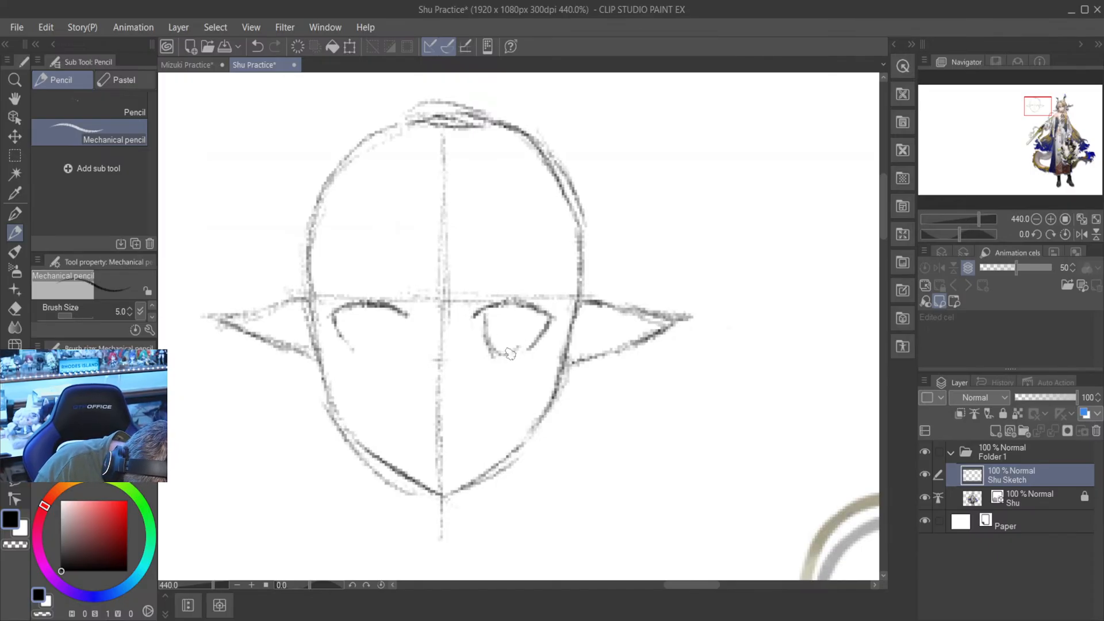
left_click_drag(511, 353, 527, 311)
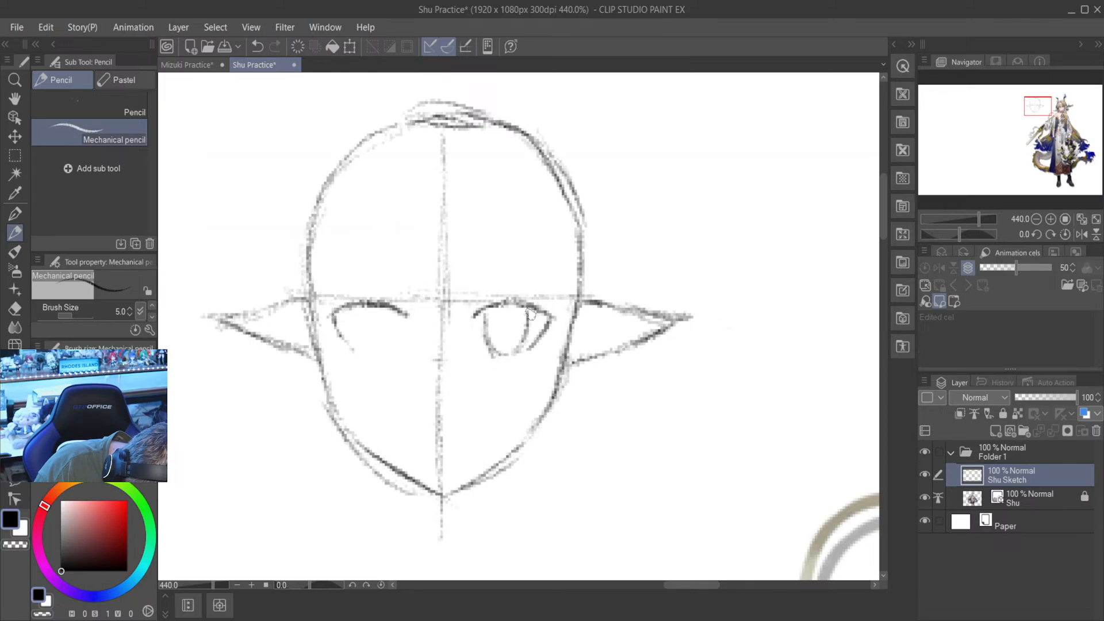
- Flip the canvas view horizontally, draw the left-hand eye's iris as a tall oval in mechanical pencil, and flip the view back
scroll(524, 316, "down", 3)
key("e")
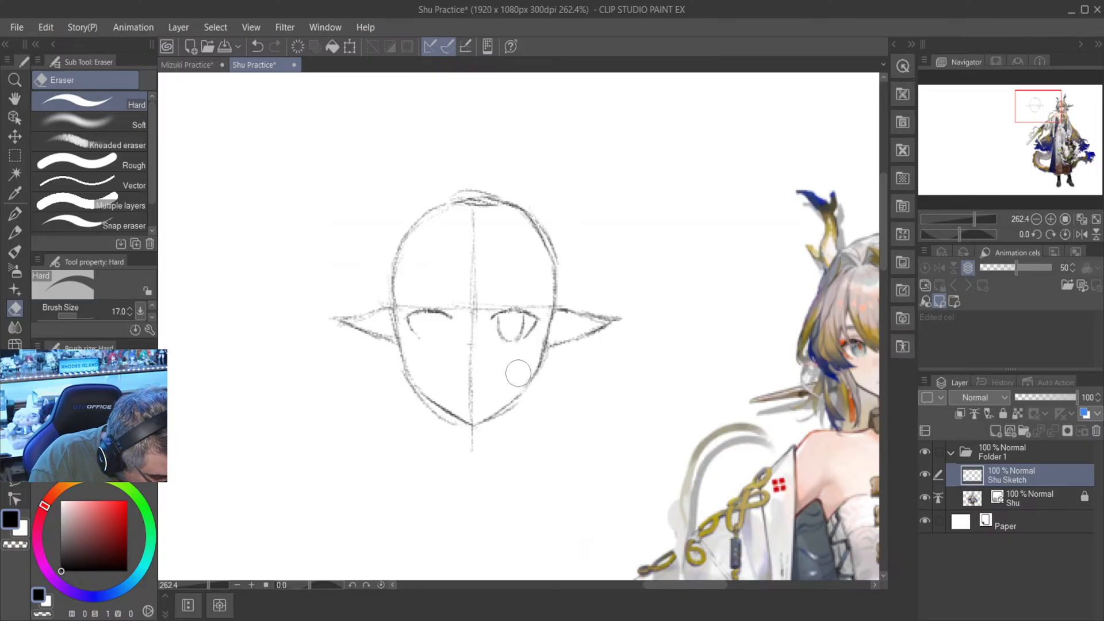
key("p")
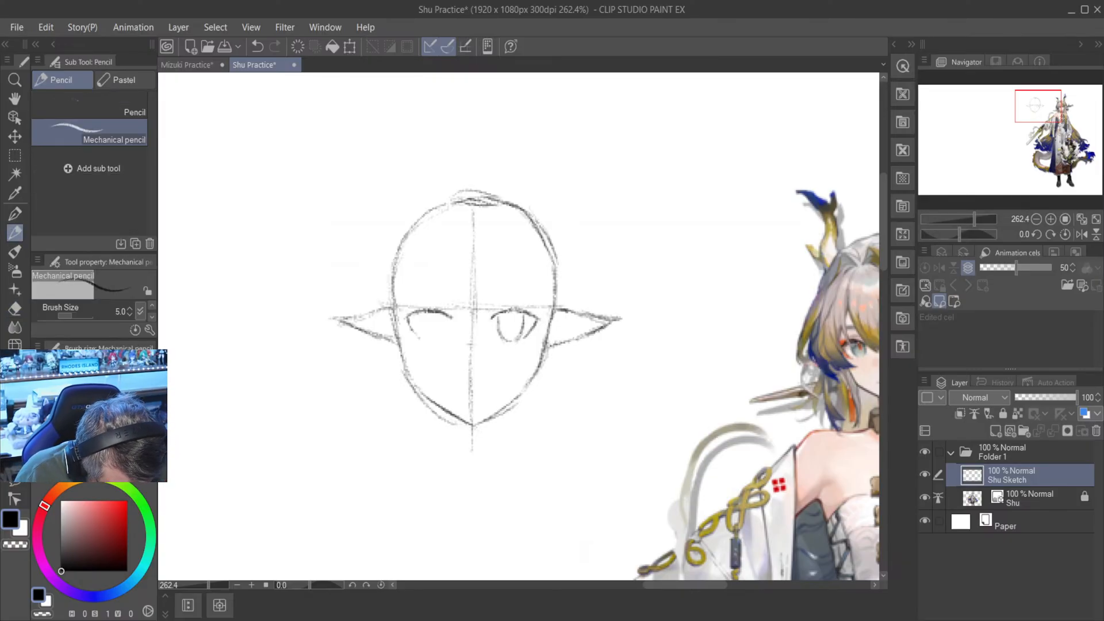
left_click(1081, 234)
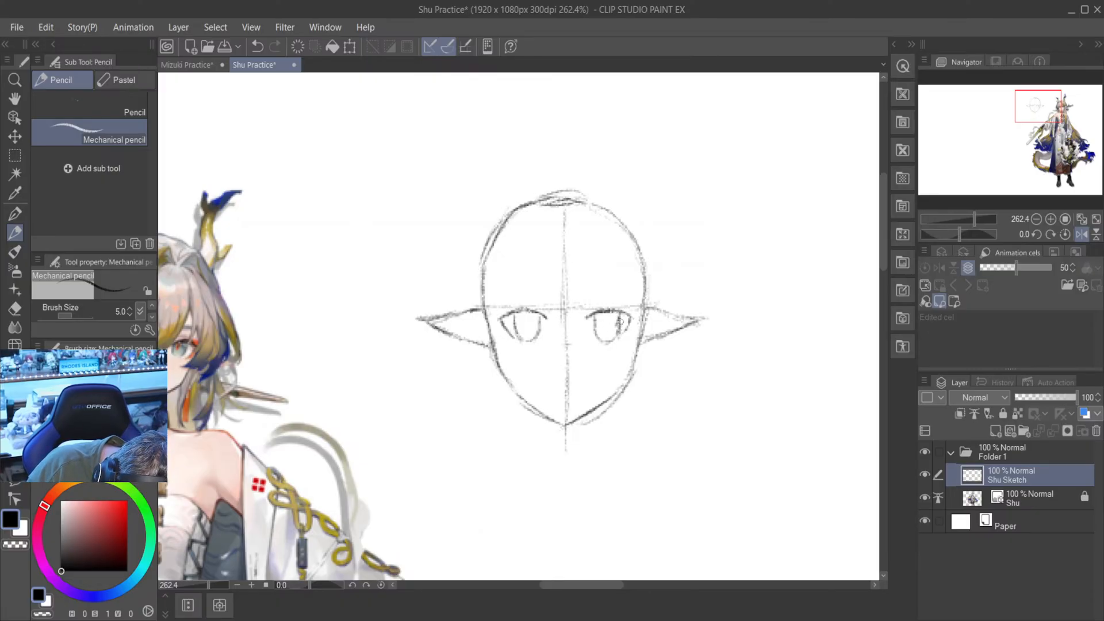
key("e")
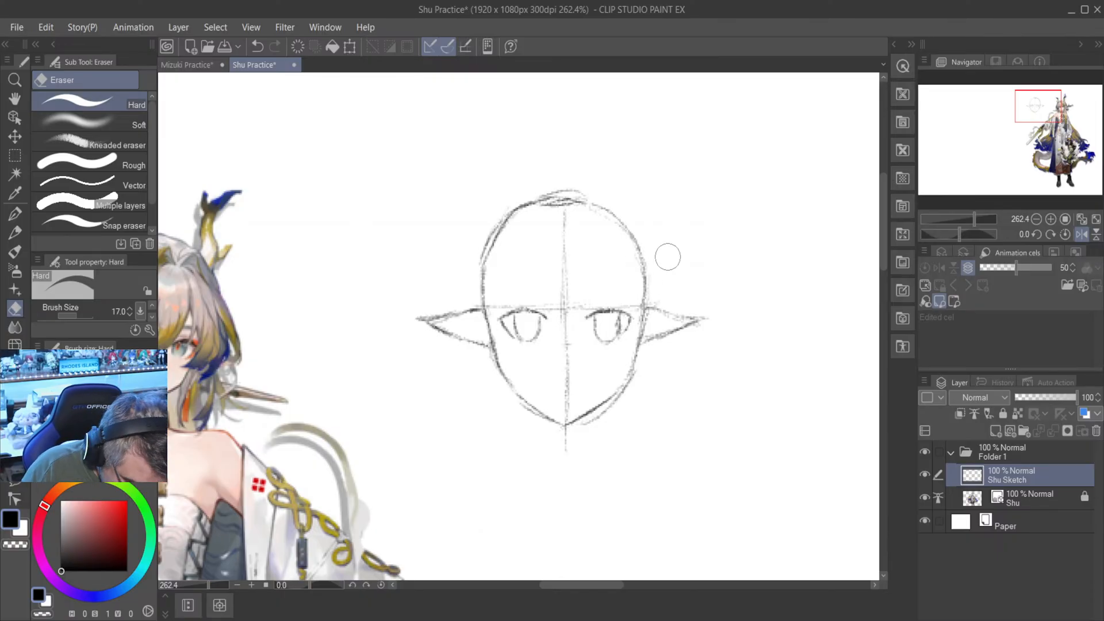
scroll(611, 323, "up", 1)
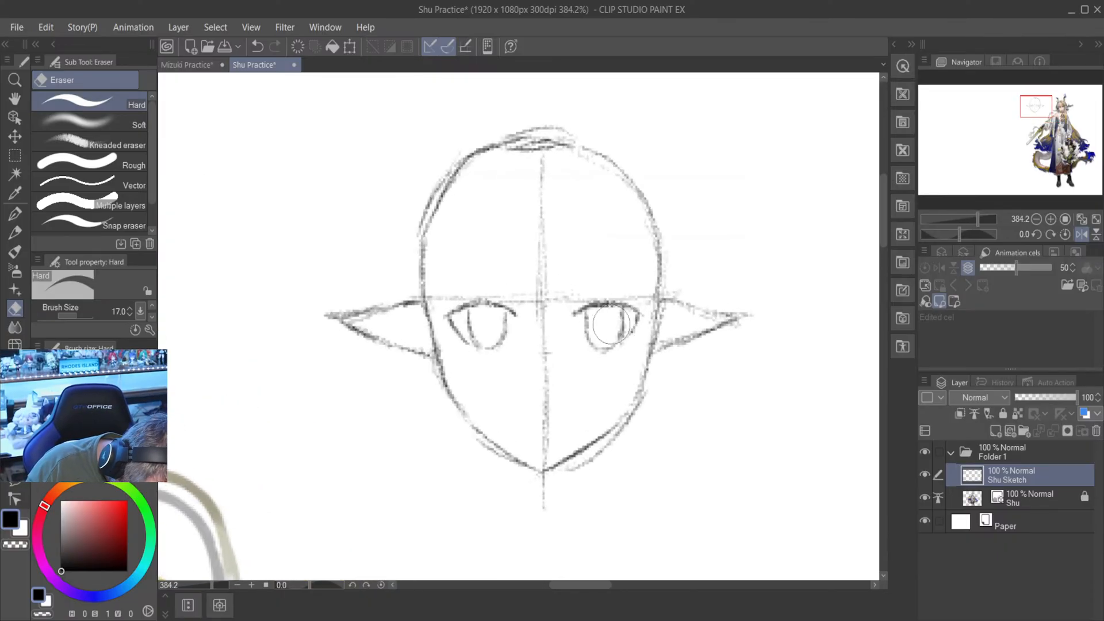
scroll(611, 325, "up", 3)
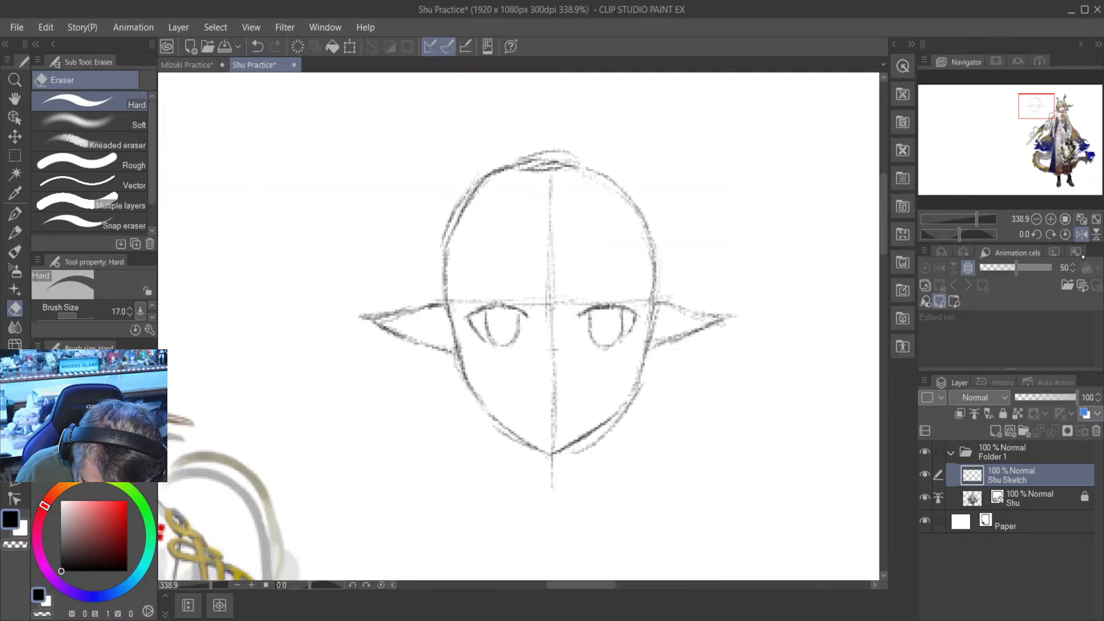
left_click(1081, 235)
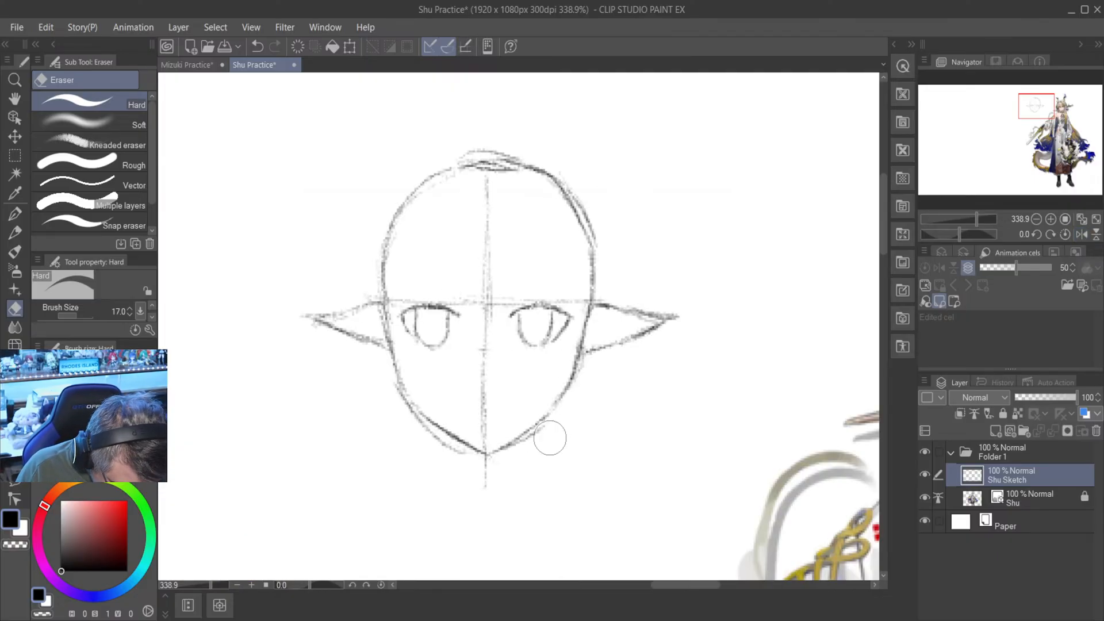
- Erase the horizontal eye guide line across the face with the Hard eraser, keeping the upper lids and the vertical centre line
scroll(547, 439, "down", 2)
key("p")
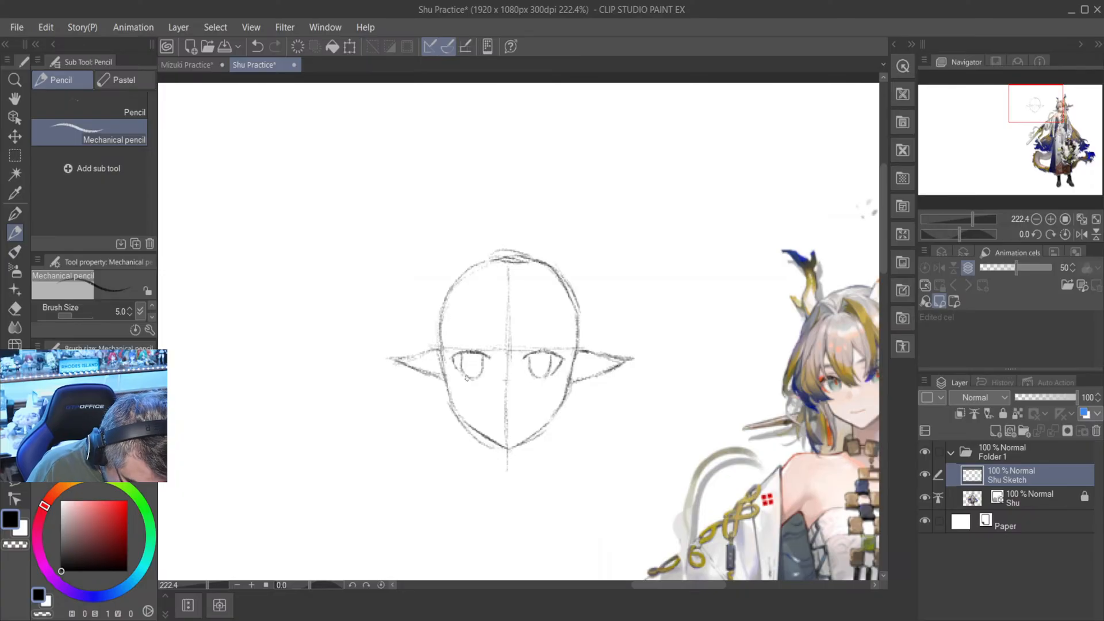
key("e")
scroll(489, 345, "up", 2)
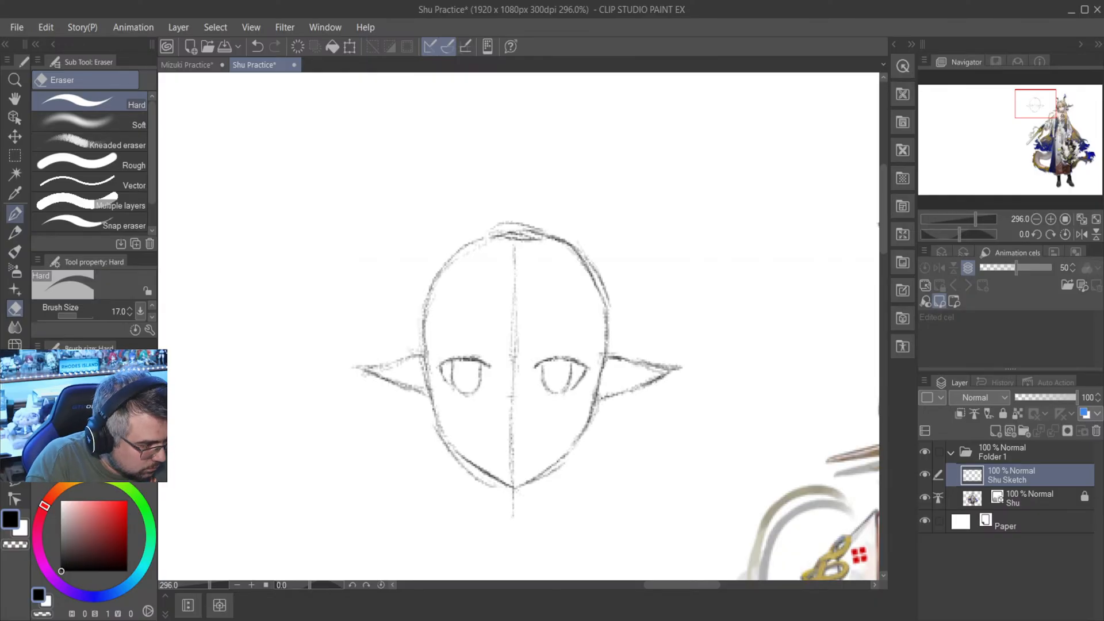
- Extend the left-hand eye's outer edge downward in mechanical pencil, erase its lower end with the Hard eraser and redraw it
left_click(15, 232)
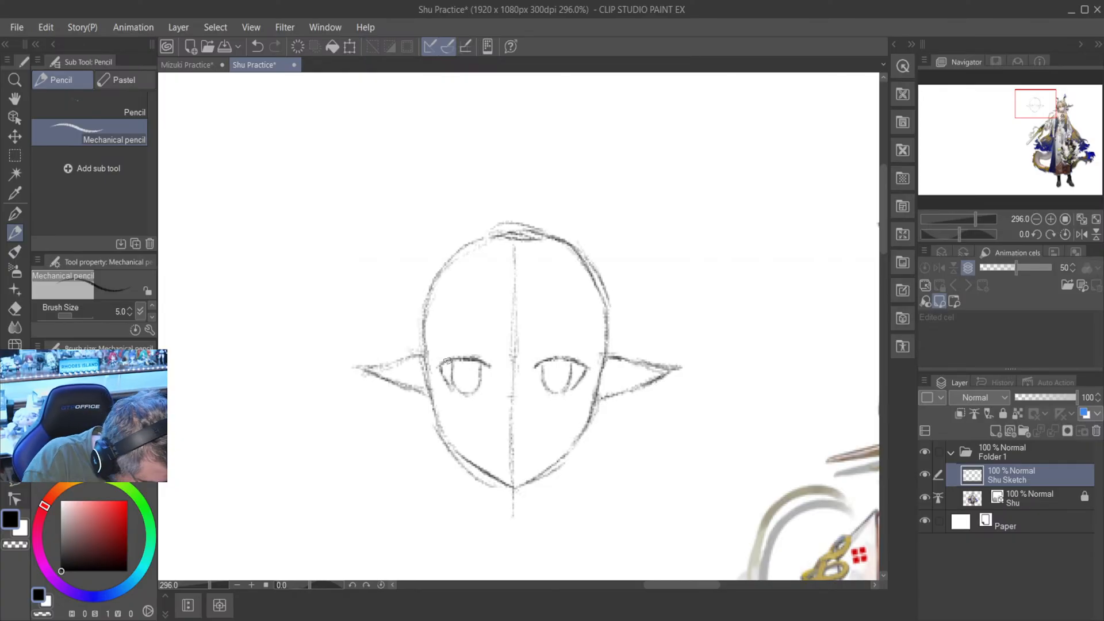
key("e")
scroll(513, 414, "down", 2)
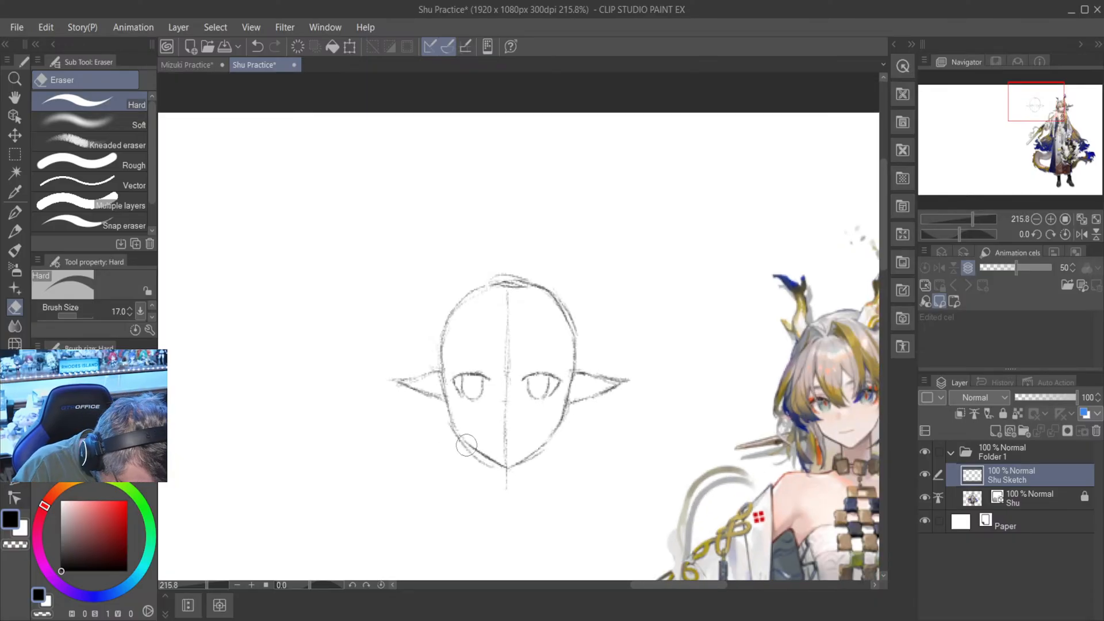
scroll(478, 295, "up", 1)
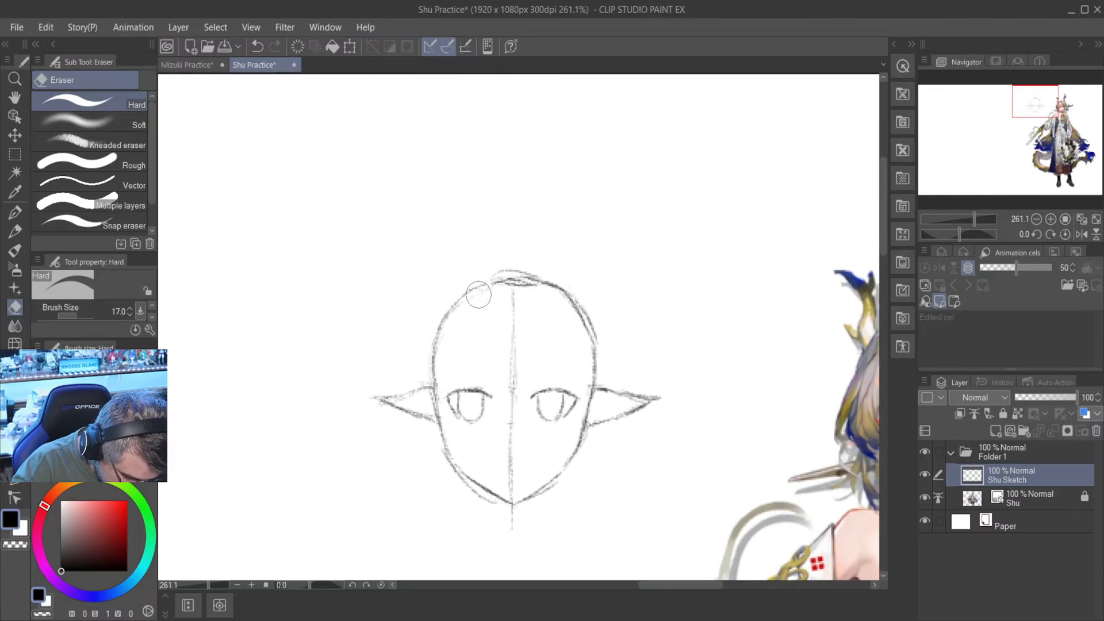
scroll(453, 409, "up", 3)
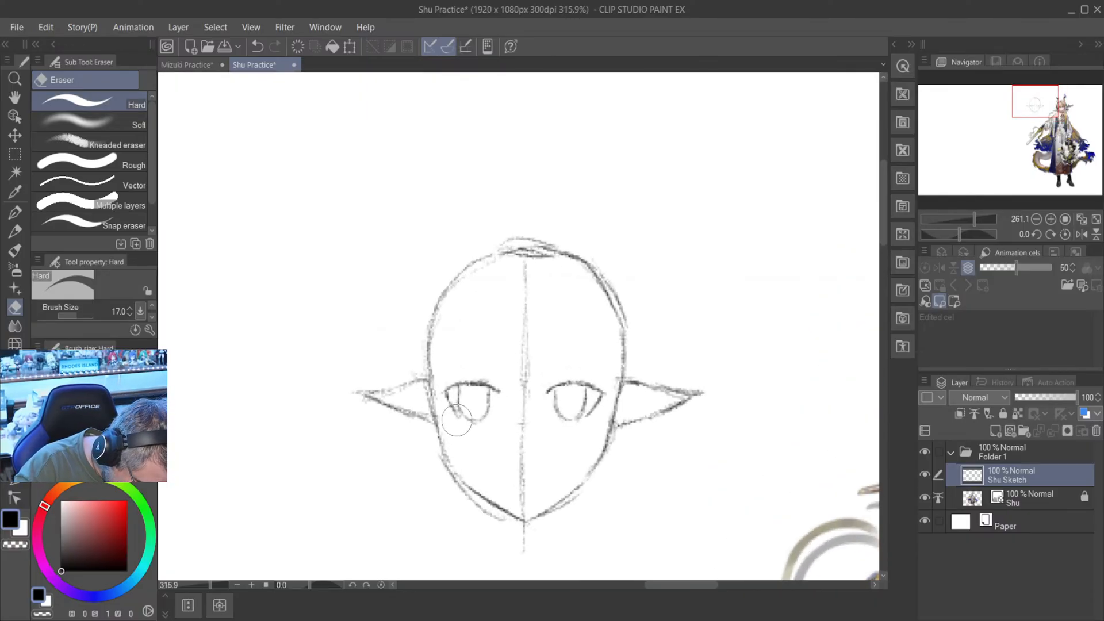
mouse_move(452, 407)
left_mouse_down()
mouse_move(440, 379)
mouse_move(459, 422)
mouse_move(445, 393)
mouse_move(454, 421)
left_mouse_up()
left_click(15, 231)
scroll(455, 421, "down", 1)
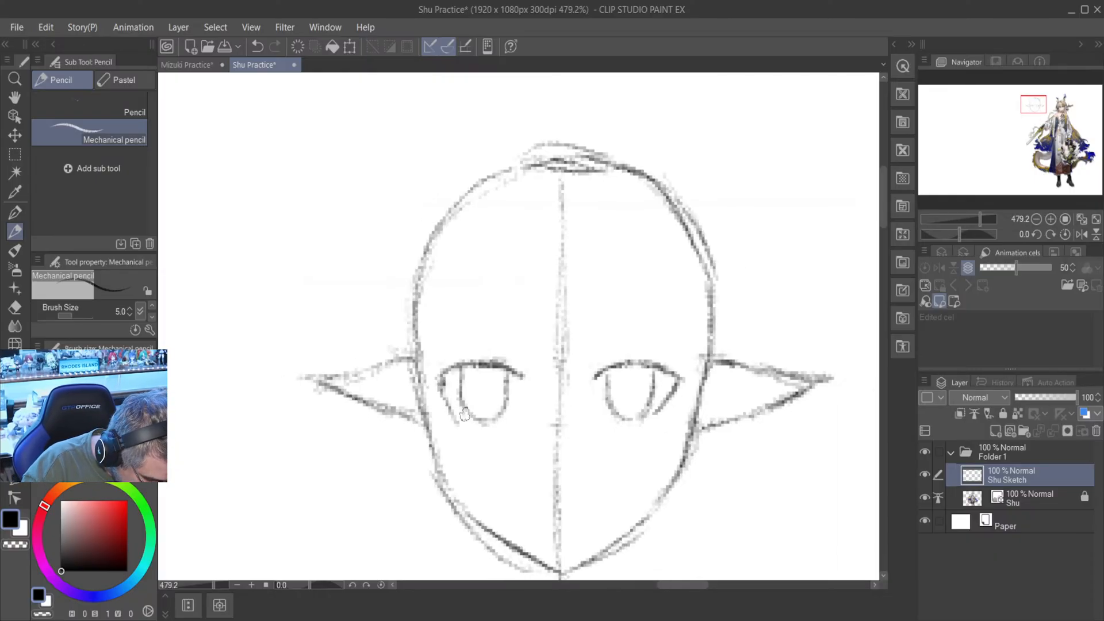
- Erase the left-hand eye's doubled outer edge with the Hard eraser and redraw it as a thin line slanting toward the iris's base
key("e")
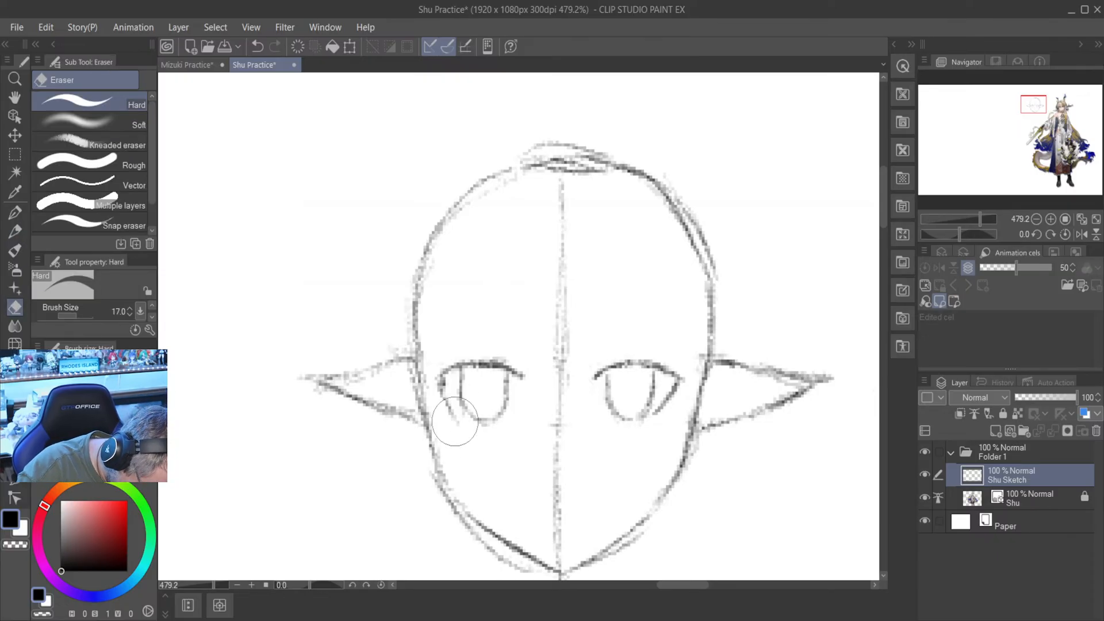
left_click_drag(455, 417, 444, 390)
key("p")
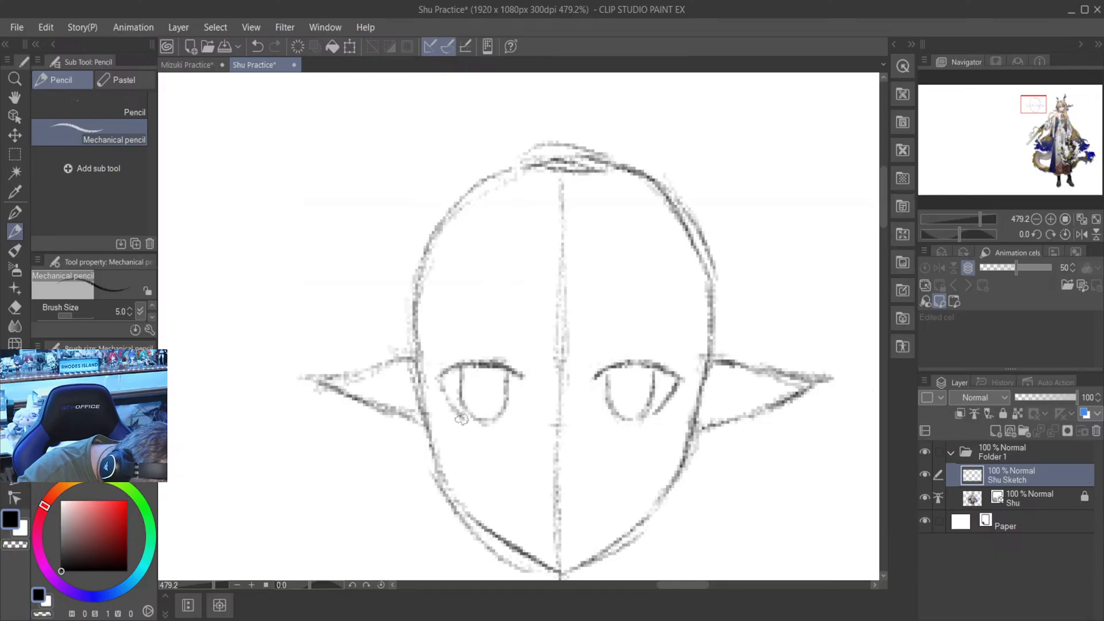
scroll(458, 394, "down", 3)
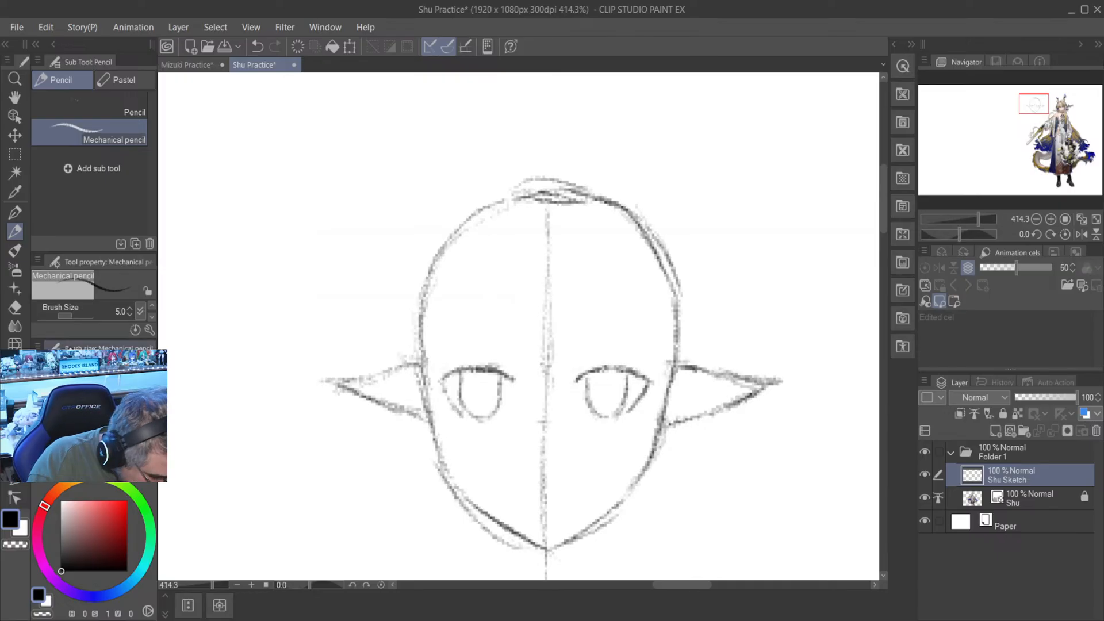
key("e")
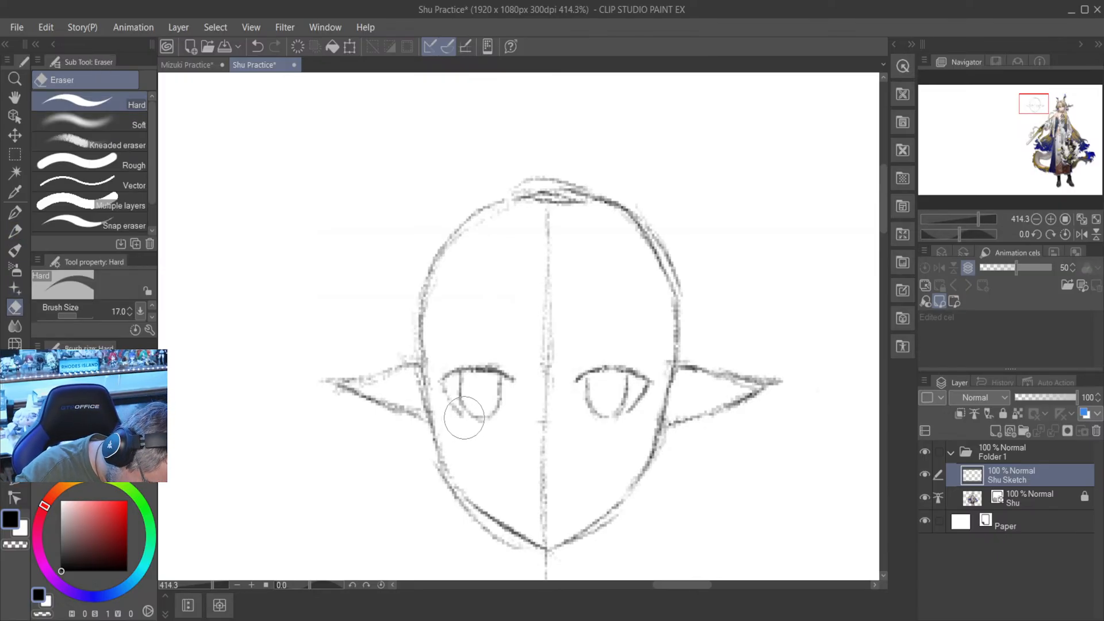
scroll(463, 405, "down", 1)
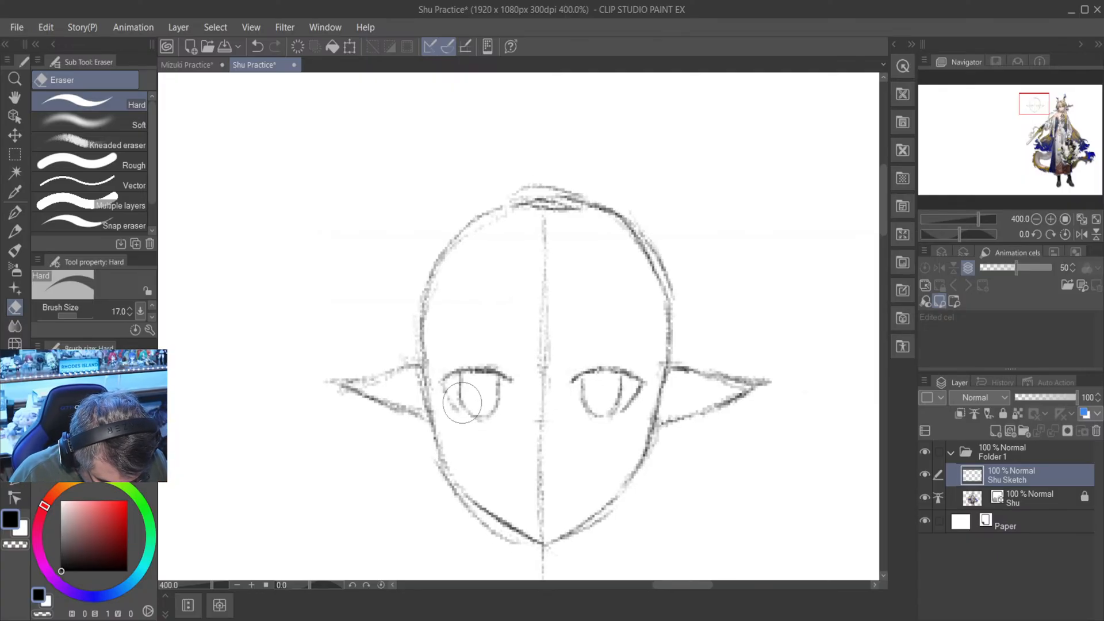
key("p")
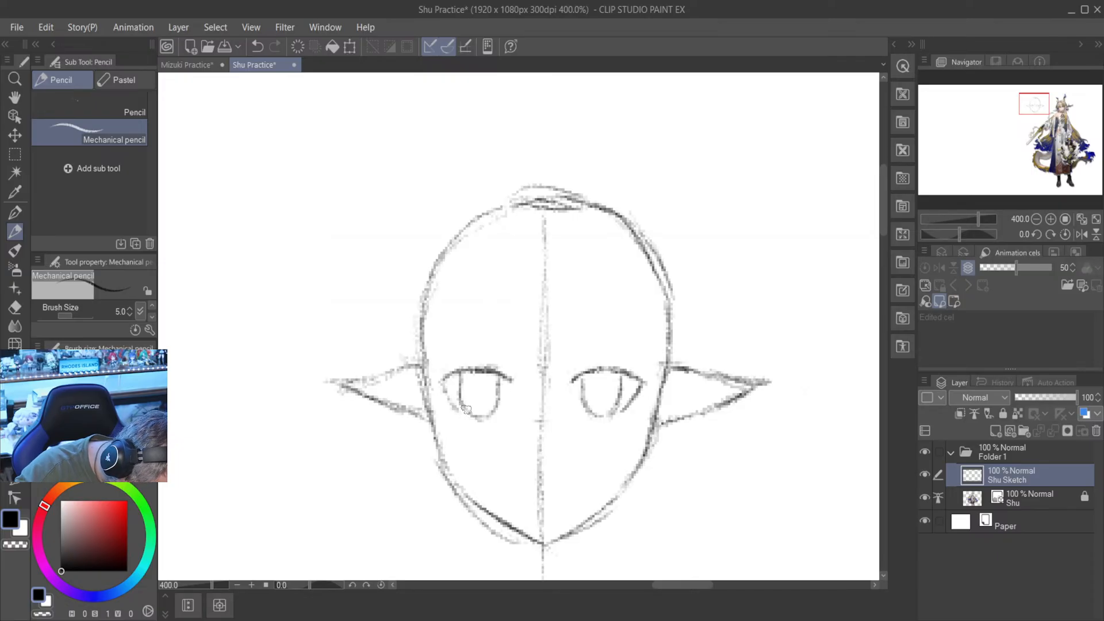
scroll(472, 413, "down", 1)
scroll(472, 413, "down", 1)
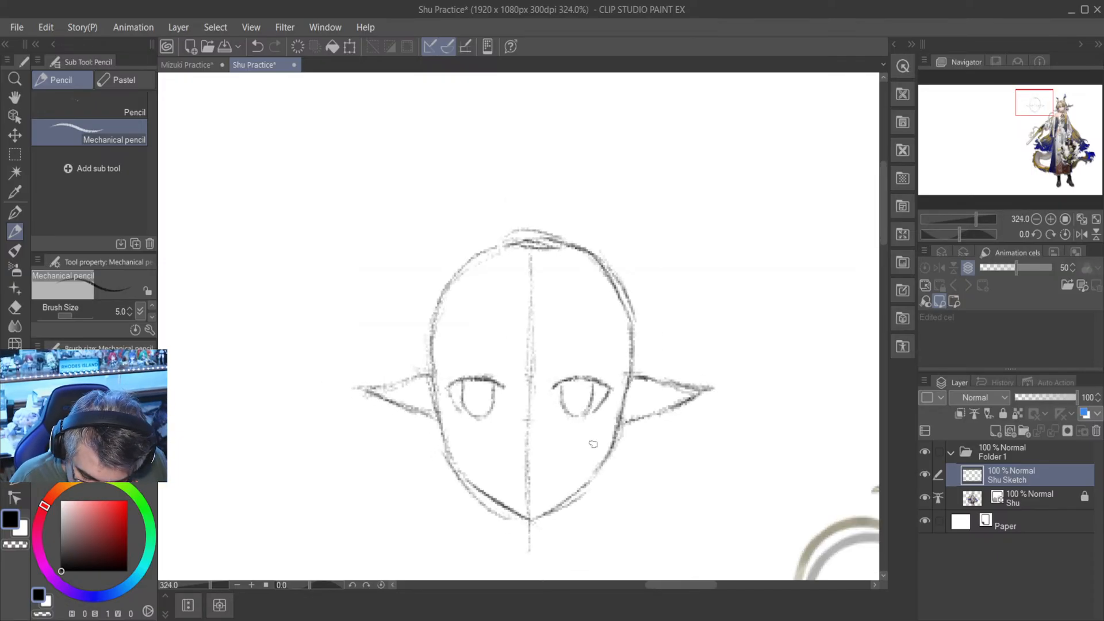
- Thicken and darken the upper lids and outer corners of both eyes in mechanical pencil
mouse_move(682, 585)
left_mouse_down()
mouse_move(718, 589)
mouse_move(685, 533)
left_mouse_up()
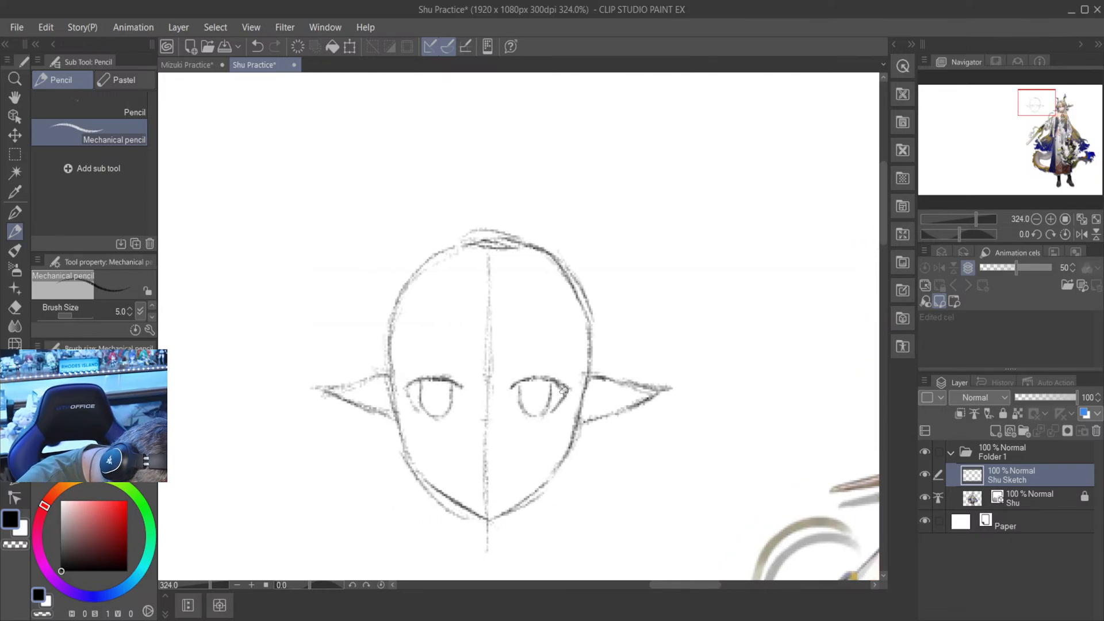
left_click_drag(559, 384, 565, 388)
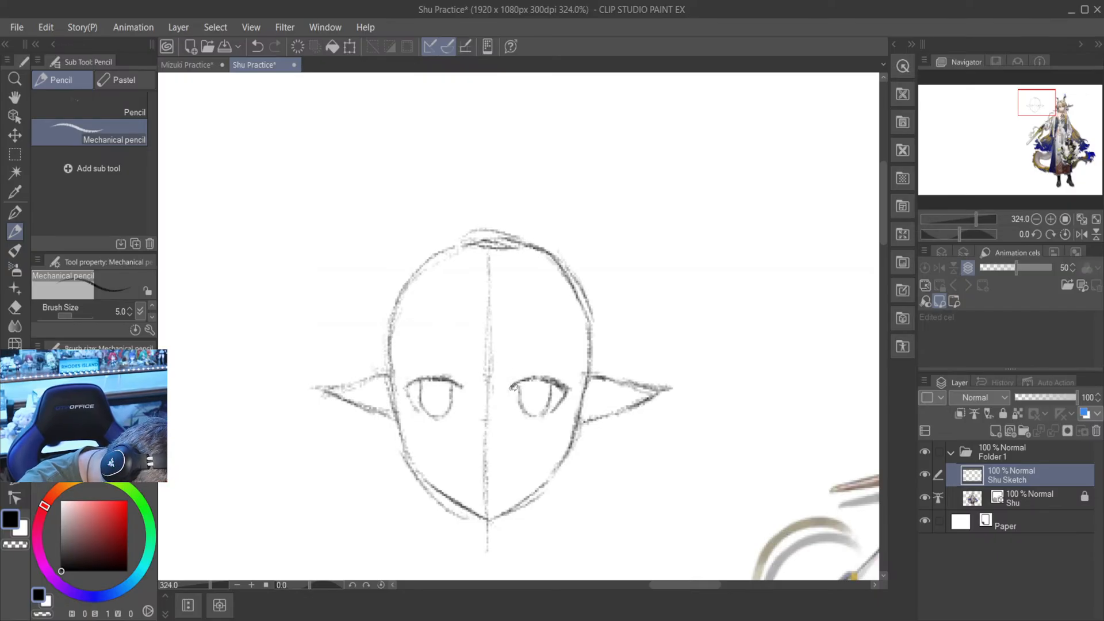
mouse_move(517, 385)
left_mouse_down()
mouse_move(543, 374)
mouse_move(560, 402)
left_mouse_up()
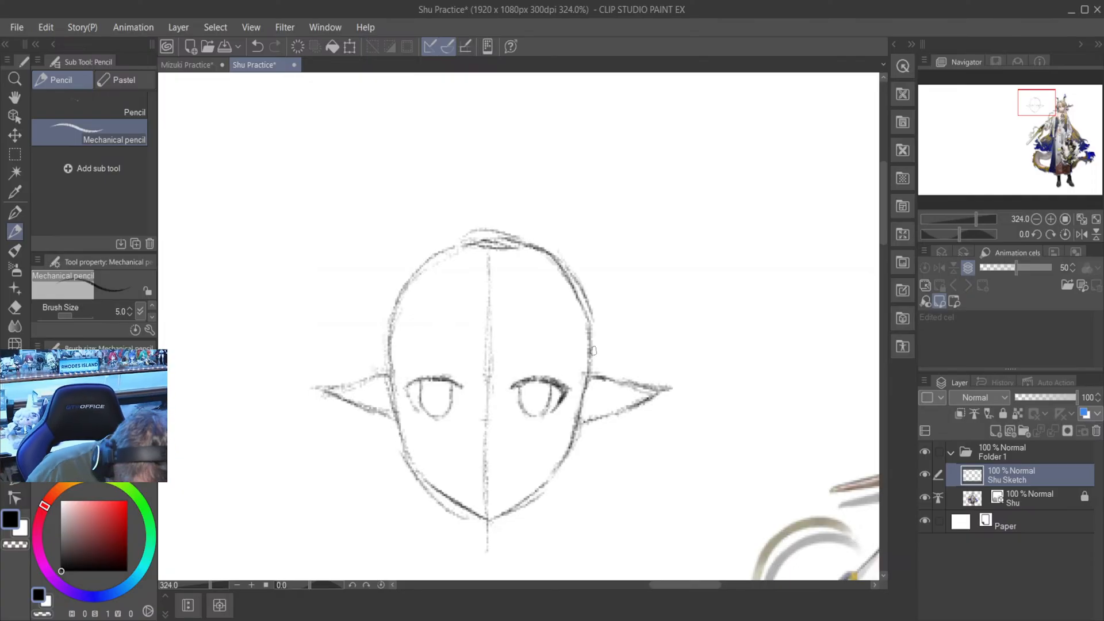
scroll(593, 350, "down", 1)
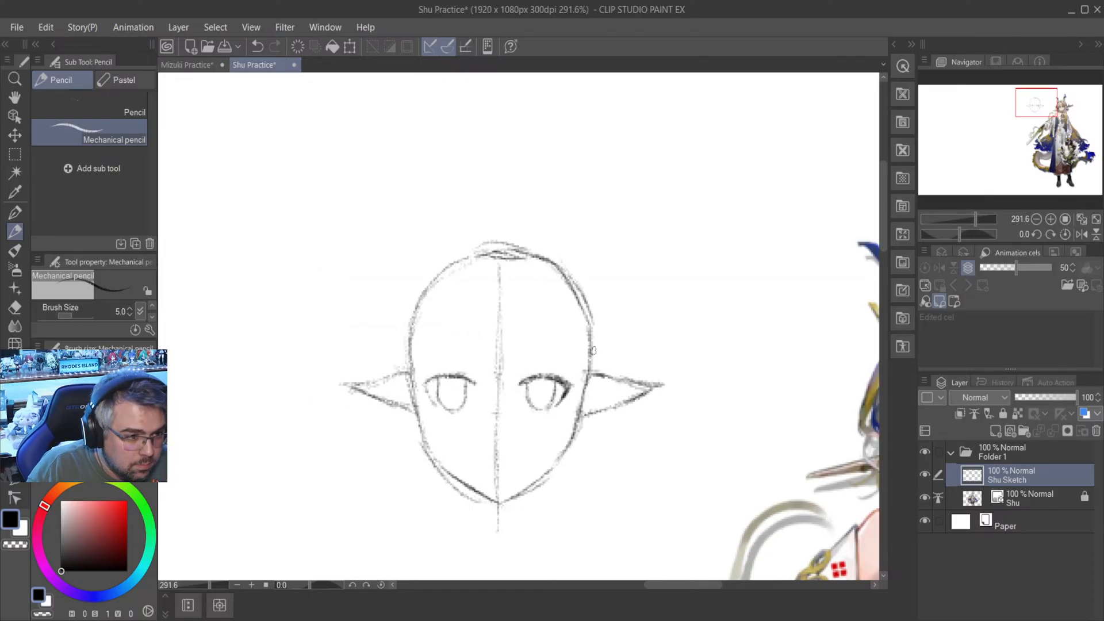
scroll(452, 391, "up", 5)
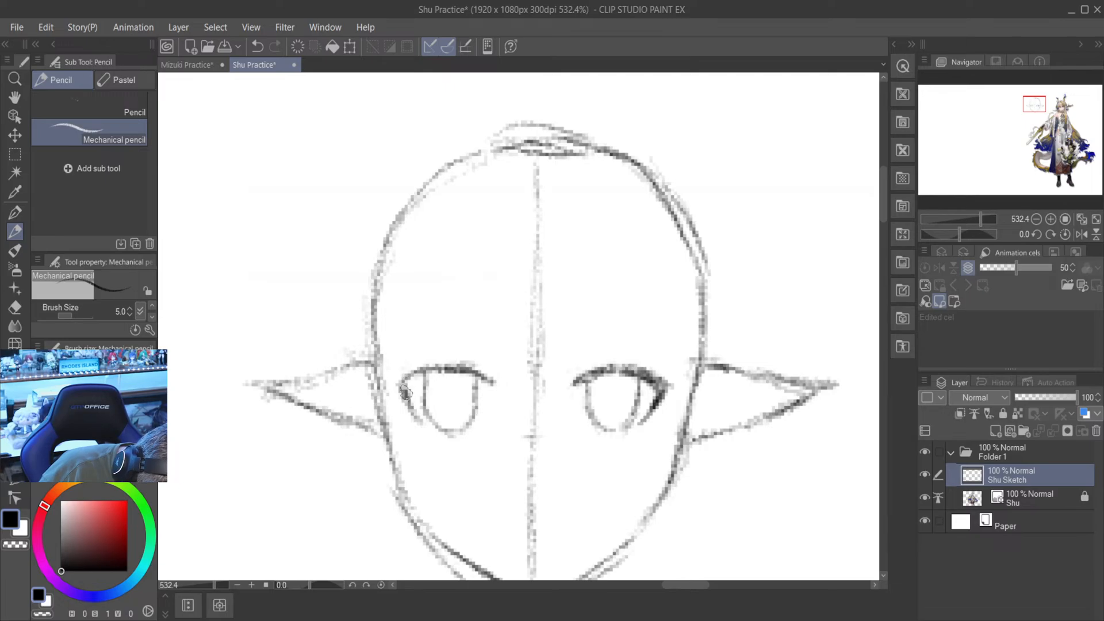
left_click_drag(413, 379, 410, 383)
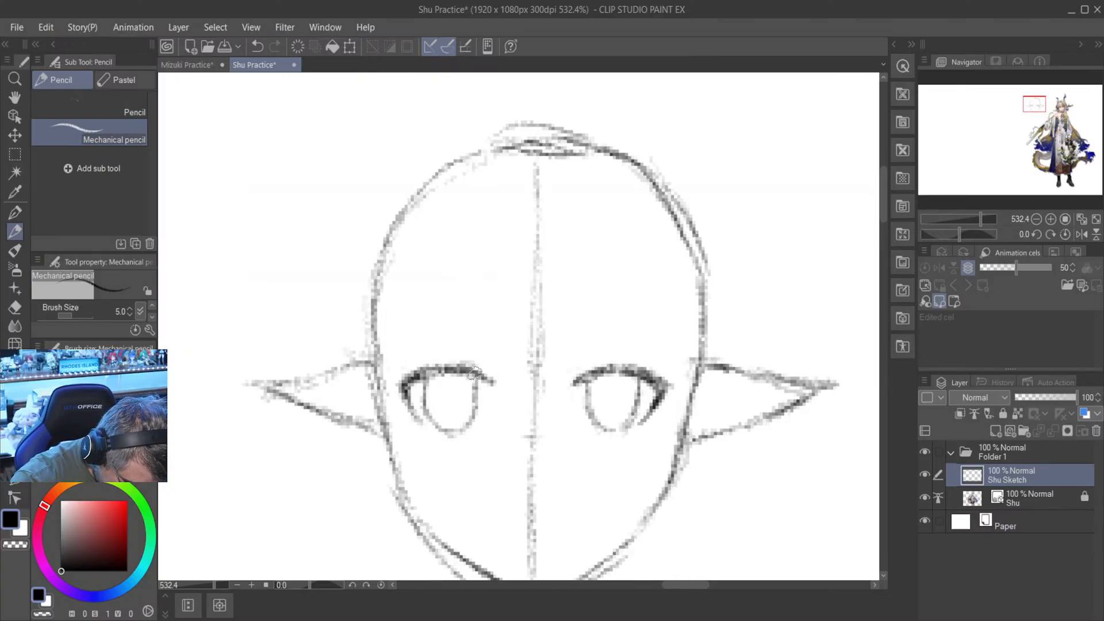
- Undo the short crease strokes above the right-hand eye's upper lid
scroll(479, 371, "down", 3)
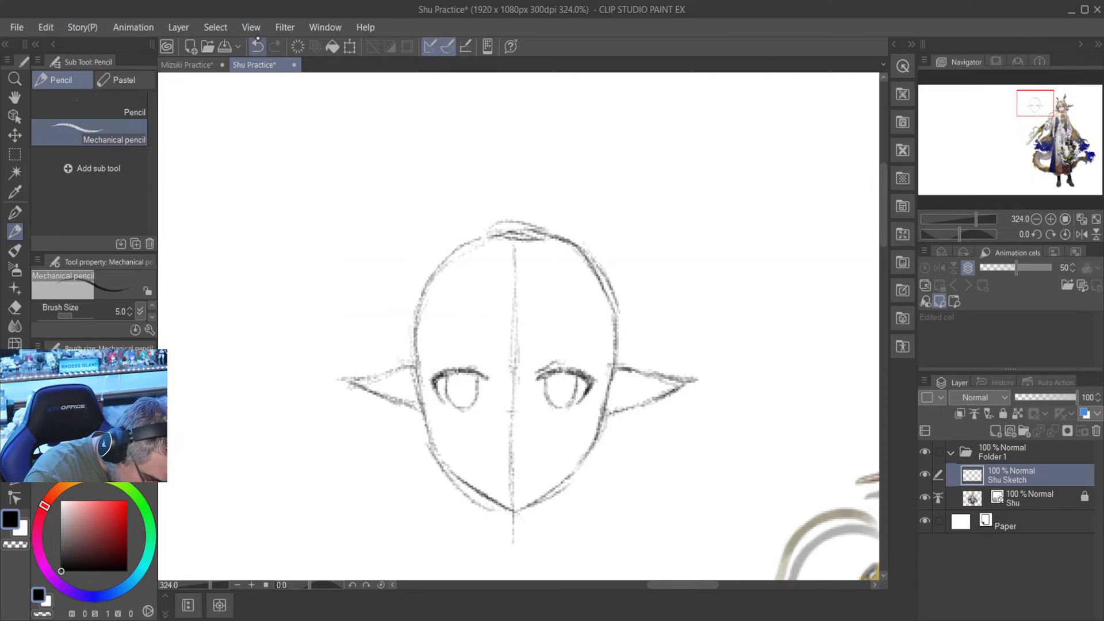
left_click(257, 46)
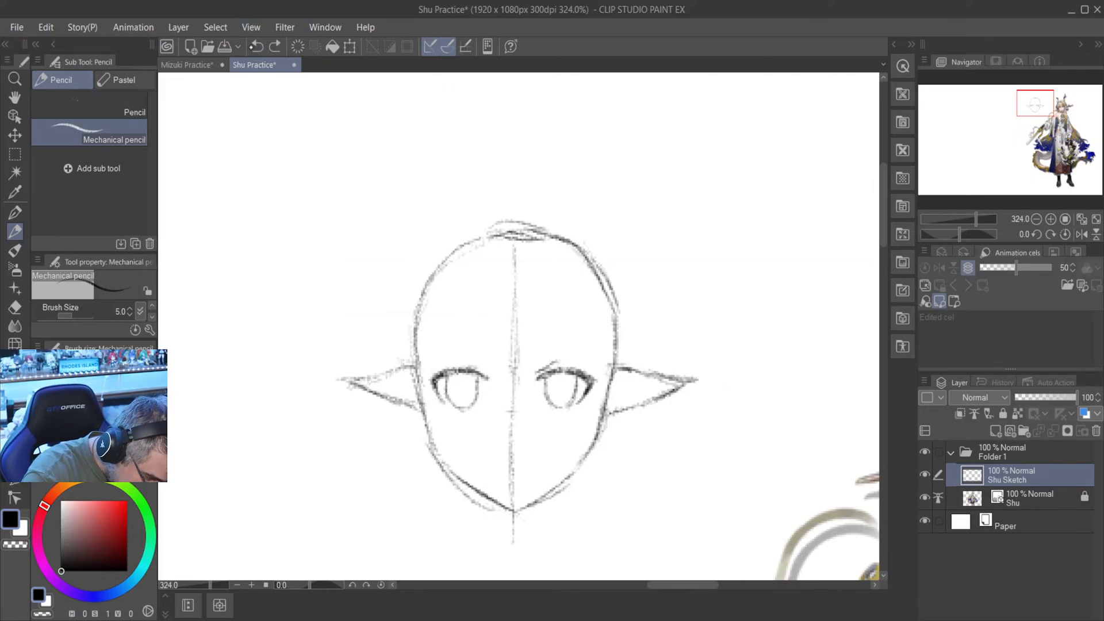
left_click(257, 46)
left_click(257, 46)
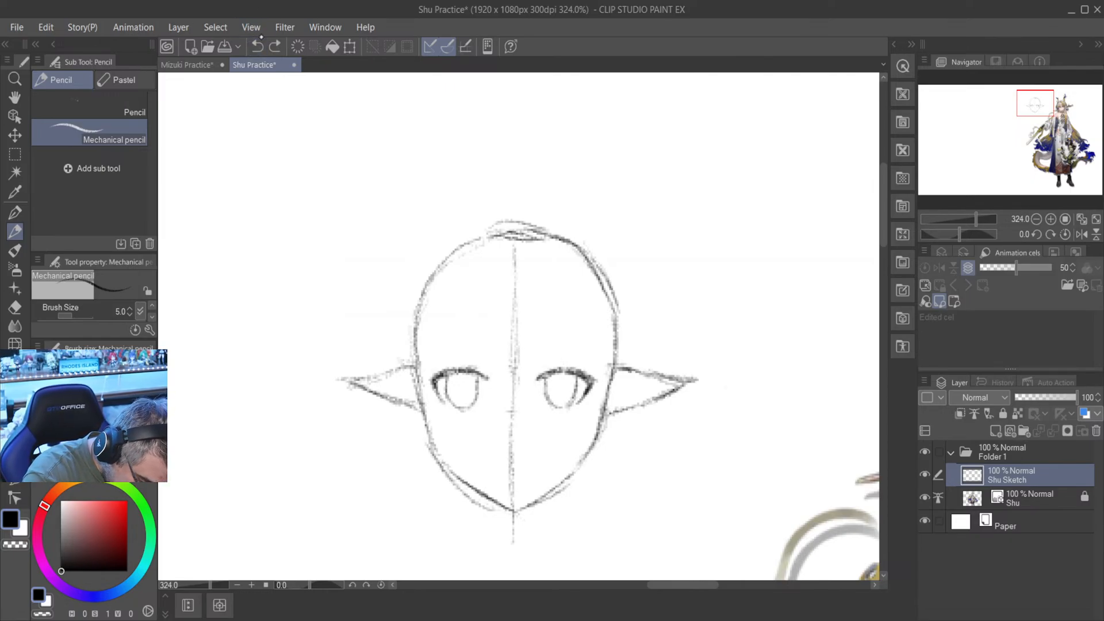
- Draw a thin curved eyelid crease just above the upper lid of each eye in mechanical pencil, and check the reference face
scroll(541, 373, "up", 1)
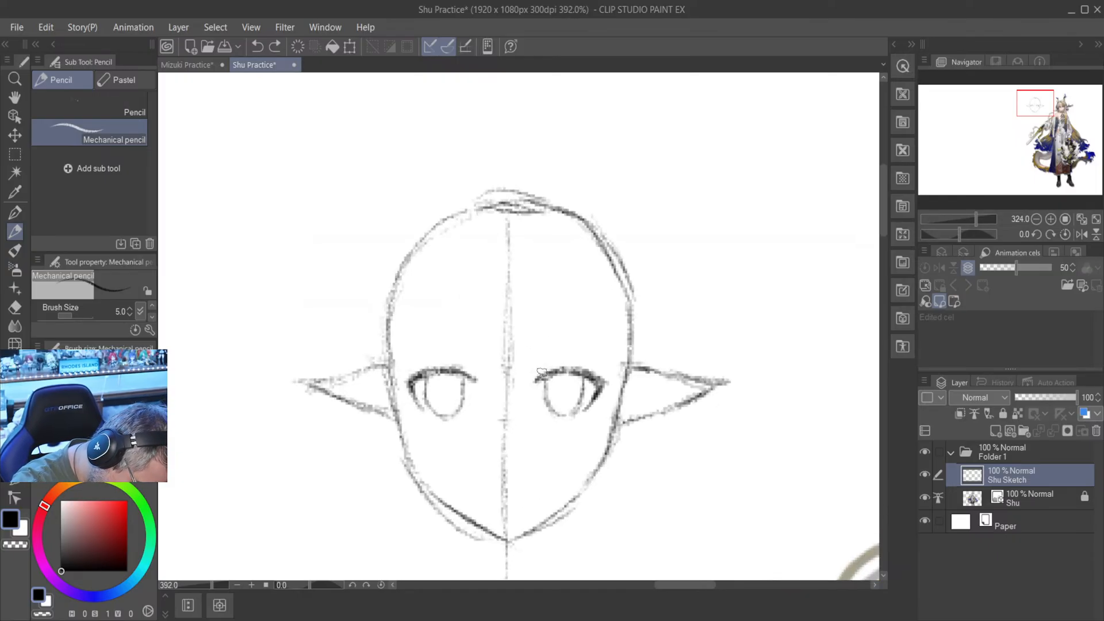
scroll(542, 373, "up", 1)
left_click_drag(532, 368, 582, 356)
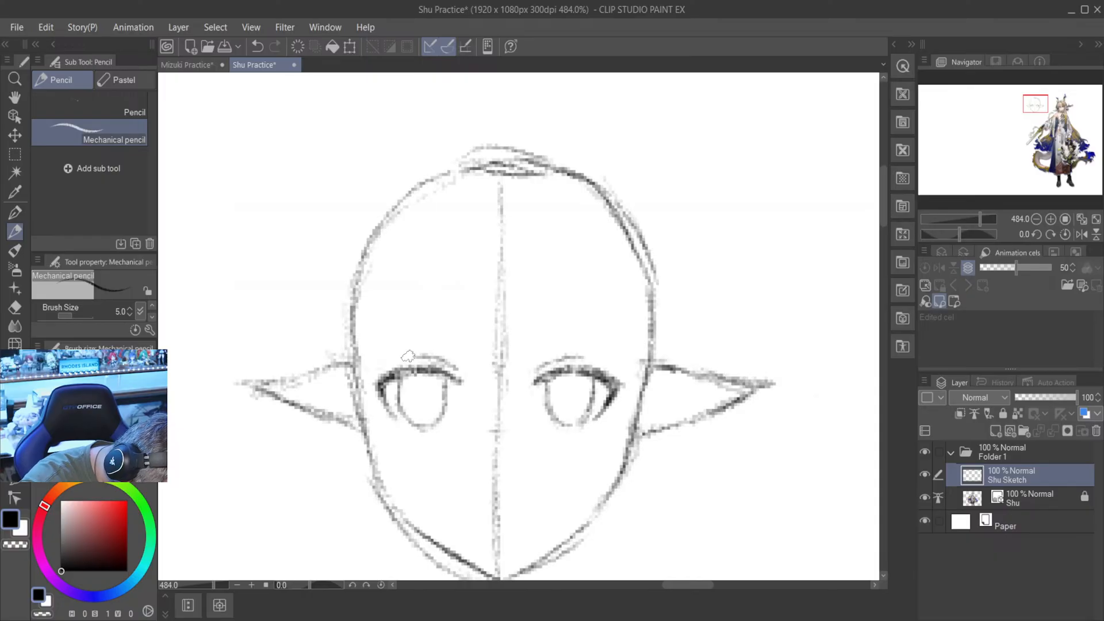
scroll(434, 350, "down", 1)
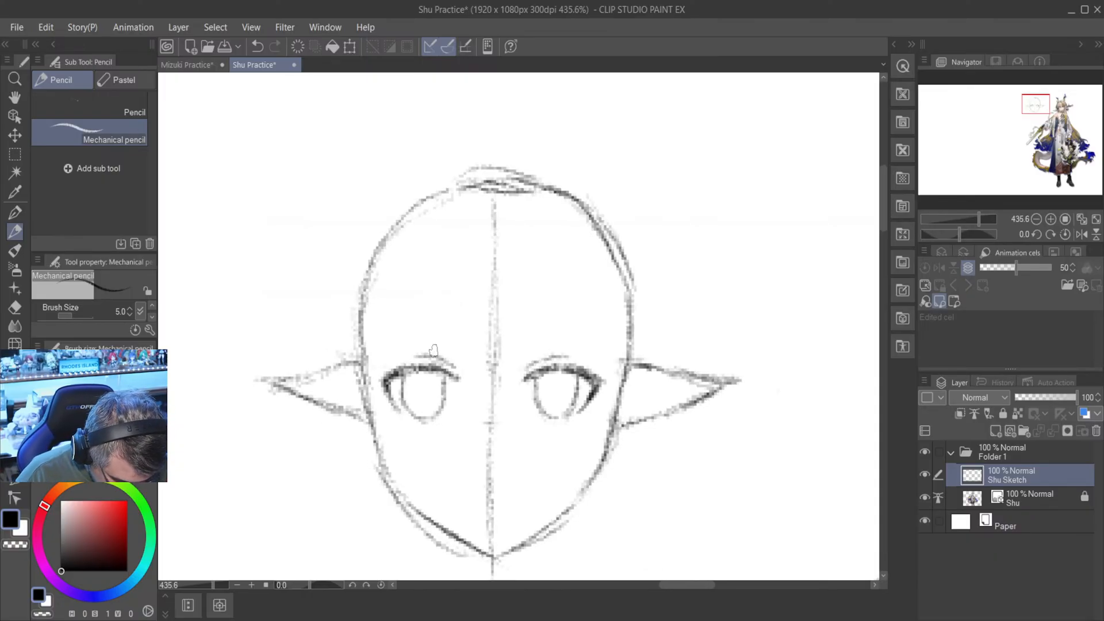
scroll(433, 349, "up", 4)
scroll(433, 349, "down", 12)
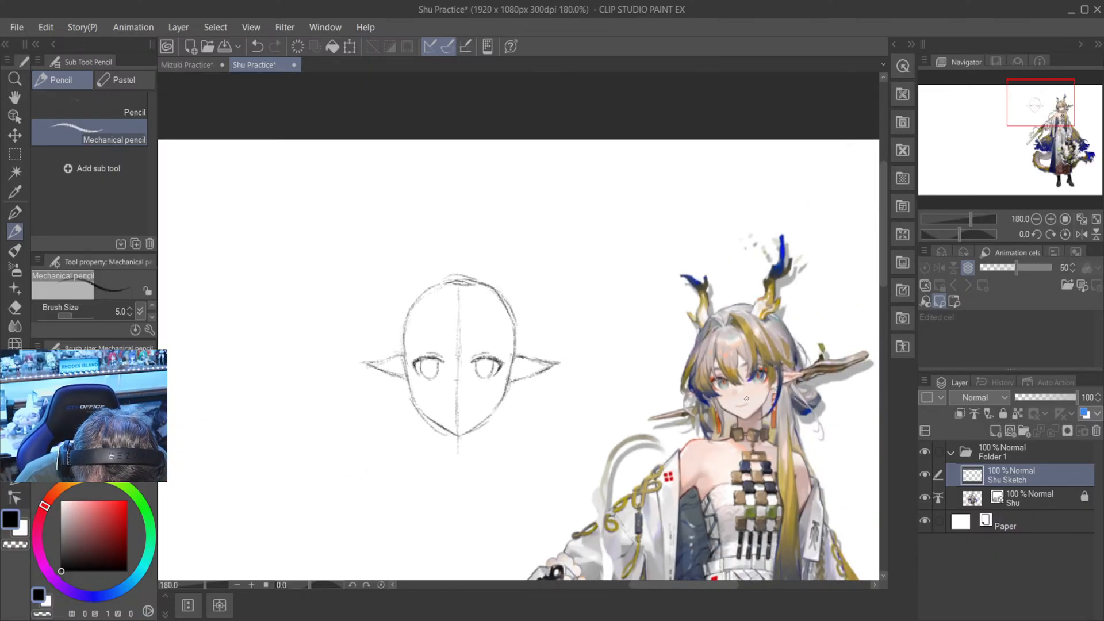
scroll(746, 398, "up", 2)
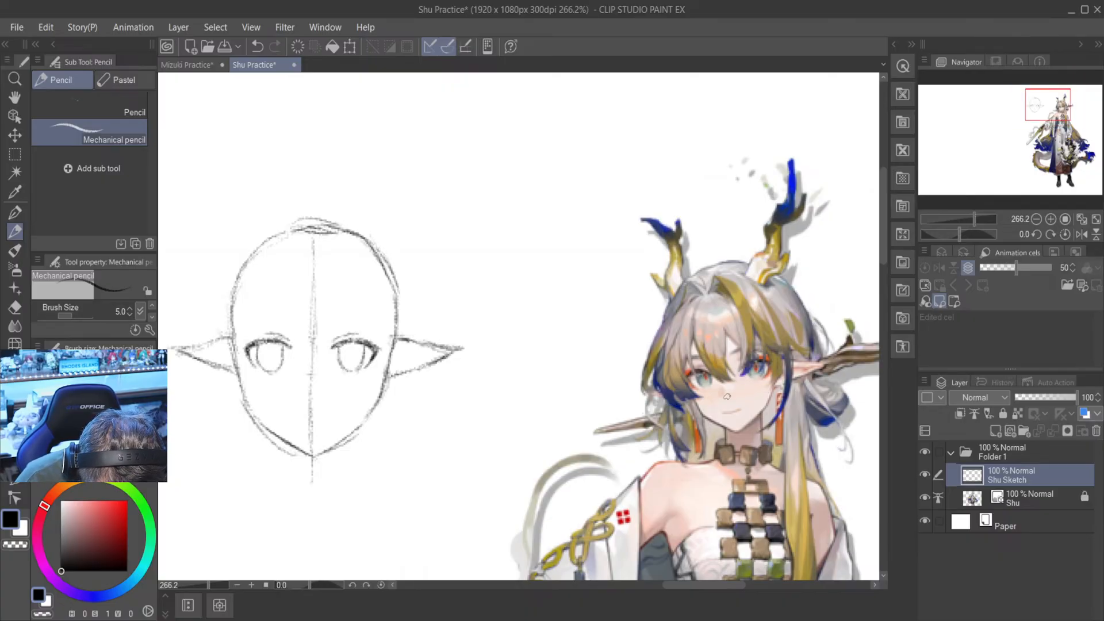
- Draw a thin arched eyebrow above the right-hand eye in mechanical pencil
scroll(727, 396, "down", 1)
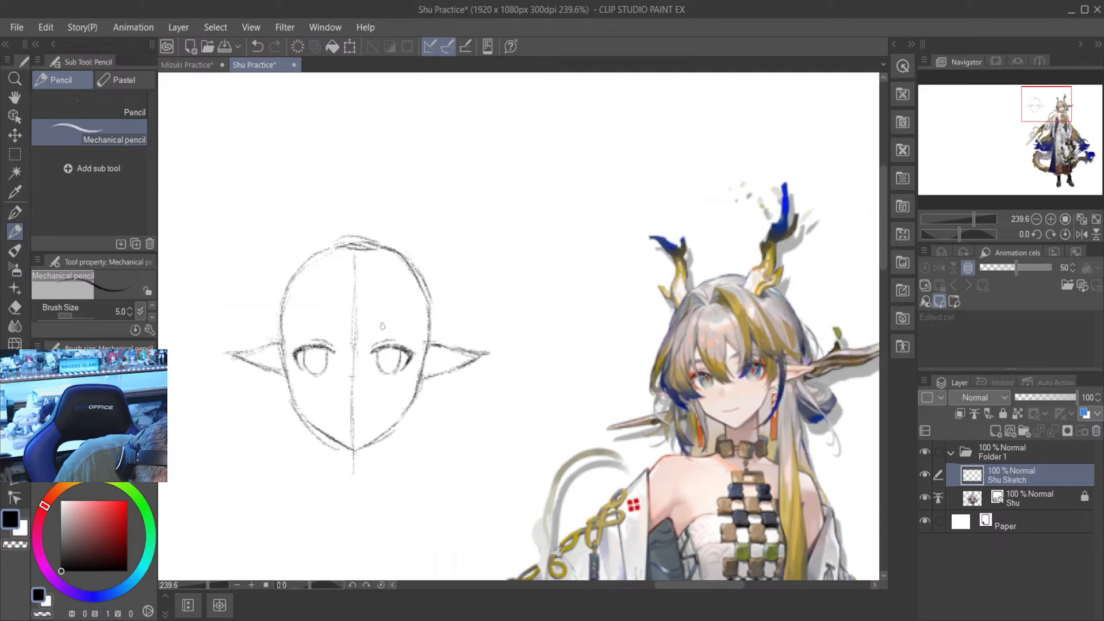
left_click_drag(373, 331, 403, 325)
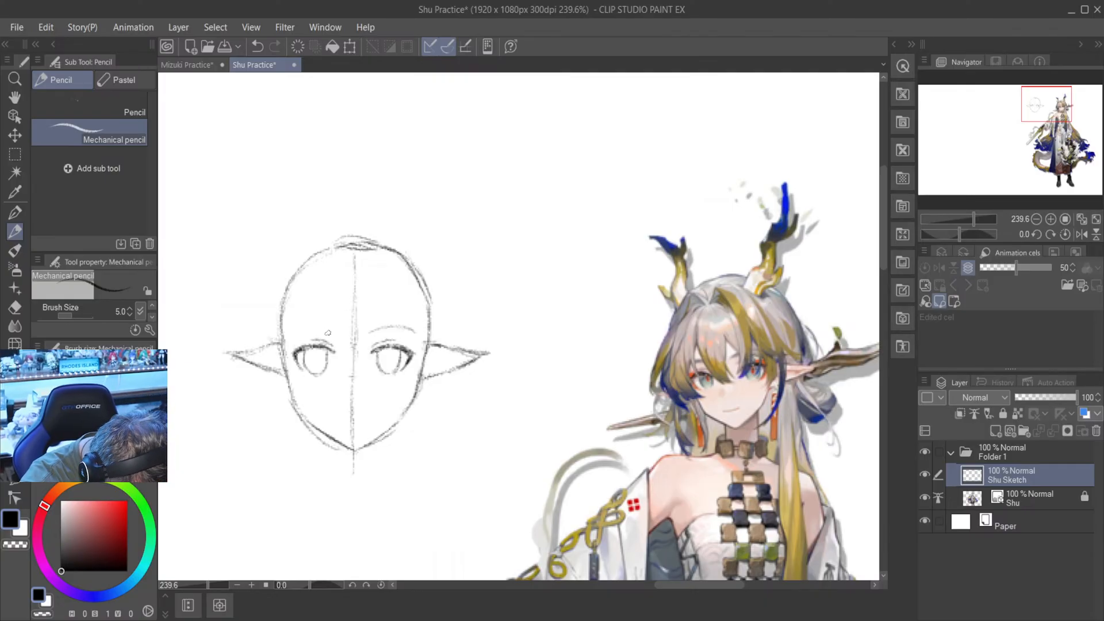
left_click_drag(316, 327, 336, 332)
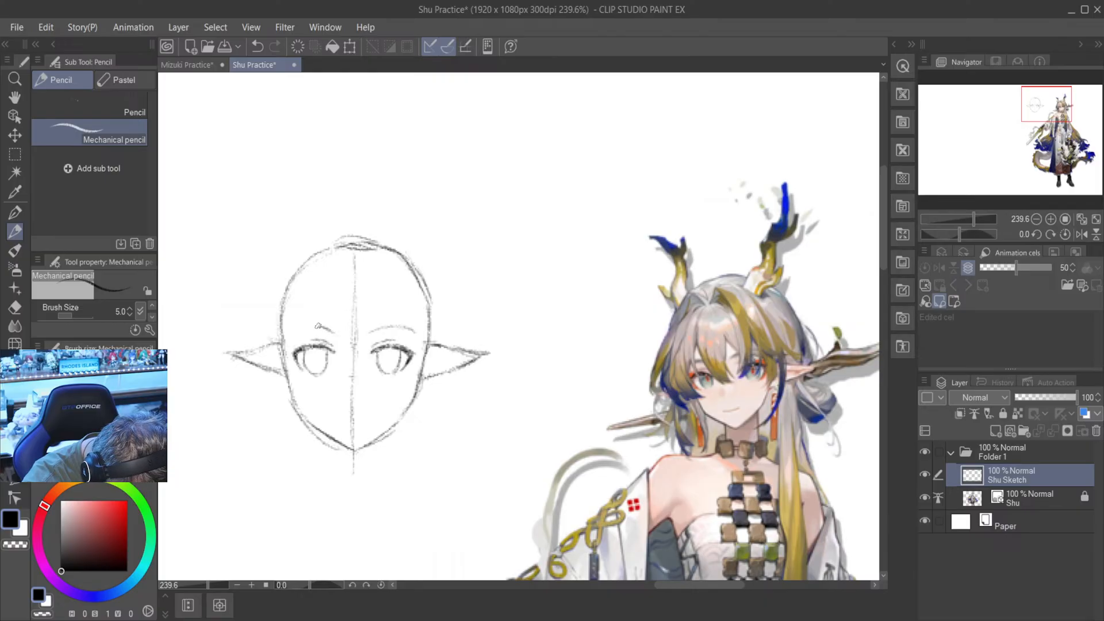
left_click(259, 47)
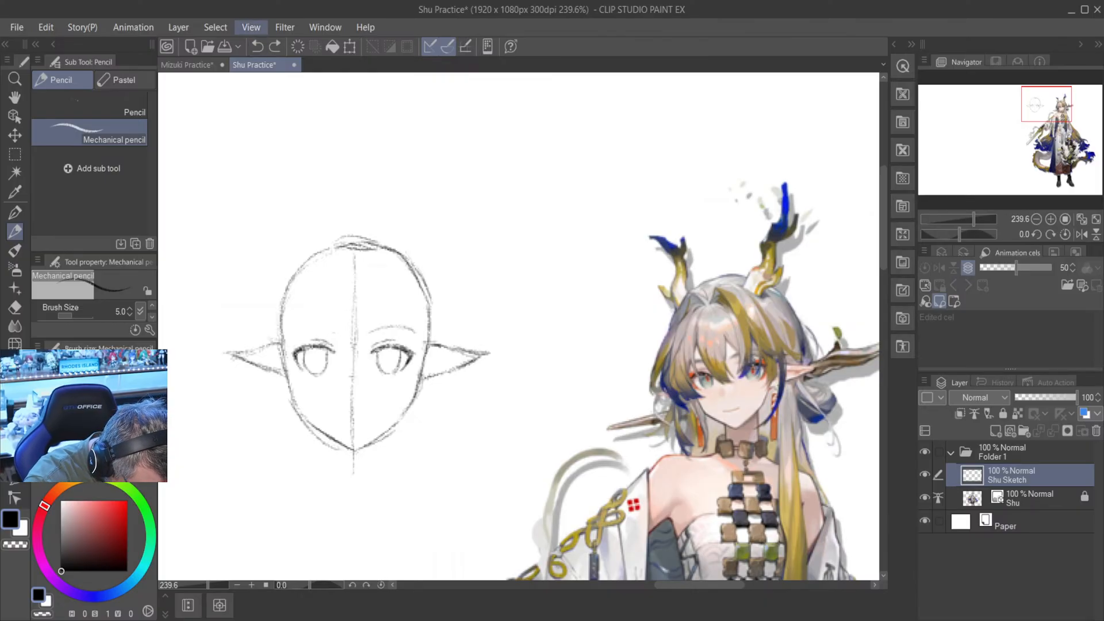
left_click_drag(298, 331, 318, 329)
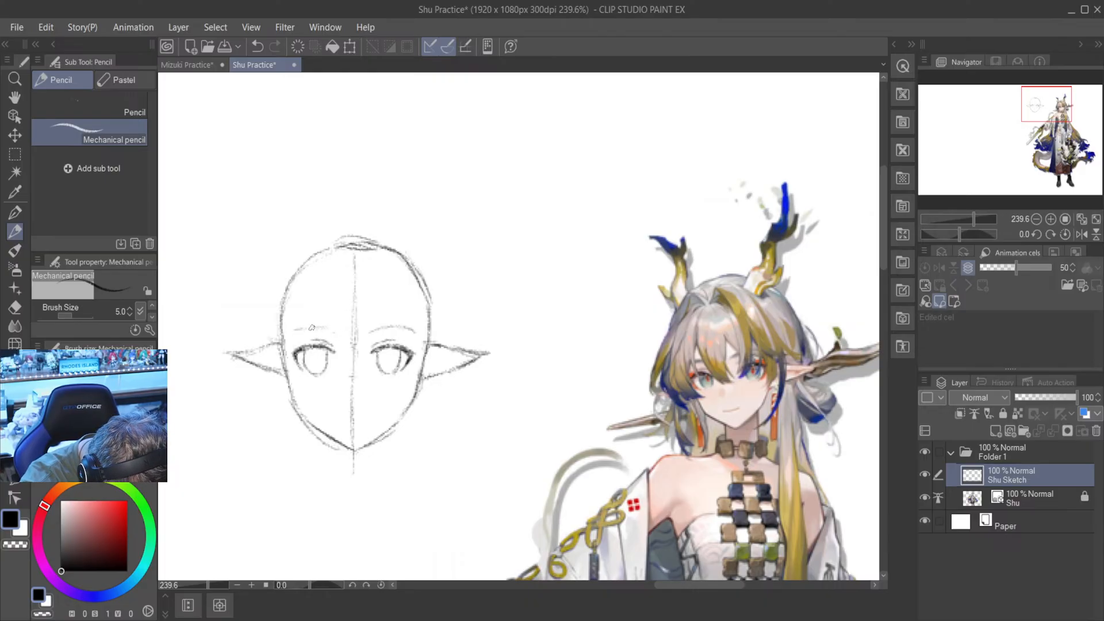
scroll(386, 281, "down", 3)
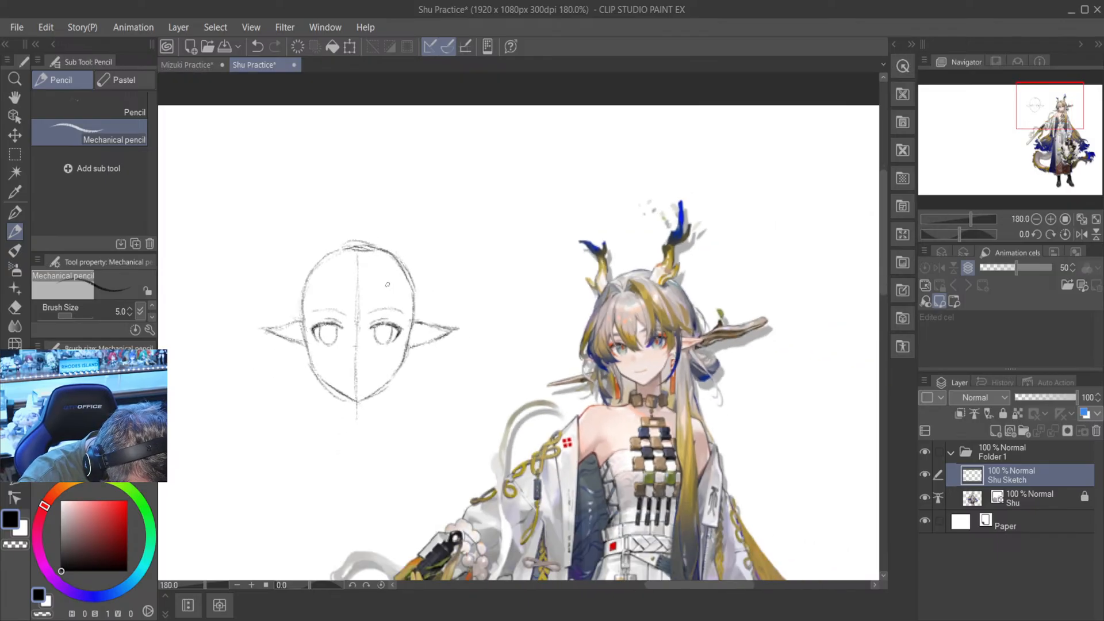
scroll(385, 282, "up", 2)
left_click(260, 45)
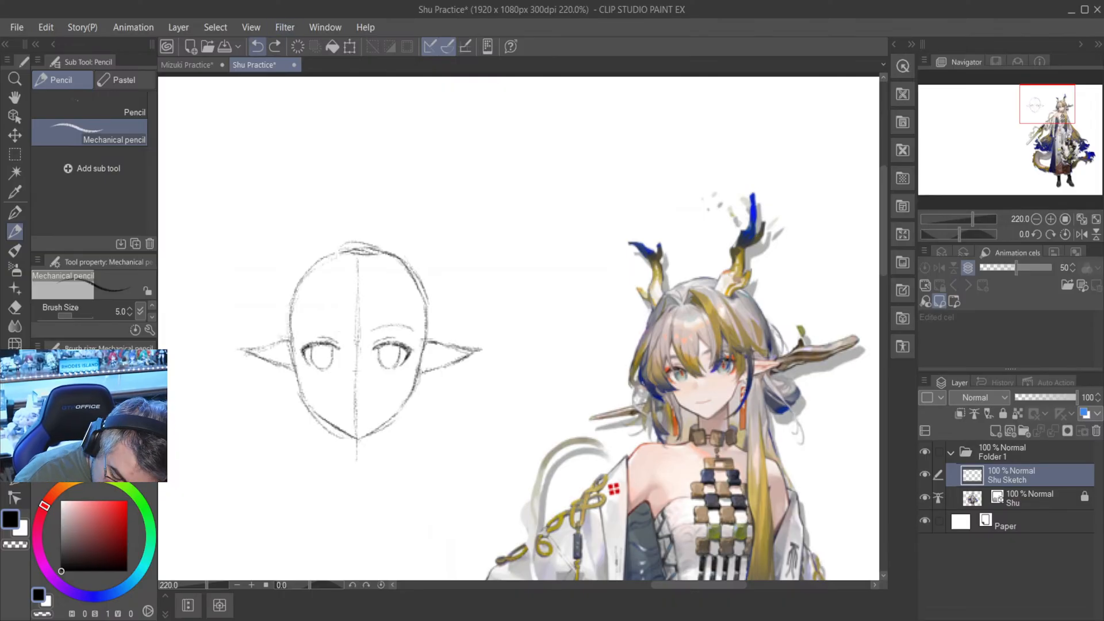
- Flip the canvas view horizontally, draw the missing matching eyebrow above the other eye, and flip the view back
left_click(1082, 234)
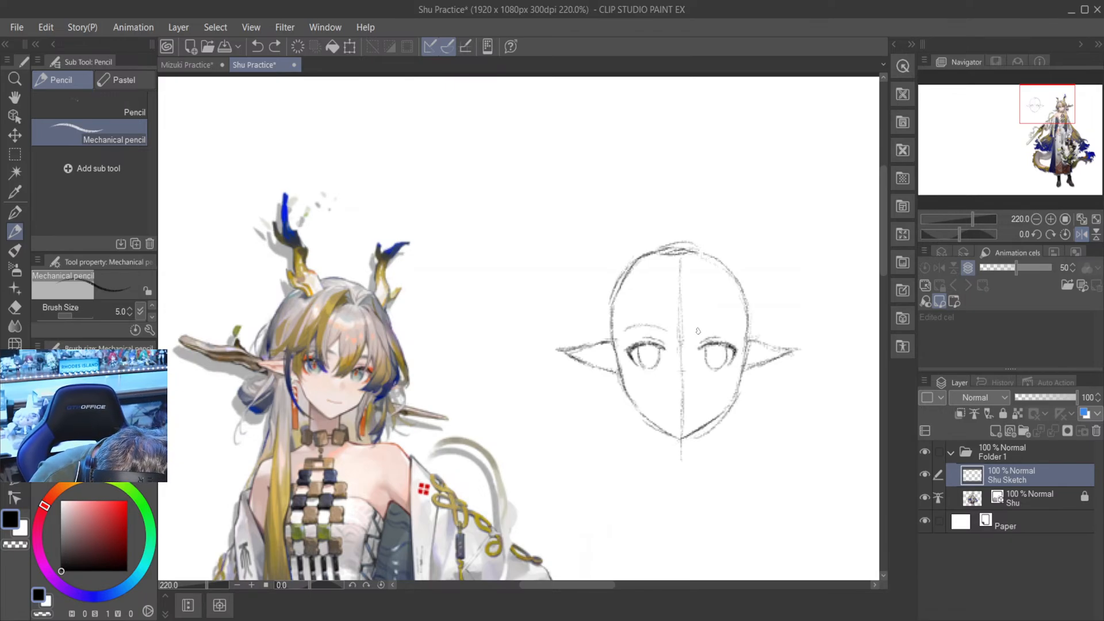
left_click_drag(699, 331, 721, 326)
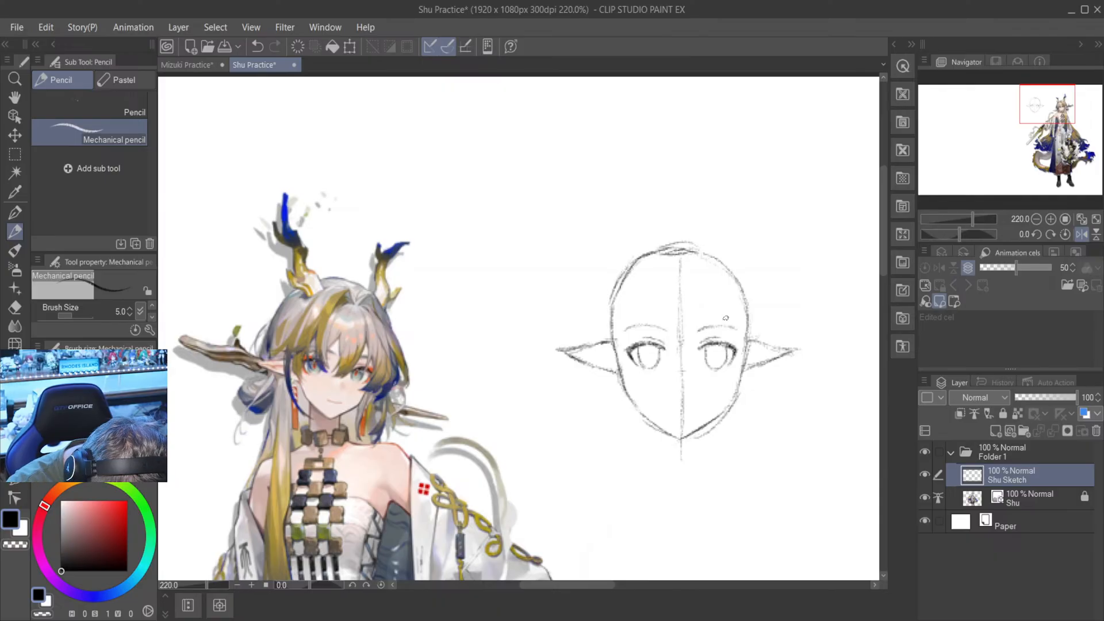
left_click(1081, 234)
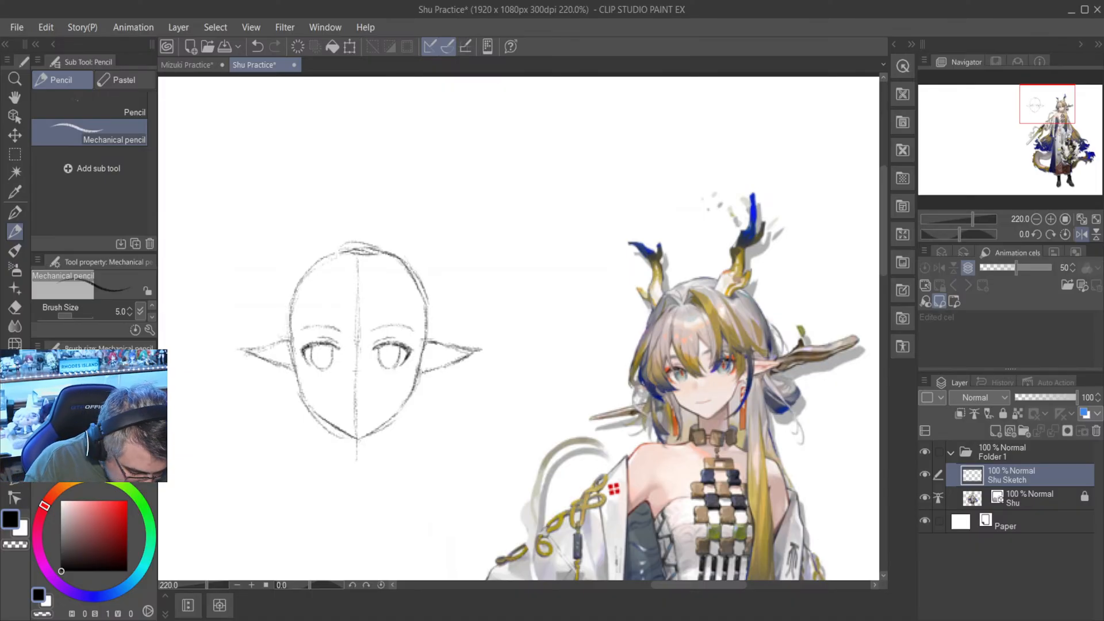
- Sketch a small narrow nose on the vertical guideline, just below the level of the eyes
scroll(322, 425, "up", 3)
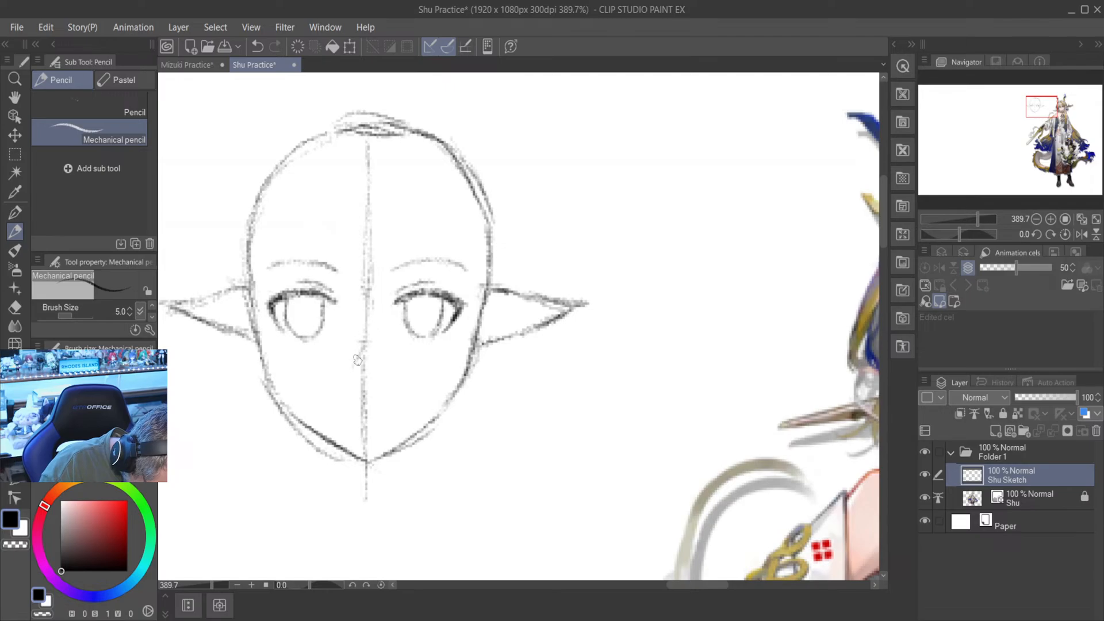
left_click_drag(356, 362, 363, 373)
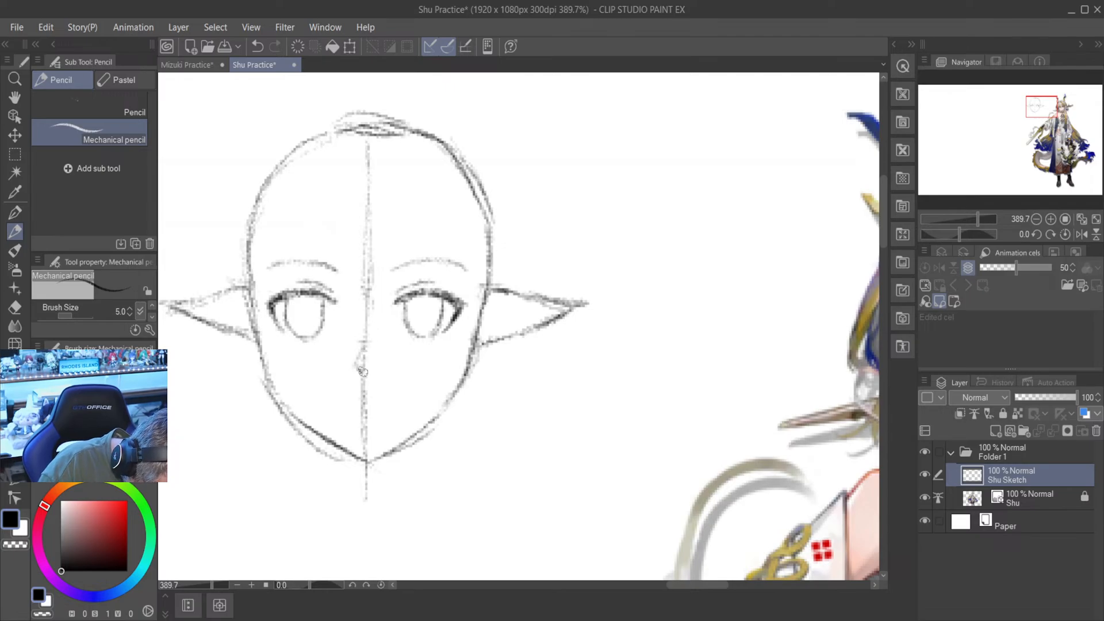
- Erase the vertical guideline around the nose and below the chin plus the doubled jaw strokes with the Hard eraser, keeping the chin tip
key("e")
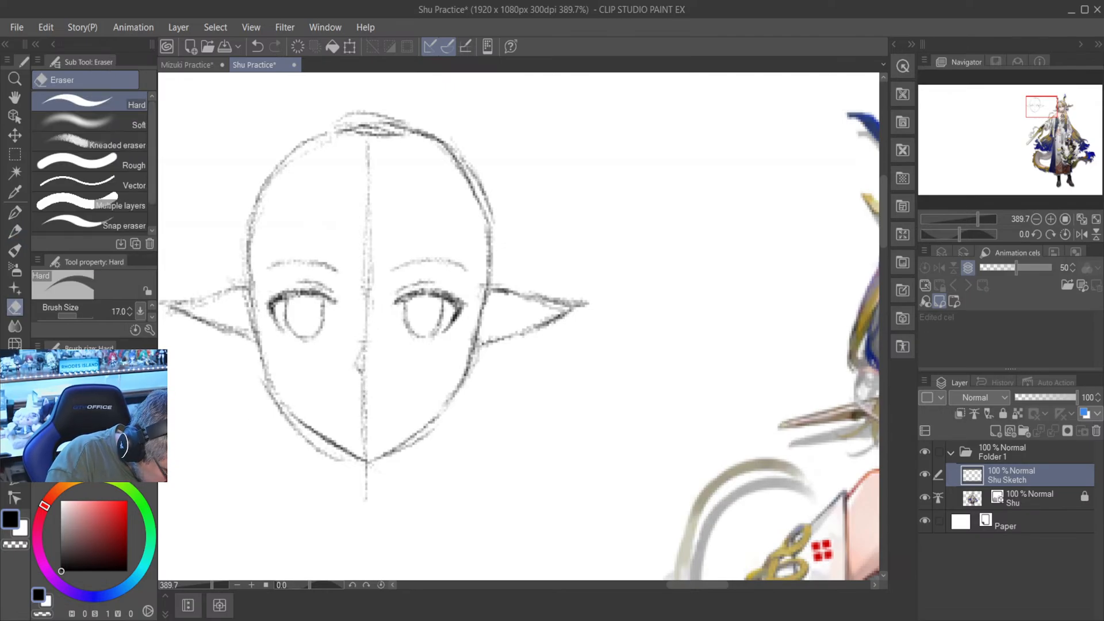
mouse_move(368, 332)
left_mouse_down()
mouse_move(363, 260)
mouse_move(372, 303)
mouse_move(367, 156)
left_mouse_up()
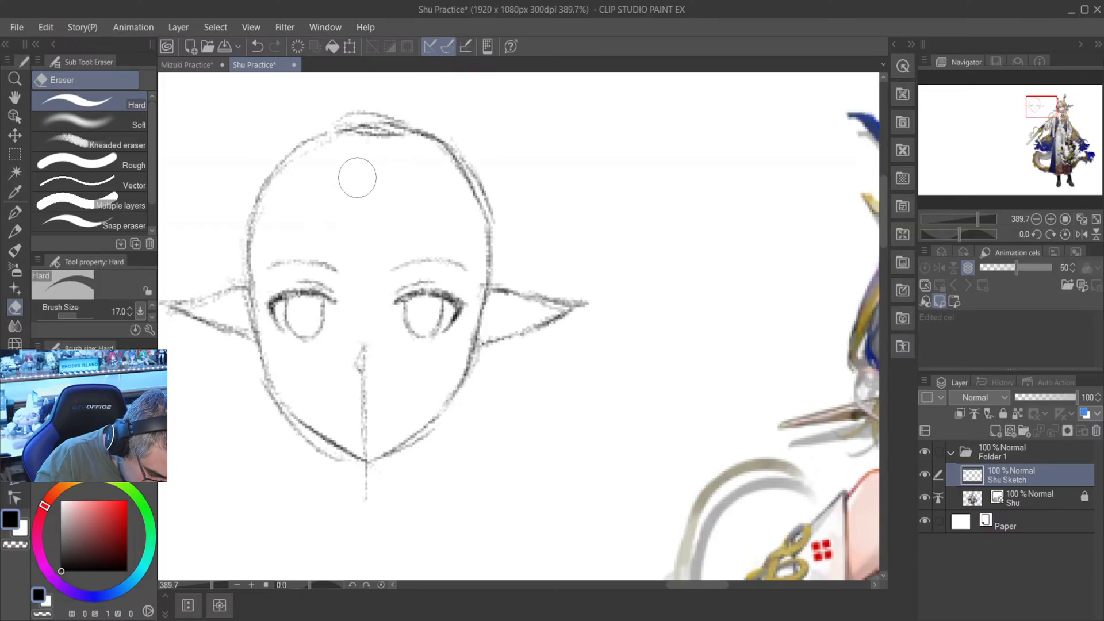
left_click_drag(370, 382, 368, 444)
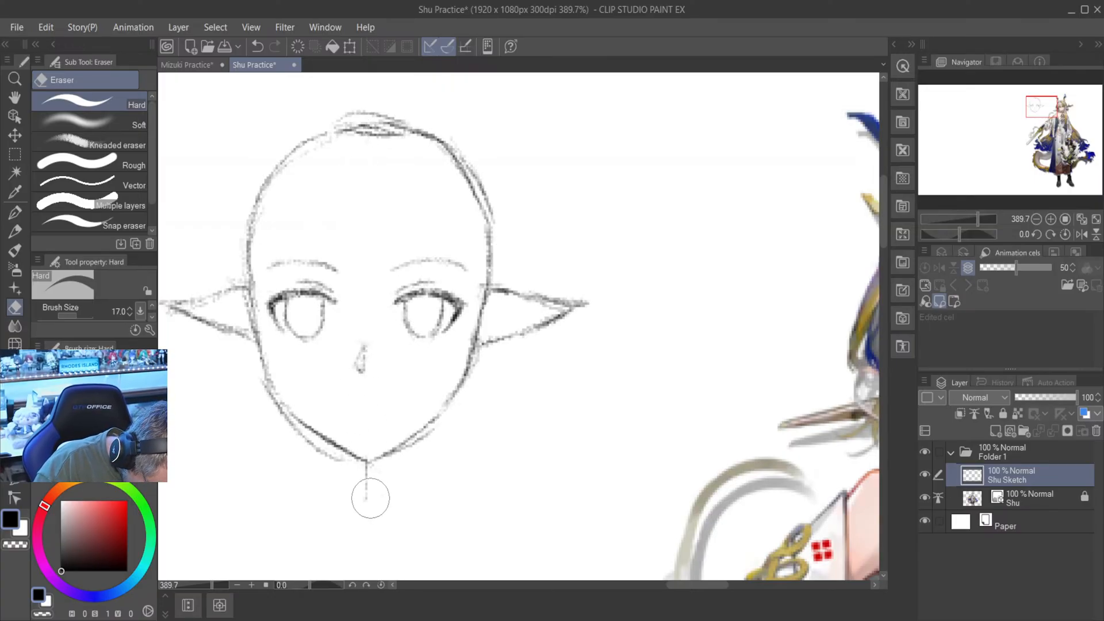
left_click_drag(364, 485, 364, 468)
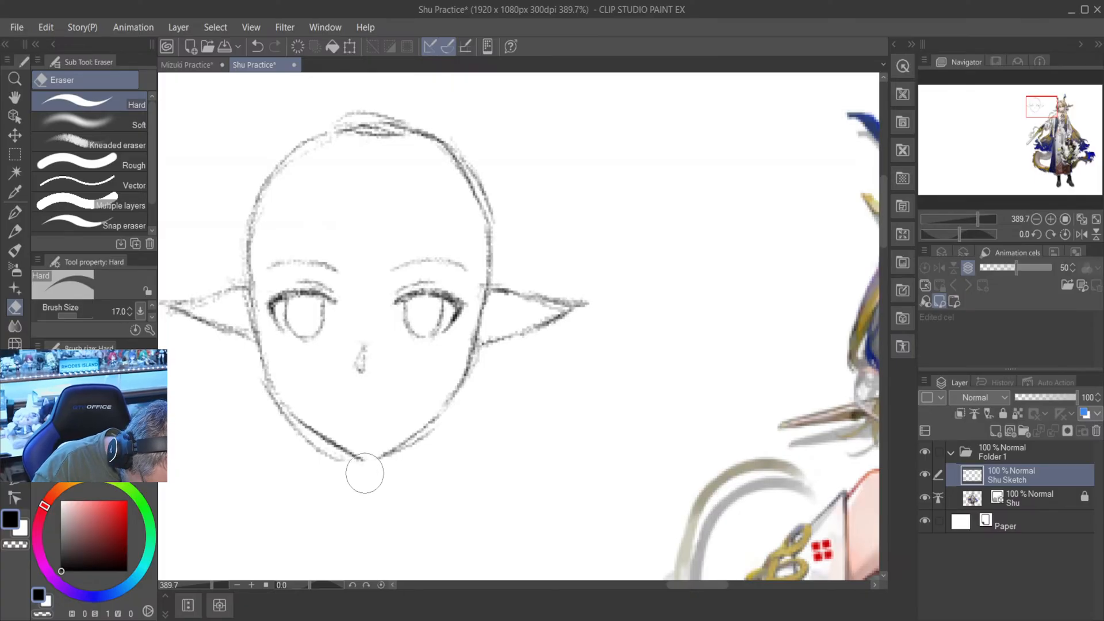
key("ctrl+z")
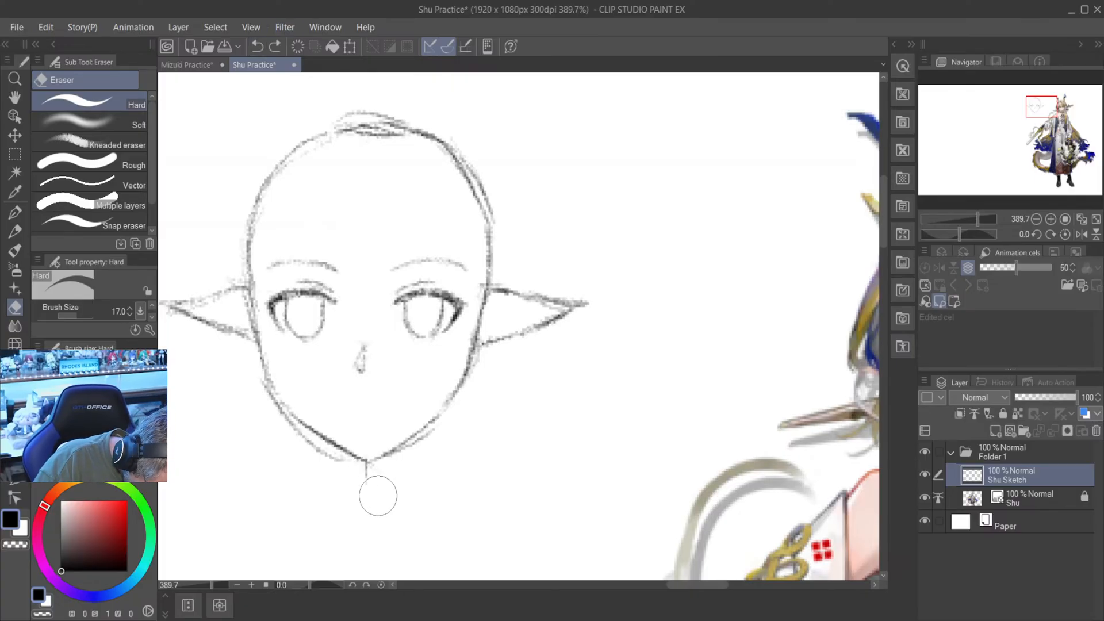
left_click_drag(373, 472, 368, 476)
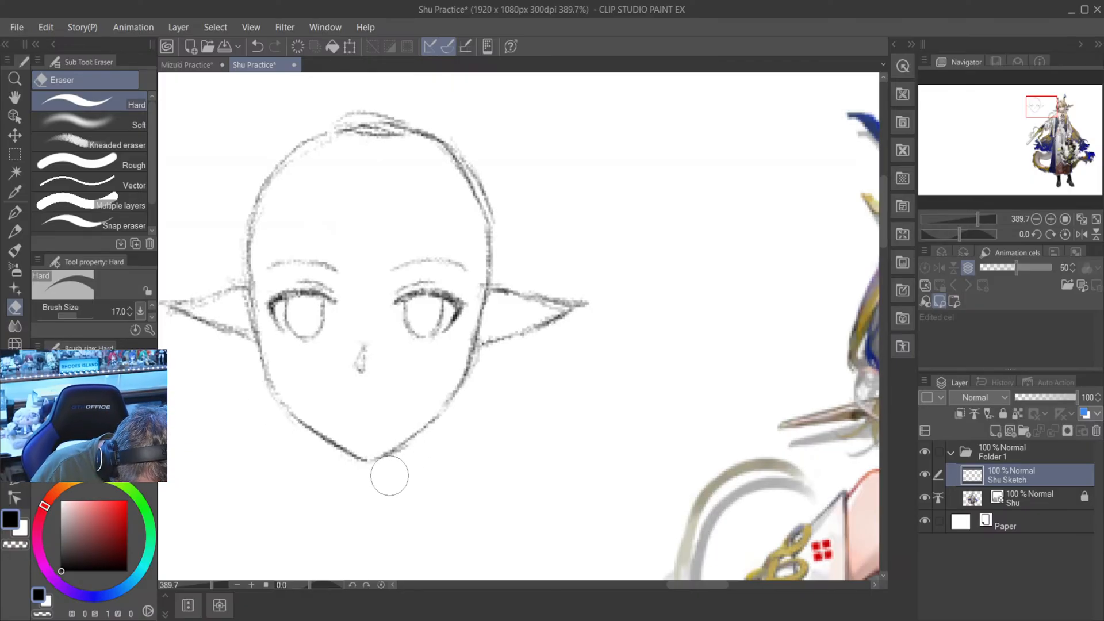
- Draw a short, gently smiling mouth line between the nose and chin in mechanical pencil
scroll(394, 481, "down", 2)
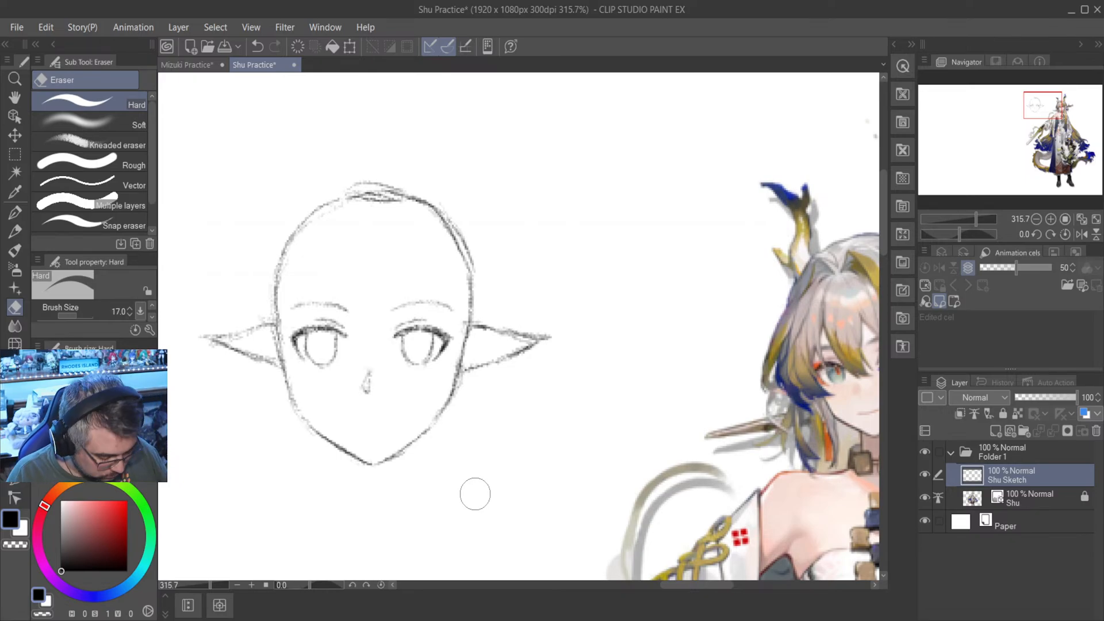
mouse_move(698, 586)
left_mouse_down()
mouse_move(671, 588)
mouse_move(704, 588)
mouse_move(683, 585)
left_mouse_up()
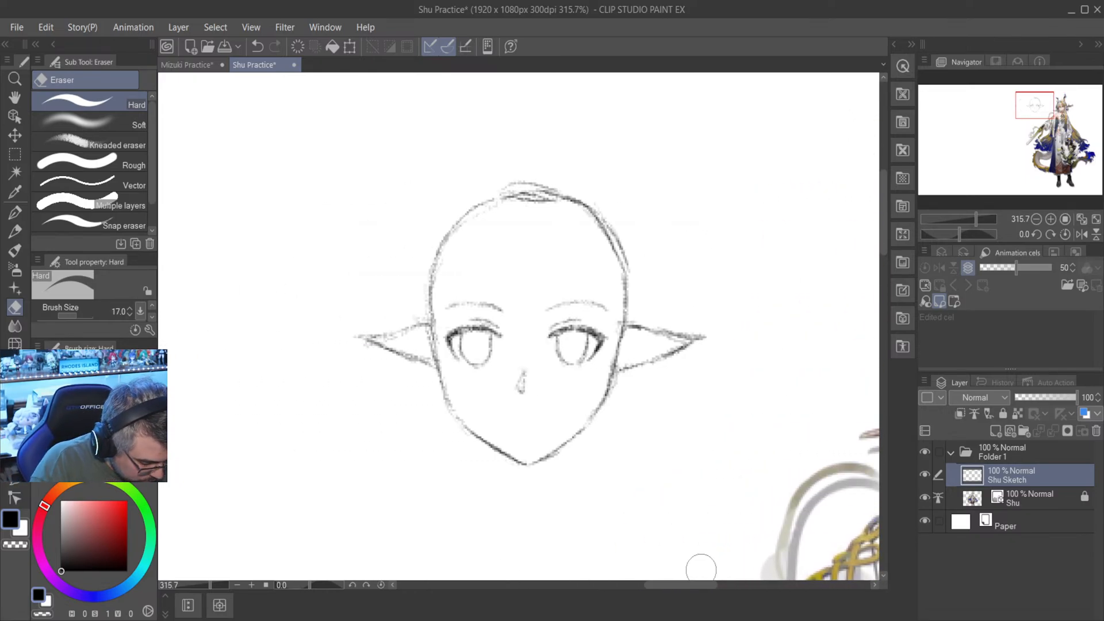
key("p")
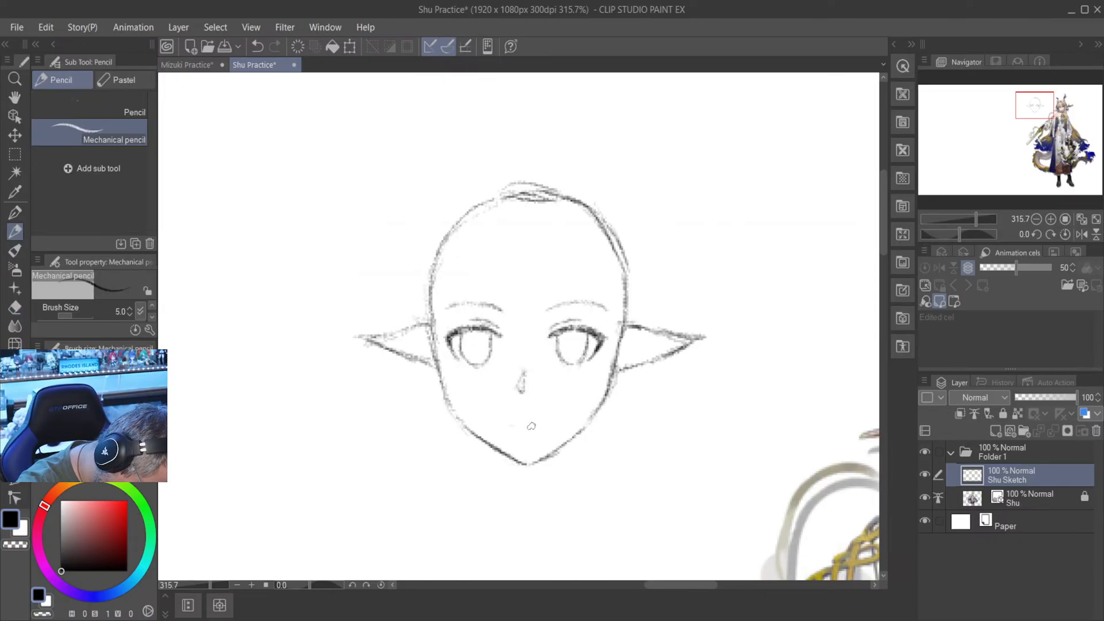
left_click_drag(511, 425, 547, 423)
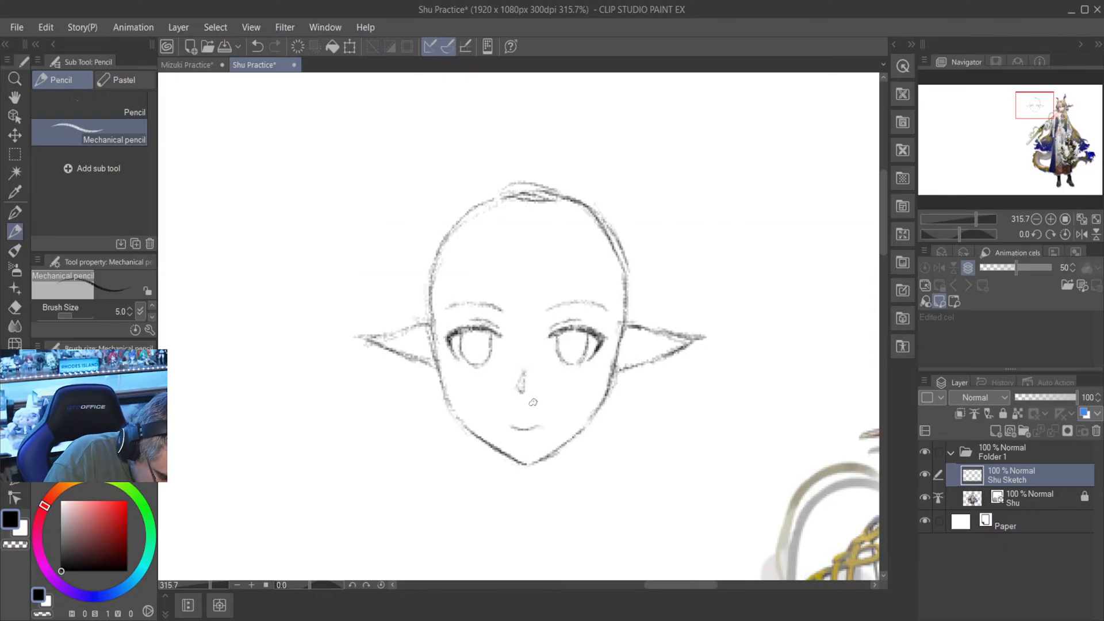
- Erase and redraw the mouth's right-hand end, and trim the thickened underside of the line with the Hard eraser
left_click(15, 308)
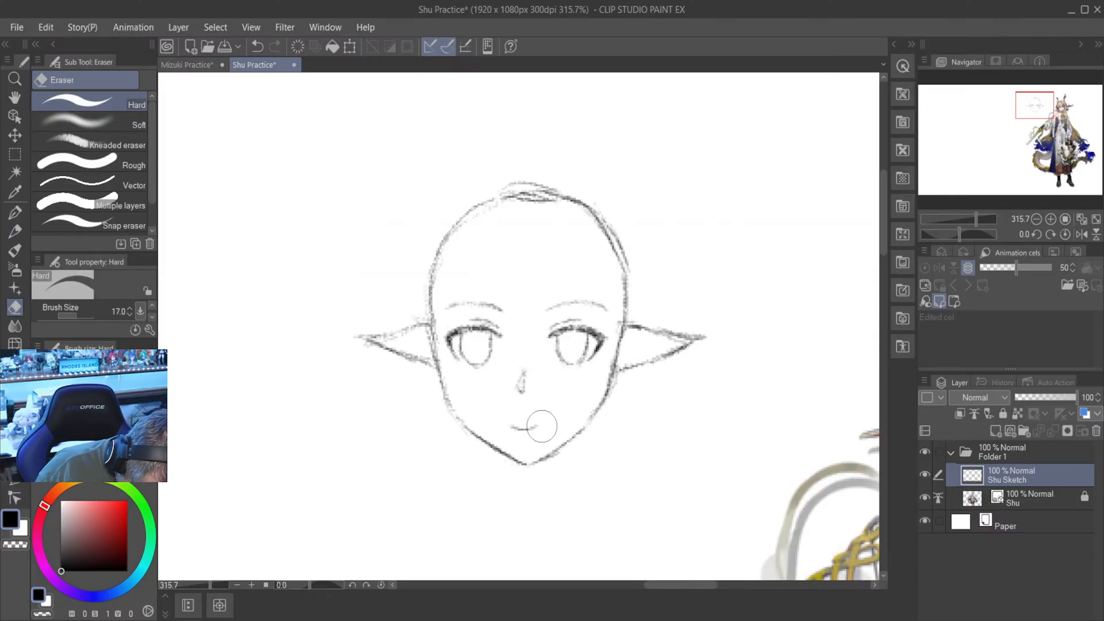
key("p")
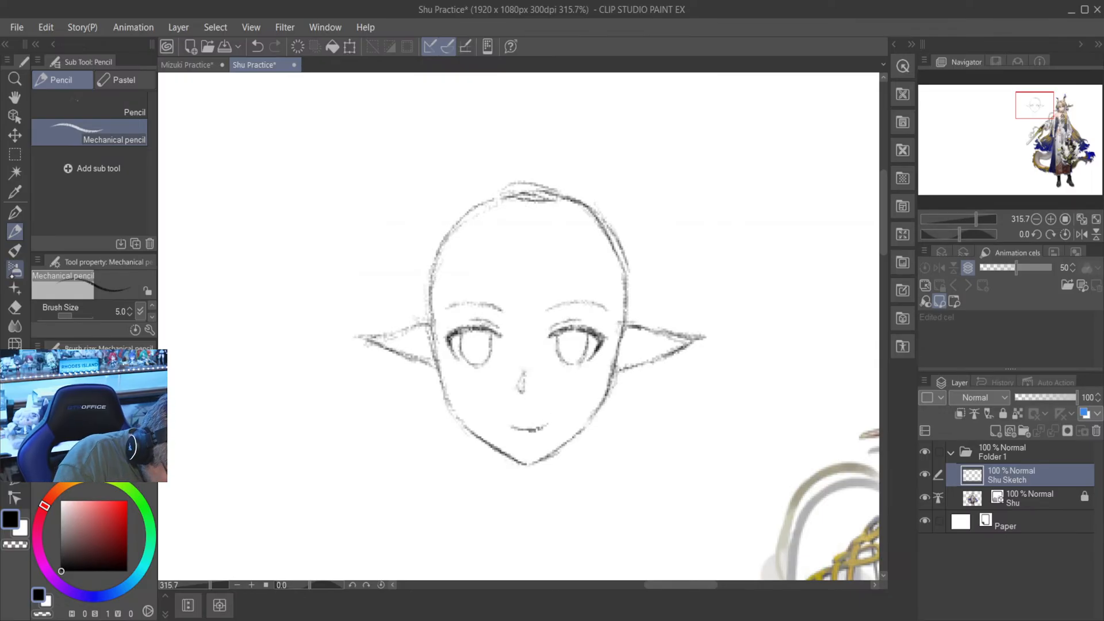
key("e")
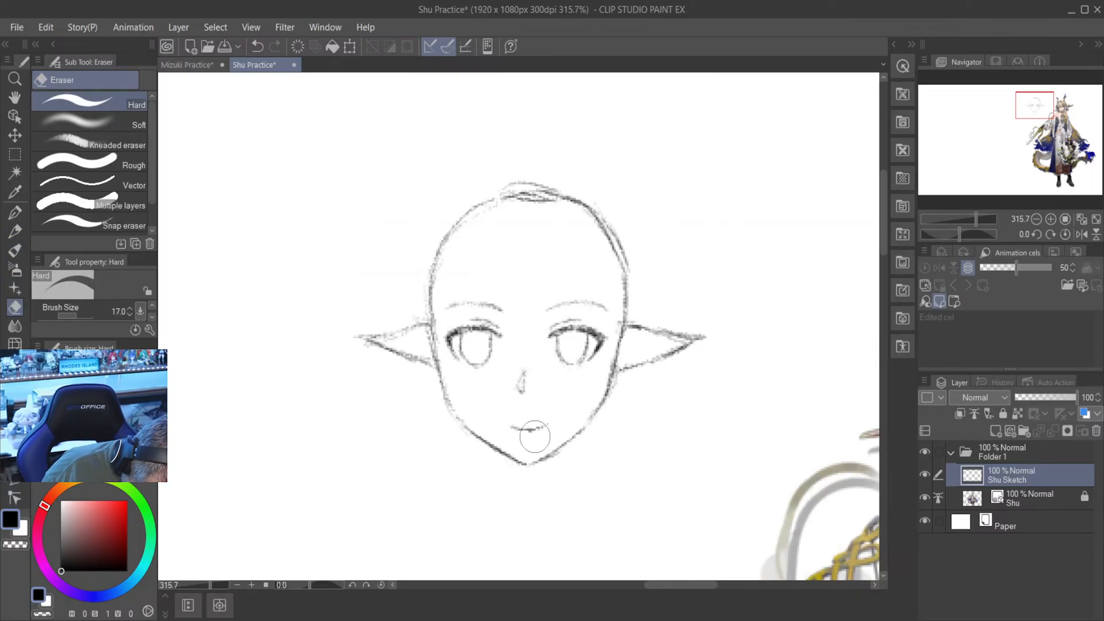
left_click_drag(531, 440, 551, 430)
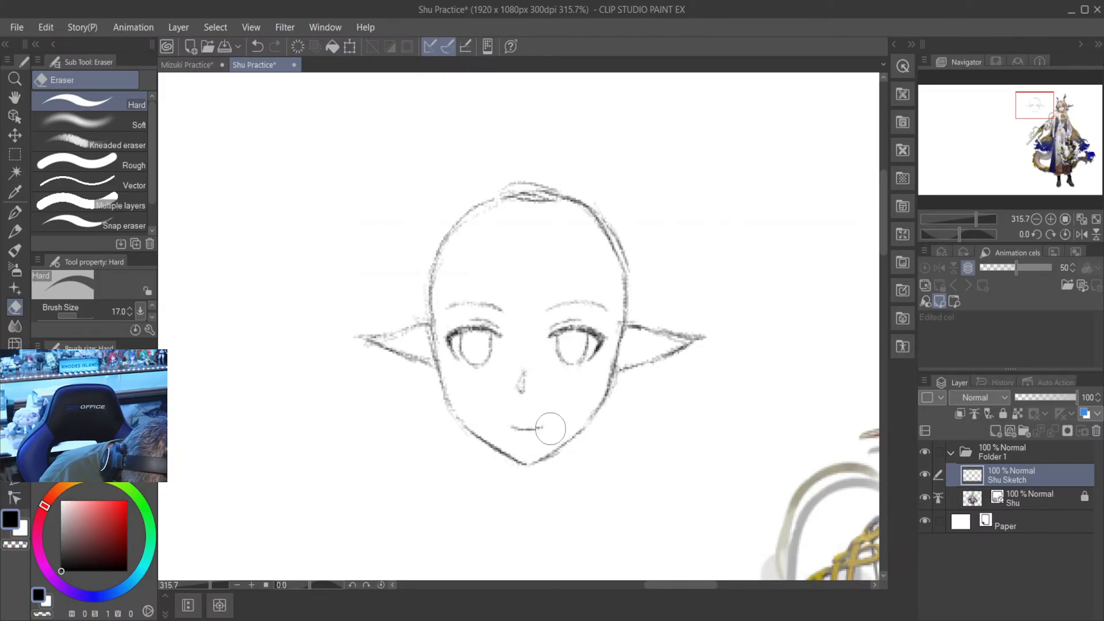
scroll(571, 397, "down", 2)
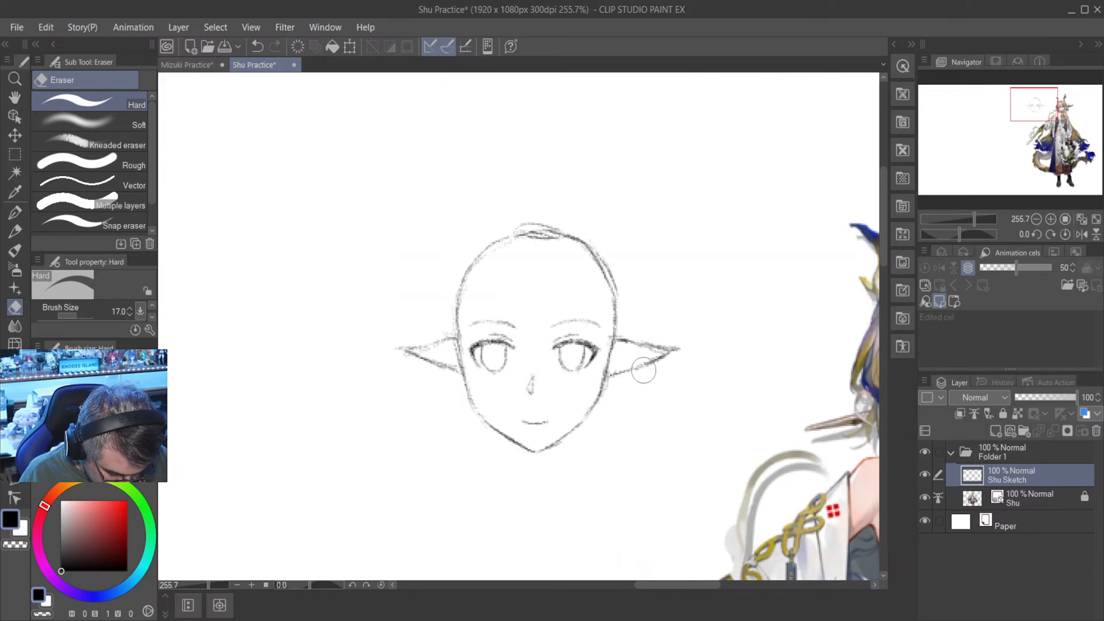
scroll(644, 371, "down", 1)
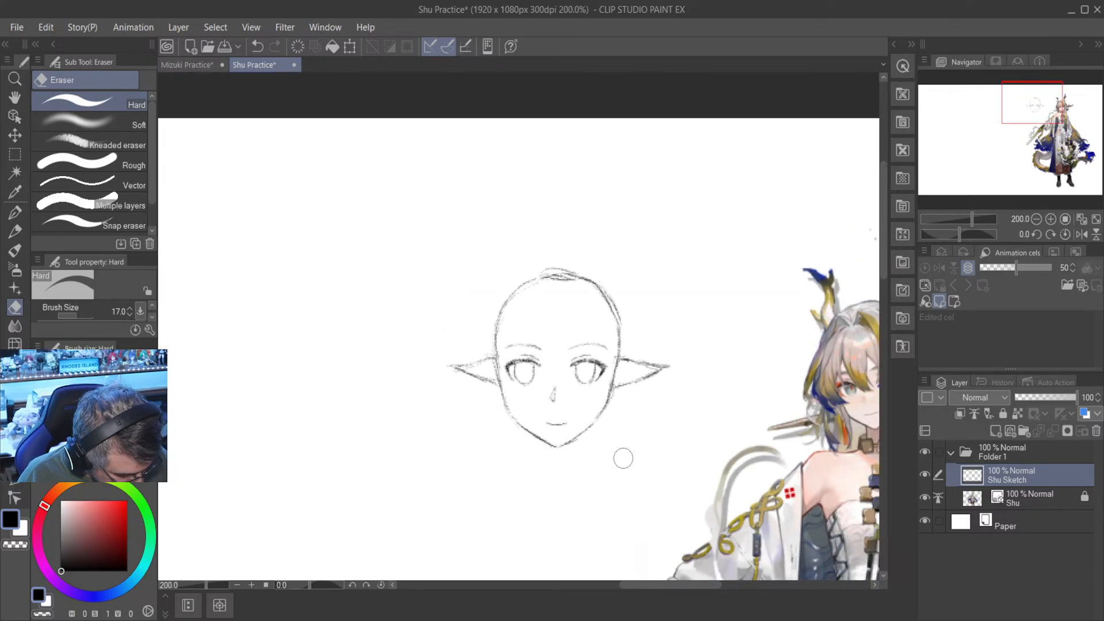
key("p")
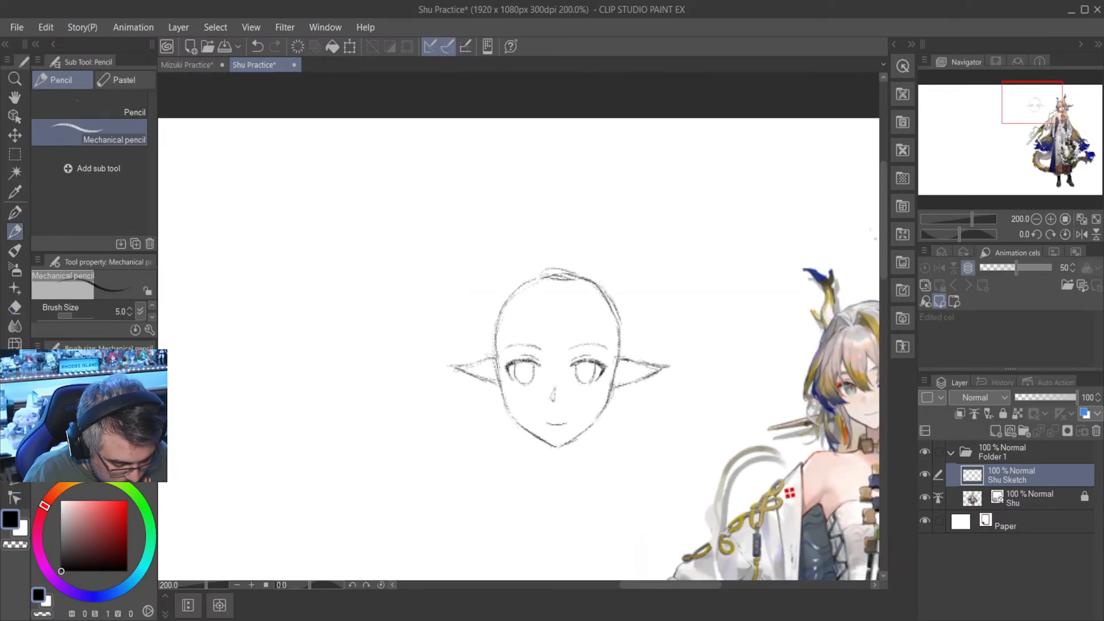
scroll(613, 355, "up", 5)
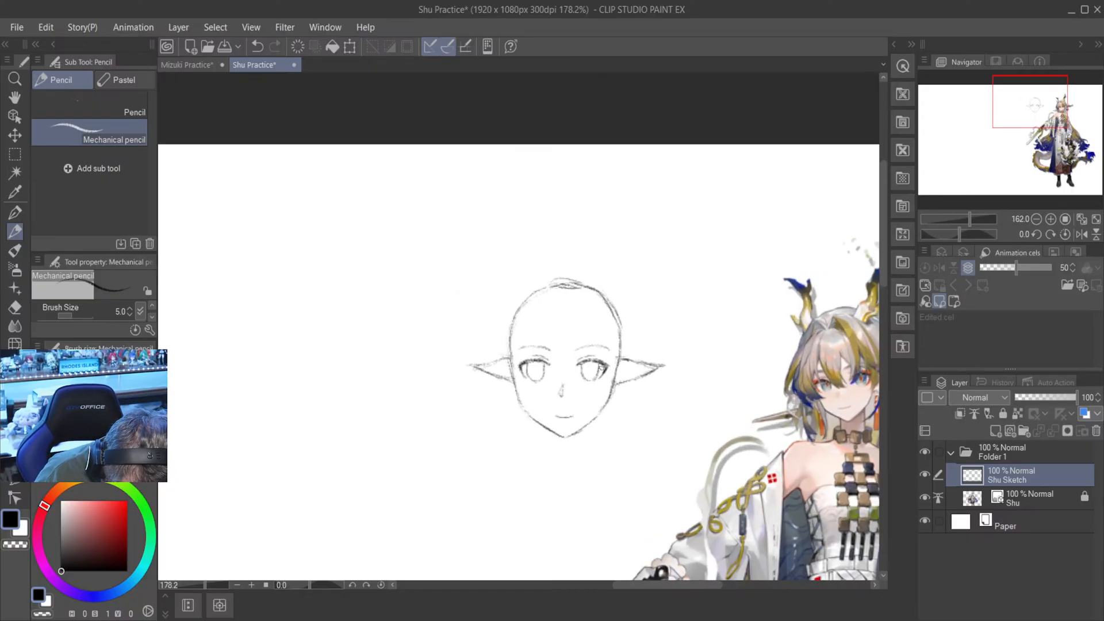
scroll(598, 347, "up", 1)
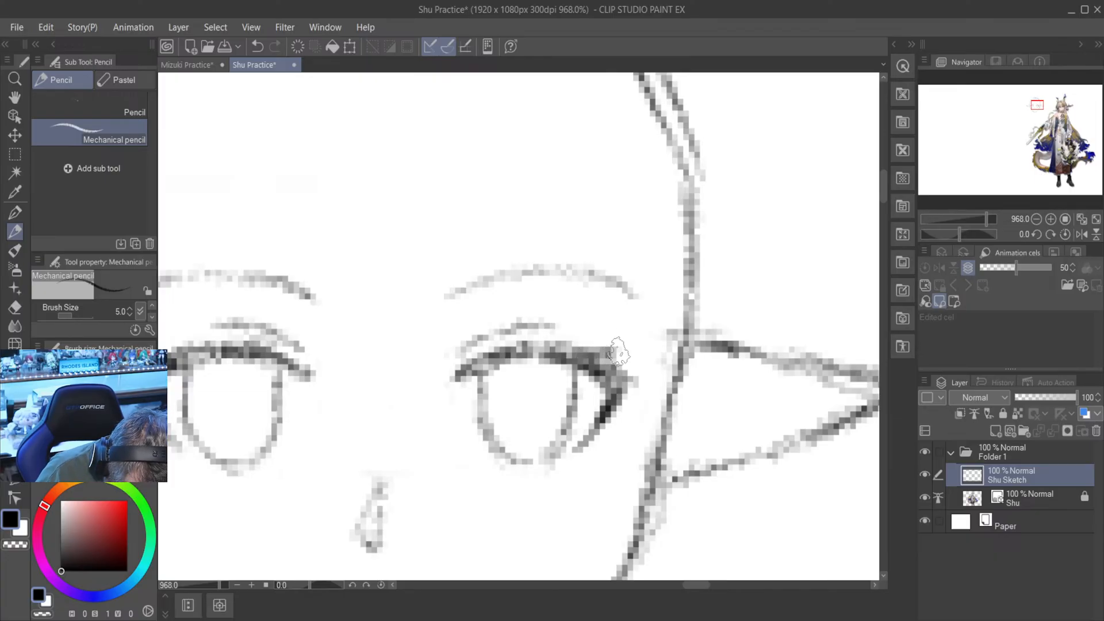
scroll(613, 350, "down", 5)
scroll(647, 350, "down", 1)
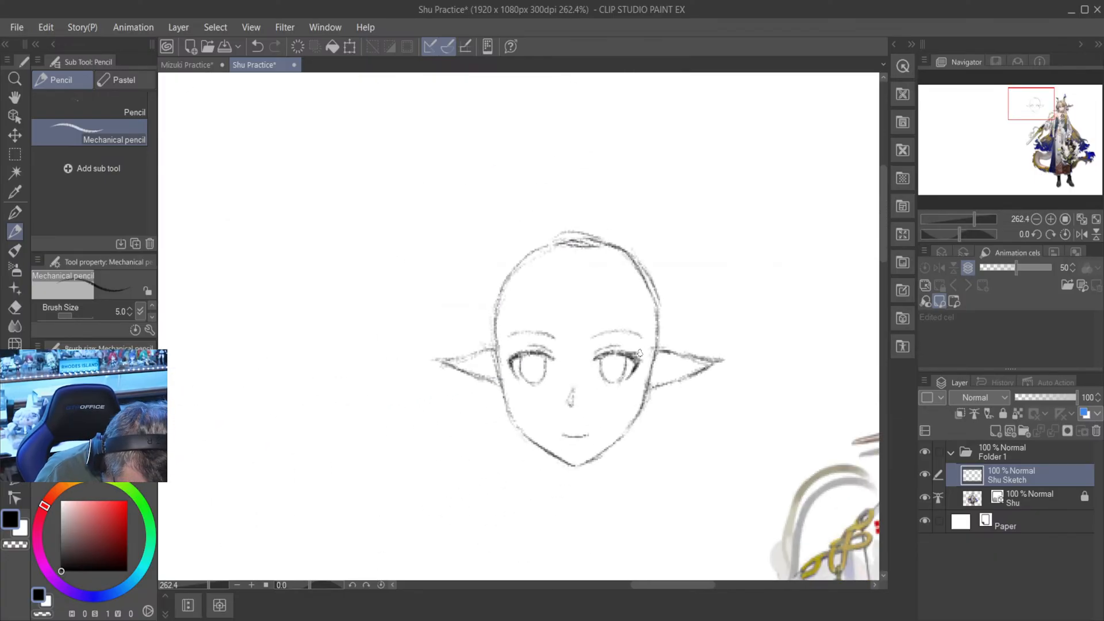
scroll(650, 368, "up", 6)
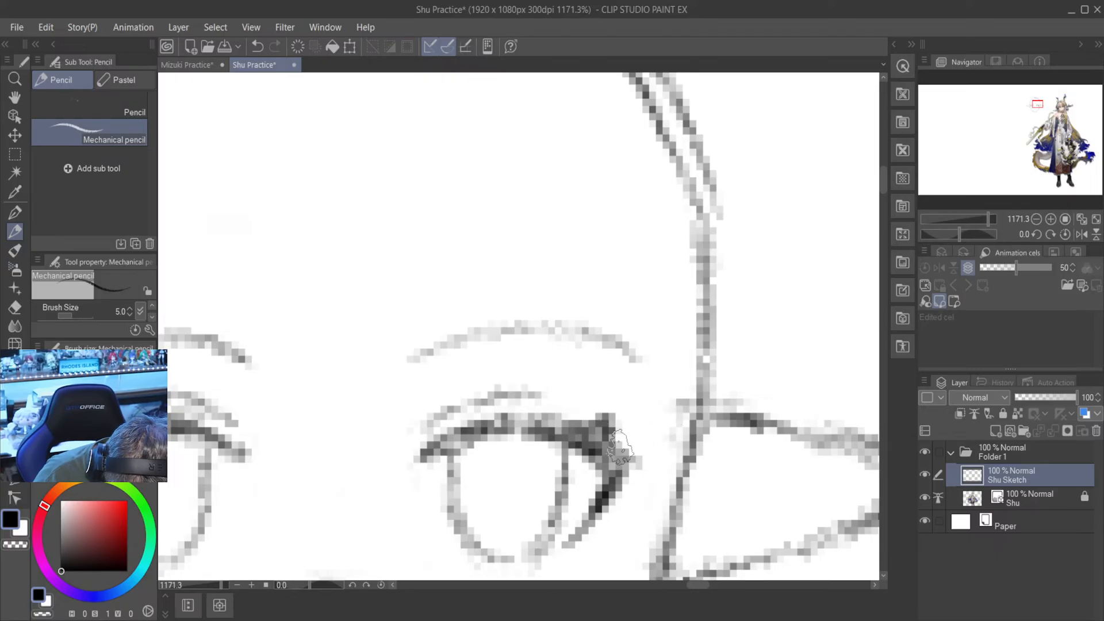
scroll(645, 432, "down", 6)
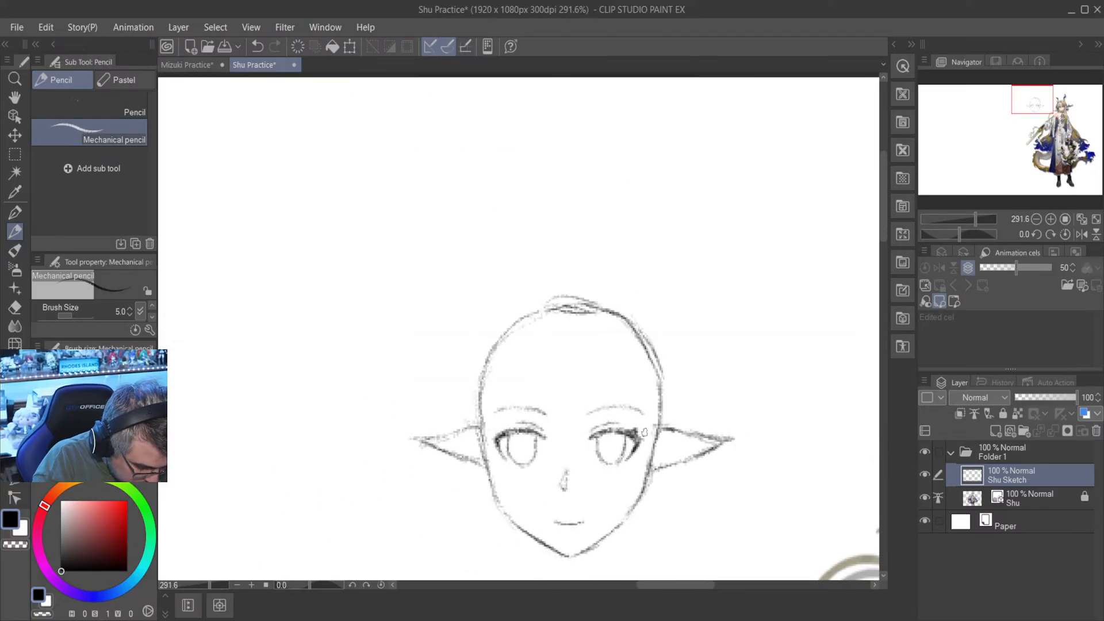
left_click(257, 46)
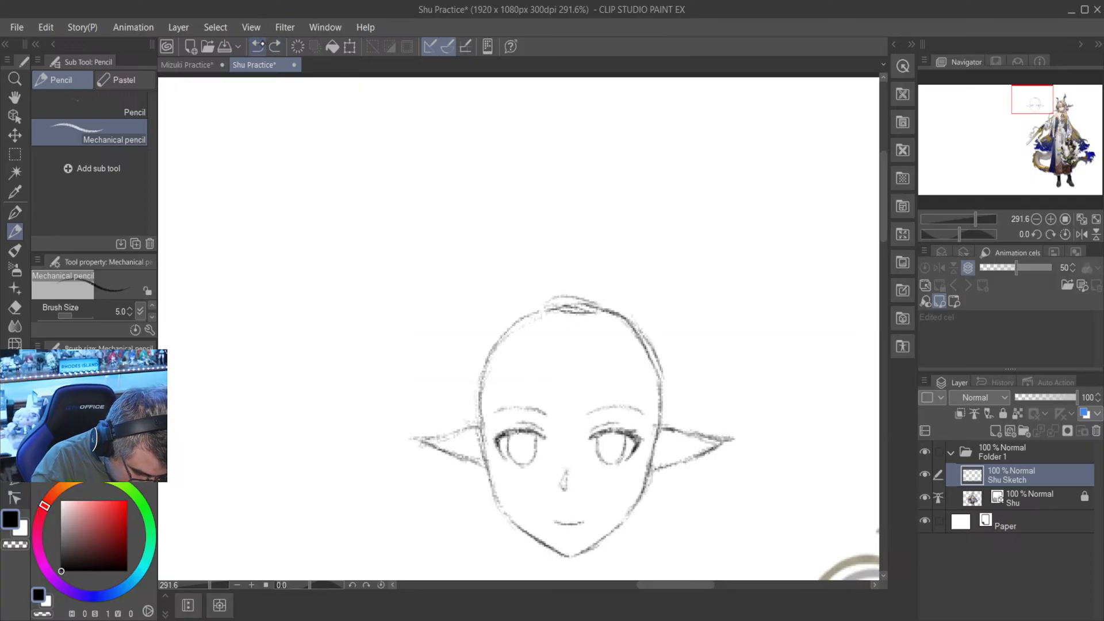
- Draw inner contour lines inside the head's right-hand pointed ear, following its upper and lower edges, in mechanical pencil
mouse_move(683, 585)
left_mouse_down()
mouse_move(715, 585)
mouse_move(692, 586)
left_mouse_up()
scroll(662, 463, "up", 7)
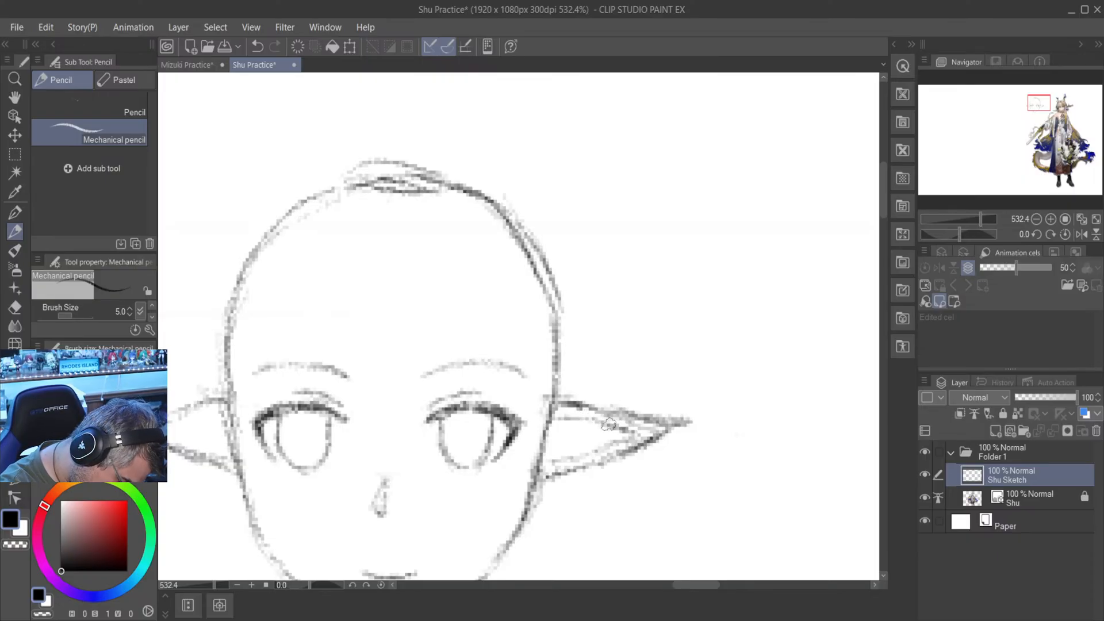
scroll(598, 423, "down", 5)
scroll(595, 424, "up", 10)
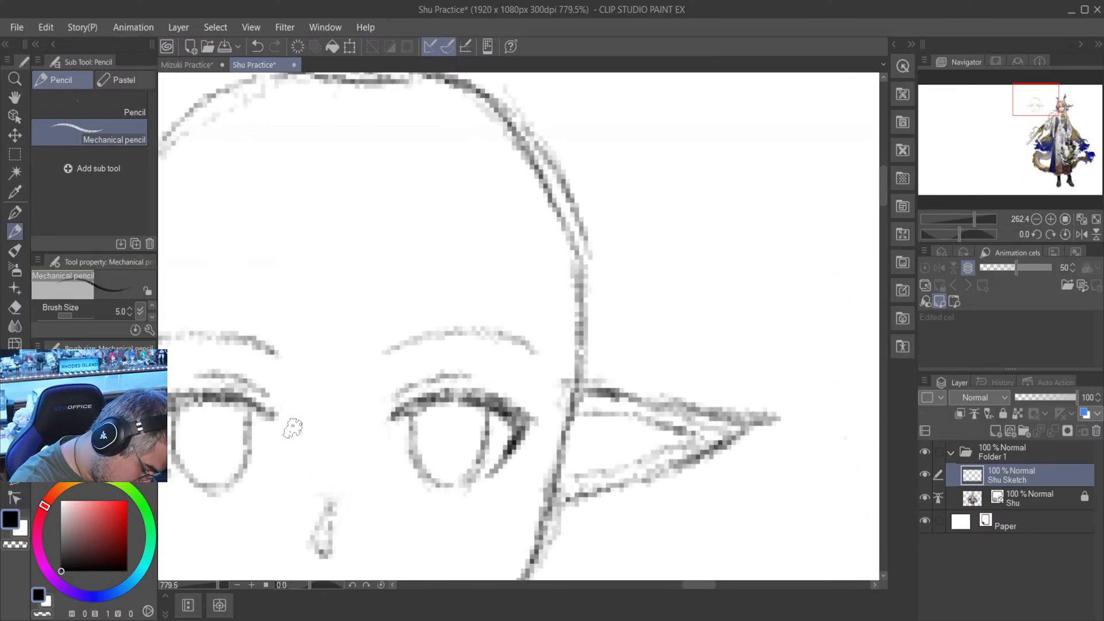
scroll(287, 426, "down", 15)
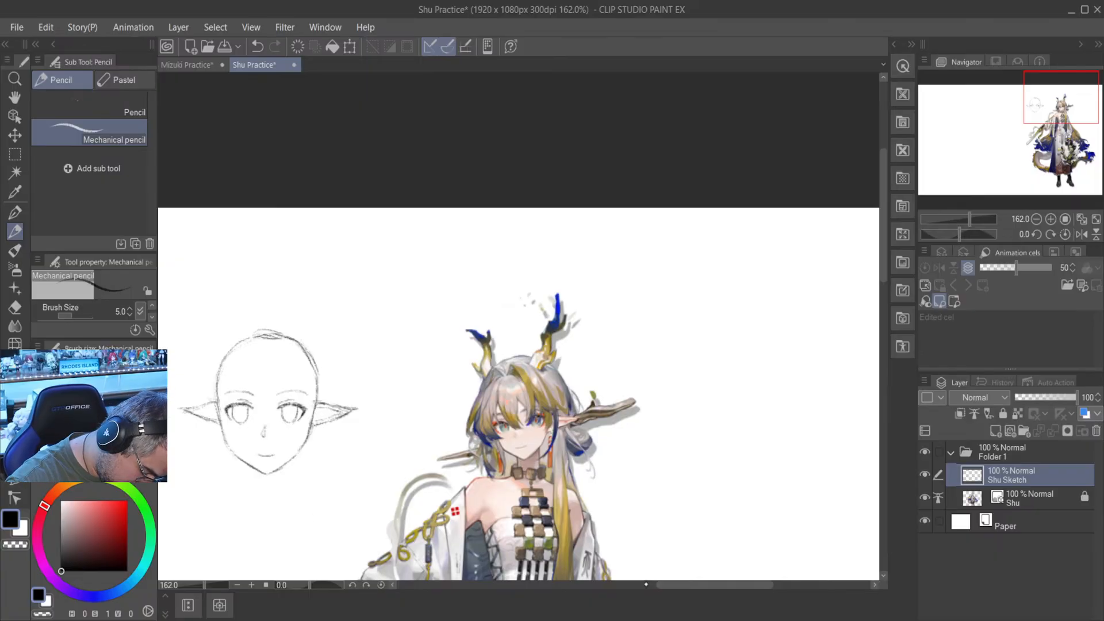
- Draw matching inner contour lines inside the left-hand ear, meeting near the pointed tip
left_click_drag(668, 585, 613, 585)
scroll(520, 415, "up", 8)
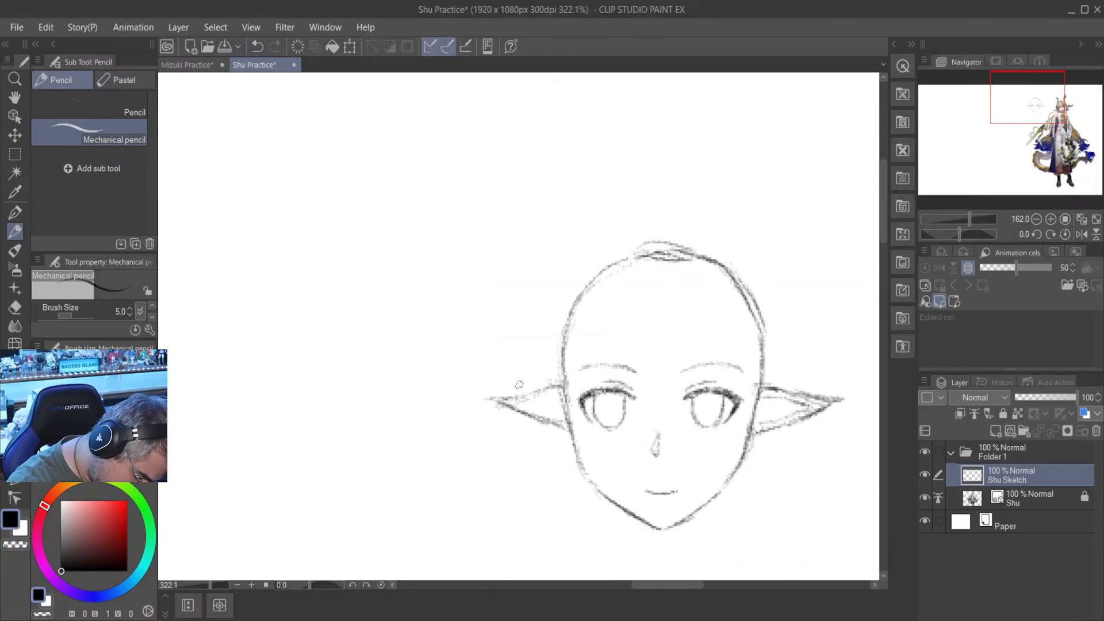
scroll(519, 385, "up", 8)
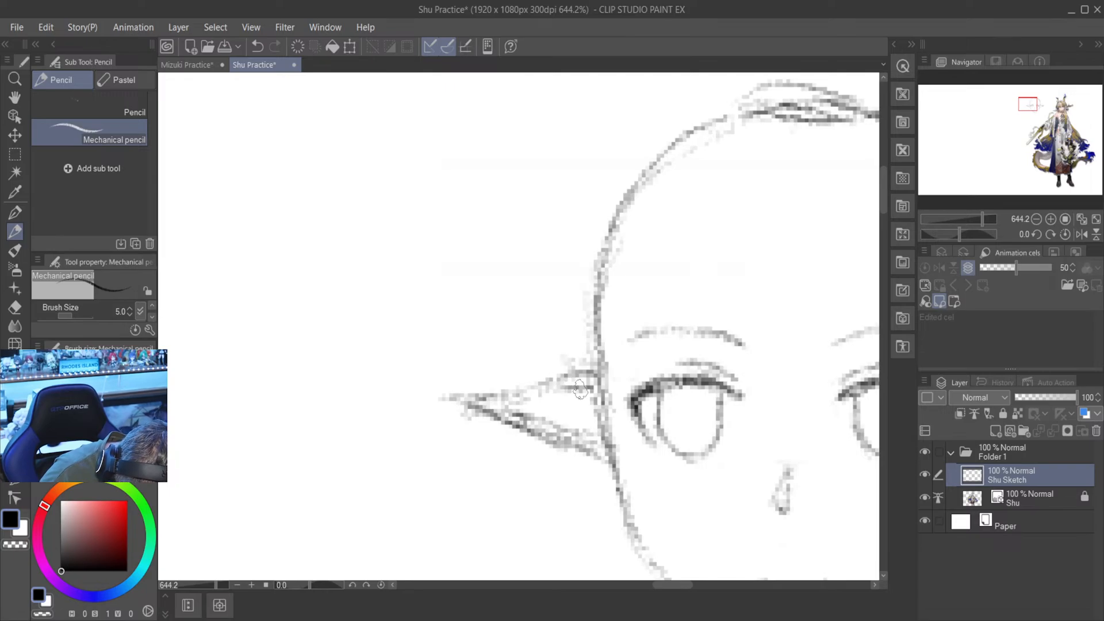
scroll(534, 398, "up", 3)
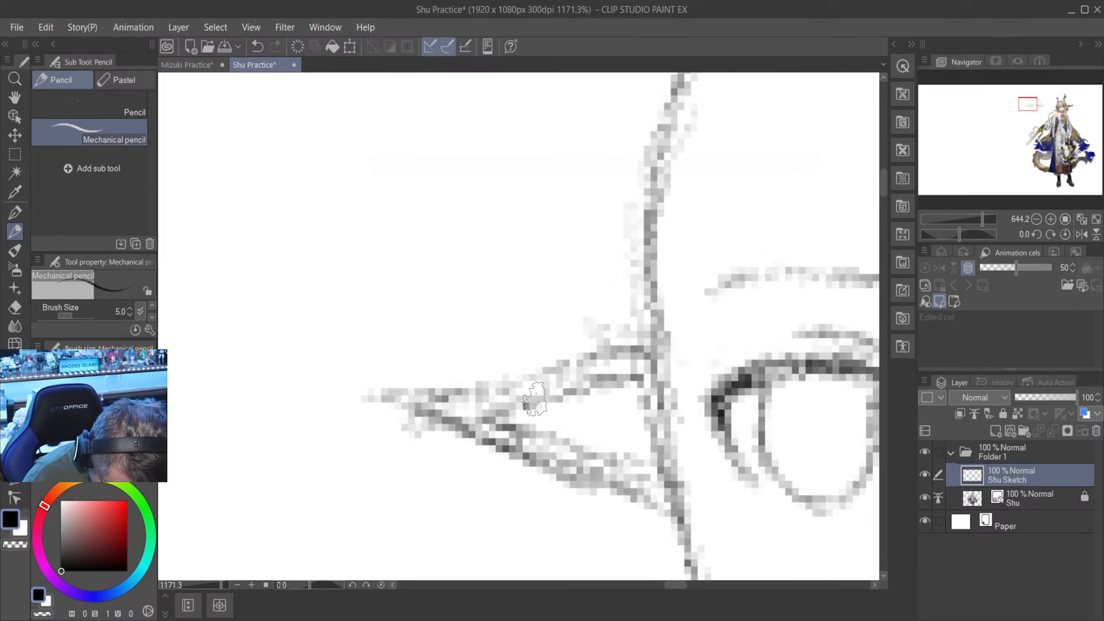
- Compare the sketched head, ears and facial proportions with the Shu reference artwork, close up and from farther out
left_click_drag(676, 585, 749, 586)
scroll(749, 586, "down", 3)
scroll(313, 463, "down", 9)
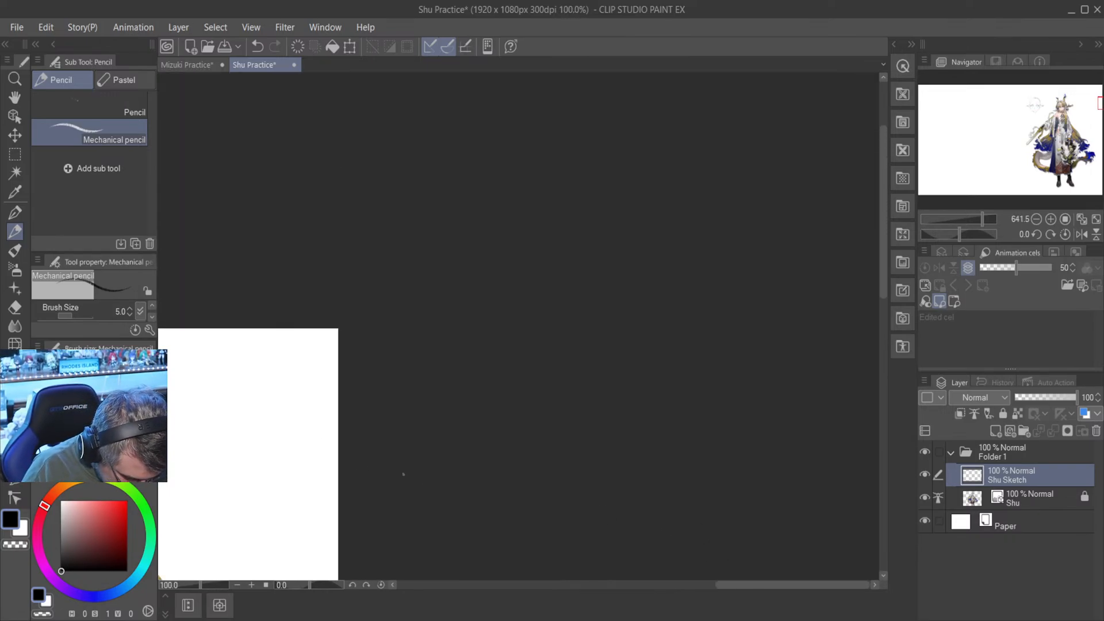
scroll(403, 475, "down", 1)
left_click_drag(759, 587, 656, 589)
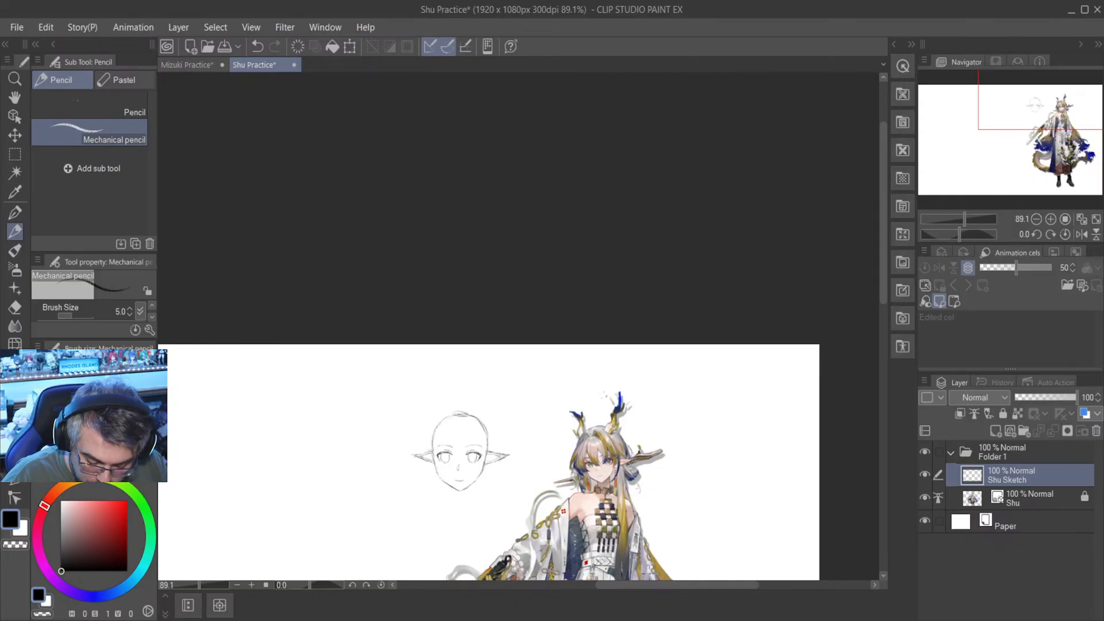
left_click_drag(885, 291, 887, 328)
scroll(522, 317, "up", 2)
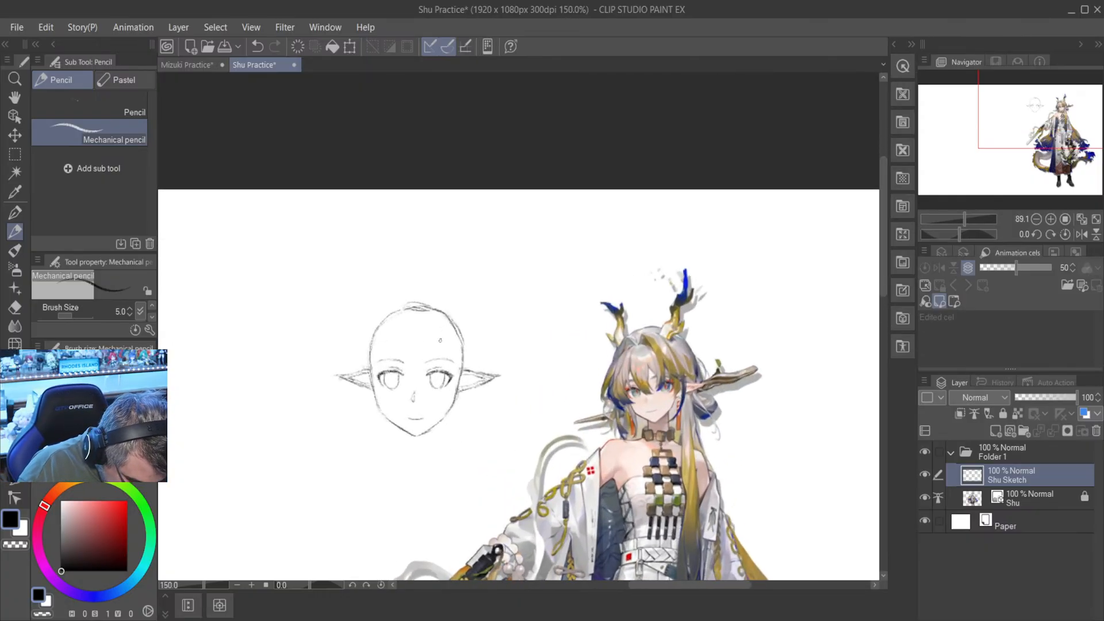
scroll(469, 390, "up", 3)
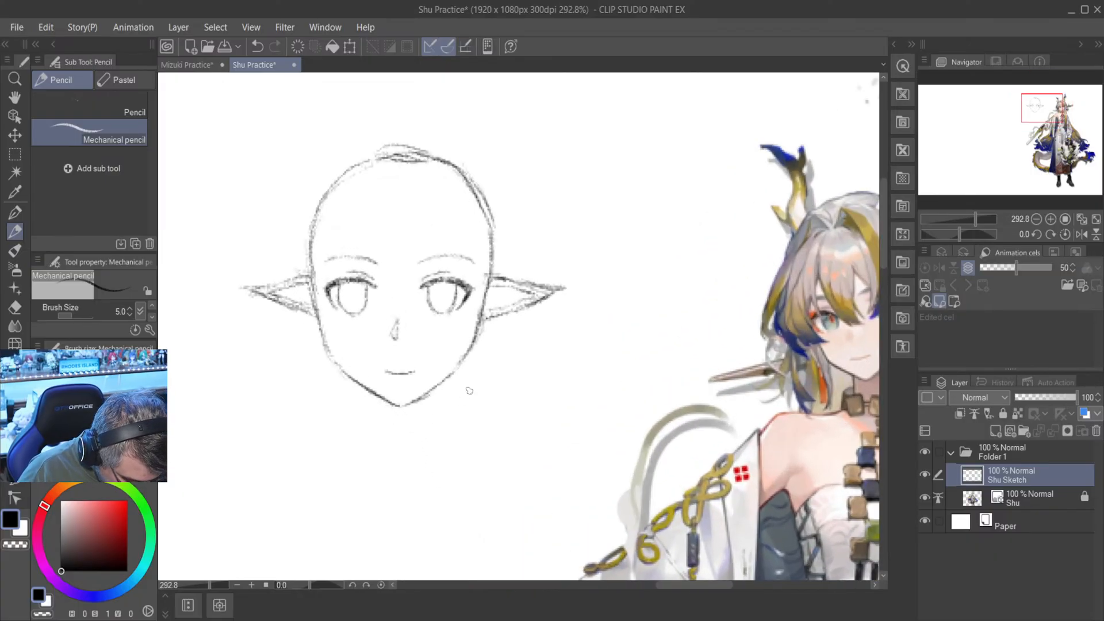
scroll(469, 390, "up", 3)
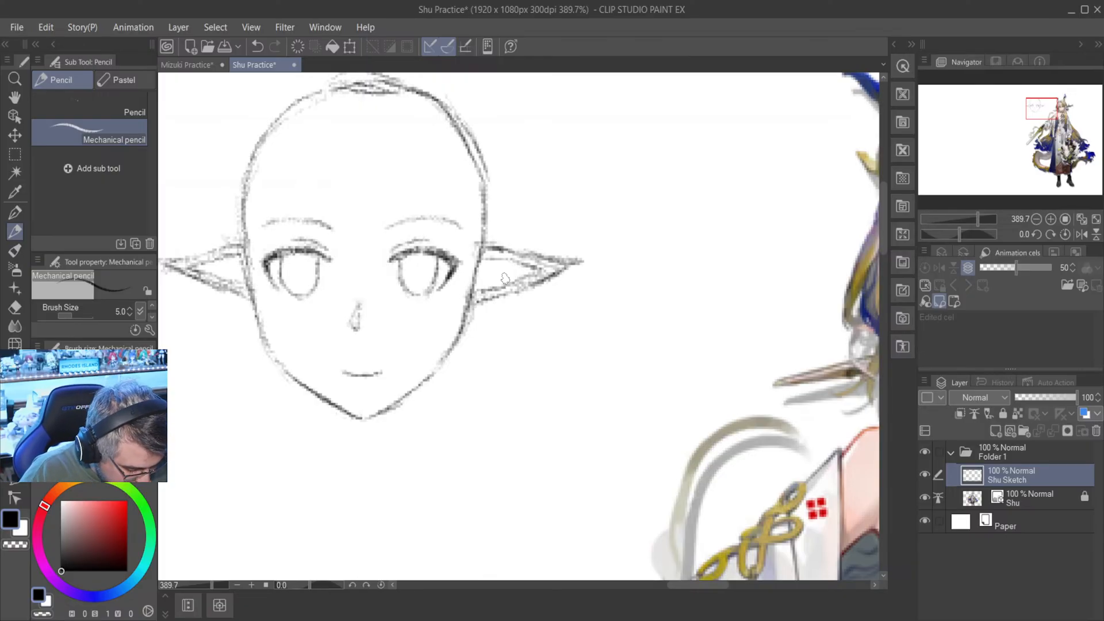
scroll(425, 447, "down", 3)
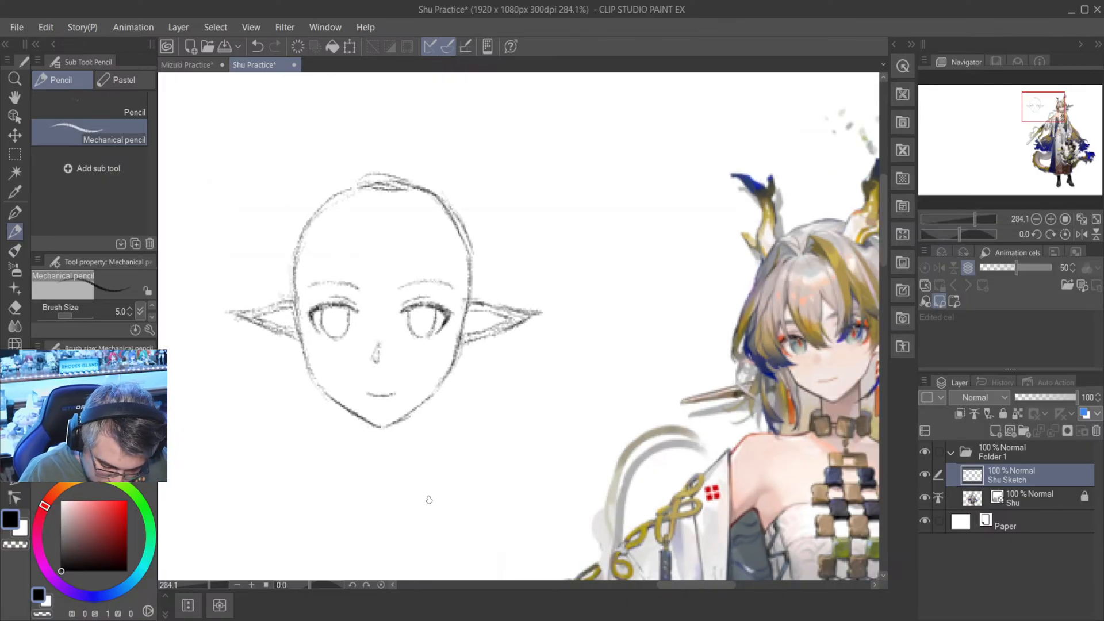
scroll(429, 499, "down", 2)
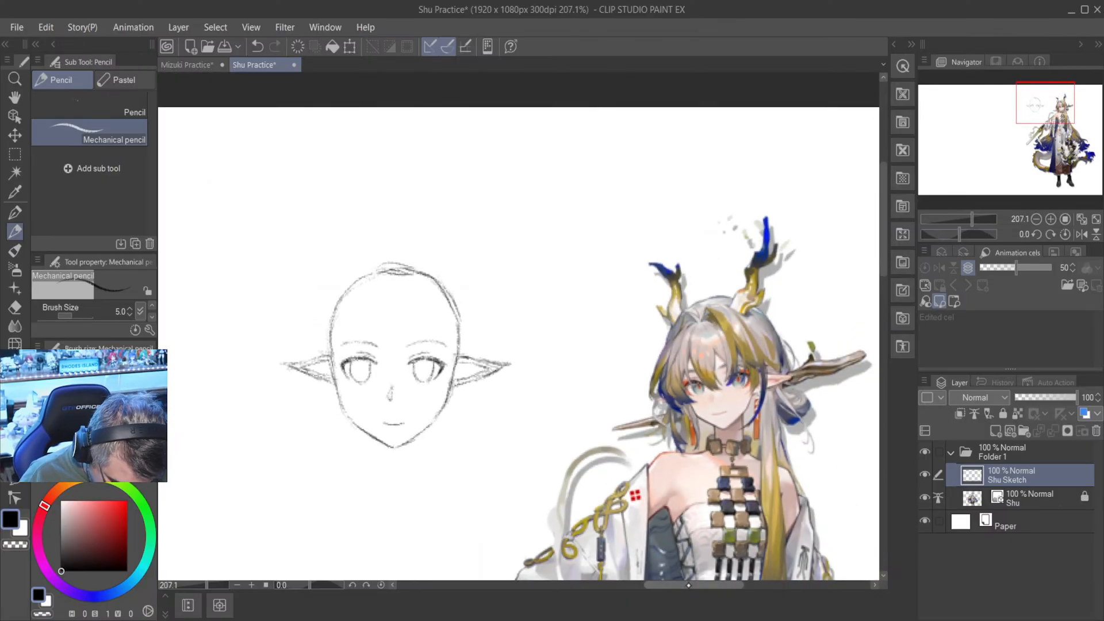
scroll(670, 586, "left", 3)
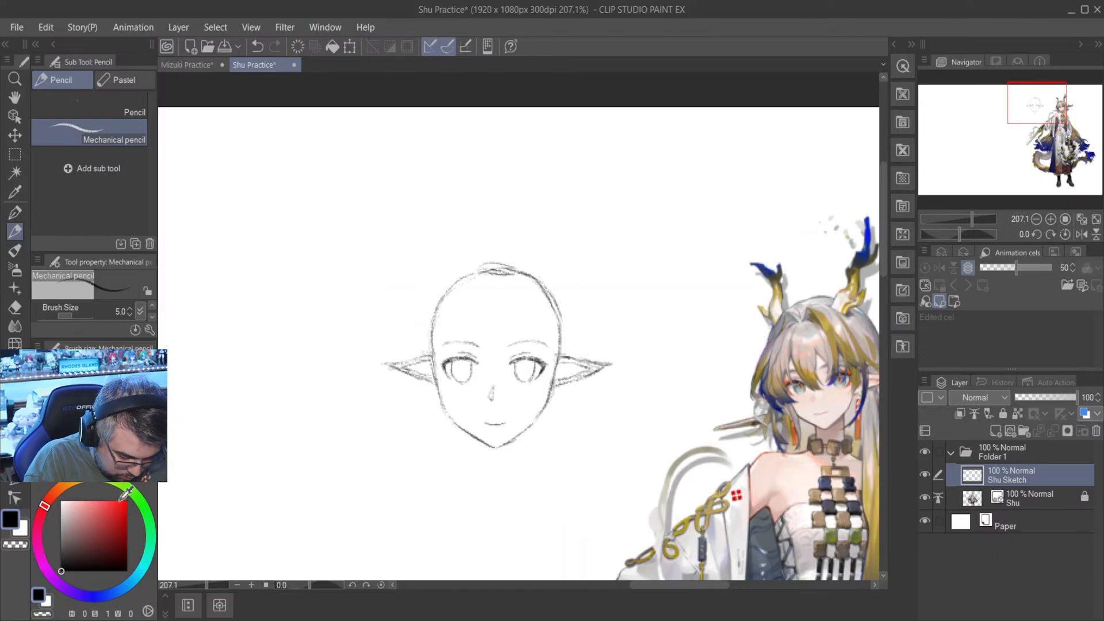
- Unlock the Shu reference layer and move the artwork close beside the sketched head, so it overlaps the right-hand ear
left_click(1041, 495)
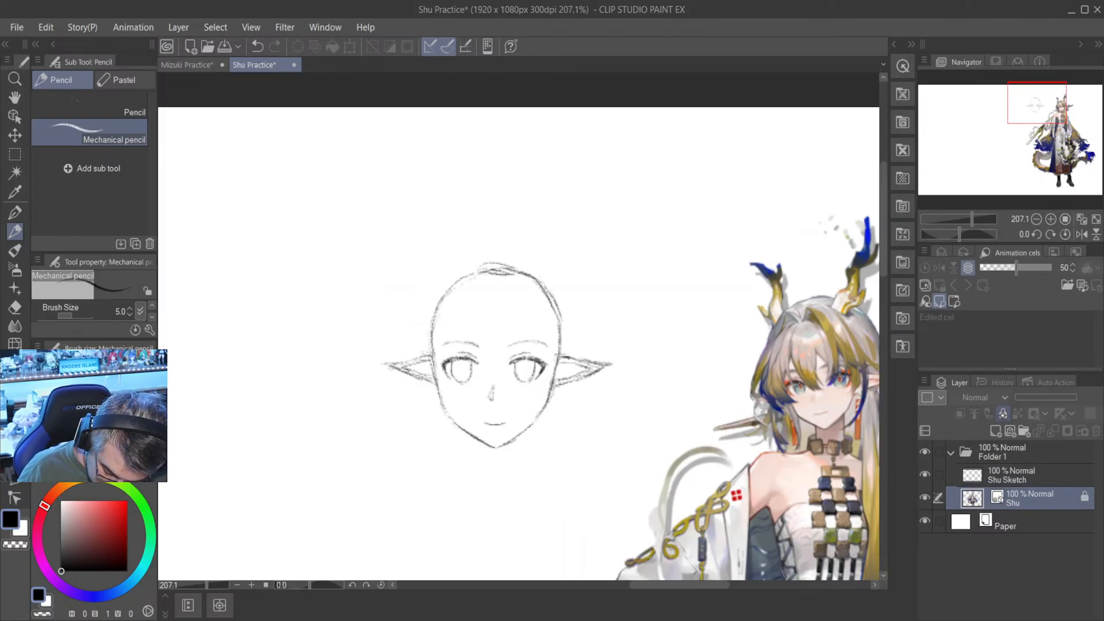
left_click(1003, 413)
left_click(15, 136)
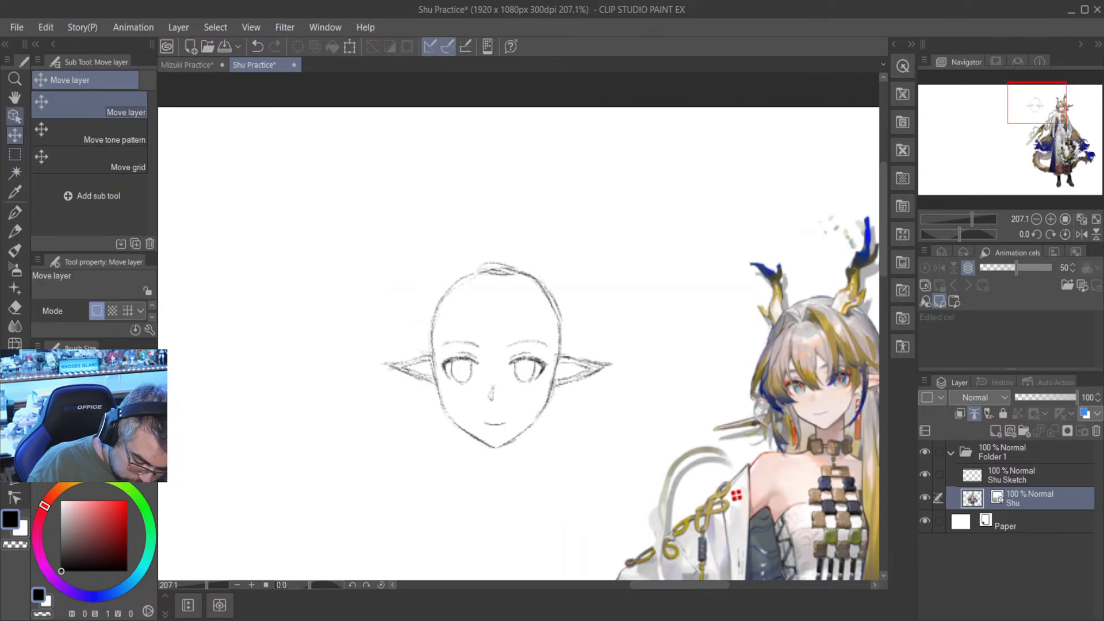
mouse_move(807, 455)
left_mouse_down()
mouse_move(790, 440)
mouse_move(687, 423)
mouse_move(634, 427)
left_mouse_up()
scroll(632, 417, "up", 5)
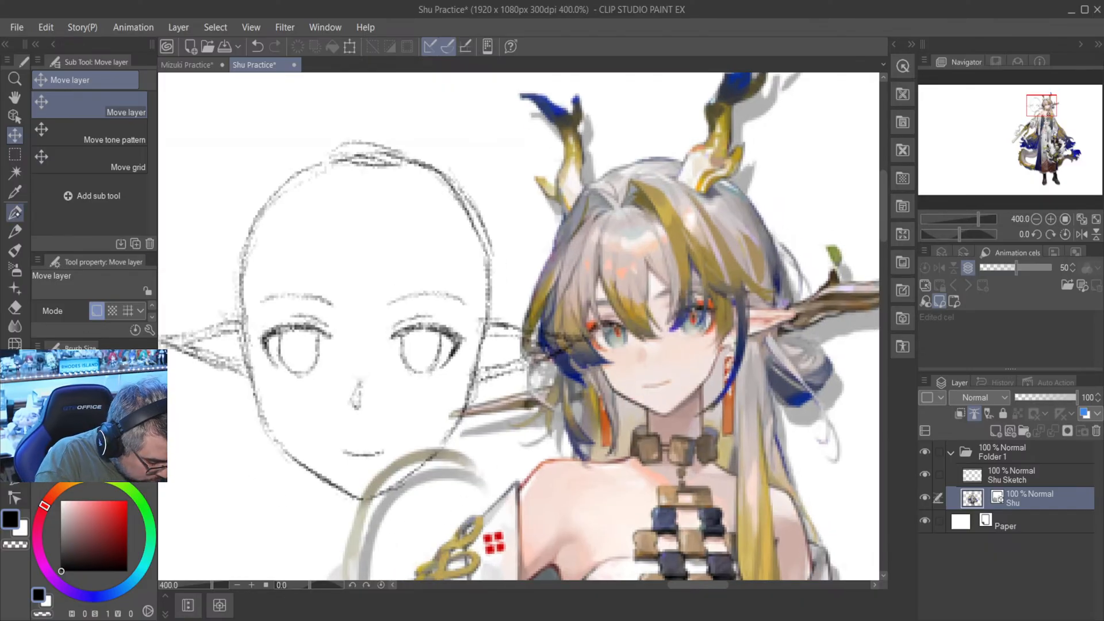
- Lock the Shu reference layer again and return to the Shu Sketch layer with the Mechanical pencil
left_click(15, 213)
left_click(15, 231)
left_click(1003, 413)
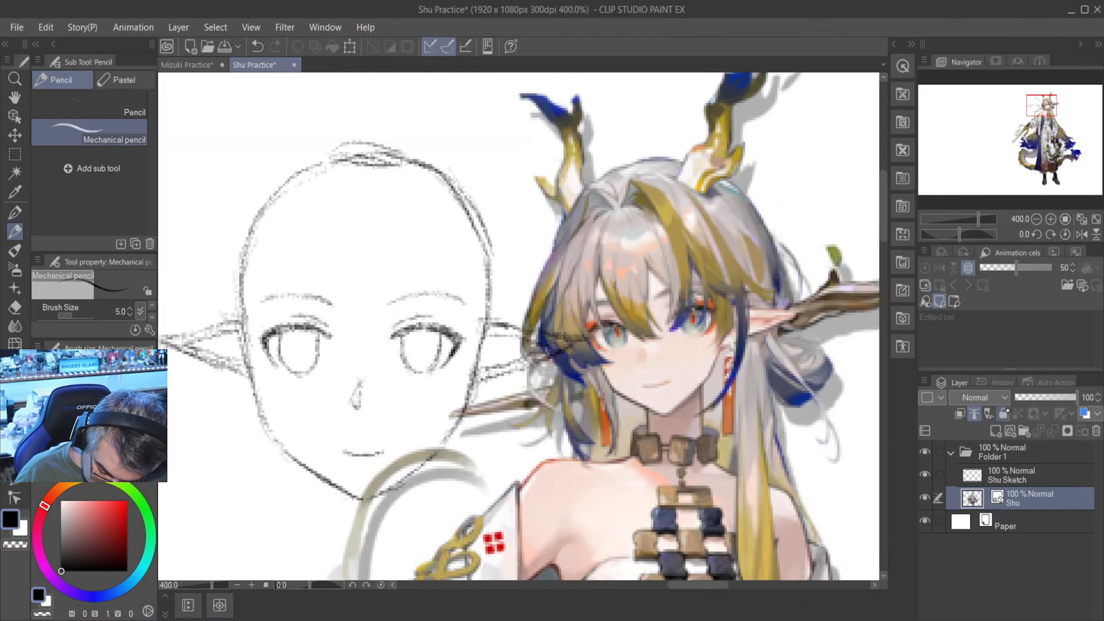
left_click(1025, 475)
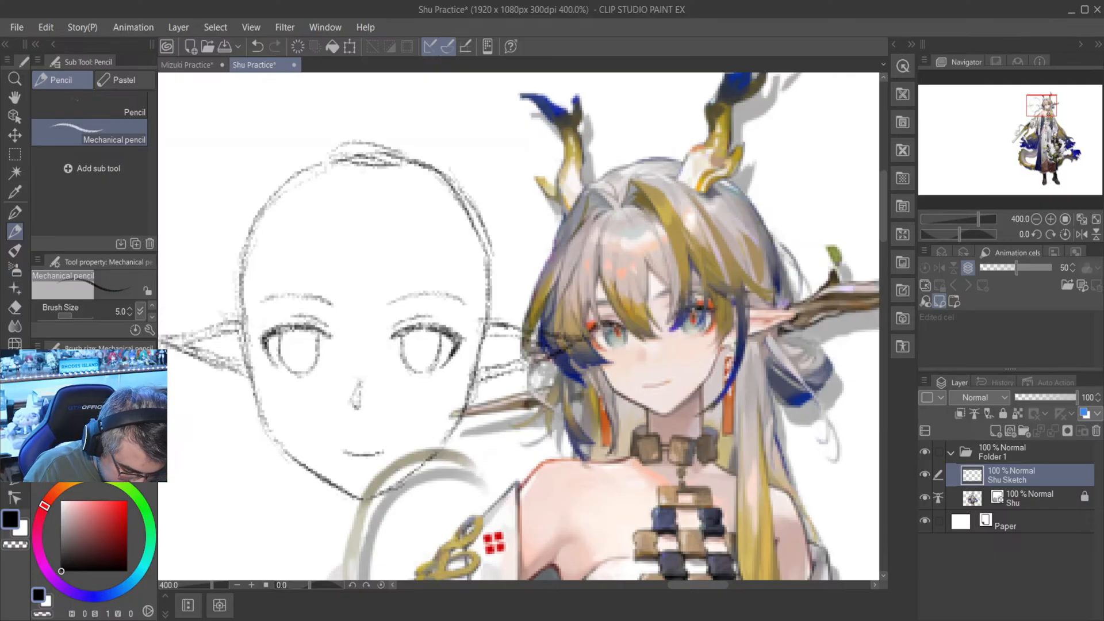
- Draw a dark, narrow vertical oval pupil in the iris of the right-hand eye
scroll(711, 333, "down", 5)
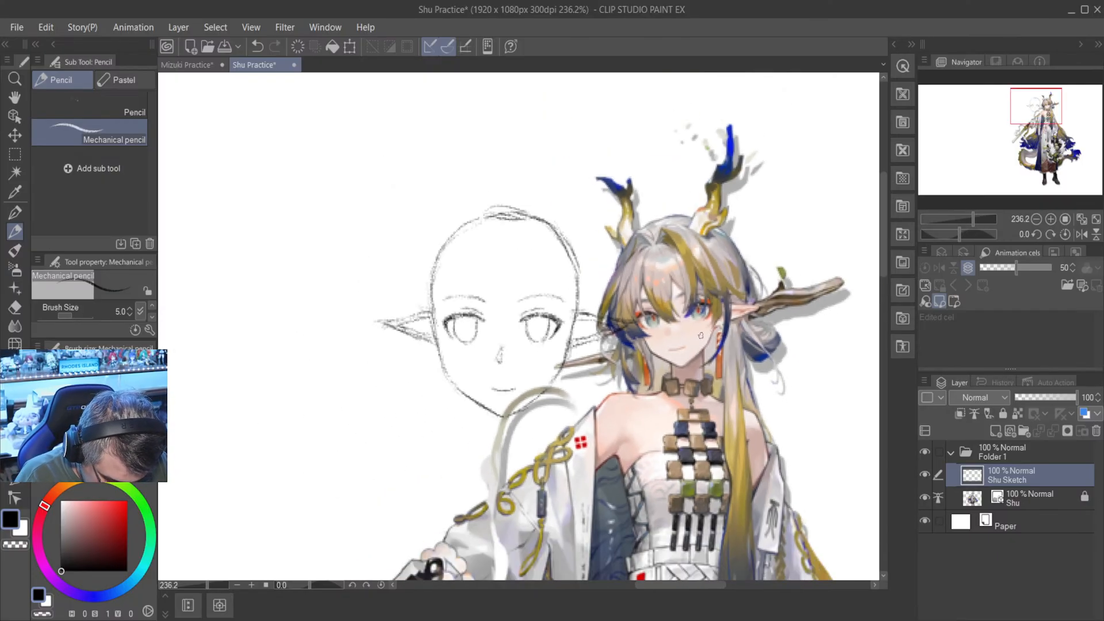
scroll(620, 328, "up", 5)
scroll(591, 325, "down", 5)
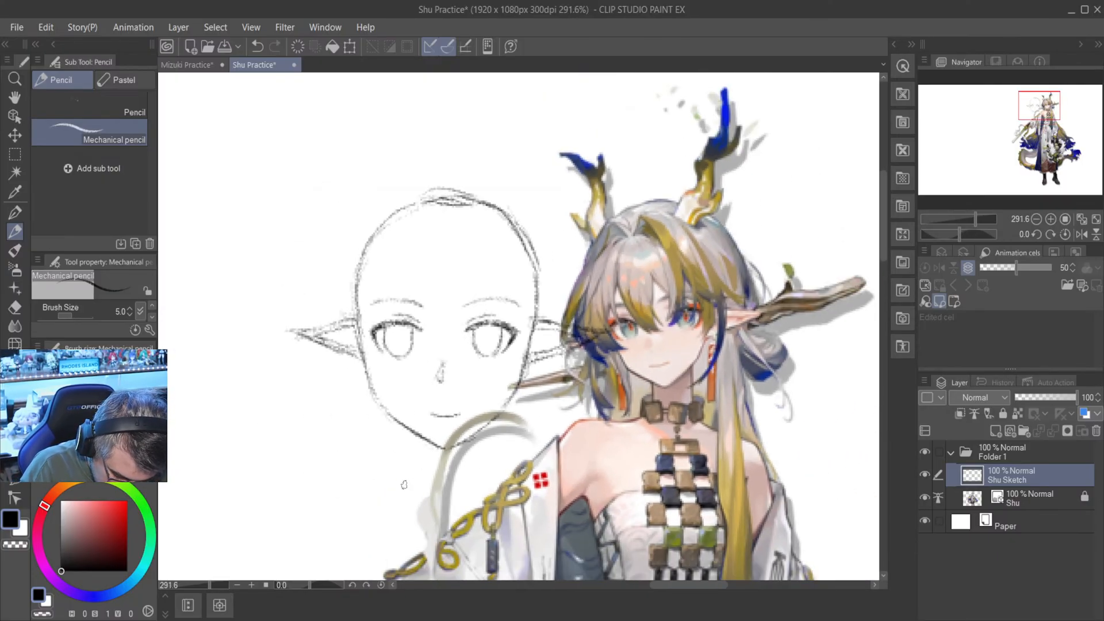
scroll(493, 316, "up", 3)
scroll(493, 317, "up", 2)
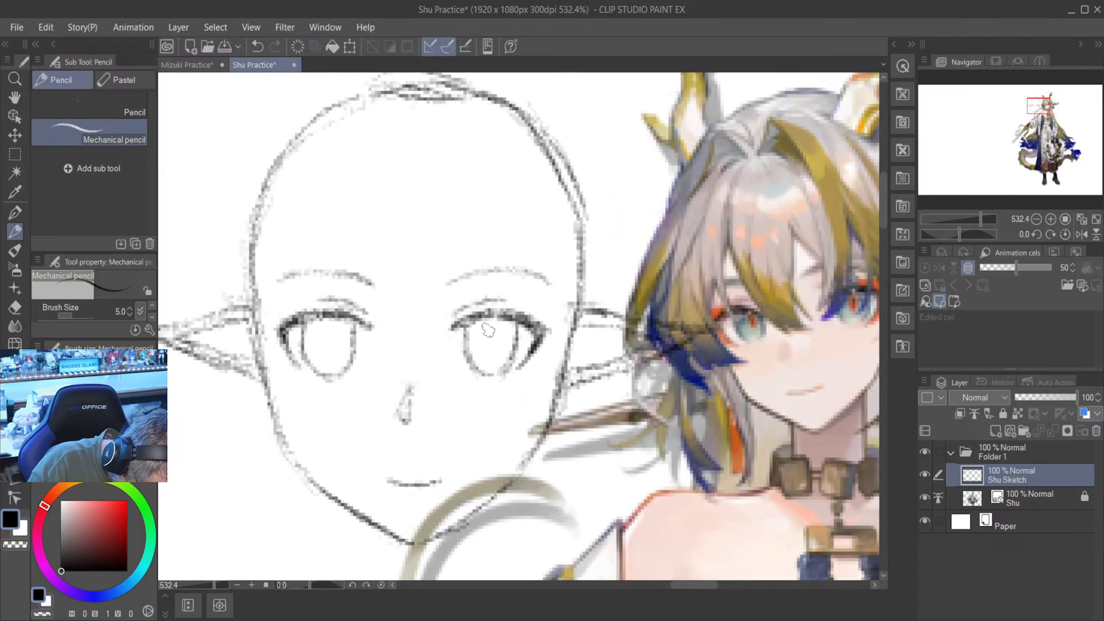
mouse_move(488, 333)
left_mouse_down()
mouse_move(499, 354)
mouse_move(500, 336)
mouse_move(486, 341)
left_mouse_up()
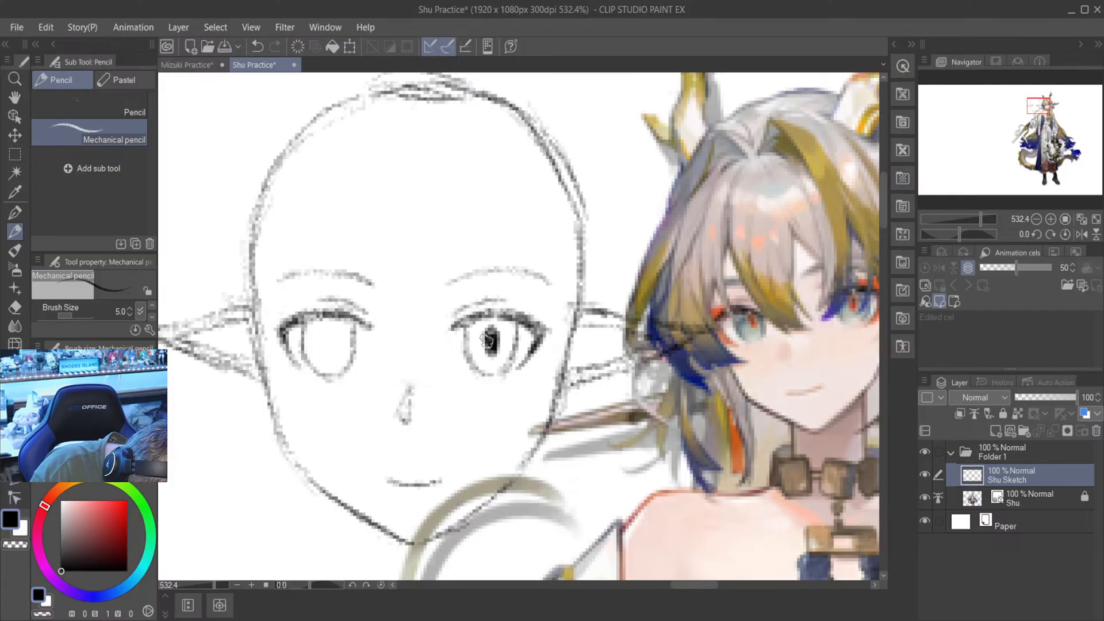
- Add a small highlight outline and dark shading beside the pupil in the upper iris of the right-hand eye
scroll(487, 343, "down", 3)
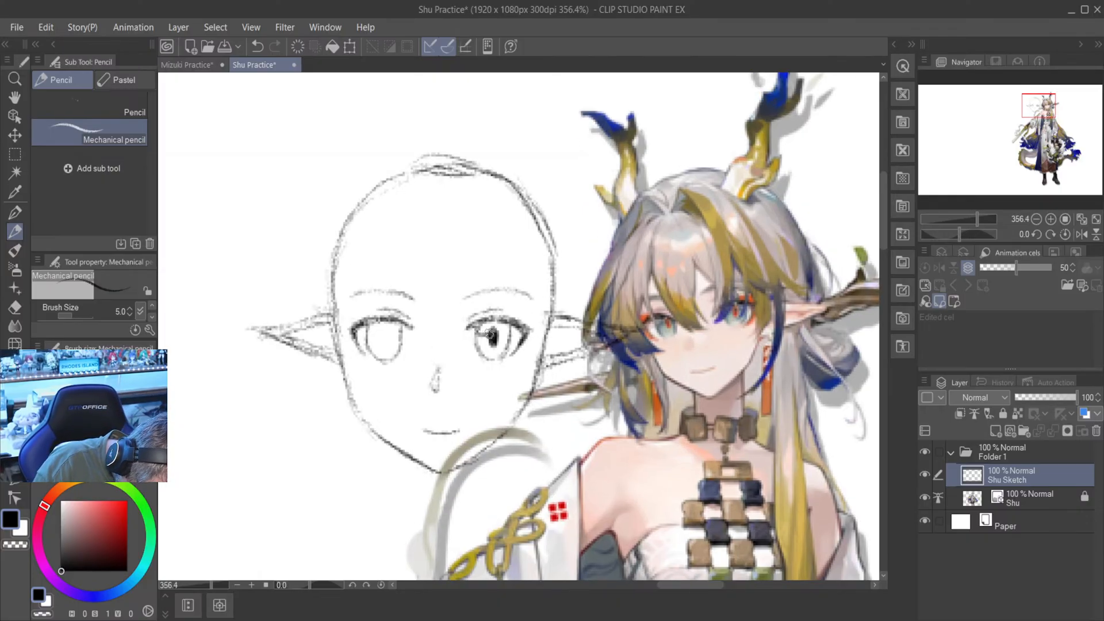
left_click_drag(489, 333, 479, 327)
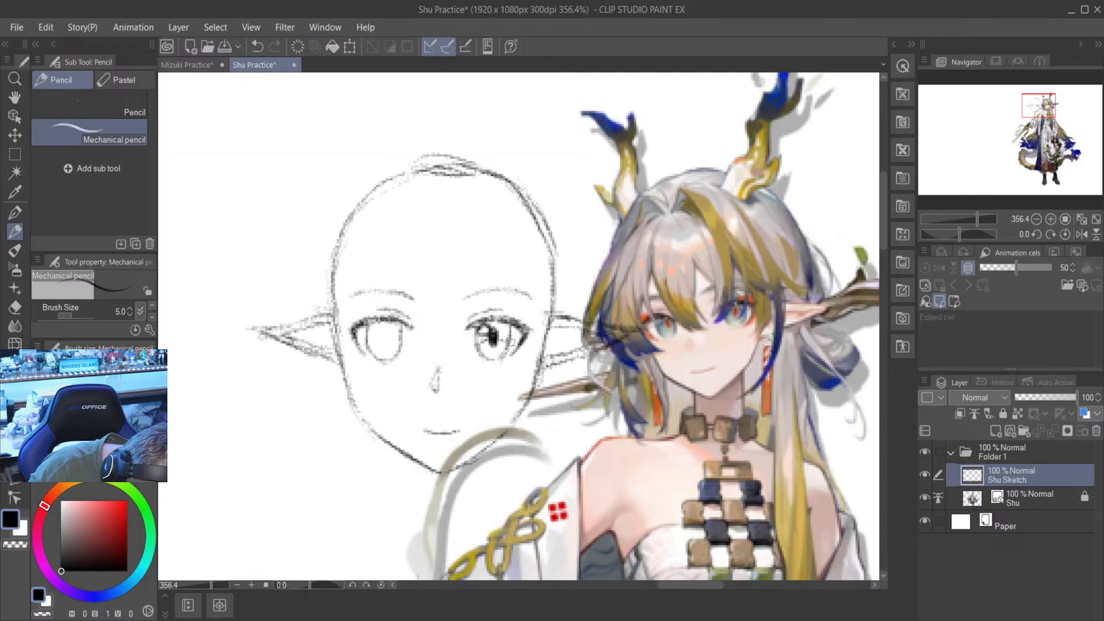
scroll(499, 340, "down", 2)
scroll(461, 361, "up", 3)
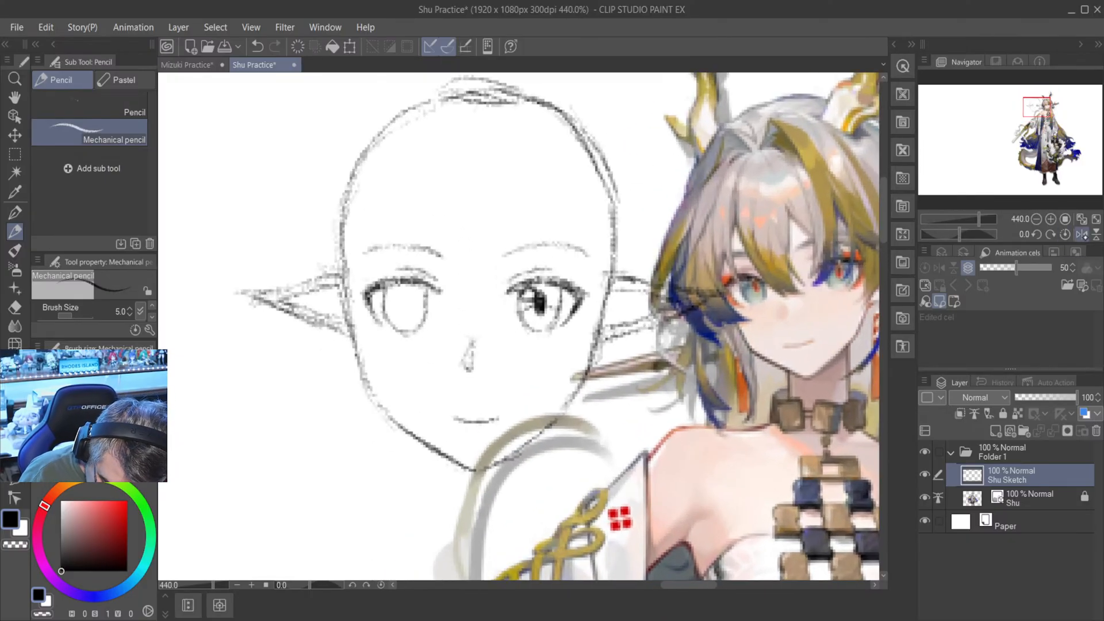
- Mirror the canvas view to draw a matching pupil, highlight and iris shading in the left-hand eye, and restore the view
left_click(1082, 234)
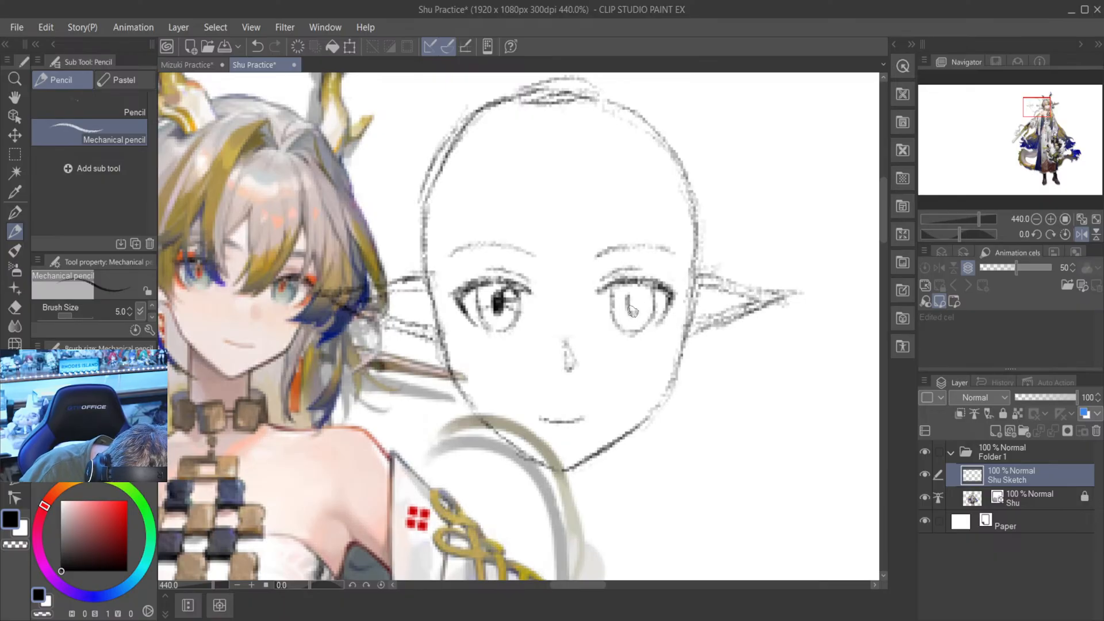
mouse_move(637, 295)
left_mouse_down()
mouse_move(637, 318)
mouse_move(638, 287)
mouse_move(636, 302)
mouse_move(655, 295)
mouse_move(643, 288)
mouse_move(617, 313)
mouse_move(647, 307)
mouse_move(652, 295)
left_mouse_up()
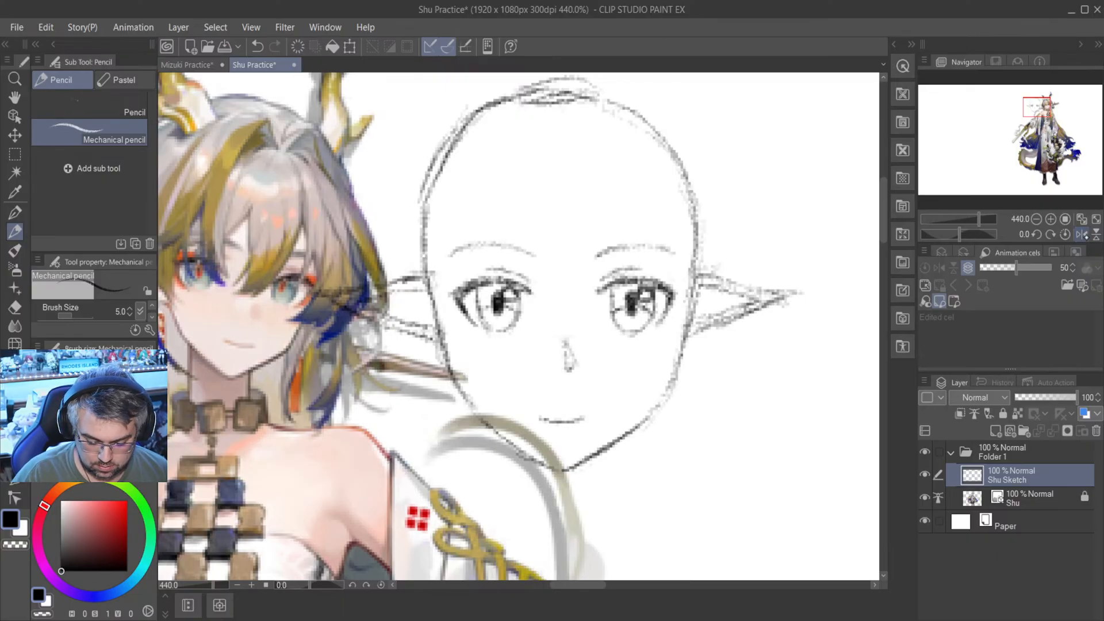
left_click(1082, 234)
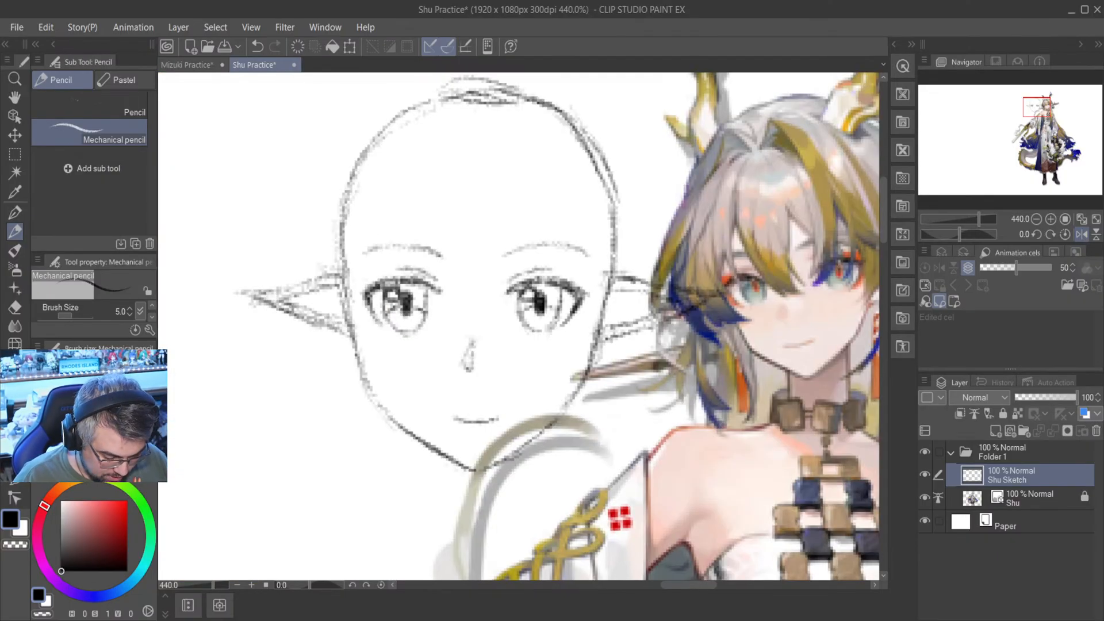
- Unlock the Shu layer and move the reference artwork away from the head until it clears the right-hand ear
scroll(690, 362, "down", 4)
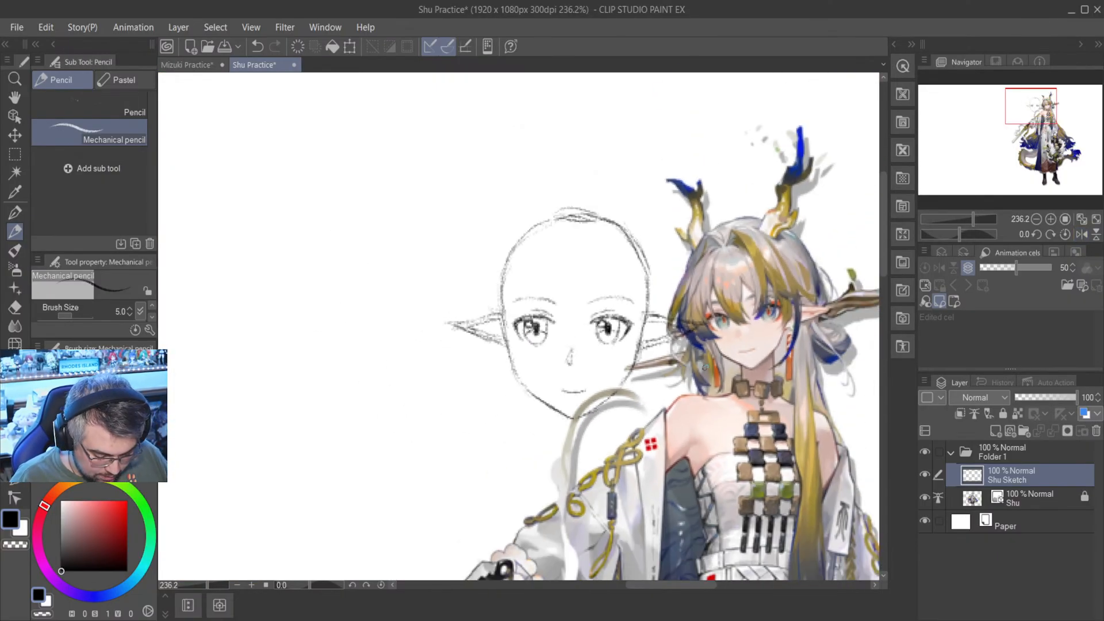
left_click(15, 136)
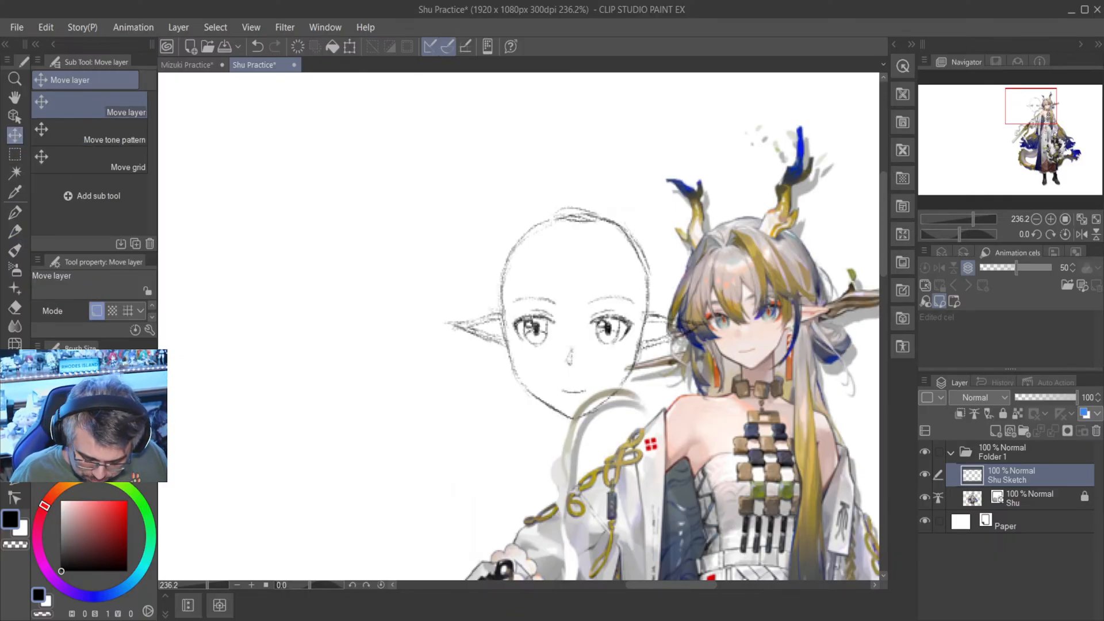
left_click(1015, 501)
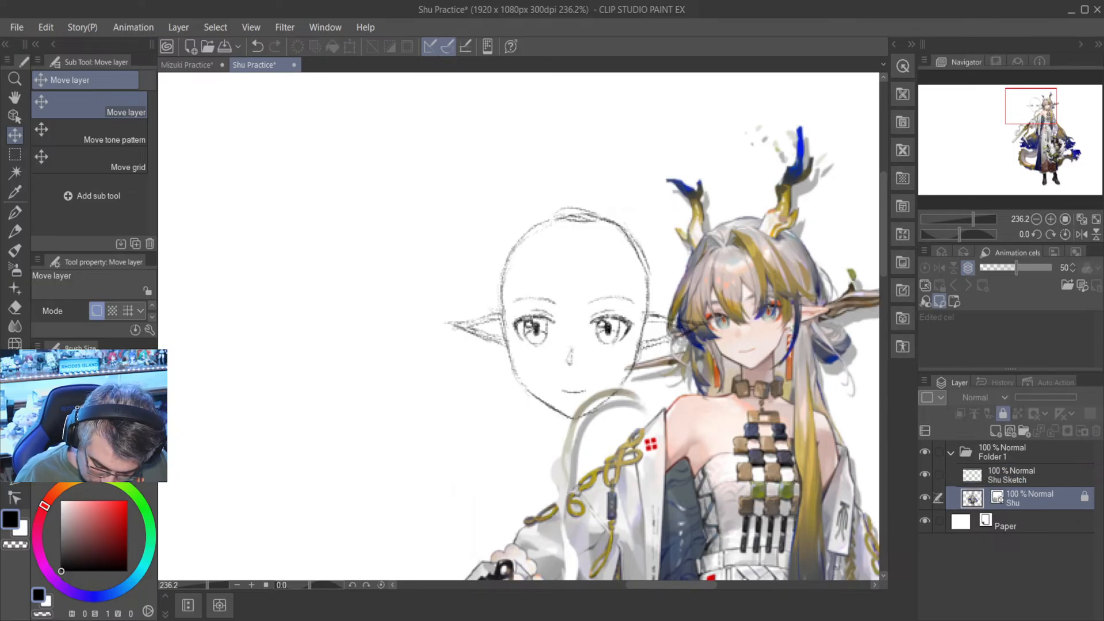
left_click_drag(799, 459, 846, 464)
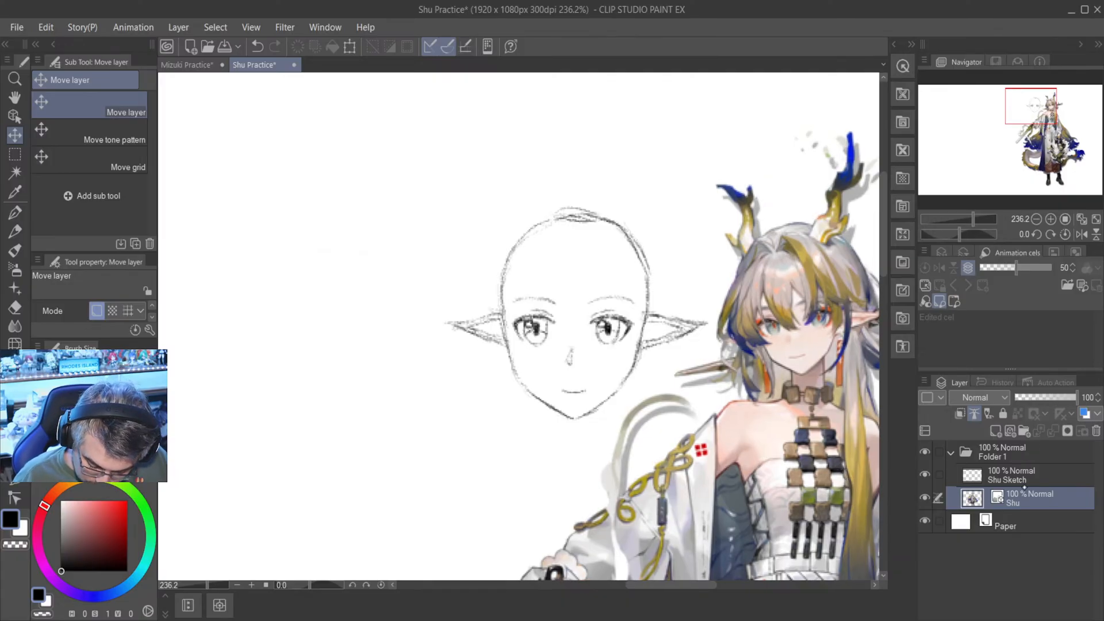
- Relock the Shu layer and reselect Shu Sketch for drawing with the Mechanical pencil
left_click(1003, 413)
left_click(1012, 475)
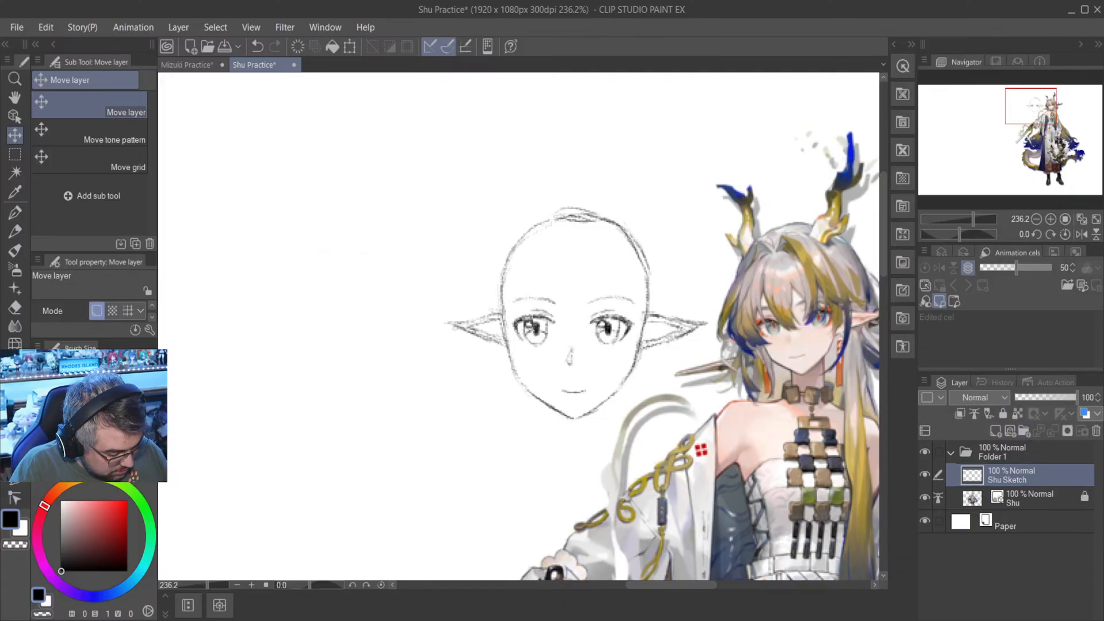
key("p")
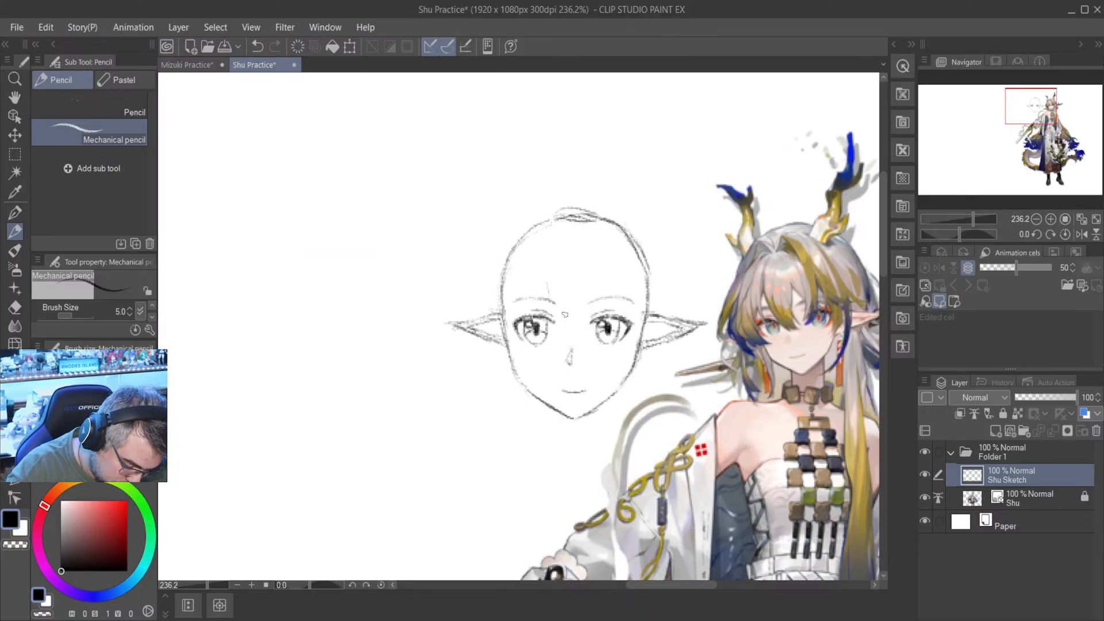
- Sketch the central fringe strand as a V between the eyes and a second strand falling over the right-hand eye
left_click_drag(547, 274, 553, 303)
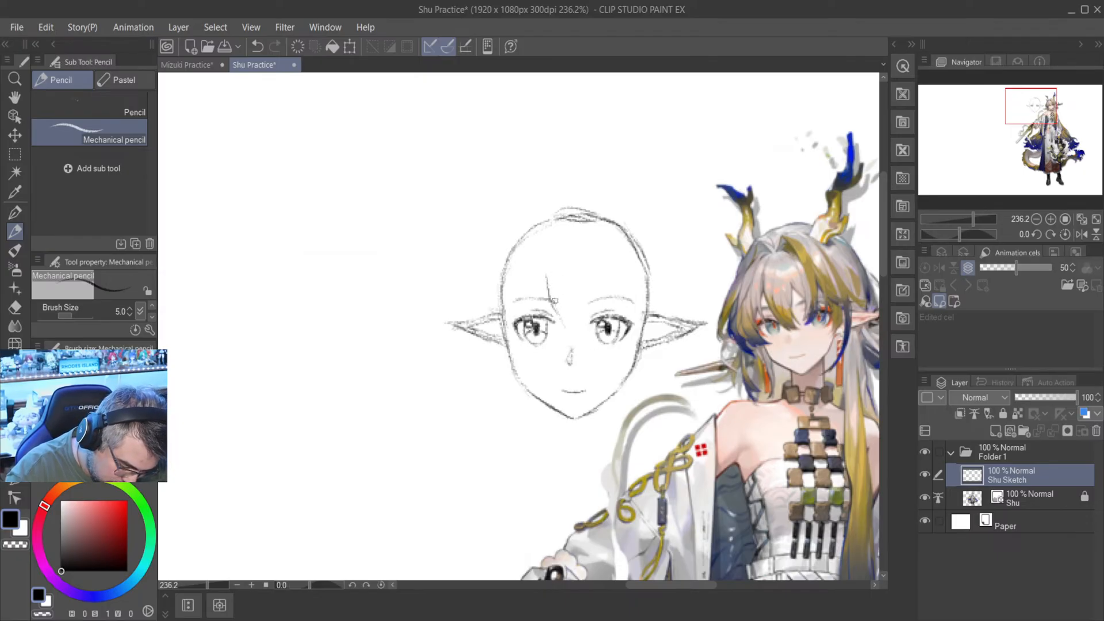
key("ctrl+s")
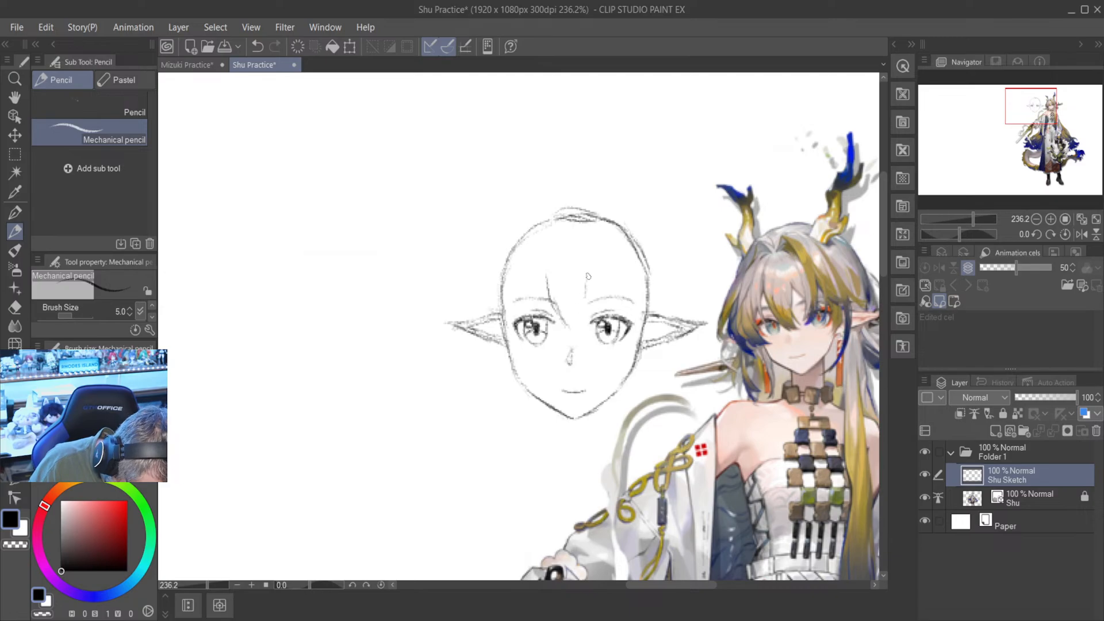
left_click_drag(586, 278, 577, 316)
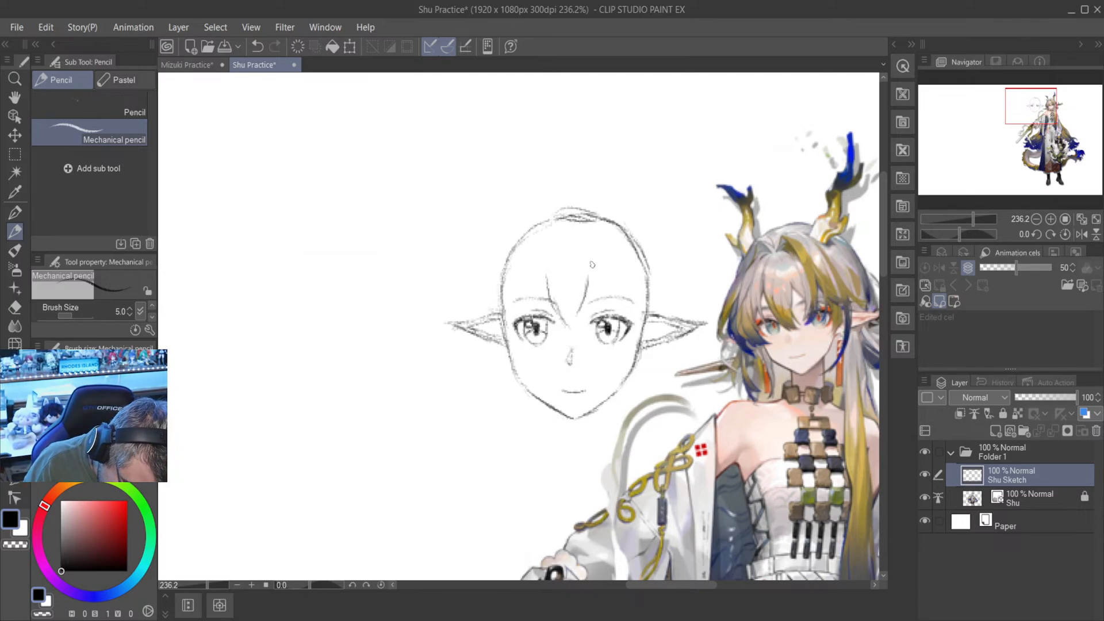
left_click_drag(578, 307, 570, 327)
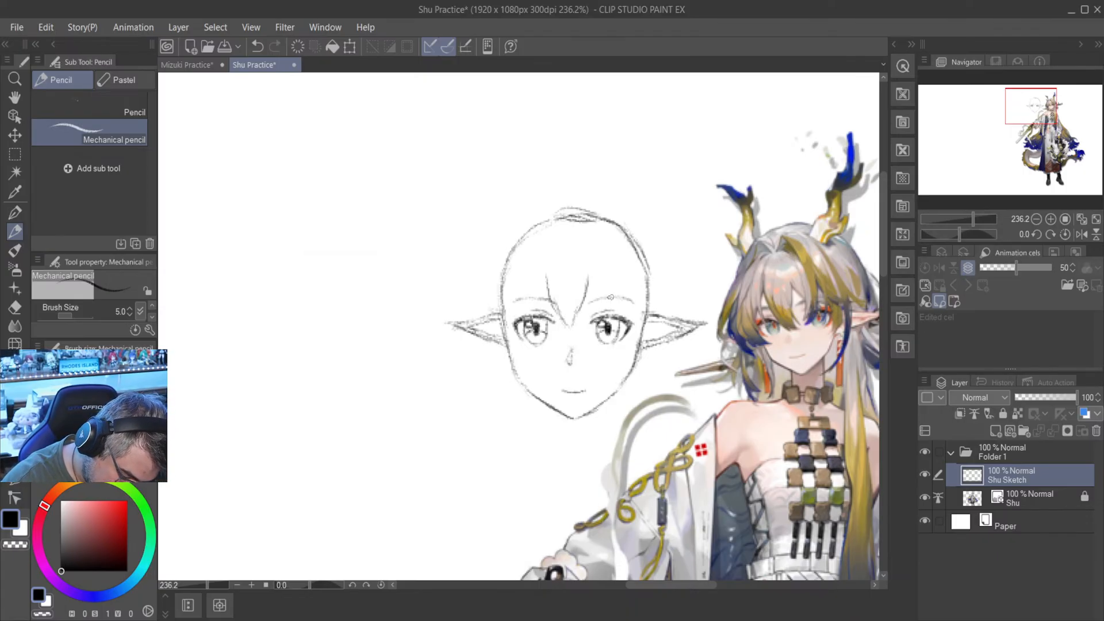
left_click_drag(592, 282, 617, 318)
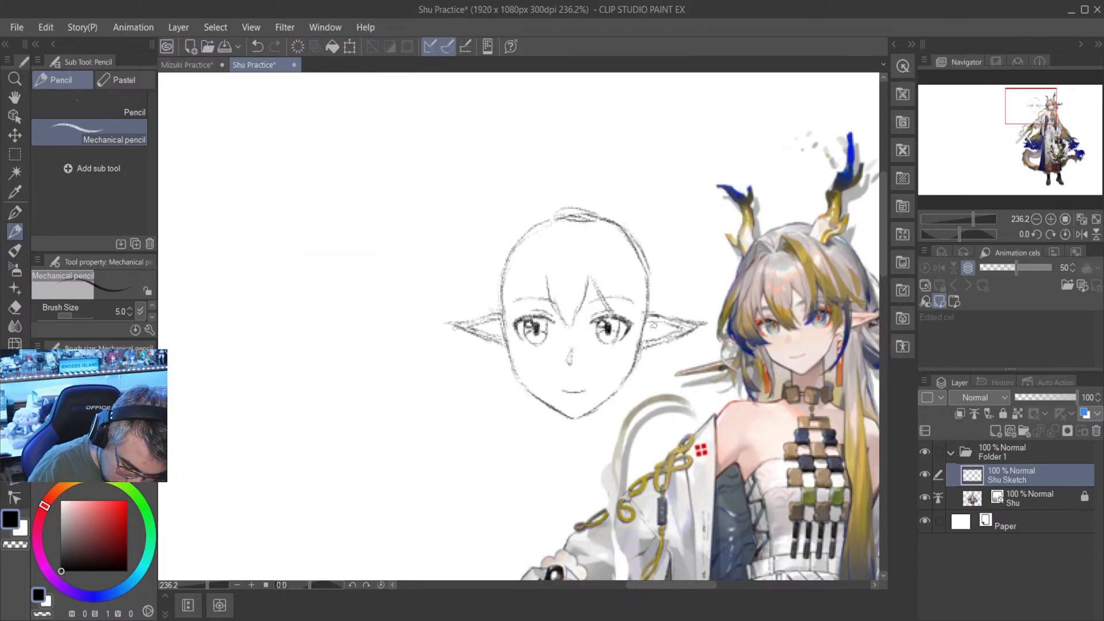
- Sketch the fringe strand over the left-hand eye and a side lock at the temple in front of the left-hand ear
left_click_drag(545, 278, 521, 317)
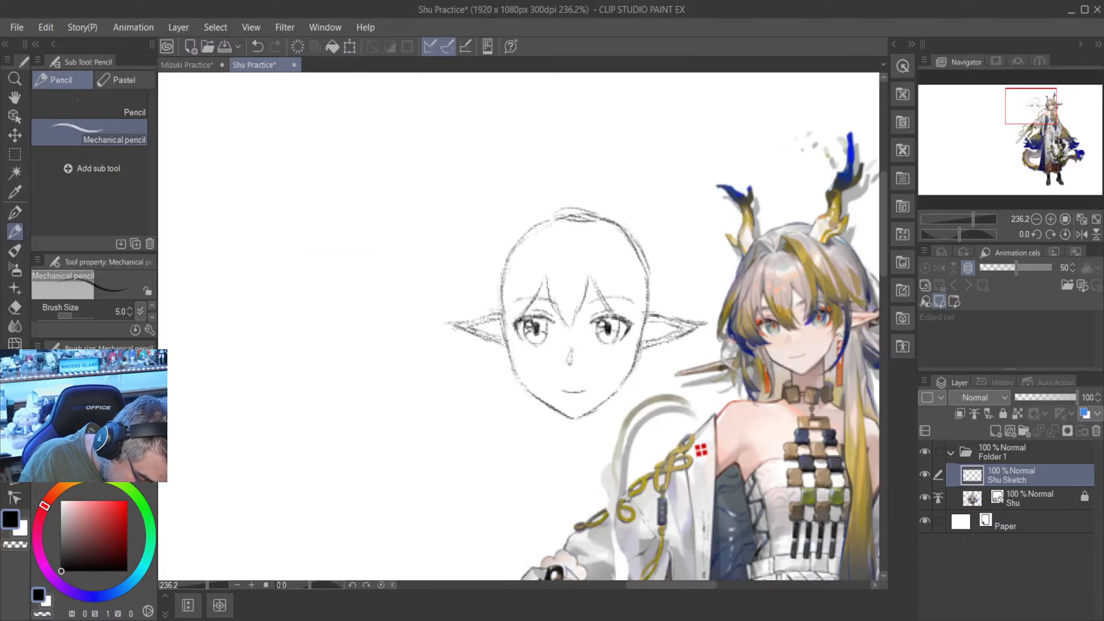
left_click_drag(525, 320, 521, 329)
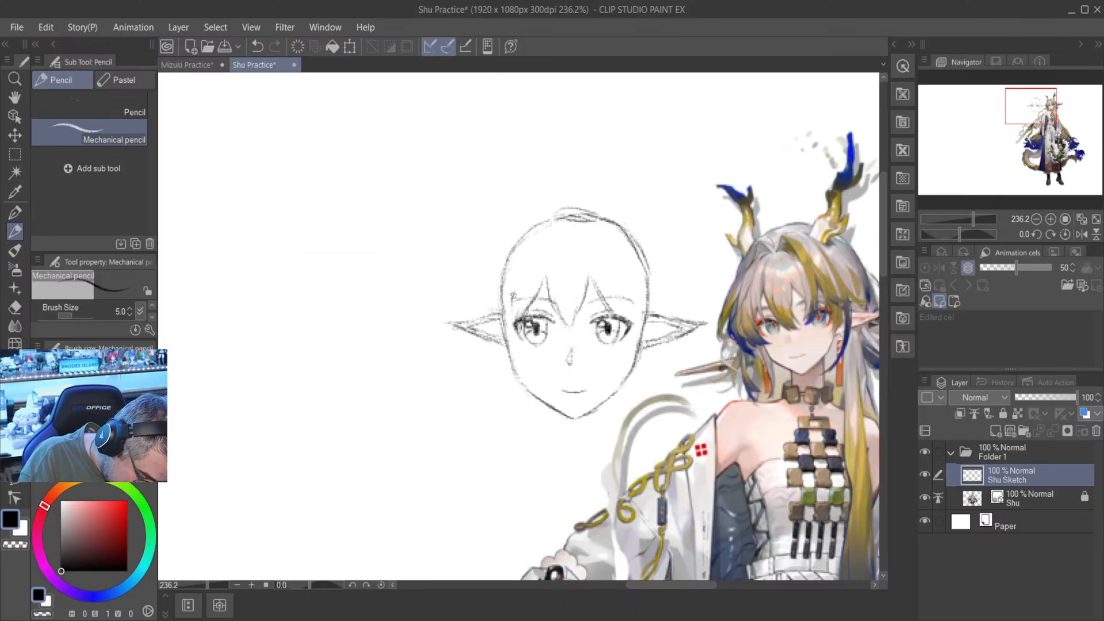
left_click_drag(513, 291, 516, 347)
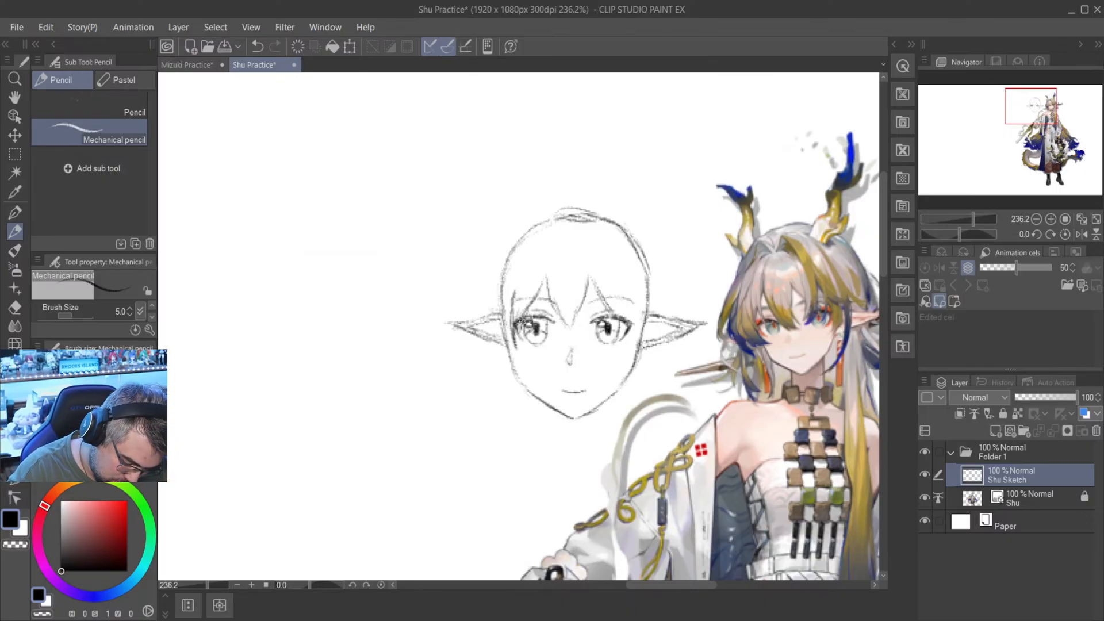
mouse_move(505, 330)
left_mouse_down()
mouse_move(516, 352)
mouse_move(503, 354)
left_mouse_up()
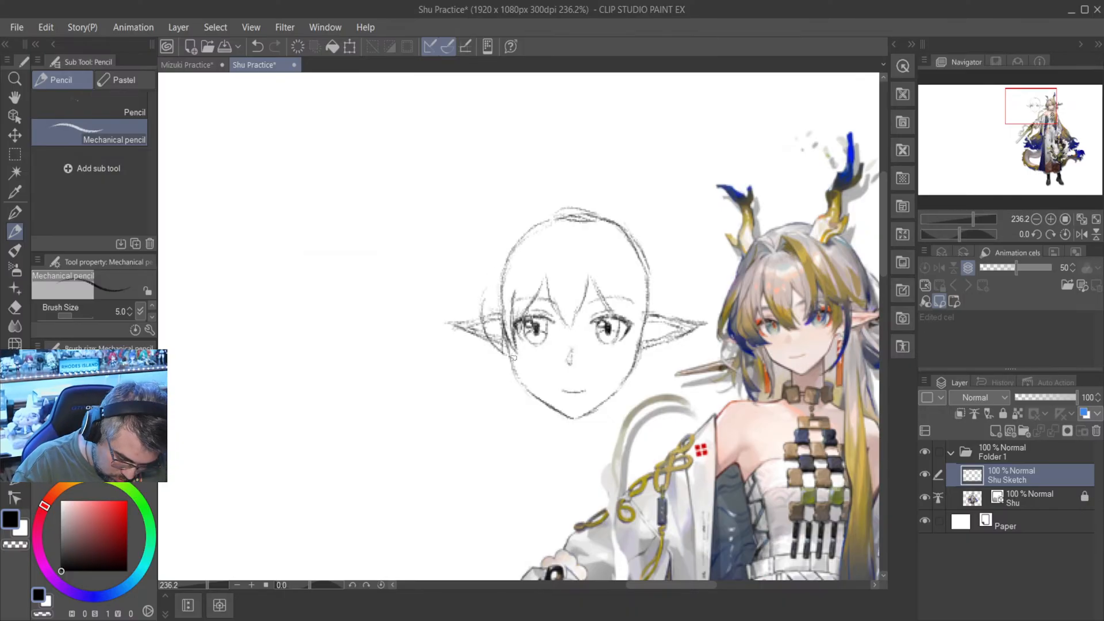
- Draw the outer hair contour from the upper side of the head down across the left-hand ear, redoing the first stroke
left_click_drag(484, 294, 460, 347)
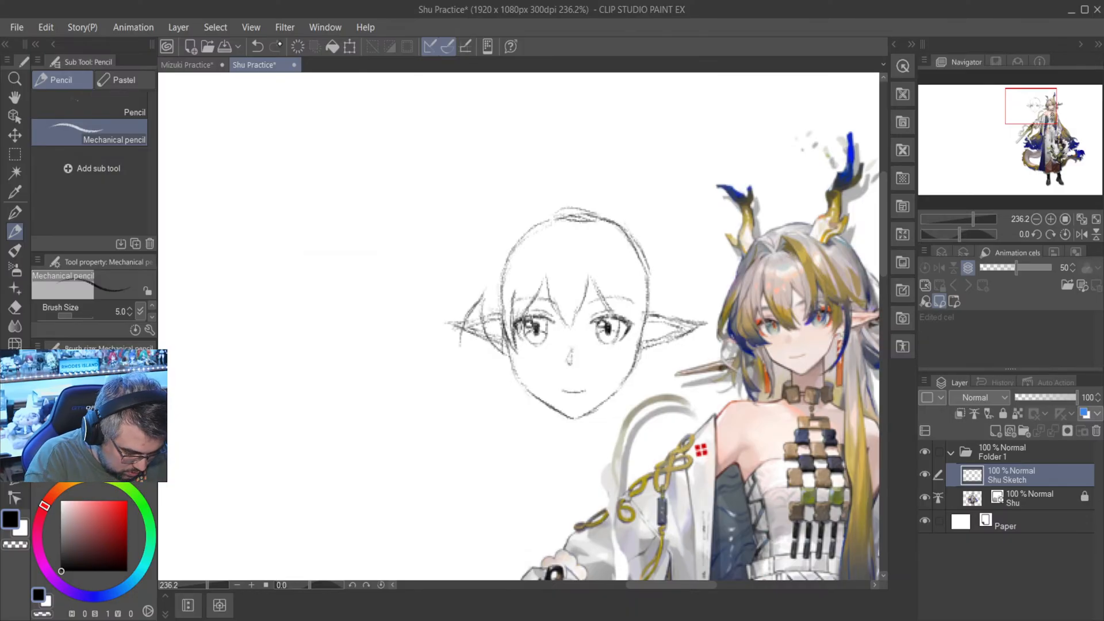
left_click(257, 46)
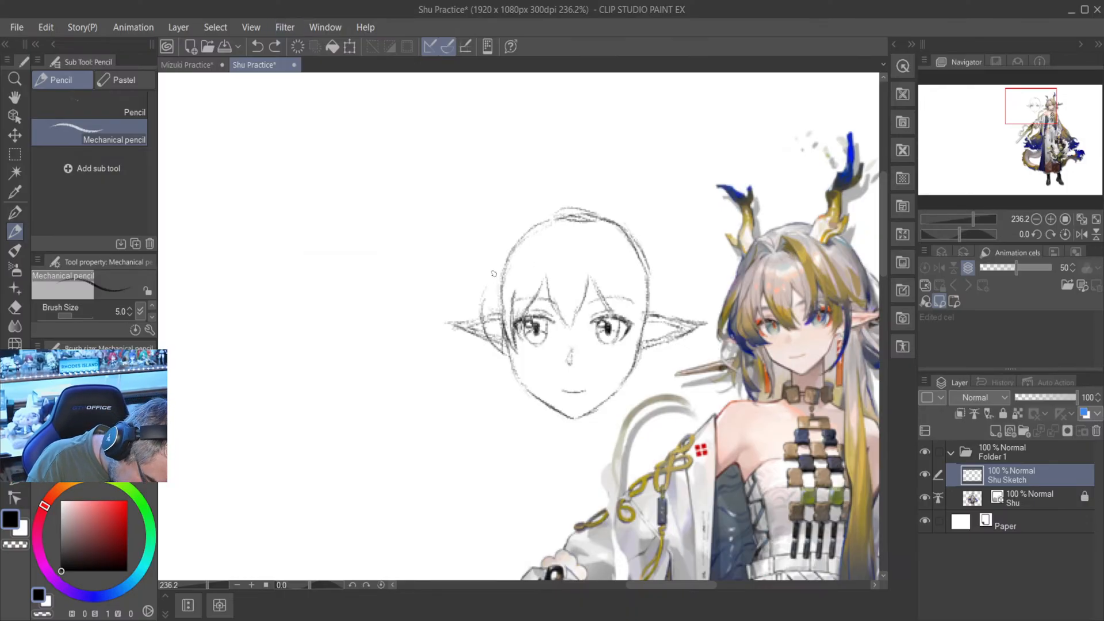
left_click_drag(498, 263, 484, 301)
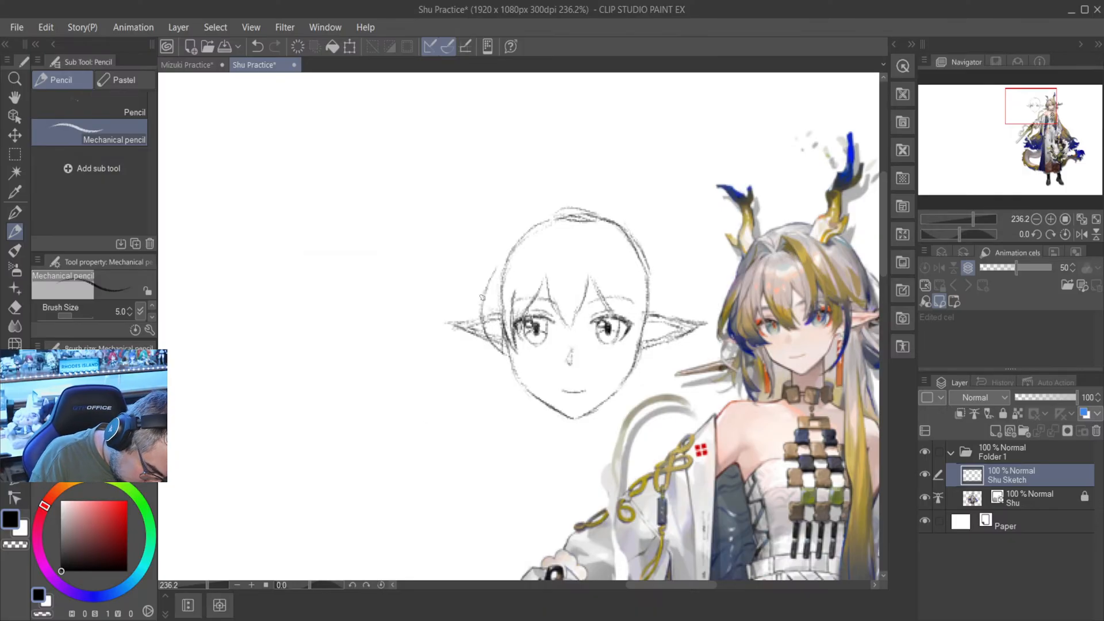
left_click_drag(481, 302, 465, 348)
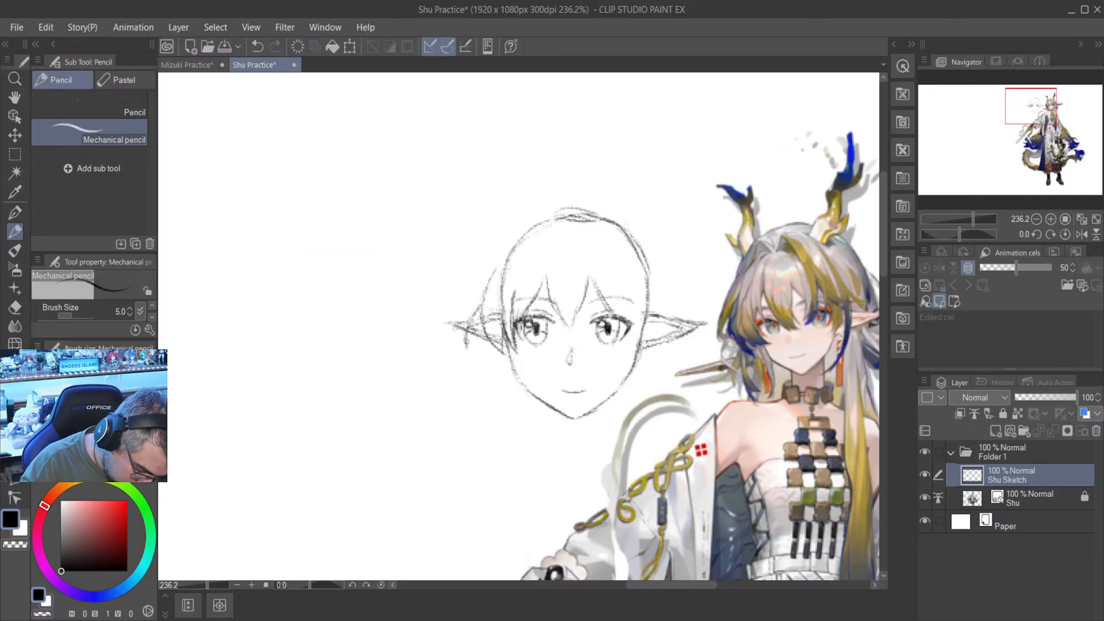
left_click_drag(461, 321, 471, 354)
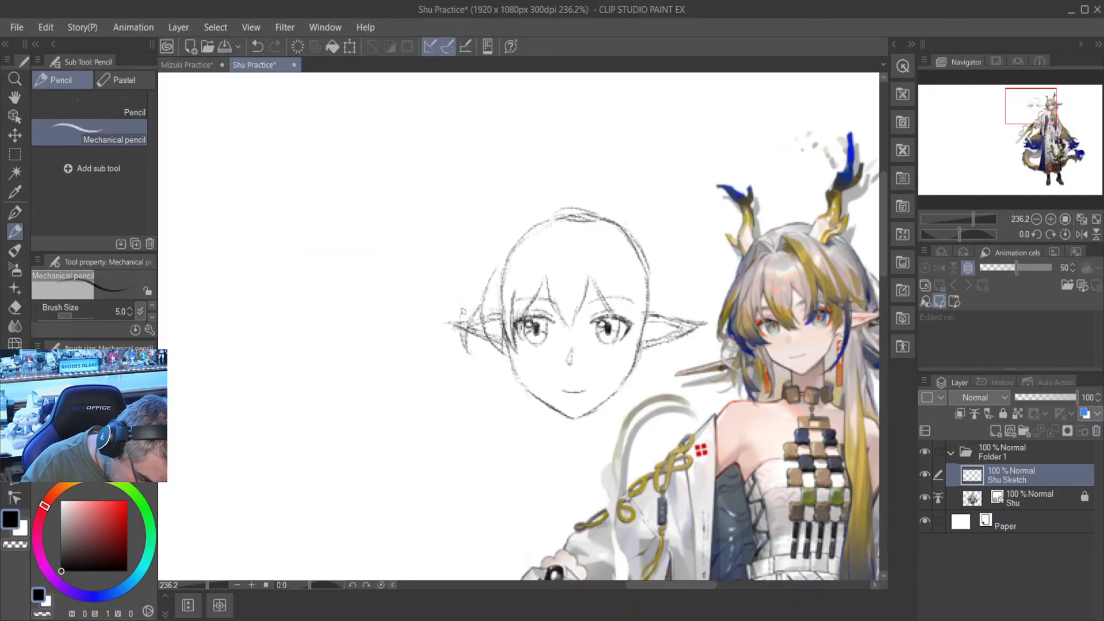
left_click_drag(477, 278, 462, 314)
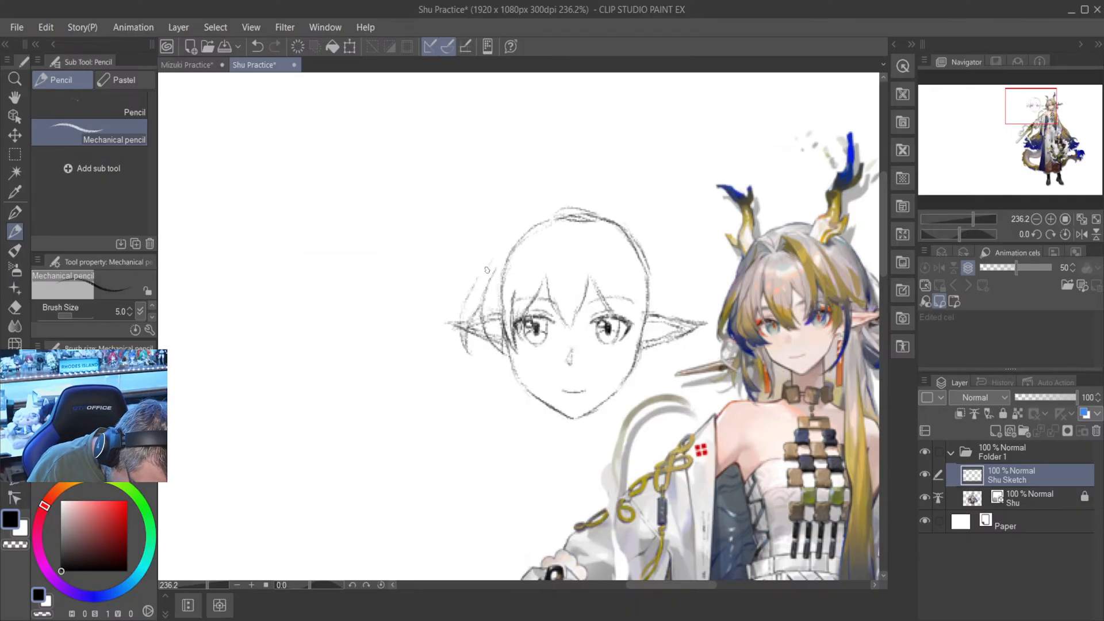
left_click_drag(482, 277, 506, 244)
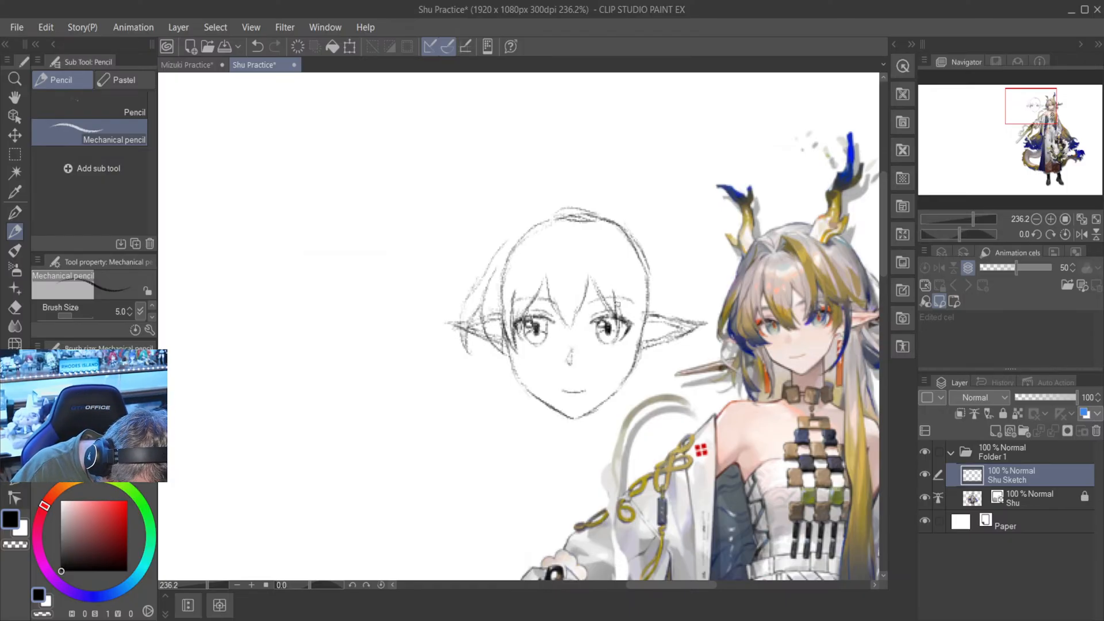
- Sketch the side strands and outer hair contour by the right-hand ear, and remove the skull outline inside the hair with the Hard eraser
mouse_move(618, 303)
left_mouse_down()
mouse_move(627, 352)
mouse_move(646, 349)
mouse_move(659, 314)
mouse_move(659, 332)
left_mouse_up()
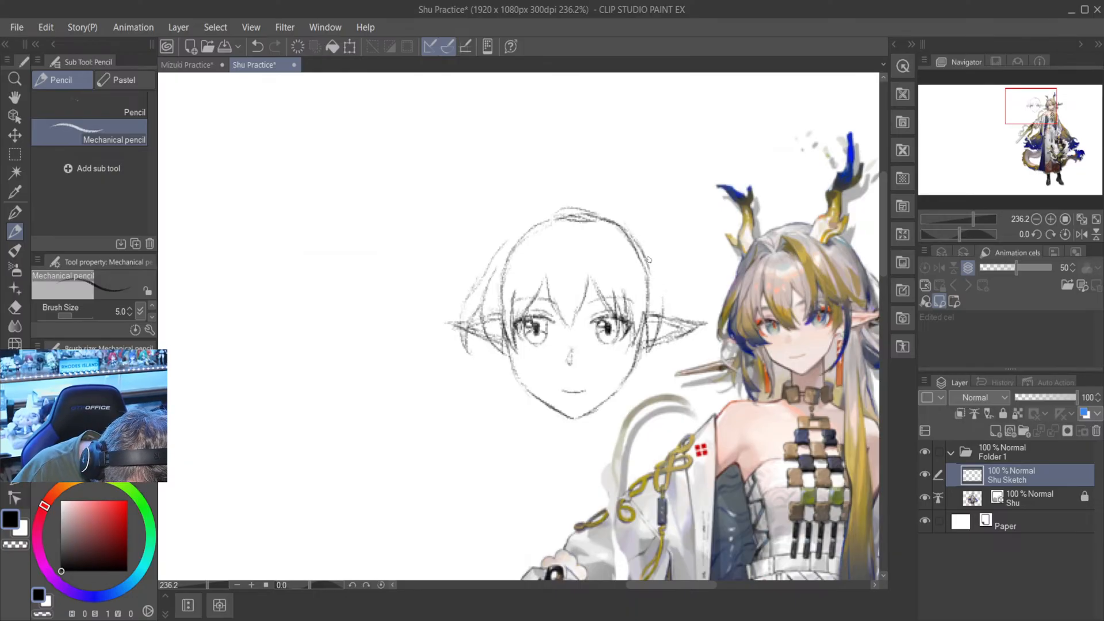
left_click_drag(642, 258, 664, 311)
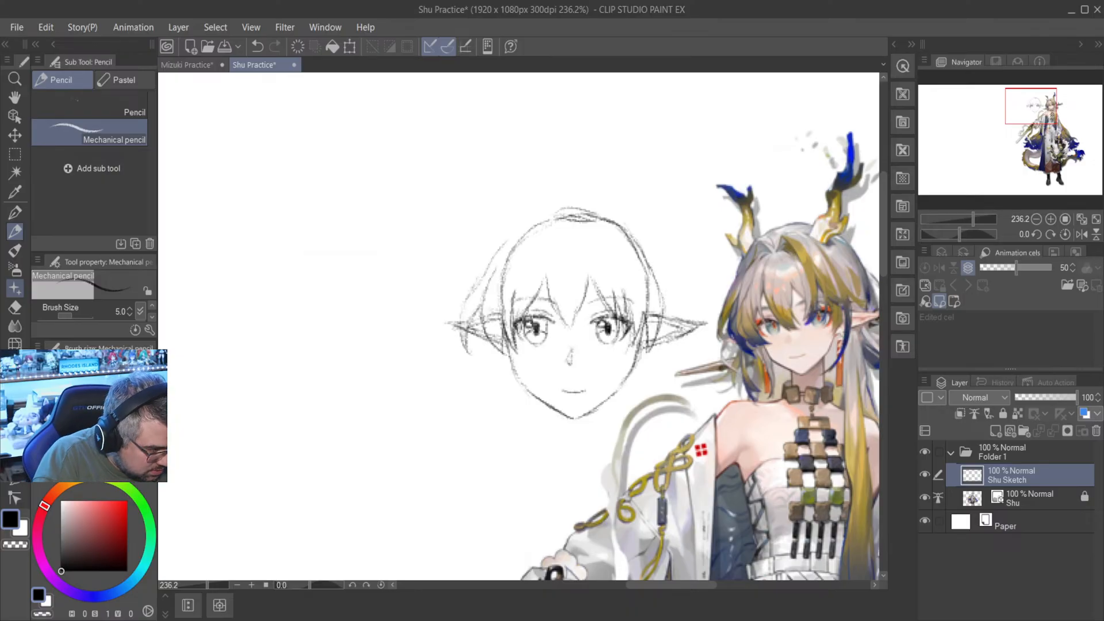
left_click(14, 308)
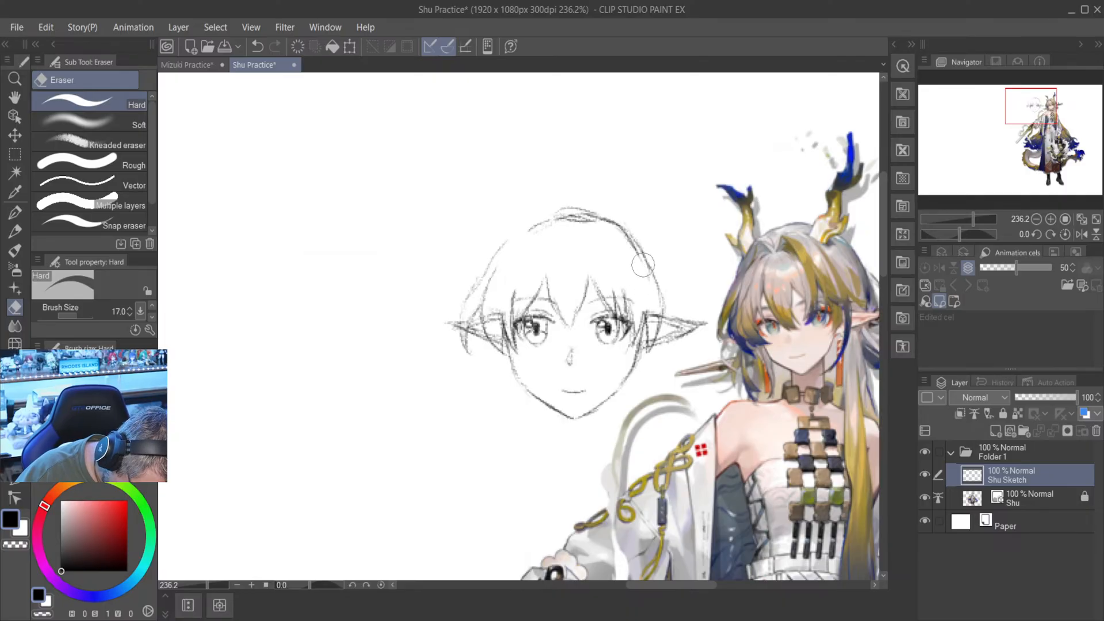
mouse_move(643, 264)
left_mouse_down()
mouse_move(628, 242)
mouse_move(645, 280)
mouse_move(624, 238)
mouse_move(633, 237)
mouse_move(631, 257)
mouse_move(646, 236)
mouse_move(642, 272)
mouse_move(640, 212)
mouse_move(619, 238)
left_mouse_up()
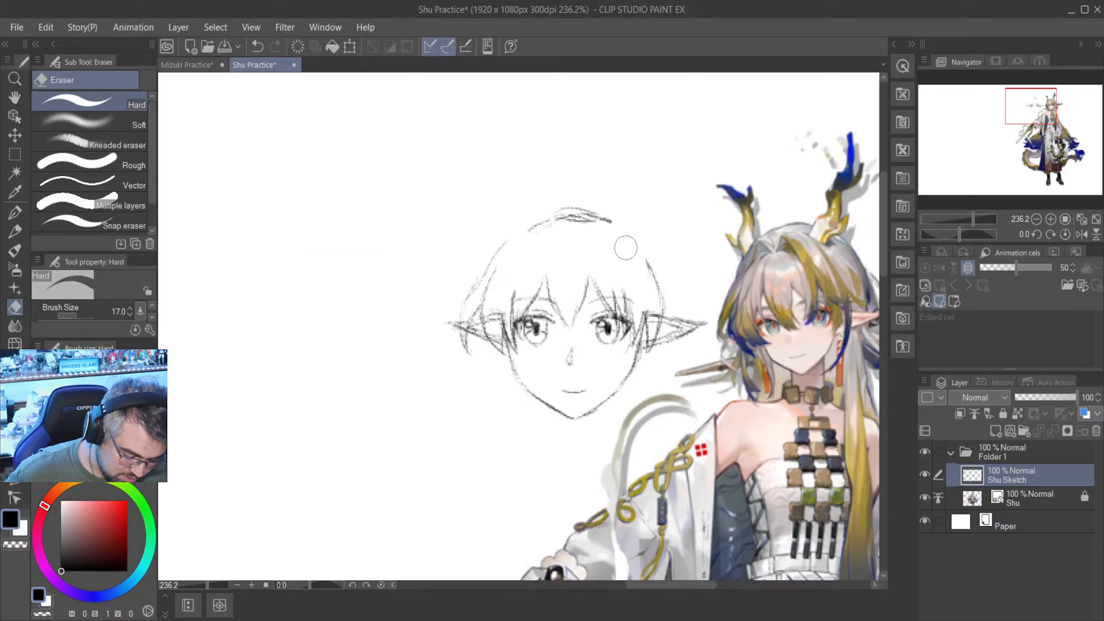
- Try a wider outer hair contour with the Mechanical pencil, from the upper head down to the right-hand ear
key("p")
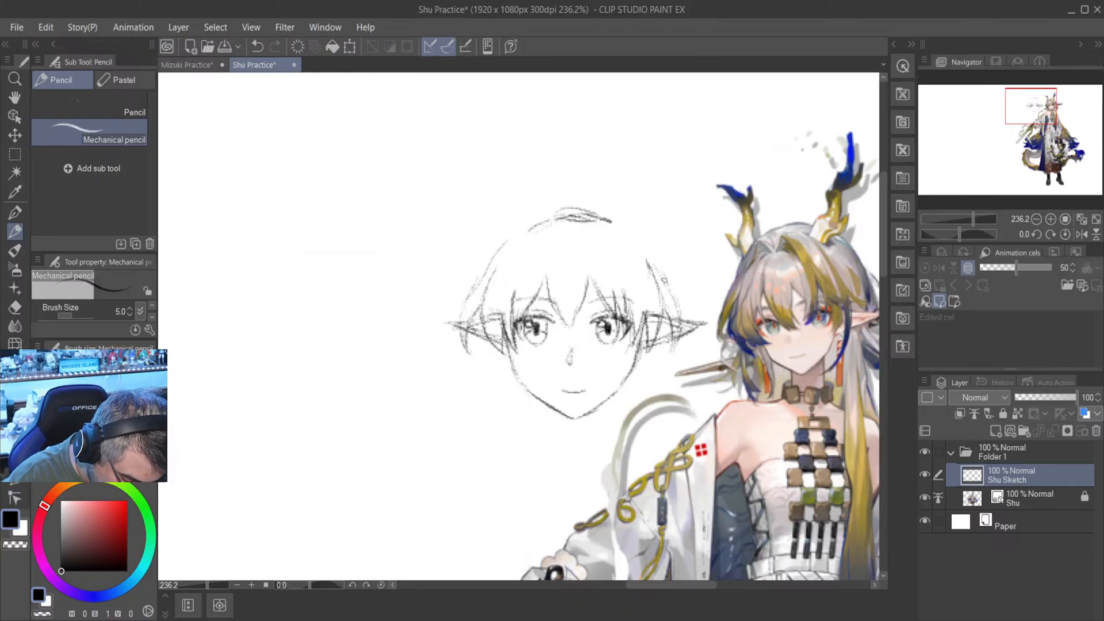
left_click_drag(656, 265, 639, 229)
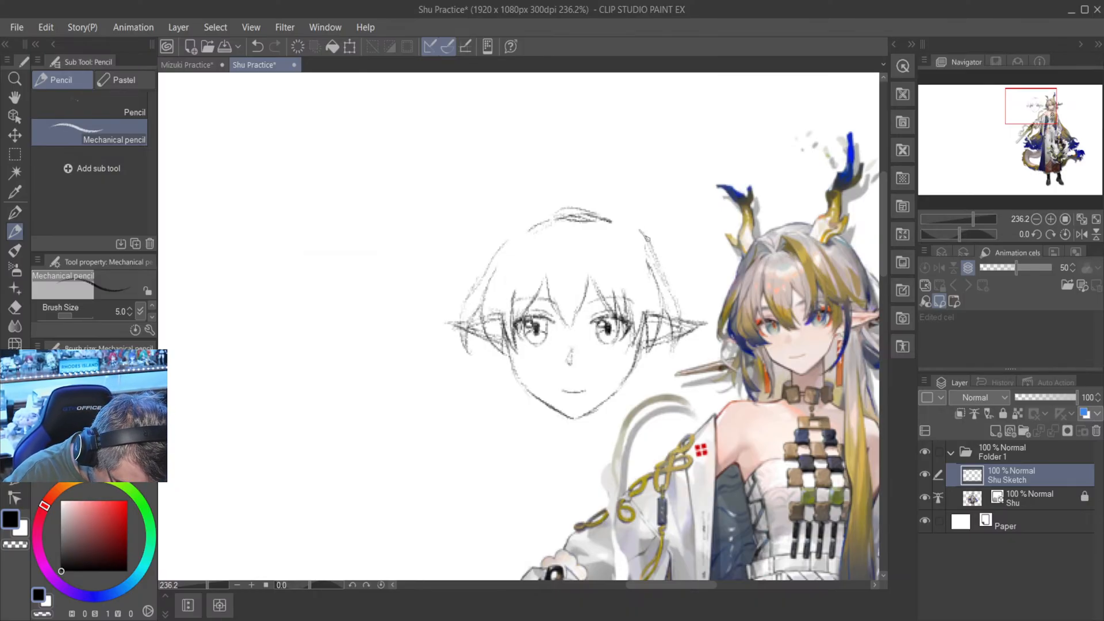
left_click_drag(658, 263, 684, 316)
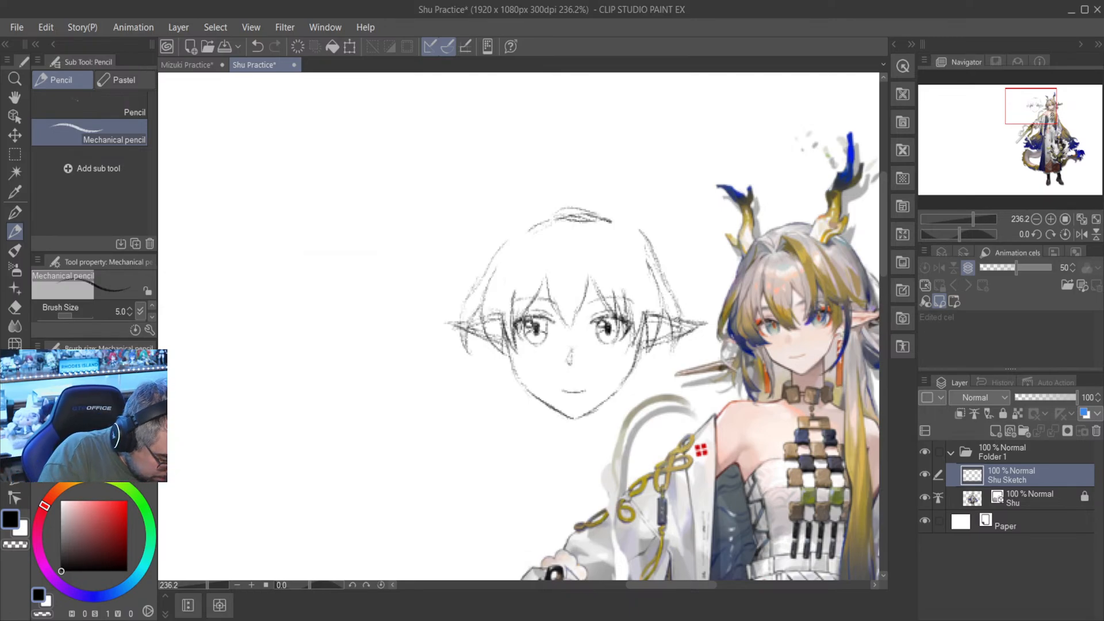
- Erase the wider hair contour strokes above the right-hand ear and return to the Mechanical pencil
key("e")
mouse_move(636, 255)
left_mouse_down()
mouse_move(638, 228)
mouse_move(675, 292)
left_mouse_up()
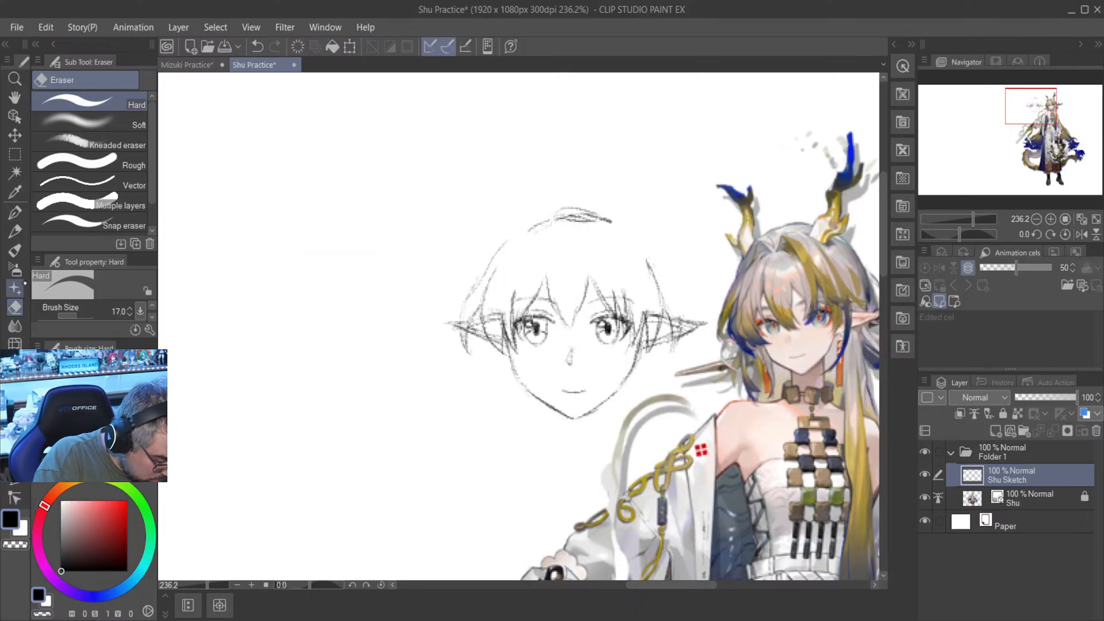
left_click(15, 213)
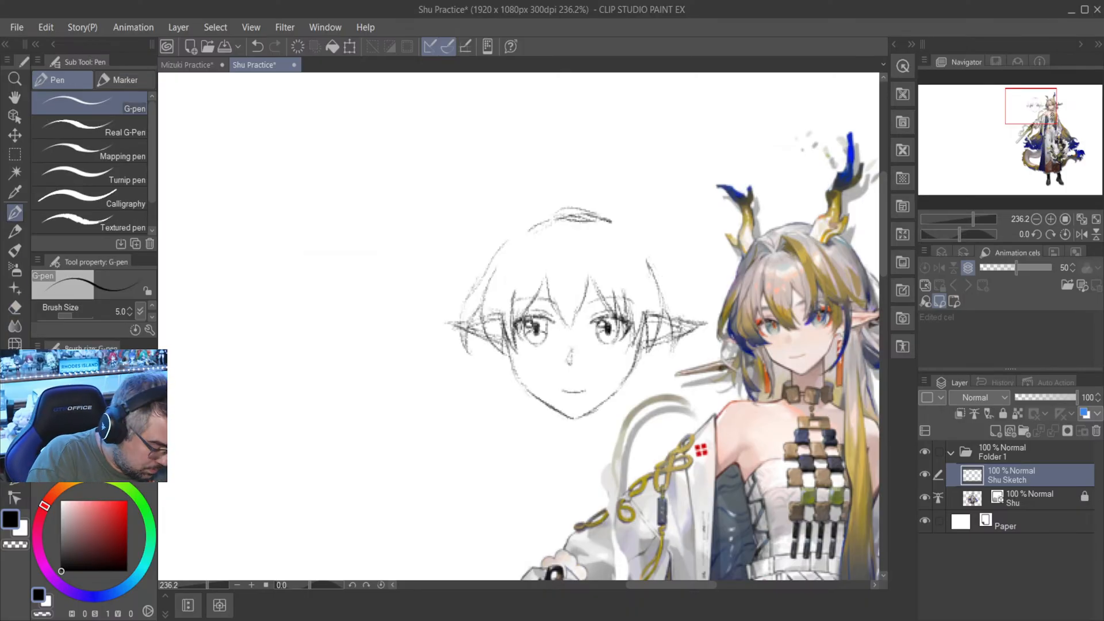
left_click(15, 231)
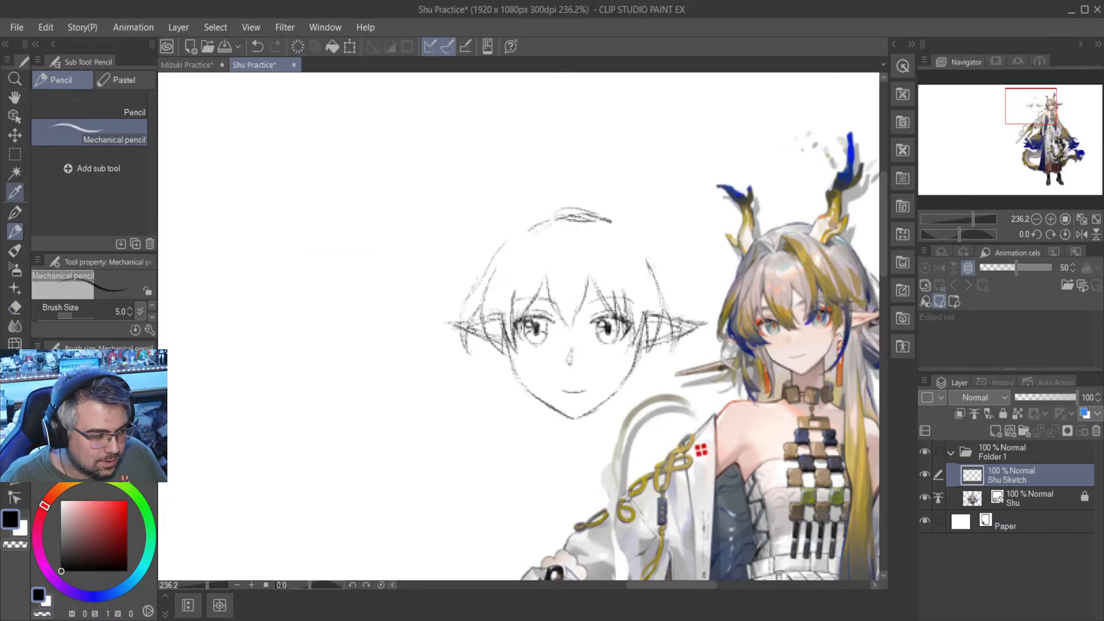
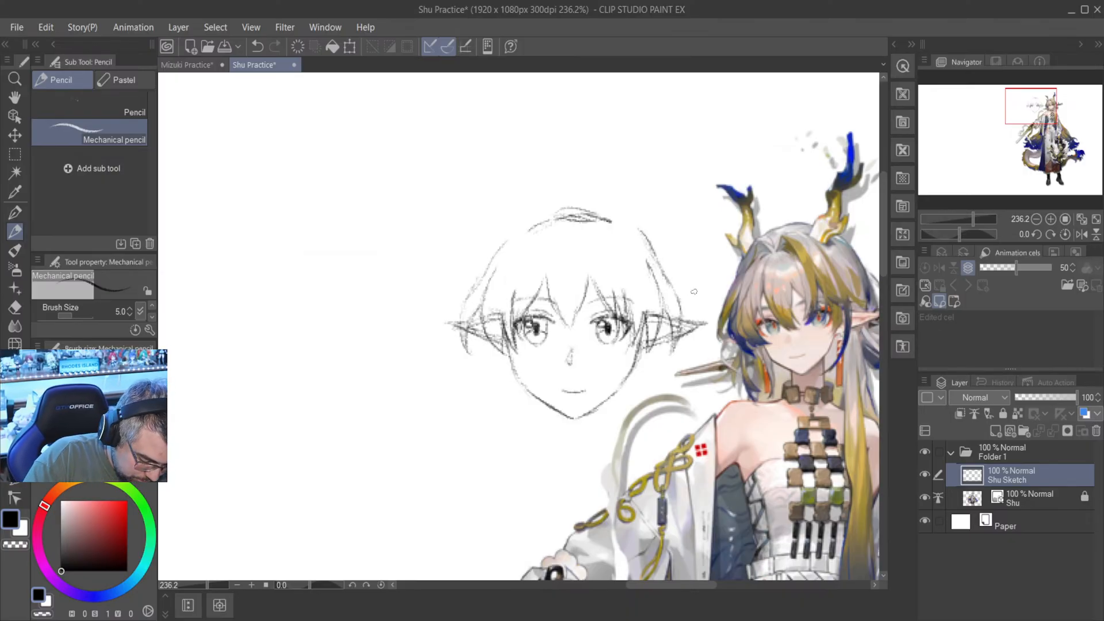
- Erase the remaining skull arc above the head and the upper outer hair contour above the left-hand ear with the Hard eraser
key("e")
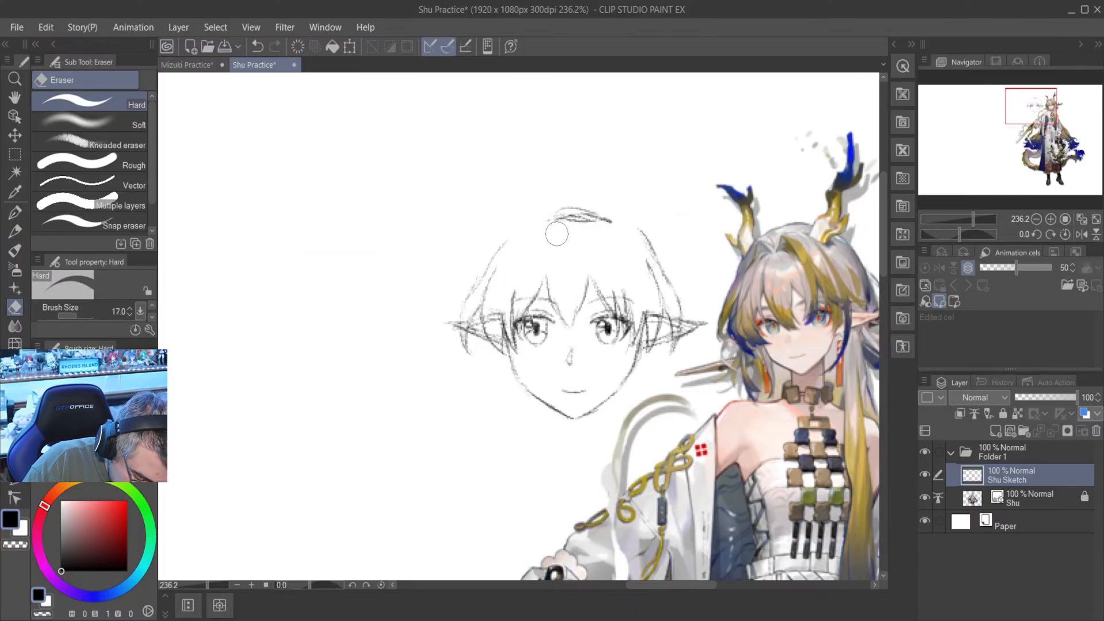
left_click_drag(613, 211, 547, 227)
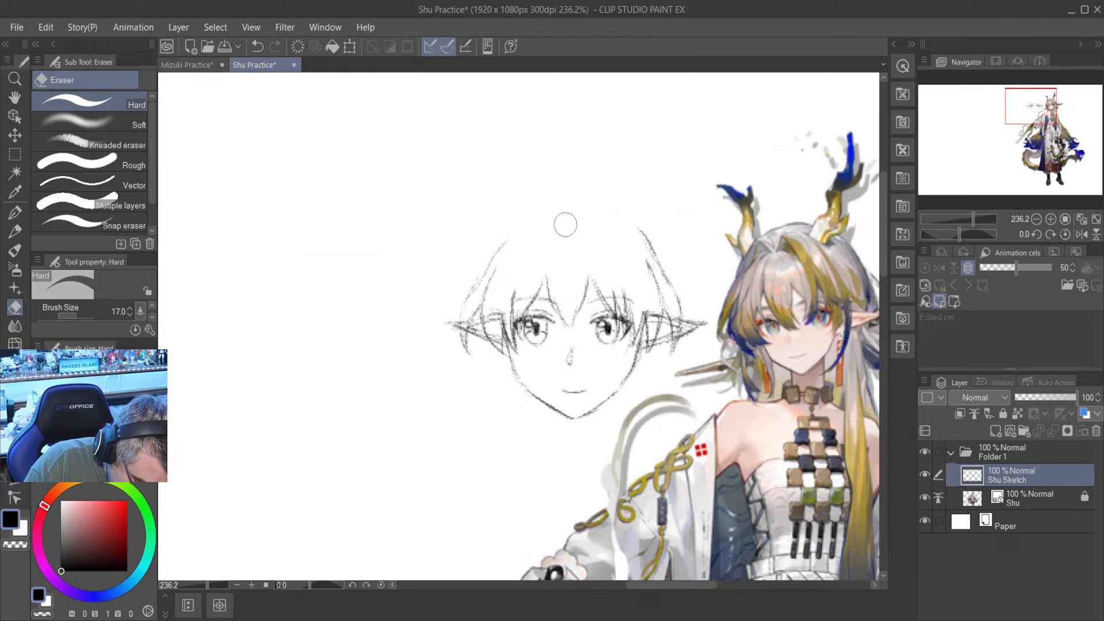
left_click_drag(667, 585, 681, 586)
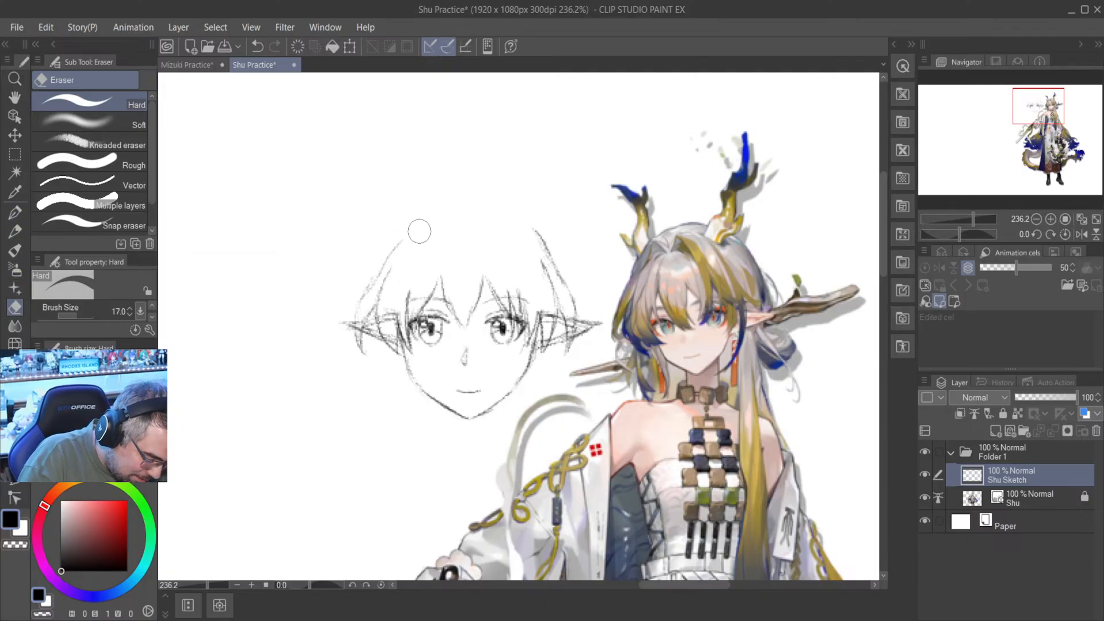
mouse_move(419, 231)
left_mouse_down()
mouse_move(387, 249)
mouse_move(371, 289)
left_mouse_up()
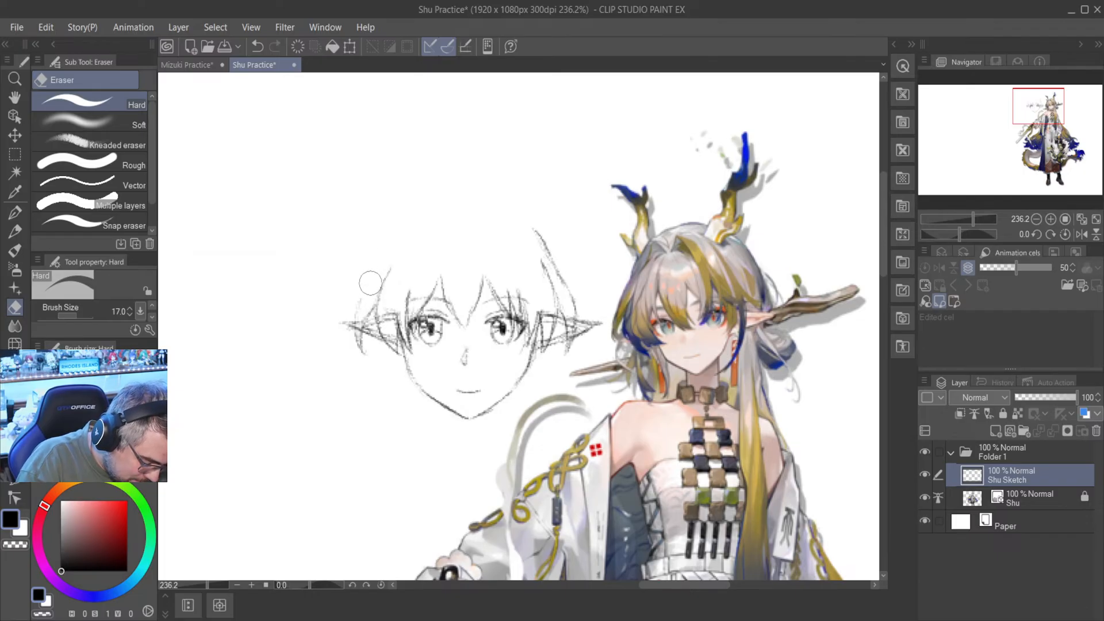
- Redraw the upper hair contours above both ears with the Mechanical pencil and clean up the right-hand one with the Hard eraser
left_click(15, 231)
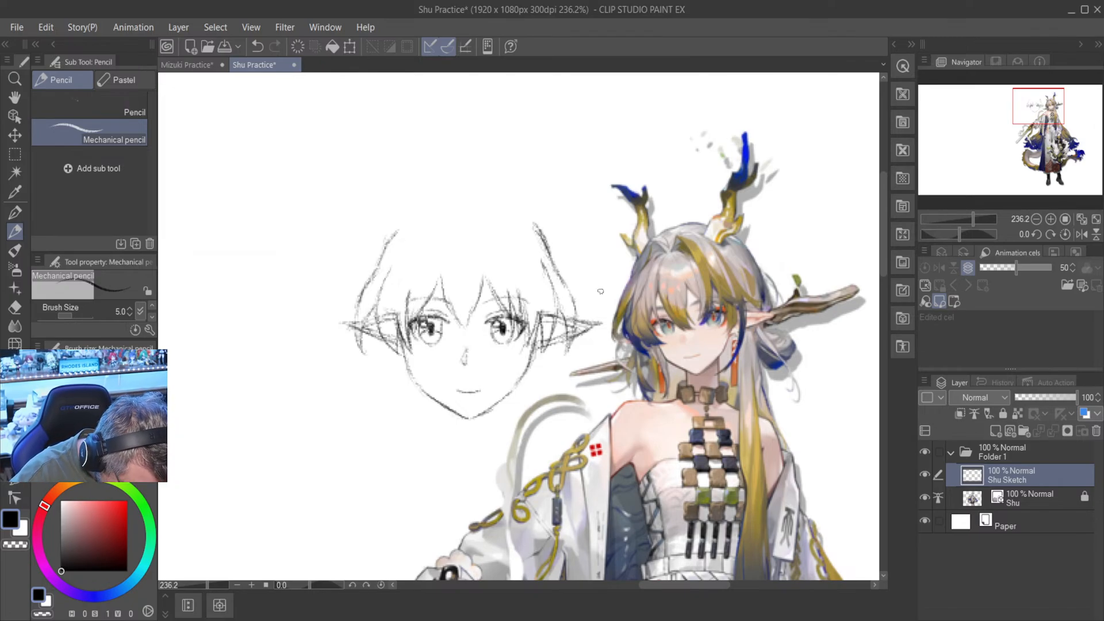
left_click(14, 307)
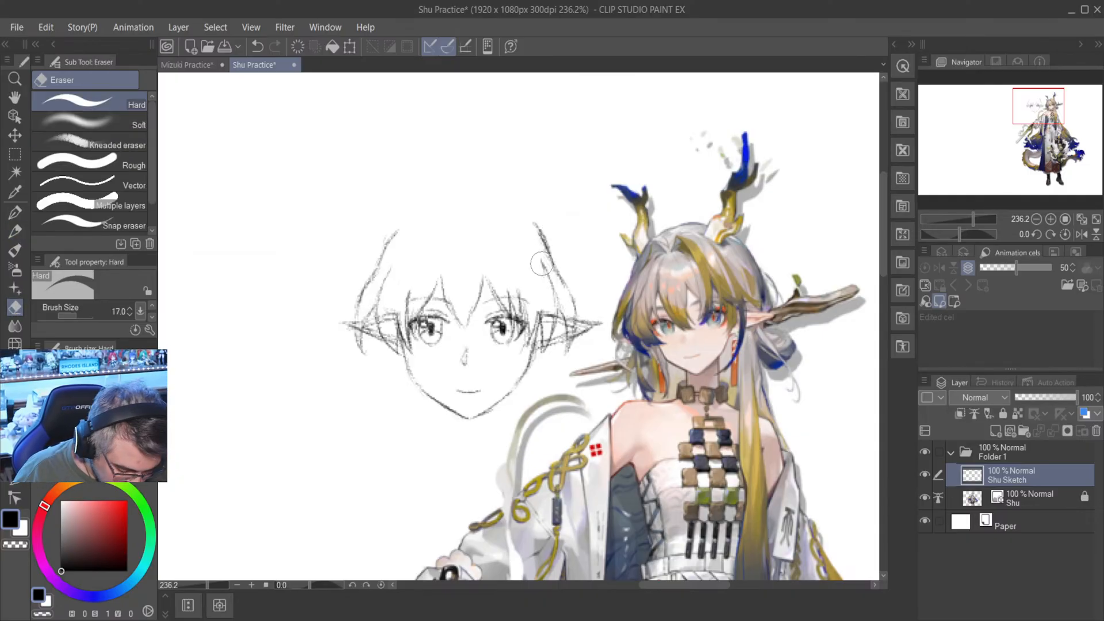
key("p")
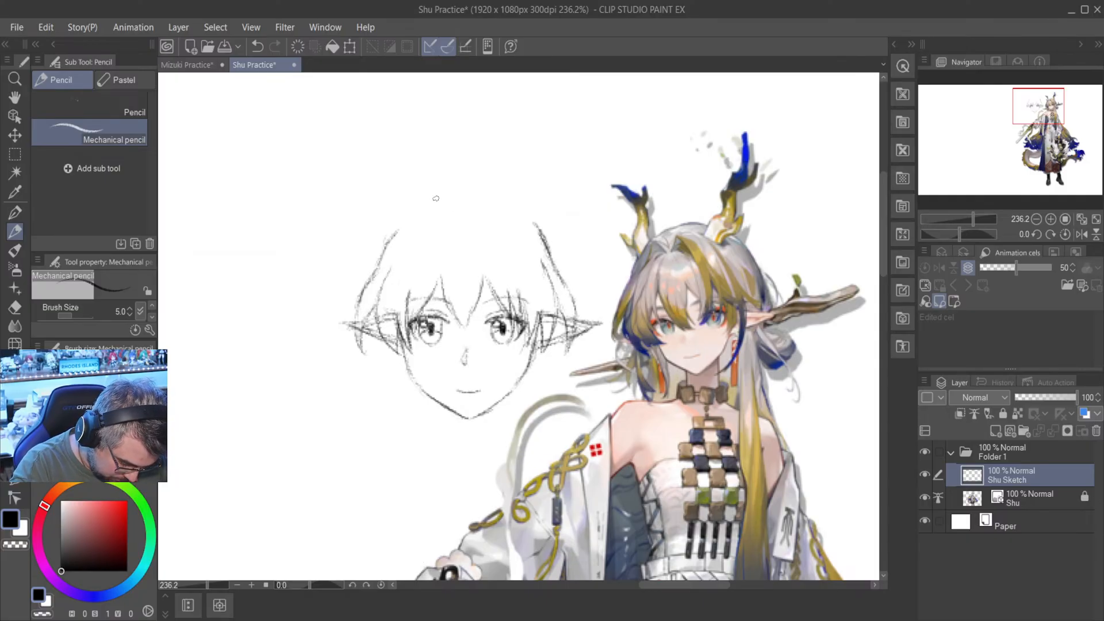
- Sketch a V-shaped parting above the forehead and wider outer hair contours curving from it down over both ears
mouse_move(432, 191)
left_mouse_down()
mouse_move(450, 212)
mouse_move(401, 214)
mouse_move(363, 236)
mouse_move(340, 360)
left_mouse_up()
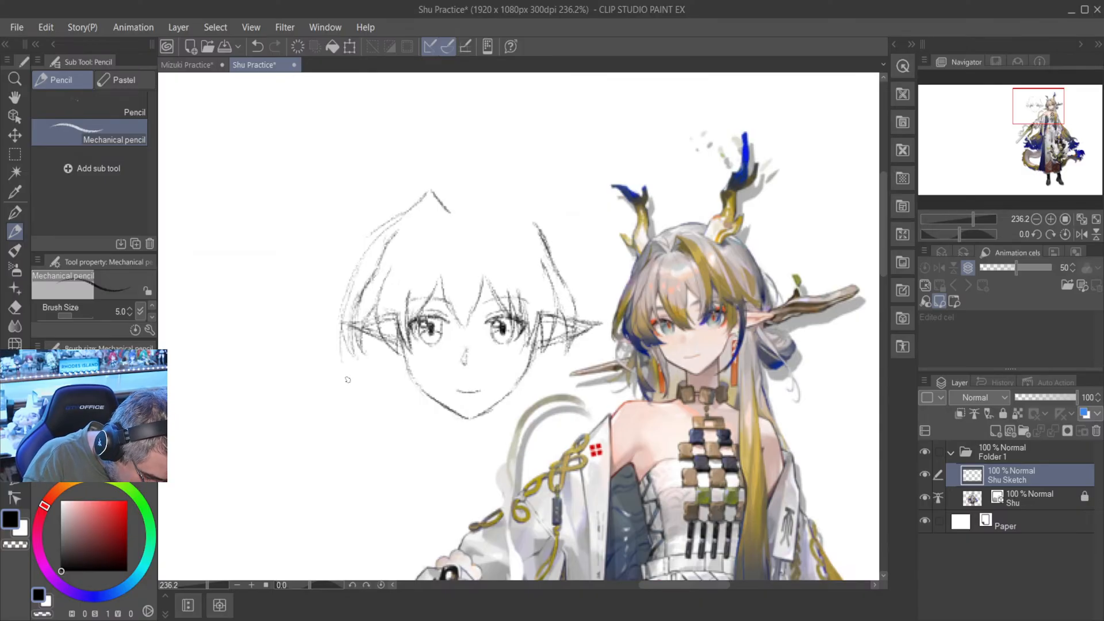
left_click(15, 307)
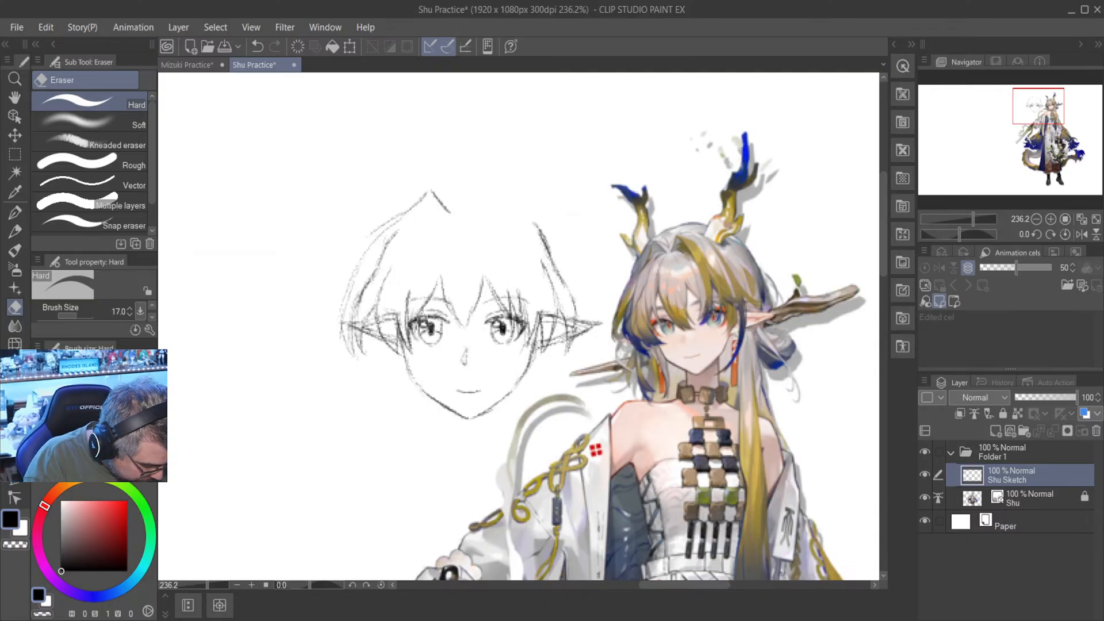
left_click(14, 231)
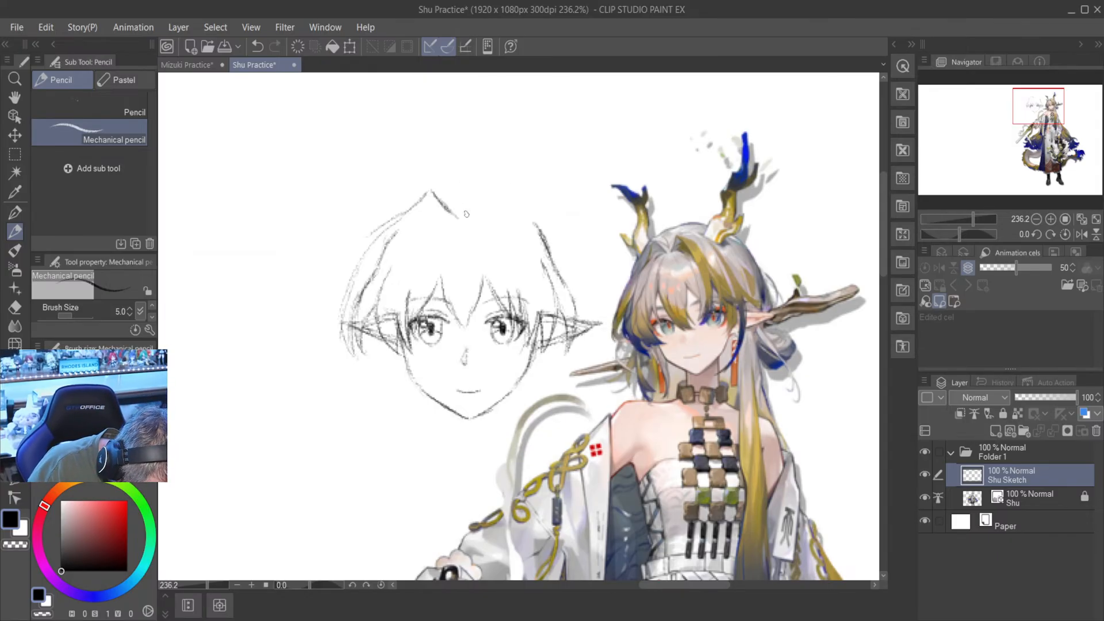
mouse_move(466, 216)
left_mouse_down()
mouse_move(498, 191)
mouse_move(573, 252)
mouse_move(533, 209)
mouse_move(567, 241)
left_mouse_up()
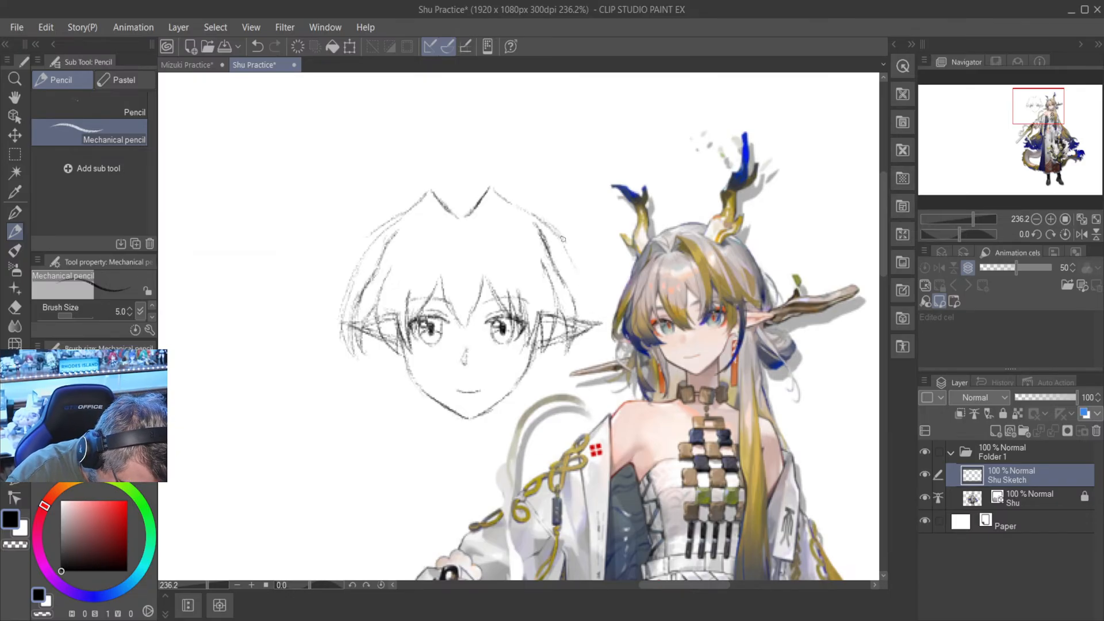
mouse_move(564, 248)
left_mouse_down()
mouse_move(589, 296)
mouse_move(567, 251)
mouse_move(582, 271)
left_mouse_up()
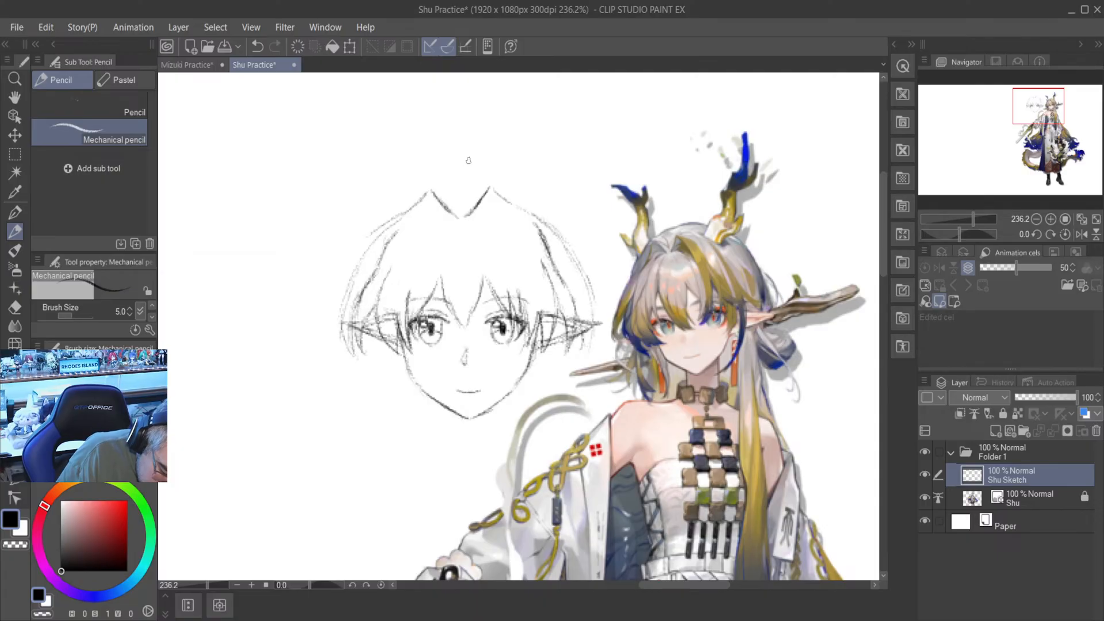
- Sketch a rounded crown over the parting, replacing its higher arc with a lower one that joins the outer hair contours on both sides
mouse_move(430, 168)
left_mouse_down()
mouse_move(475, 165)
mouse_move(432, 170)
mouse_move(401, 190)
mouse_move(382, 224)
left_mouse_up()
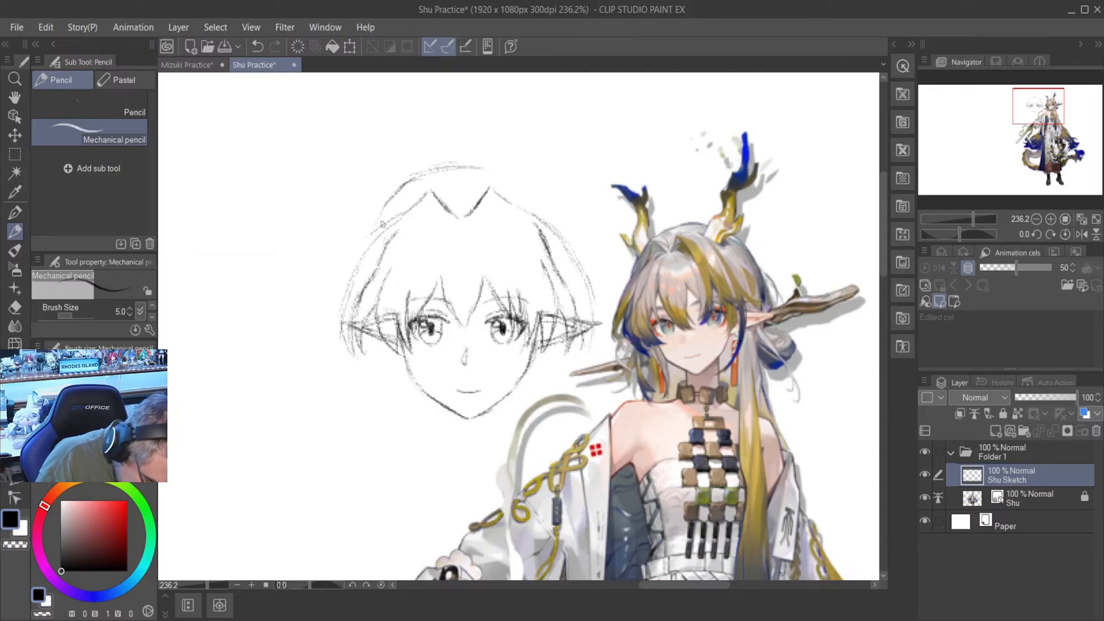
mouse_move(409, 182)
left_mouse_down()
mouse_move(371, 236)
mouse_move(393, 199)
mouse_move(376, 220)
left_mouse_up()
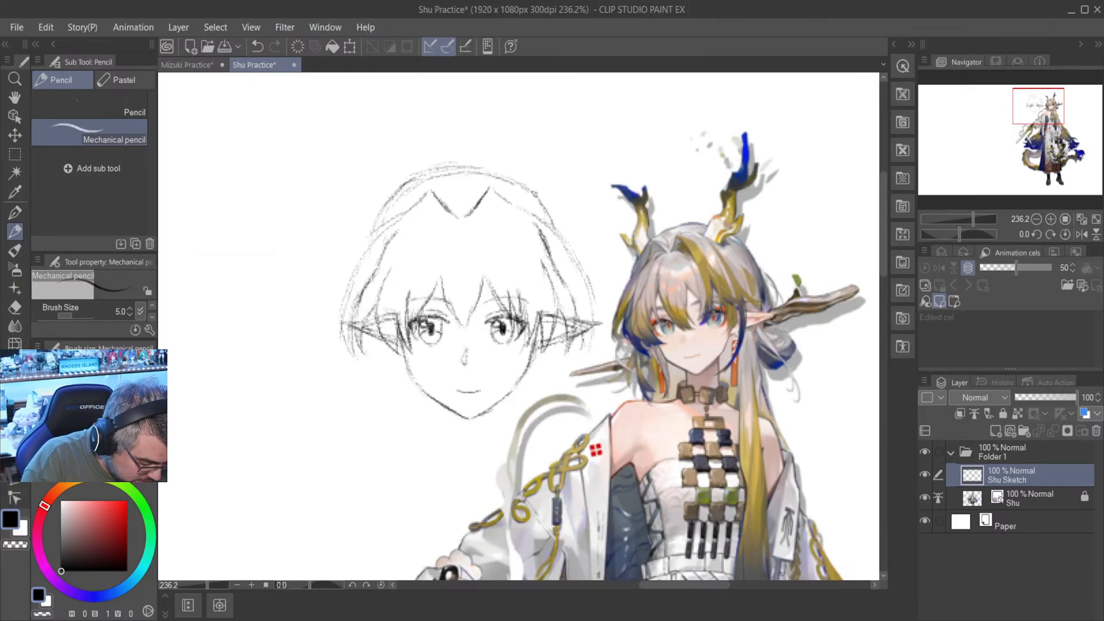
key("e")
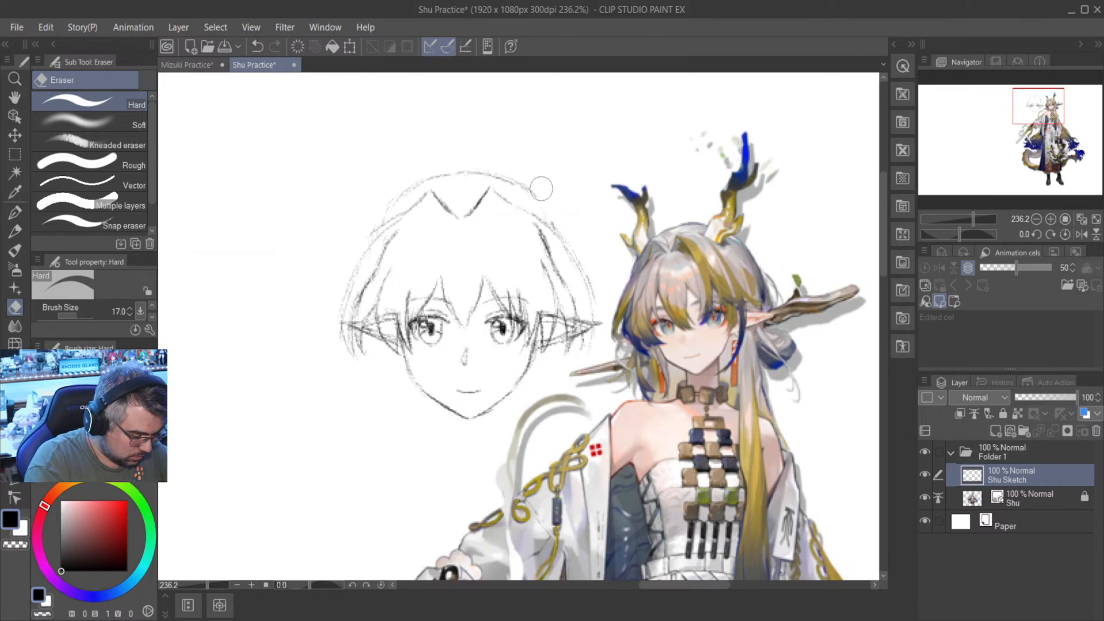
key("p")
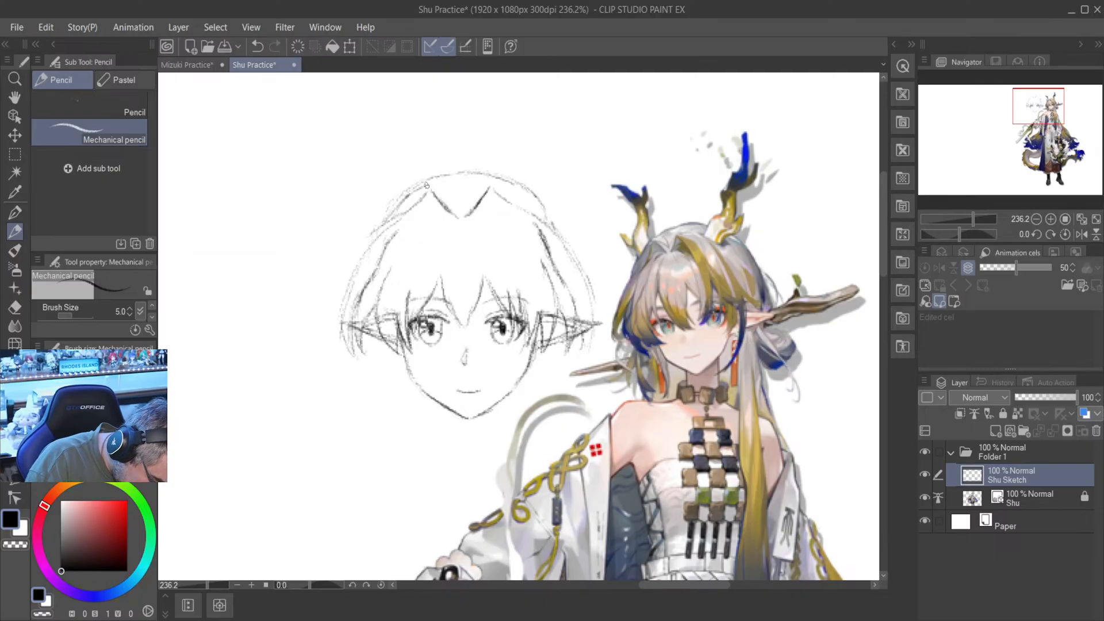
mouse_move(427, 185)
left_mouse_down()
mouse_move(508, 184)
mouse_move(493, 182)
mouse_move(536, 213)
left_mouse_up()
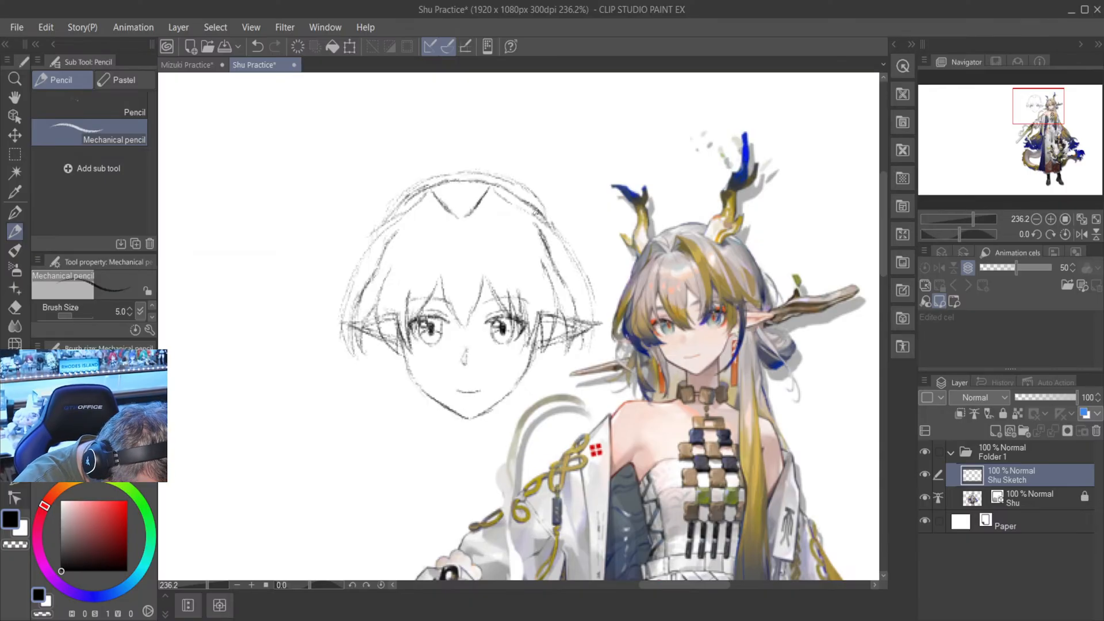
key("e")
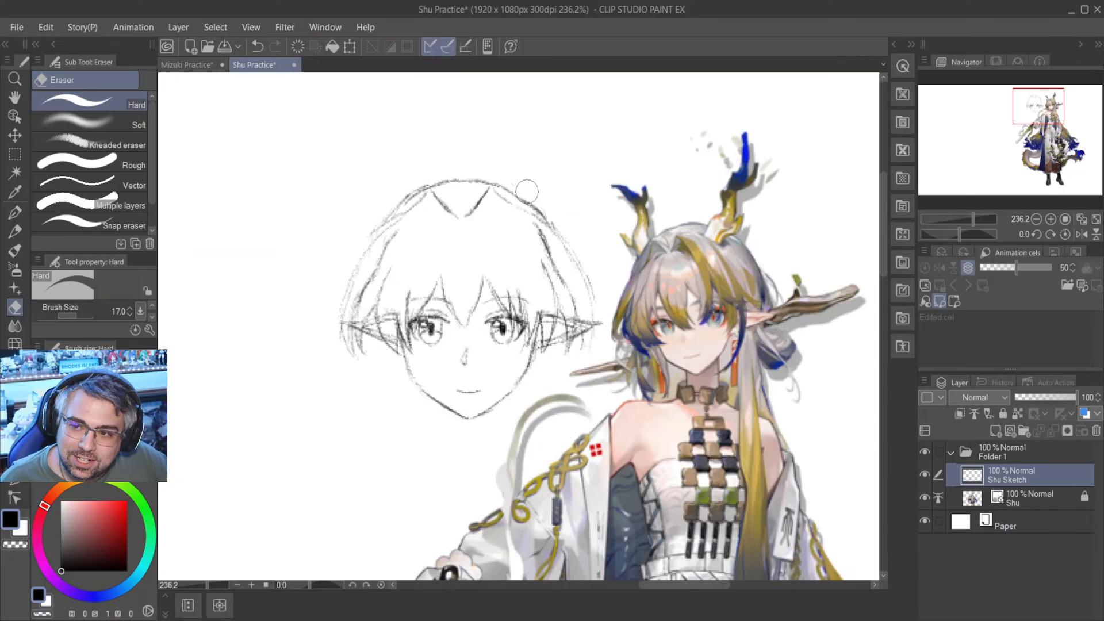
- Draw the two neck lines below the jaw with the Mechanical pencil, one on each side of the chin
key("p")
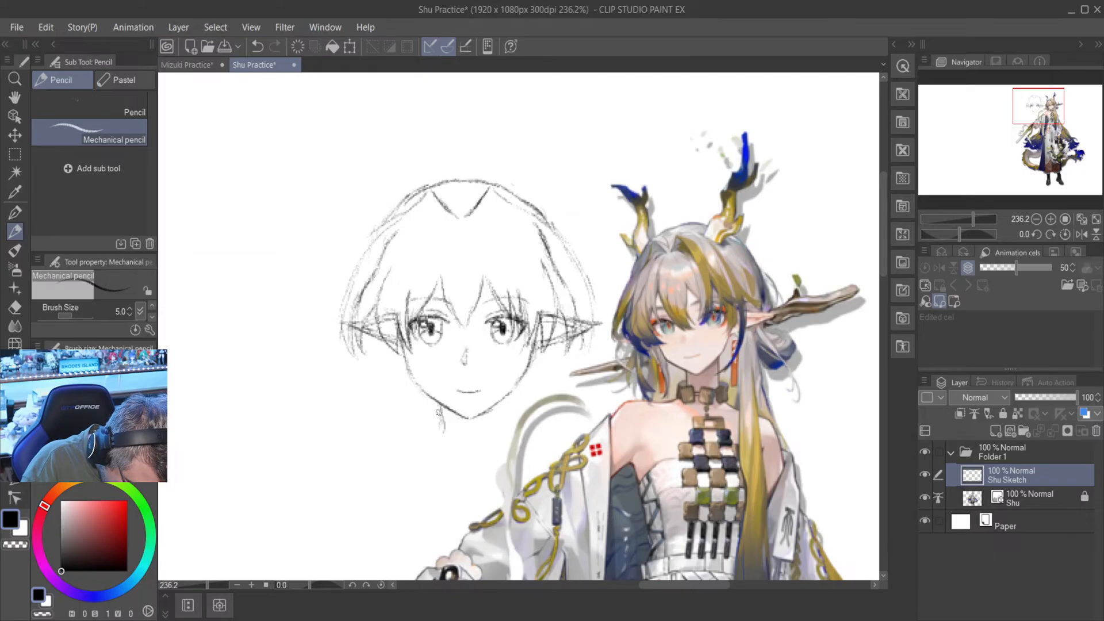
left_click_drag(439, 407, 442, 442)
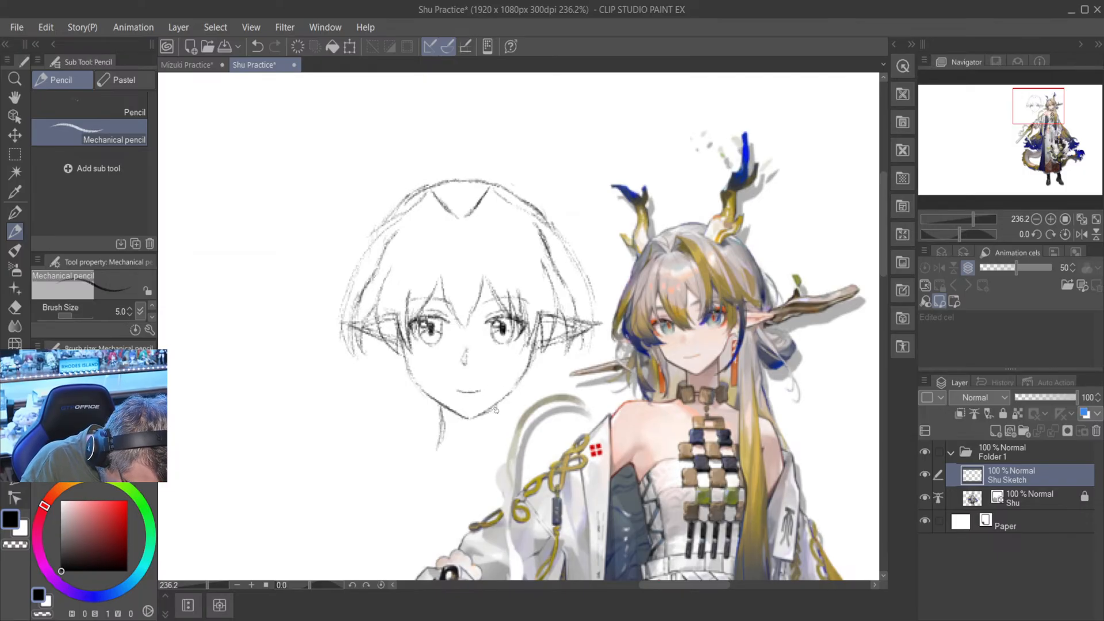
left_click_drag(496, 407, 501, 449)
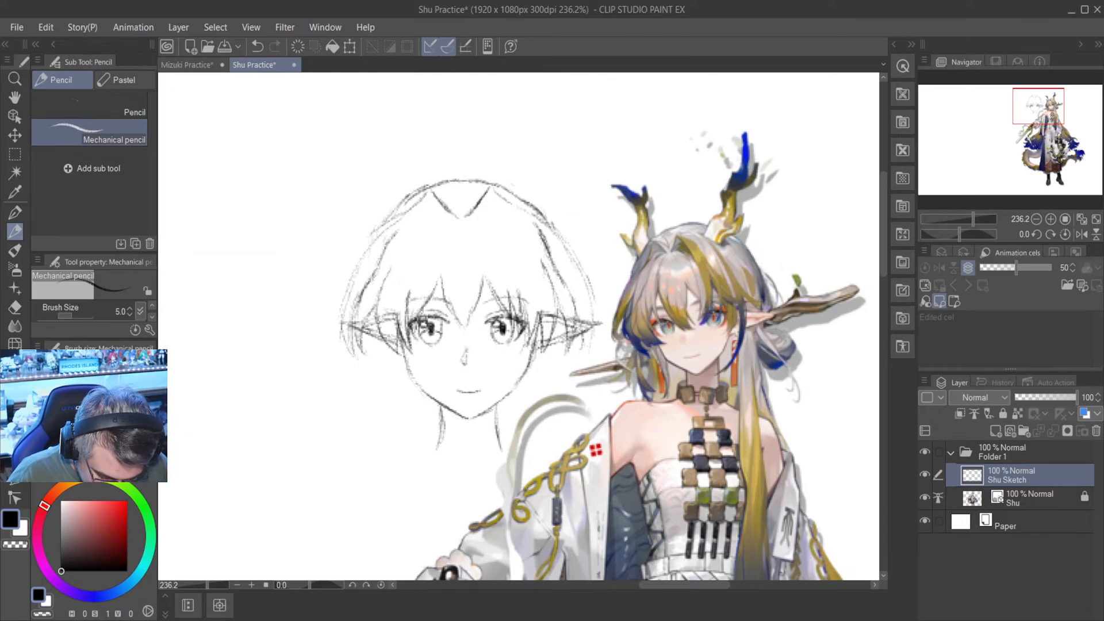
- Move the Shu Sketch layer further left, leaving a clear gap between the head sketch and the reference artwork
scroll(770, 394, "down", 3)
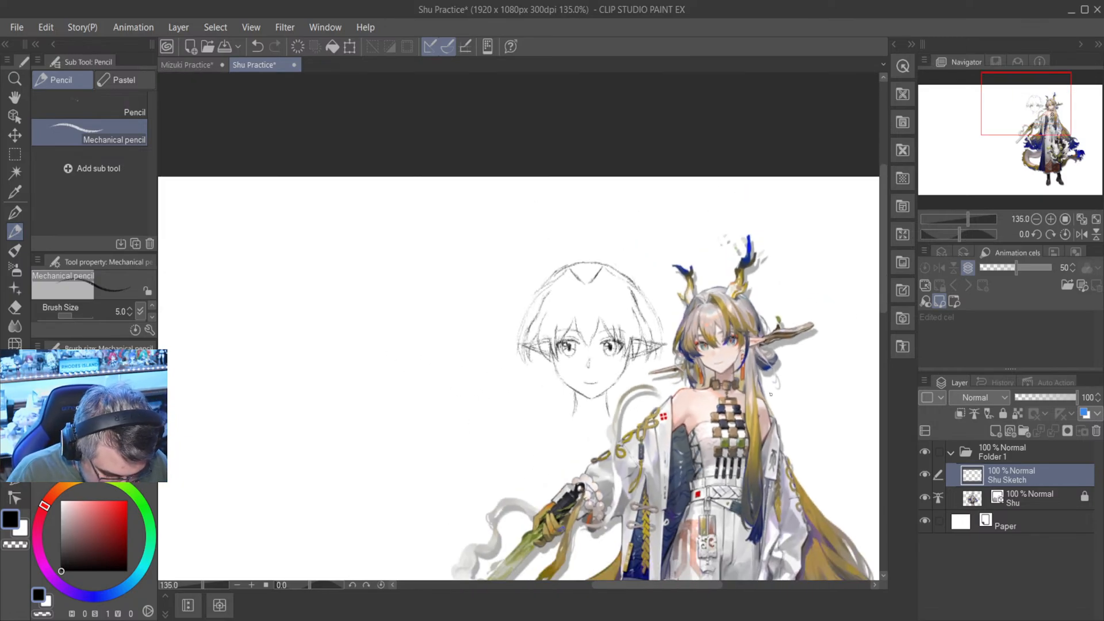
left_click_drag(669, 585, 704, 591)
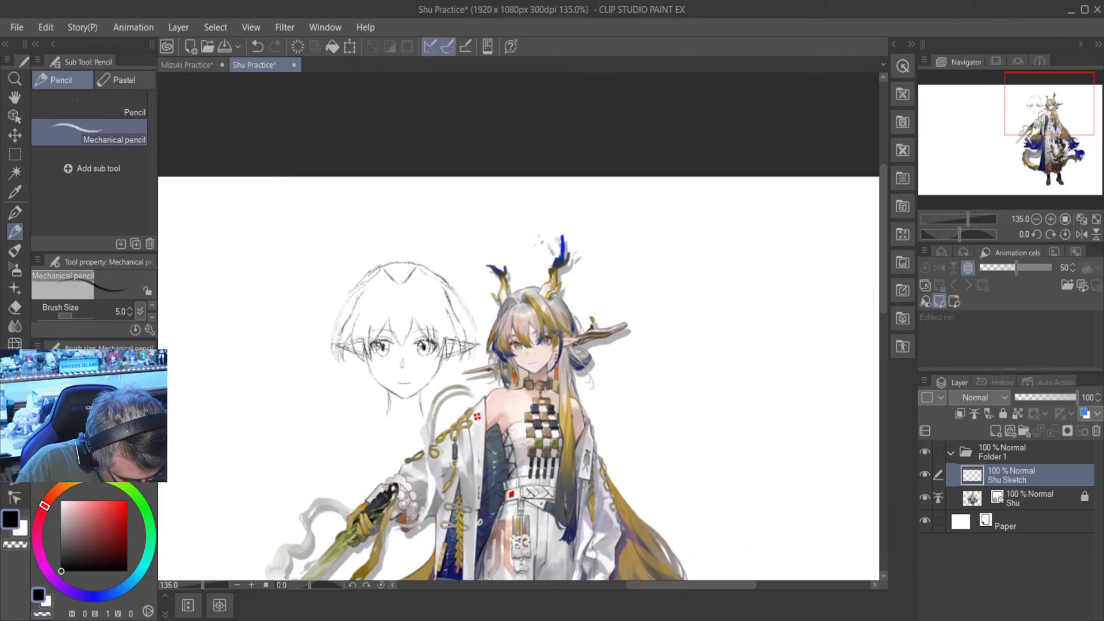
key("k")
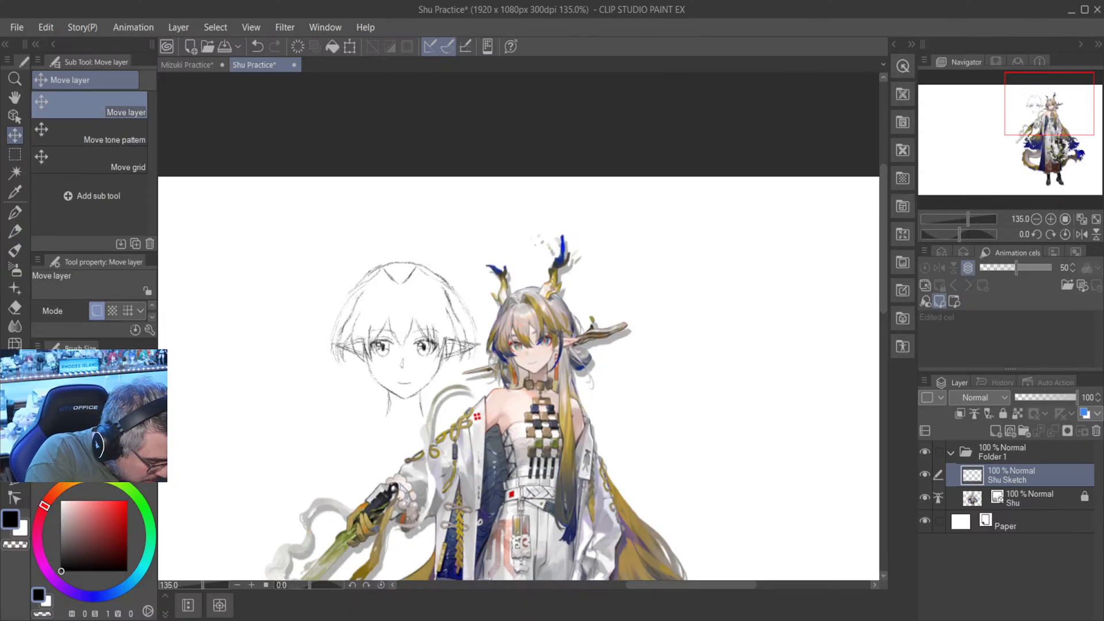
mouse_move(555, 478)
left_mouse_down()
mouse_move(577, 474)
mouse_move(525, 454)
left_mouse_up()
left_click_drag(463, 402, 428, 424)
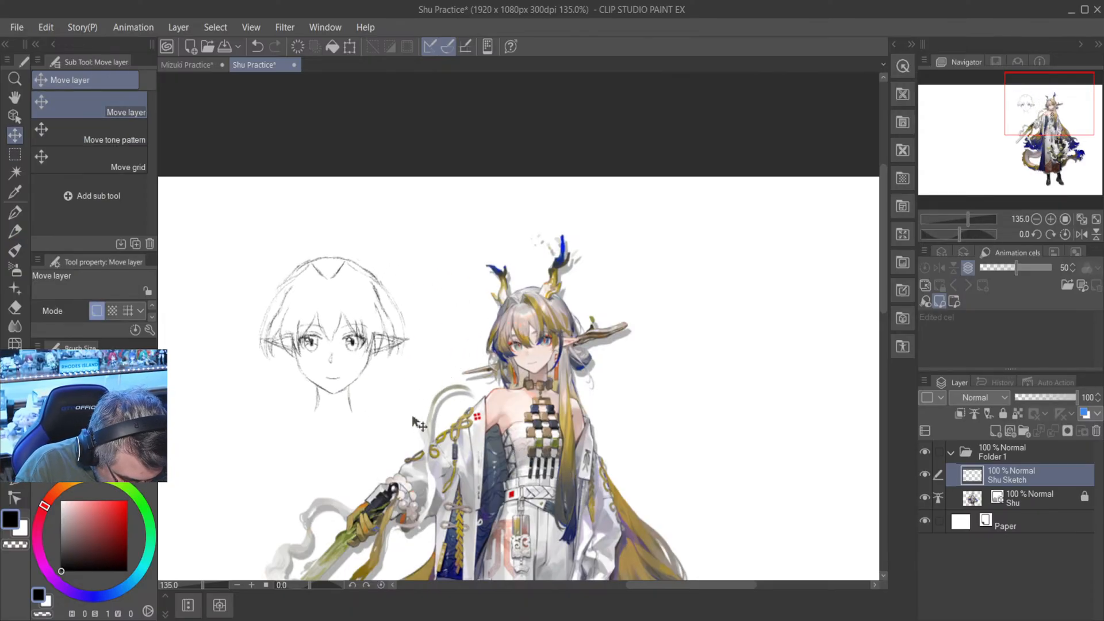
left_click_drag(703, 586, 666, 586)
mouse_move(584, 425)
left_mouse_down()
mouse_move(546, 422)
mouse_move(562, 440)
left_mouse_up()
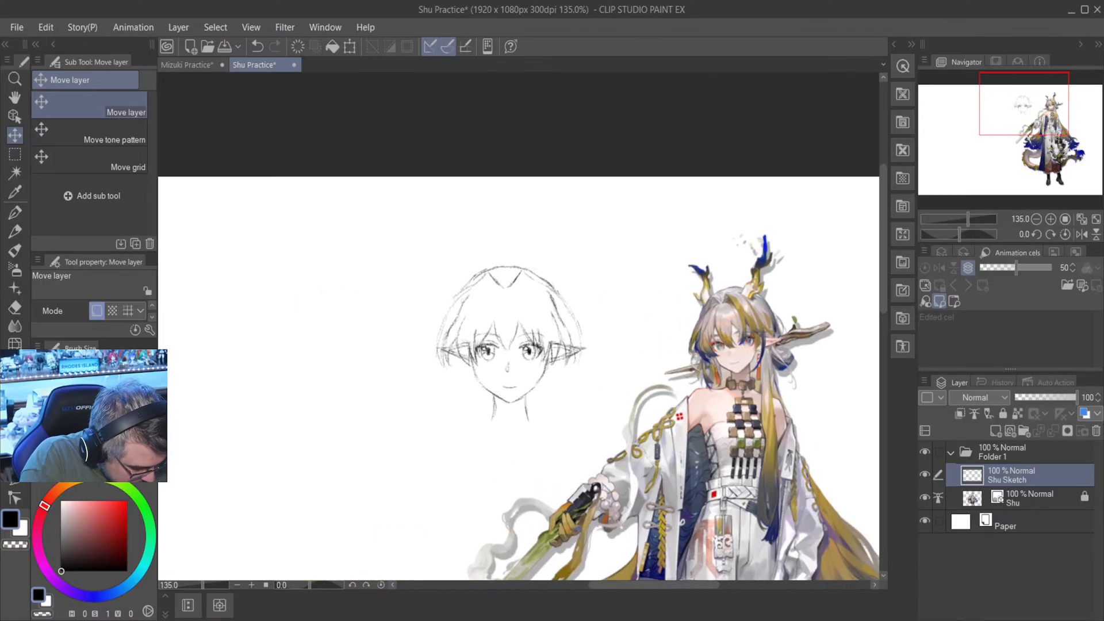
- Draw a long hair lock hanging along the right-hand side of the neck and a rounded hair loop below the right-hand ear
key("p")
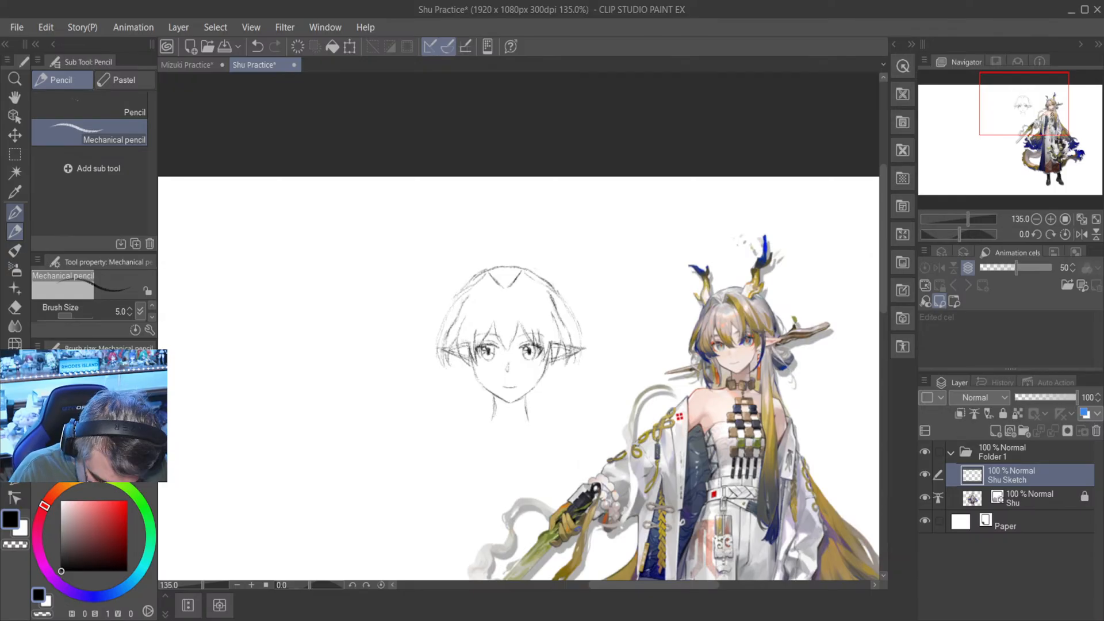
scroll(624, 399, "up", 1)
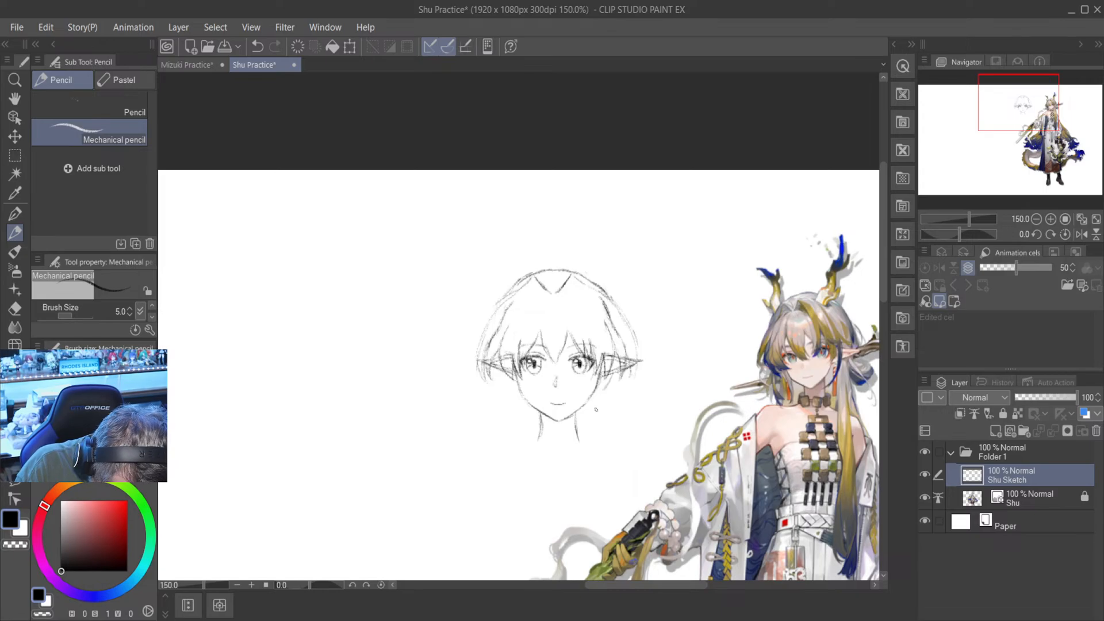
left_click_drag(604, 395, 604, 442)
left_click_drag(603, 403, 610, 504)
left_click_drag(602, 427, 615, 531)
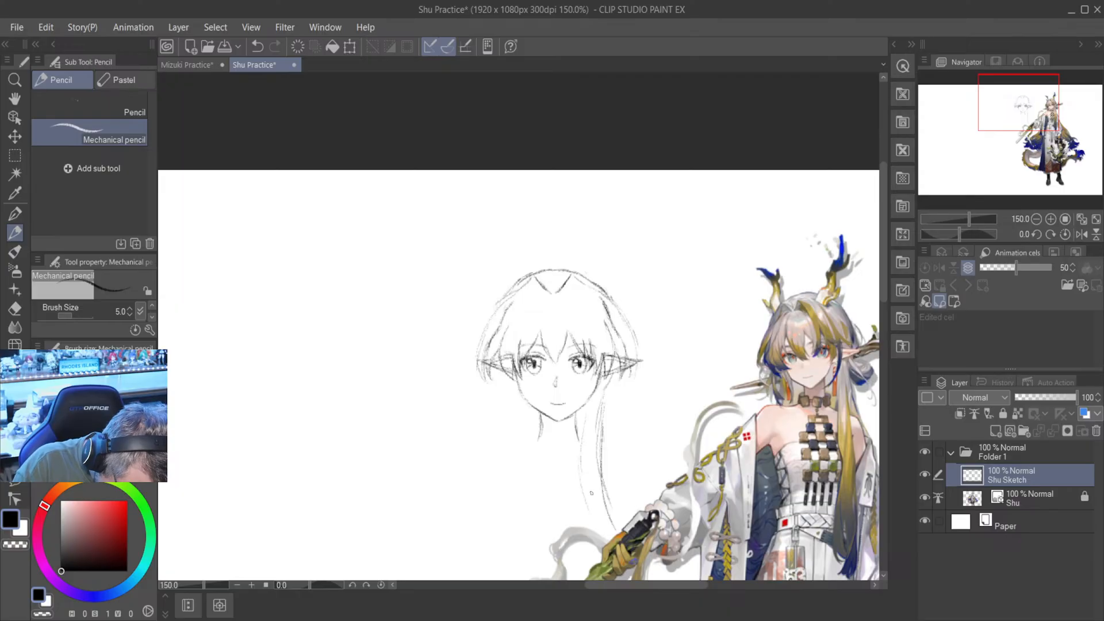
left_click_drag(581, 442, 599, 543)
left_click_drag(580, 481, 588, 558)
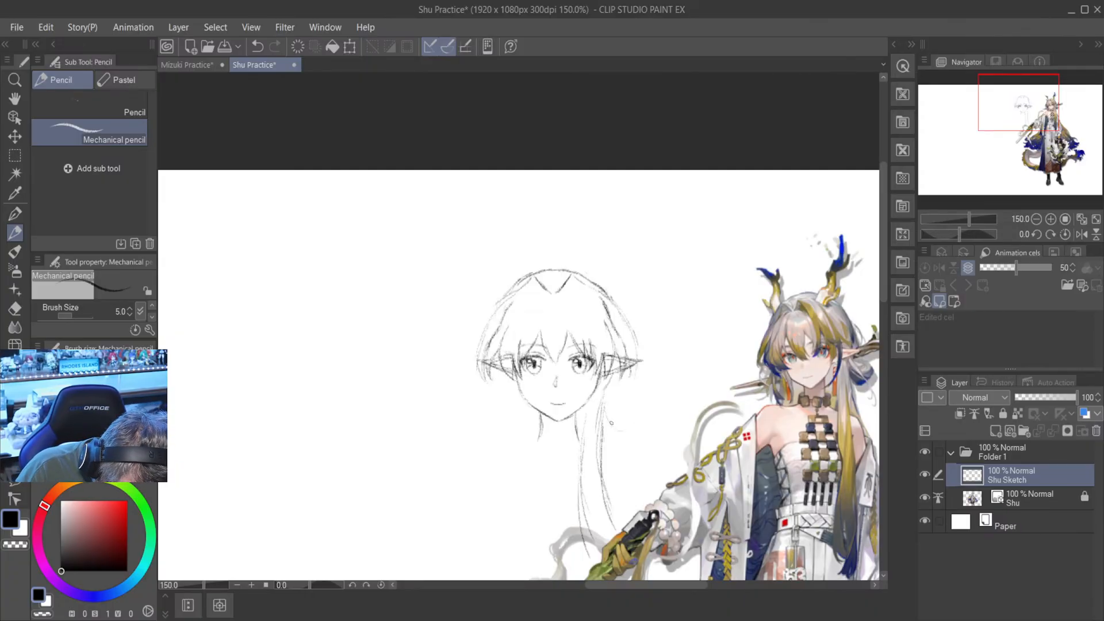
mouse_move(618, 431)
left_mouse_down()
mouse_move(638, 407)
mouse_move(636, 420)
mouse_move(627, 389)
left_mouse_up()
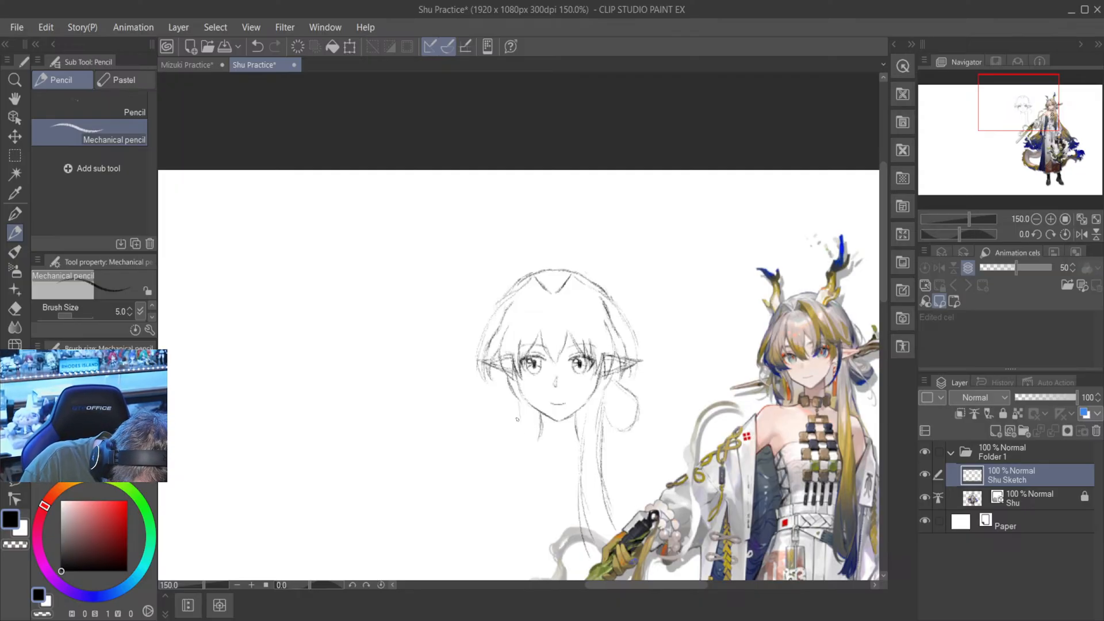
- Draw a long hair strand down the left-hand side of the neck and shorter strands hanging below both ears
left_click_drag(521, 403, 503, 522)
left_click_drag(521, 439, 501, 540)
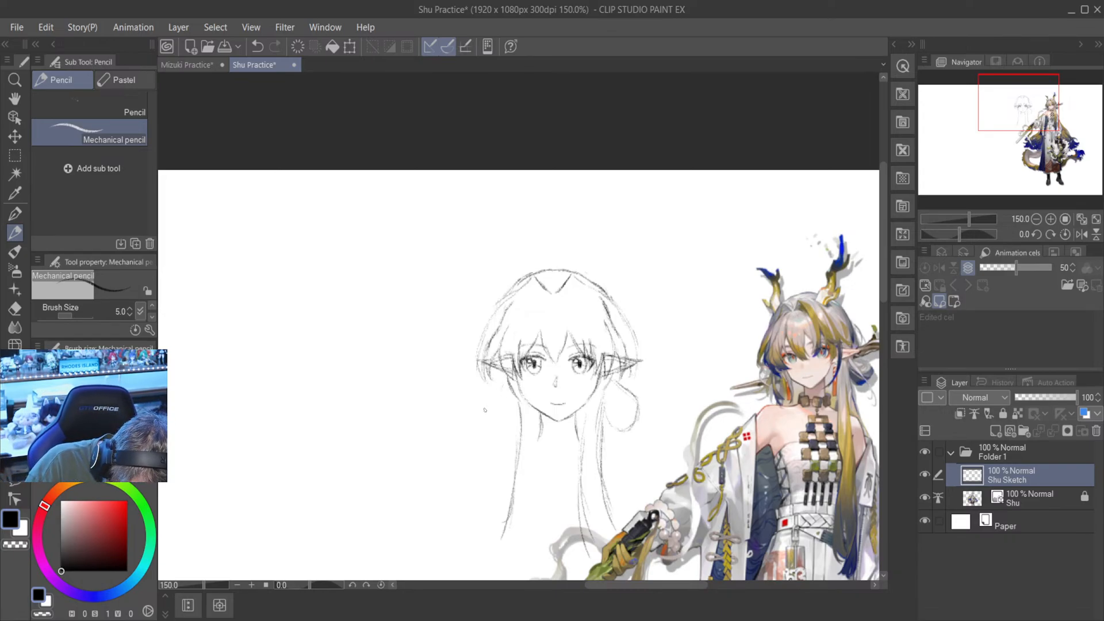
left_click_drag(499, 375, 491, 415)
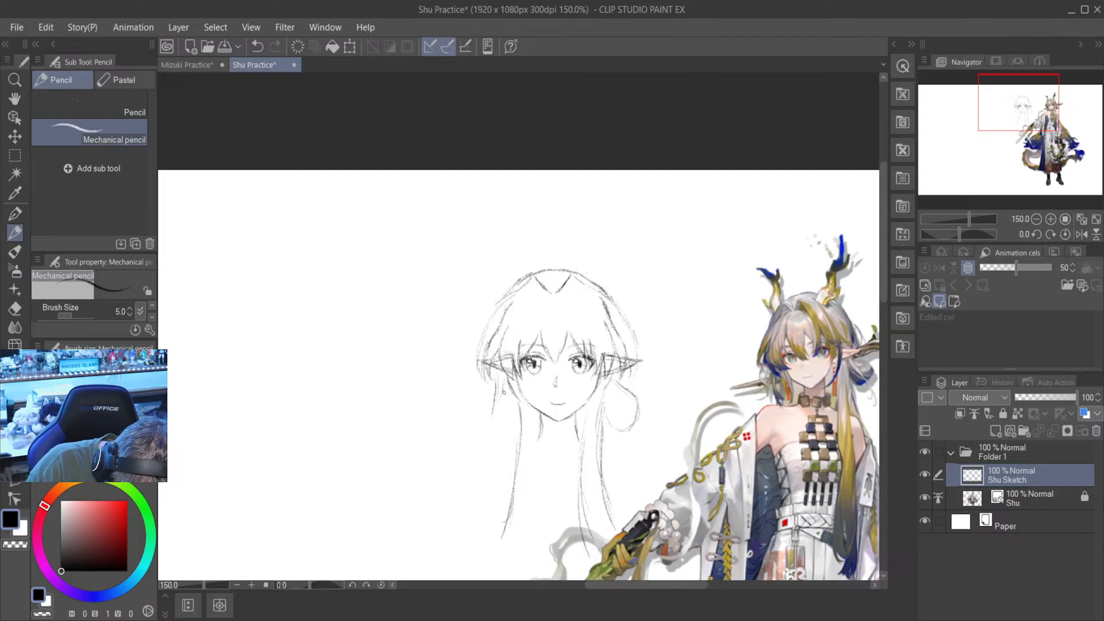
mouse_move(509, 384)
left_mouse_down()
mouse_move(501, 427)
mouse_move(512, 438)
left_mouse_up()
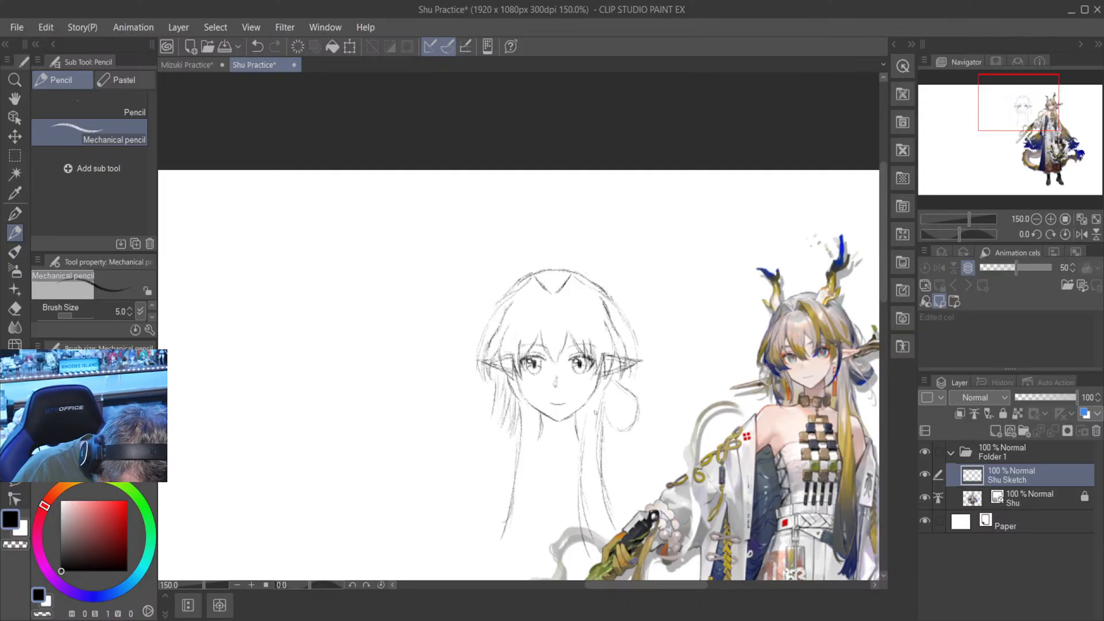
left_click_drag(613, 378, 609, 428)
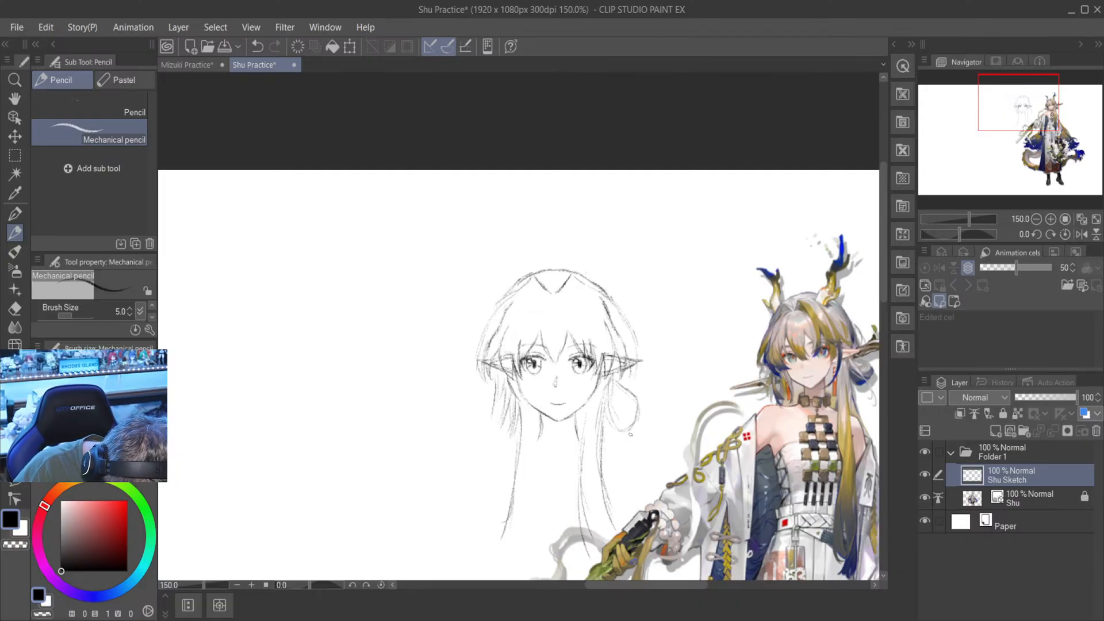
- Draw hair strands running down from the right-hand ear inside the rounded hair loop
mouse_move(613, 380)
left_mouse_down()
mouse_move(619, 426)
mouse_move(631, 415)
left_mouse_up()
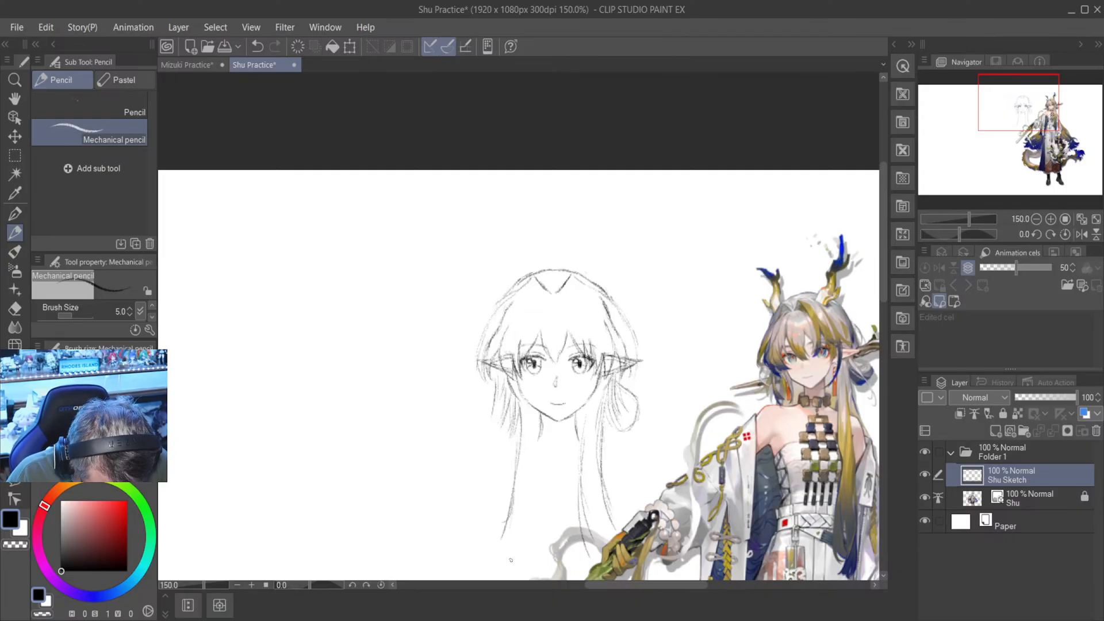
- Erase the stray construction and overlapping lines around the left-hand ear with the Hard eraser
left_click_drag(695, 585, 711, 582)
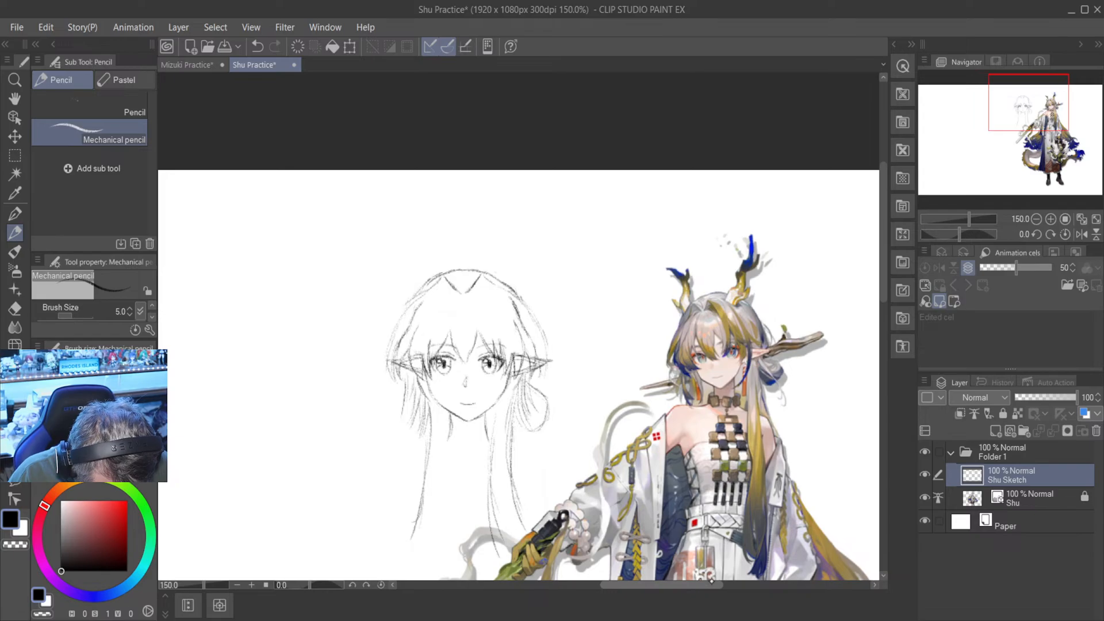
left_click(15, 309)
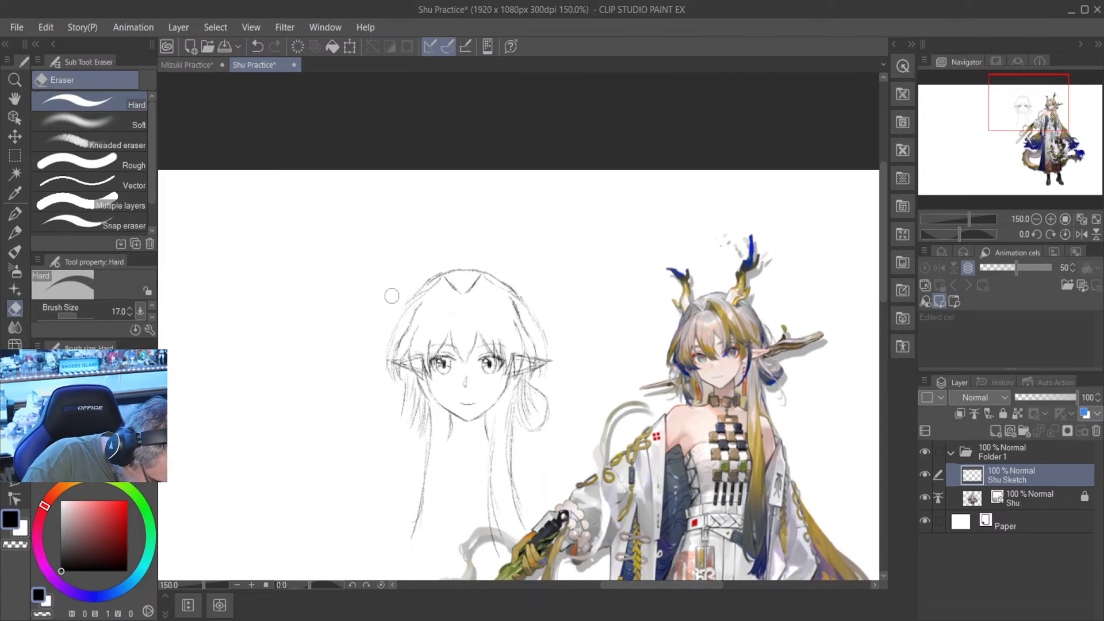
scroll(415, 346, "up", 5)
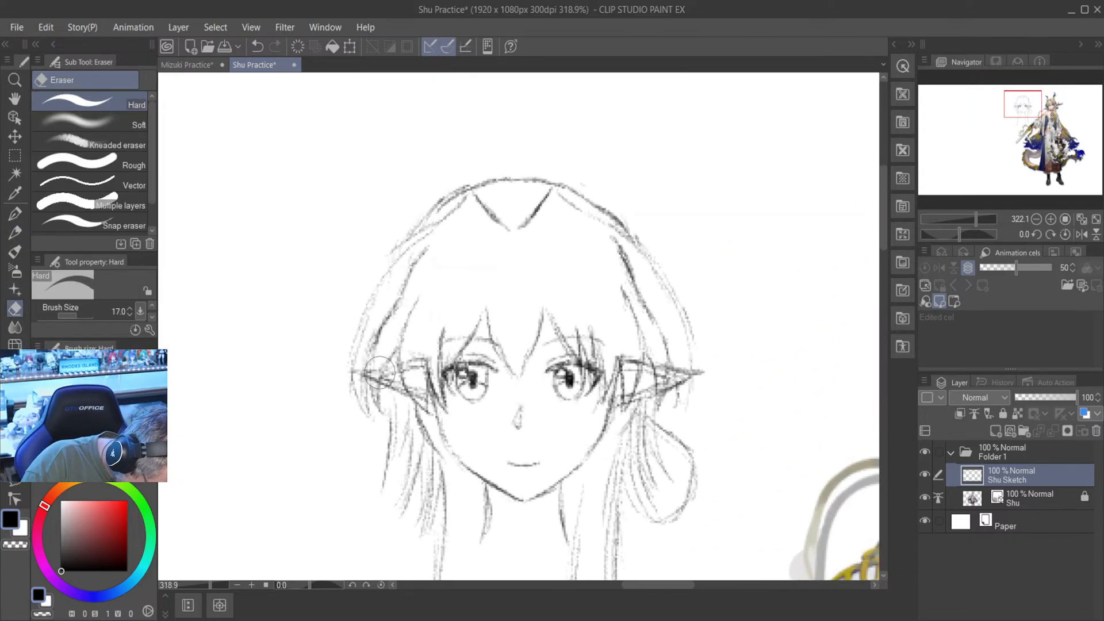
scroll(380, 373, "up", 1)
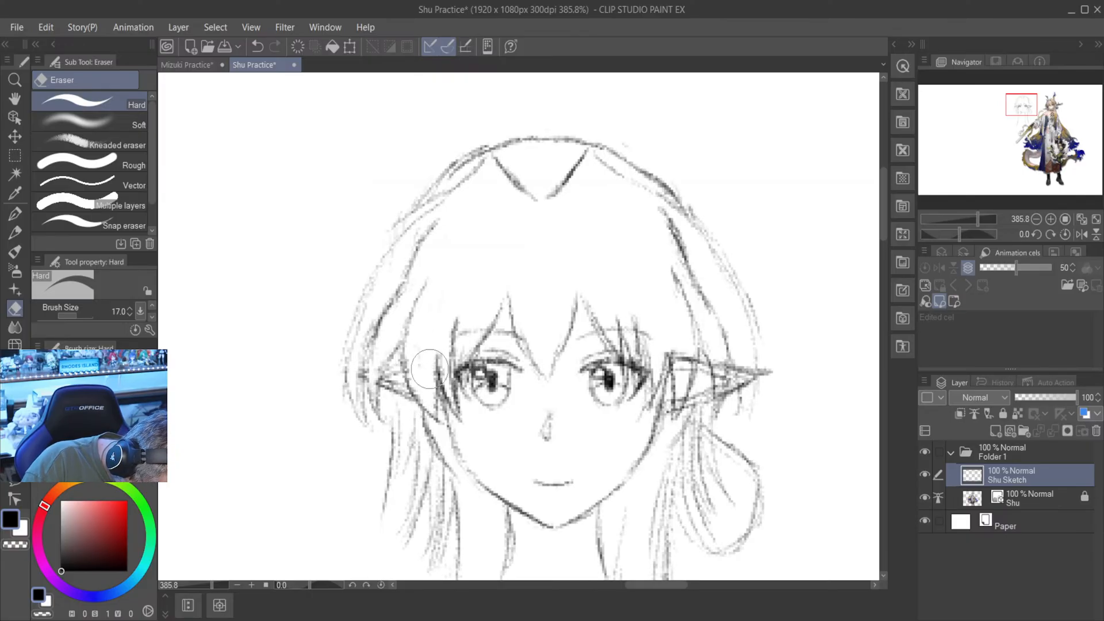
scroll(426, 374, "down", 1)
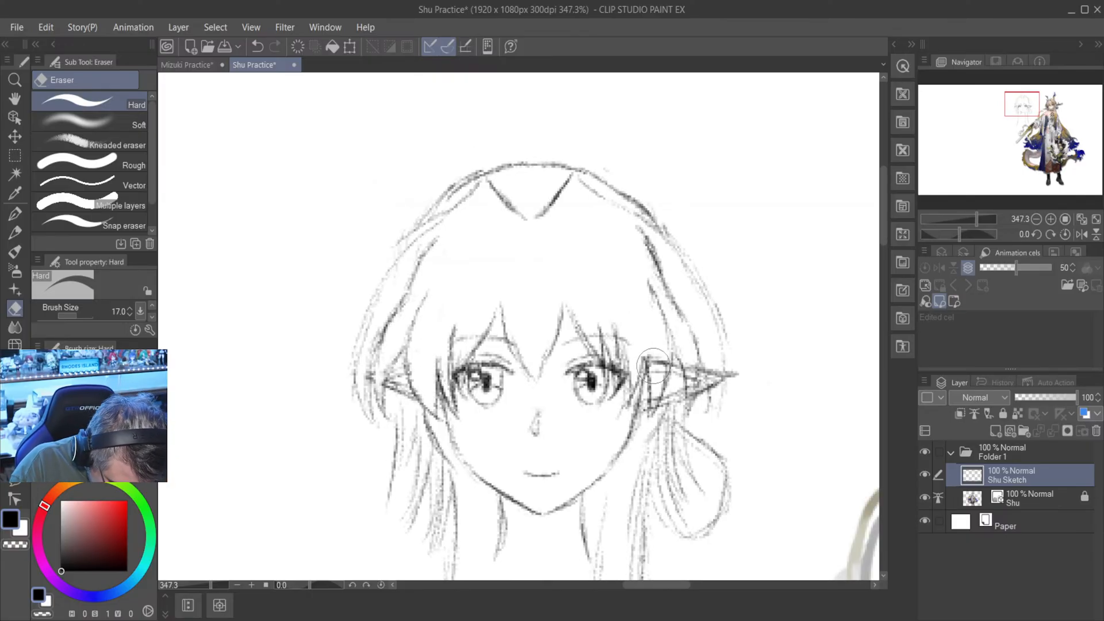
mouse_move(659, 365)
left_mouse_down()
mouse_move(655, 400)
mouse_move(655, 389)
left_mouse_up()
key("ctrl+z")
key("ctrl+z")
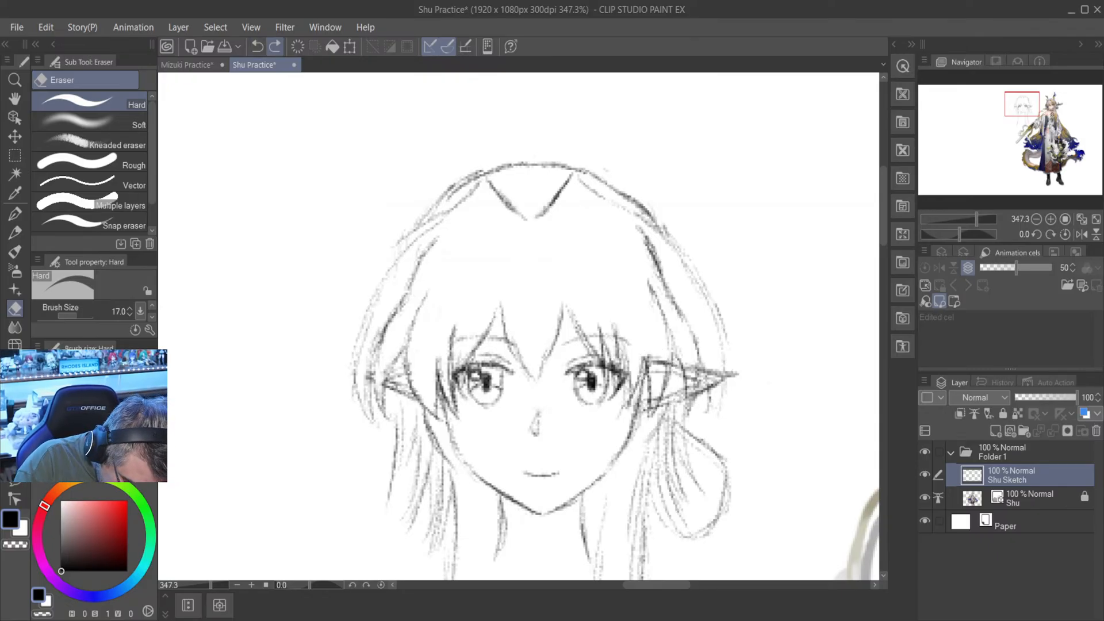
- Erase the inner edge of the right-hand ear and the part of its tip that overlaps the hair
mouse_move(656, 397)
left_mouse_down()
mouse_move(650, 355)
mouse_move(662, 373)
mouse_move(665, 356)
mouse_move(692, 363)
mouse_move(691, 398)
mouse_move(689, 366)
mouse_move(715, 383)
mouse_move(713, 364)
mouse_move(713, 386)
mouse_move(715, 365)
mouse_move(716, 386)
mouse_move(717, 361)
left_mouse_up()
scroll(717, 361, "down", 2)
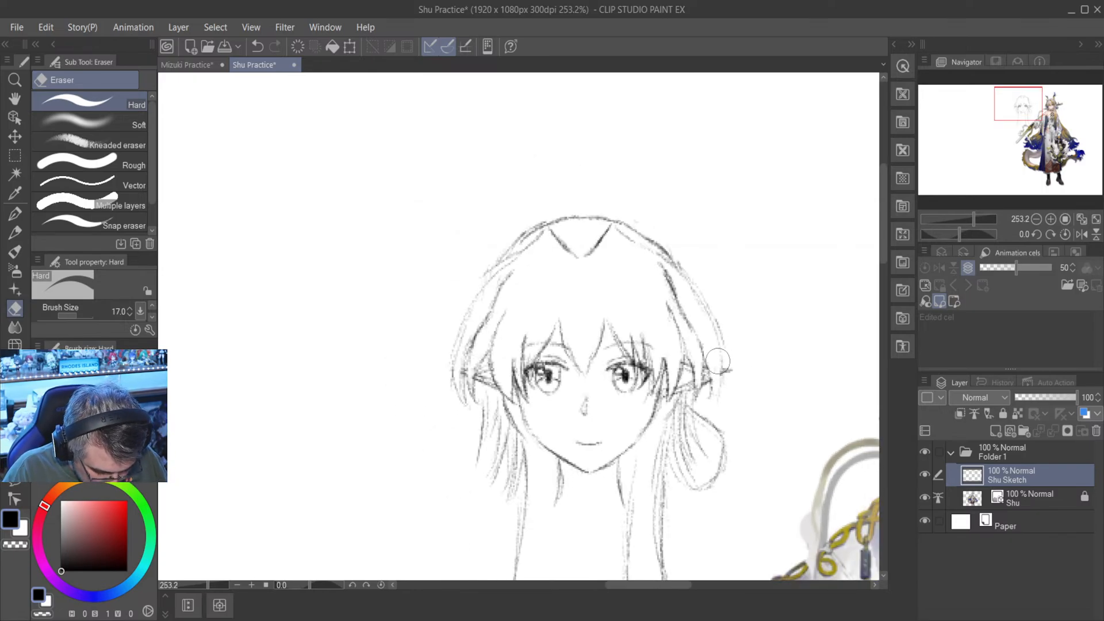
scroll(870, 318, "down", 1)
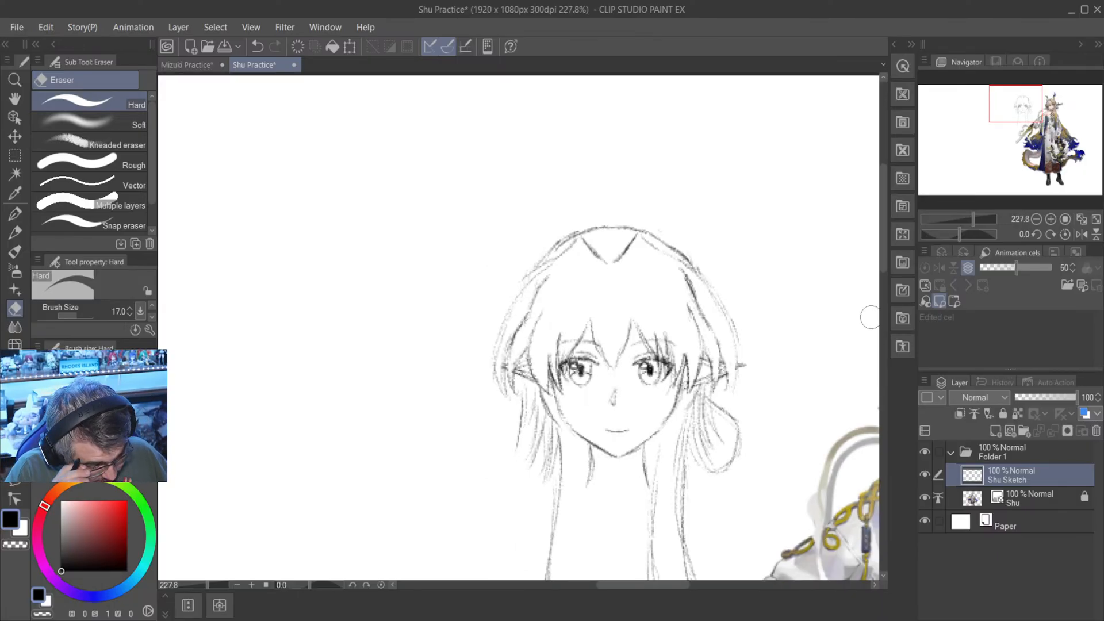
- Add extra strokes to the V-shaped hair parting with the Mechanical pencil and set the colour's hue to 319
left_click(15, 214)
left_click(15, 233)
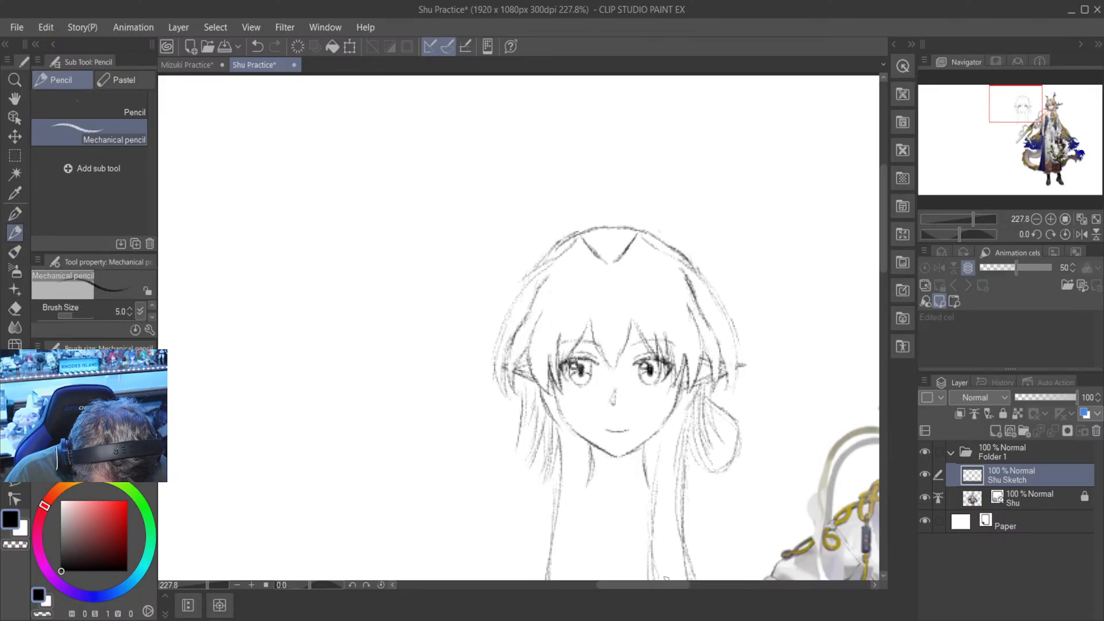
left_click_drag(661, 584, 695, 585)
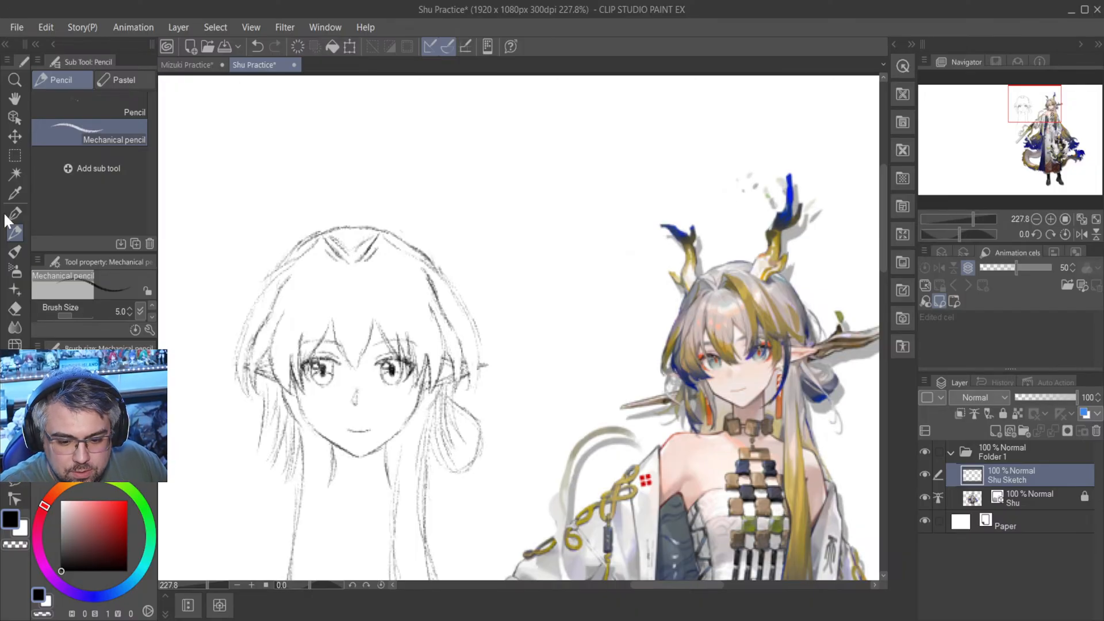
left_click(38, 547)
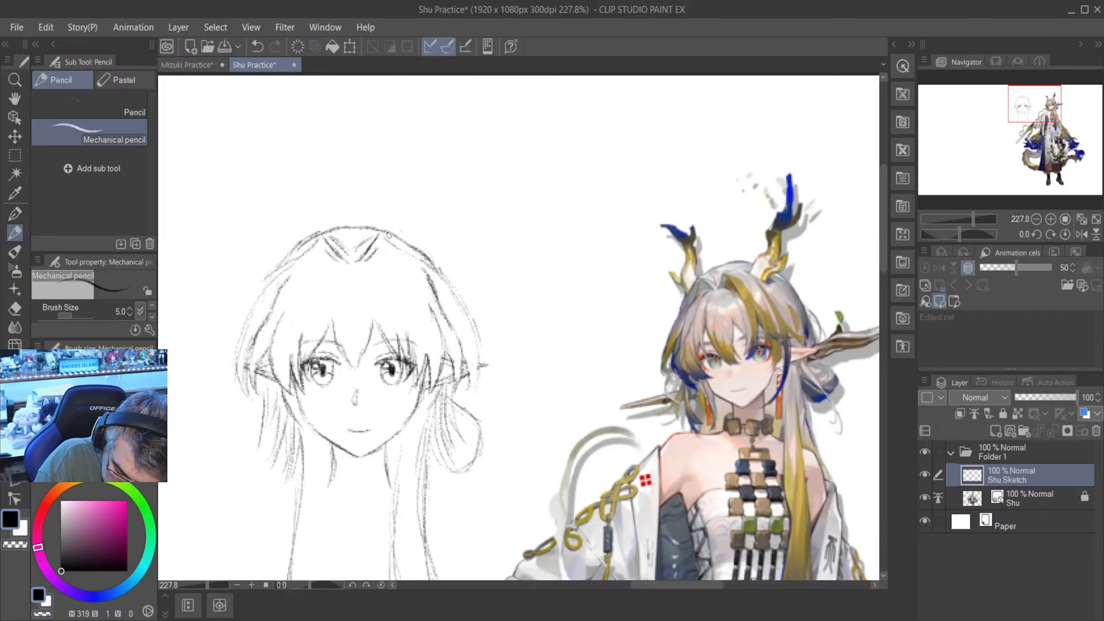
- Draw the wavy inner edge of the right-hand horn, rising from the top of the head to a pointed tip
left_click_drag(390, 233, 397, 217)
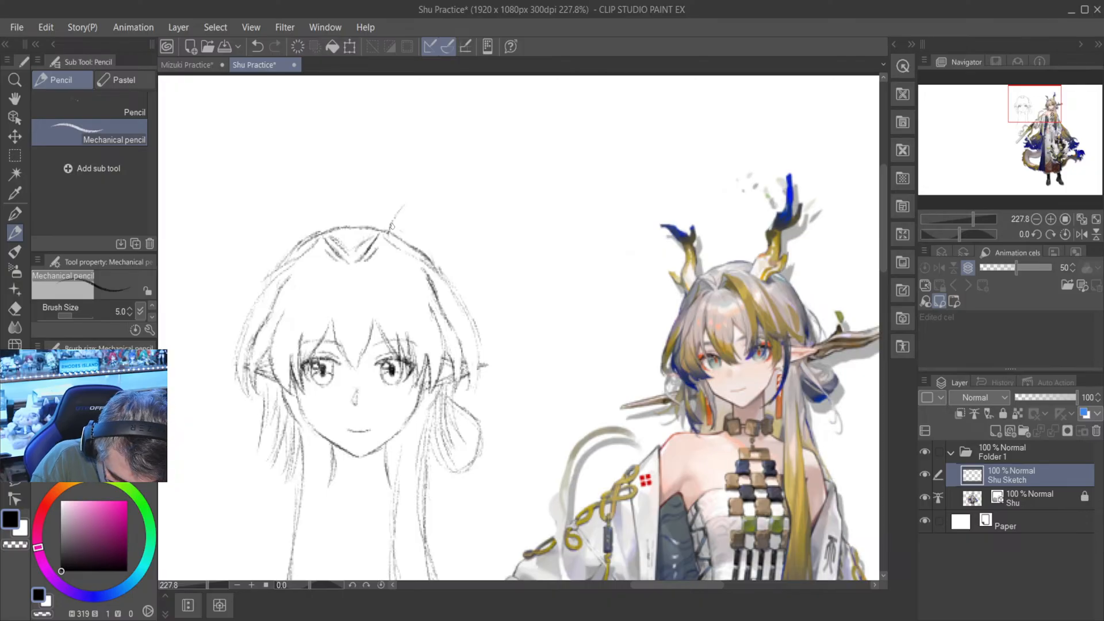
mouse_move(399, 216)
left_mouse_down()
mouse_move(419, 195)
mouse_move(420, 170)
left_mouse_up()
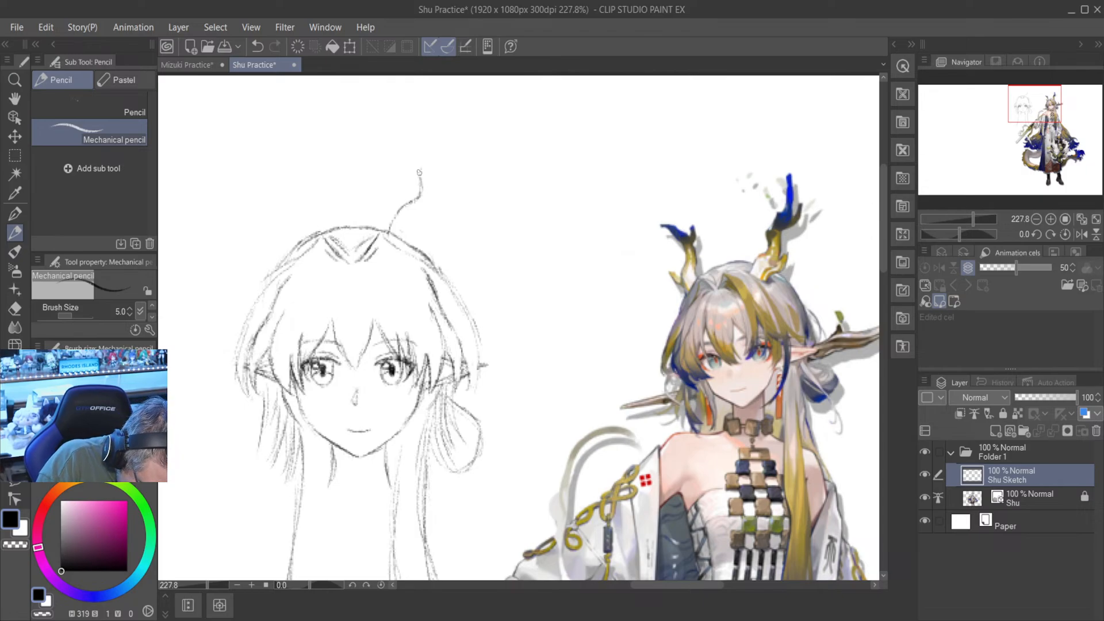
left_click_drag(426, 166, 447, 142)
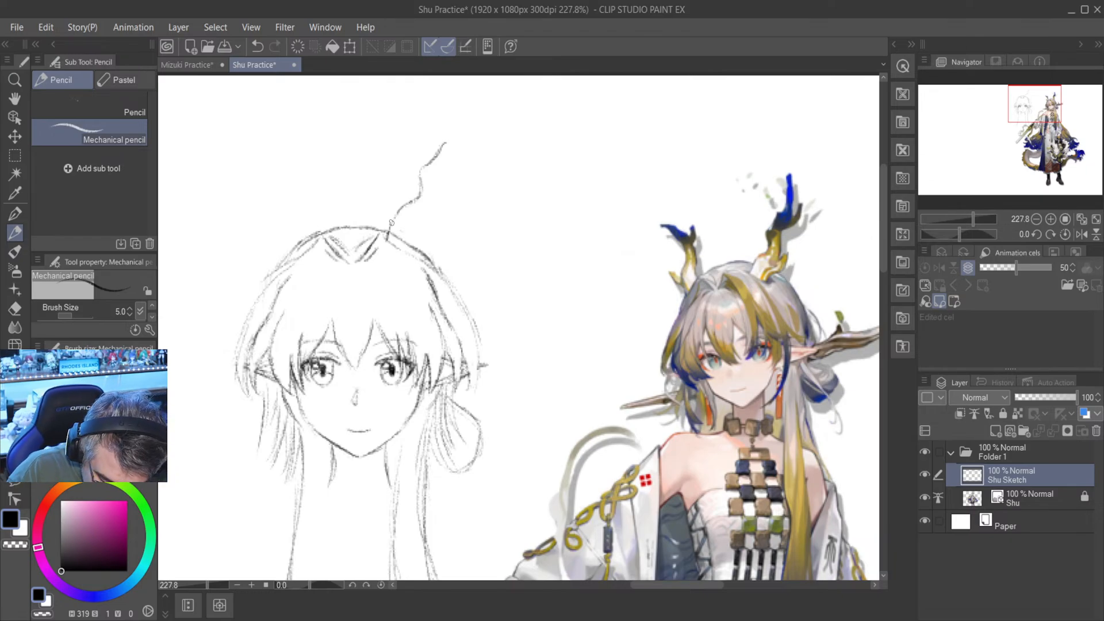
scroll(391, 222, "up", 3)
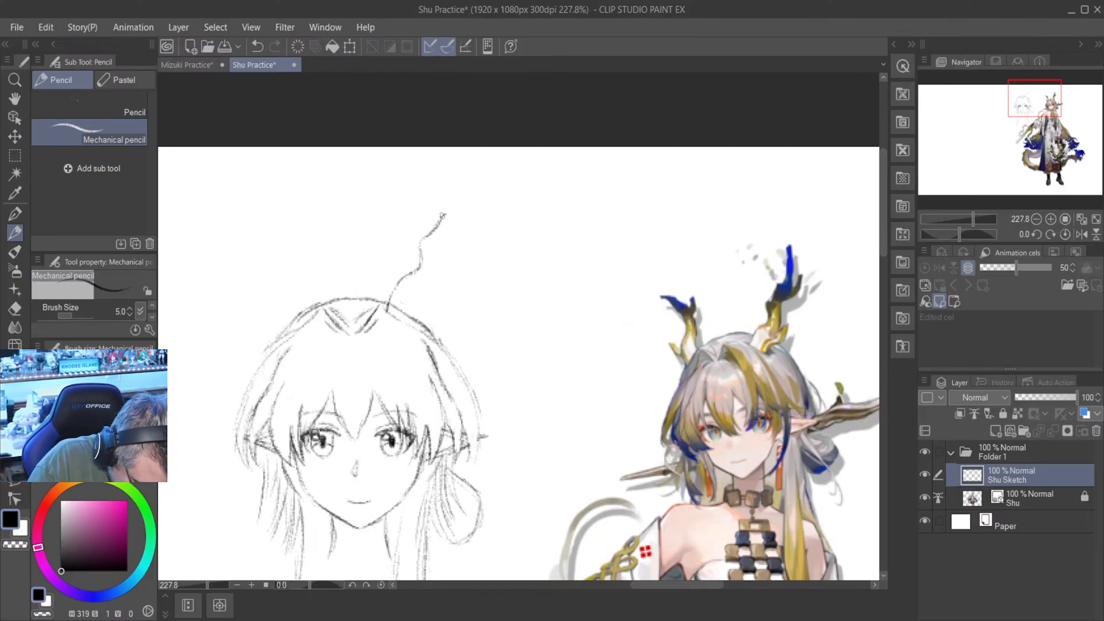
left_click_drag(443, 215, 457, 195)
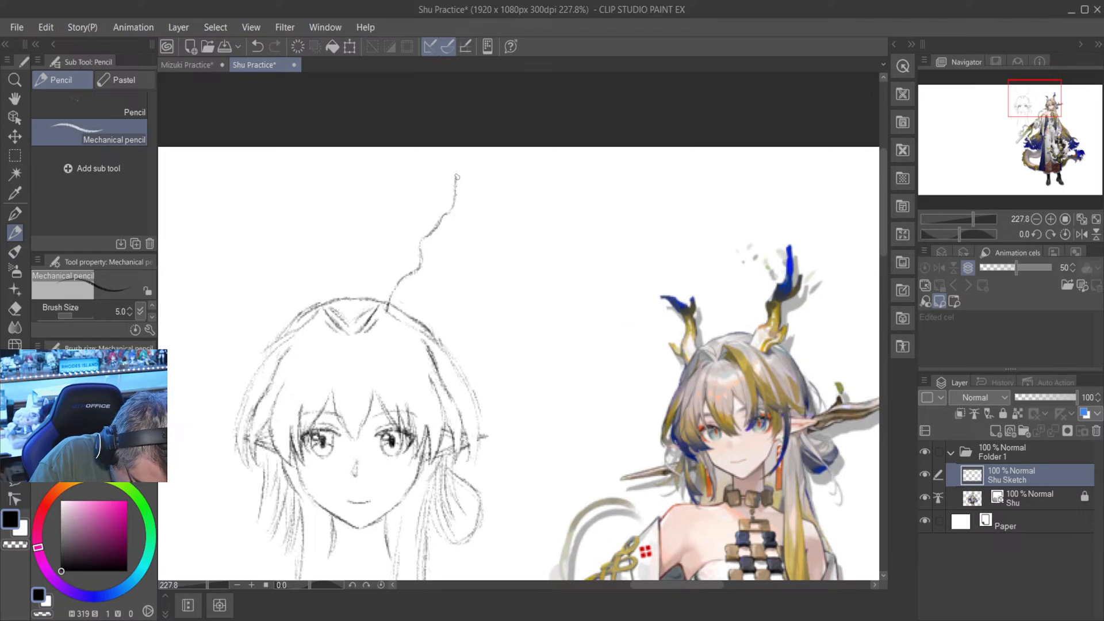
left_click_drag(456, 171, 454, 196)
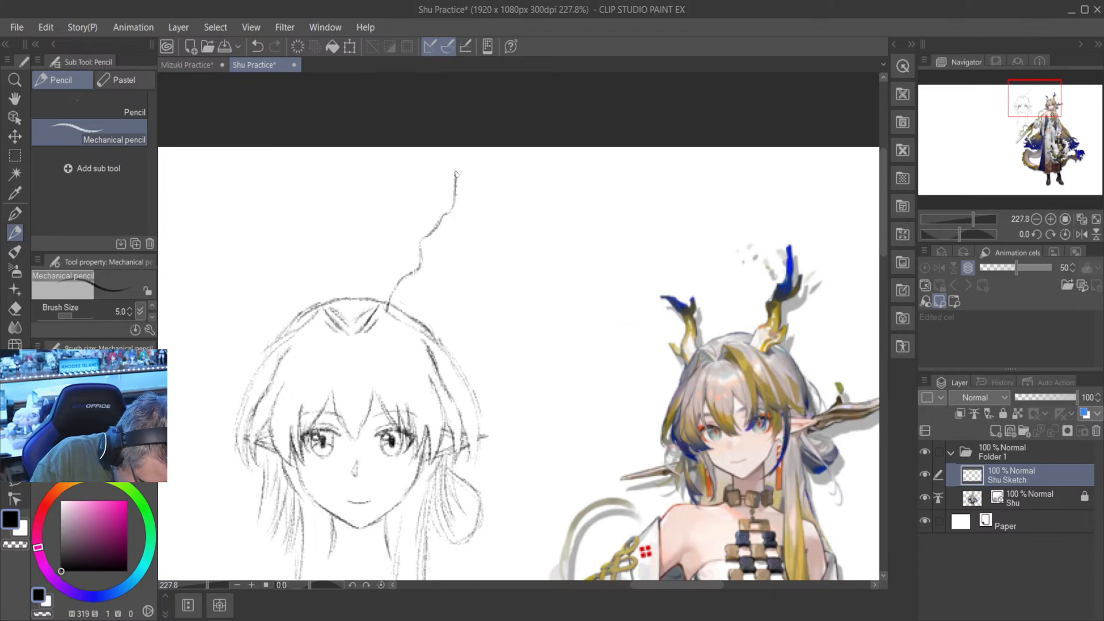
- Draw the outer side of the horn's tip, a small side prong and the outer edge running down below it
left_click_drag(460, 165, 458, 213)
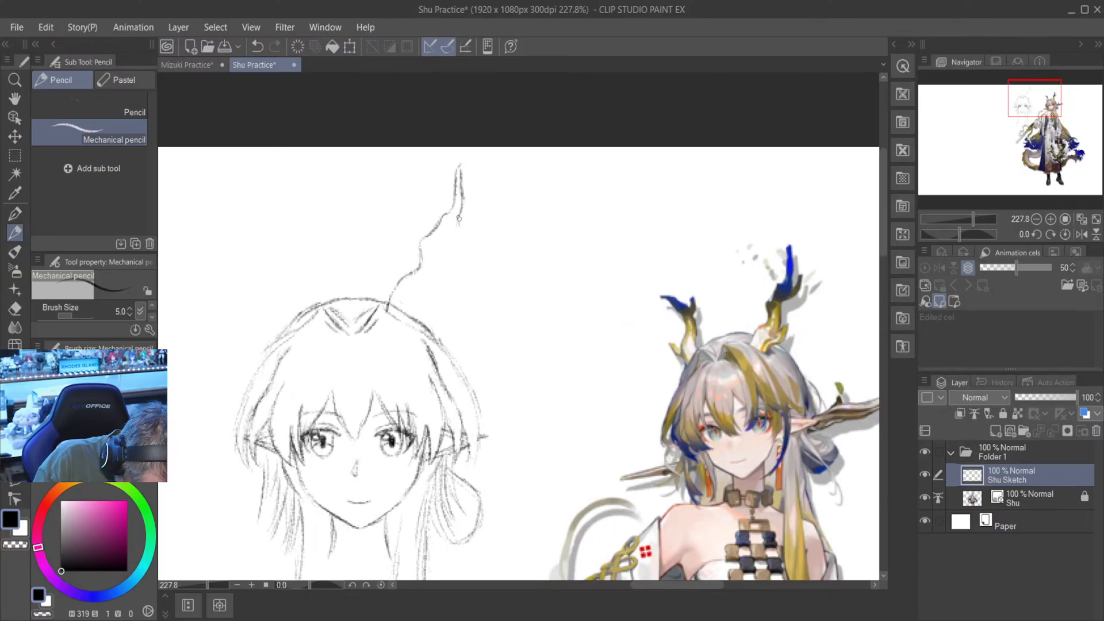
mouse_move(459, 214)
left_mouse_down()
mouse_move(458, 231)
mouse_move(467, 215)
mouse_move(471, 225)
mouse_move(451, 265)
left_mouse_up()
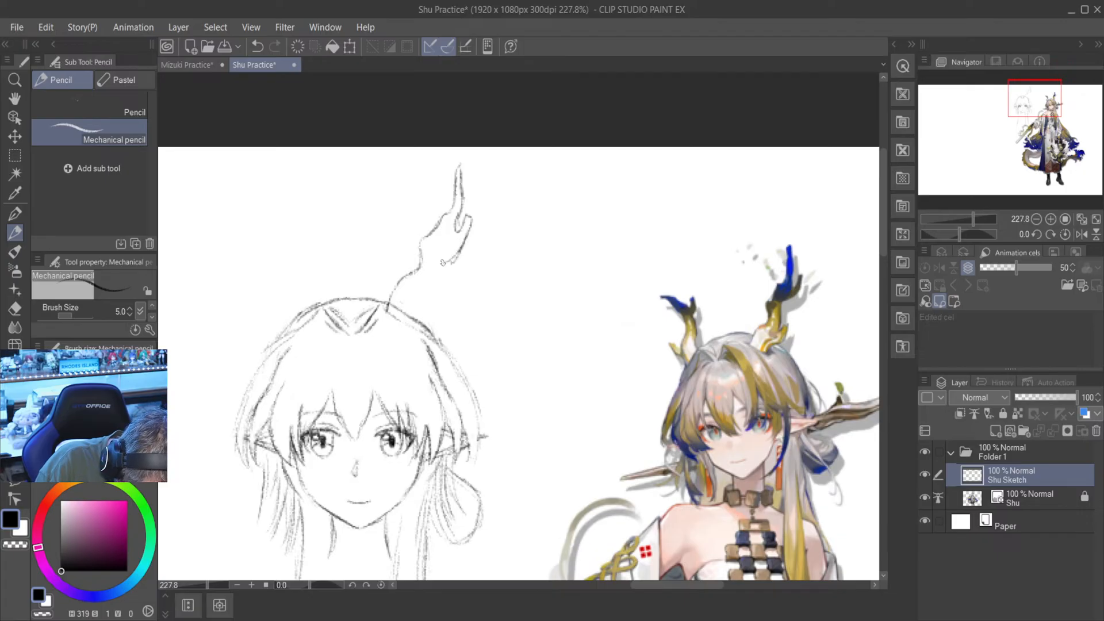
left_click_drag(448, 264, 434, 299)
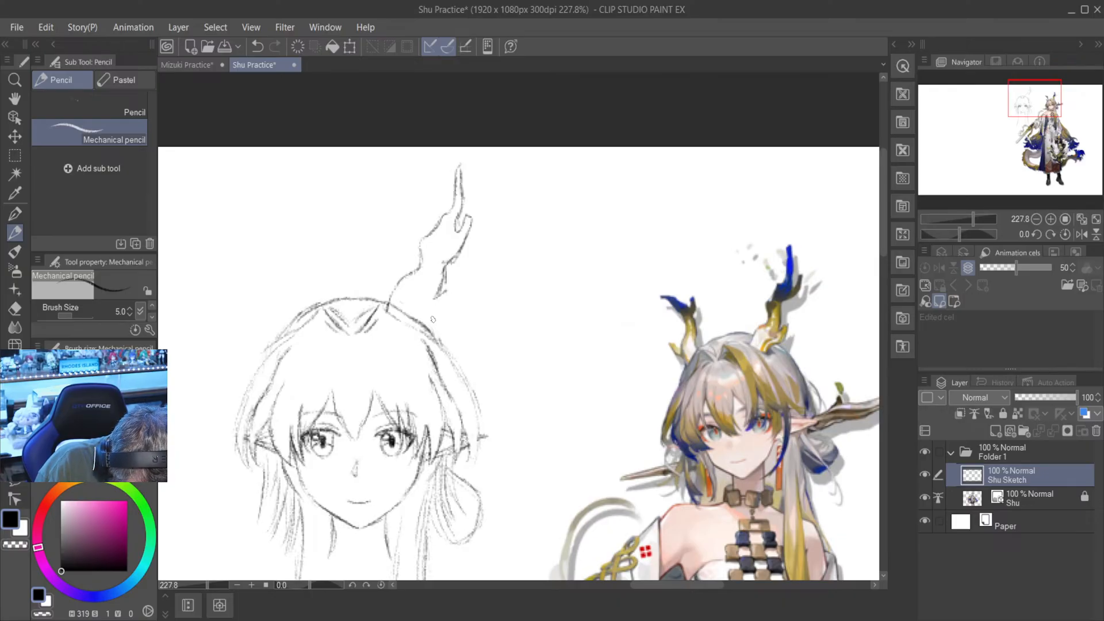
- Undo the last strokes of the horn's outer edge, back to the start of the small side prong
left_click(258, 46)
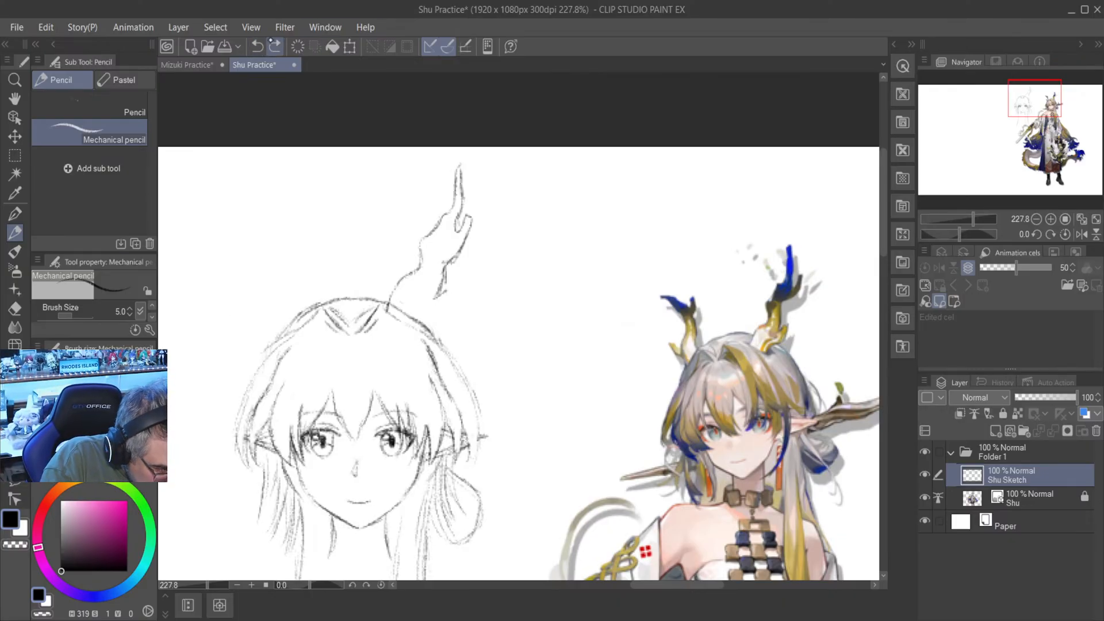
left_click(259, 46)
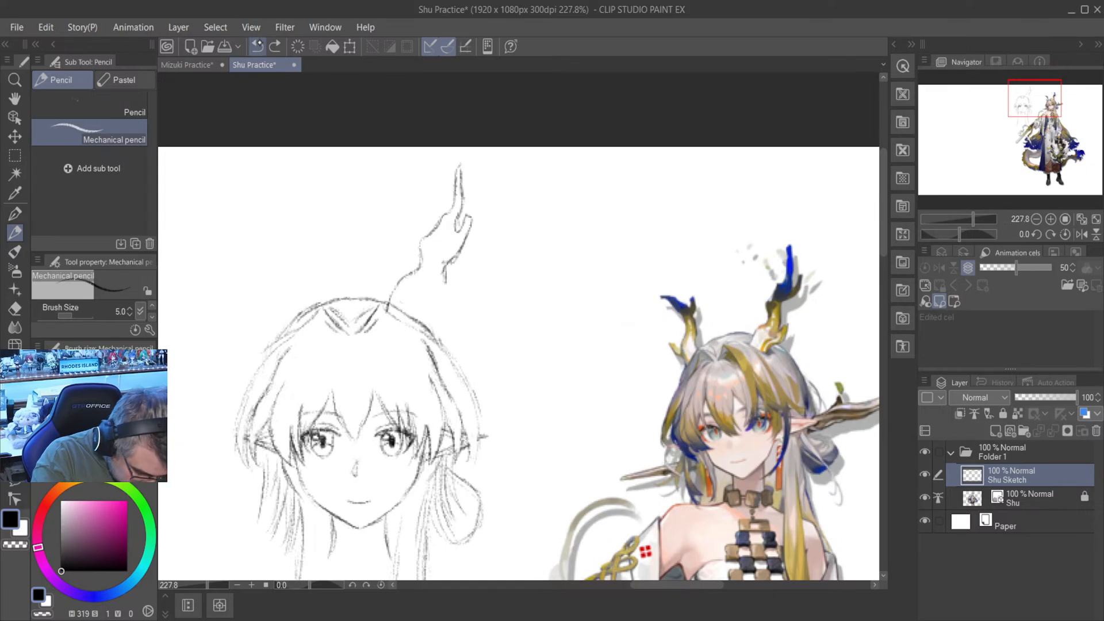
left_click(258, 46)
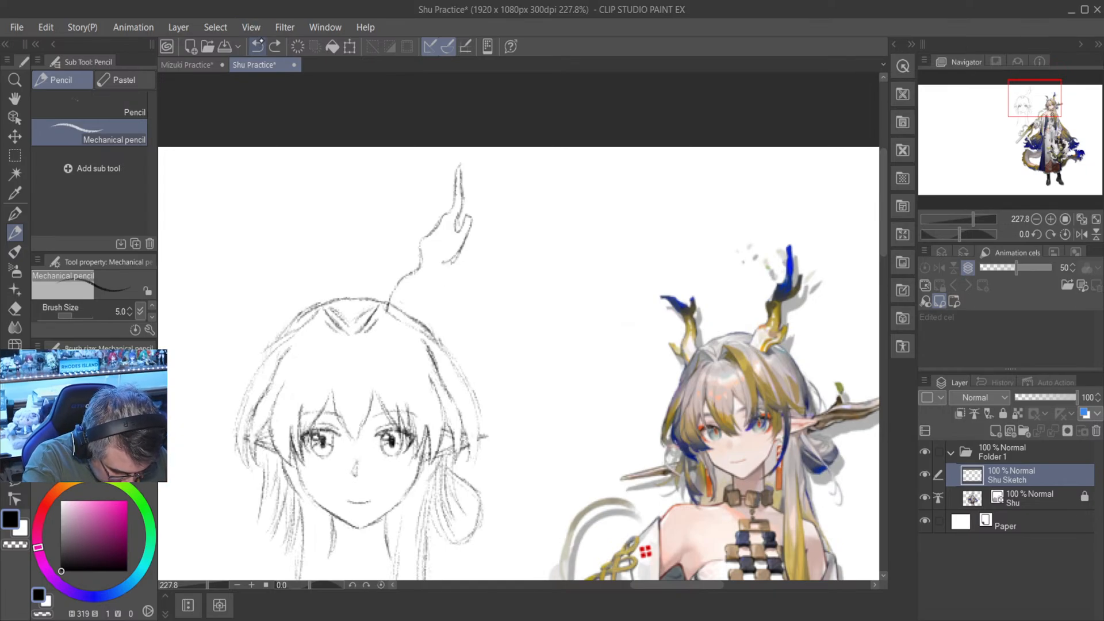
left_click(259, 46)
left_click(258, 46)
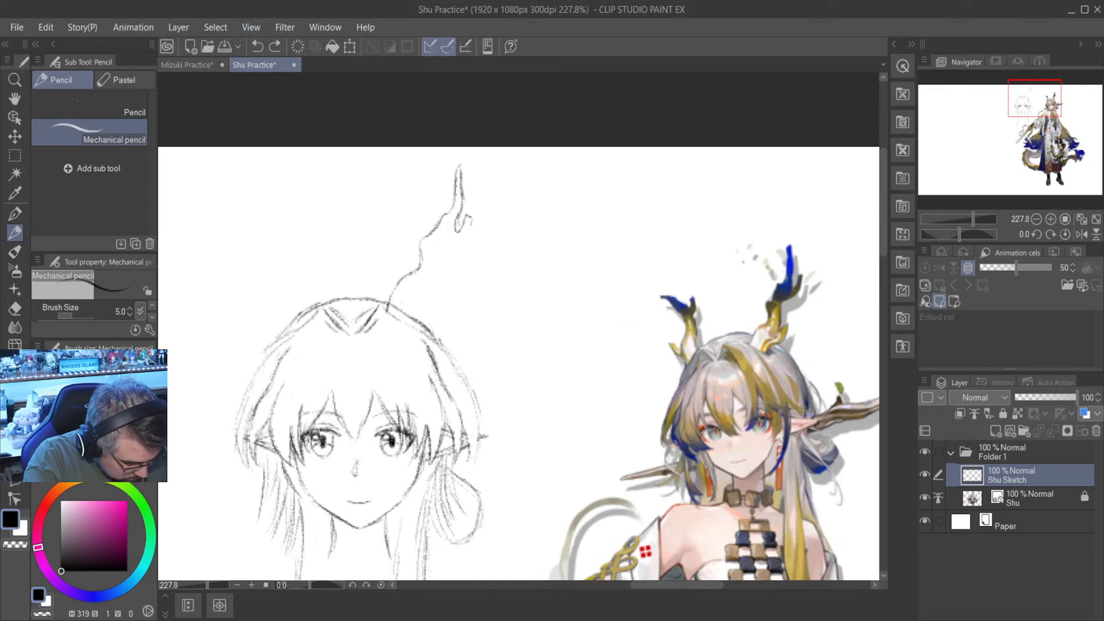
left_click(275, 46)
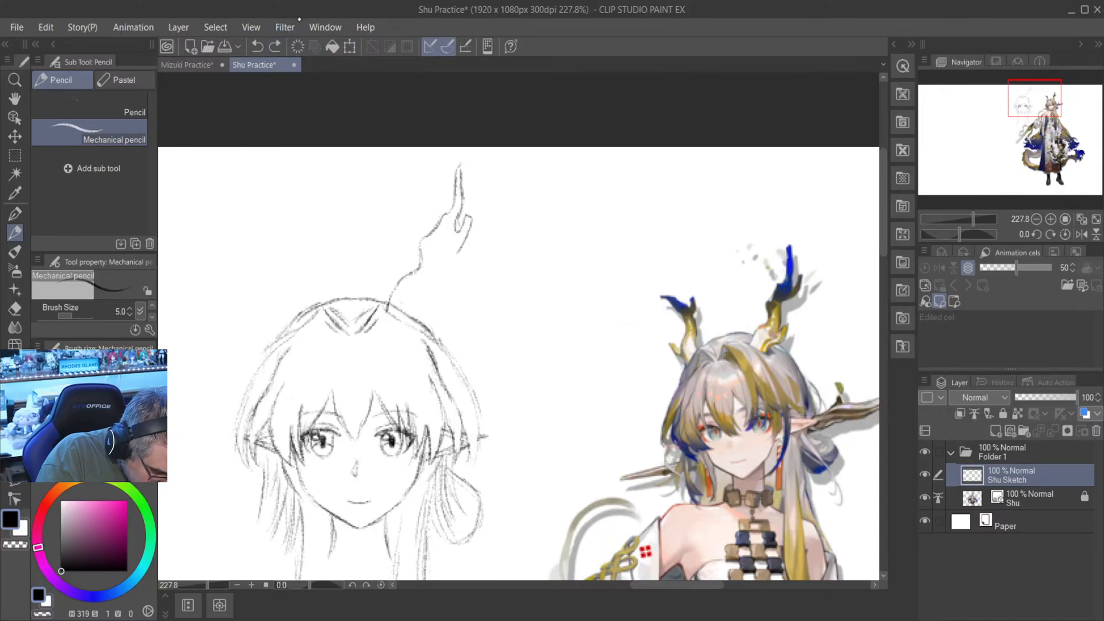
left_click(258, 46)
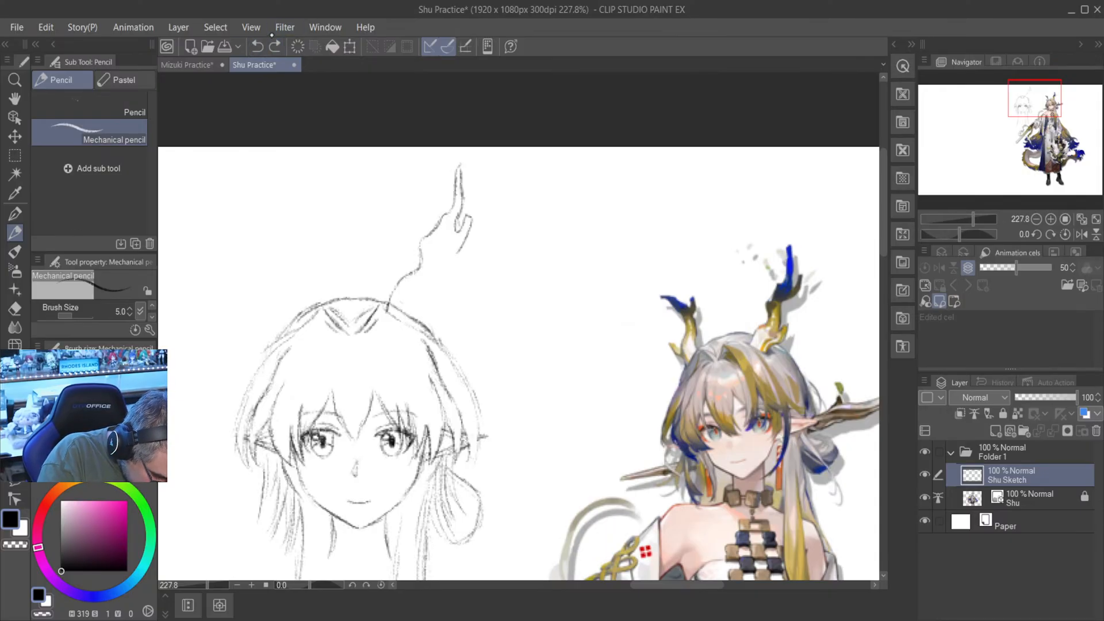
left_click(259, 46)
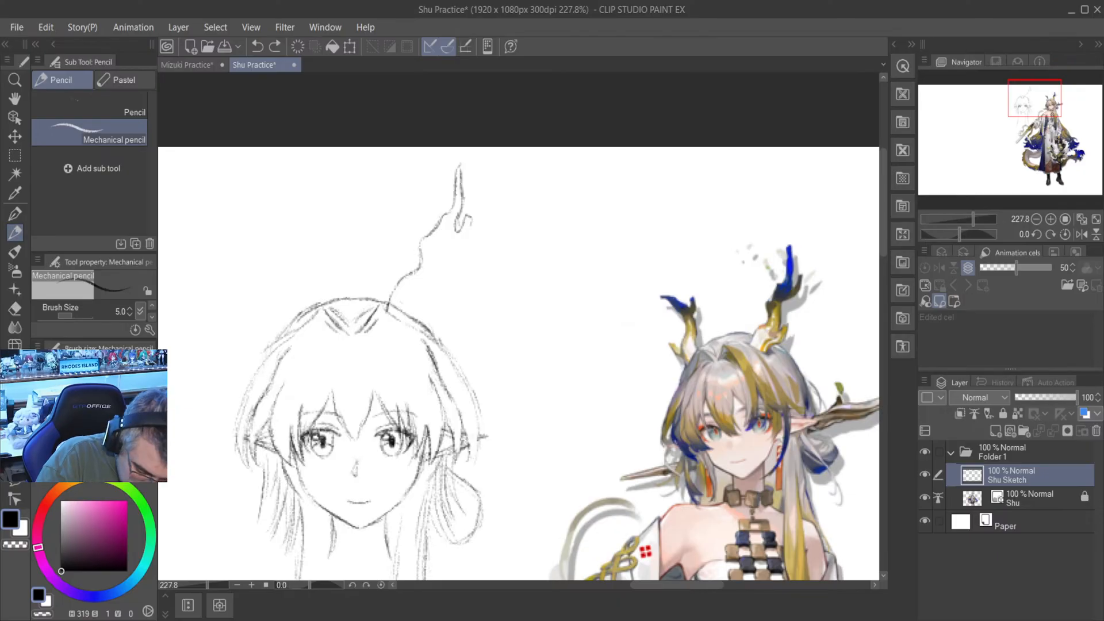
- Redraw the horn's outer edge down to the head with a second lower prong, and erase the head outline crossing its base
left_click_drag(472, 219, 453, 245)
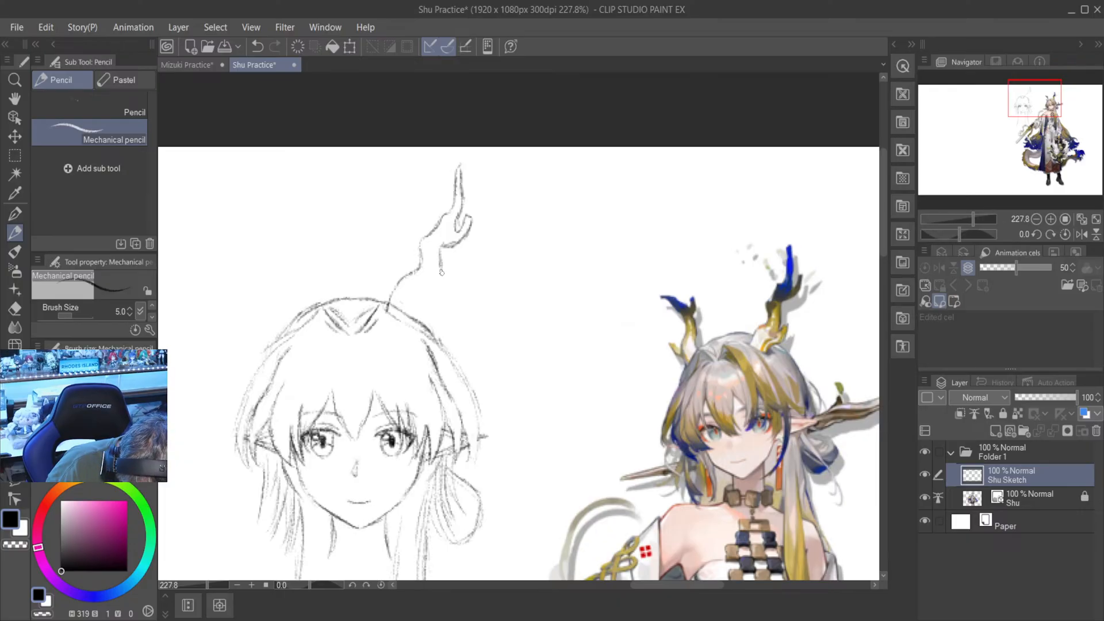
mouse_move(441, 247)
left_mouse_down()
mouse_move(431, 281)
mouse_move(448, 274)
mouse_move(437, 295)
mouse_move(440, 285)
mouse_move(428, 299)
mouse_move(384, 292)
mouse_move(409, 321)
mouse_move(430, 298)
mouse_move(398, 306)
left_mouse_up()
key("e")
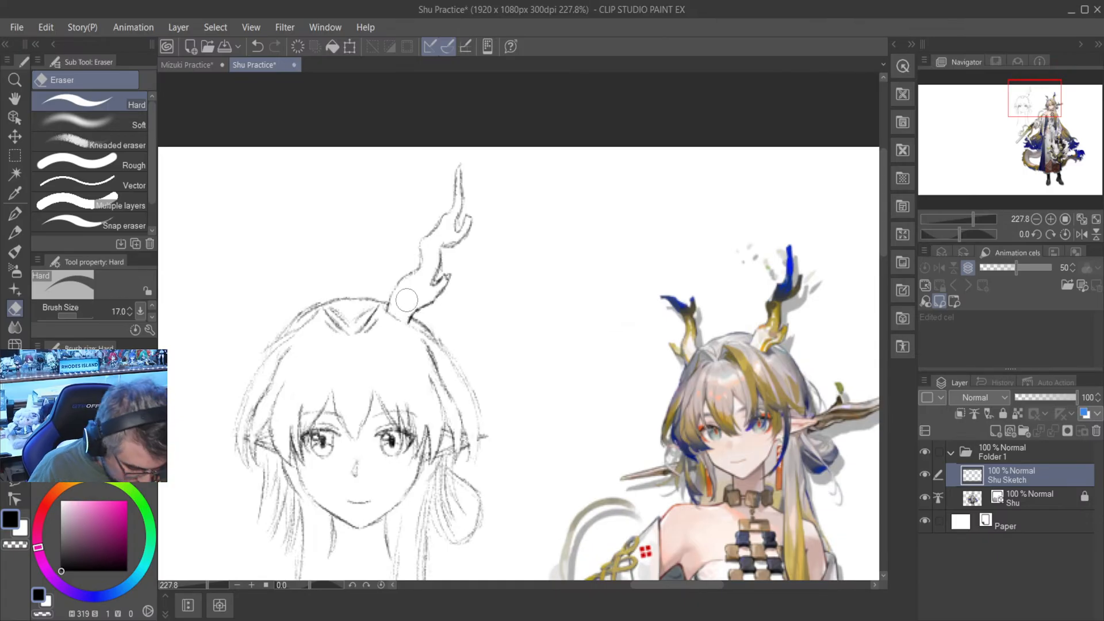
scroll(407, 300, "down", 1)
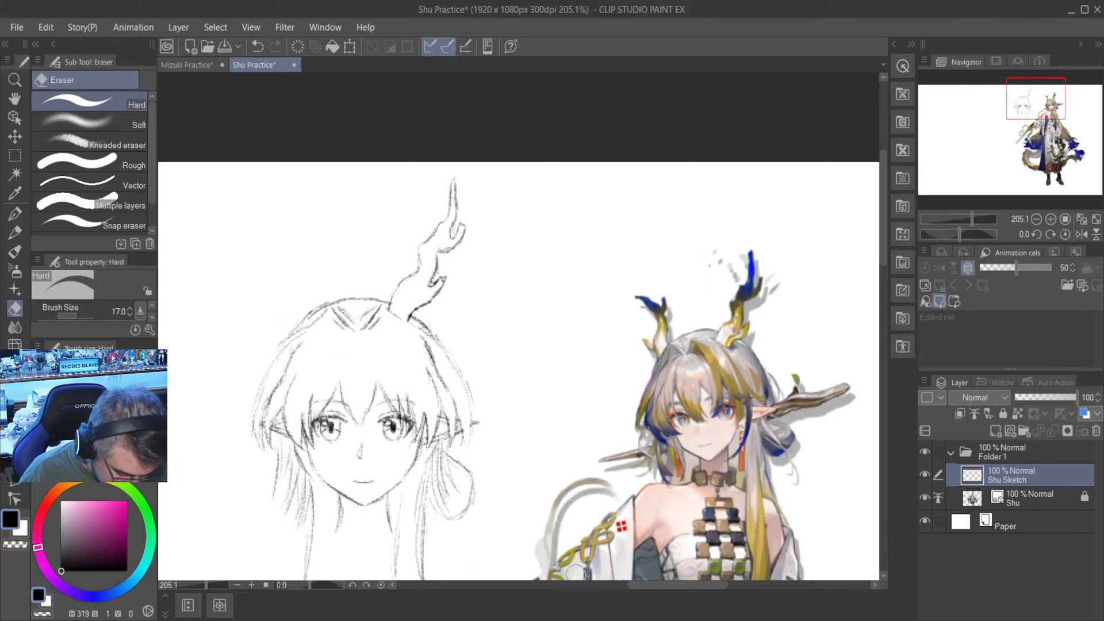
- Mirror the canvas view horizontally and draw the second horn's wavy inner edge, rising from the top of the head
left_click_drag(671, 585, 656, 585)
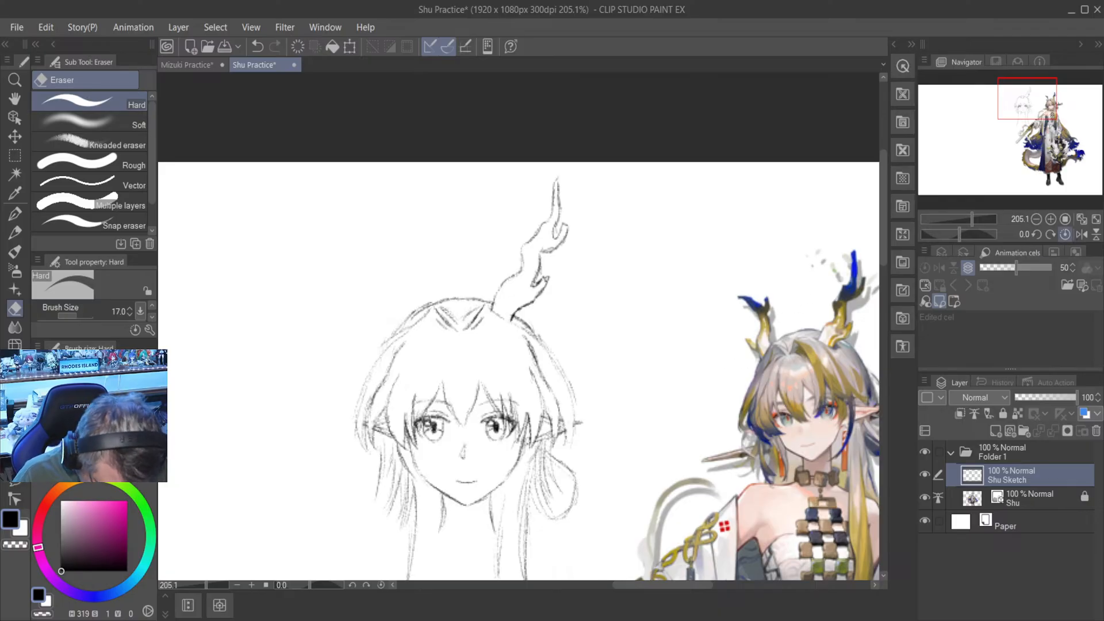
left_click(1081, 234)
key("p")
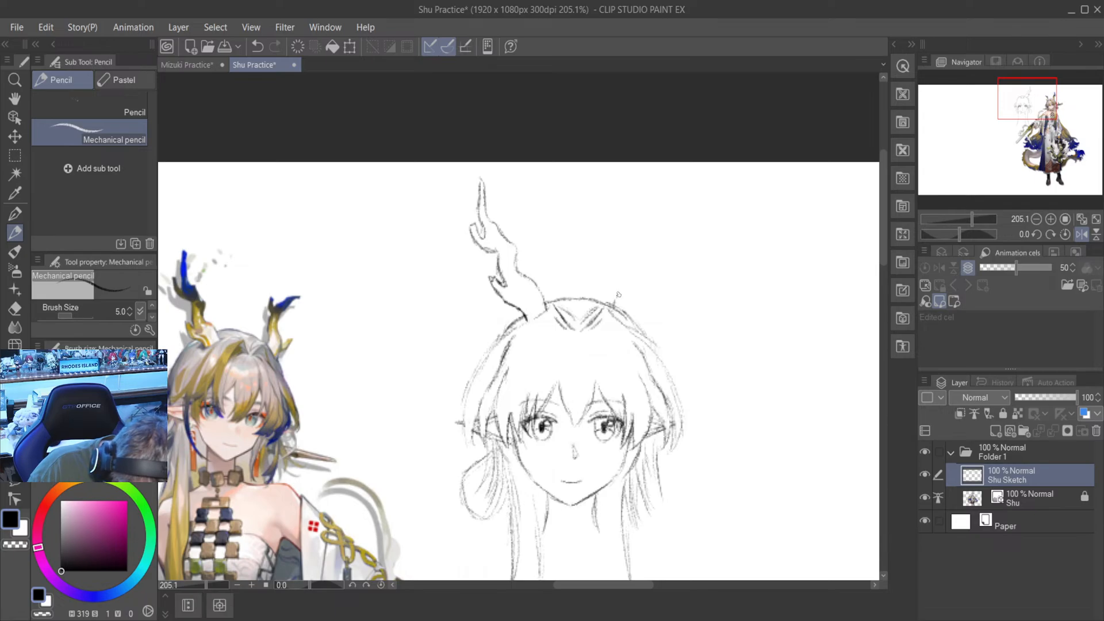
left_click_drag(613, 305, 626, 284)
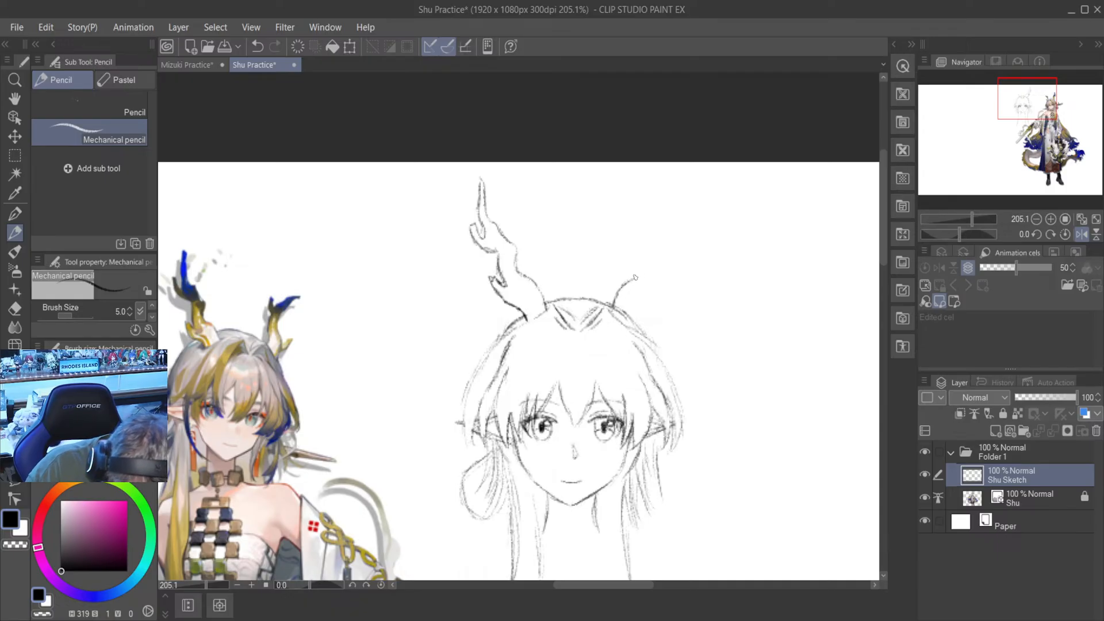
left_click_drag(631, 281, 638, 259)
key("ctrl+z")
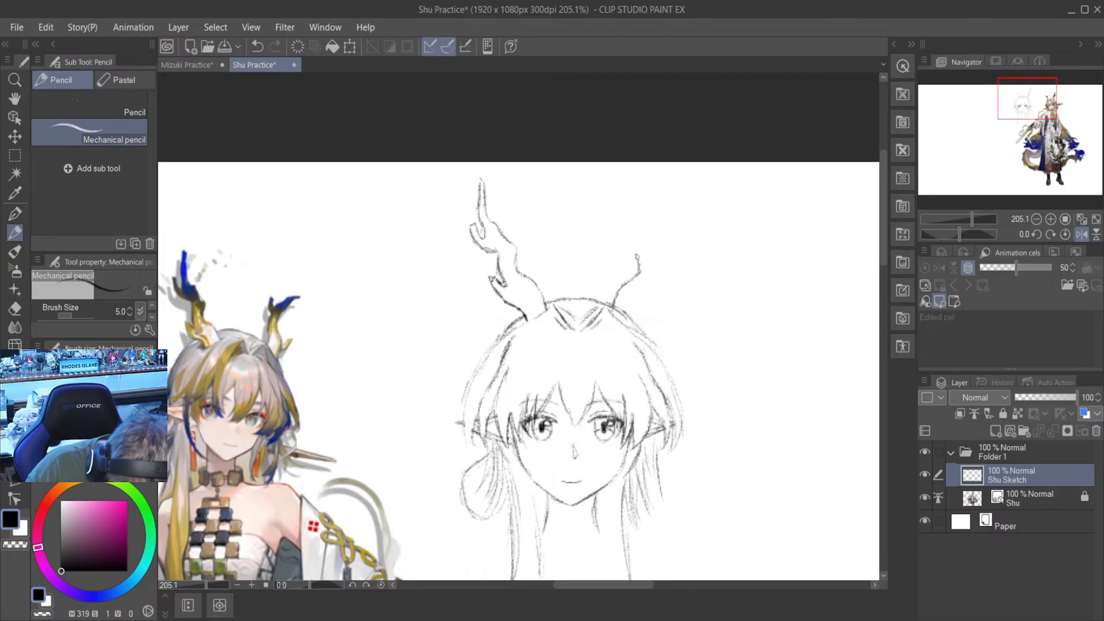
left_click_drag(637, 255, 657, 203)
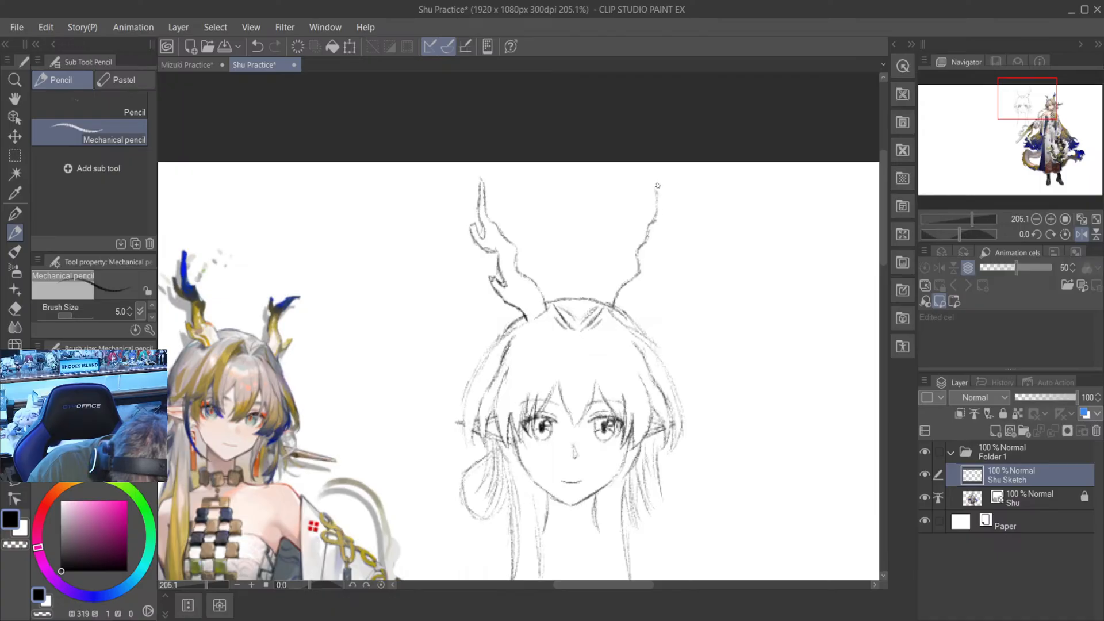
- Draw the second horn's pointed tip and its outer edge with a lower and an upper side prong
mouse_move(656, 191)
left_mouse_down()
mouse_move(660, 180)
mouse_move(662, 217)
left_mouse_up()
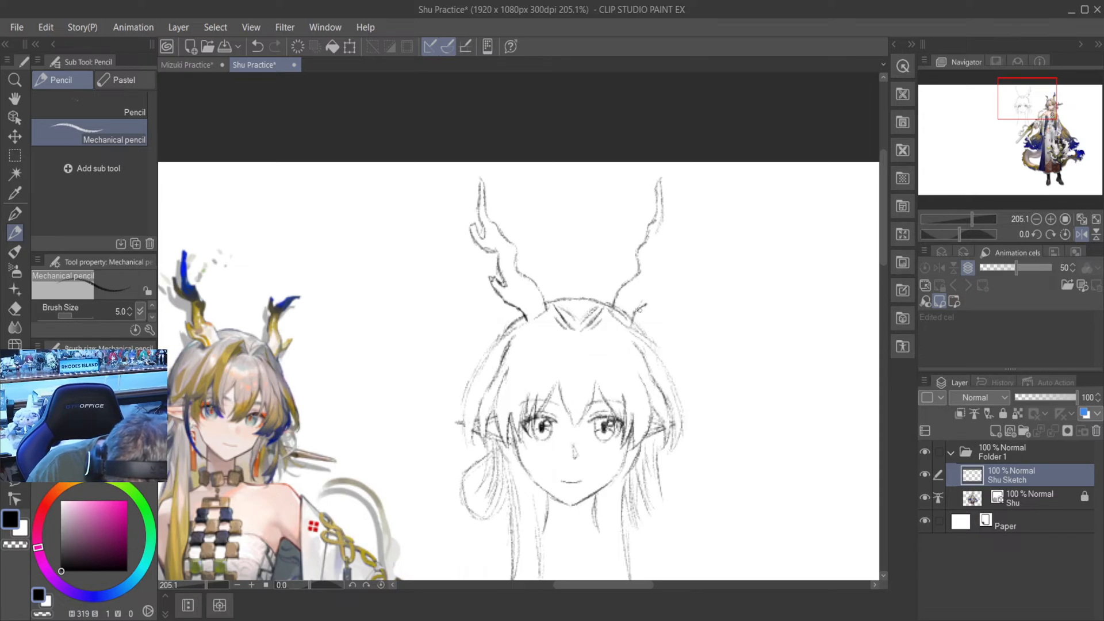
left_click_drag(645, 304, 659, 263)
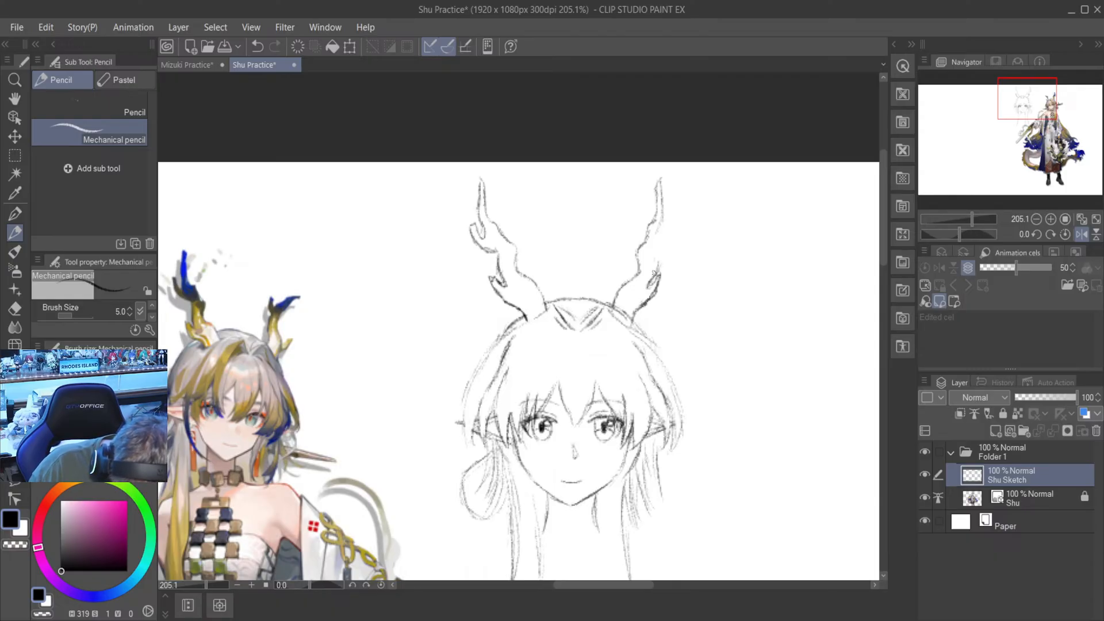
mouse_move(657, 252)
left_mouse_down()
mouse_move(659, 267)
mouse_move(679, 227)
mouse_move(663, 236)
mouse_move(664, 207)
left_mouse_up()
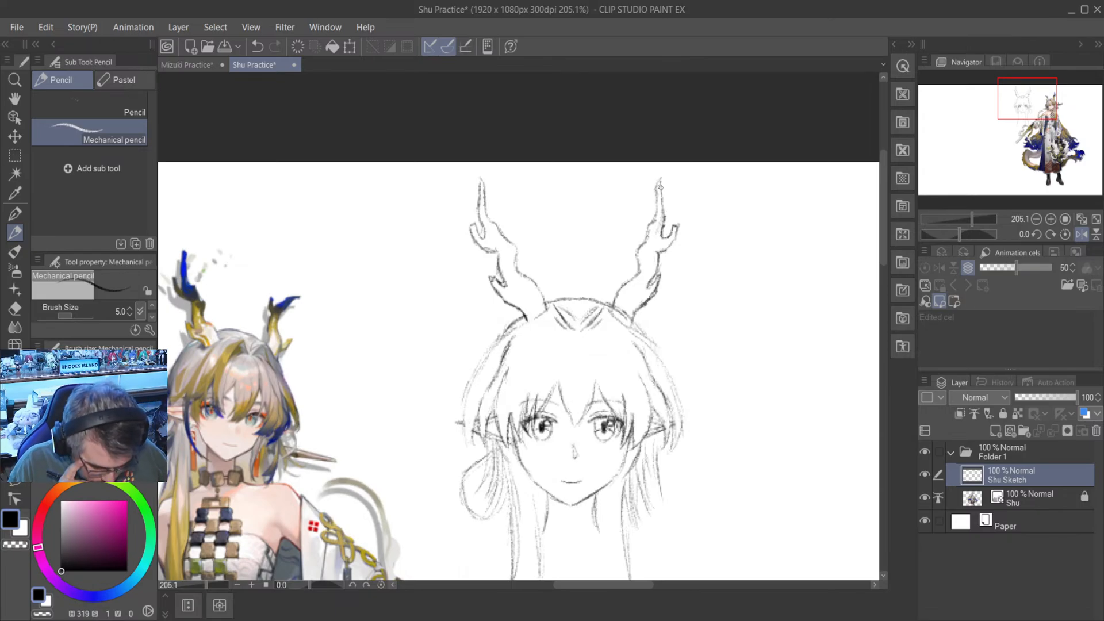
- Undo the upper side prong's strokes and erase the second horn's tip and most of its inner edge
left_click(265, 42)
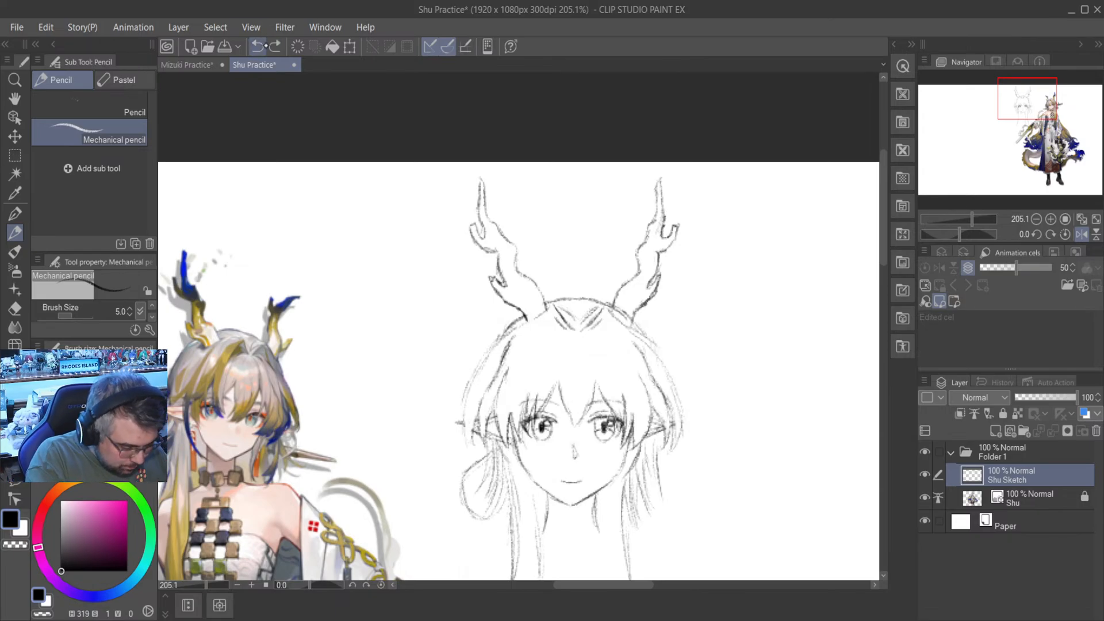
left_click(265, 41)
left_click(265, 40)
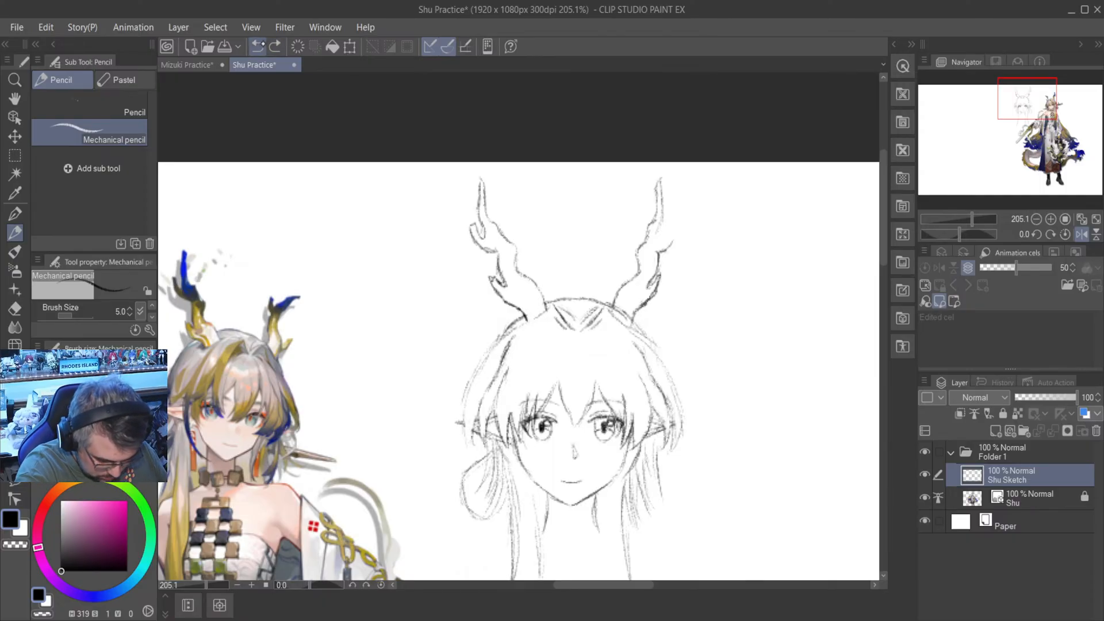
left_click(259, 42)
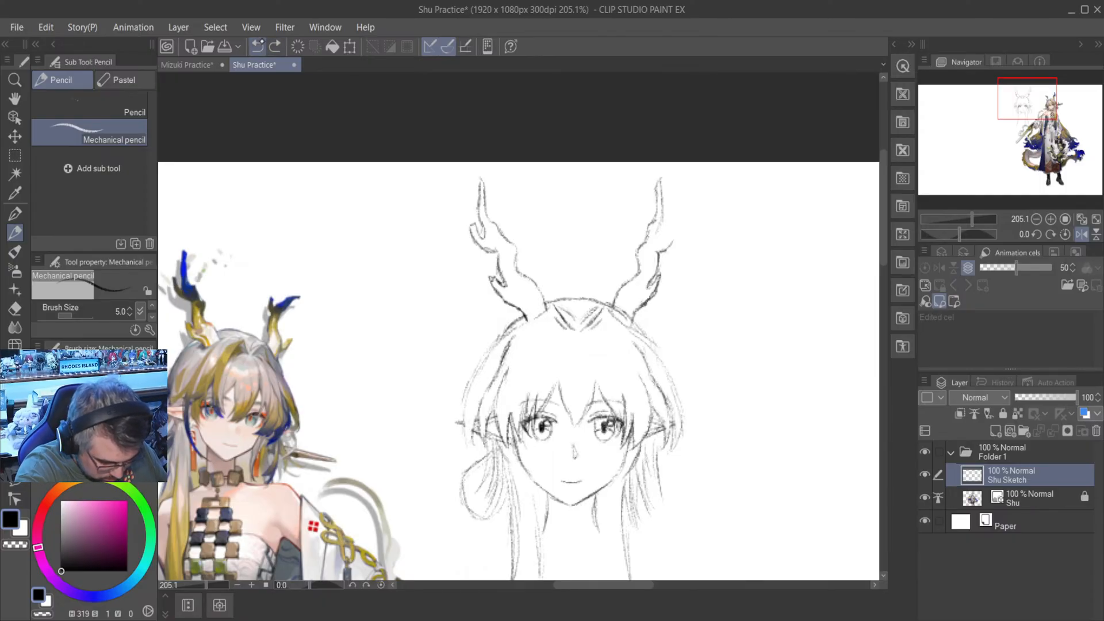
key("e")
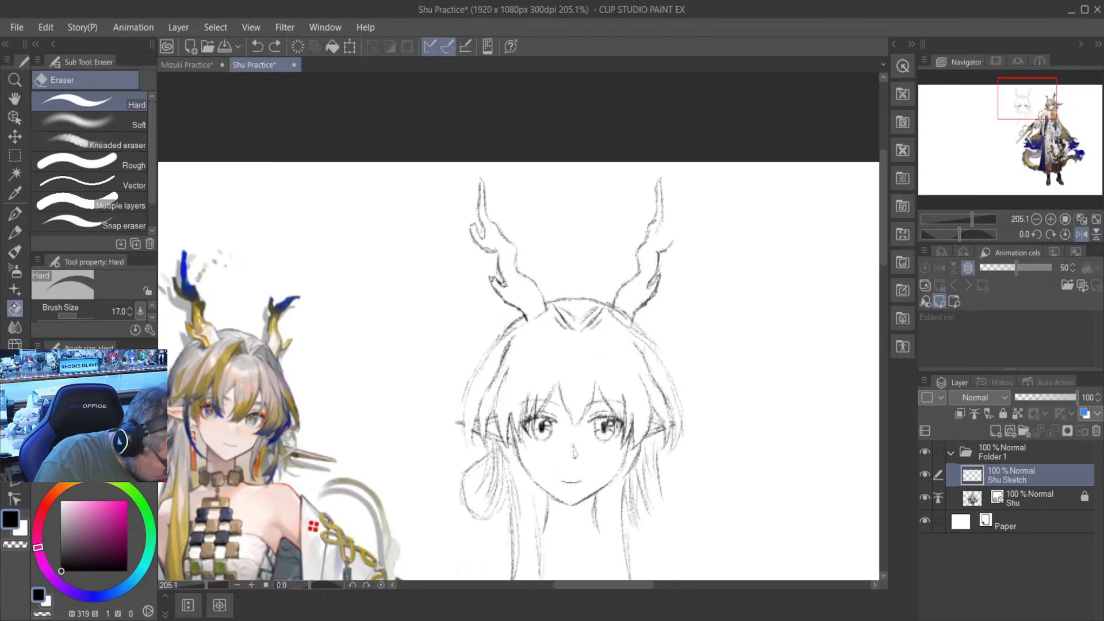
mouse_move(635, 271)
left_mouse_down()
mouse_move(655, 219)
mouse_move(643, 235)
mouse_move(666, 208)
mouse_move(661, 172)
left_mouse_up()
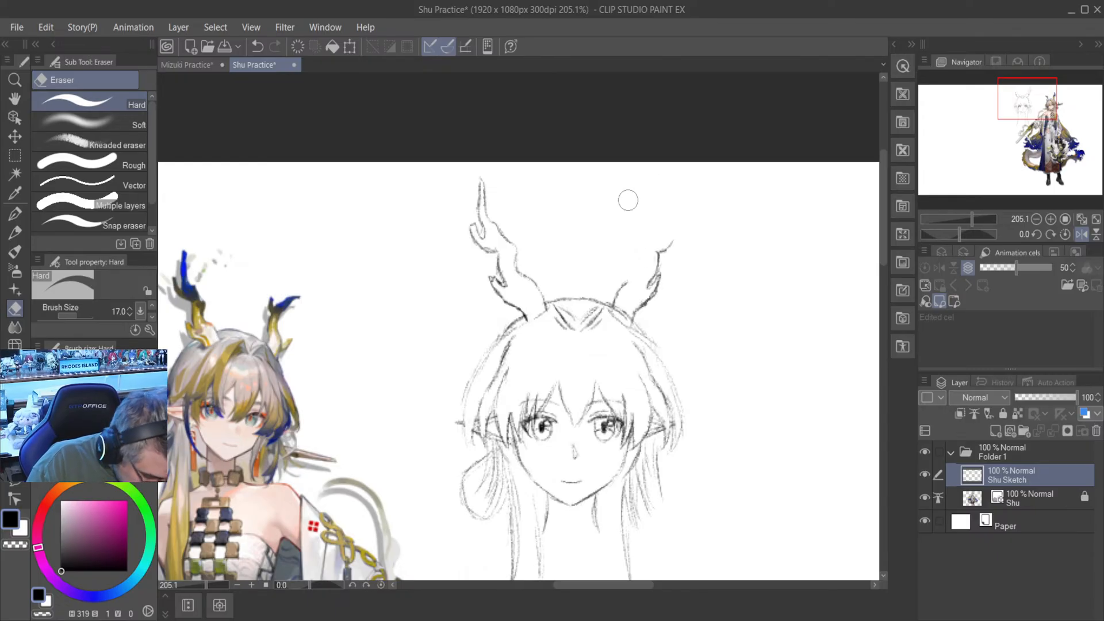
- Redraw the second horn's upper prong and tip leaning farther outward, and run the inner edge back down to its base
key("p")
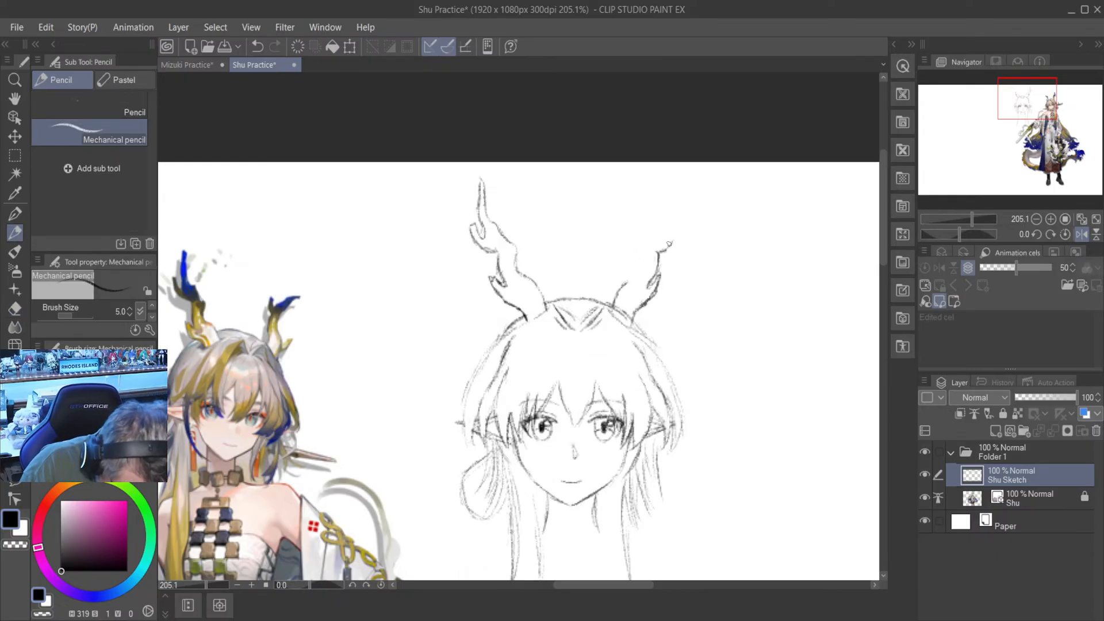
left_click_drag(664, 251, 676, 243)
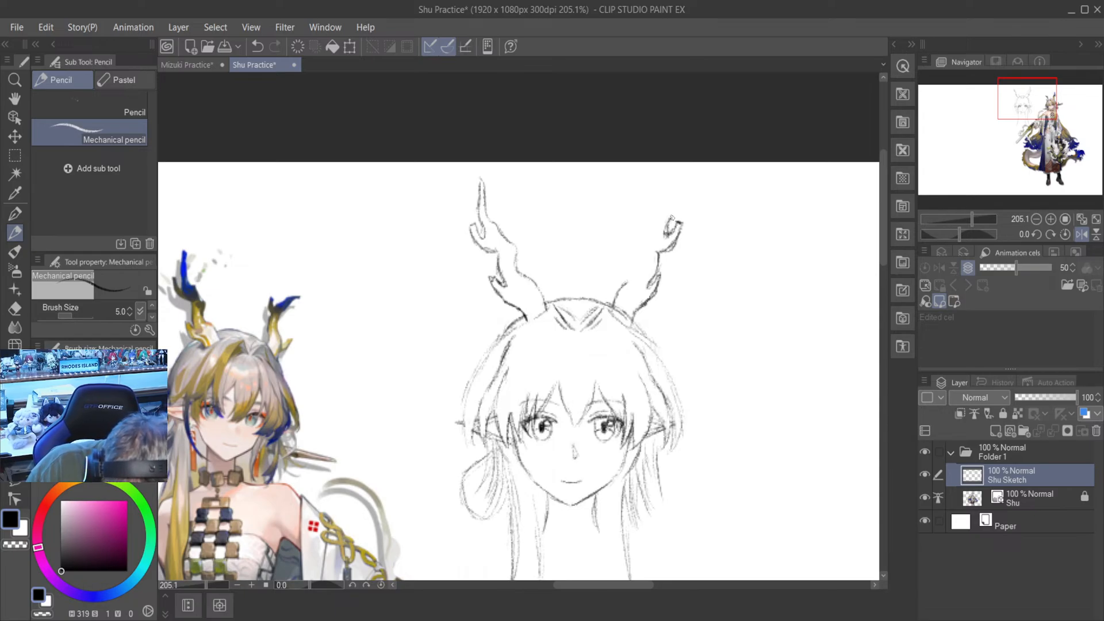
left_click_drag(675, 210, 676, 183)
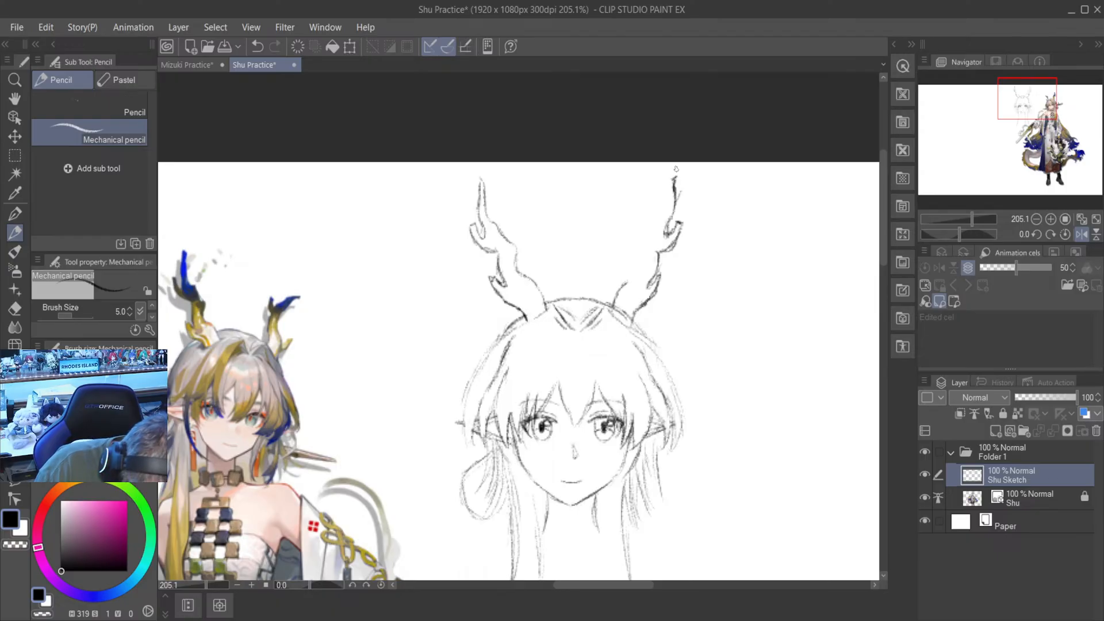
mouse_move(674, 176)
left_mouse_down()
mouse_move(660, 226)
mouse_move(662, 202)
mouse_move(654, 224)
left_mouse_up()
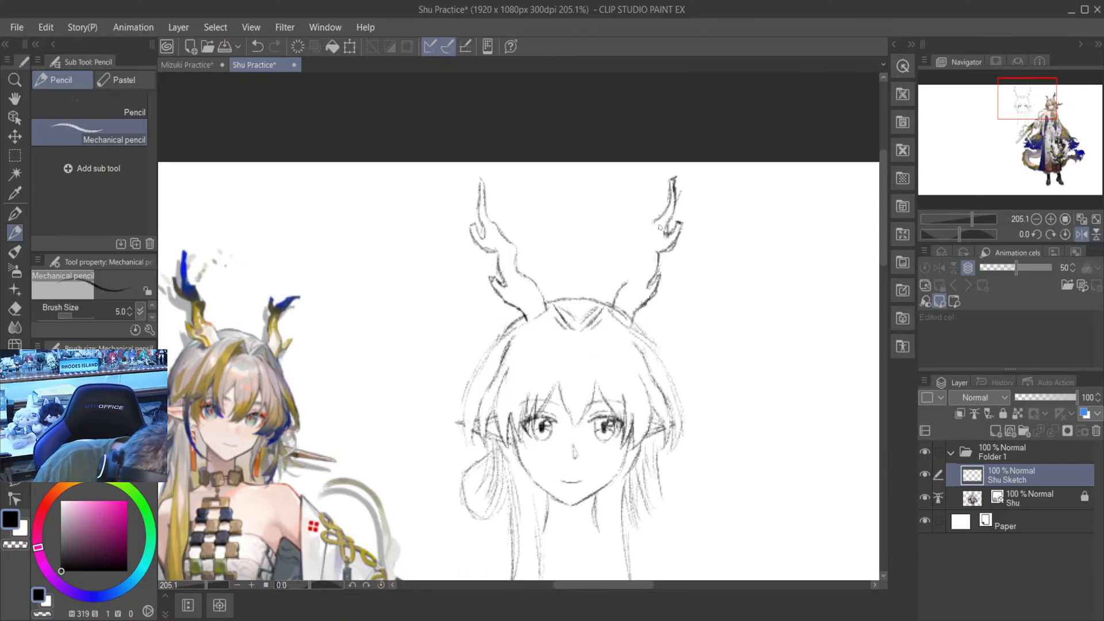
left_click_drag(657, 219, 651, 231)
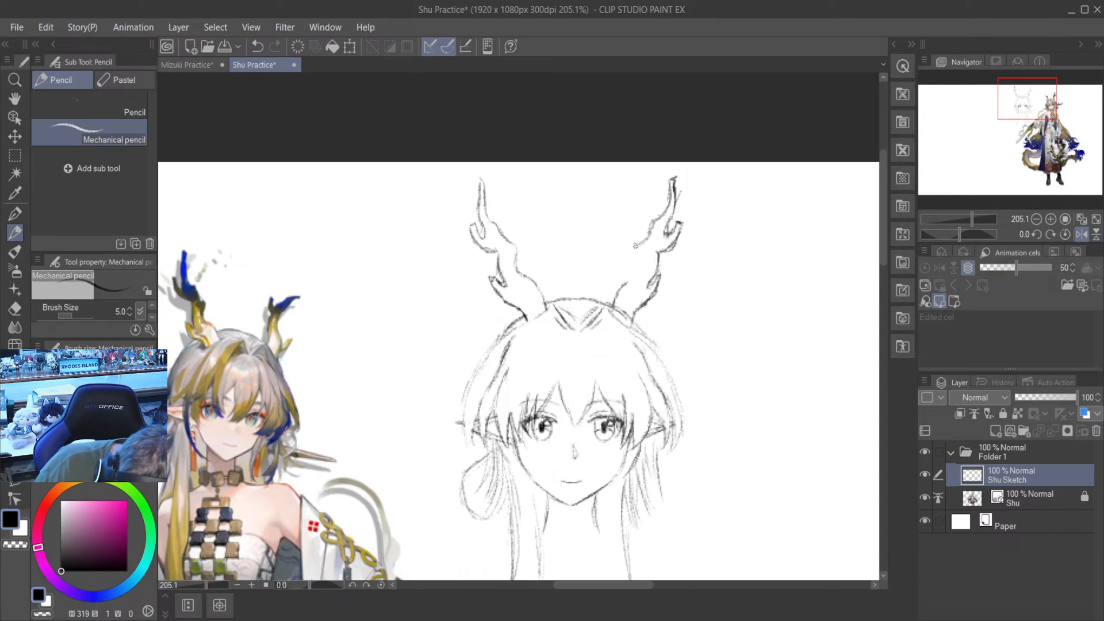
left_click_drag(635, 245, 628, 284)
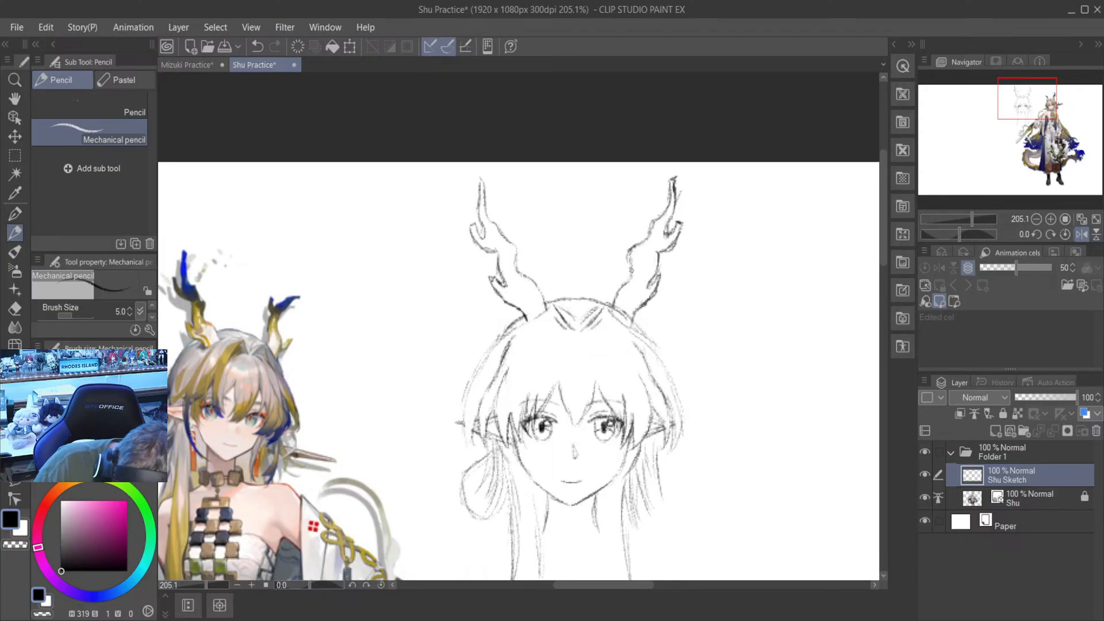
- Erase and redraw the bulging middle part of the second horn's inner edge, and return the canvas to its unmirrored view
key("e")
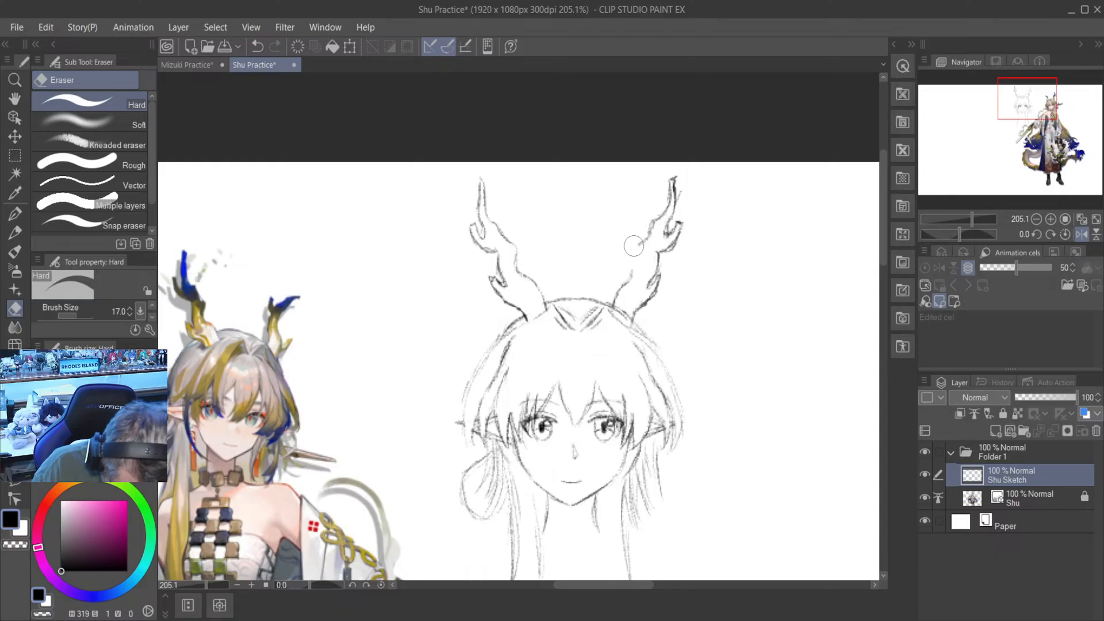
key("p")
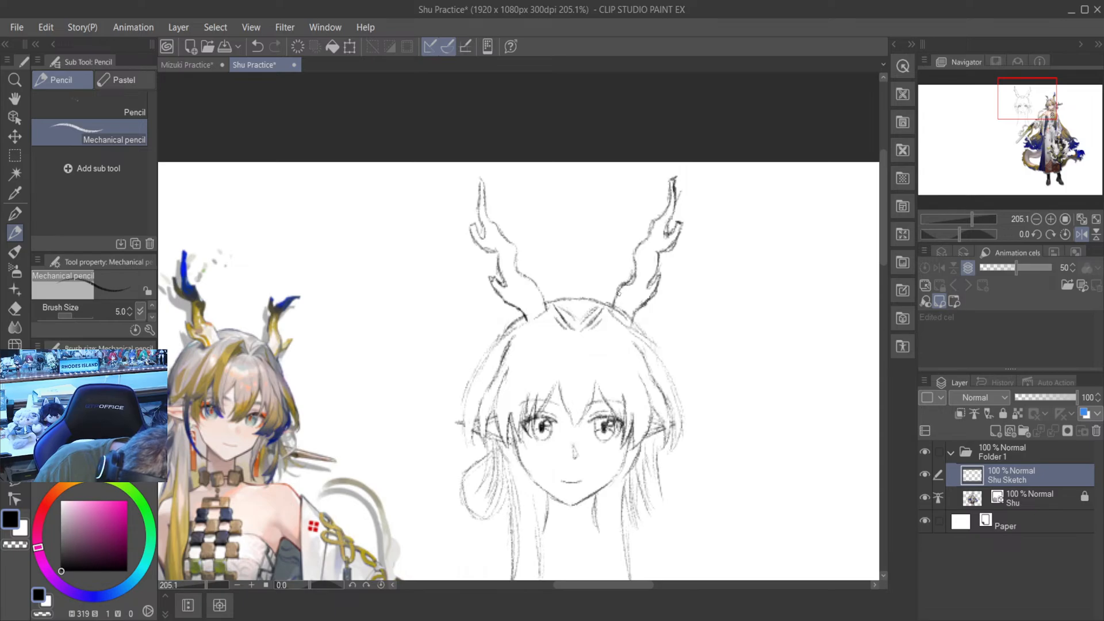
key("e")
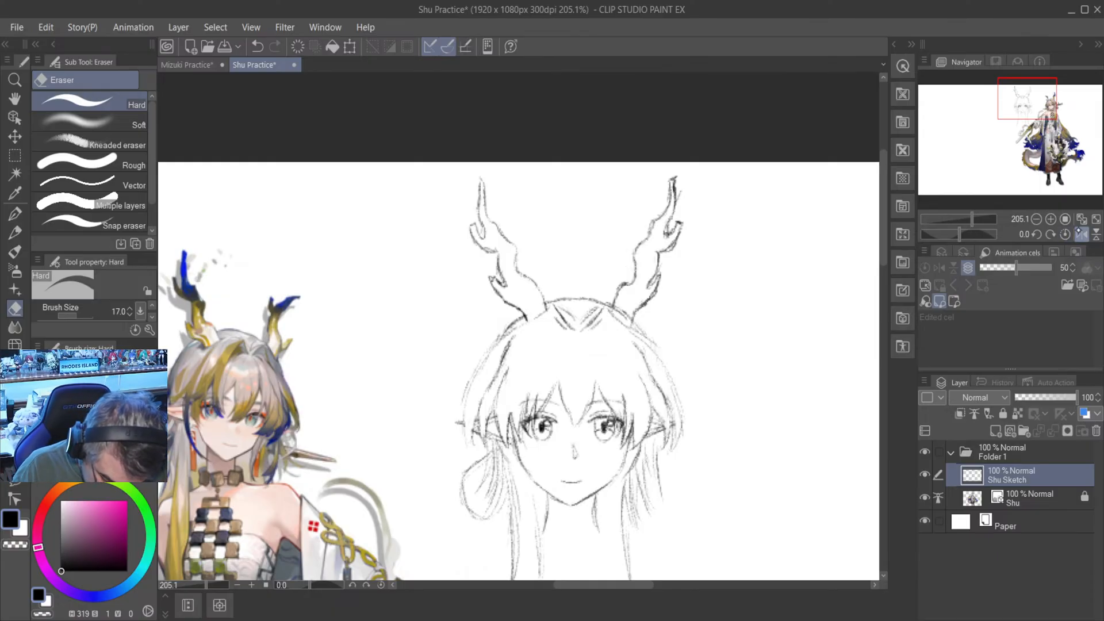
left_click(1082, 234)
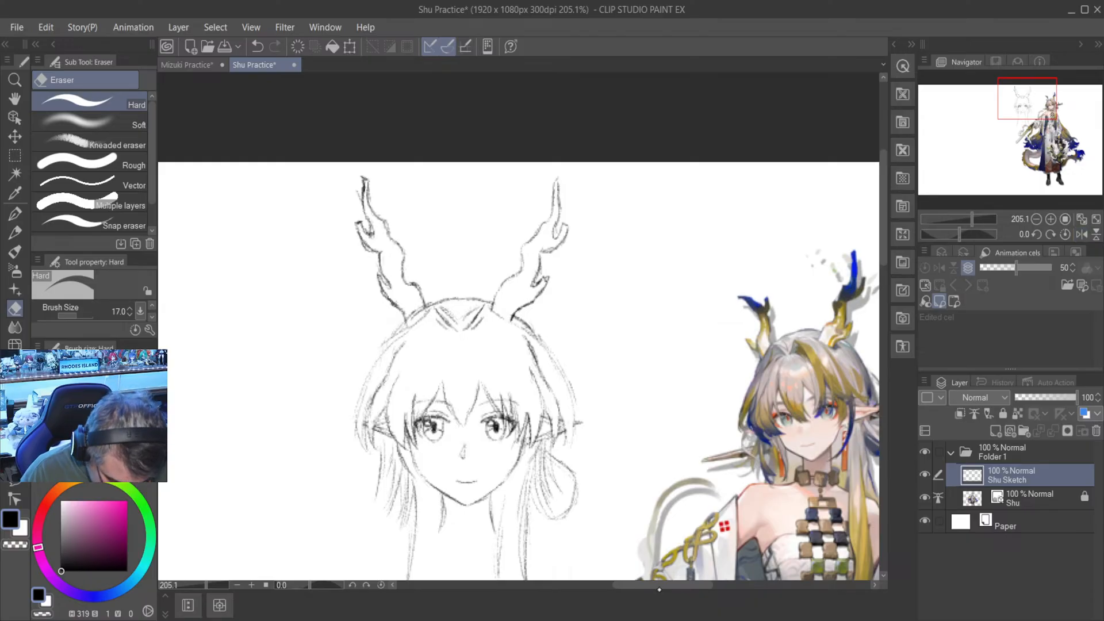
- Draw the thick end of the branch-shaped hairpin with a small twig stub on top, jutting out beside the right-hand ear
left_click_drag(668, 585, 680, 584)
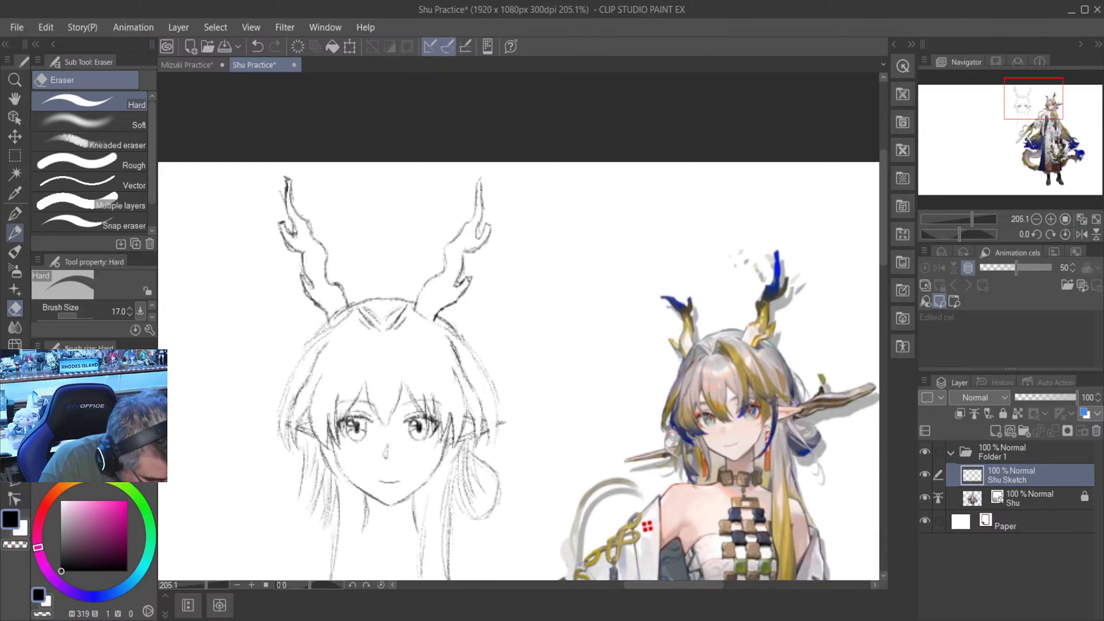
left_click(15, 233)
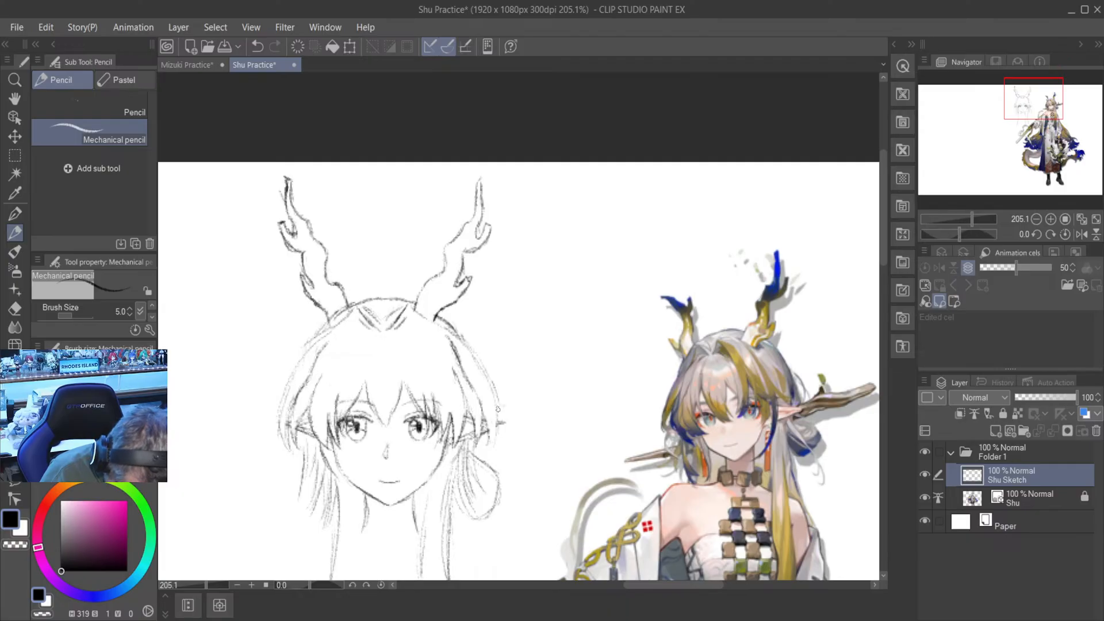
left_click_drag(510, 404, 538, 395)
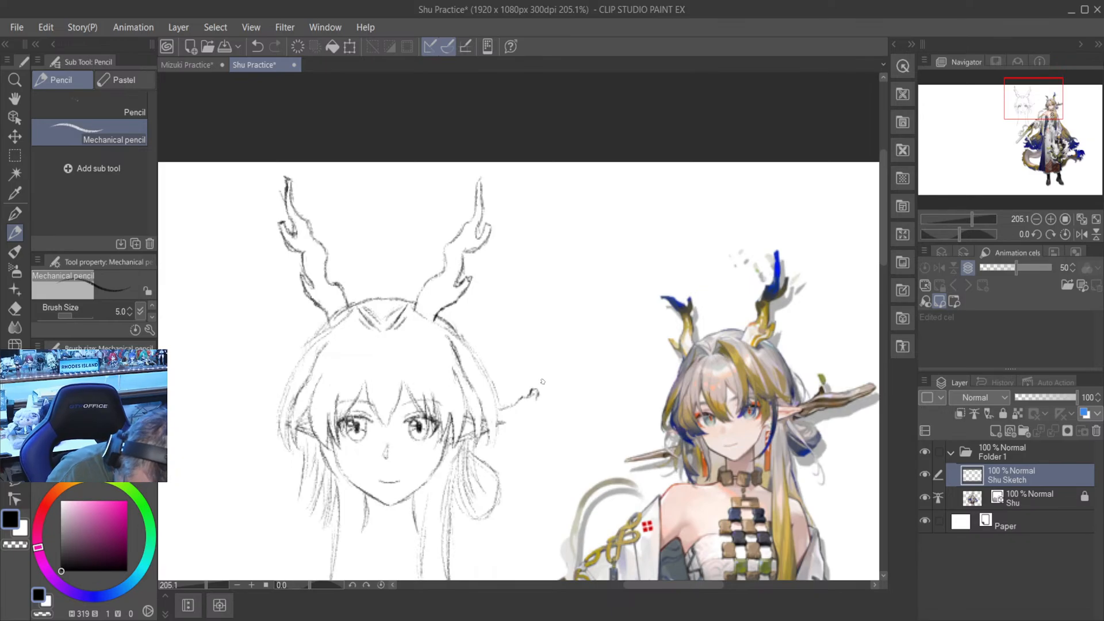
mouse_move(539, 396)
left_mouse_down()
mouse_move(595, 397)
mouse_move(596, 409)
left_mouse_up()
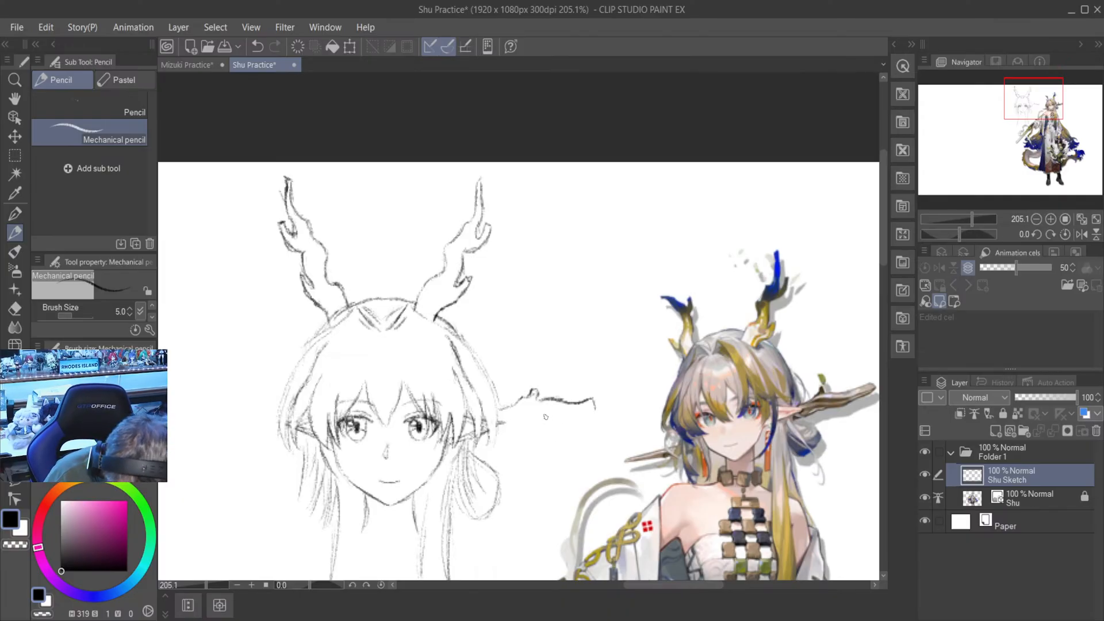
mouse_move(545, 417)
left_mouse_down()
mouse_move(570, 422)
mouse_move(595, 407)
mouse_move(529, 421)
left_mouse_up()
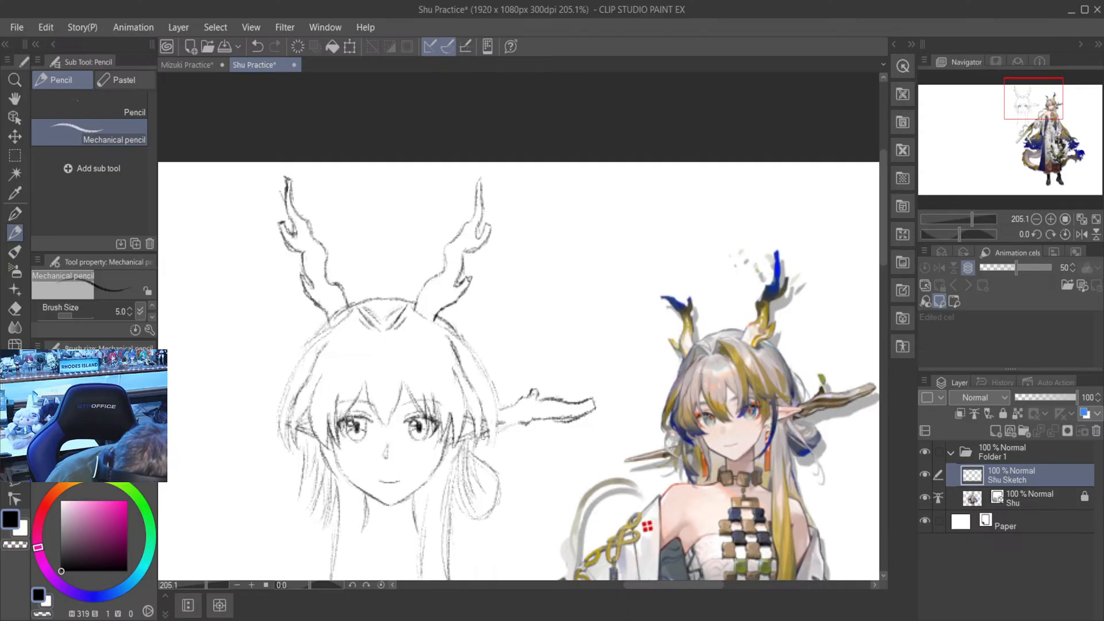
left_click_drag(498, 433, 515, 425)
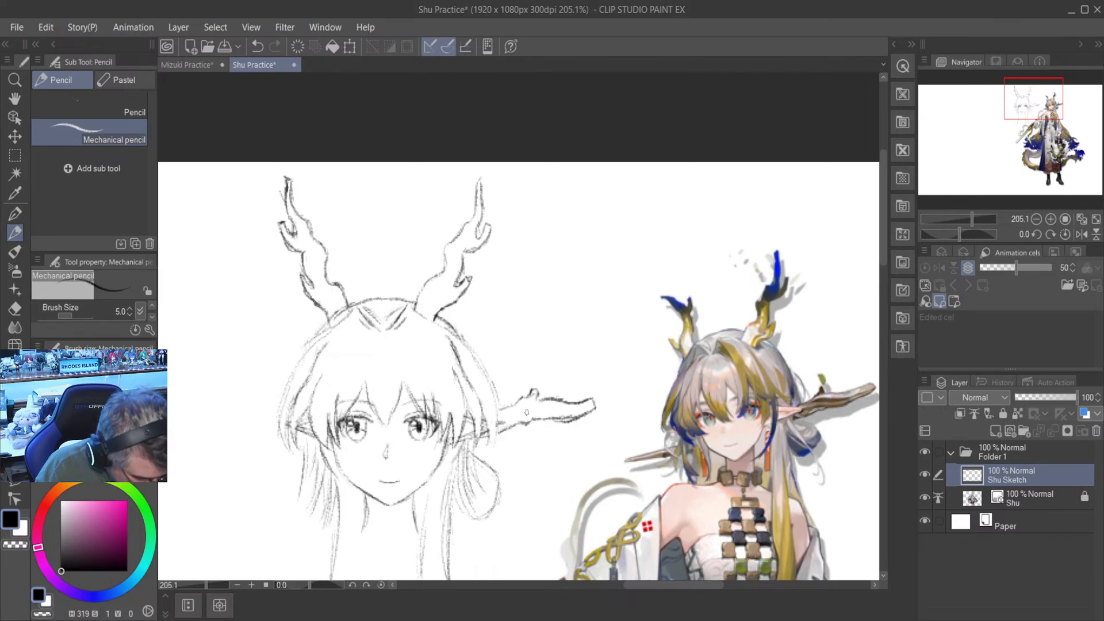
key("e")
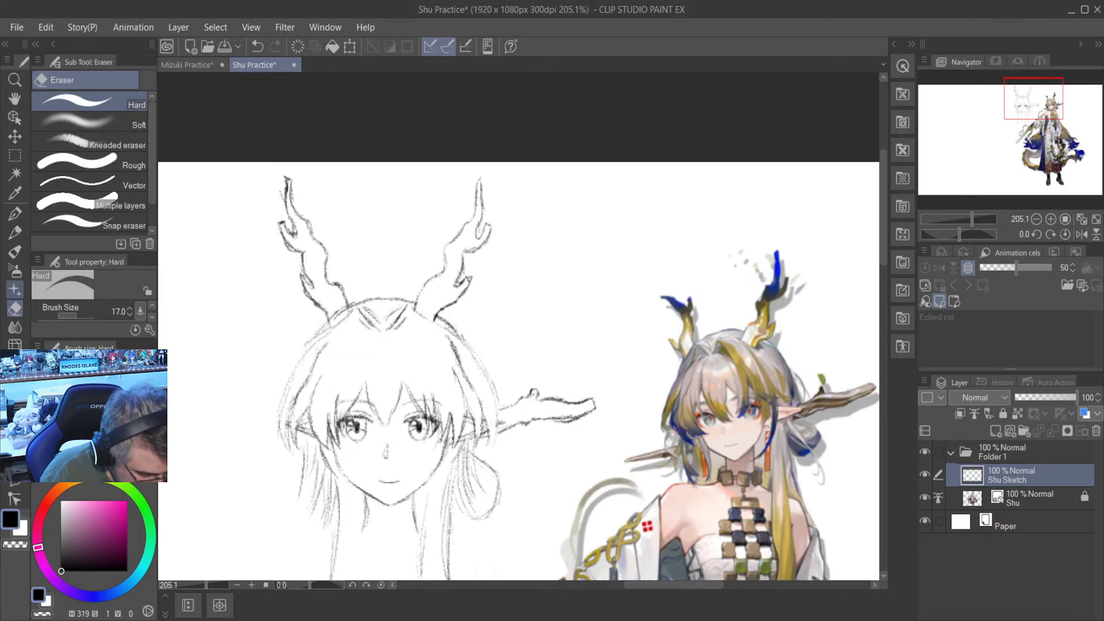
left_click_drag(564, 429, 578, 425)
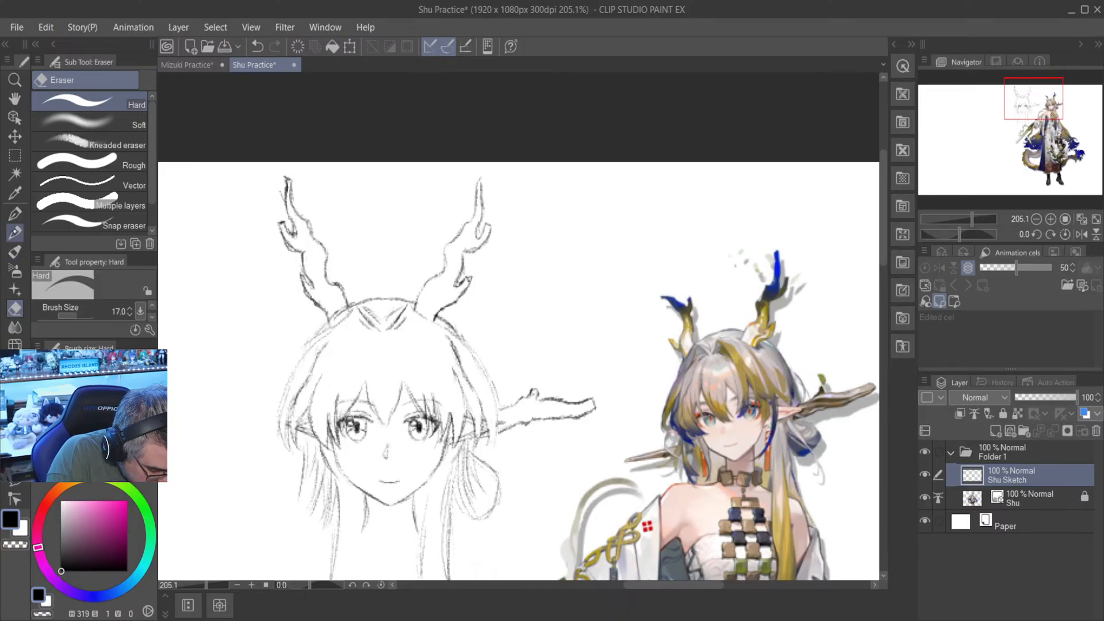
- Draw the hairpin's narrow other end, slanting down and outward from the hair below the left-hand ear
left_click(14, 232)
left_click_drag(647, 585, 629, 586)
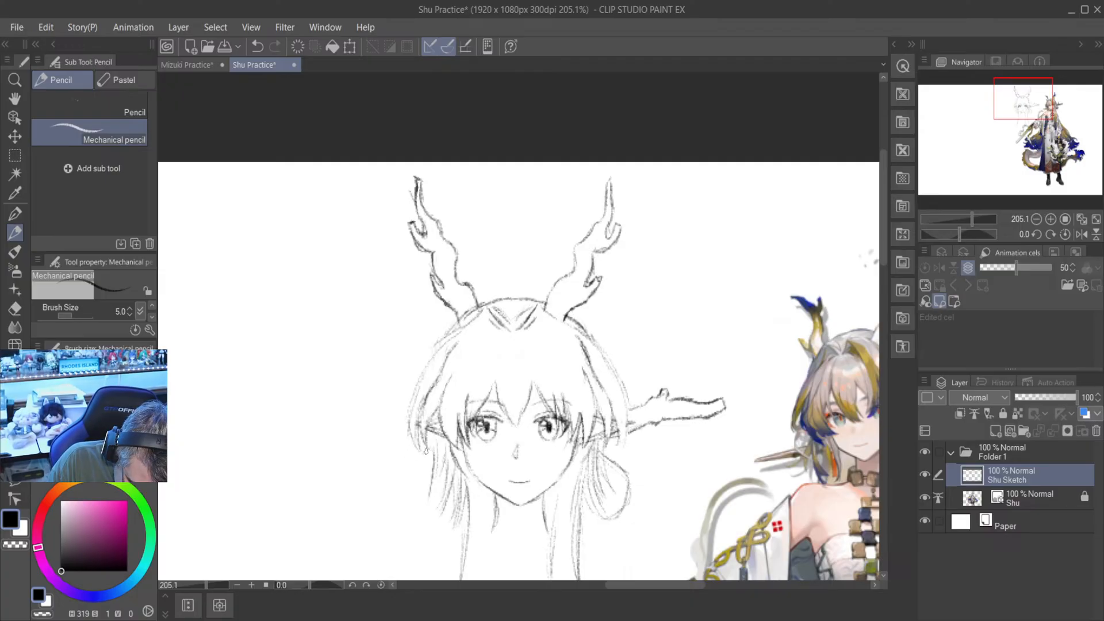
mouse_move(429, 448)
left_mouse_down()
mouse_move(362, 471)
mouse_move(420, 468)
mouse_move(435, 452)
left_mouse_up()
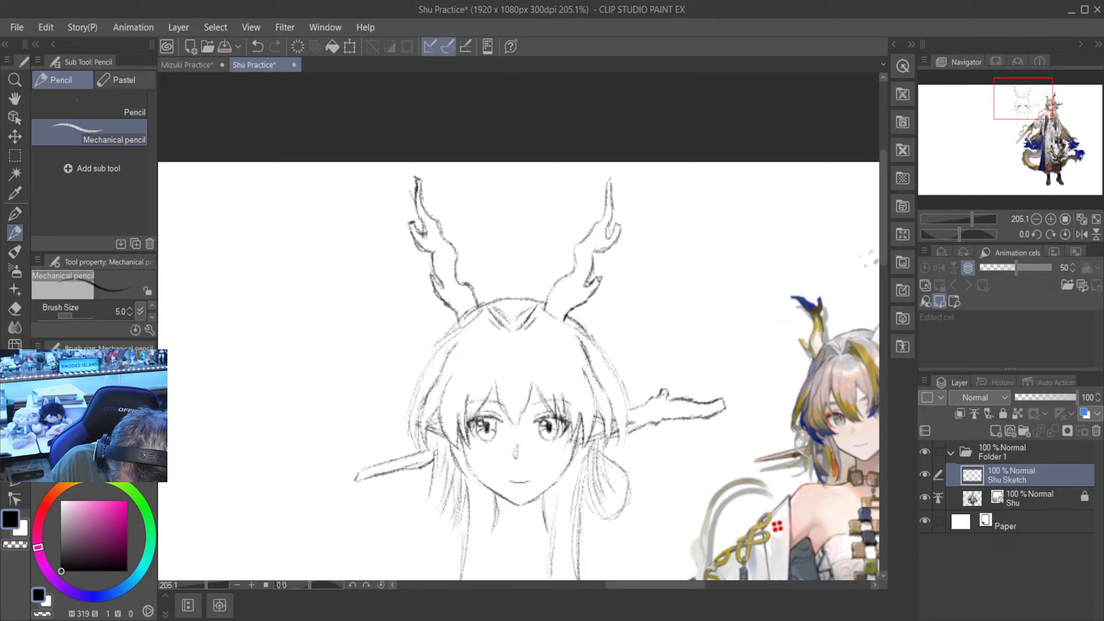
scroll(384, 450, "down", 4)
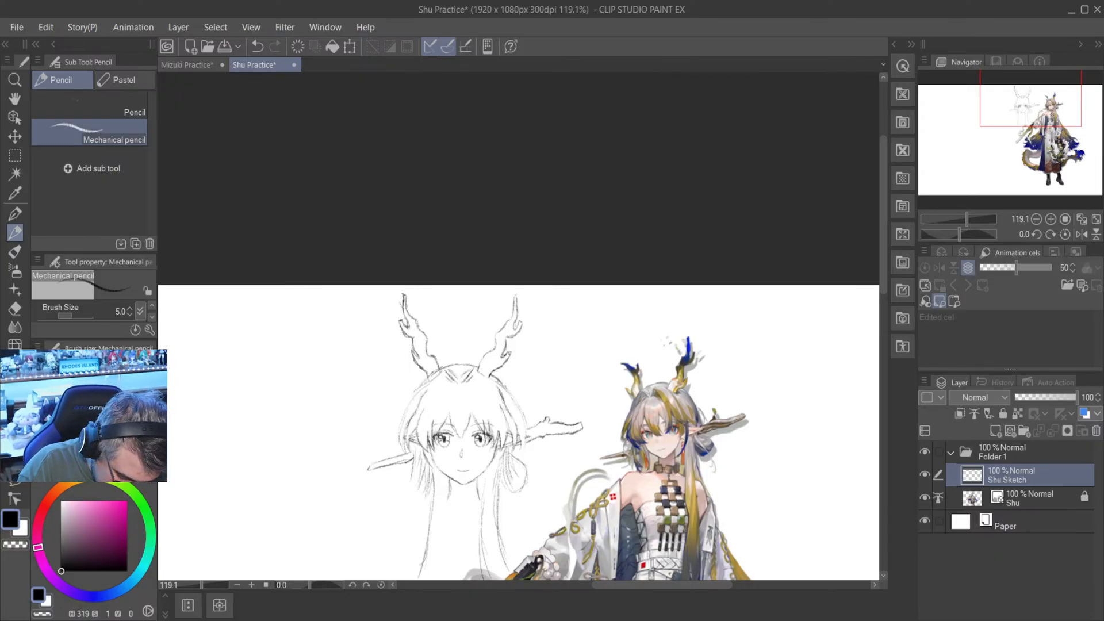
scroll(349, 386, "up", 5)
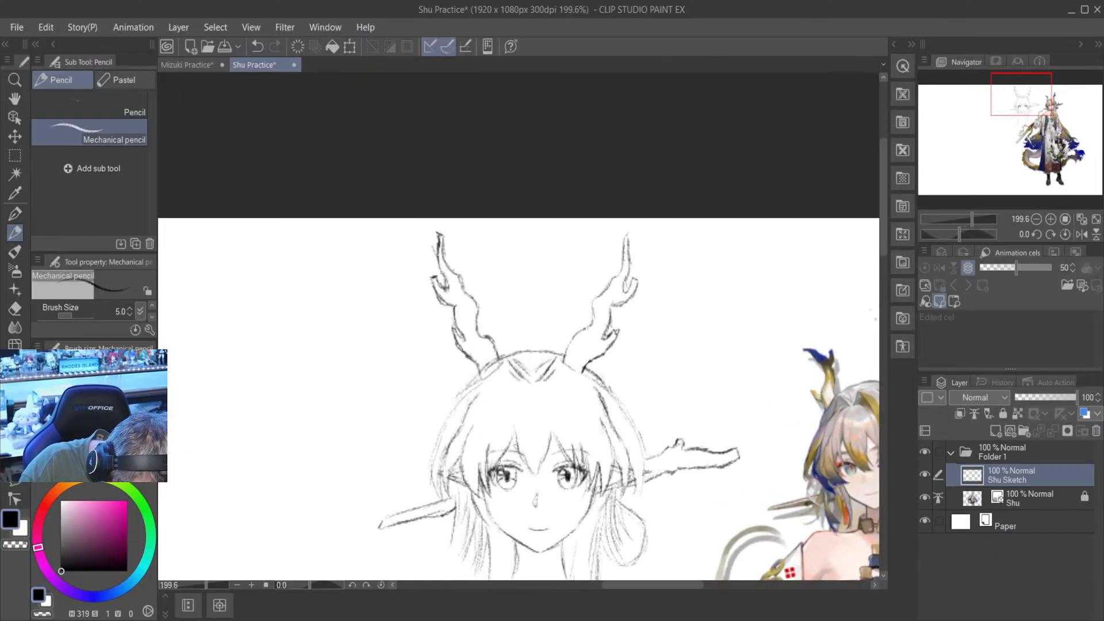
- Add long hair strand lines to the bangs, running from the forehead above both eyes and down the left-hand side of the fringe
left_click_drag(516, 445, 516, 399)
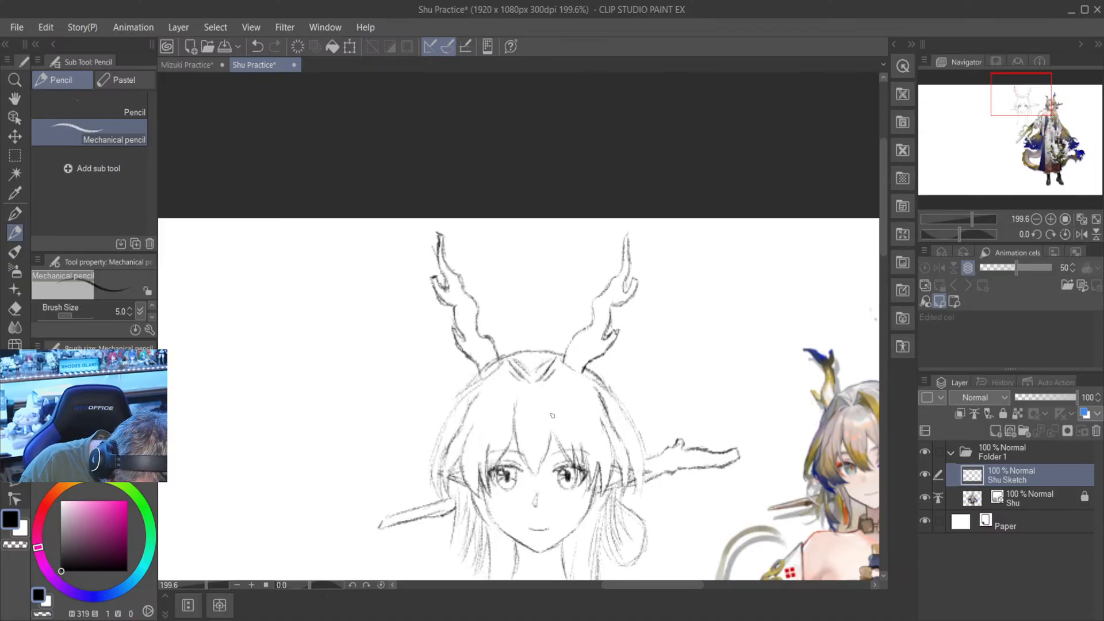
mouse_move(551, 442)
left_mouse_down()
mouse_move(551, 414)
mouse_move(565, 452)
left_mouse_up()
key("ctrl+z")
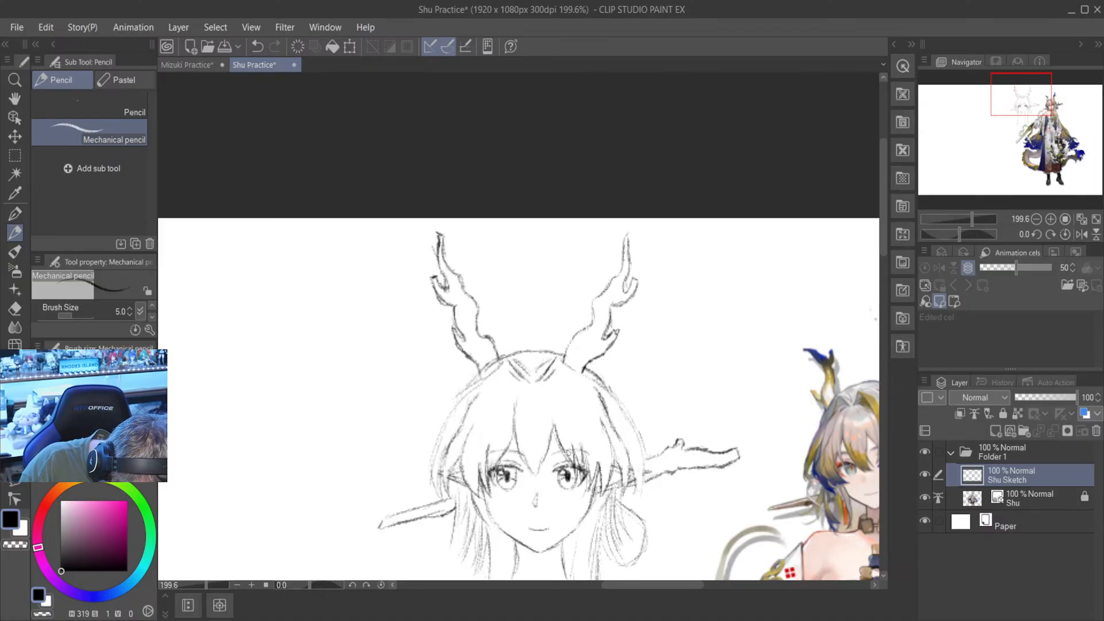
left_click_drag(556, 414, 550, 433)
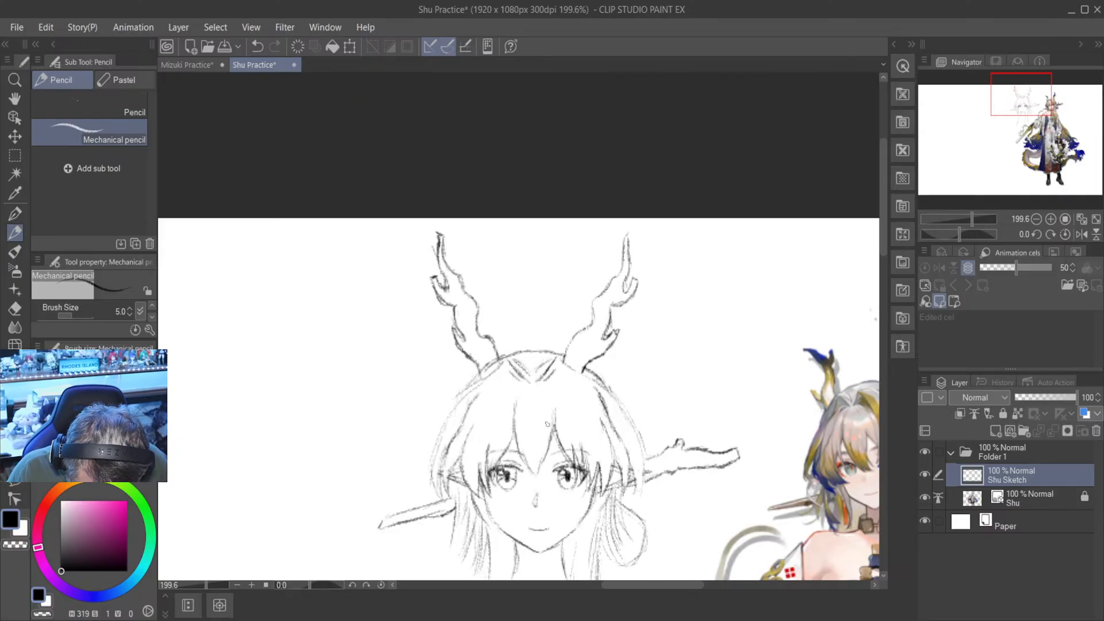
left_click_drag(498, 414, 479, 505)
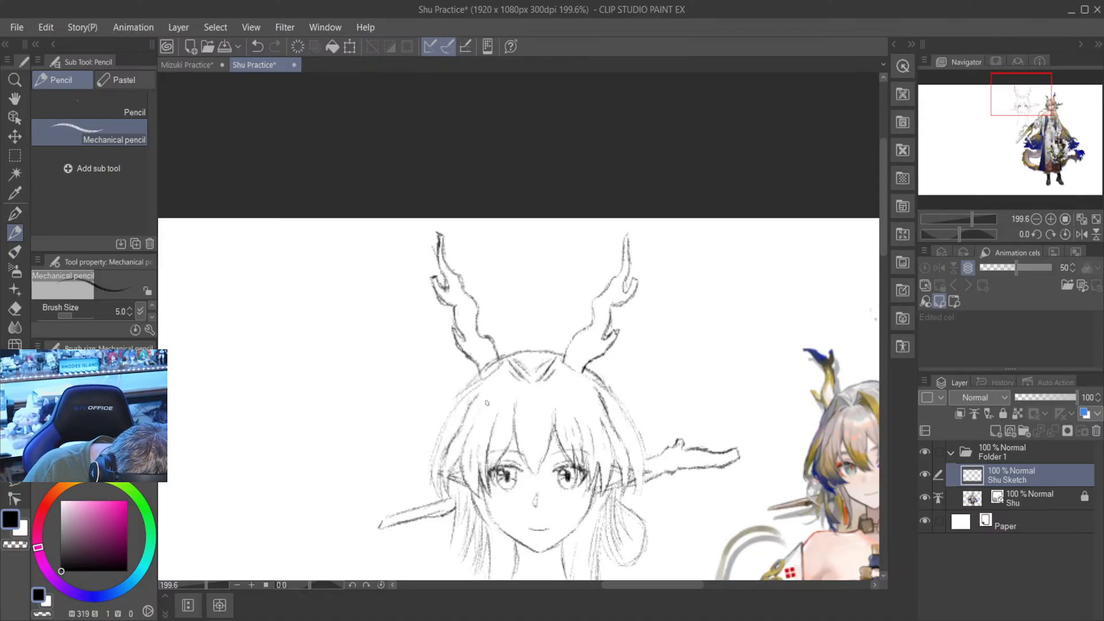
left_click_drag(487, 403, 463, 442)
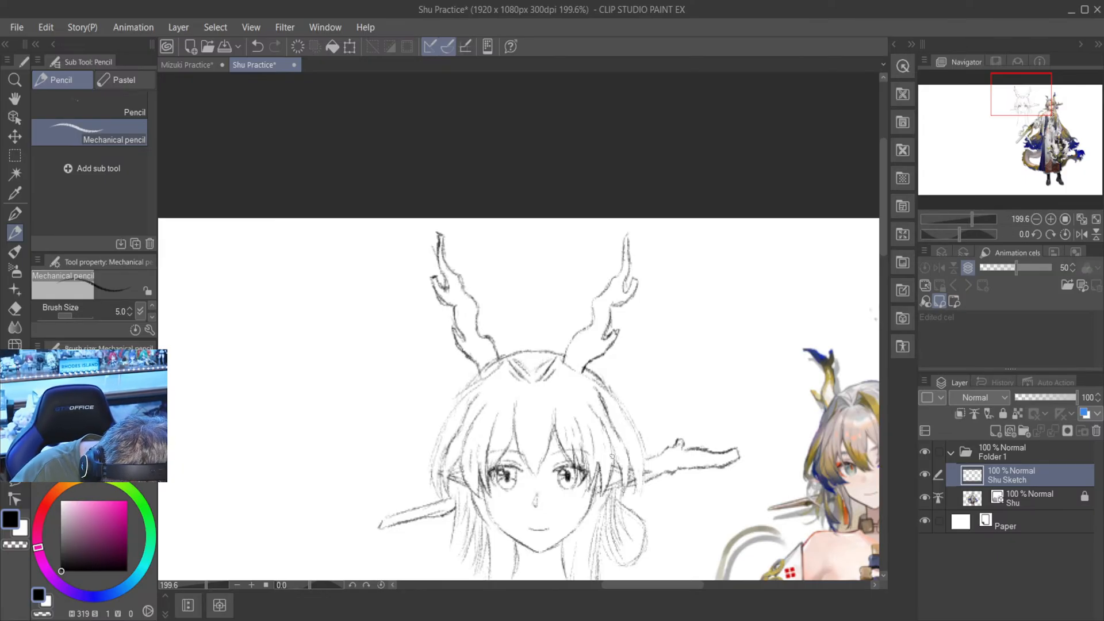
- Save the Mizuki Practice file, return to the Shu Practice file and save it as well
scroll(612, 456, "down", 2)
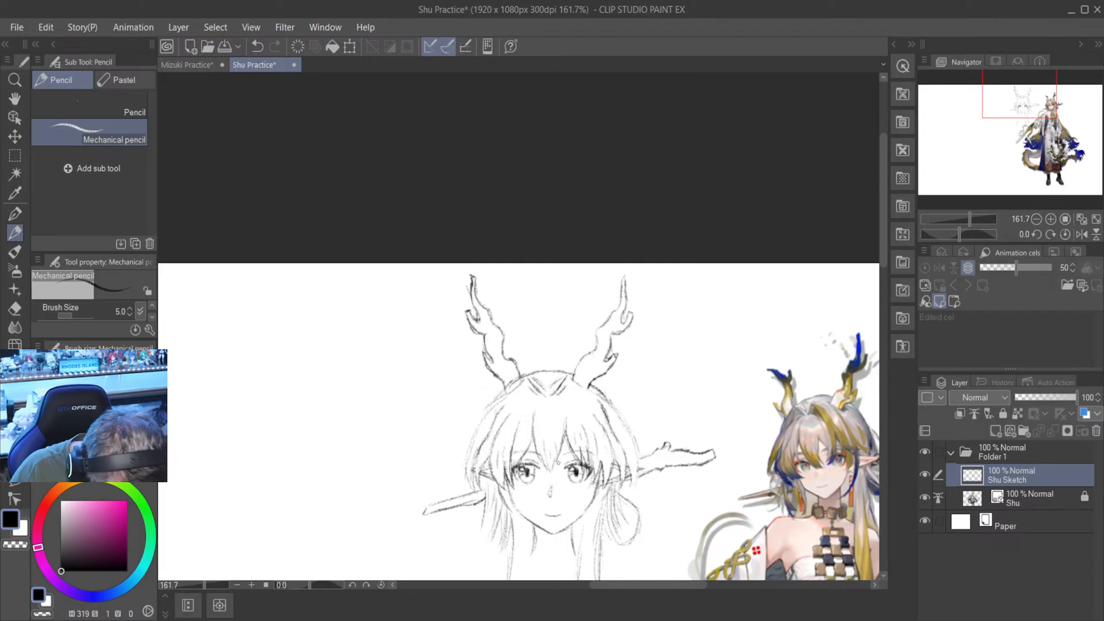
scroll(557, 463, "down", 2)
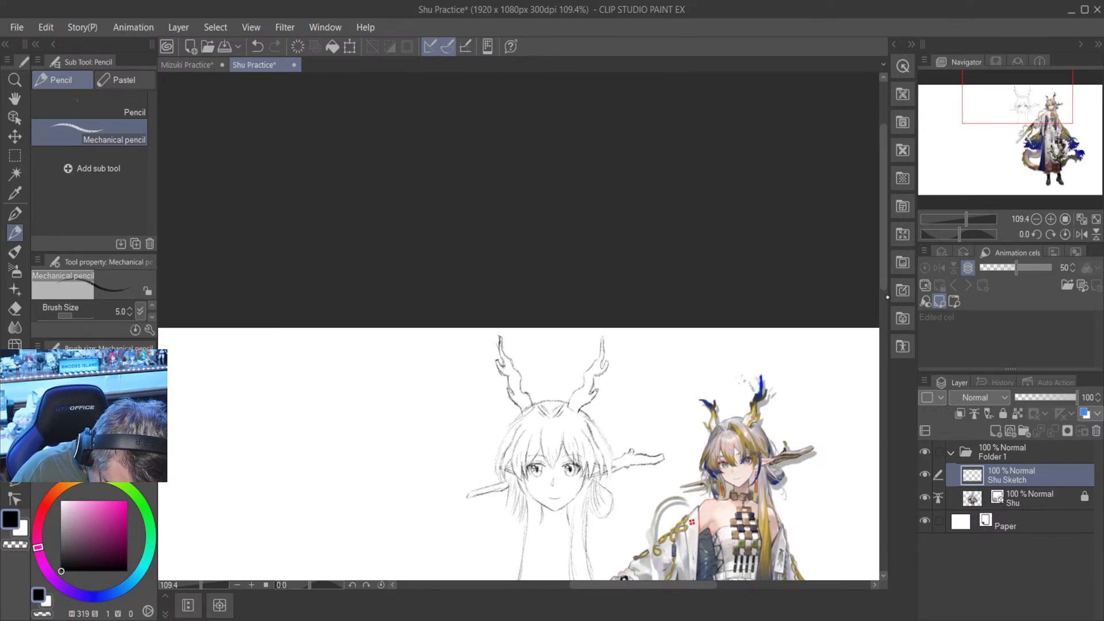
scroll(887, 297, "down", 3)
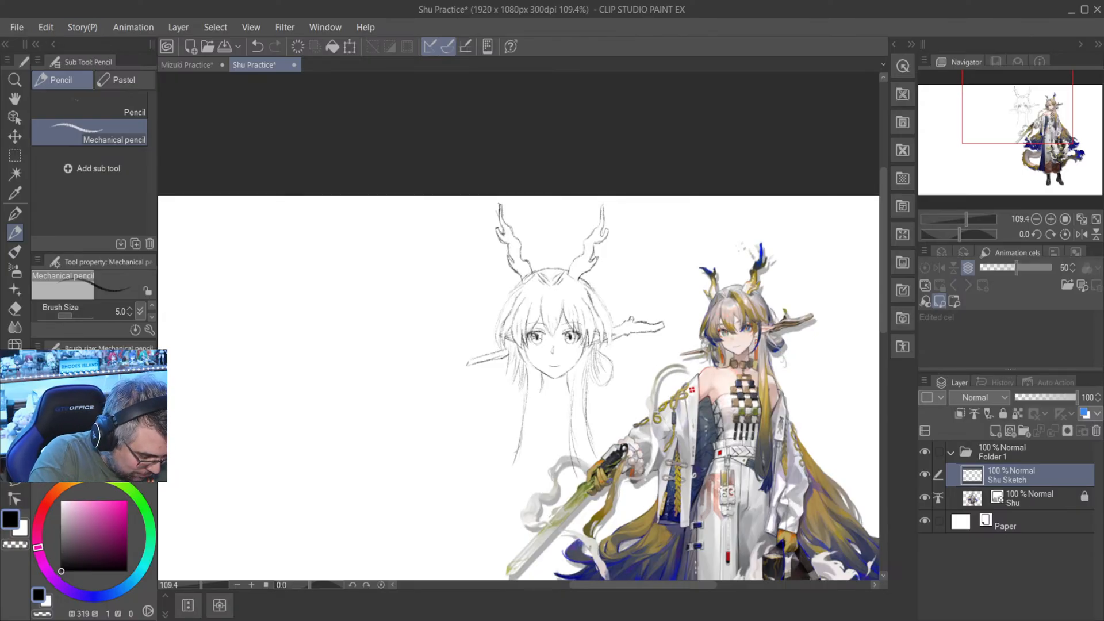
left_click(187, 65)
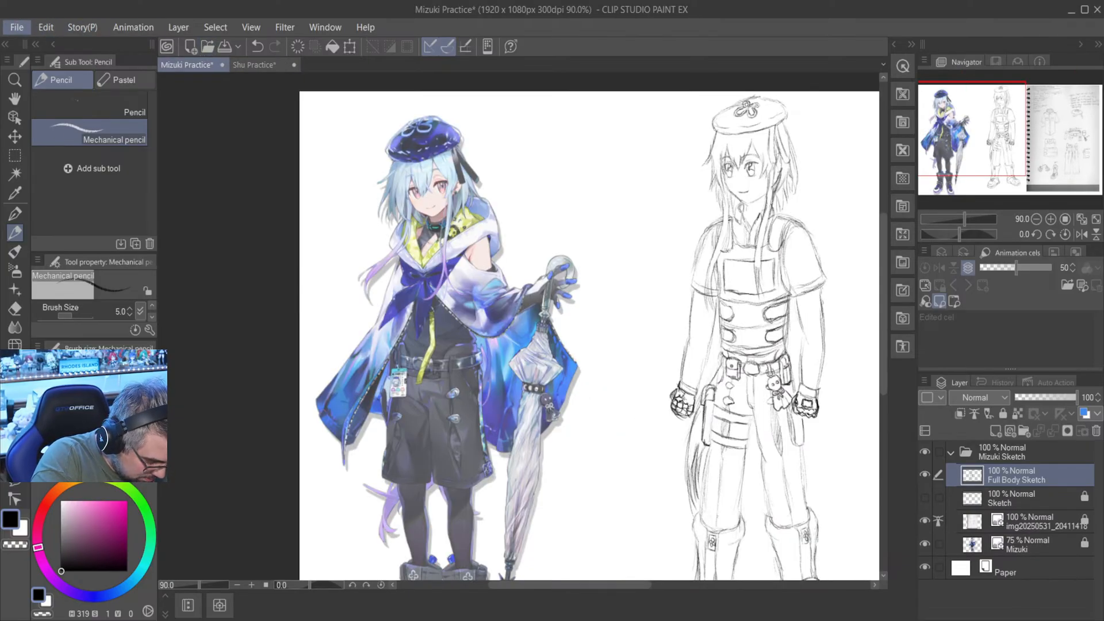
key("ctrl+s")
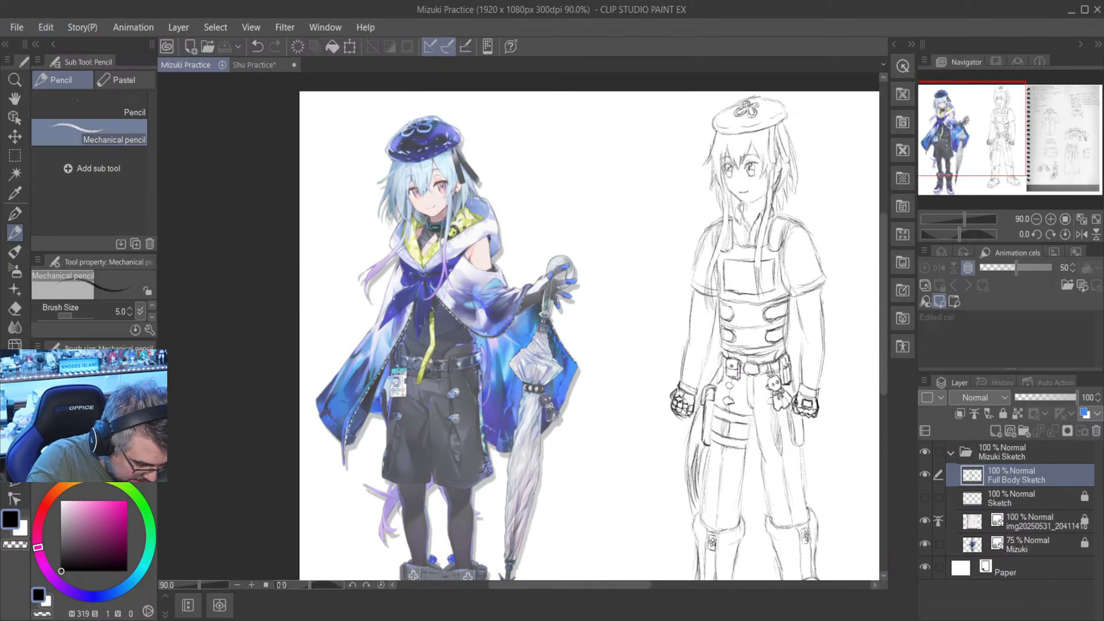
left_click(273, 64)
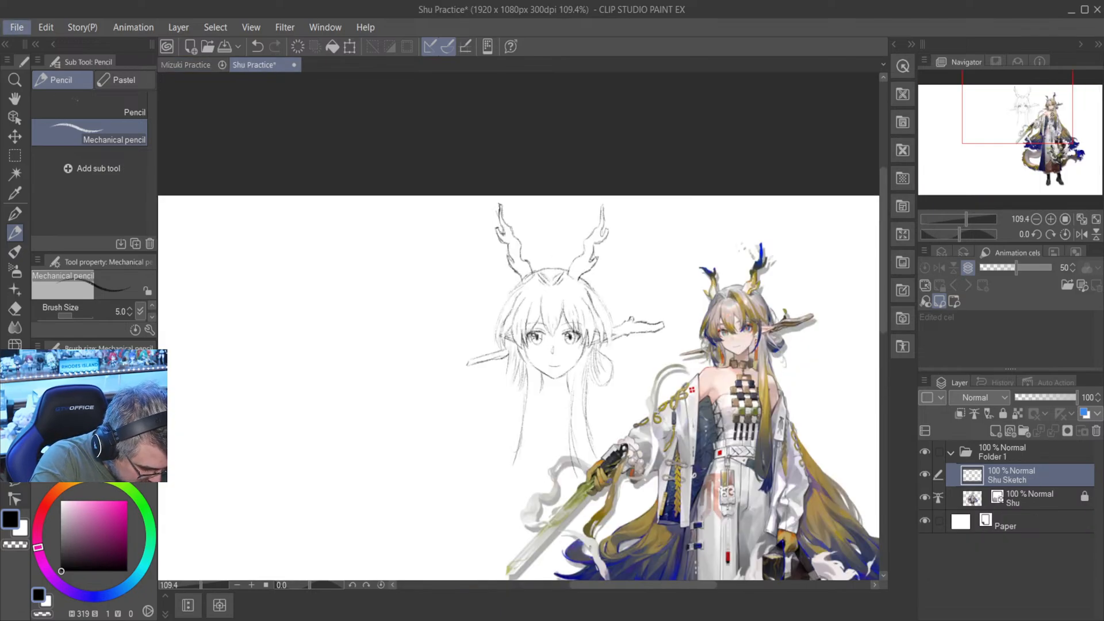
key("alt+Tab")
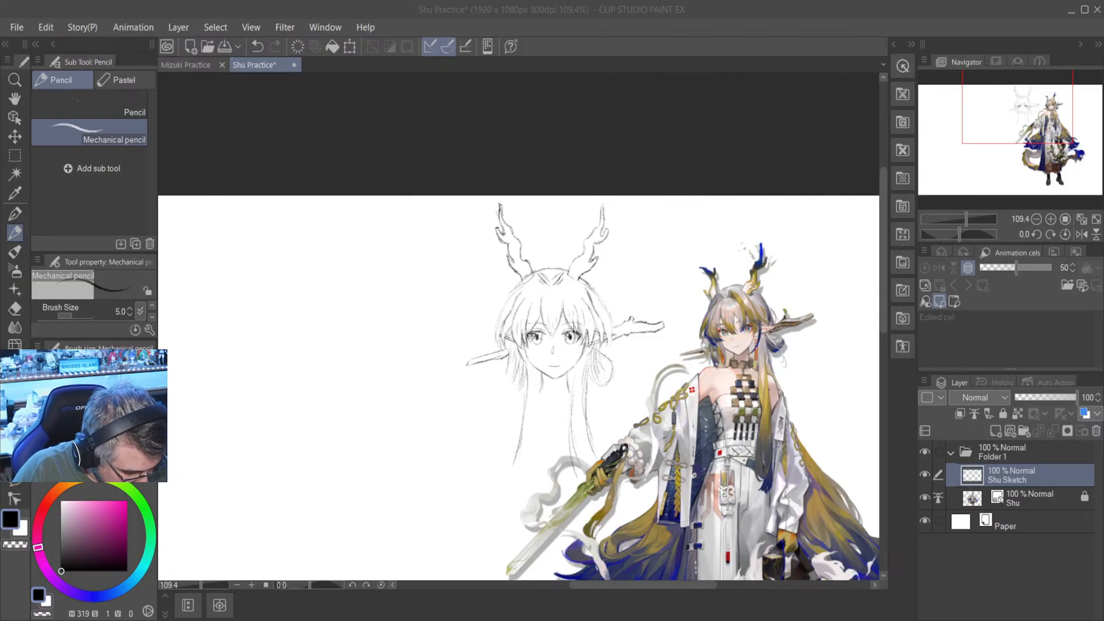
key("ctrl+s")
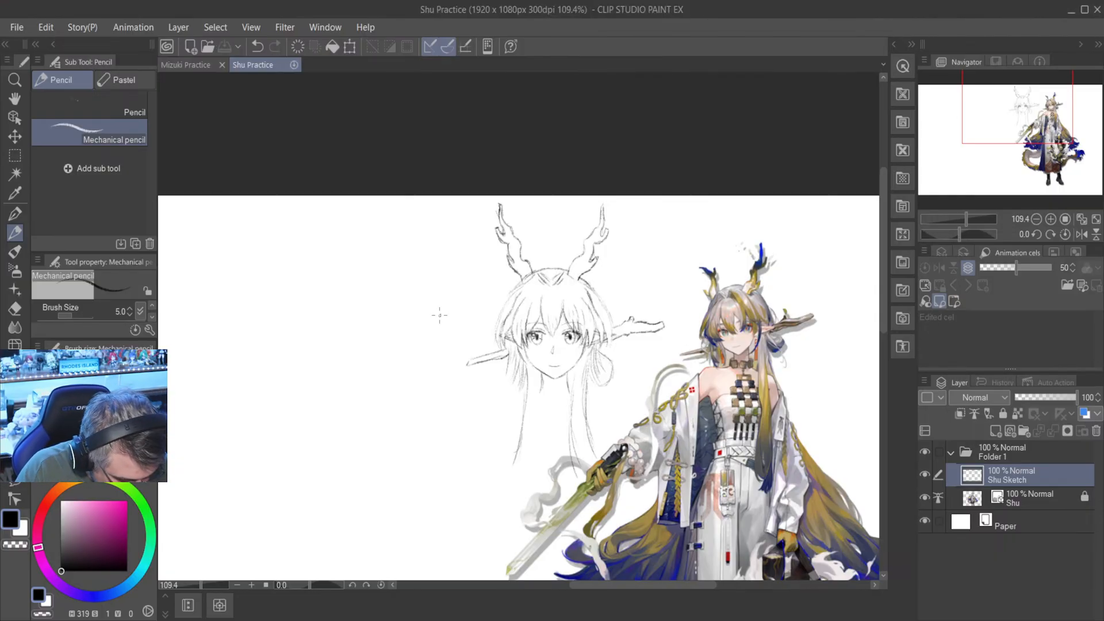